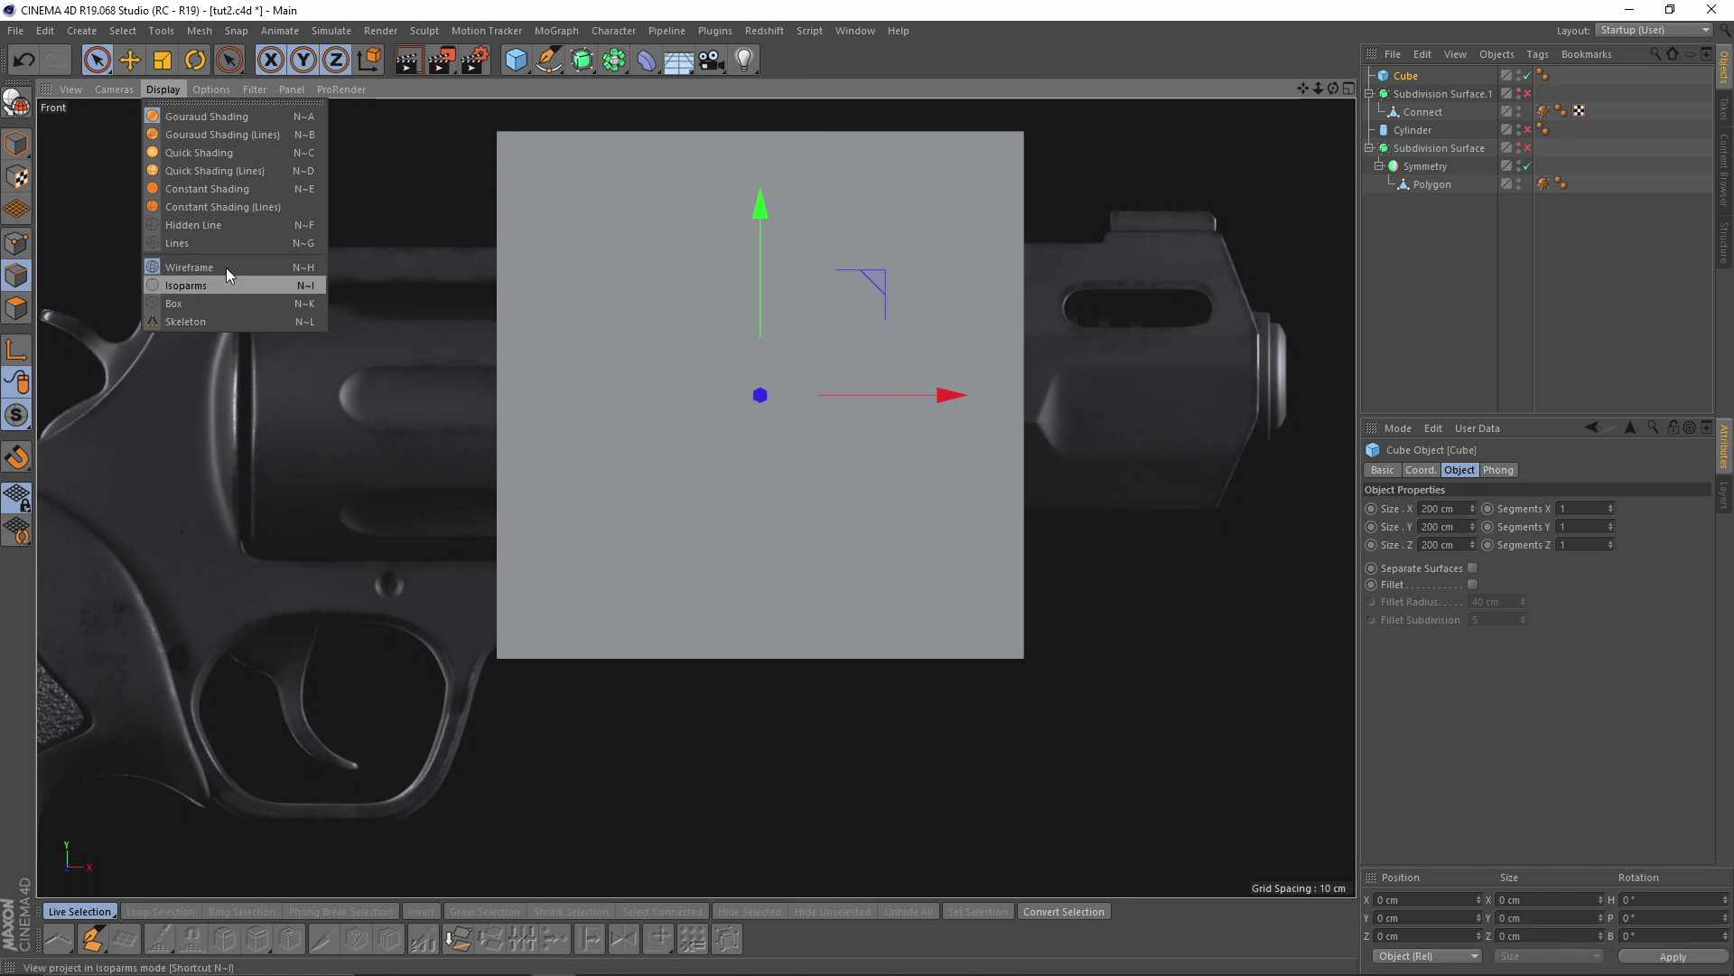
Display the front view as lines, then scale the cube down and move it up to the barrel's top rail
left_click(192, 242)
key("t")
left_click_drag(848, 394, 587, 431)
scroll(686, 387, "up", 4)
key("e")
left_click_drag(859, 433, 745, 141)
Scale the cube down to the size of a rail tooth and place it over the second tooth
middle_click_drag(746, 141, 780, 273, "alt")
scroll(778, 298, "up", 2)
key("t")
left_click_drag(939, 425, 456, 492)
key("e")
left_click_drag(763, 281, 832, 236)
scroll(788, 281, "up", 3)
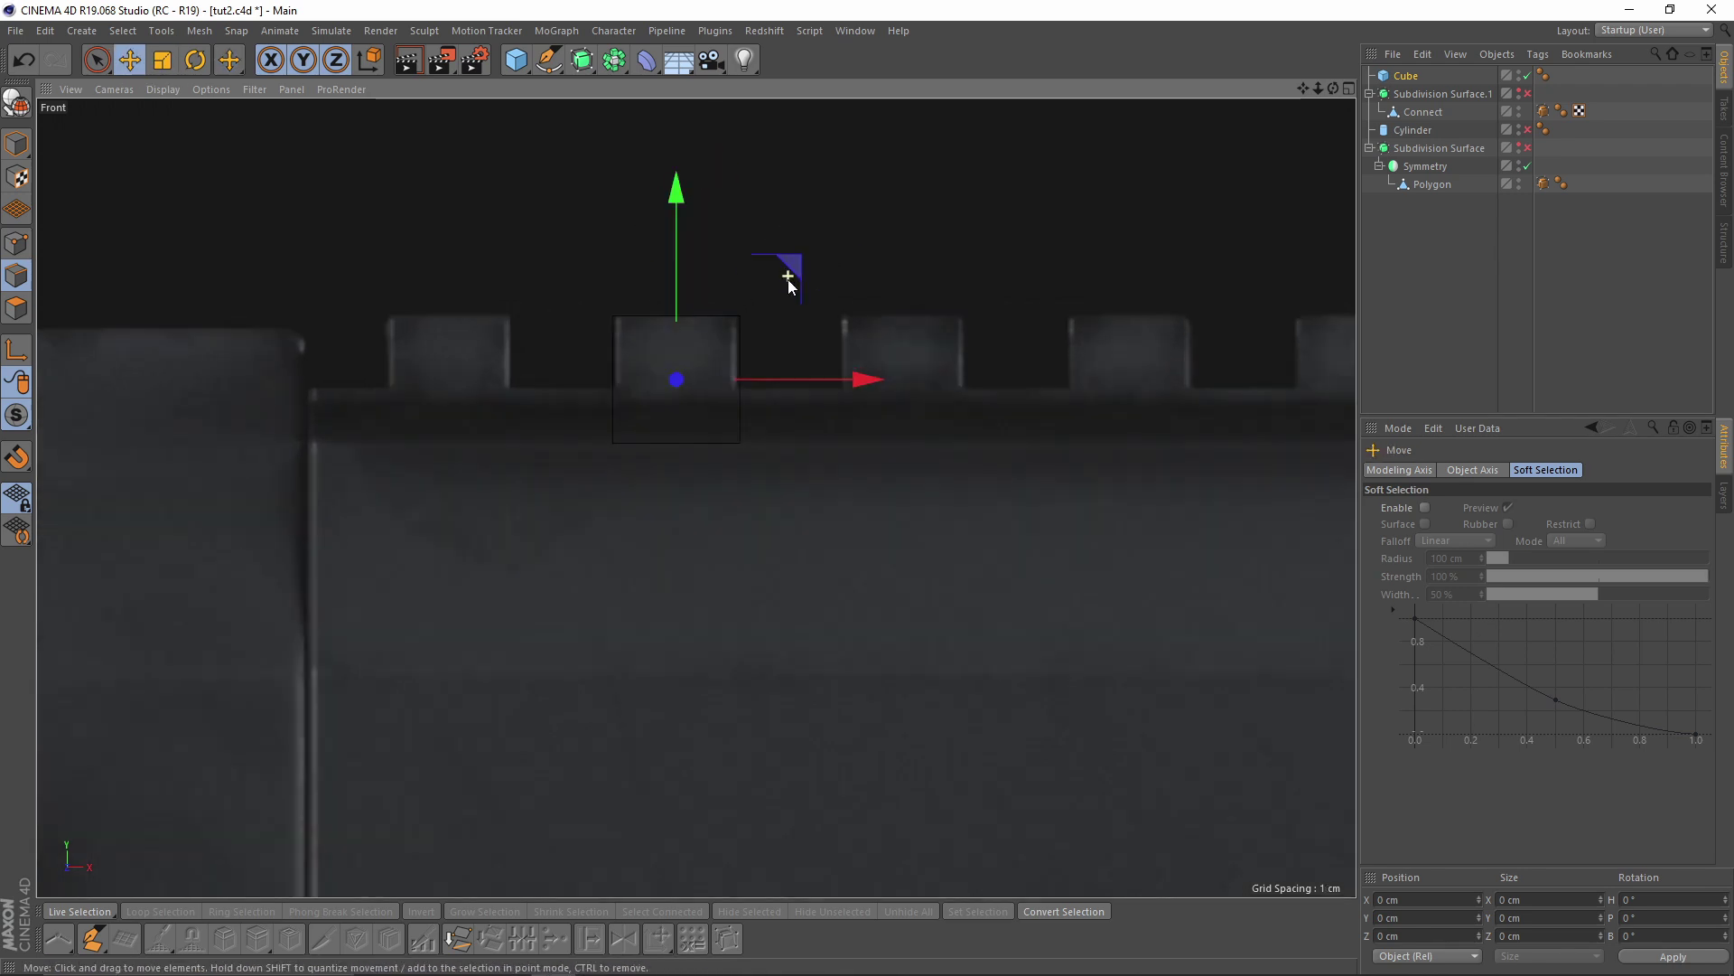
scroll(787, 280, "up", 1)
Make the cube editable and move its side and bottom points to fit the rail tooth in the reference image
key("c")
left_click(23, 240)
left_click_drag(97, 60, 138, 101)
left_click_drag(559, 272, 619, 519)
scroll(789, 426, "up", 1)
left_click_drag(839, 550, 667, 267)
left_click_drag(876, 398, 871, 399)
left_click_drag(443, 446, 768, 573)
left_click_drag(642, 670, 651, 594)
Loop-cut the block through the middle of its depth in the top view and delete the rear half
key("F1")
left_click_drag(696, 496, 829, 372, "alt")
middle_click_drag(830, 371, 694, 434, "alt")
right_click_drag(694, 434, 756, 383, "alt")
middle_click(759, 383)
middle_click(1021, 290)
right_click_drag(945, 323, 810, 365, "alt")
middle_click_drag(1346, 294, 848, 384, "alt")
right_click_drag(464, 487, 645, 490, "alt")
middle_click_drag(785, 343, 723, 464, "alt")
right_click_drag(724, 464, 854, 419, "alt")
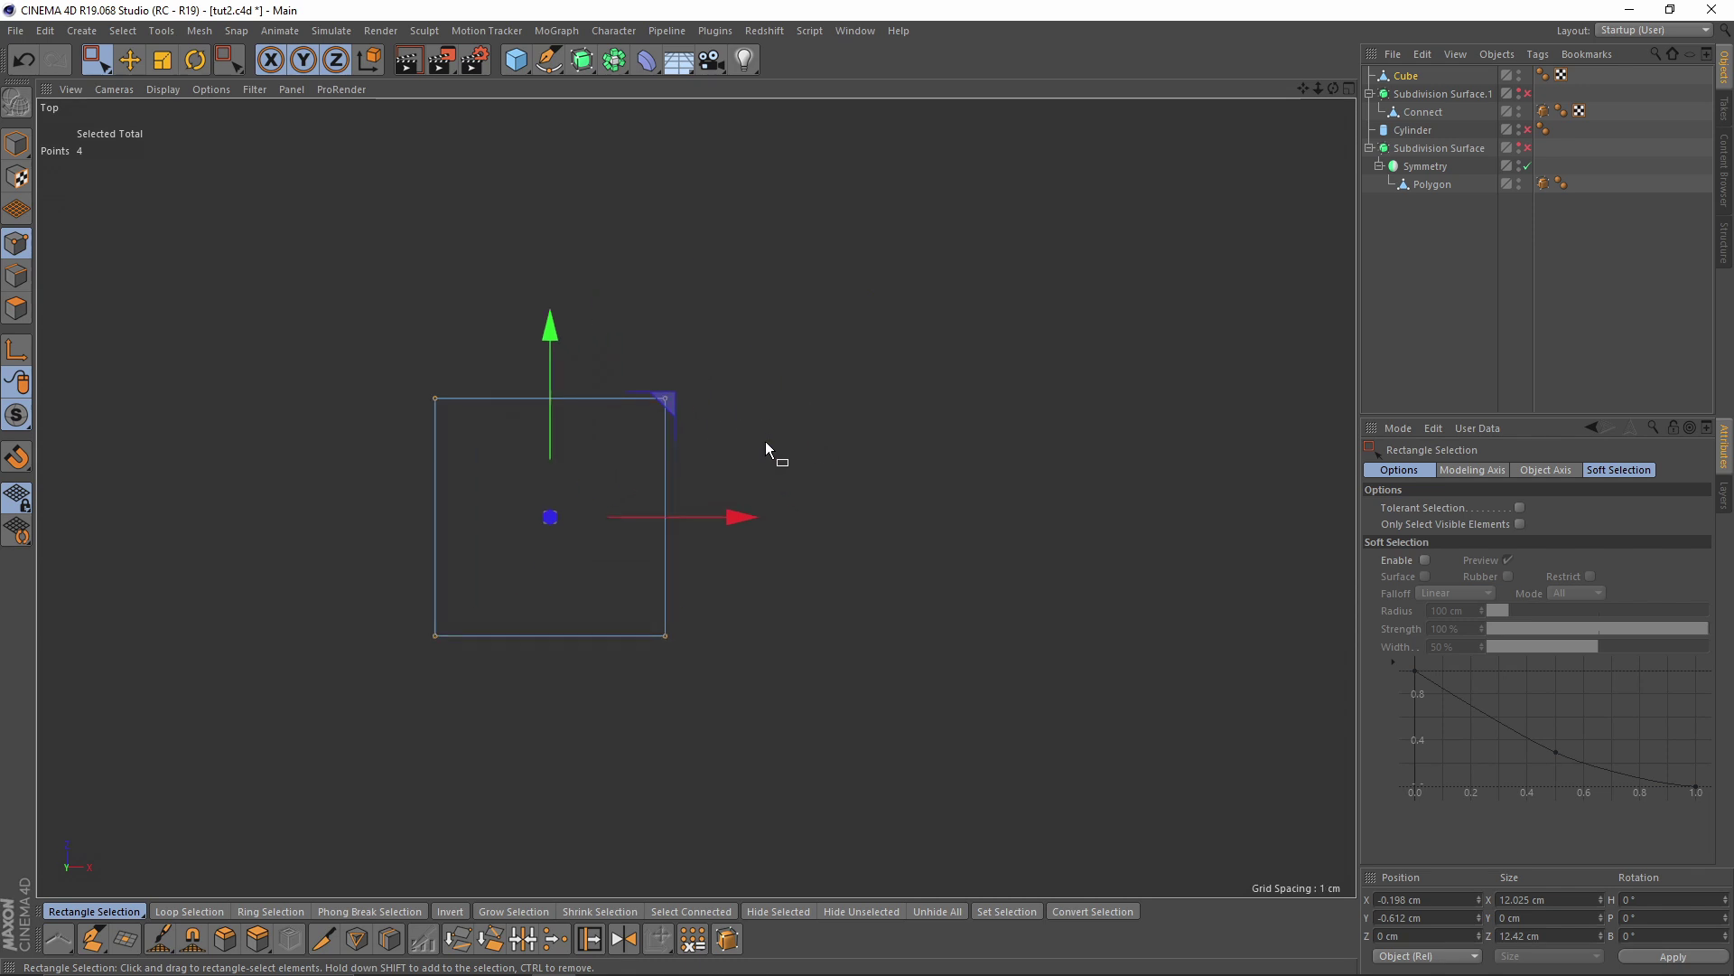
key("k")
key("l")
left_click(666, 515)
key("space")
left_click_drag(368, 328, 804, 416)
key("Delete")
Show the gun body for comparison and pull the block's four outer side points out to about Z -25.2 cm
middle_click(511, 361)
middle_click(271, 293)
left_click_drag(271, 293, 413, 354, "alt")
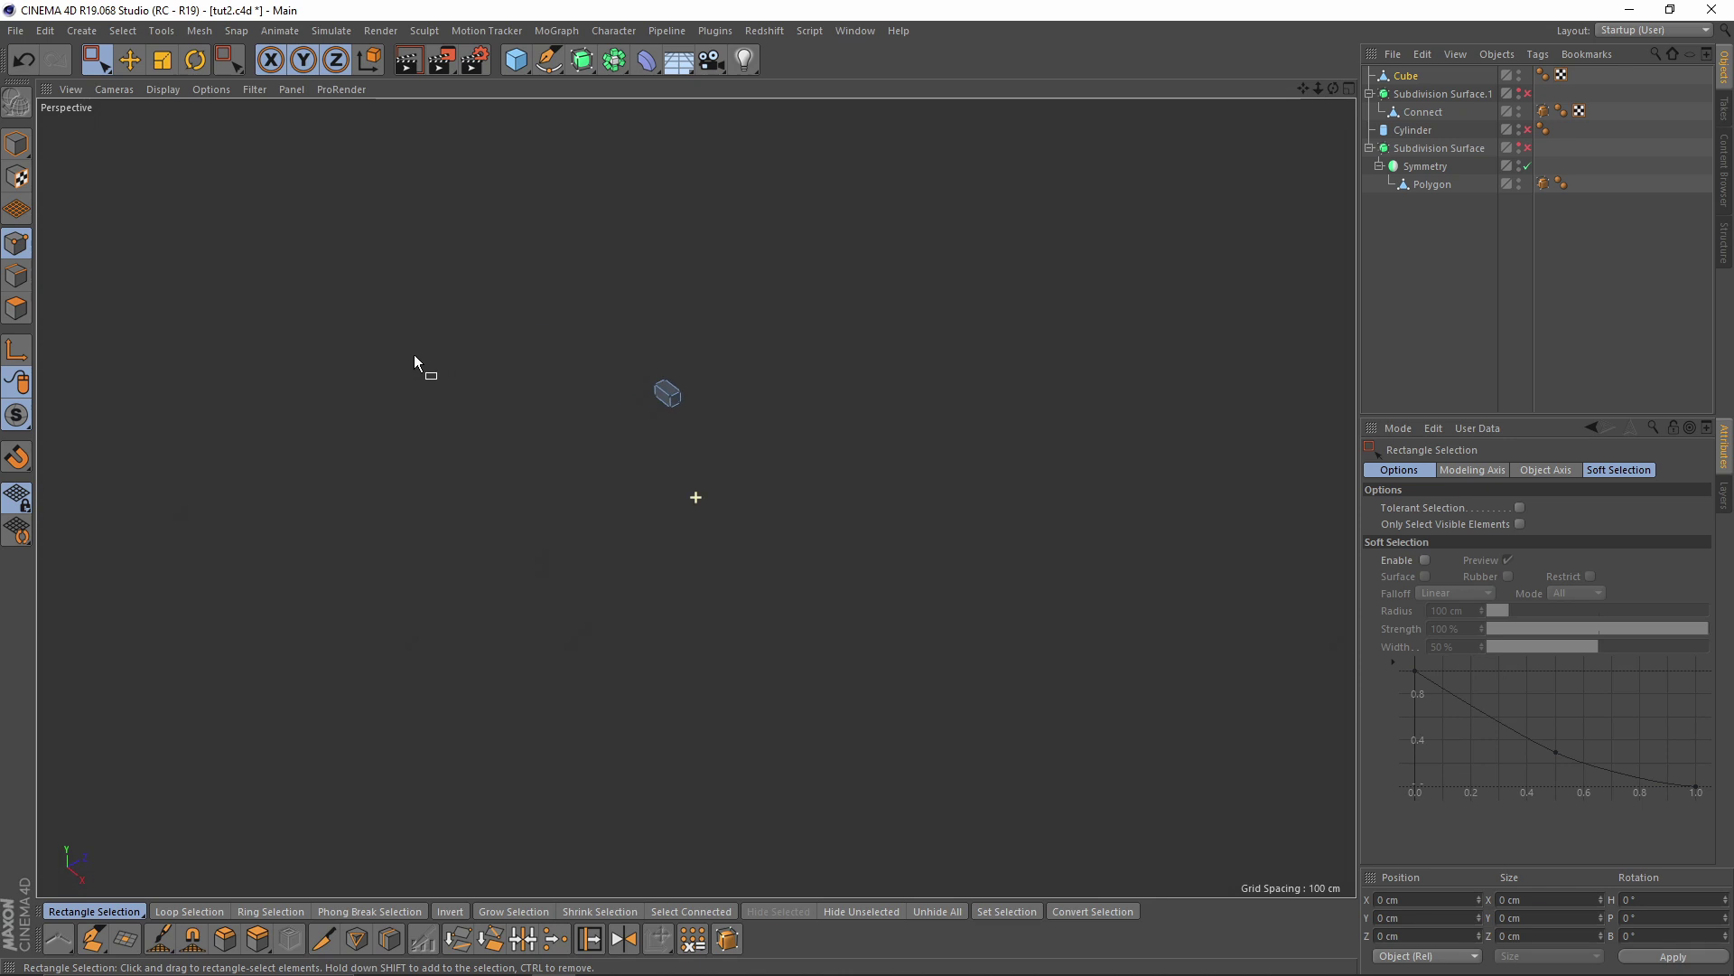
left_click(1519, 145)
left_click_drag(741, 407, 709, 486, "alt")
scroll(692, 398, "up", 3)
middle_click(688, 481)
middle_click(449, 696)
scroll(689, 433, "up", 3)
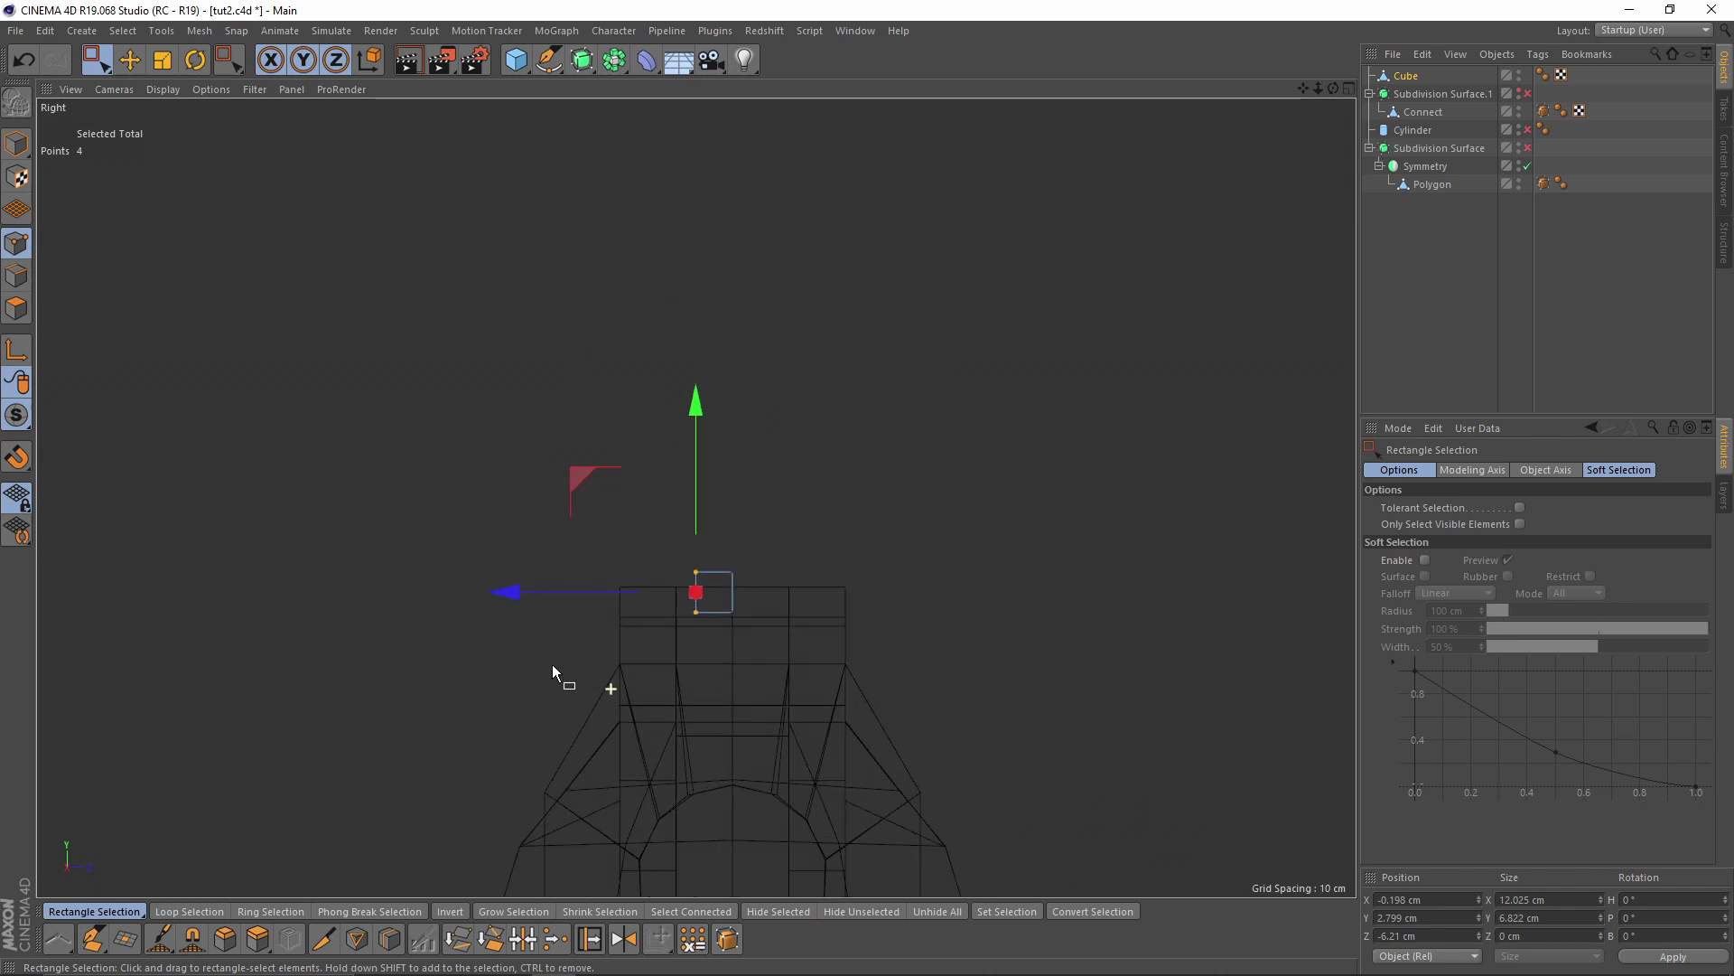
left_click_drag(550, 589, 475, 589)
middle_click(475, 589)
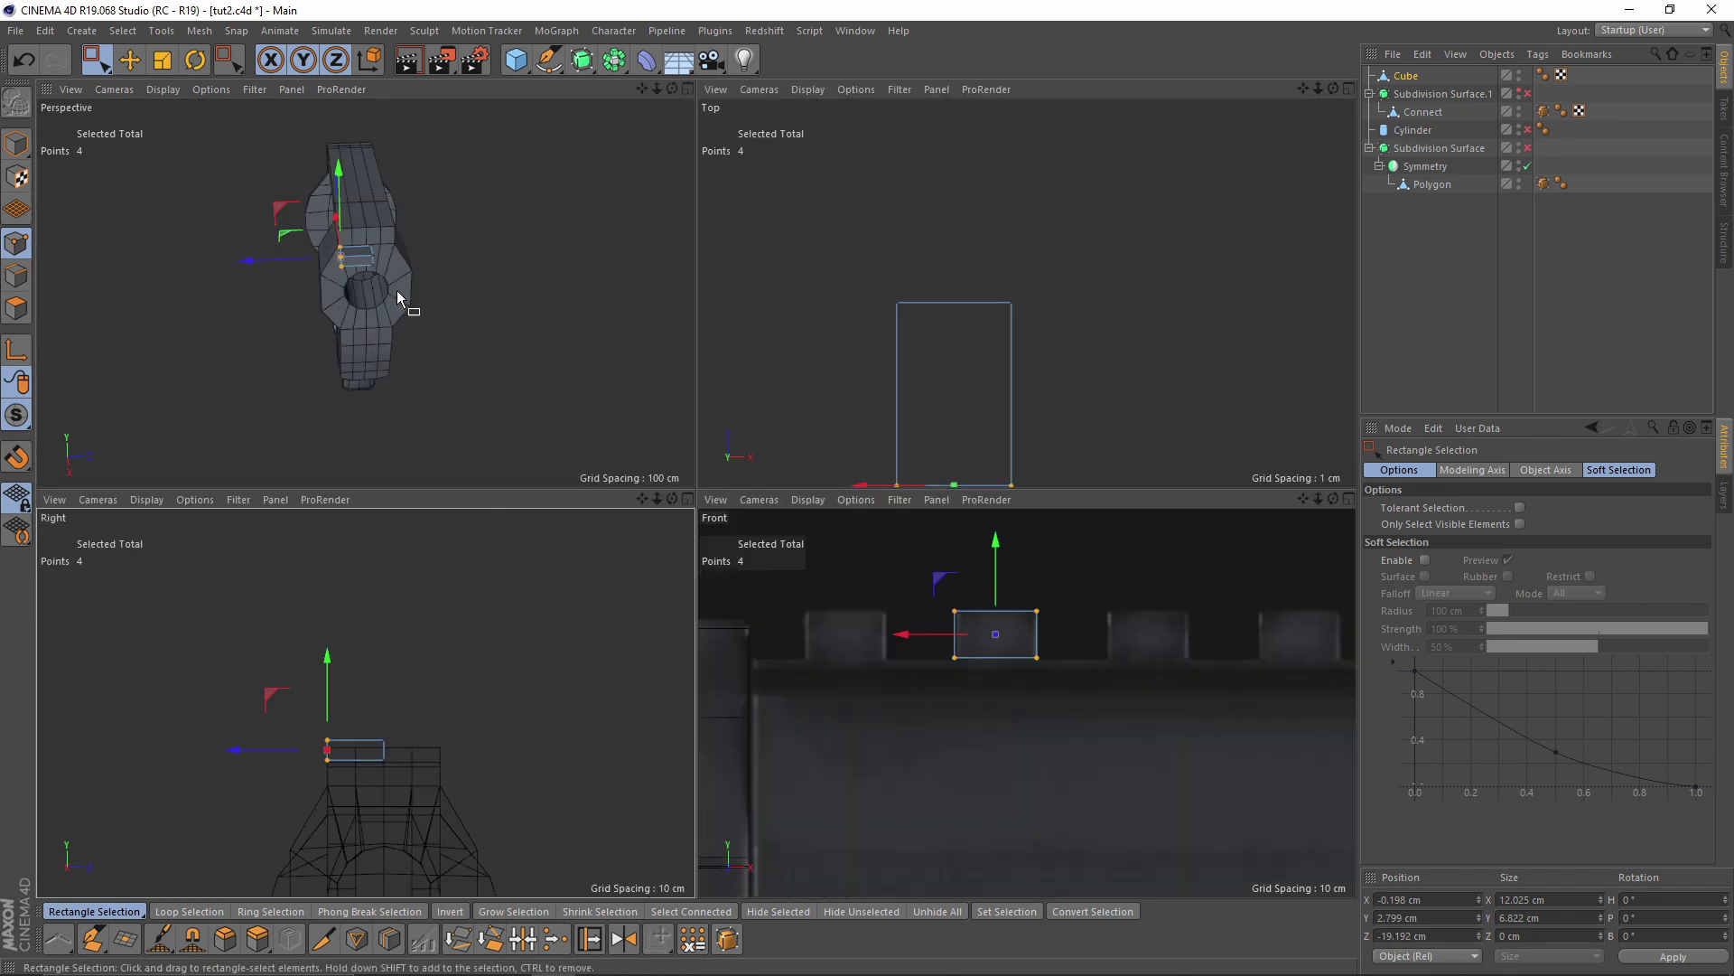
middle_click(397, 290)
left_click_drag(554, 440, 526, 439)
middle_click(527, 439)
middle_click(998, 632)
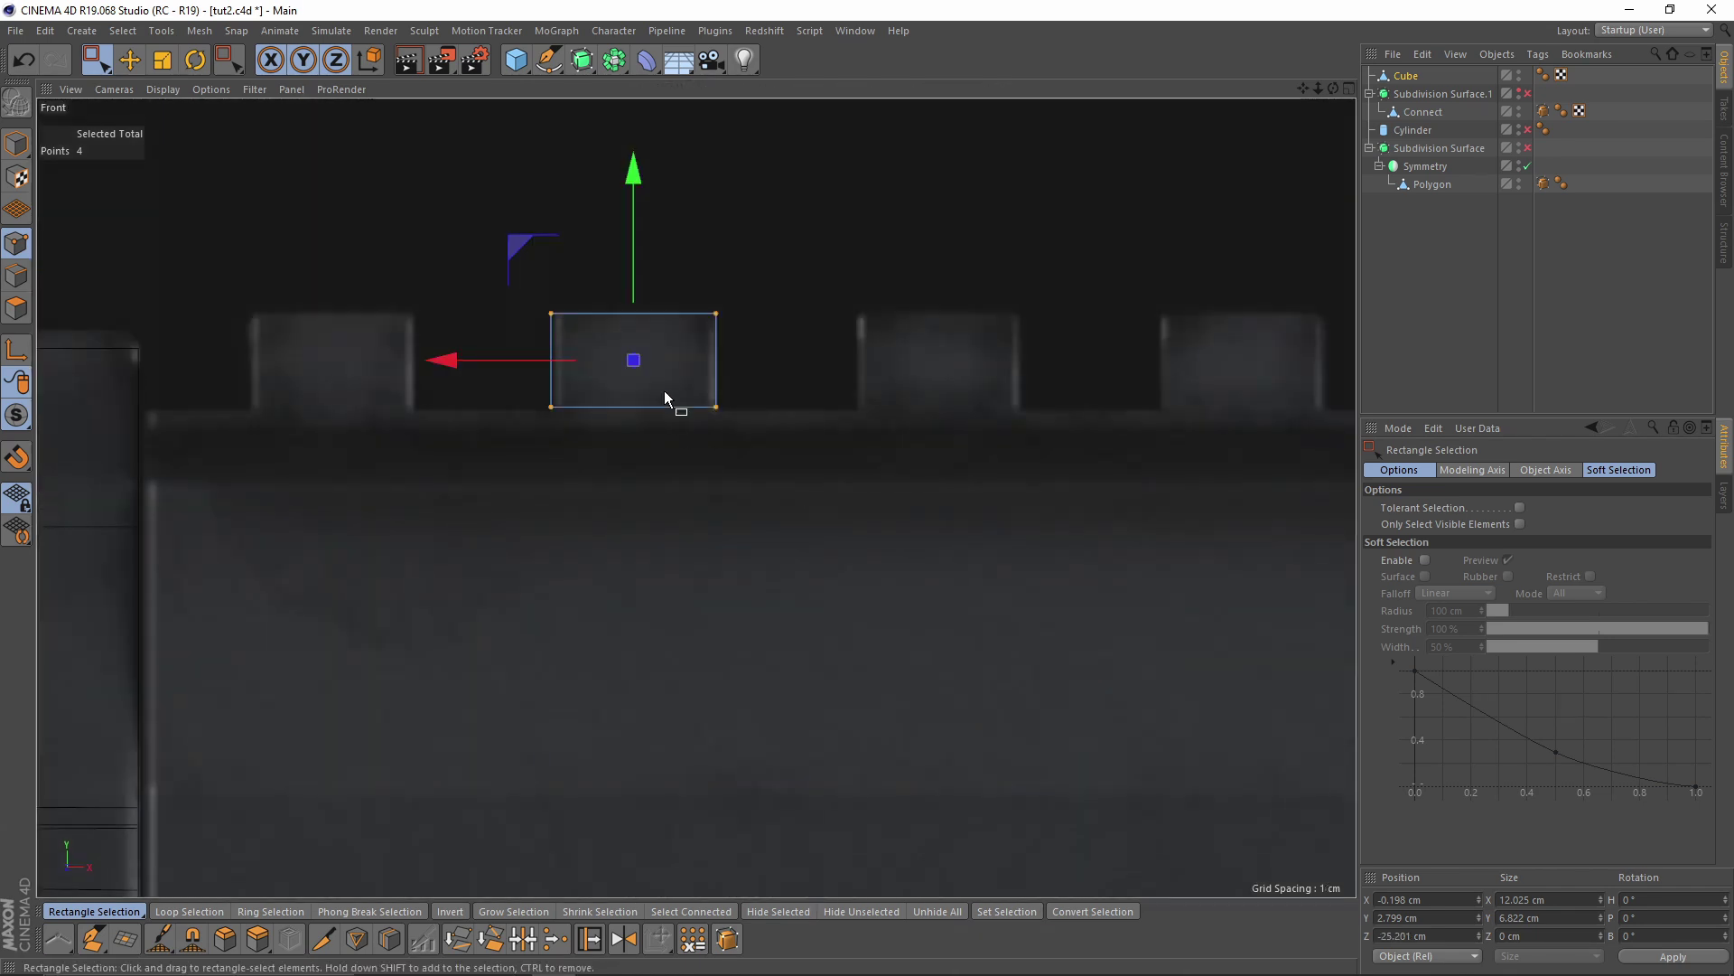
Set the Move tool's modeling axis orientation to World and pull the two top outer points in to about Z -19.8 cm
middle_click(667, 449)
middle_click(279, 328)
mouse_move(683, 339)
left_mouse_down("alt")
mouse_move(675, 290)
mouse_move(623, 271)
mouse_move(677, 336)
left_mouse_up("alt")
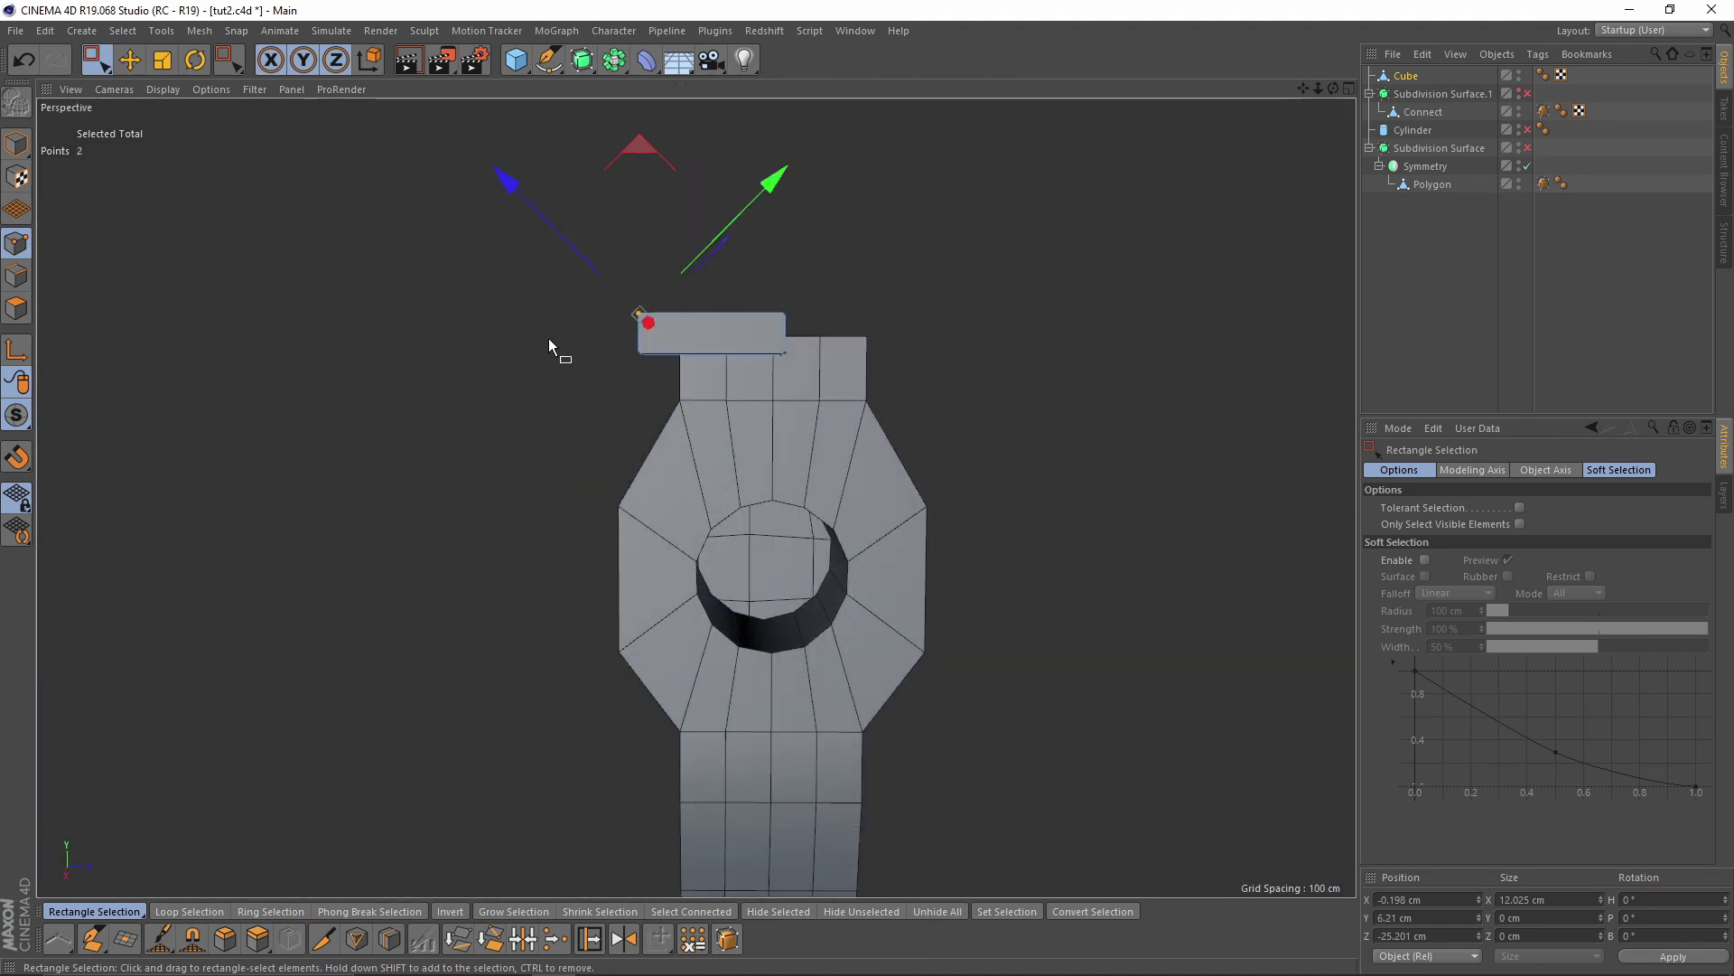
left_click(129, 59)
left_click(1399, 469)
left_click(1649, 508)
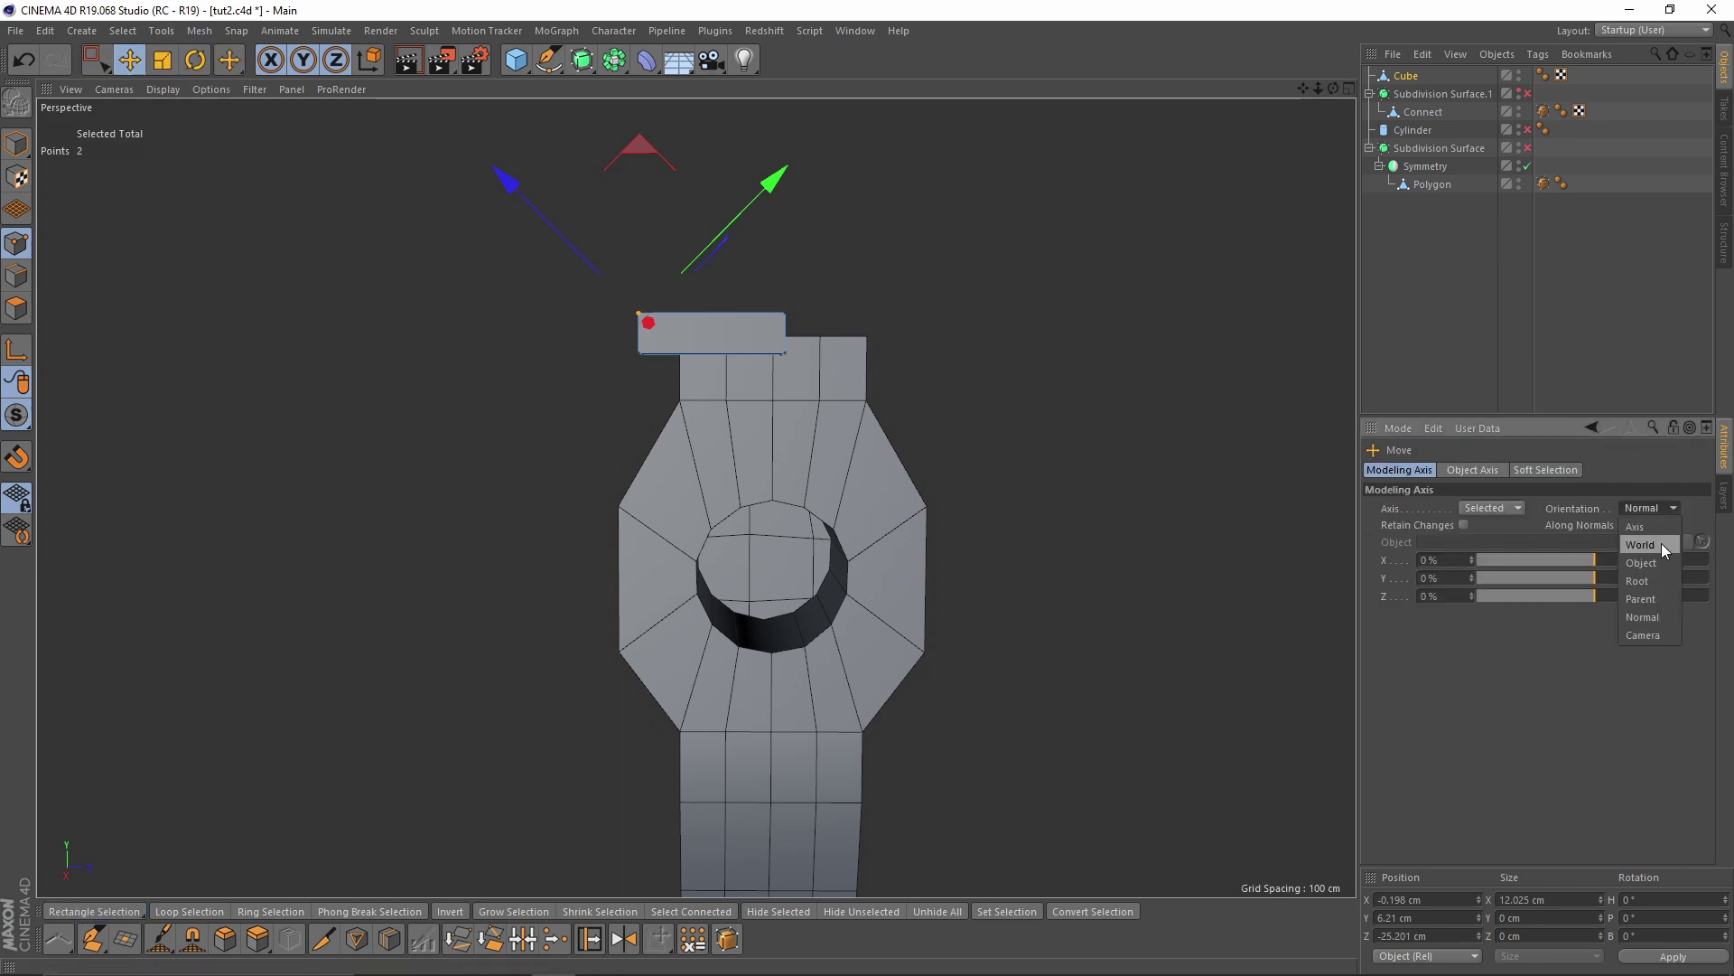
left_click(1640, 544)
left_click_drag(720, 319, 837, 297, "alt")
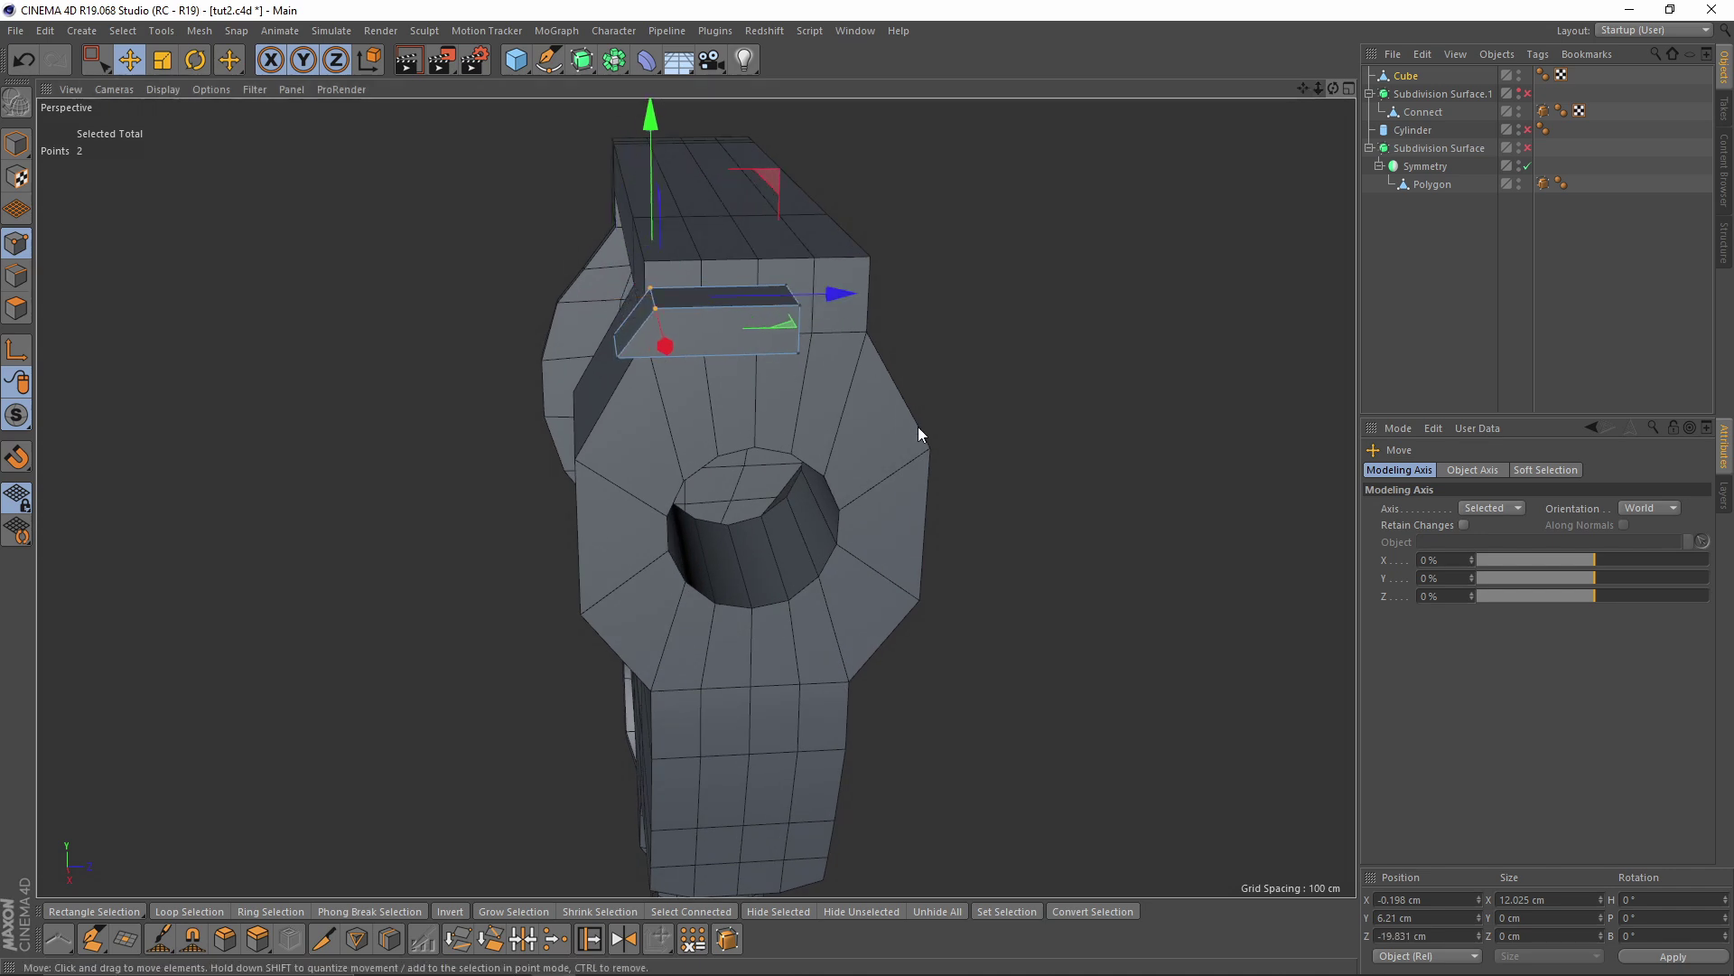
Extrude the block's bottom face downward in the front view
middle_click(916, 430)
middle_click(796, 502)
left_click(20, 308)
left_click(107, 74)
left_click(665, 393)
scroll(664, 393, "up", 2)
left_click_drag(648, 228, 626, 365)
Move the lower outer edge of the extrusion inward to slope the block's underside
middle_click(626, 365)
middle_click(475, 293)
left_click_drag(475, 293, 603, 290, "alt")
left_click(16, 275)
key("e")
scroll(649, 450, "up", 3)
left_click(598, 425)
left_click_drag(647, 437, 702, 415, "alt")
left_click_drag(793, 447, 729, 508)
Shift the block's eight outer profile points outward, and move the lower outer points to about Z -19.3 cm
left_click(16, 243)
middle_click(616, 469)
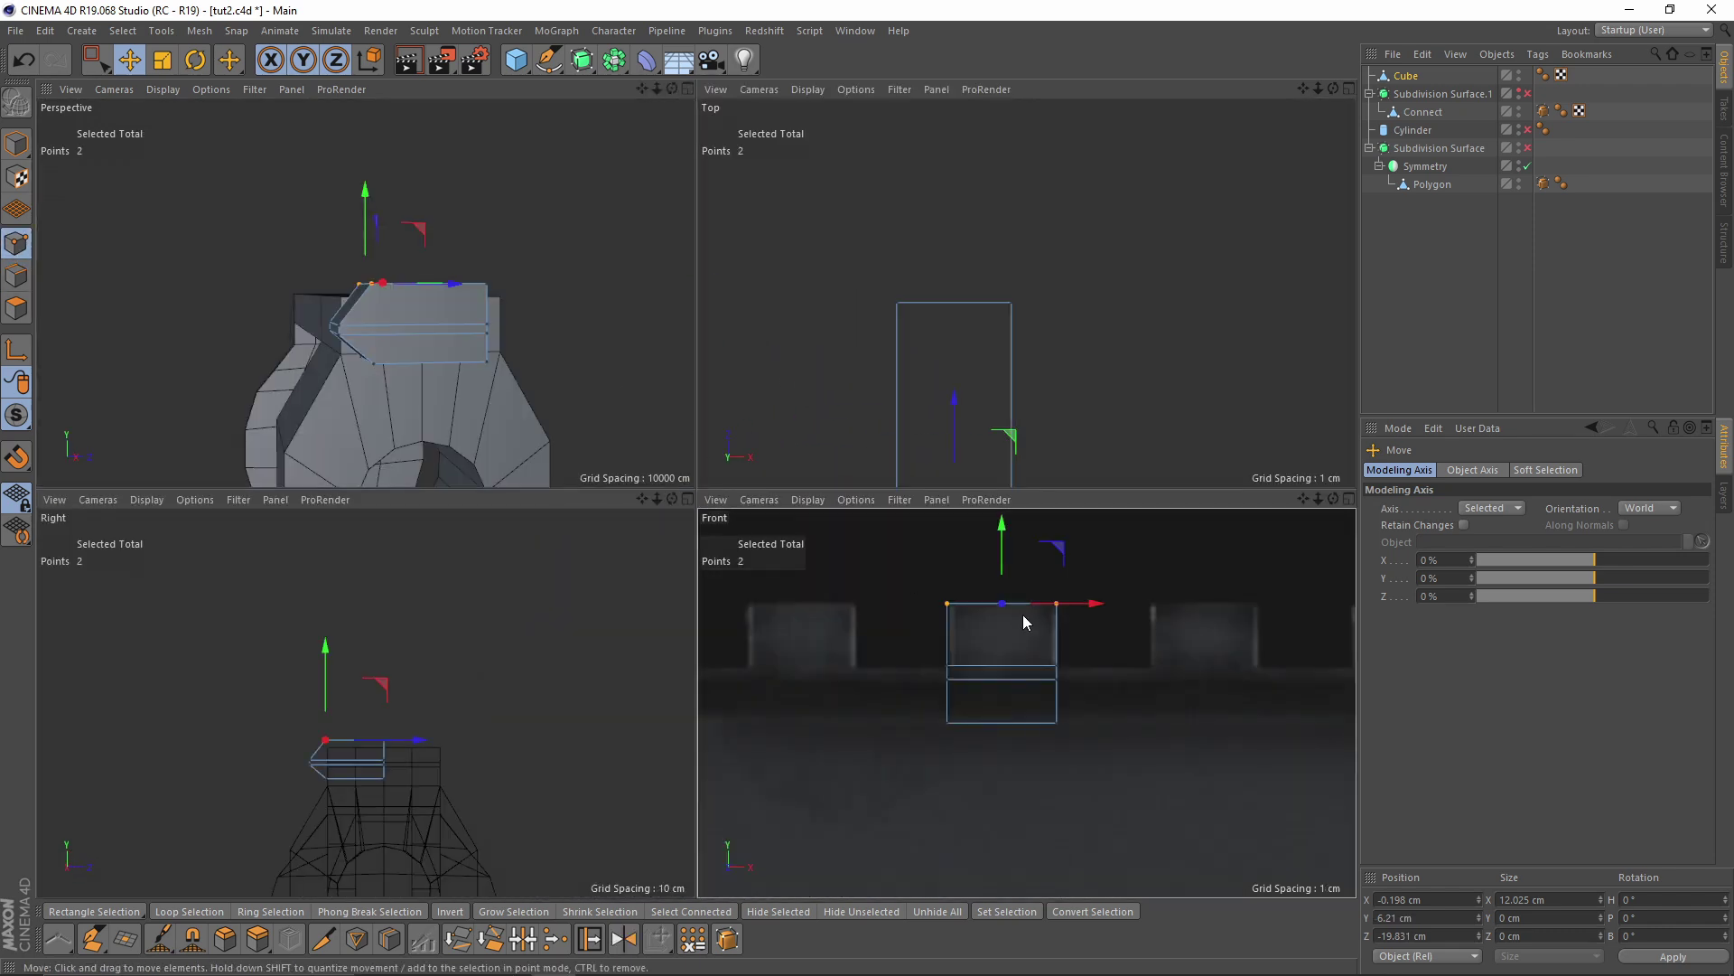
middle_click(444, 659)
key("0")
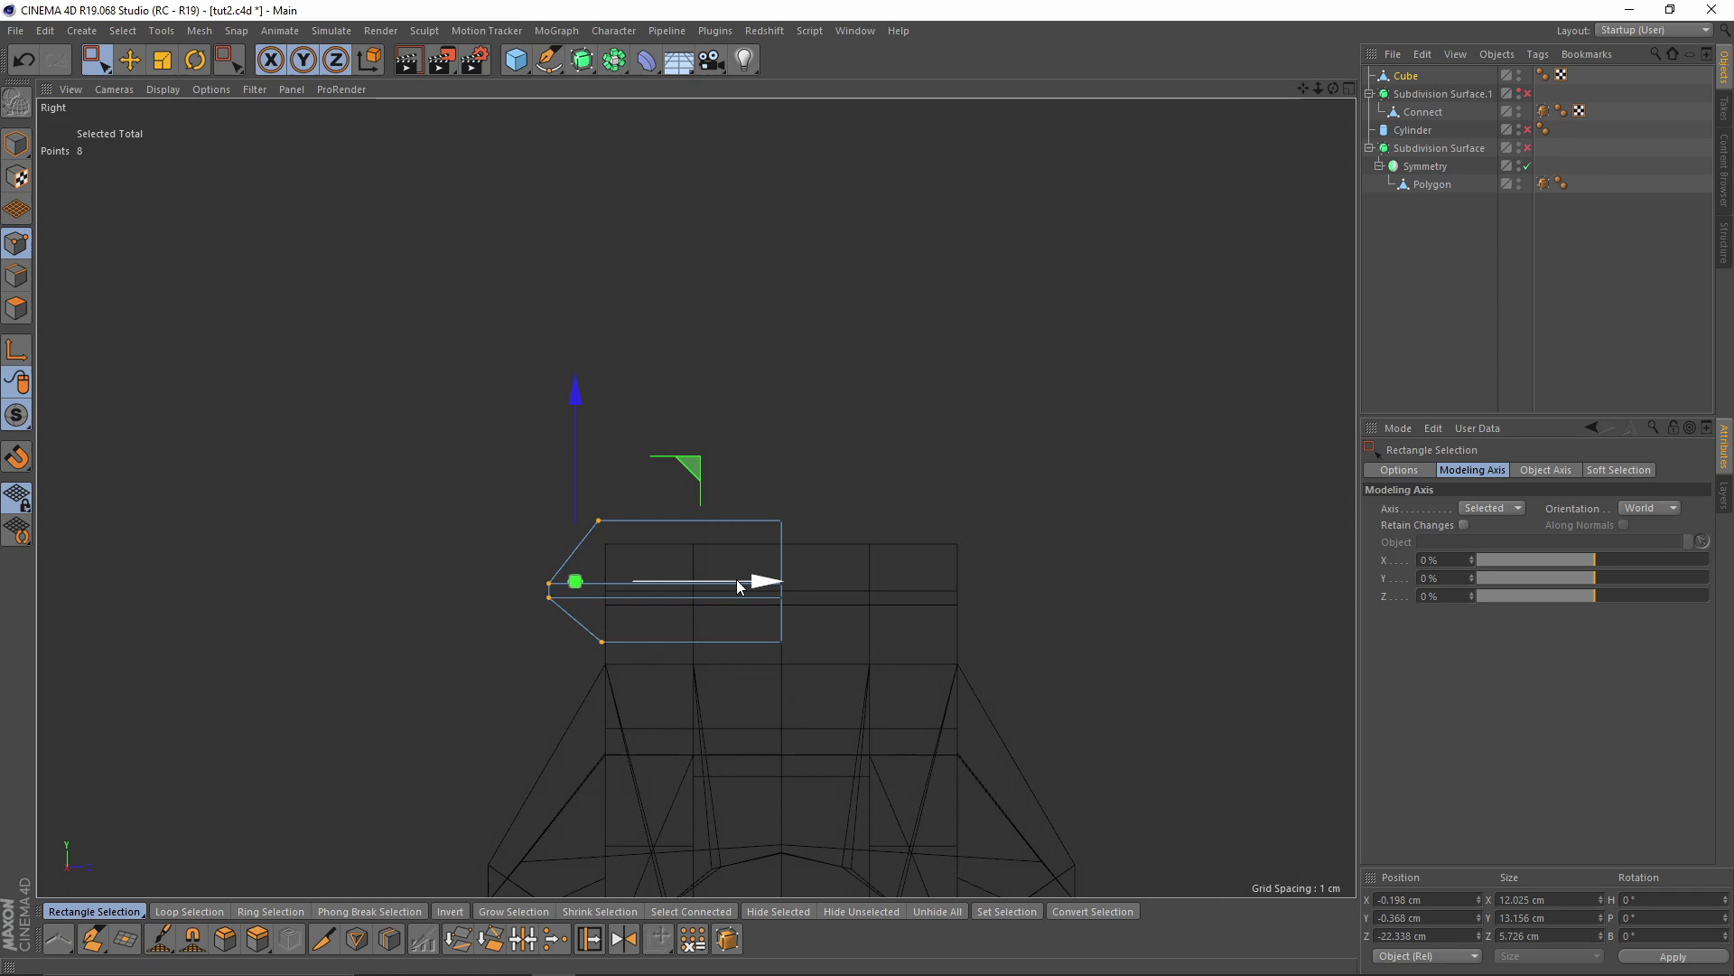
left_click_drag(744, 579, 723, 584)
left_click_drag(625, 611, 552, 671)
left_click_drag(739, 645, 763, 651)
scroll(701, 624, "up", 6)
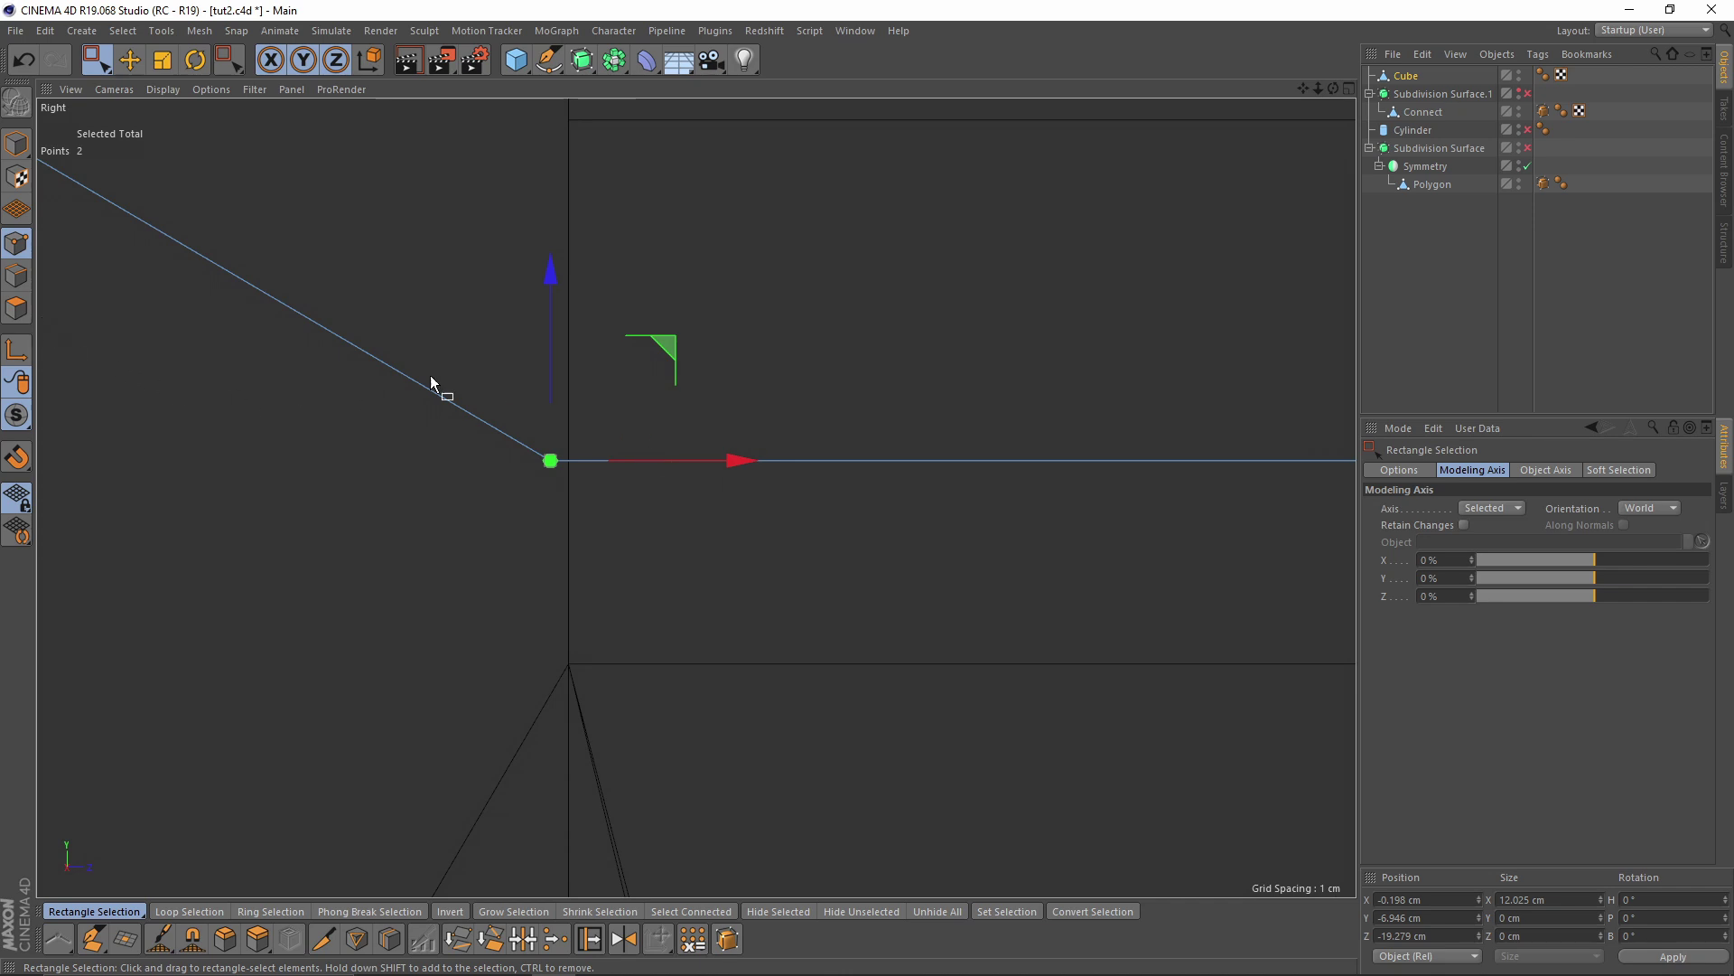
Enable snapping and snap the block's lower outer points to the gun body's side edge at about Z -19.1 cm
middle_click_drag(430, 378, 393, 509, "alt")
left_click_drag(20, 459, 86, 346)
left_click_drag(18, 458, 127, 586)
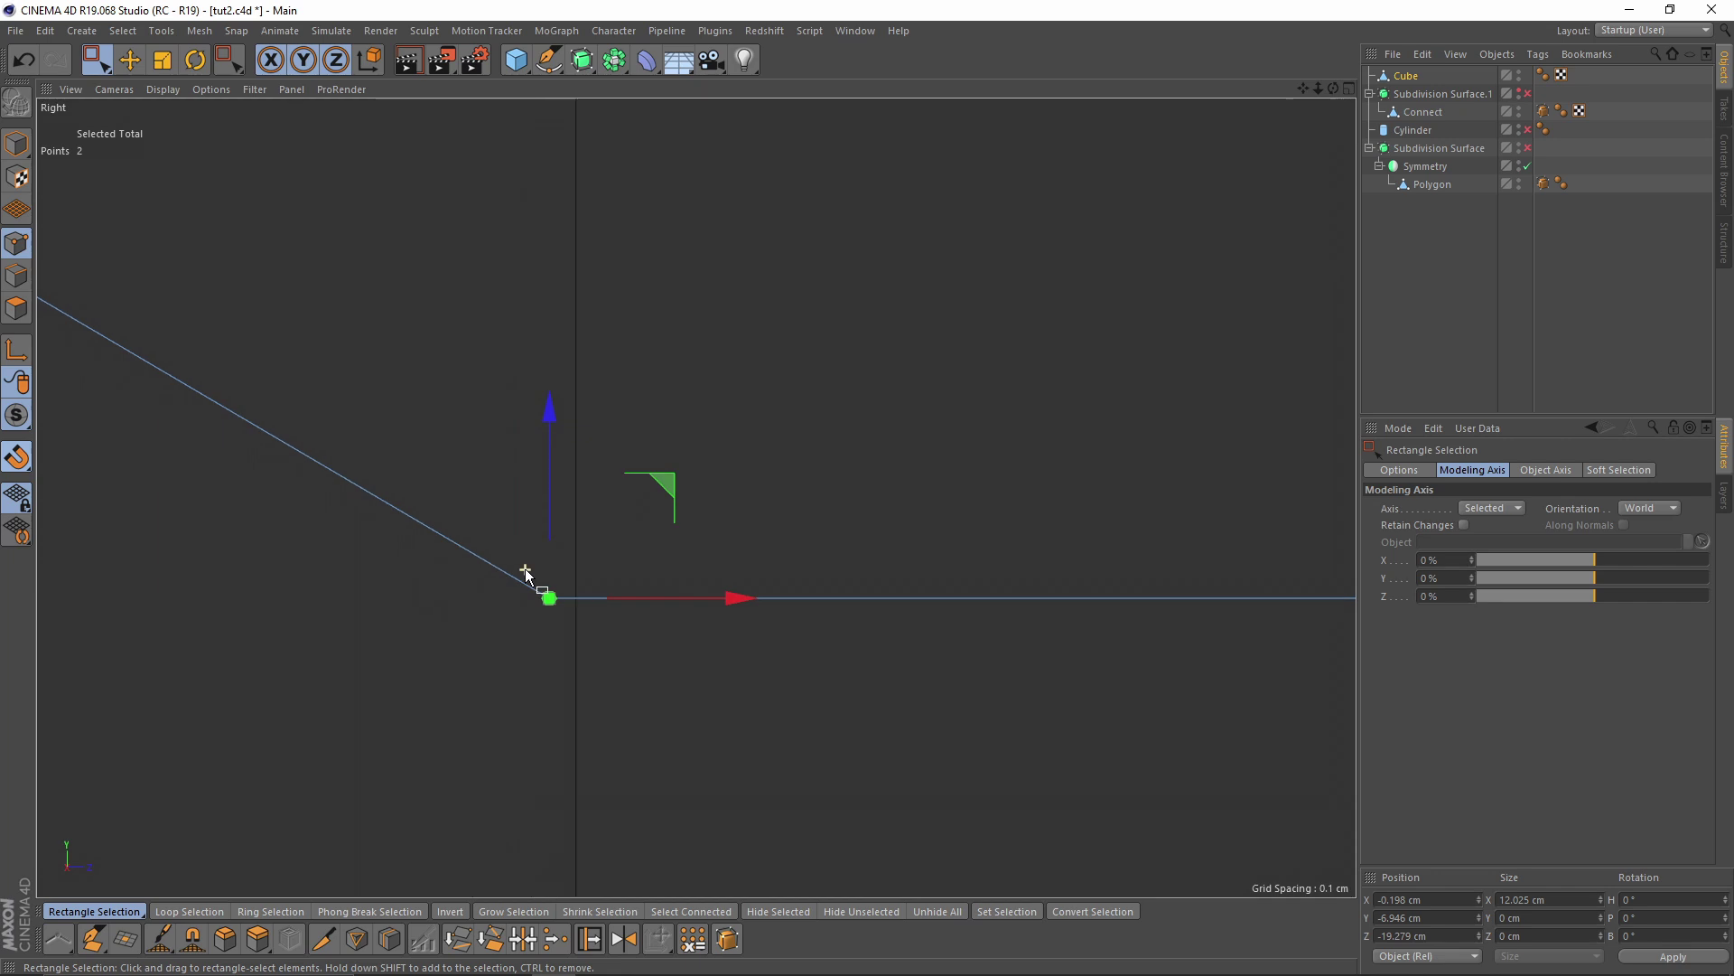
scroll(713, 592, "up", 3)
left_click_drag(442, 550, 546, 648)
middle_click(479, 507)
middle_click(483, 398)
middle_click(700, 560)
middle_click(736, 592)
scroll(592, 603, "up", 5)
left_click_drag(668, 601, 747, 603)
Extrude the block's bottom face down the barrel in three segments to about Y -95.5 cm
middle_click(542, 618)
middle_click(664, 421)
scroll(663, 421, "down", 4)
left_click_drag(663, 421, 784, 473, "alt")
middle_click(784, 473)
middle_click(910, 571)
left_click(16, 308)
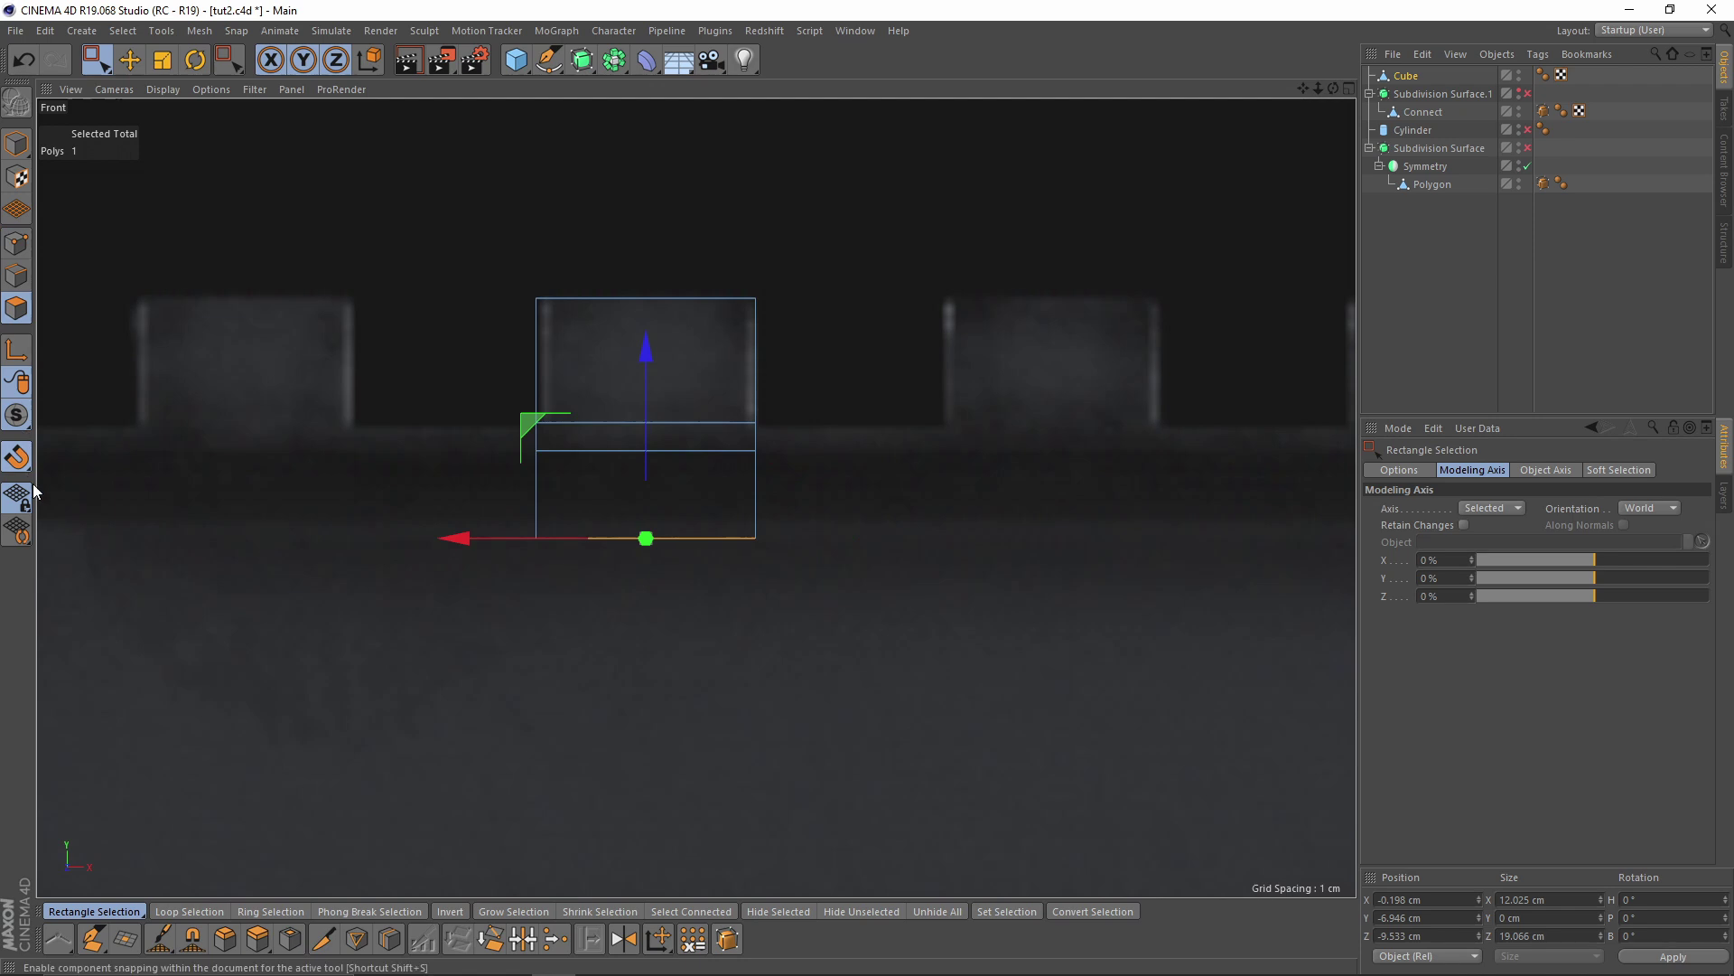
scroll(503, 551, "up", 6)
left_click_drag(629, 226, 630, 515)
middle_click_drag(661, 547, 654, 366, "alt")
left_click_drag(629, 338, 640, 504)
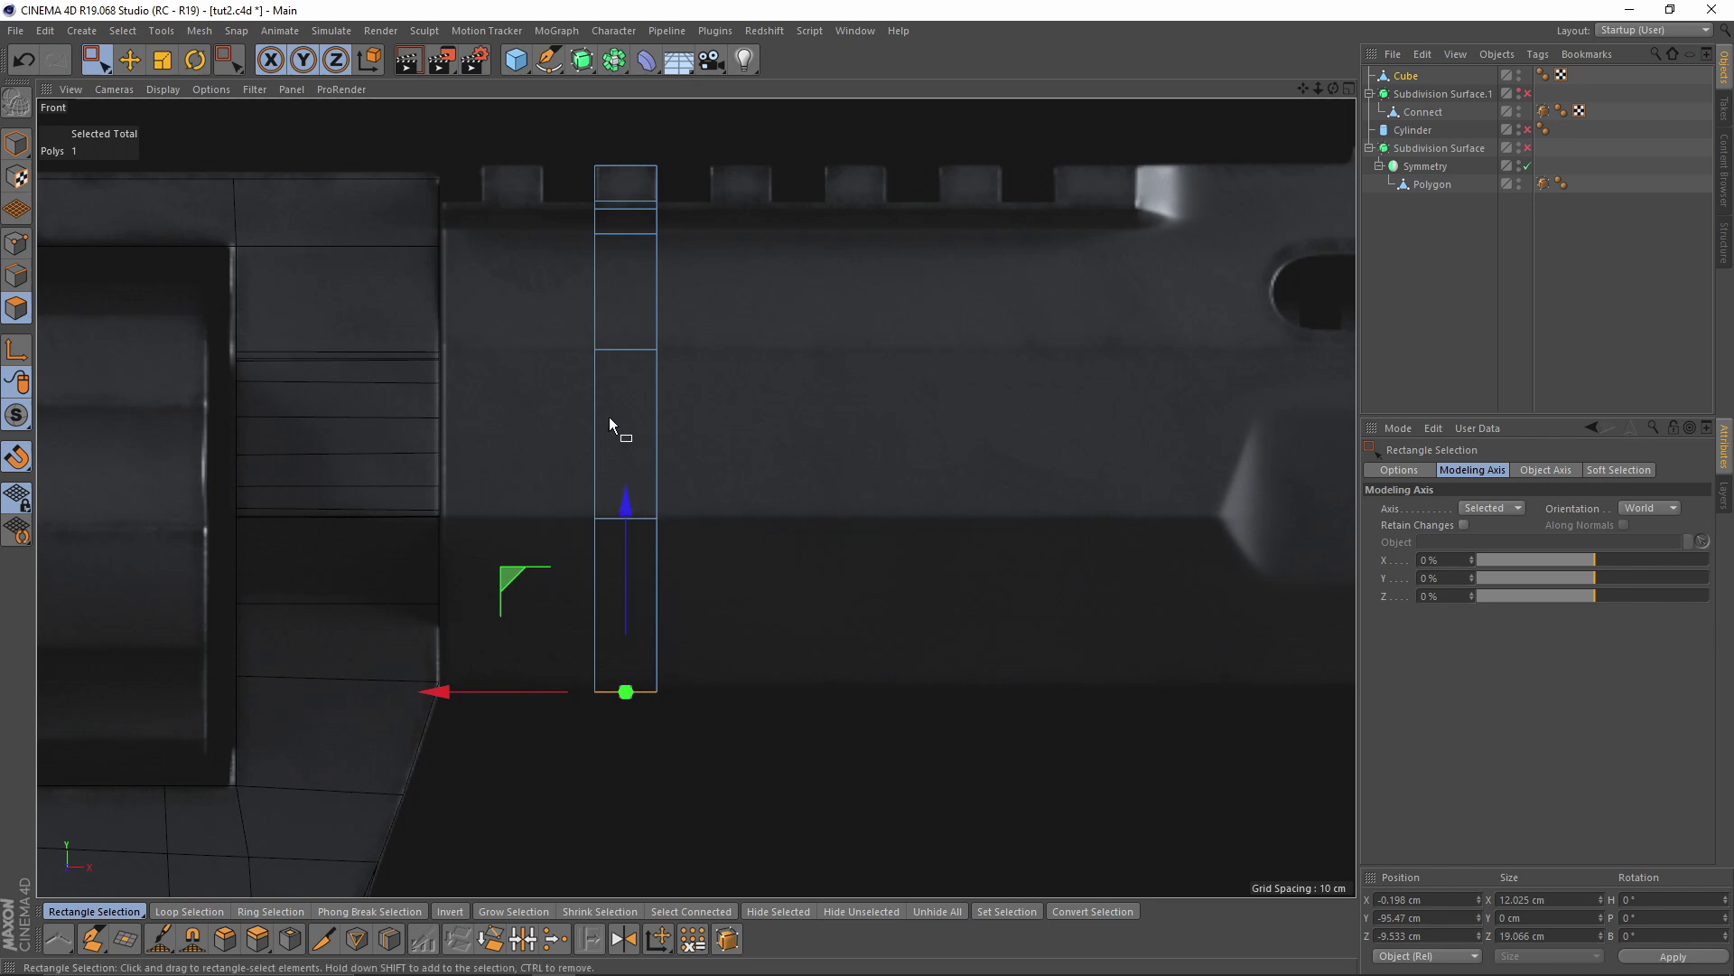
Move the middle segment's outer side polygon outward to about Z -31.8 cm
middle_click(609, 416)
middle_click(515, 664)
scroll(611, 596, "down", 3)
middle_click_drag(655, 605, 665, 376, "alt")
right_click_drag(666, 376, 641, 462, "alt")
middle_click_drag(641, 463, 617, 369, "alt")
left_click_drag(592, 342, 686, 600)
middle_click(609, 488)
middle_click(432, 280)
middle_click(432, 280)
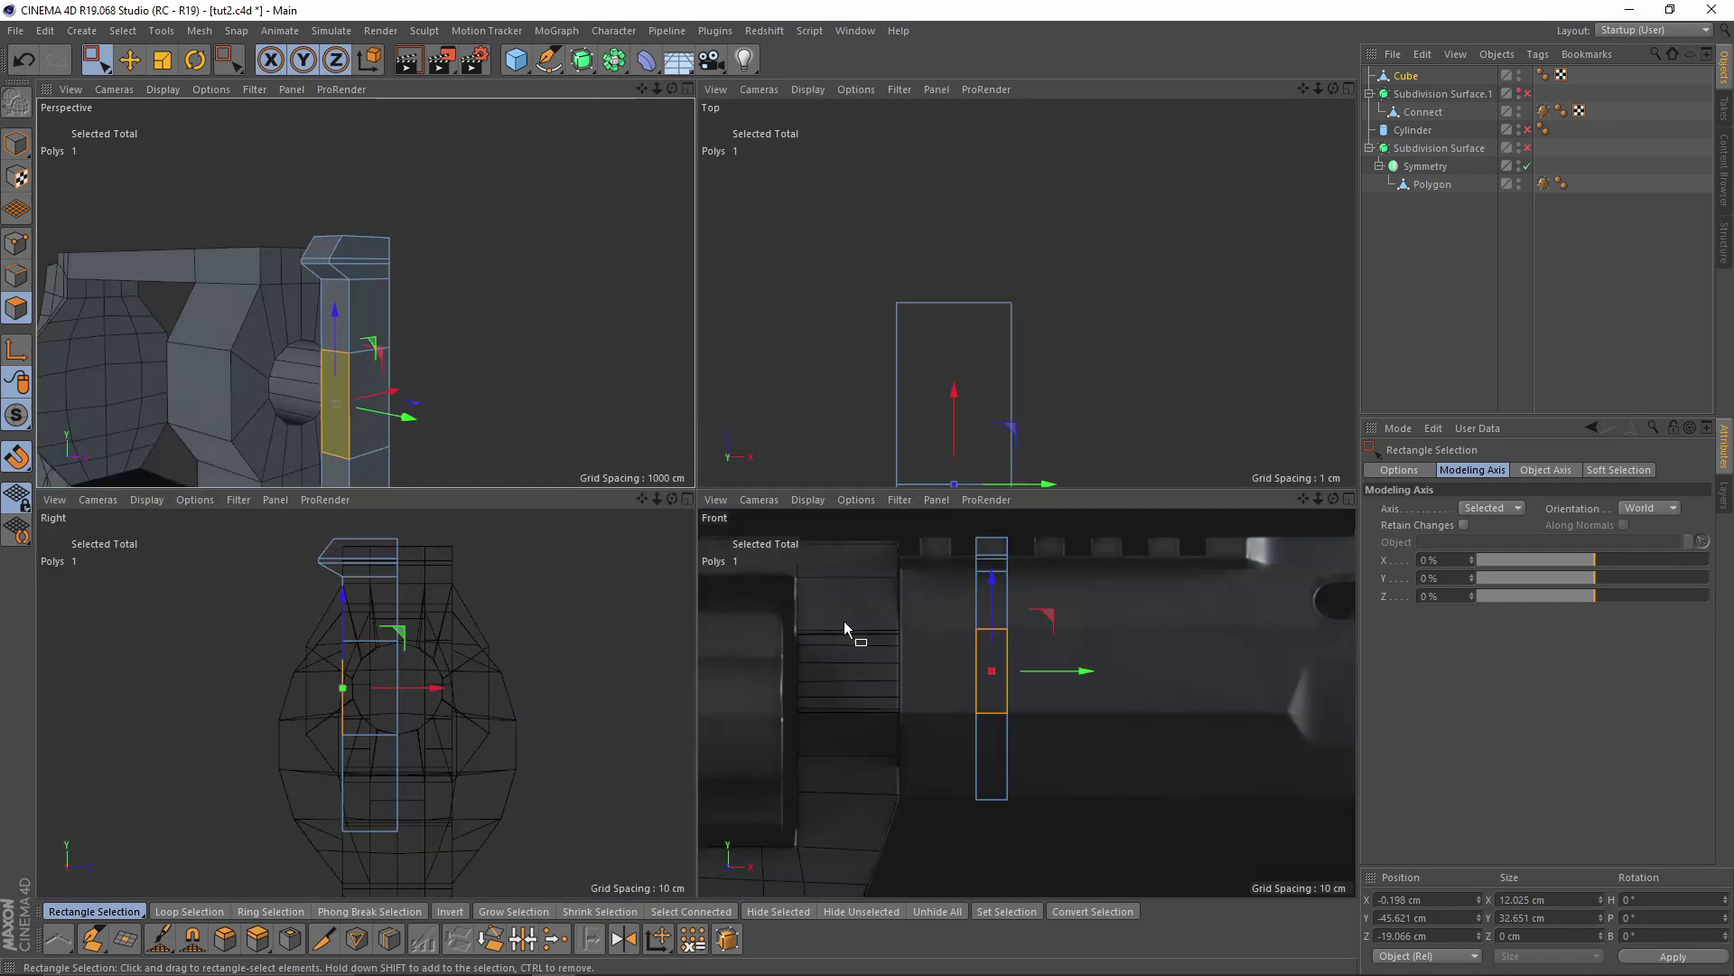
middle_click(844, 620)
middle_click(473, 546)
middle_click(396, 658)
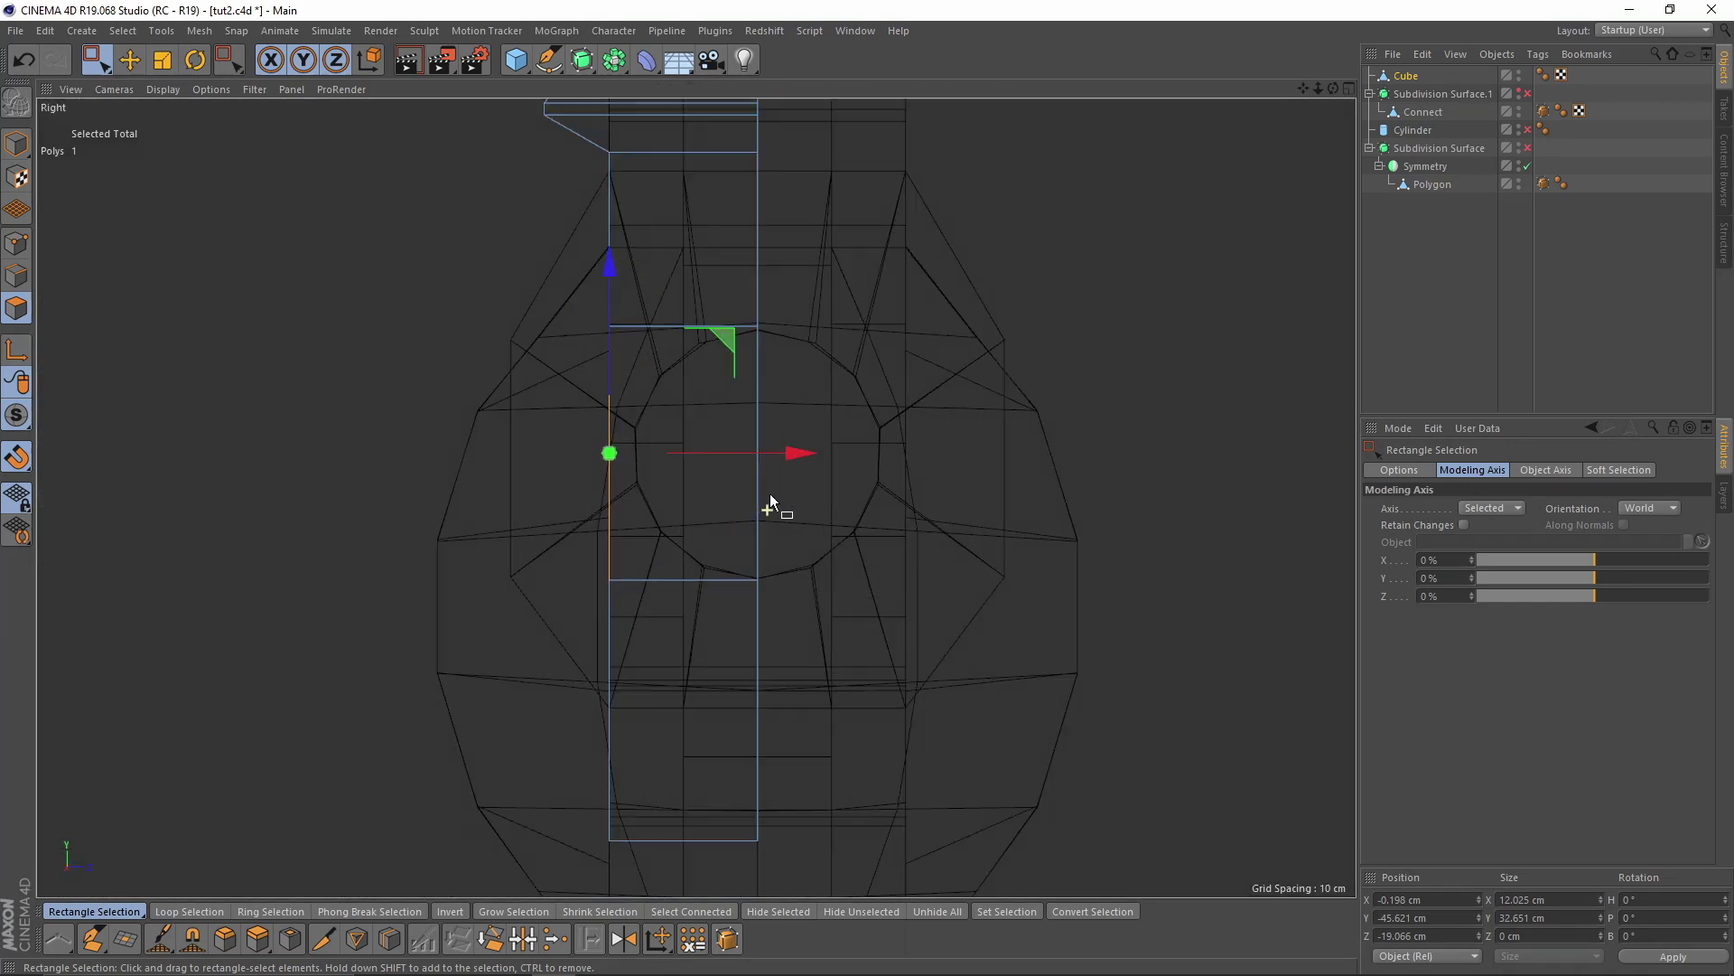
left_click_drag(788, 454, 696, 453)
right_click_drag(519, 398, 599, 396, "alt")
middle_click(356, 316)
middle_click(350, 318)
scroll(460, 503, "up", 5)
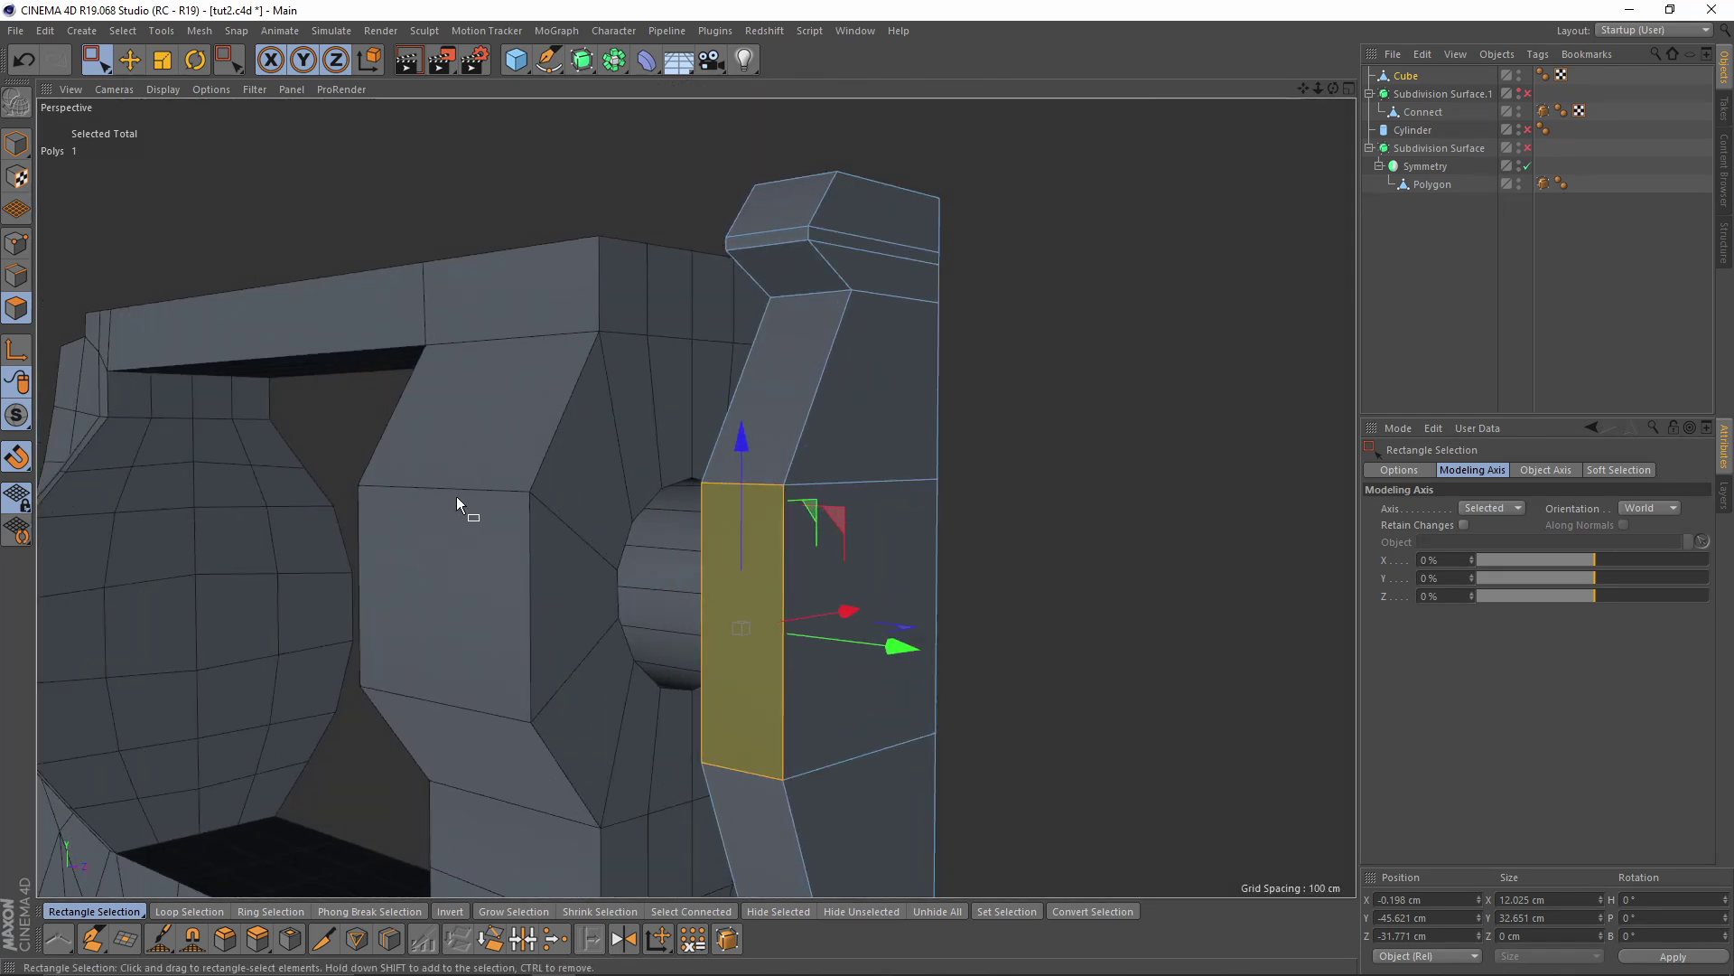
Lower the two upper points of the bulged side polygon to about Y -31.1 cm to match the reference
middle_click(513, 652)
middle_click(924, 657)
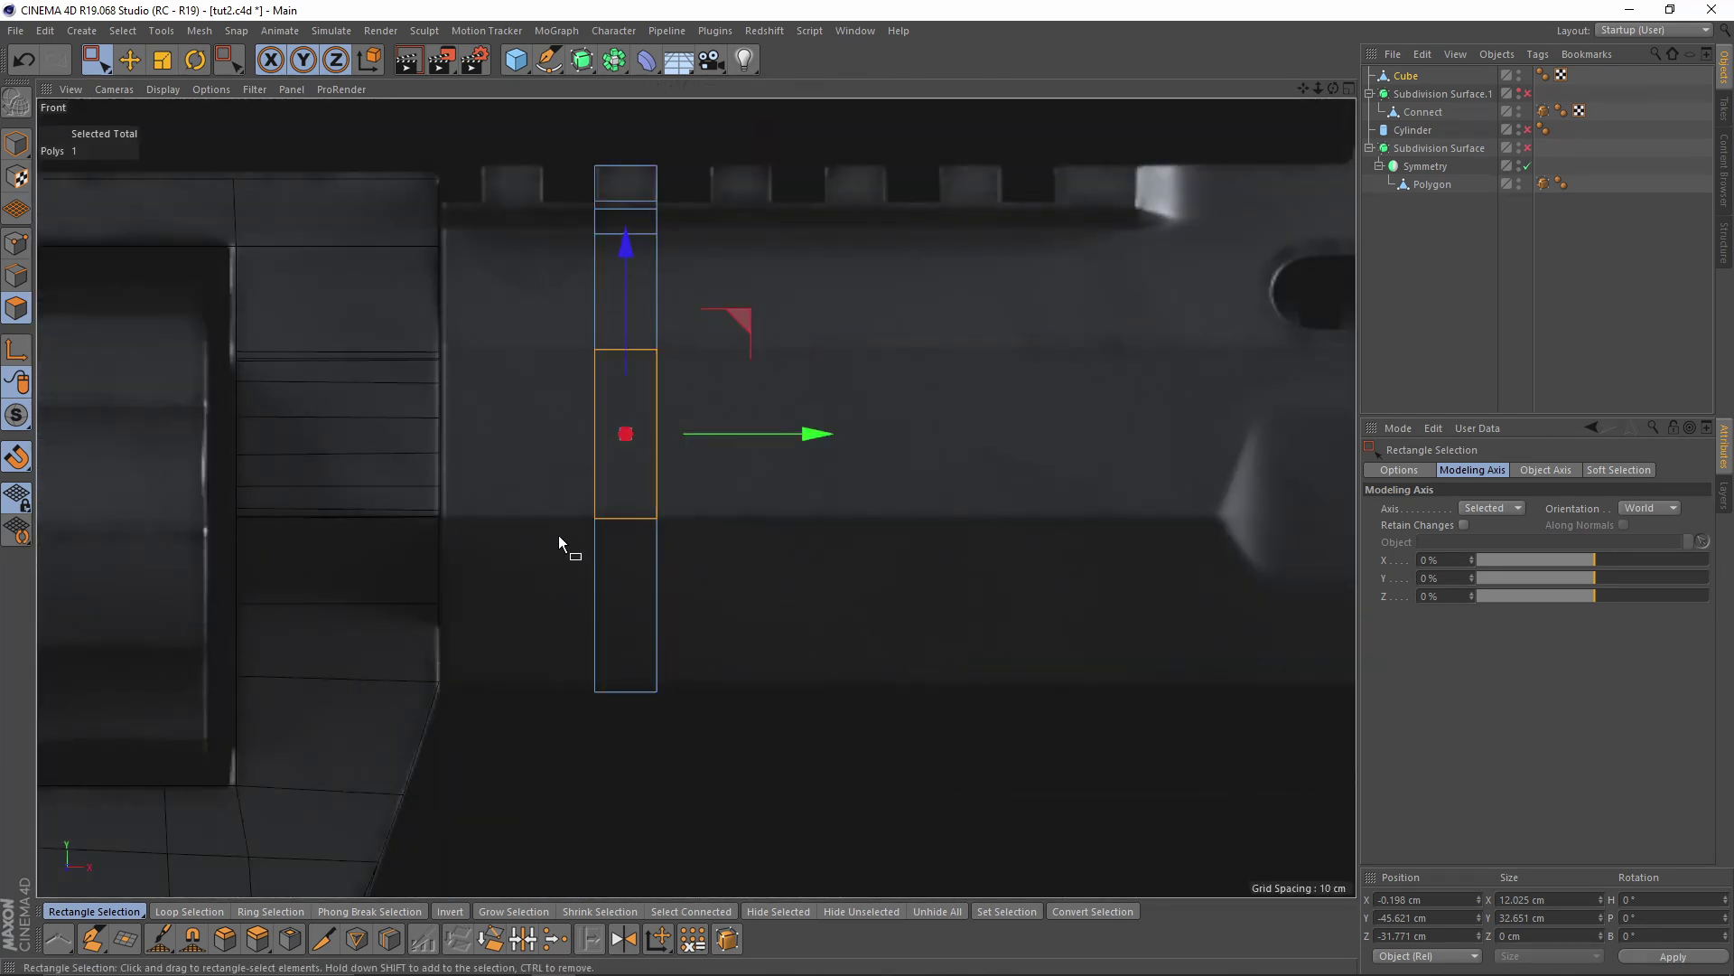
scroll(559, 535, "up", 5)
left_click(16, 243)
left_click_drag(454, 359, 529, 310)
scroll(528, 309, "up", 4)
left_click_drag(435, 124, 437, 172)
scroll(497, 392, "down", 5)
scroll(566, 366, "up", 4)
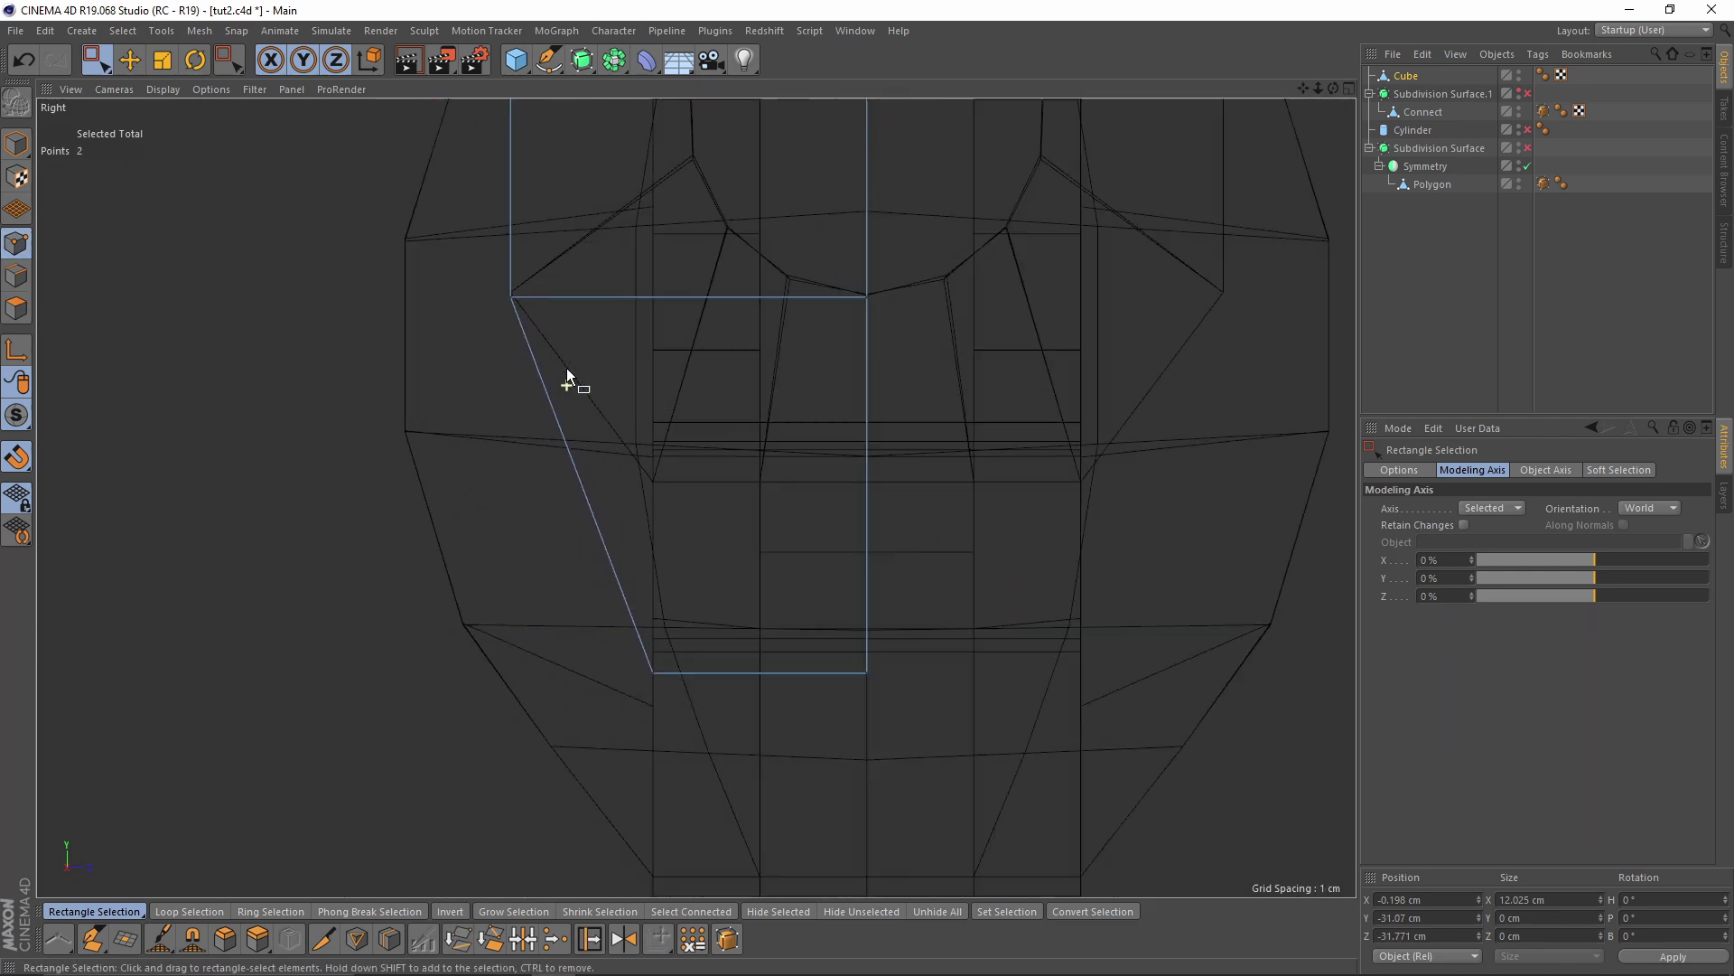
Move the strip's two bottom outer points inward to about Z -6.2 cm
left_click_drag(639, 631, 702, 717)
left_click_drag(837, 683, 1000, 657)
middle_click(482, 312)
middle_click(506, 321)
left_click_drag(612, 369, 778, 605, "alt")
key("F4")
key("F5")
key("F3")
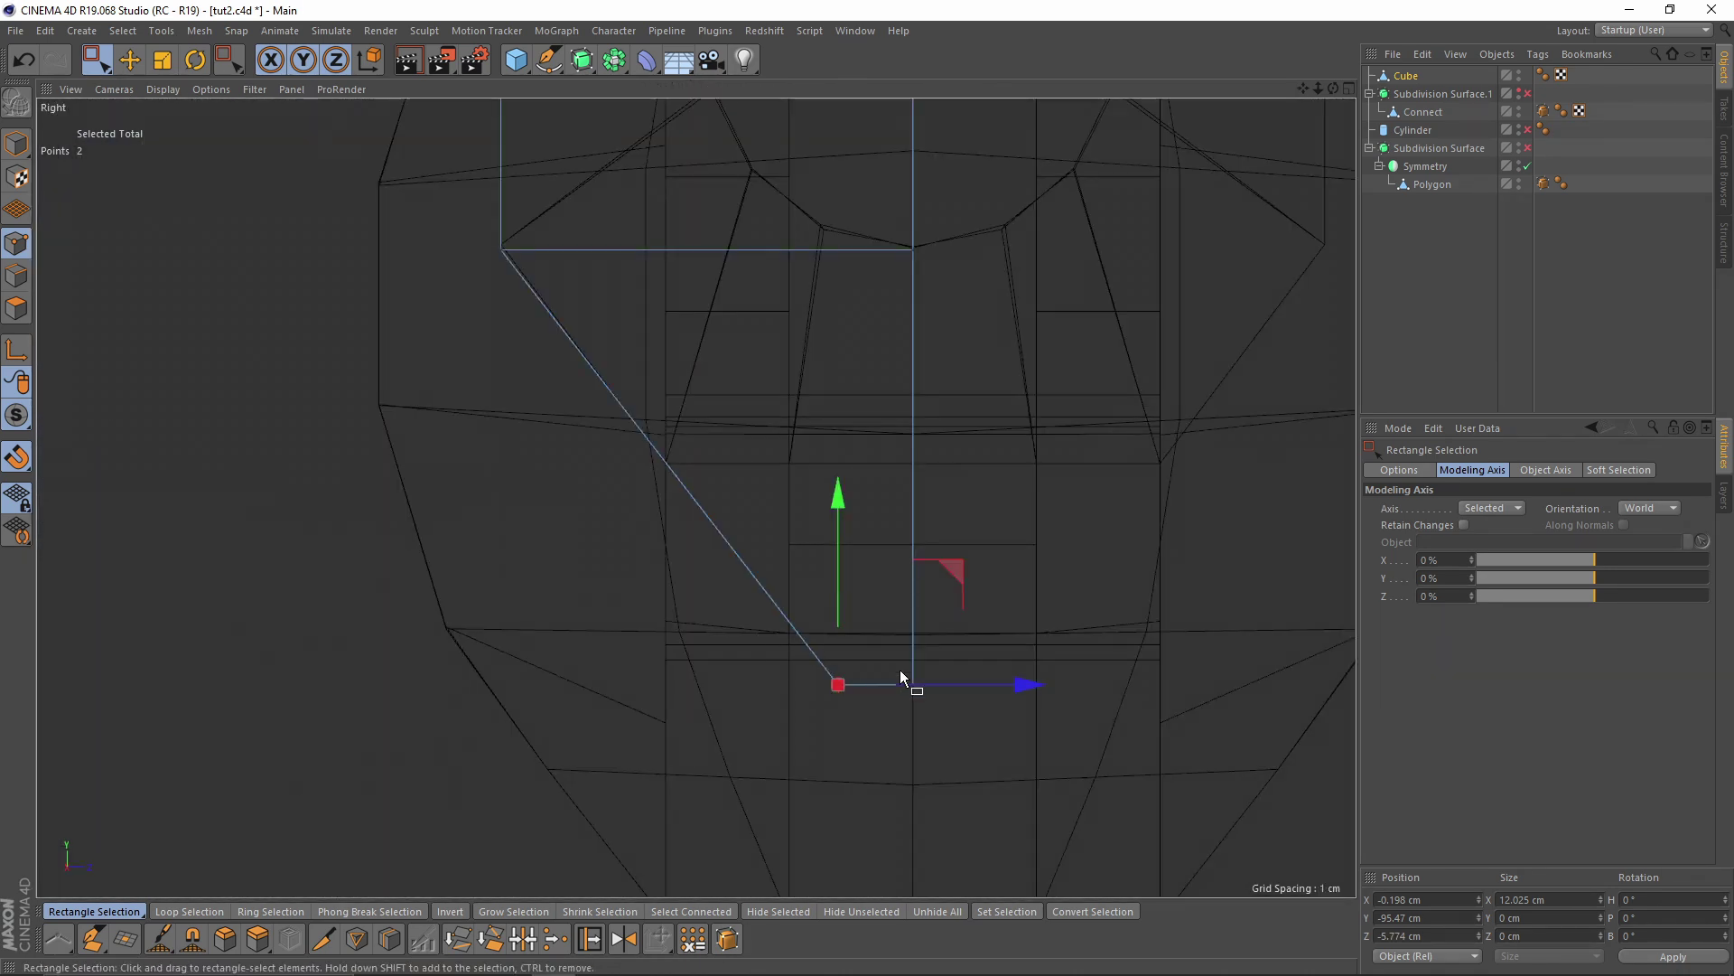
mouse_move(1026, 687)
left_mouse_down()
mouse_move(1006, 691)
mouse_move(1023, 687)
left_mouse_up()
Select the strip's 12 polygons on both faces that point along the barrel
scroll(785, 457, "down", 5)
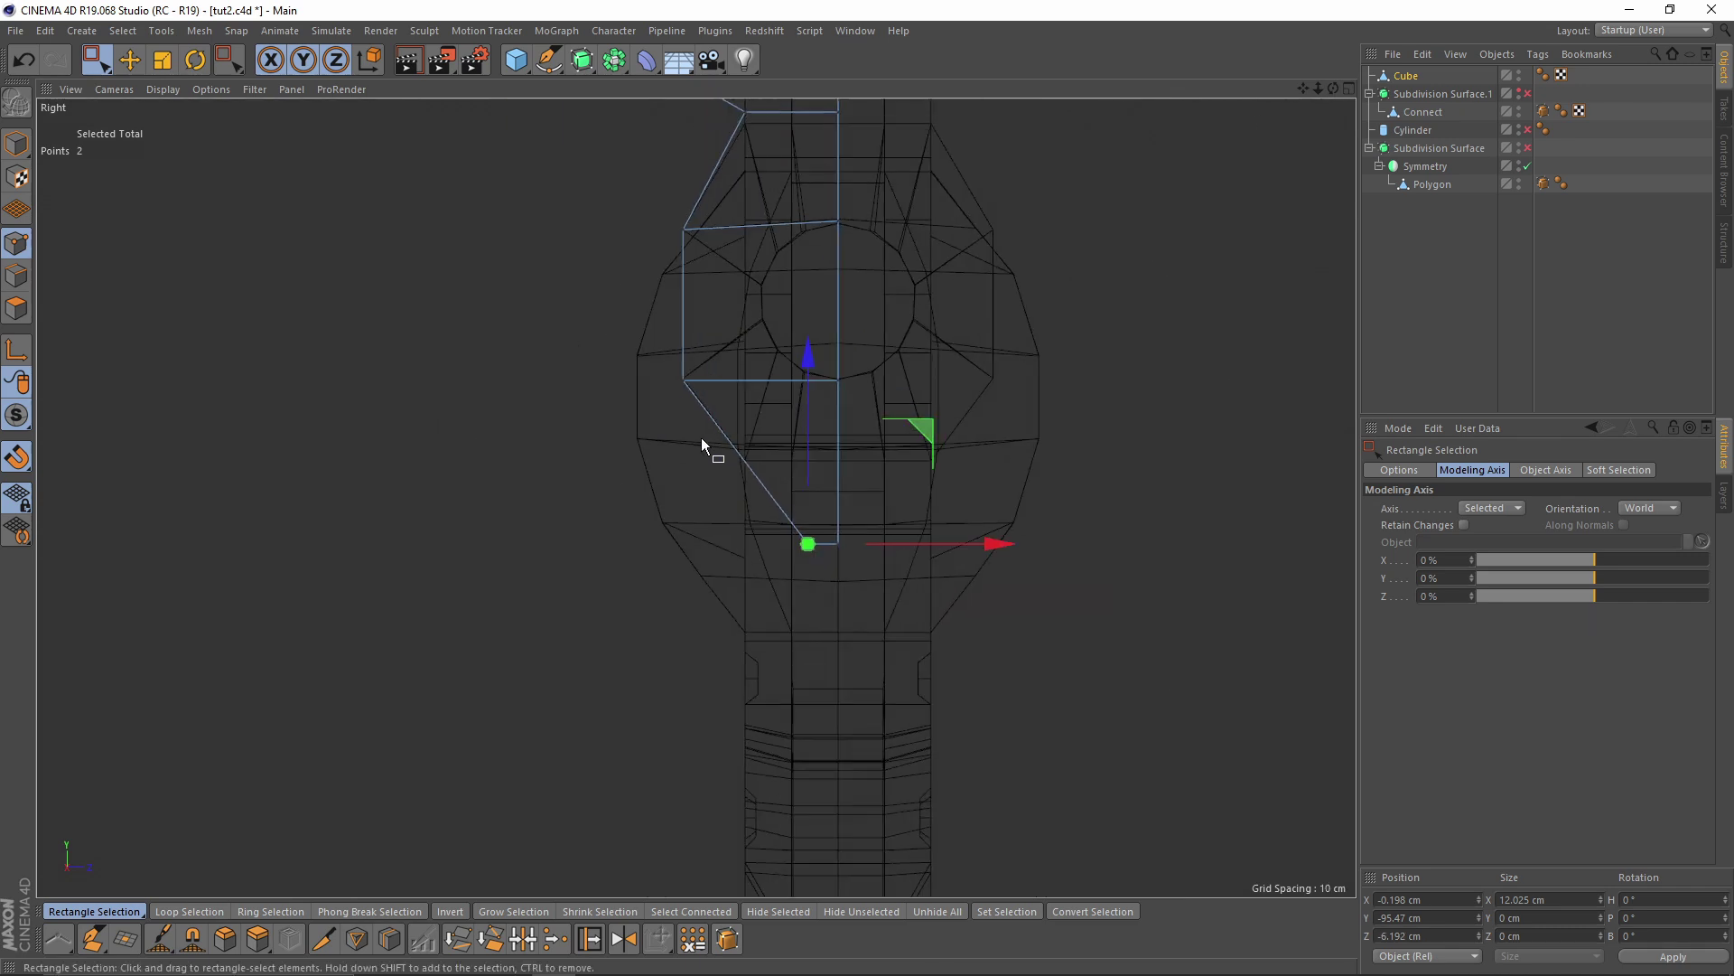
middle_click(696, 434)
middle_click(434, 258)
left_click_drag(419, 247, 876, 384, "alt")
scroll(867, 393, "down", 5)
middle_click(785, 508)
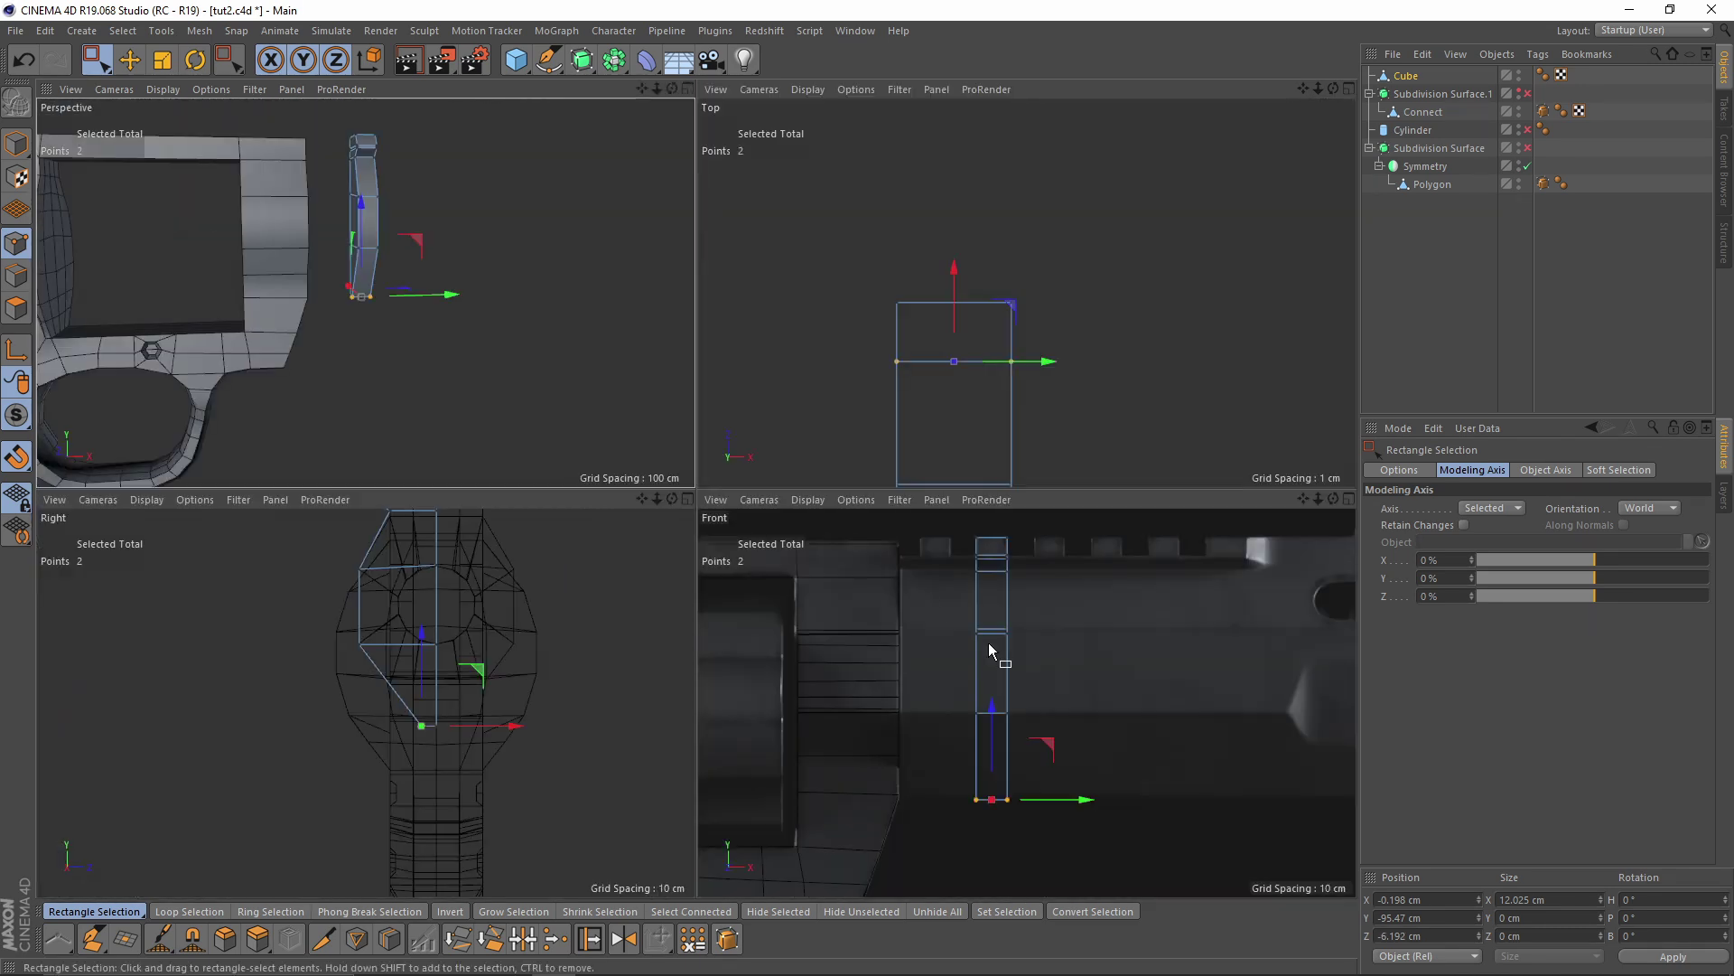
middle_click(987, 645)
middle_click_drag(817, 417, 766, 437, "alt")
left_click(16, 308)
left_click_drag(574, 153, 770, 781)
left_click_drag(523, 161, 603, 463, "shift")
middle_click(603, 462)
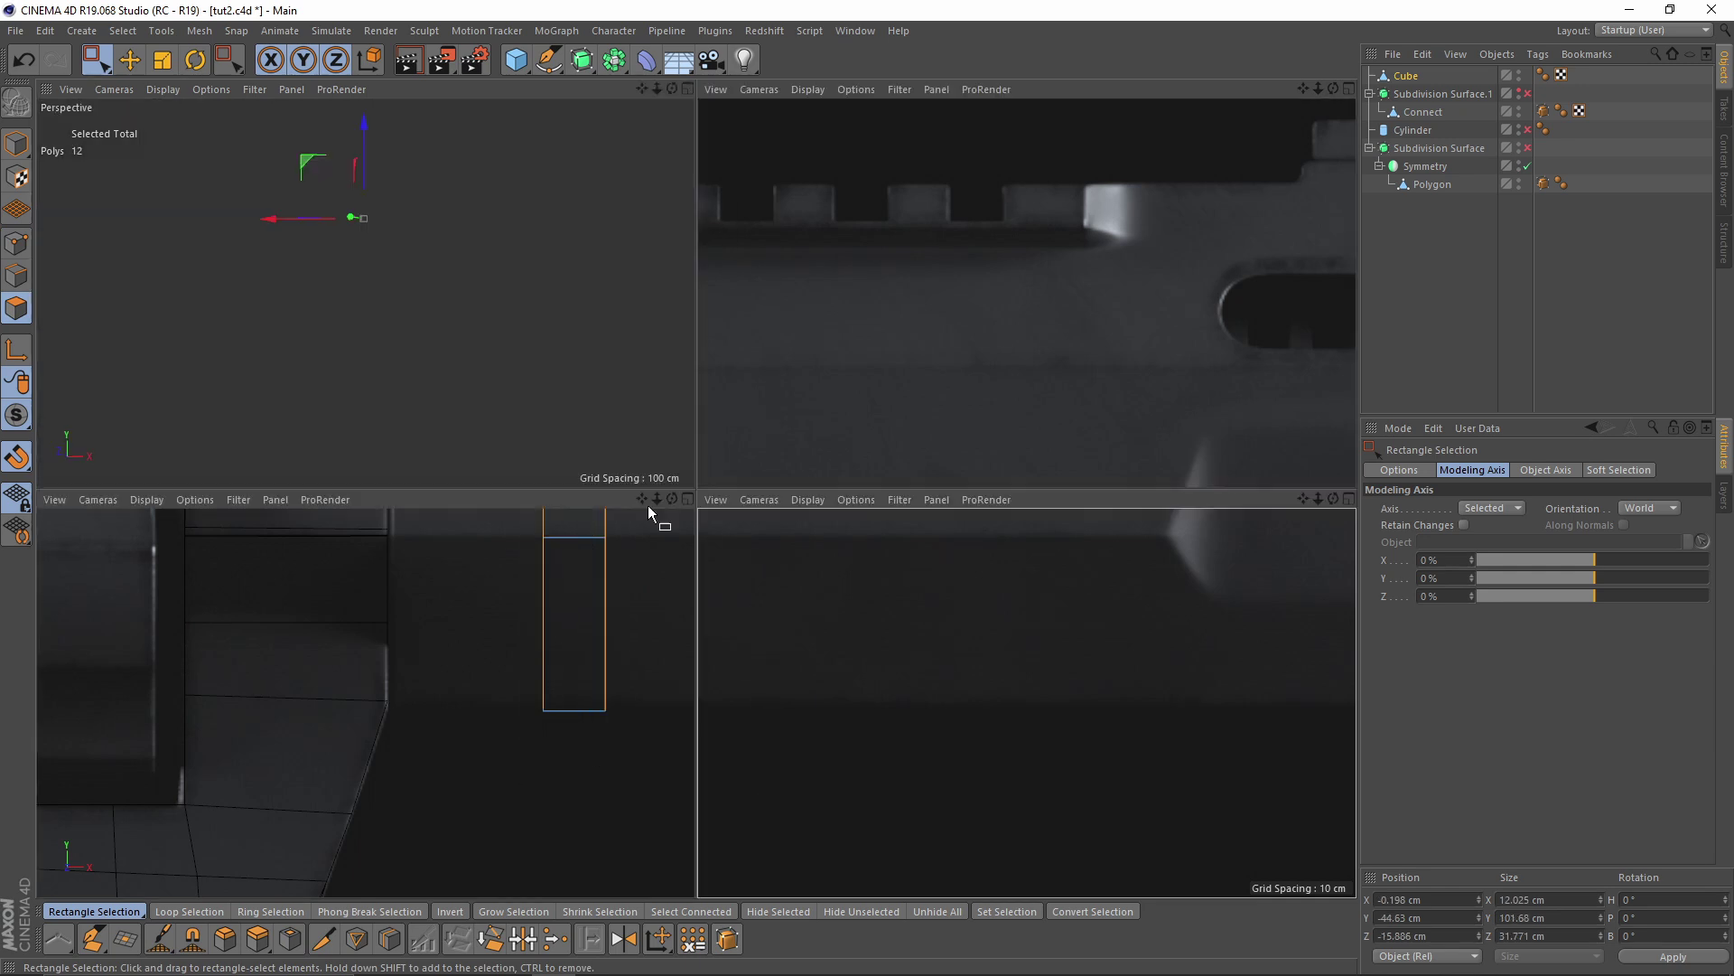
middle_click(513, 412)
left_click_drag(513, 412, 588, 357, "alt")
middle_click(921, 502)
middle_click(927, 571)
middle_click_drag(597, 180, 629, 260, "alt")
scroll(623, 258, "up", 5)
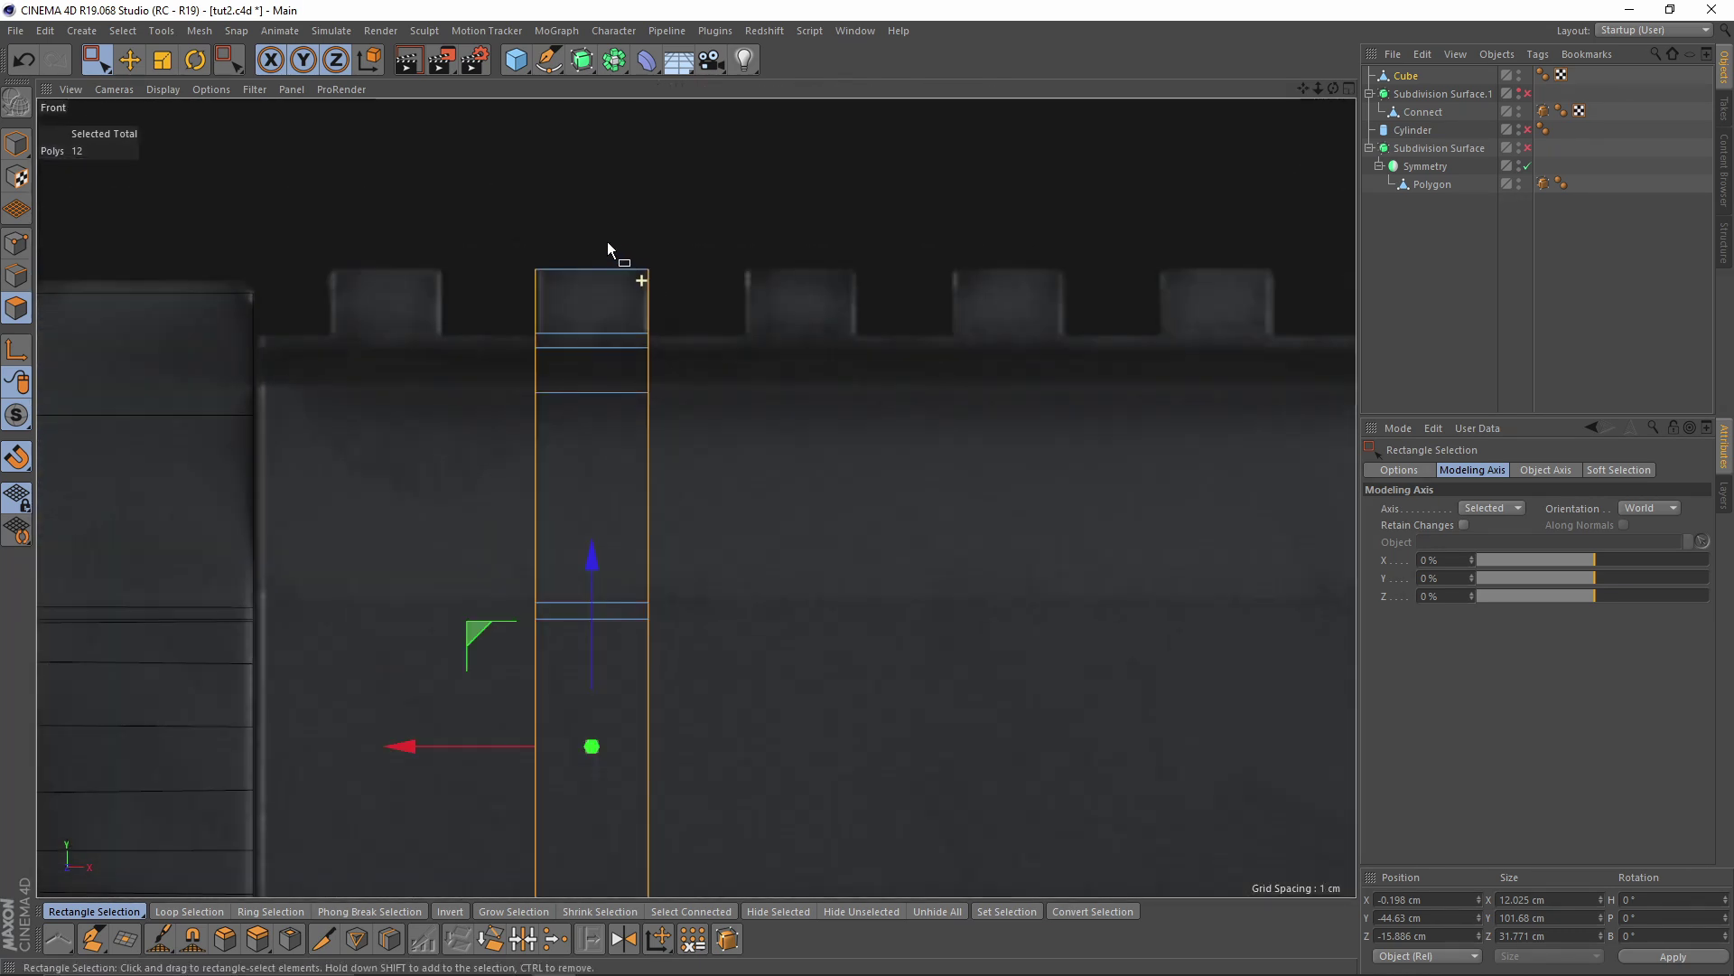
Exclude the rail tooth's two end polygons from the selection and scale the rest along X to about 22.6 cm wide
left_click_drag(420, 194, 708, 383)
middle_click(557, 340)
middle_click(615, 335)
middle_click(871, 479)
middle_click(892, 629)
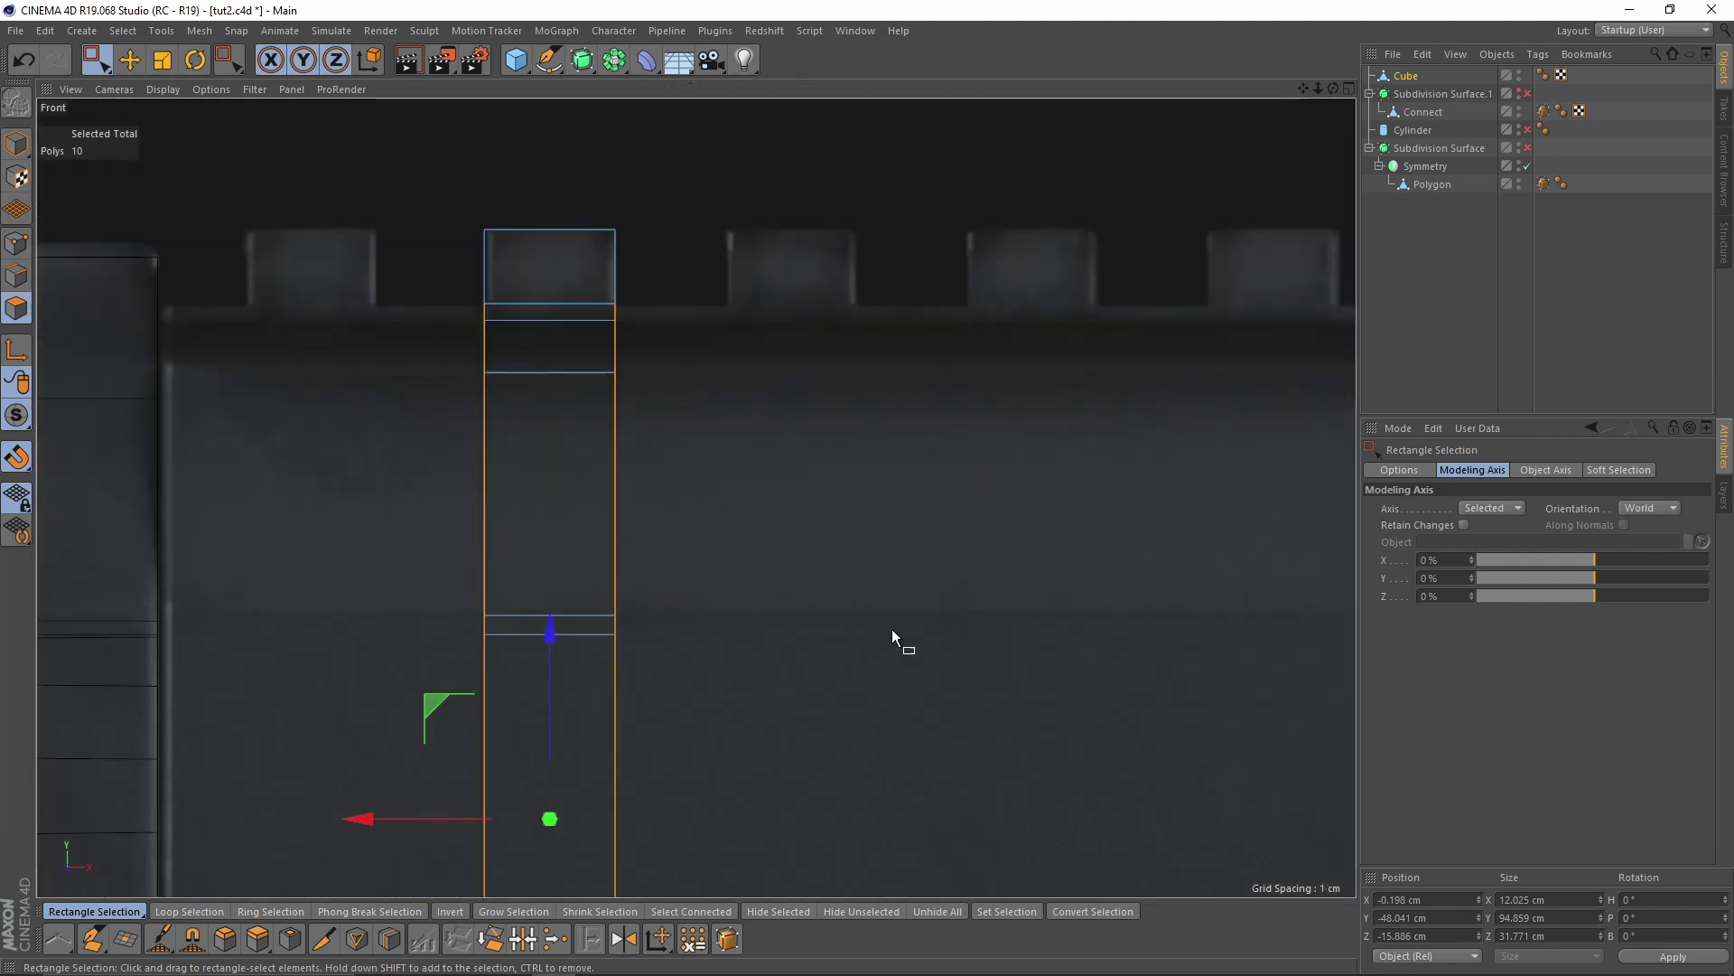
left_click(162, 60)
scroll(636, 572, "down", 2)
middle_click_drag(559, 570, 606, 358, "alt")
middle_click_drag(555, 460, 534, 550, "alt")
left_click_drag(421, 578, 247, 587)
Try to duplicate the whole strip along X to the next rail tooth
left_click(17, 146)
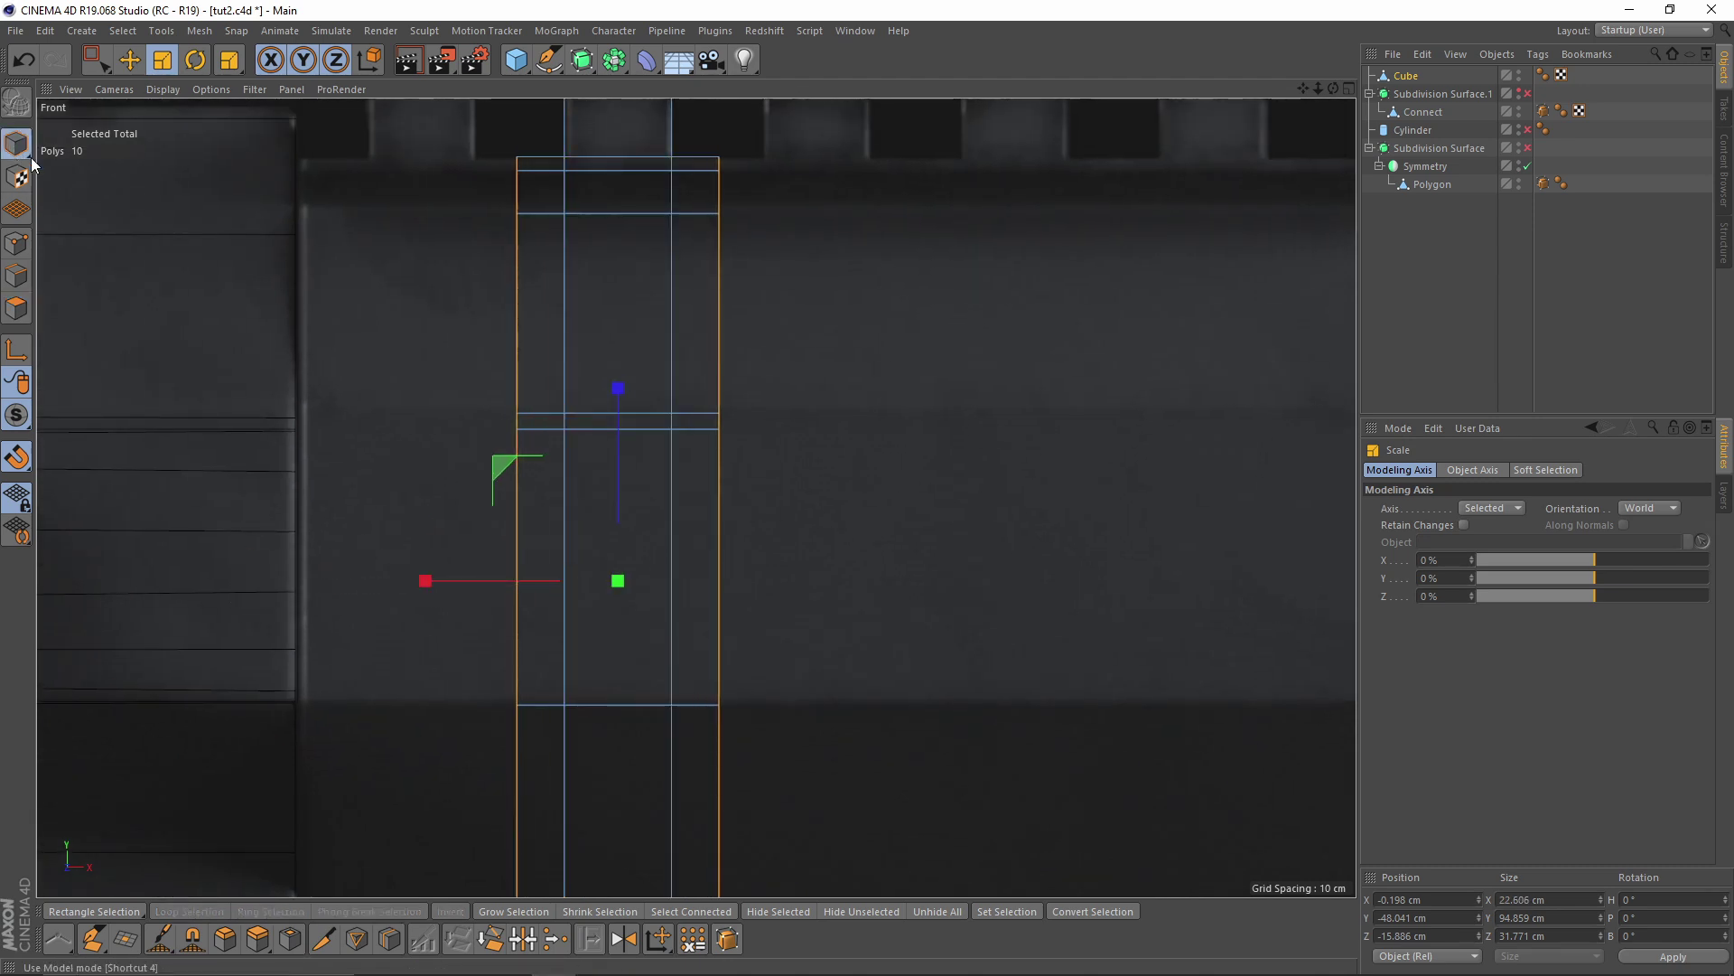
key("e")
middle_click_drag(693, 280, 588, 511, "alt")
left_click_drag(675, 383, 880, 379, "ctrl")
key("ctrl+z")
Examine how the strip's width lines up with the spacing of the rail teeth in the reference image
scroll(669, 462, "down", 2)
middle_click_drag(584, 422, 610, 273, "alt")
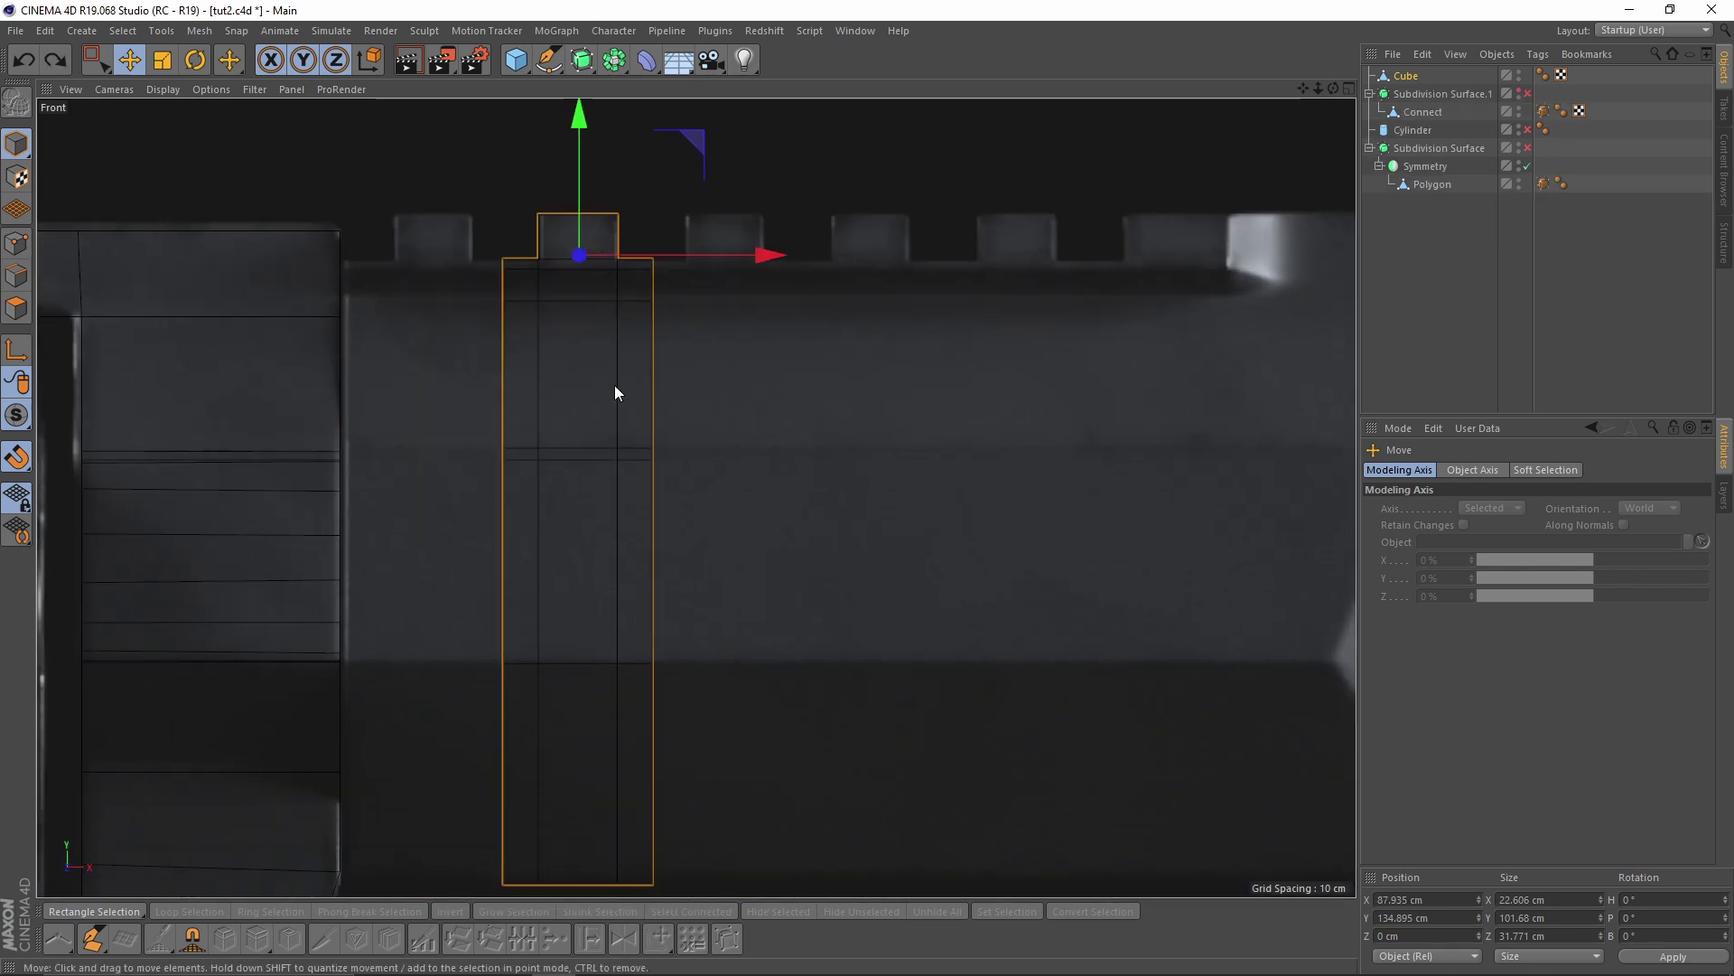
scroll(615, 393, "up", 5)
middle_click_drag(681, 325, 703, 420, "alt")
scroll(867, 302, "down", 4)
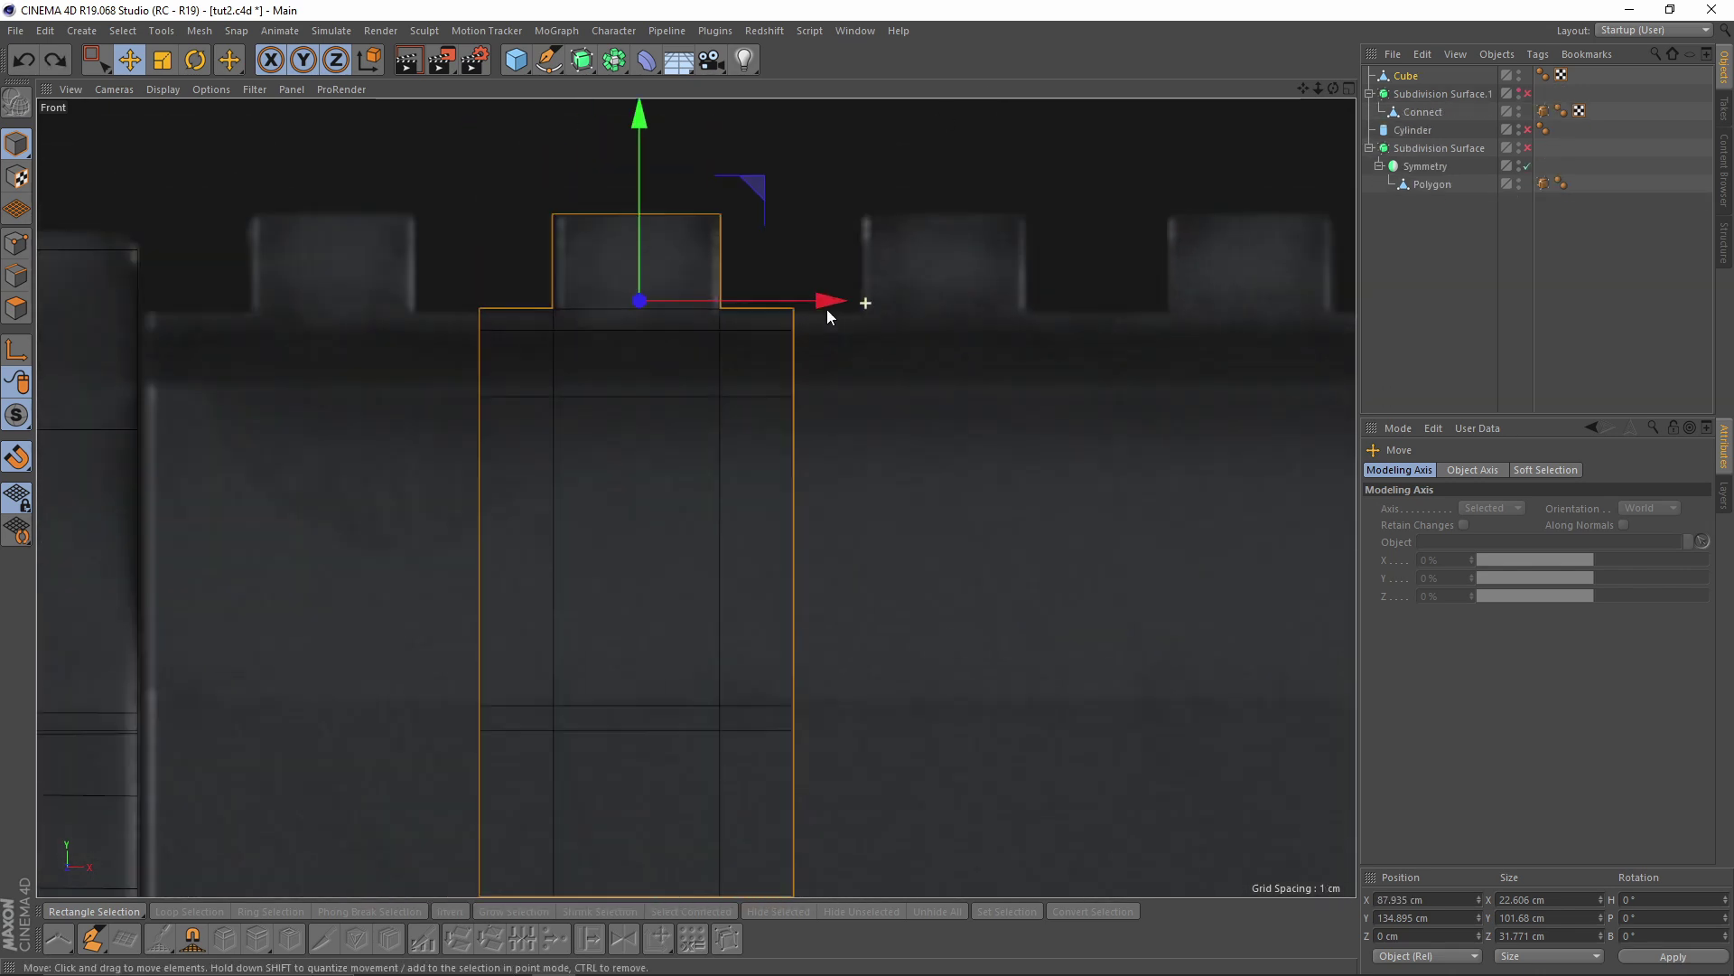
scroll(747, 360, "down", 2)
middle_click_drag(747, 360, 558, 319, "alt")
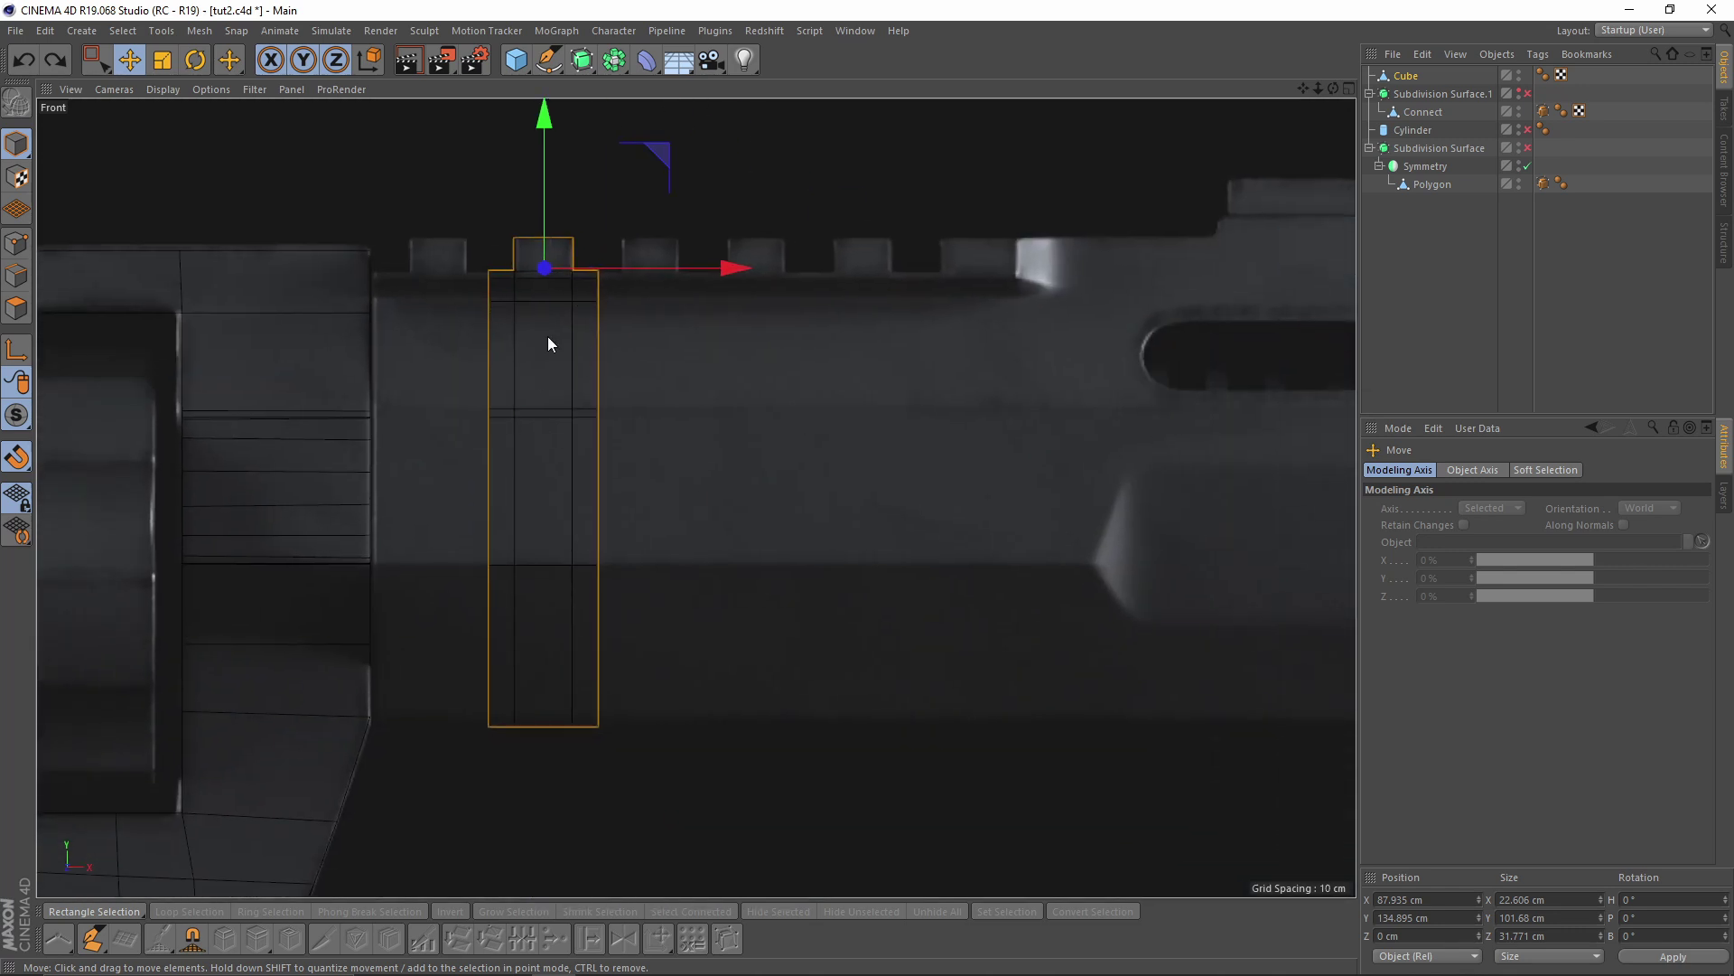
middle_click_drag(789, 277, 863, 337, "alt")
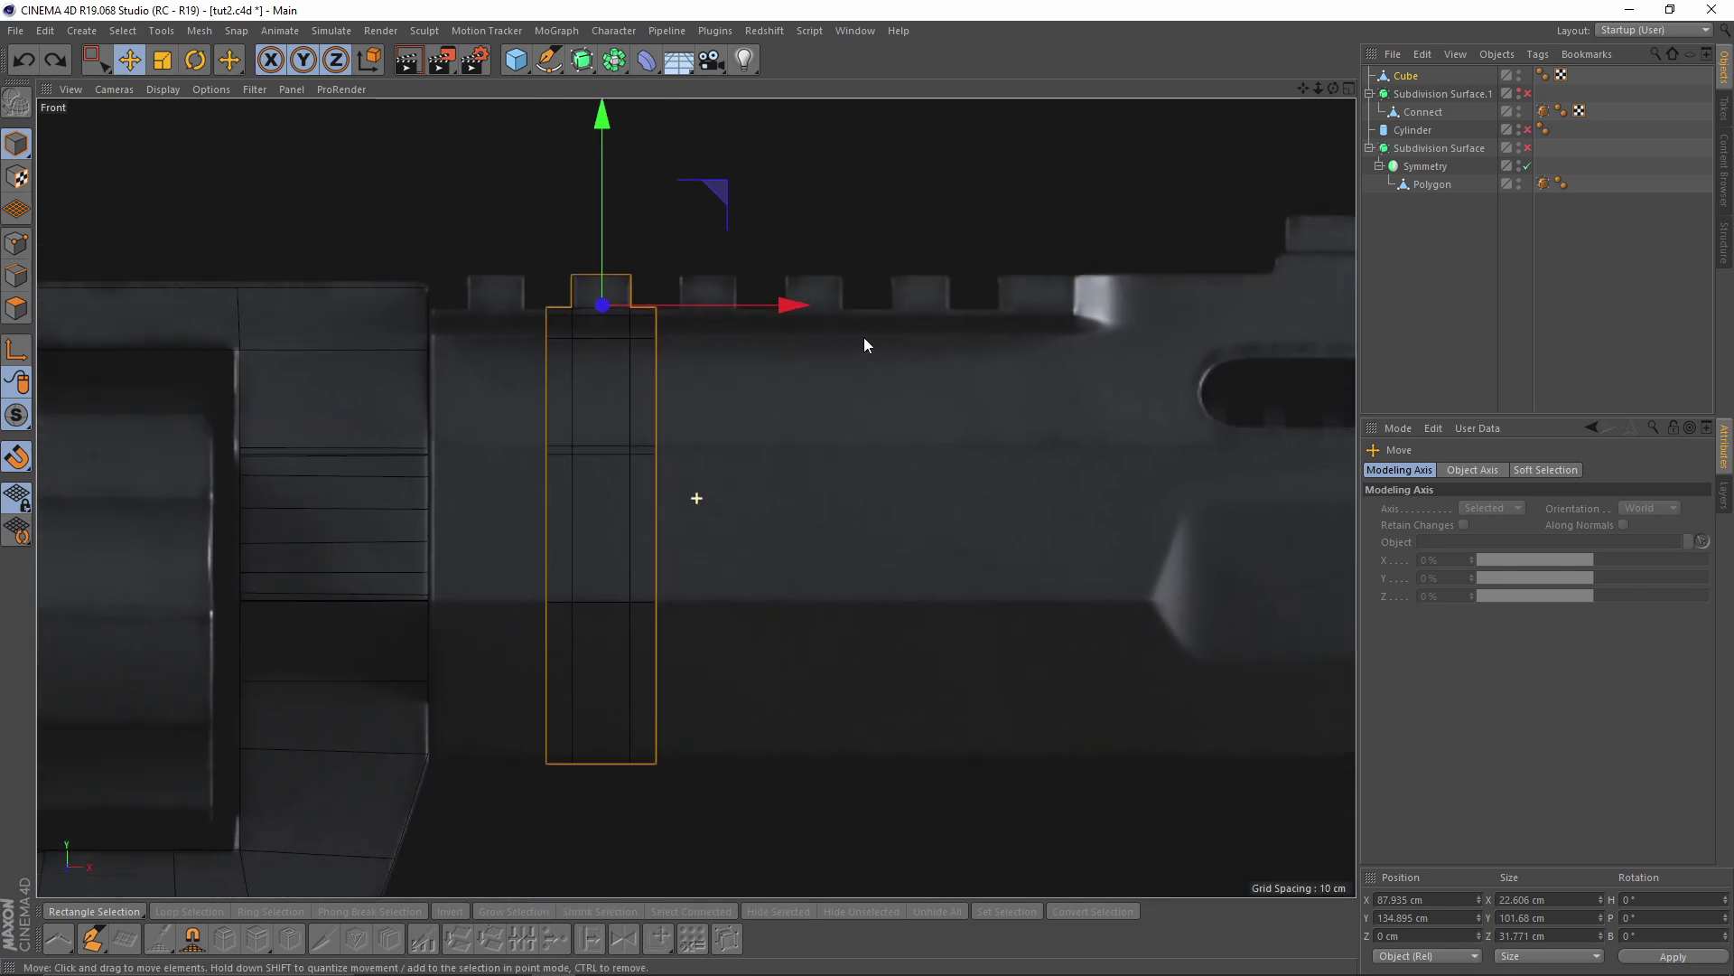
scroll(795, 271, "up", 2)
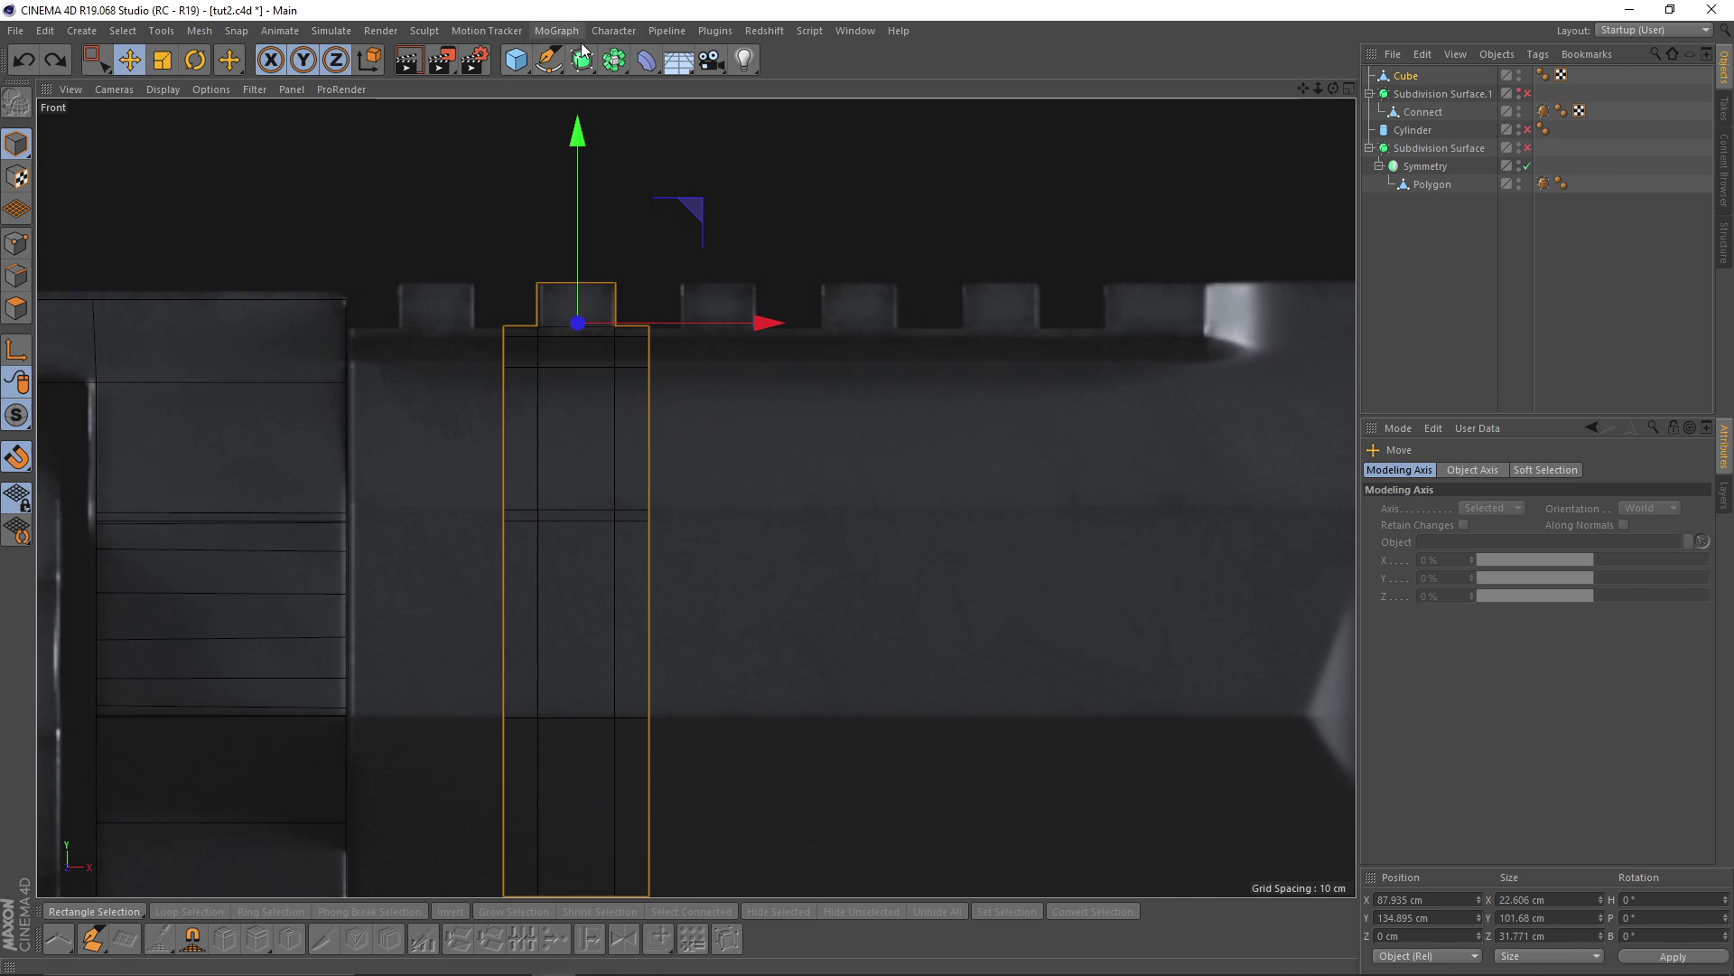
scroll(639, 403, "up", 4)
middle_click_drag(648, 449, 614, 398, "alt")
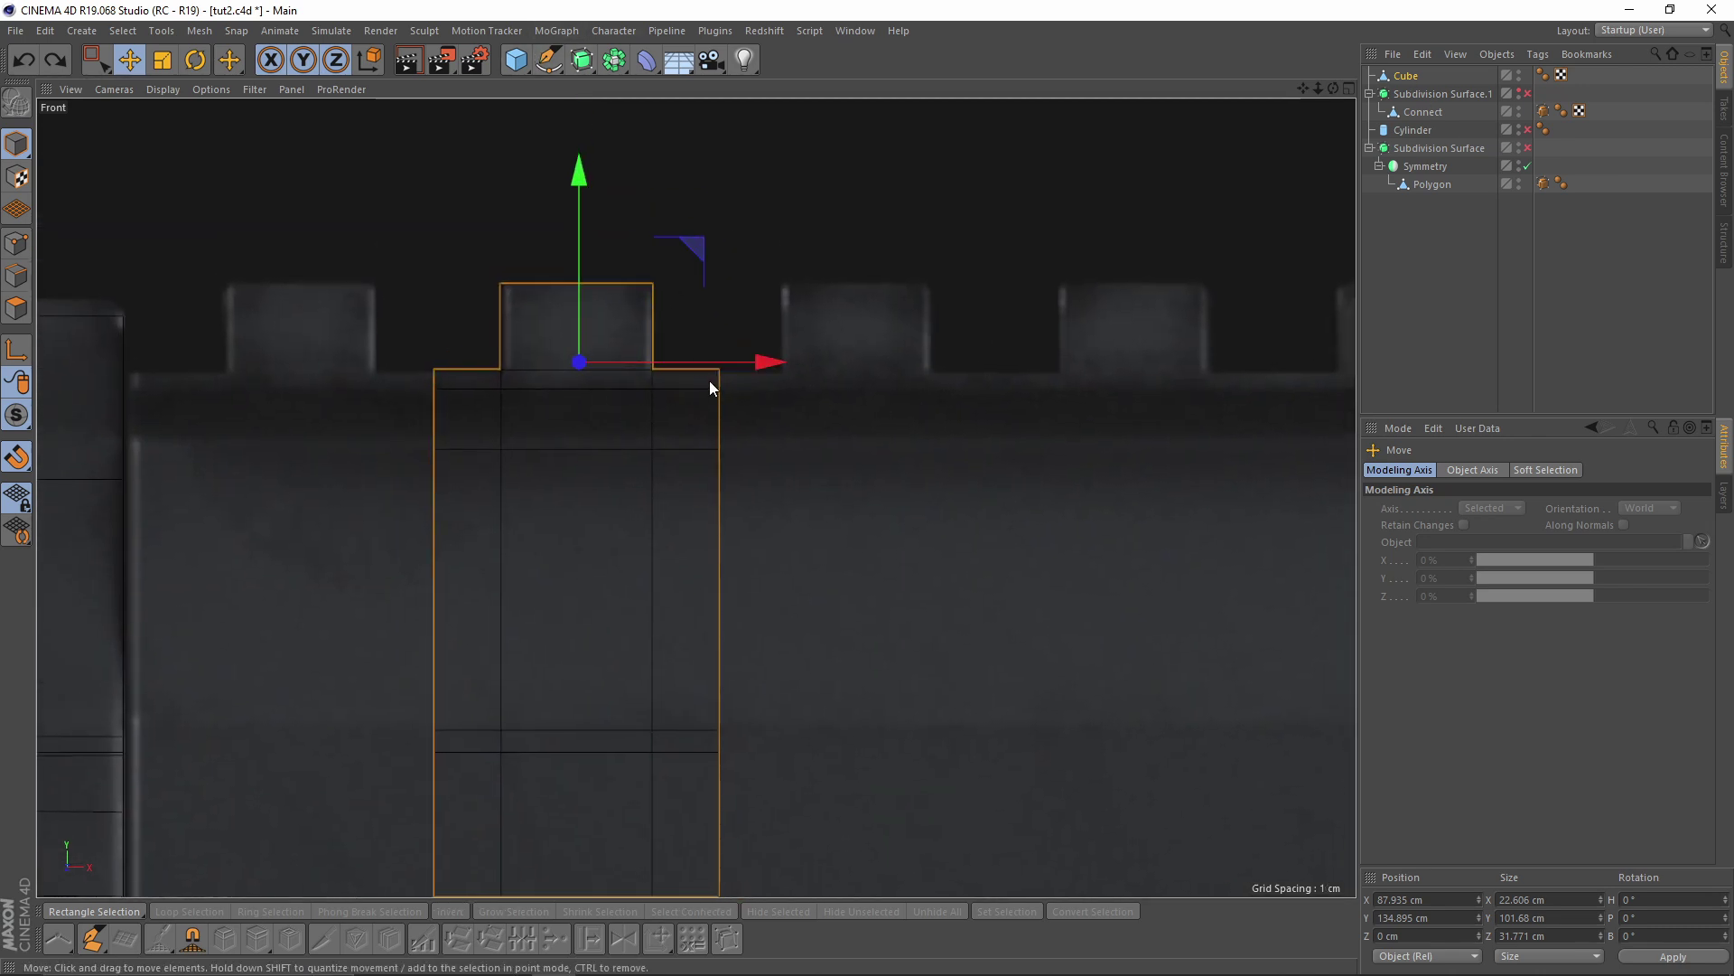
scroll(557, 517, "up", 2)
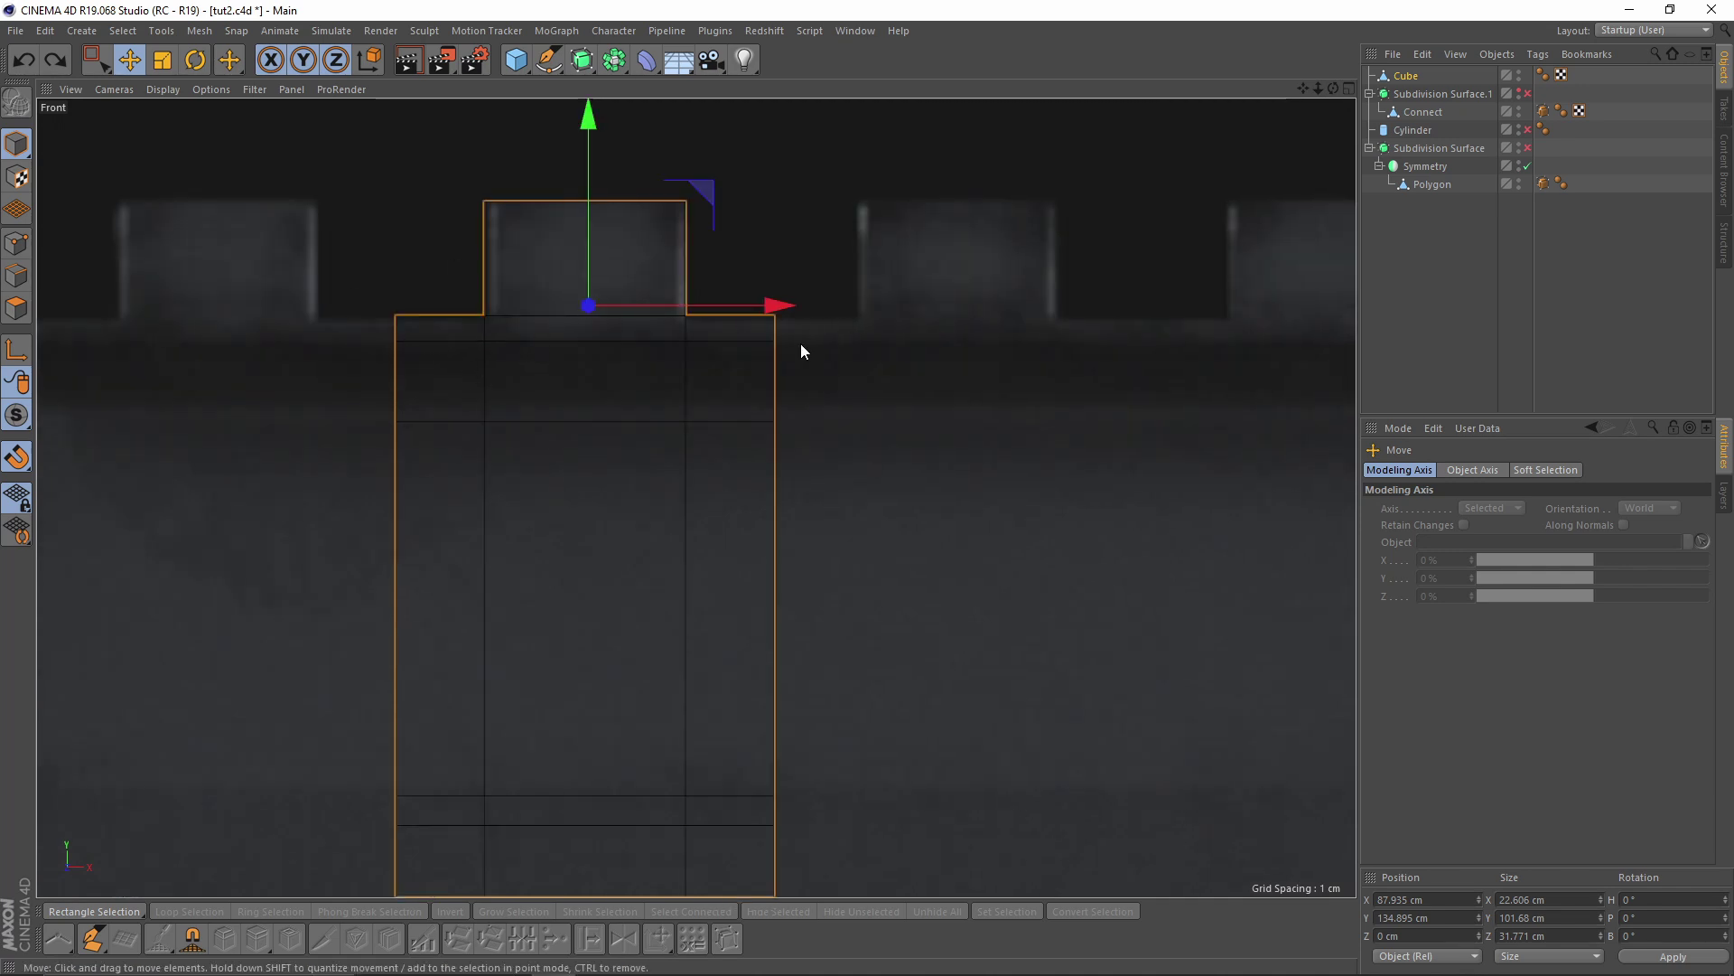
scroll(663, 368, "down", 2)
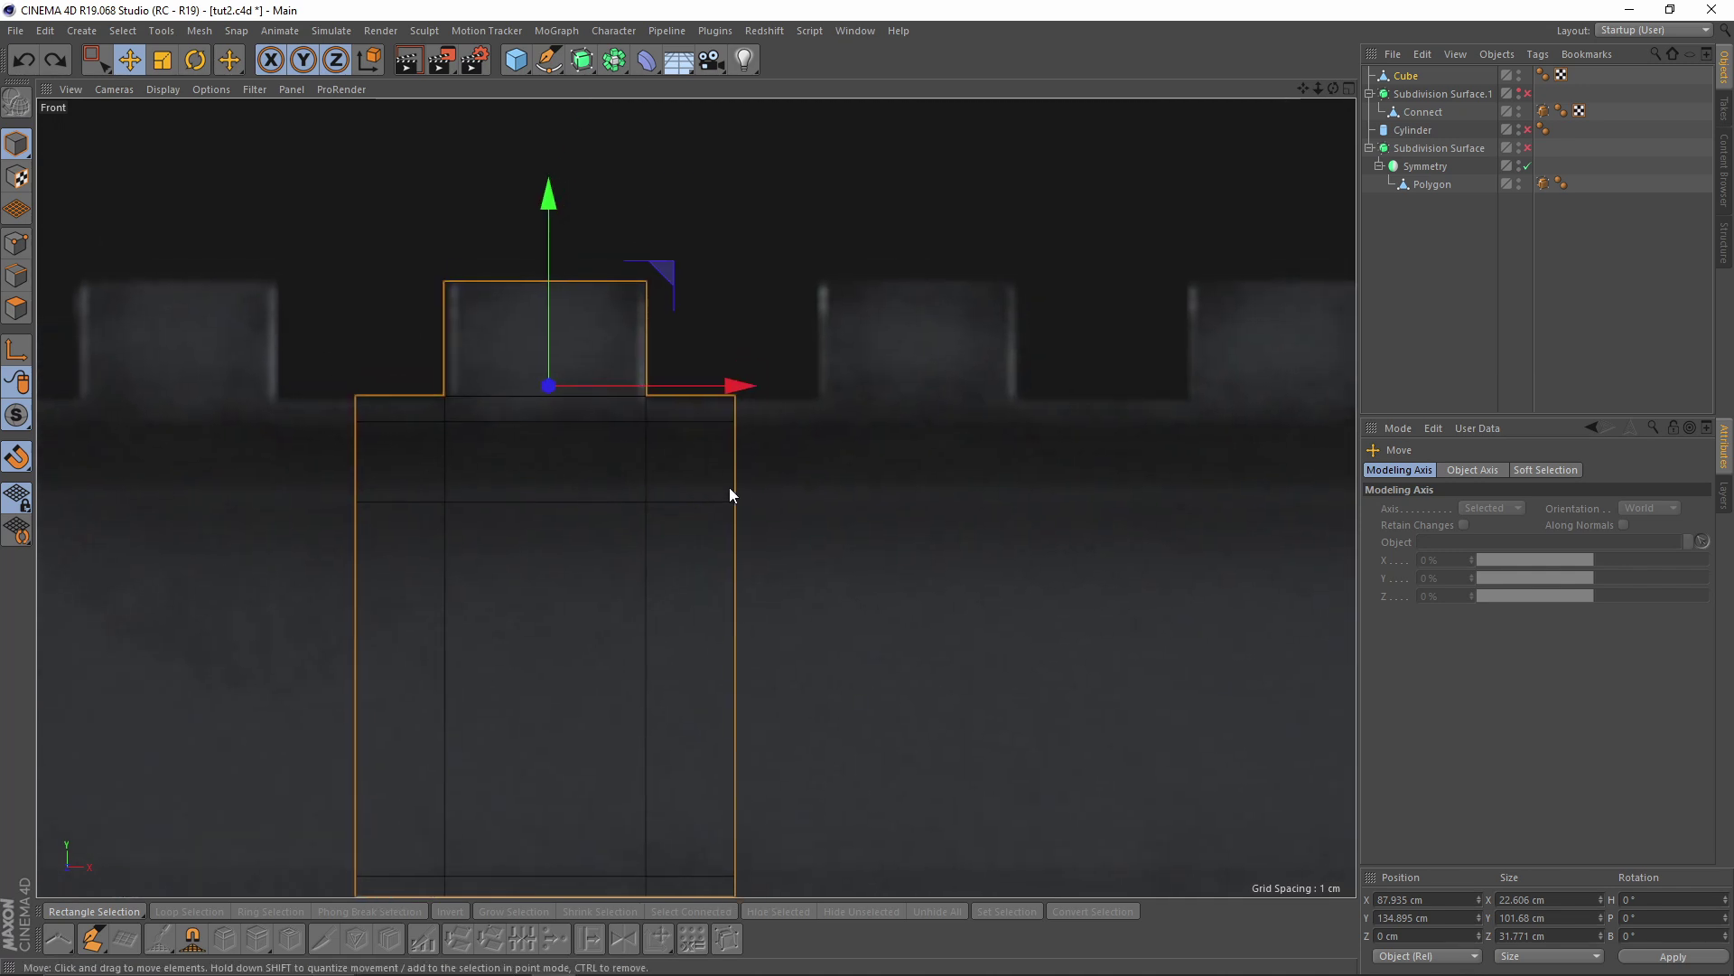
Add a guide cube scaled to about 23.4 cm and place it over the strip at about X 87.9, Y 126.7 cm
left_click(516, 60)
right_click_drag(661, 373, 547, 424, "alt")
left_click_drag(392, 805, 709, 317)
key("t")
left_click_drag(735, 402, 316, 488)
scroll(587, 460, "up", 3)
scroll(593, 443, "up", 1)
left_click_drag(965, 461, 738, 363)
key("e")
left_click(1408, 75)
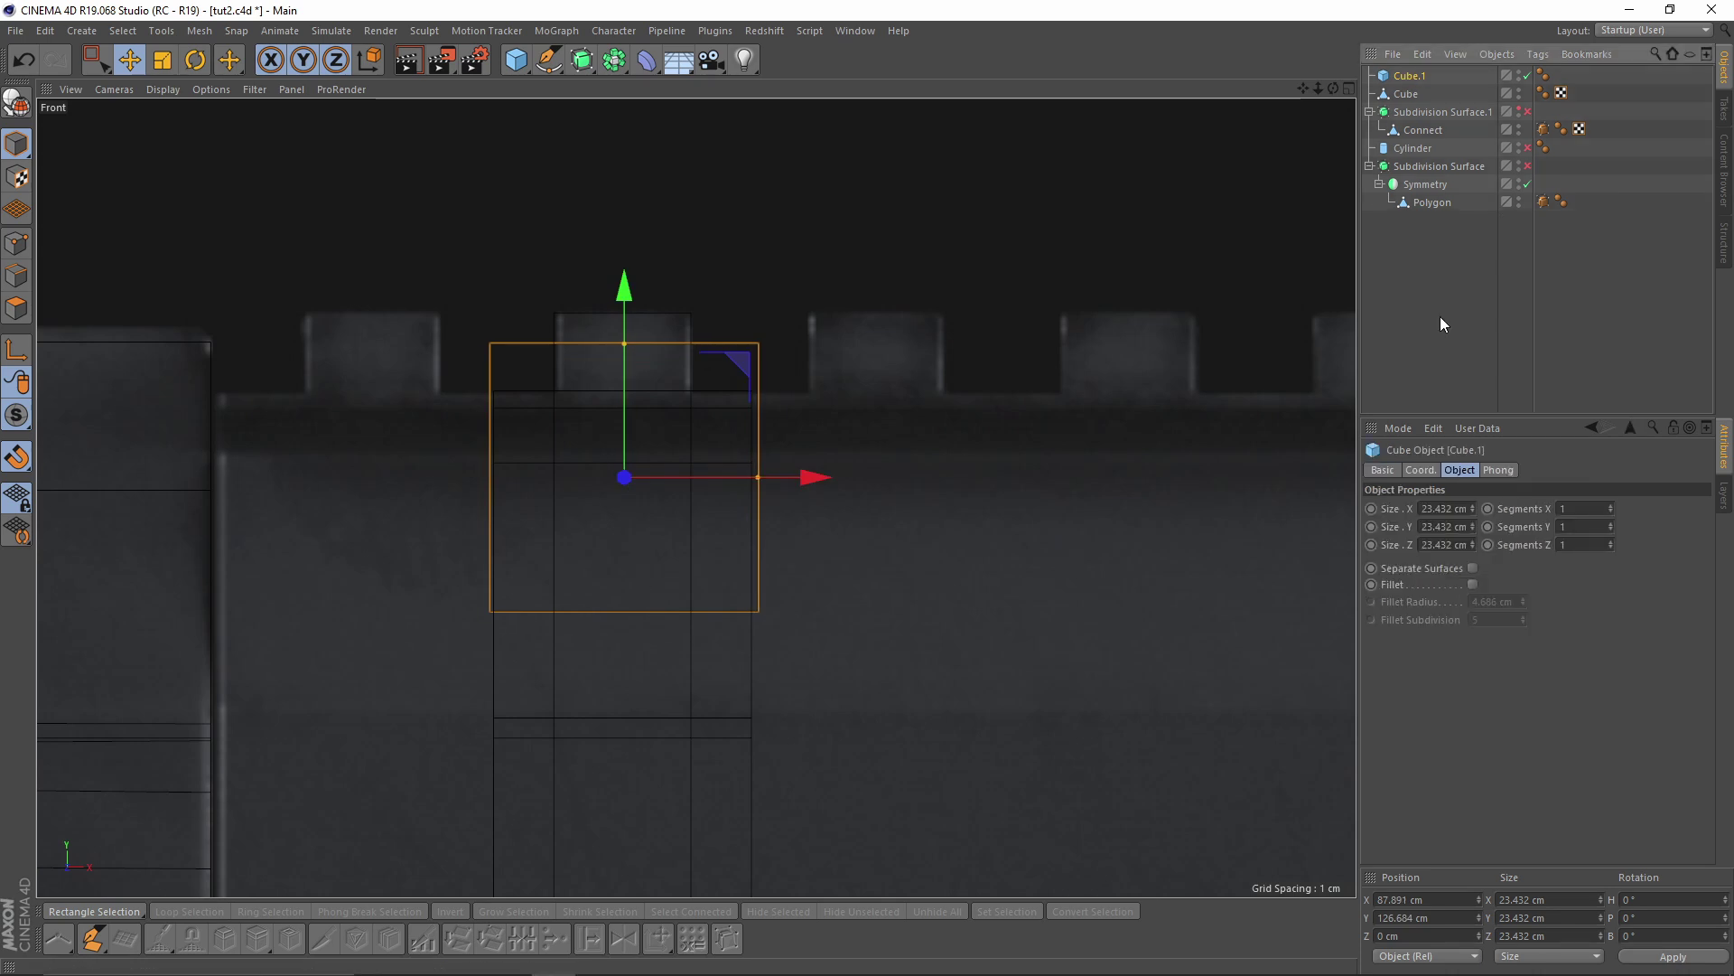
Set all three guide cube dimensions to 22 cm and align it with the strip at about X 87.7 cm
double_click(1456, 509)
type("22")
key("Tab")
type("22")
key("Tab")
type("22")
key("Return")
scroll(795, 443, "up", 2)
left_click_drag(785, 482, 782, 480)
Stretch the guide cube's height to about 143.6 cm and lower it to about Y 103.8 cm to span the strip
scroll(784, 476, "down", 3)
scroll(783, 474, "down", 5)
middle_click_drag(748, 483, 705, 363, "alt")
scroll(686, 406, "down", 4)
left_click_drag(727, 327, 728, 50)
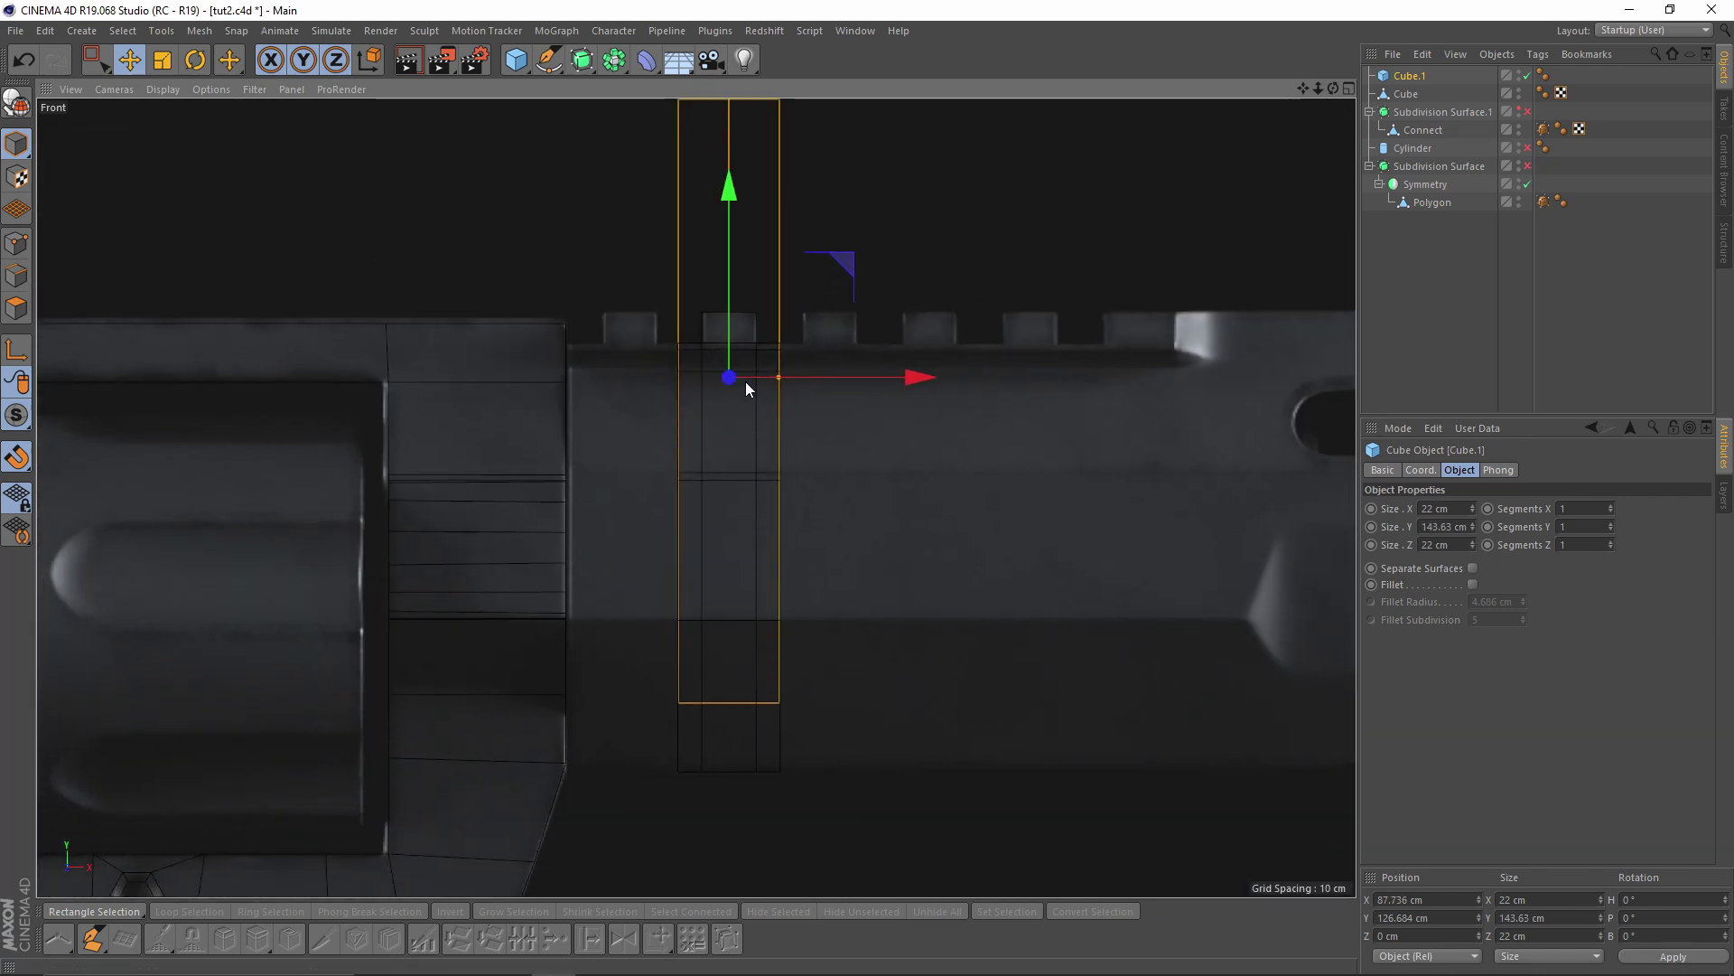
left_click_drag(730, 231, 730, 334)
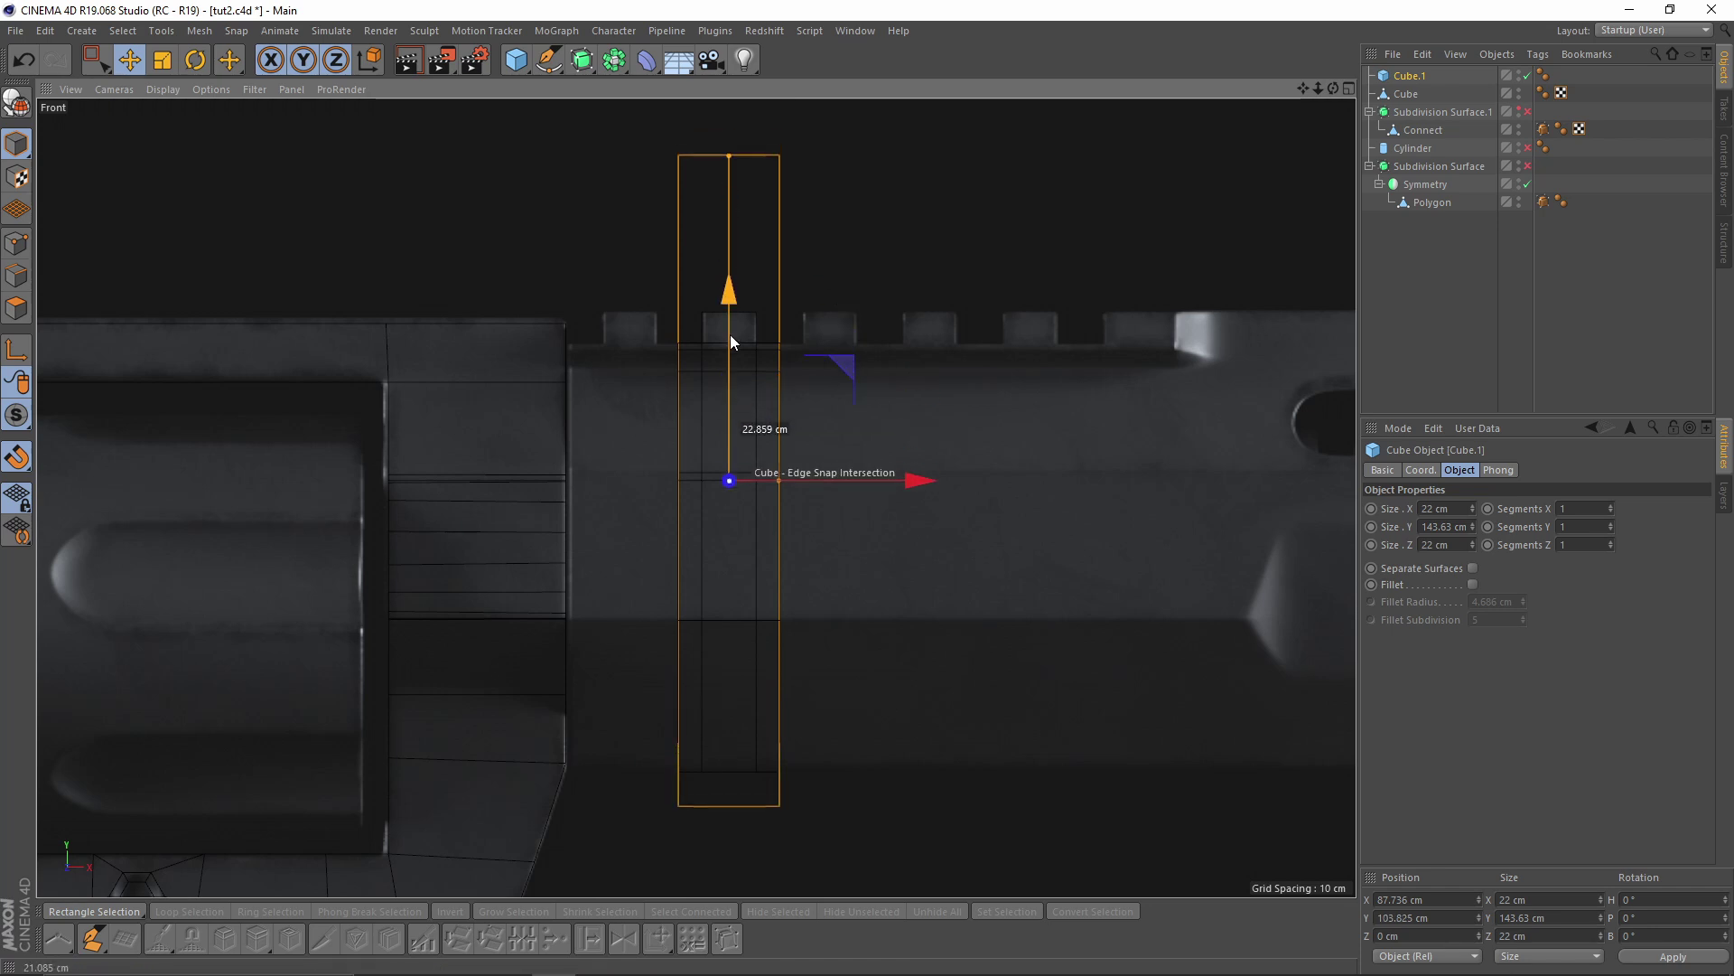
Move the strip's 12 muzzle-side points to X 10.8 cm, snapping them to the guide cube's edge
left_click(1405, 90)
scroll(849, 298, "up", 4)
left_click(16, 244)
scroll(635, 426, "down", 4)
middle_click_drag(623, 465, 627, 378, "alt")
key("space")
left_click_drag(680, 290, 795, 835)
scroll(744, 424, "up", 6)
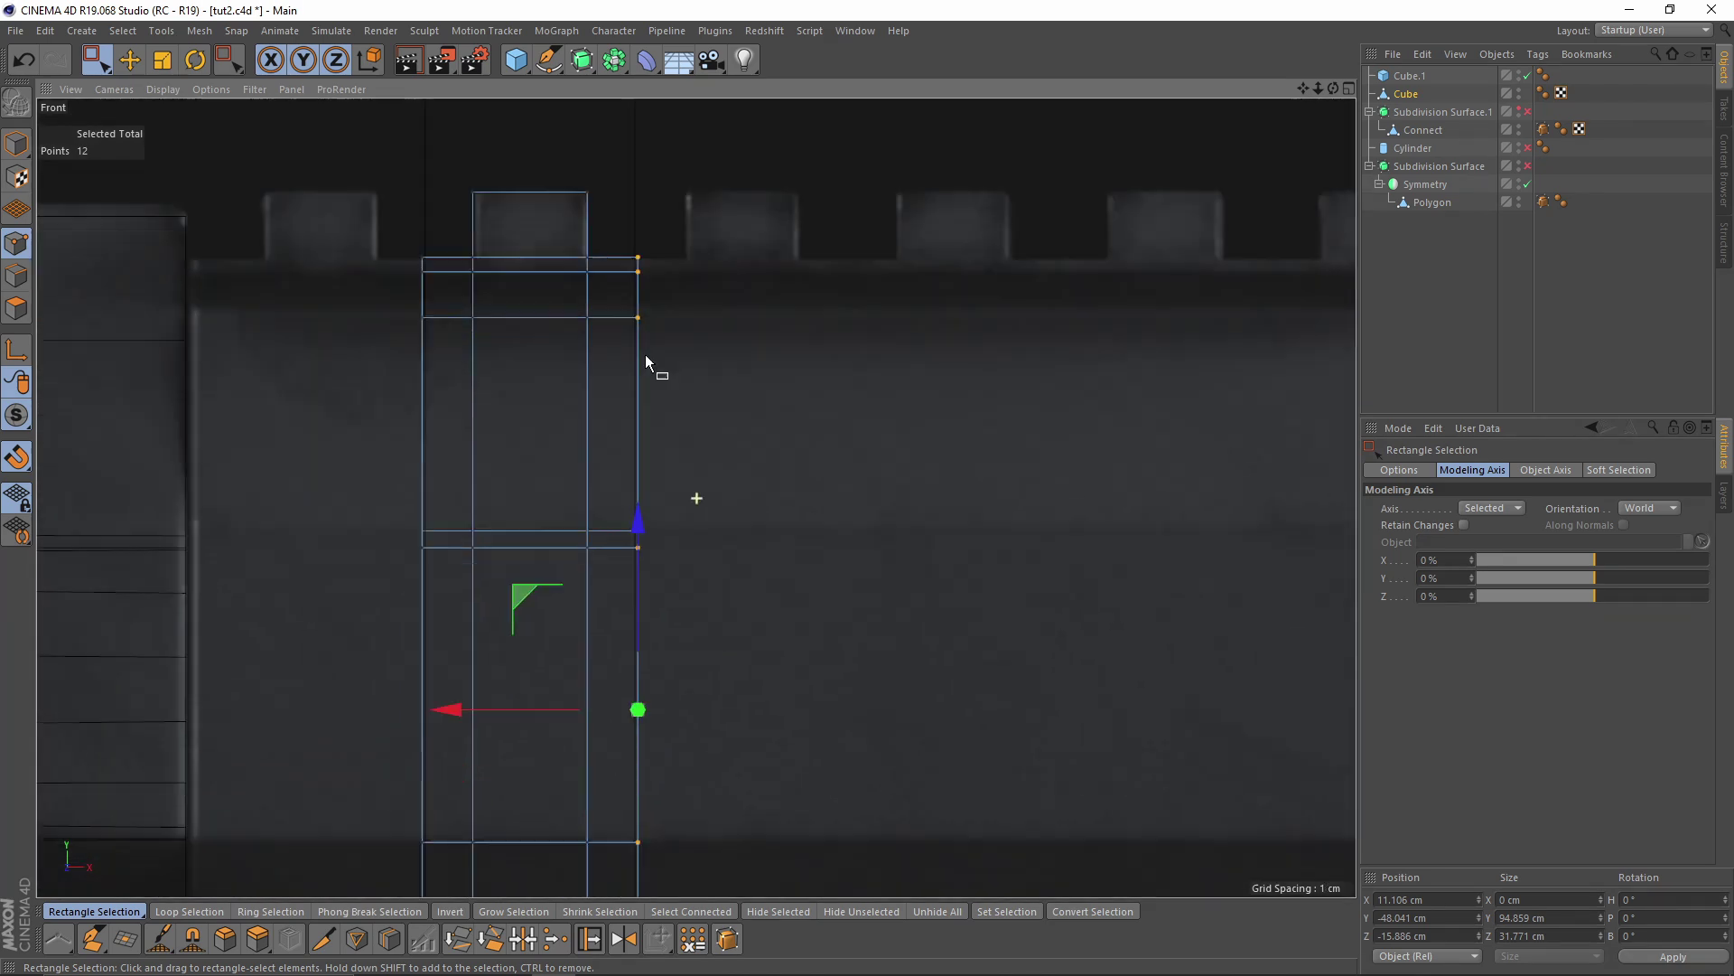
middle_click_drag(630, 583, 592, 558, "alt")
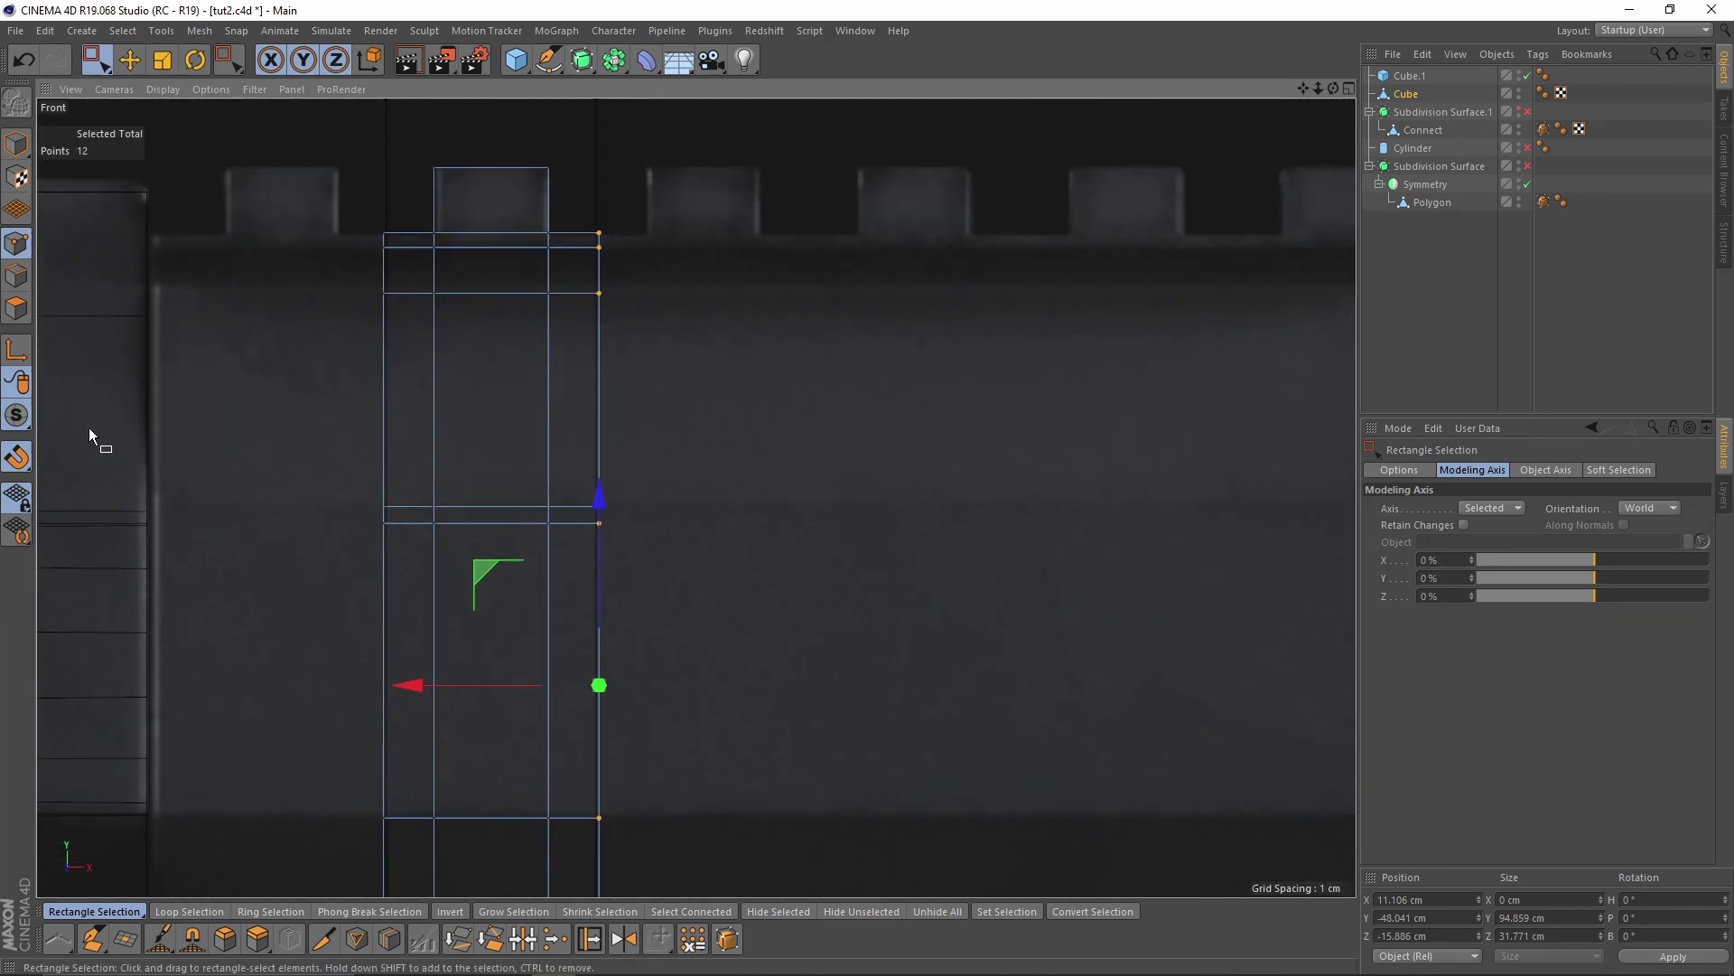
left_click(16, 456)
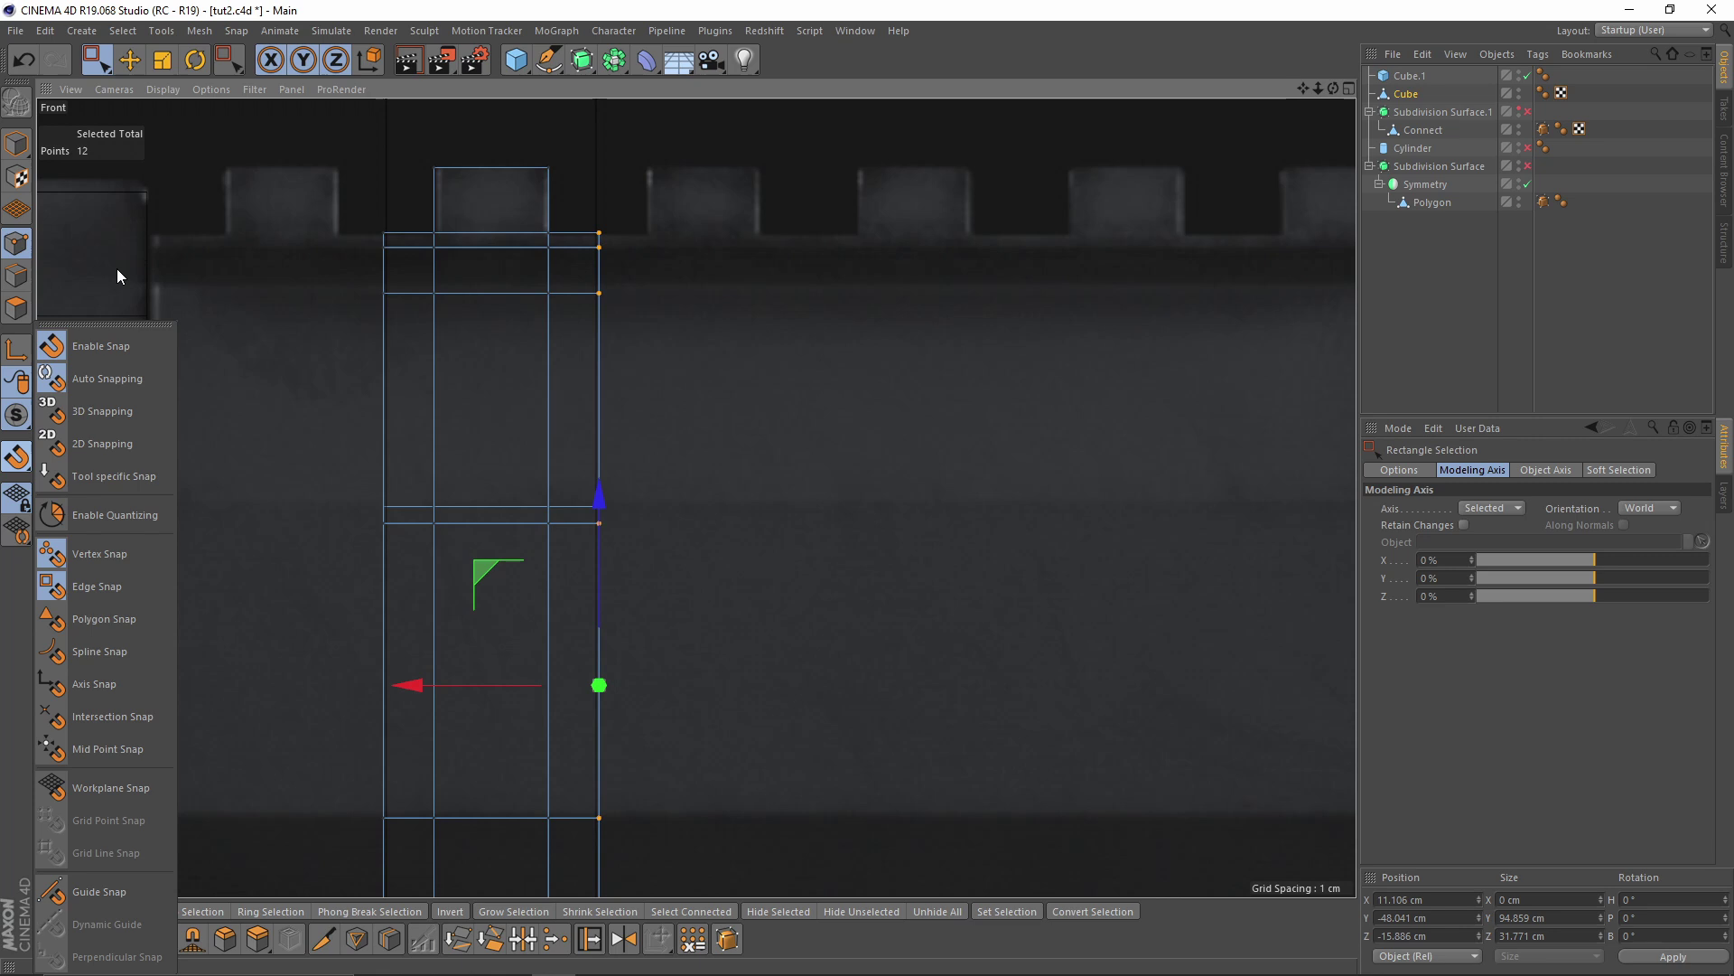
left_click_drag(458, 679, 448, 681)
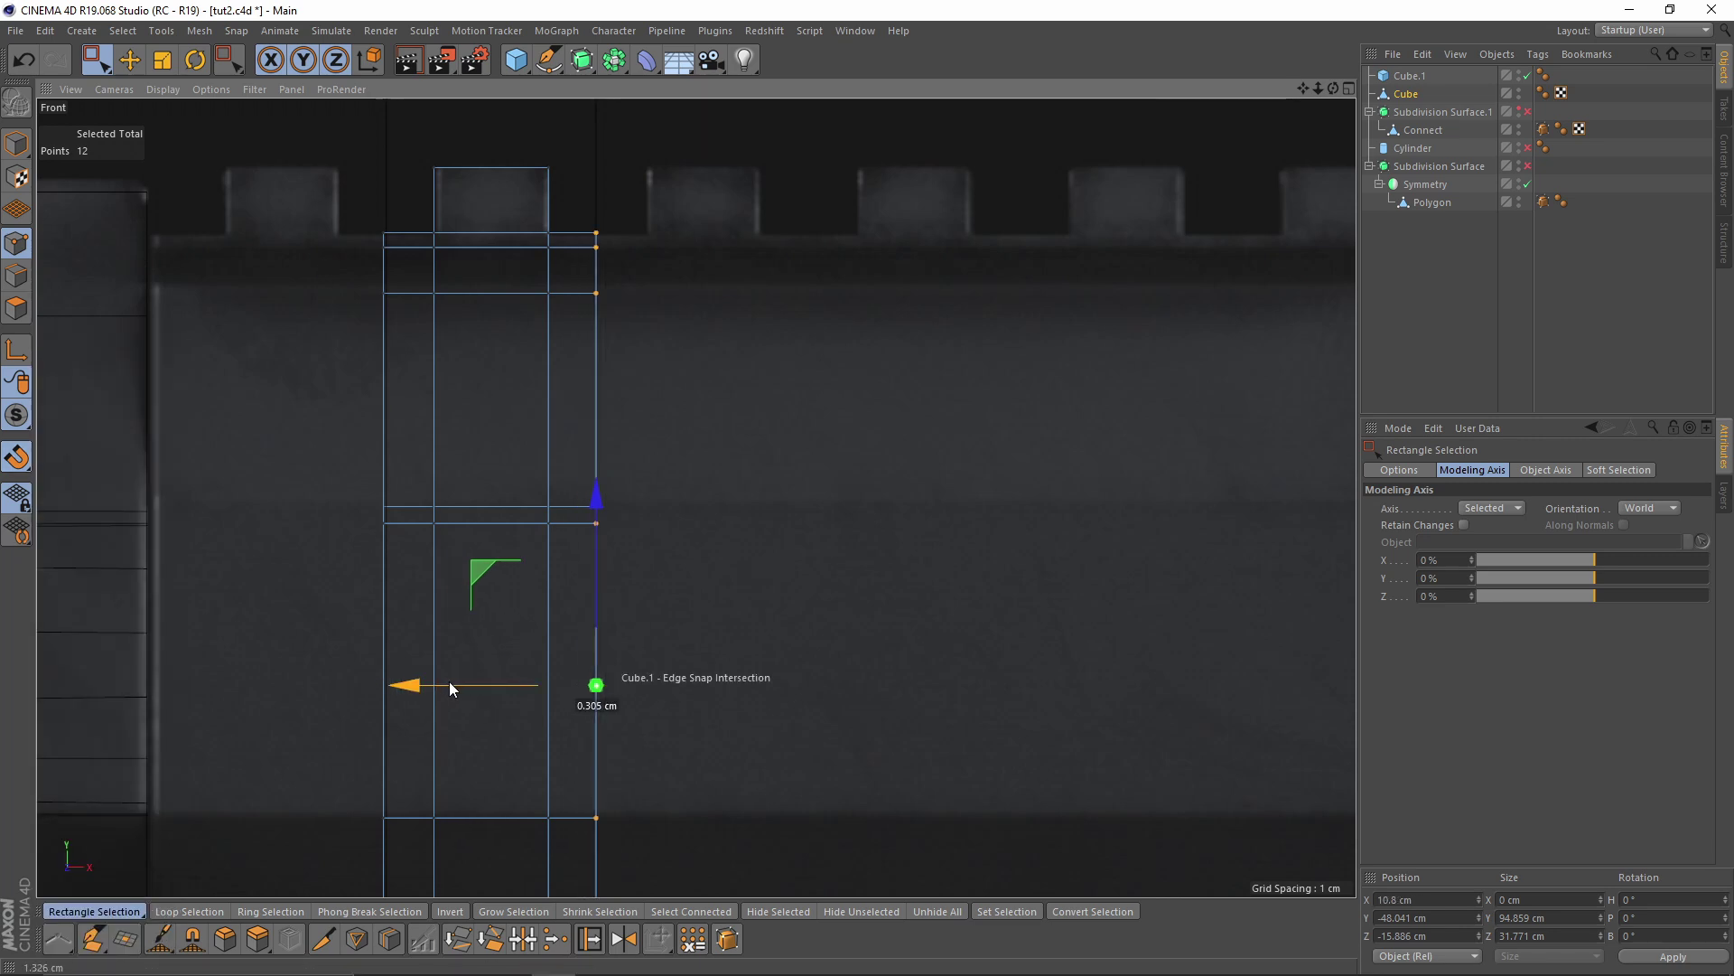
Move the strip's 12 frame-side points to X -11.2 cm to match the guide cube's other edge
middle_click_drag(590, 561, 686, 483, "alt")
scroll(686, 482, "down", 3)
left_click_drag(517, 235, 588, 886)
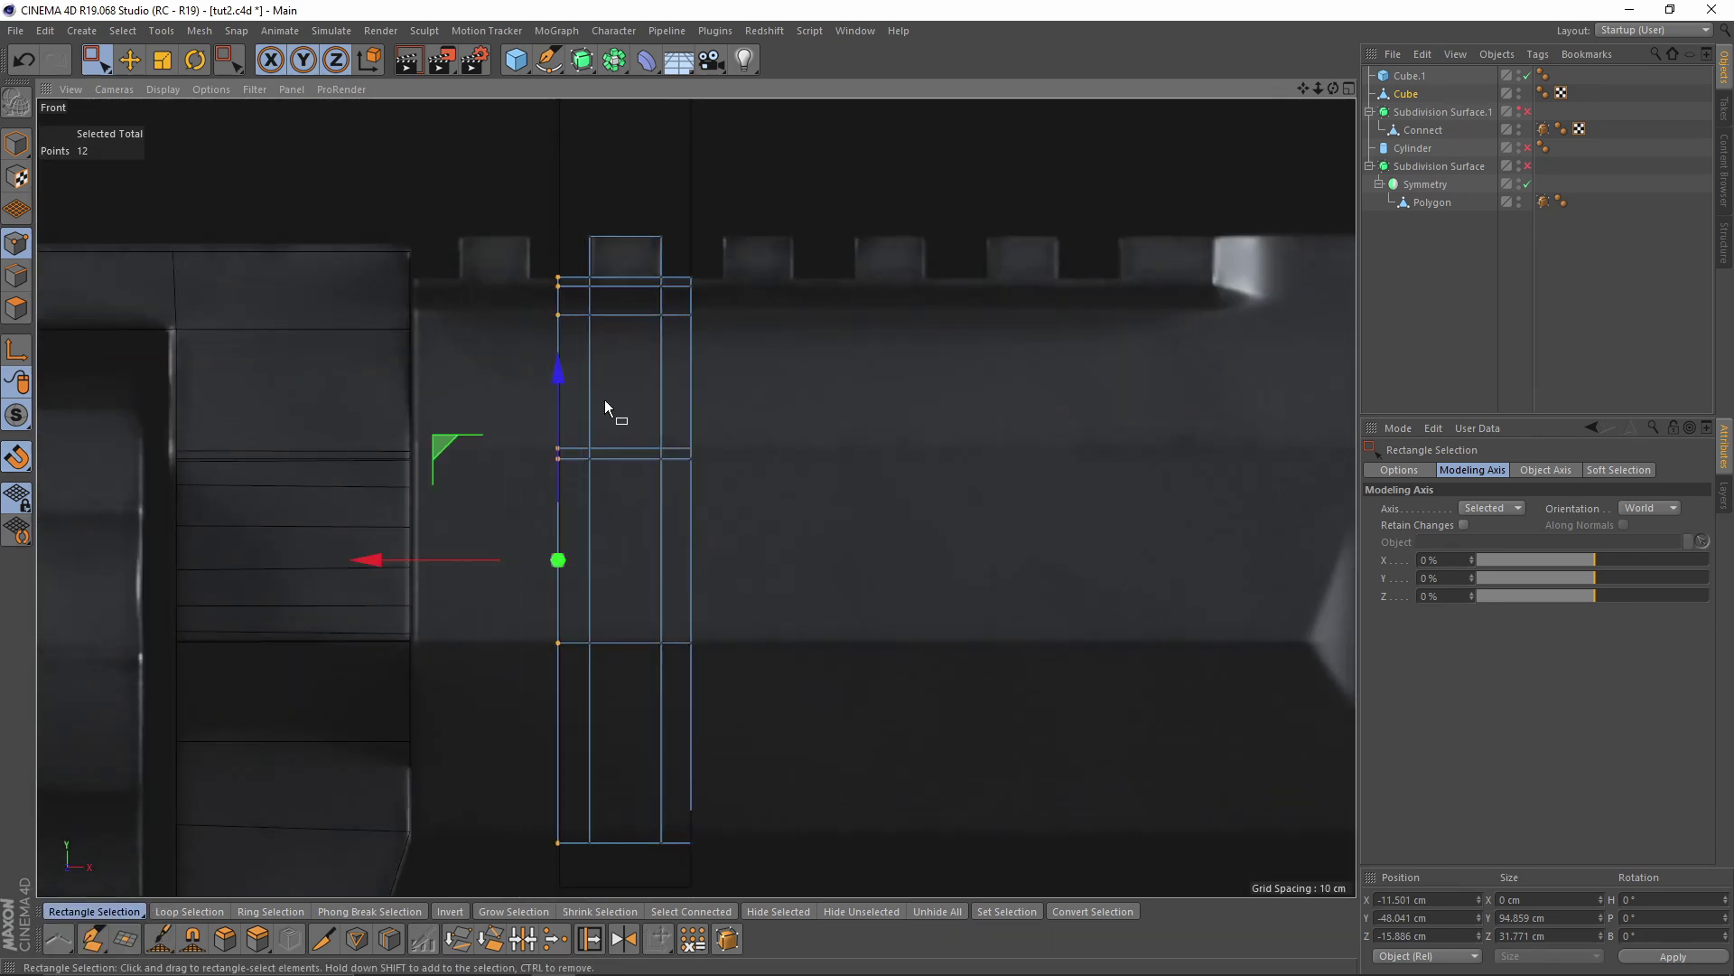
middle_click_drag(723, 287, 754, 376, "alt")
scroll(535, 668, "up", 2)
left_click_drag(523, 664, 527, 665)
Delete the guide cube in the perspective view
key("F1")
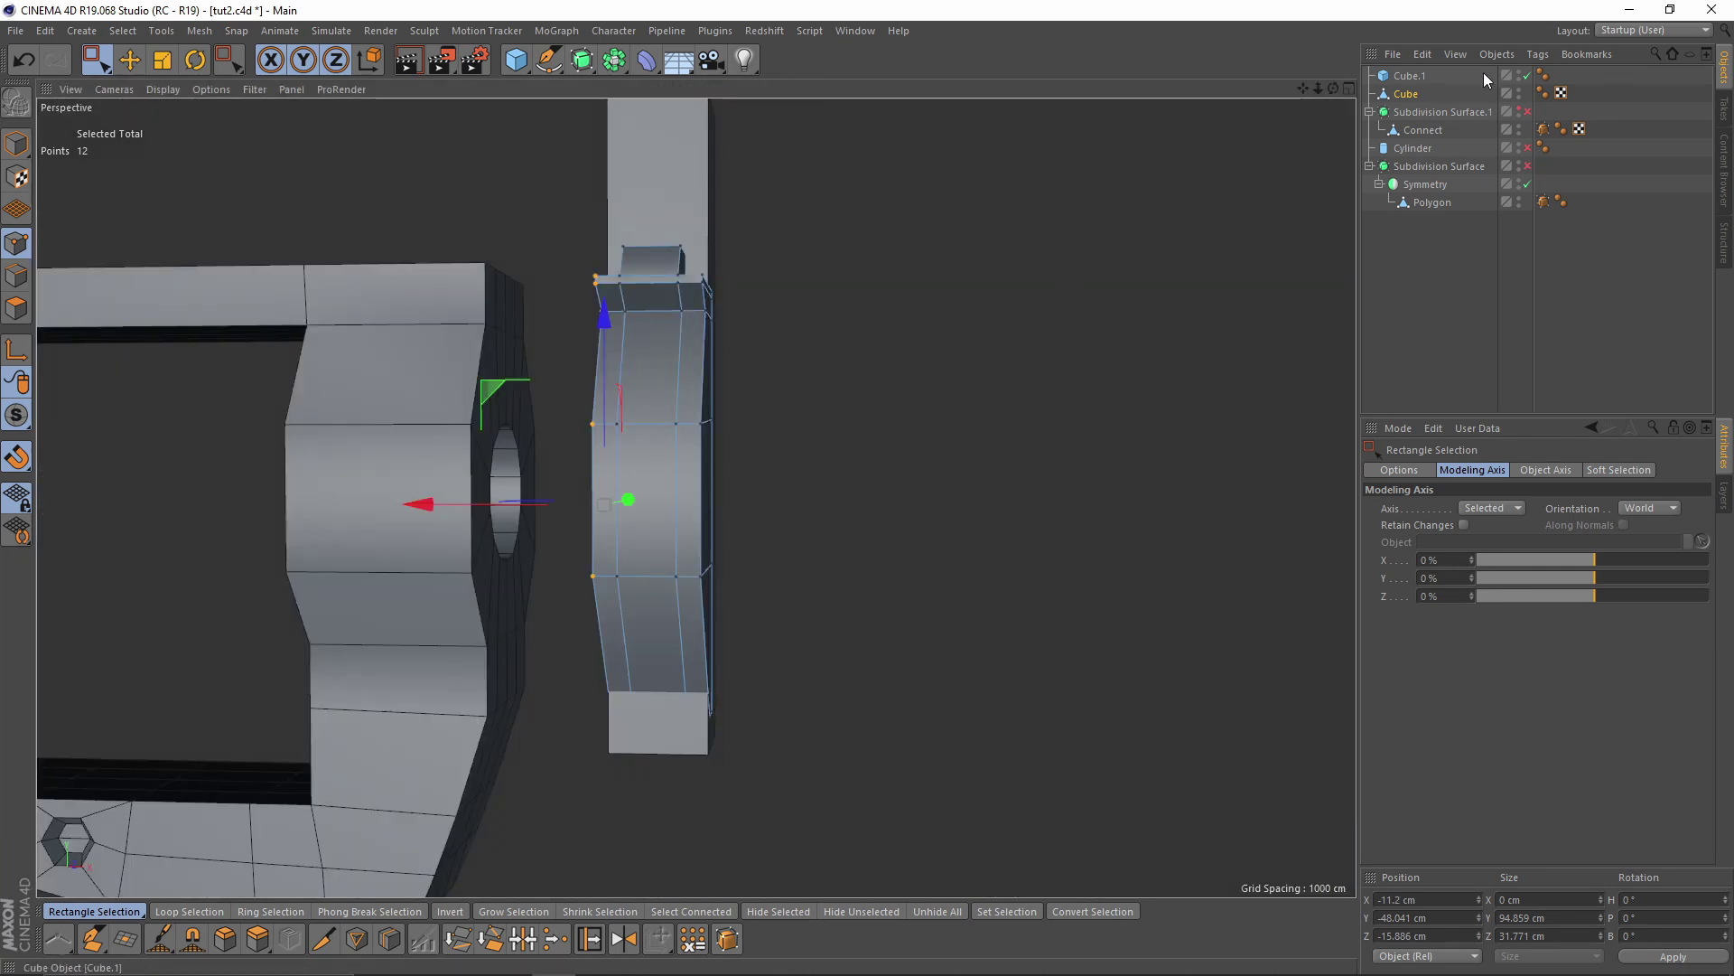
left_click(1415, 80)
key("Delete")
Check the strip's total width using the two outer edges beneath the rail overhang
left_click_drag(779, 365, 706, 408, "alt")
right_click_drag(706, 409, 778, 414, "alt")
left_click_drag(778, 414, 751, 426, "alt")
middle_click_drag(835, 410, 659, 431, "alt")
left_click_drag(659, 430, 827, 421, "alt")
scroll(737, 373, "up", 5)
left_click_drag(737, 372, 441, 372, "alt")
scroll(381, 322, "up", 1)
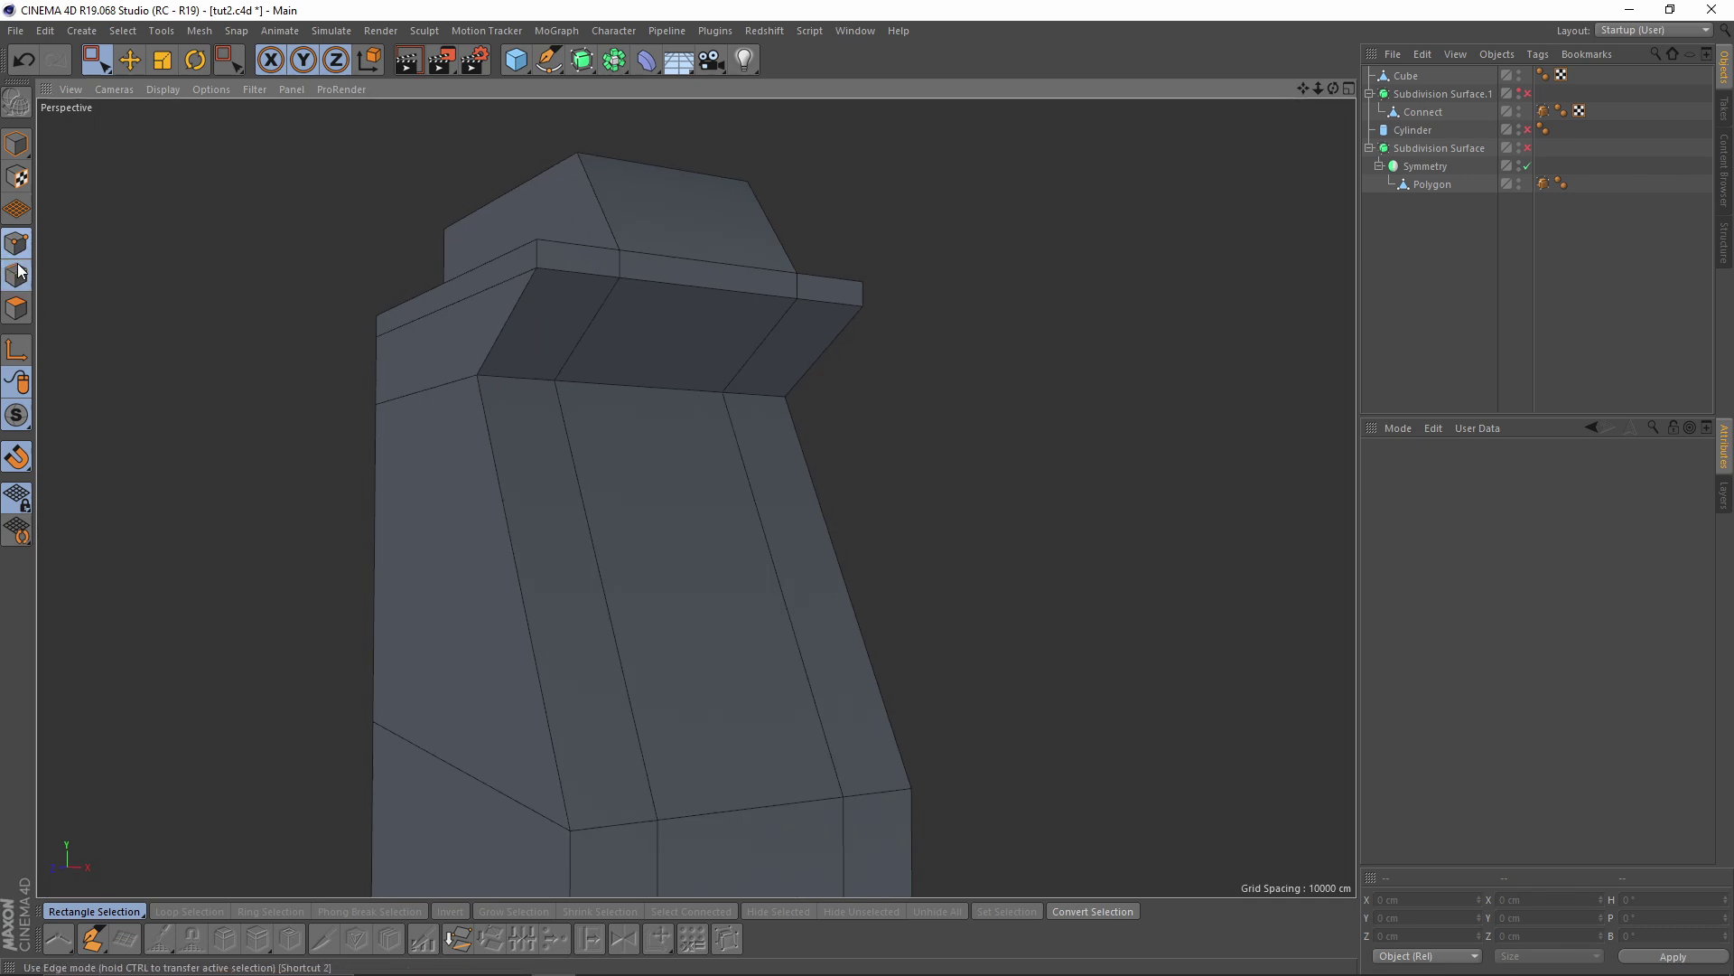
left_click(18, 271)
key("e")
left_click(1405, 76)
left_click(512, 380)
left_click(783, 395, "shift")
scroll(664, 439, "up", 2)
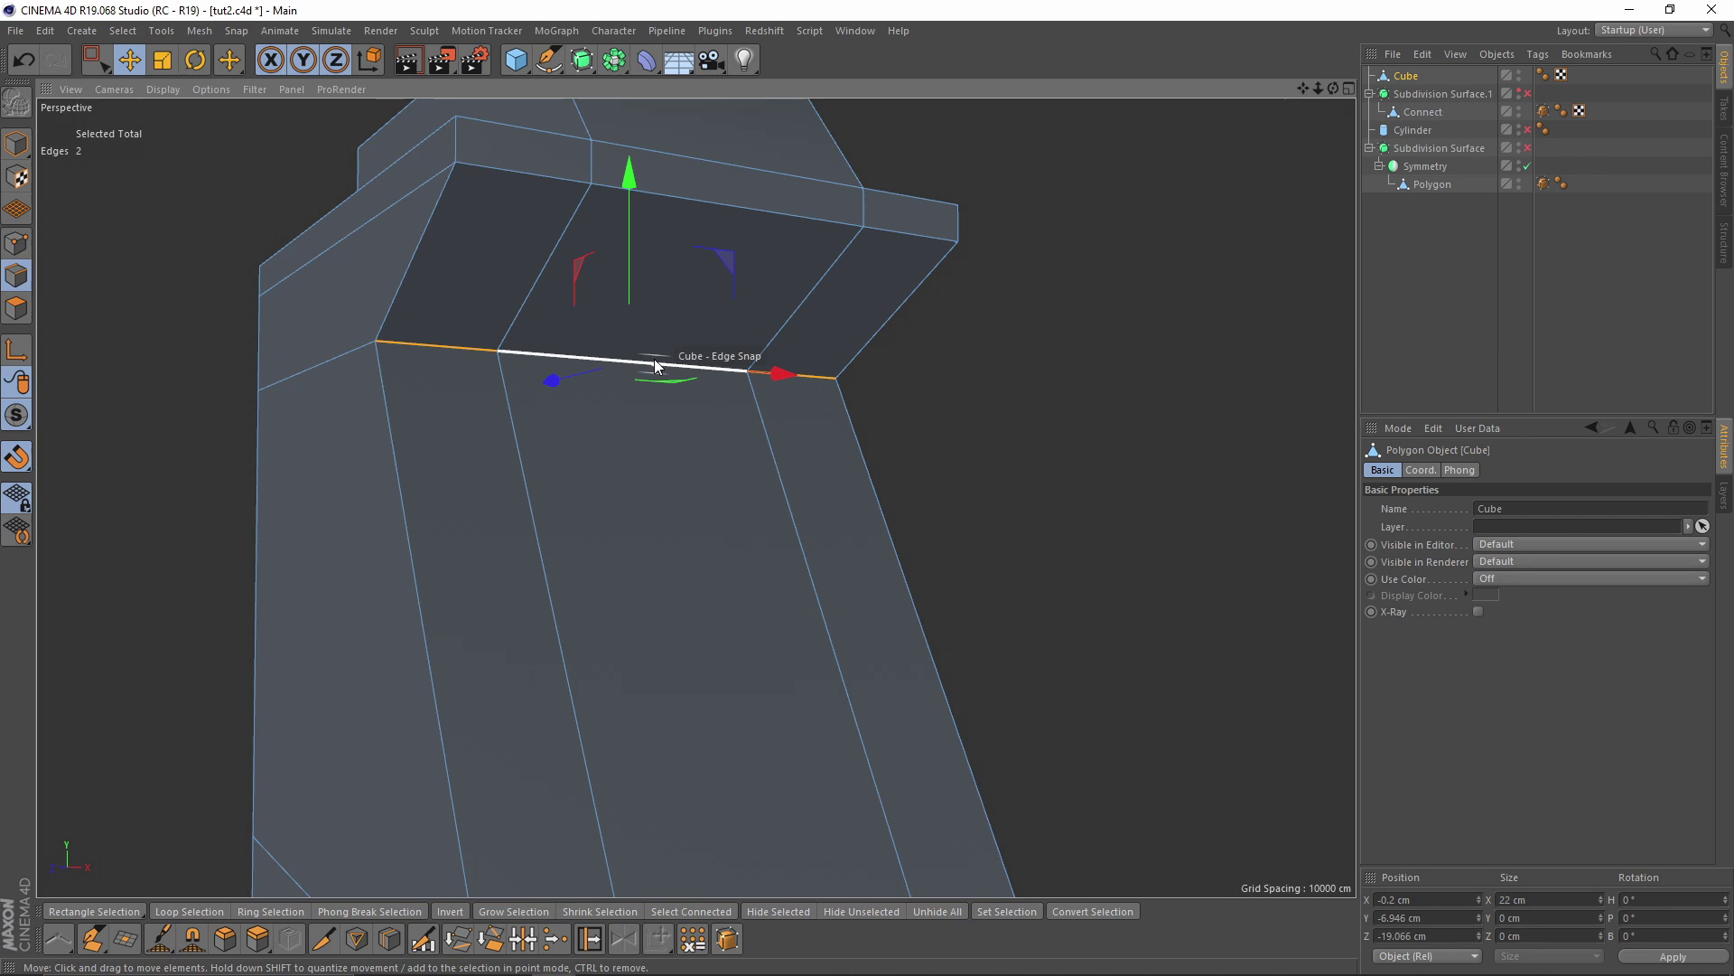
left_click(16, 144)
right_click_drag(542, 347, 403, 426, "alt")
left_click_drag(403, 426, 411, 393, "alt")
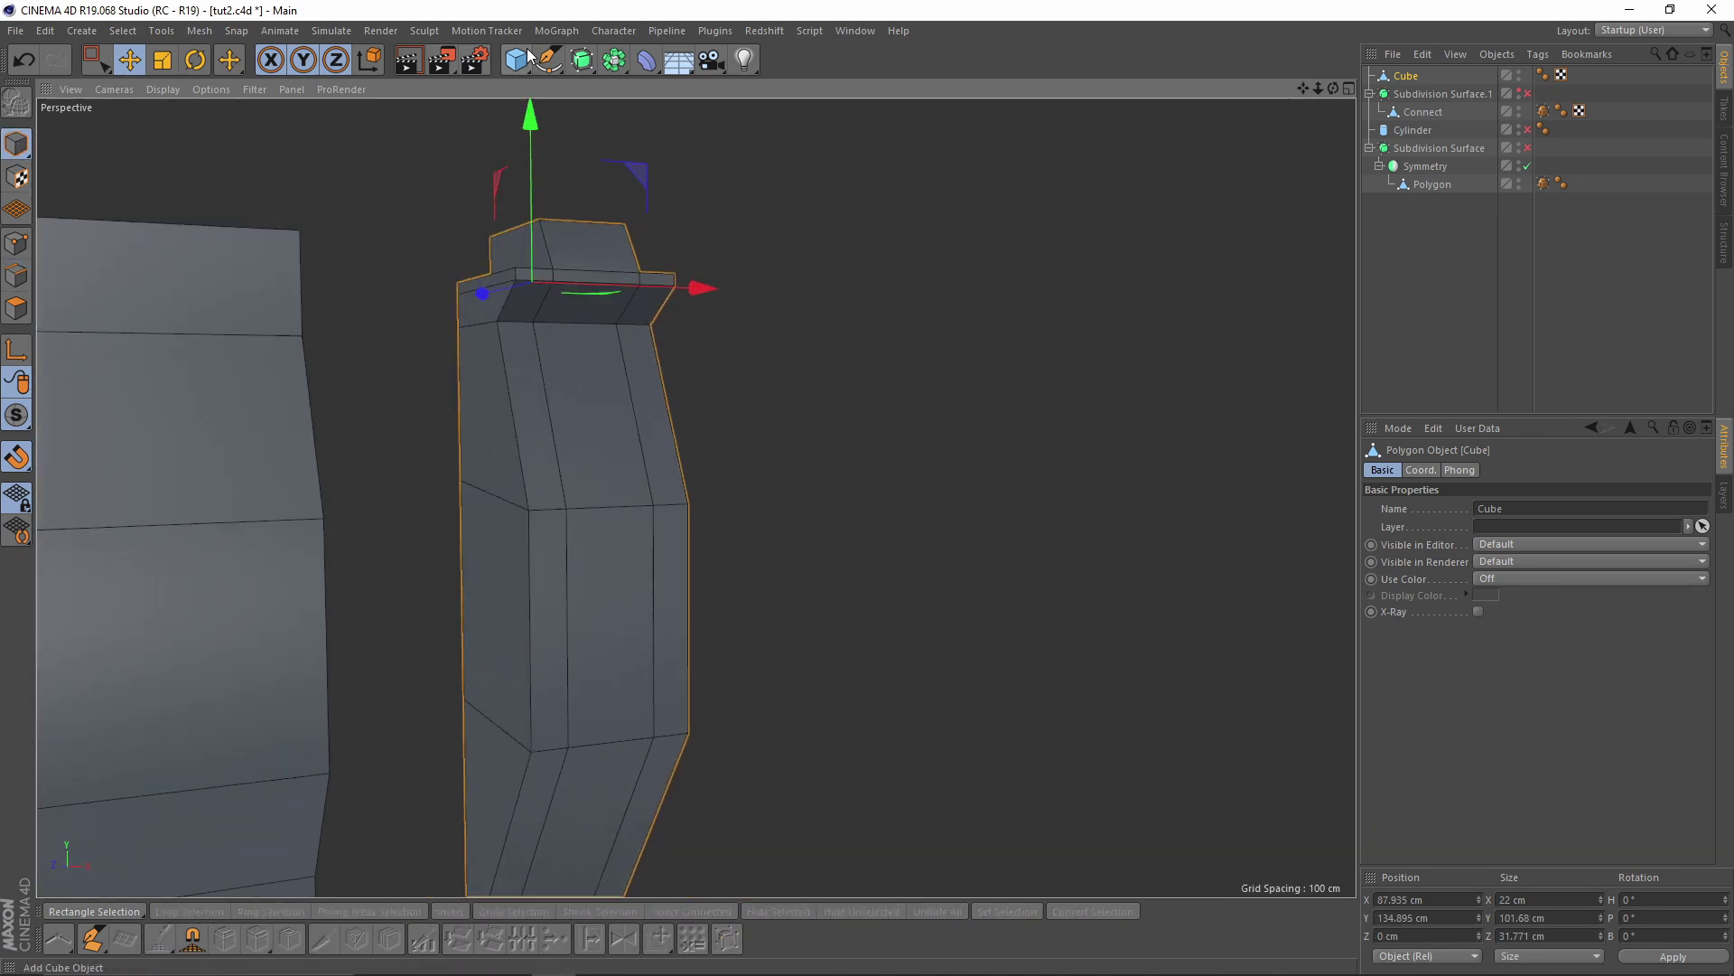
left_click(557, 31)
left_click(589, 242)
left_click_drag(846, 467, 815, 526, "alt")
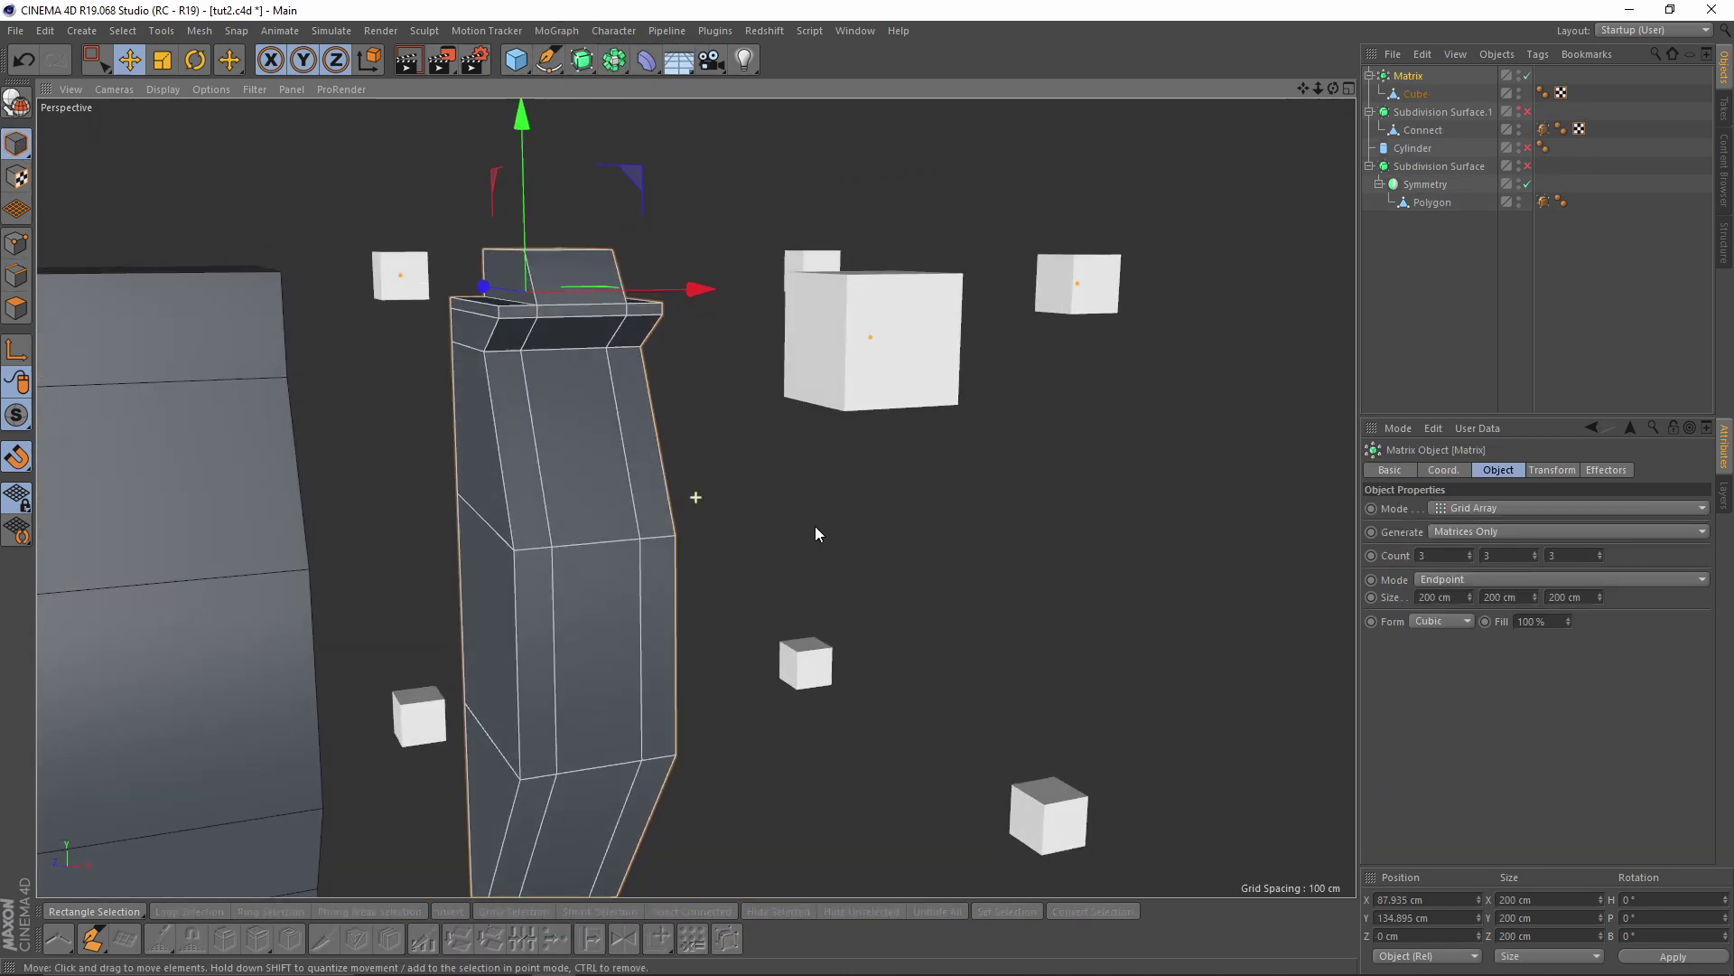
key("ctrl+z")
Put the strip under a linear Cloner with a per-step offset of 22 cm in X and 0 cm in Y
left_click(556, 30)
left_click(571, 227, "alt")
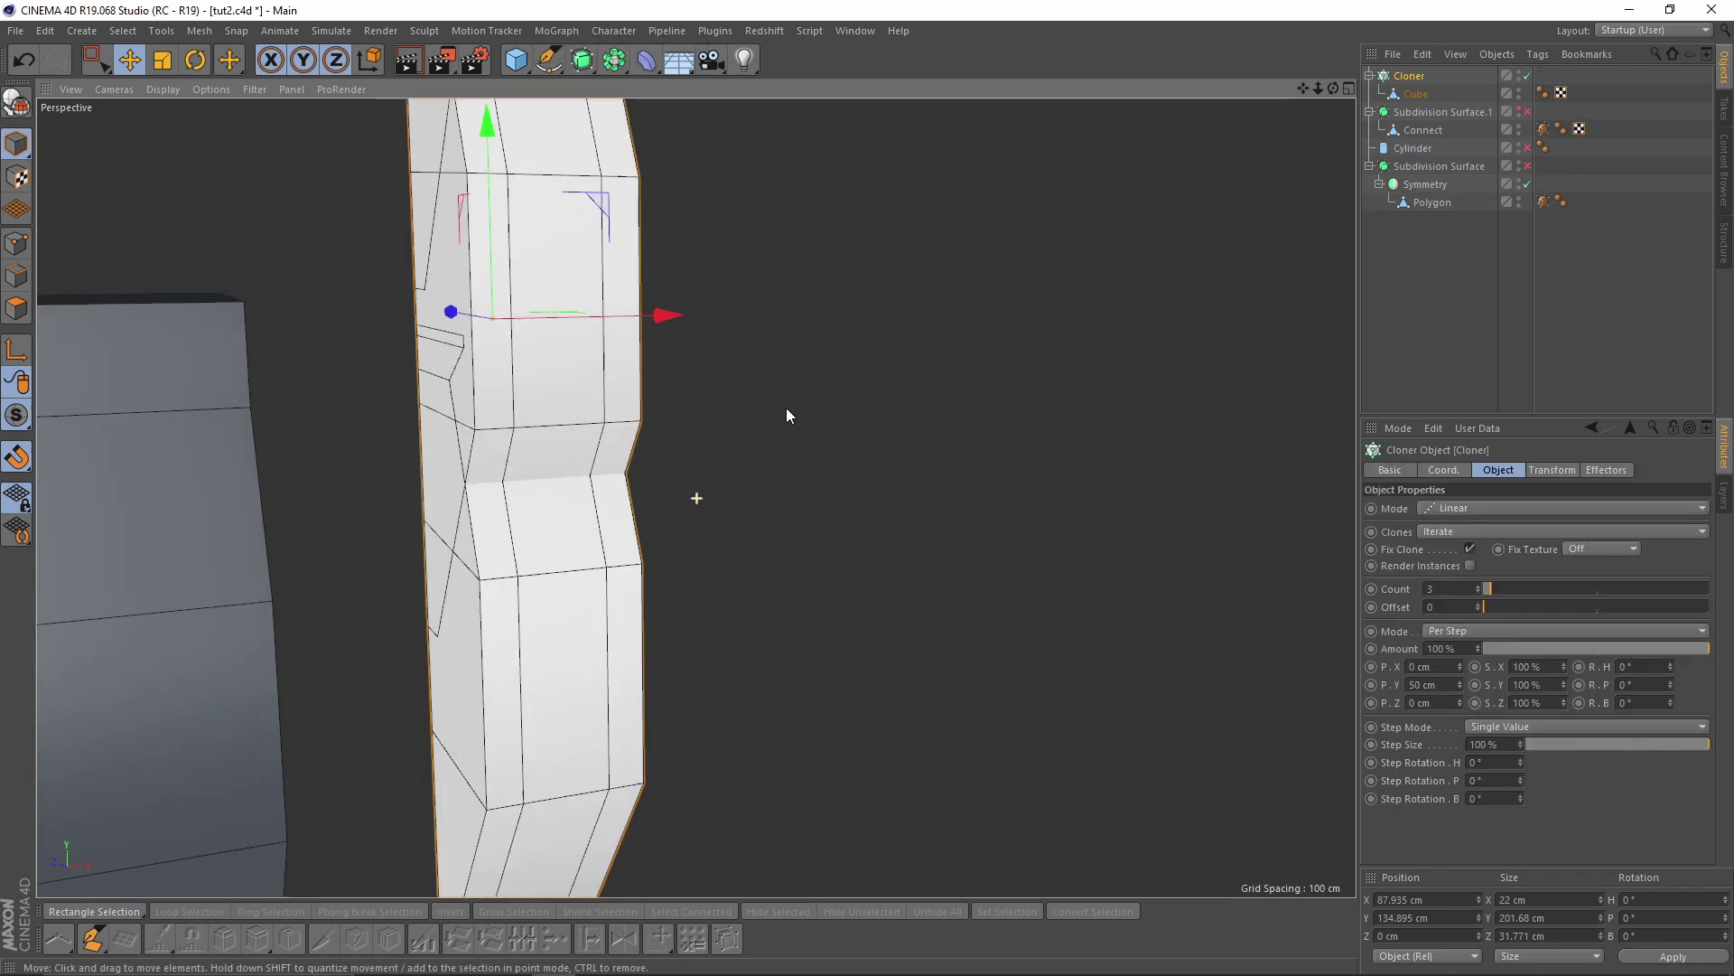
type("0")
left_click_drag(1441, 688, 1343, 661)
type("22")
key("Return")
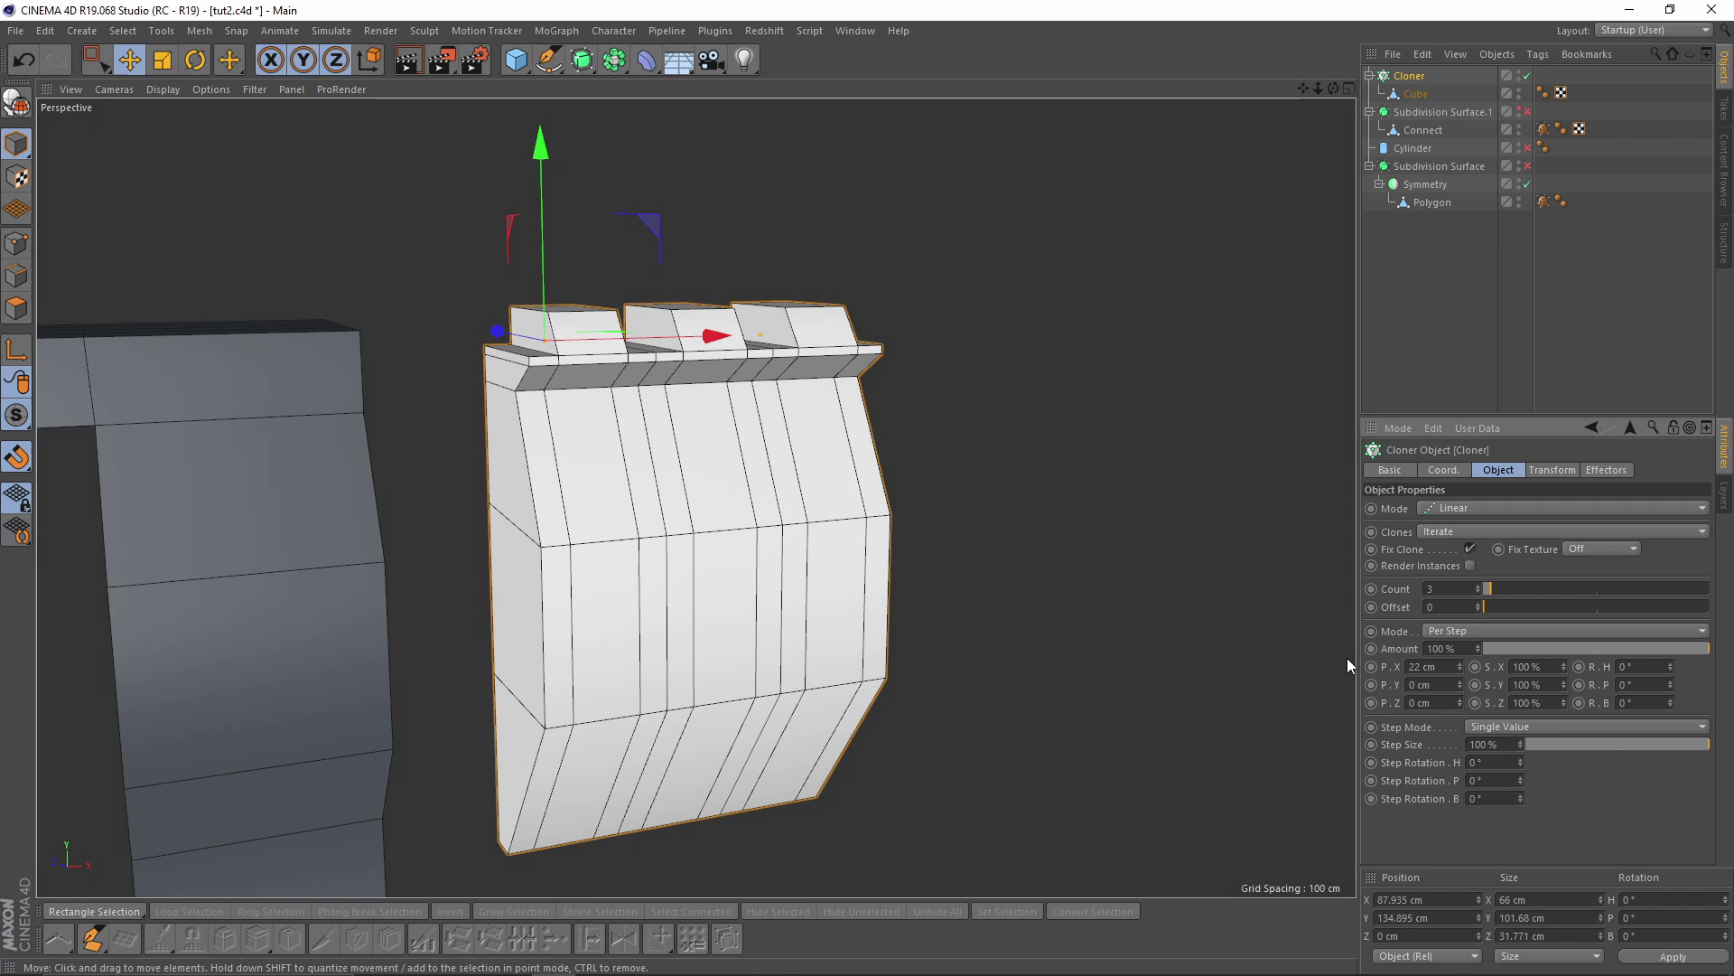
Darken the Cloner's transform color to a gray with 40% brightness
mouse_move(849, 386)
left_mouse_down("alt")
mouse_move(689, 414)
mouse_move(887, 473)
mouse_move(581, 472)
mouse_move(750, 407)
mouse_move(837, 446)
left_mouse_up("alt")
right_click_drag(837, 445, 766, 349, "alt")
left_click_drag(767, 349, 738, 316, "alt")
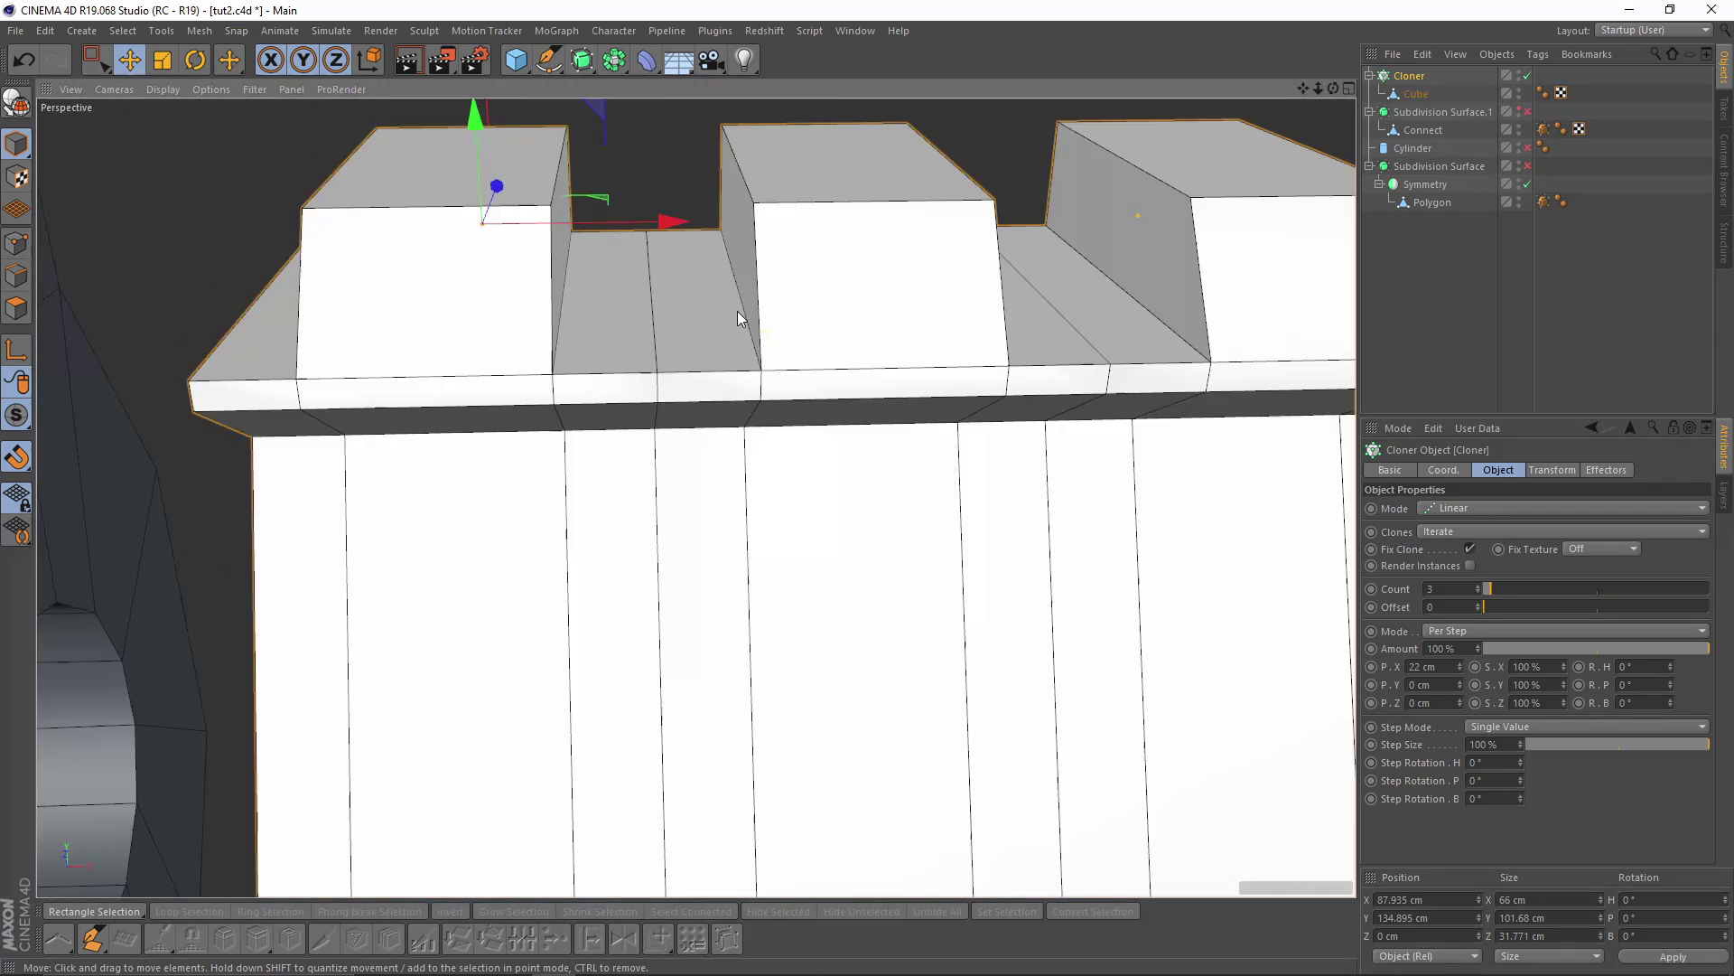
right_click_drag(737, 317, 1227, 552, "alt")
left_click(1543, 470)
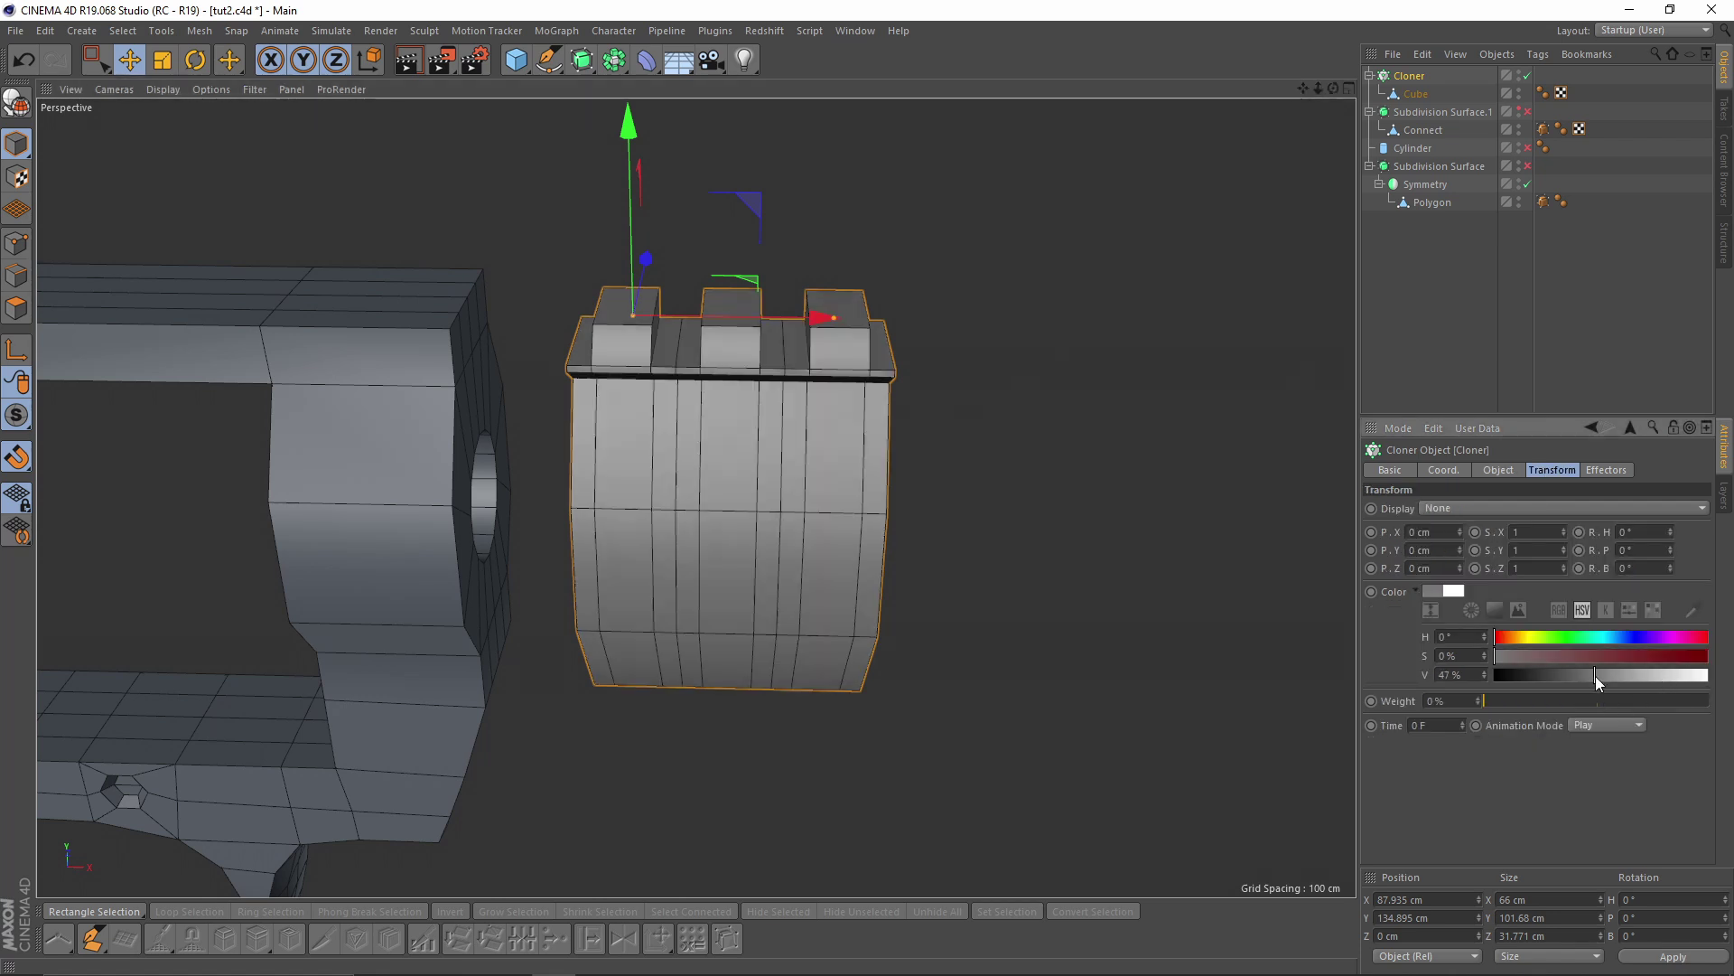
Move the Cloner along X to about 65.9 cm so its first tooth sits on the reference's first rail tooth
middle_click(732, 495)
middle_click(1005, 714)
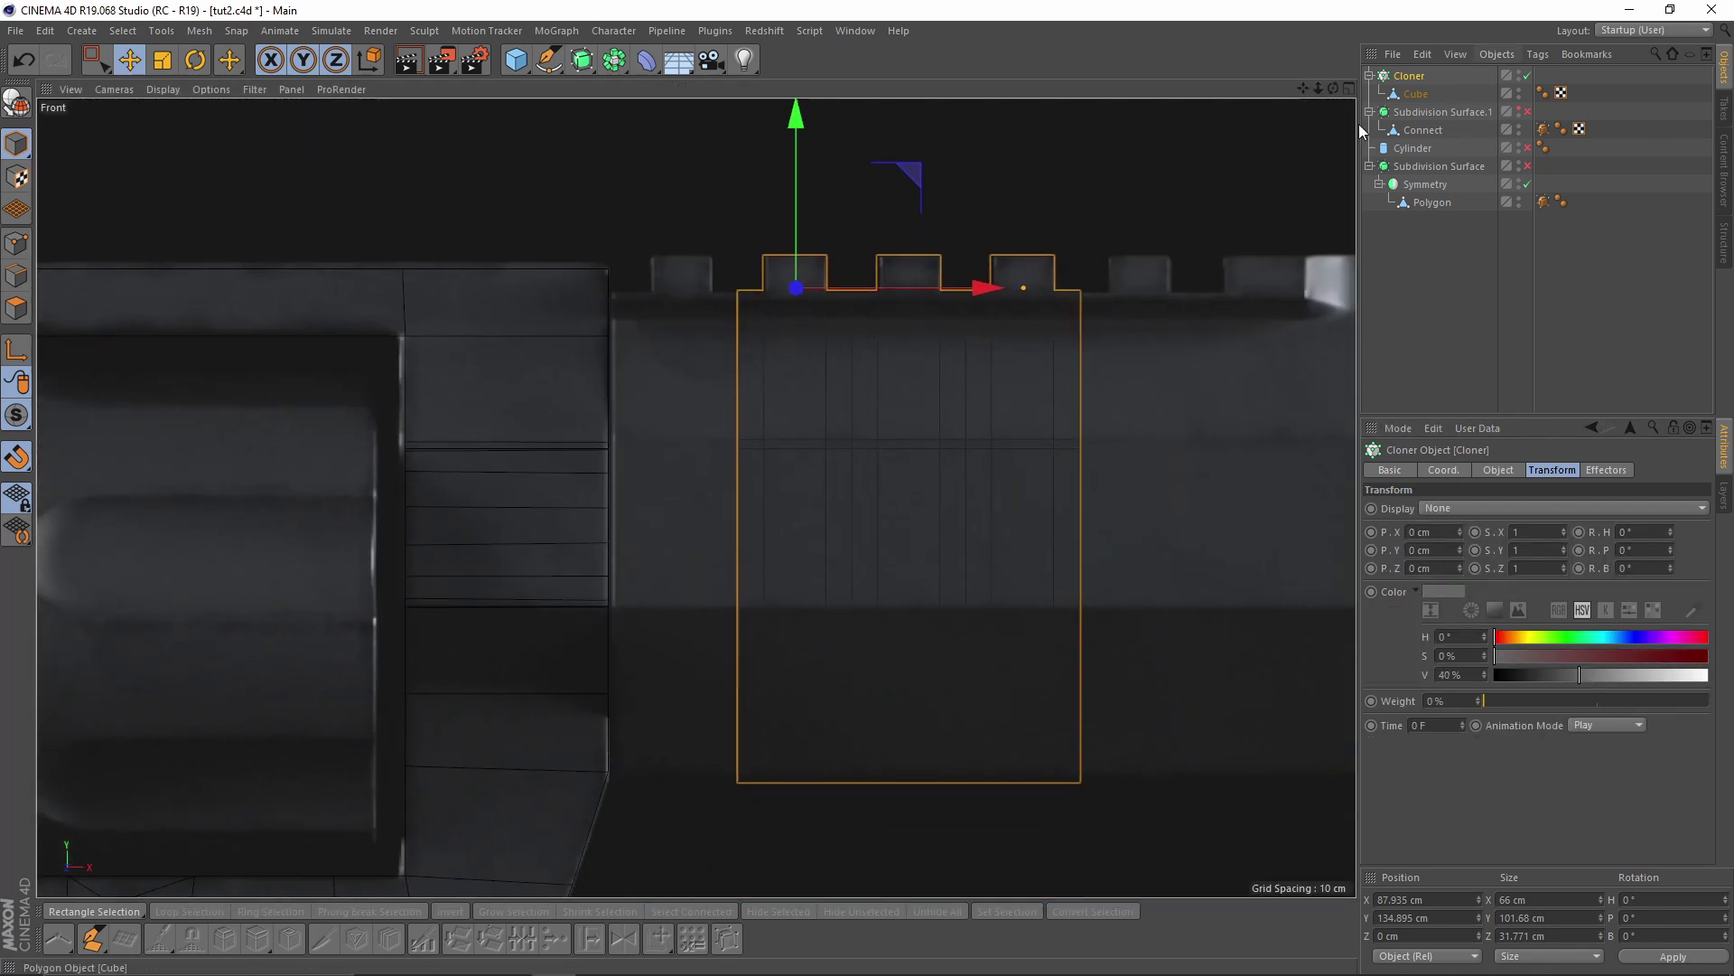
scroll(871, 298, "up", 3)
left_click_drag(899, 287, 696, 283)
scroll(618, 316, "down", 2)
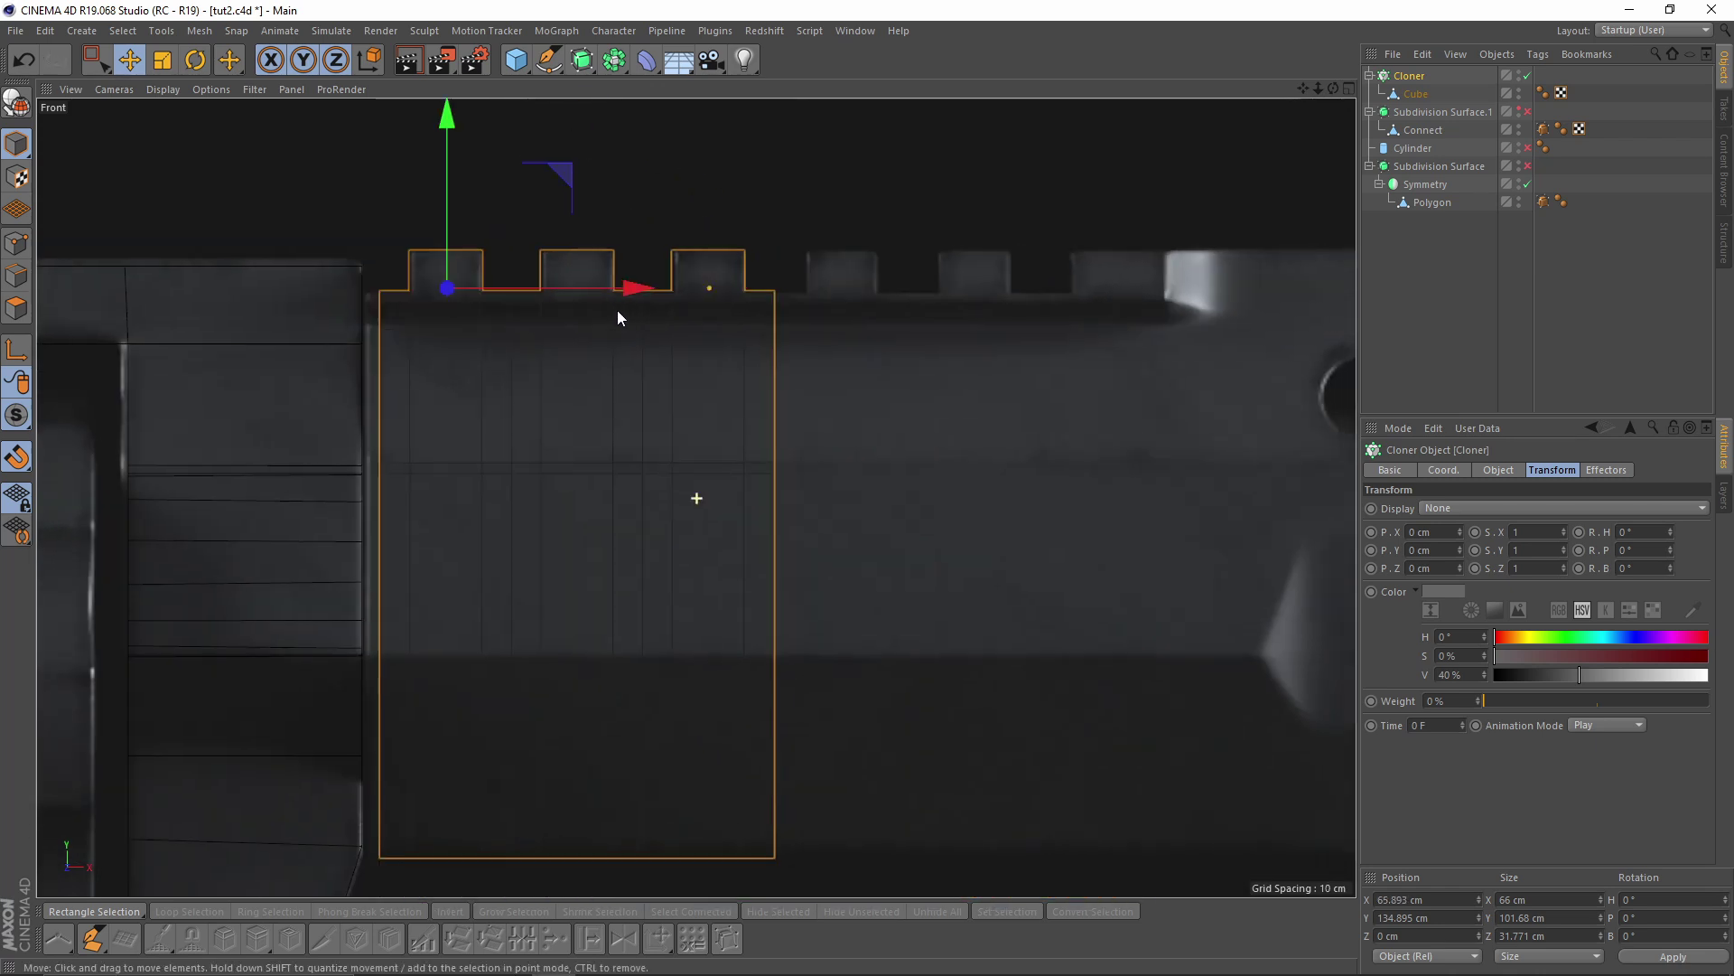
middle_click_drag(618, 312, 635, 303, "alt")
Increase the Cloner's count to 6 to cover the full row of rail teeth
left_click(1498, 471)
left_click(1479, 585)
left_click(1484, 589)
mouse_move(1093, 382)
middle_mouse_down("alt")
mouse_move(1004, 398)
mouse_move(1151, 377)
middle_mouse_up("alt")
right_click_drag(1149, 371, 1113, 367, "alt")
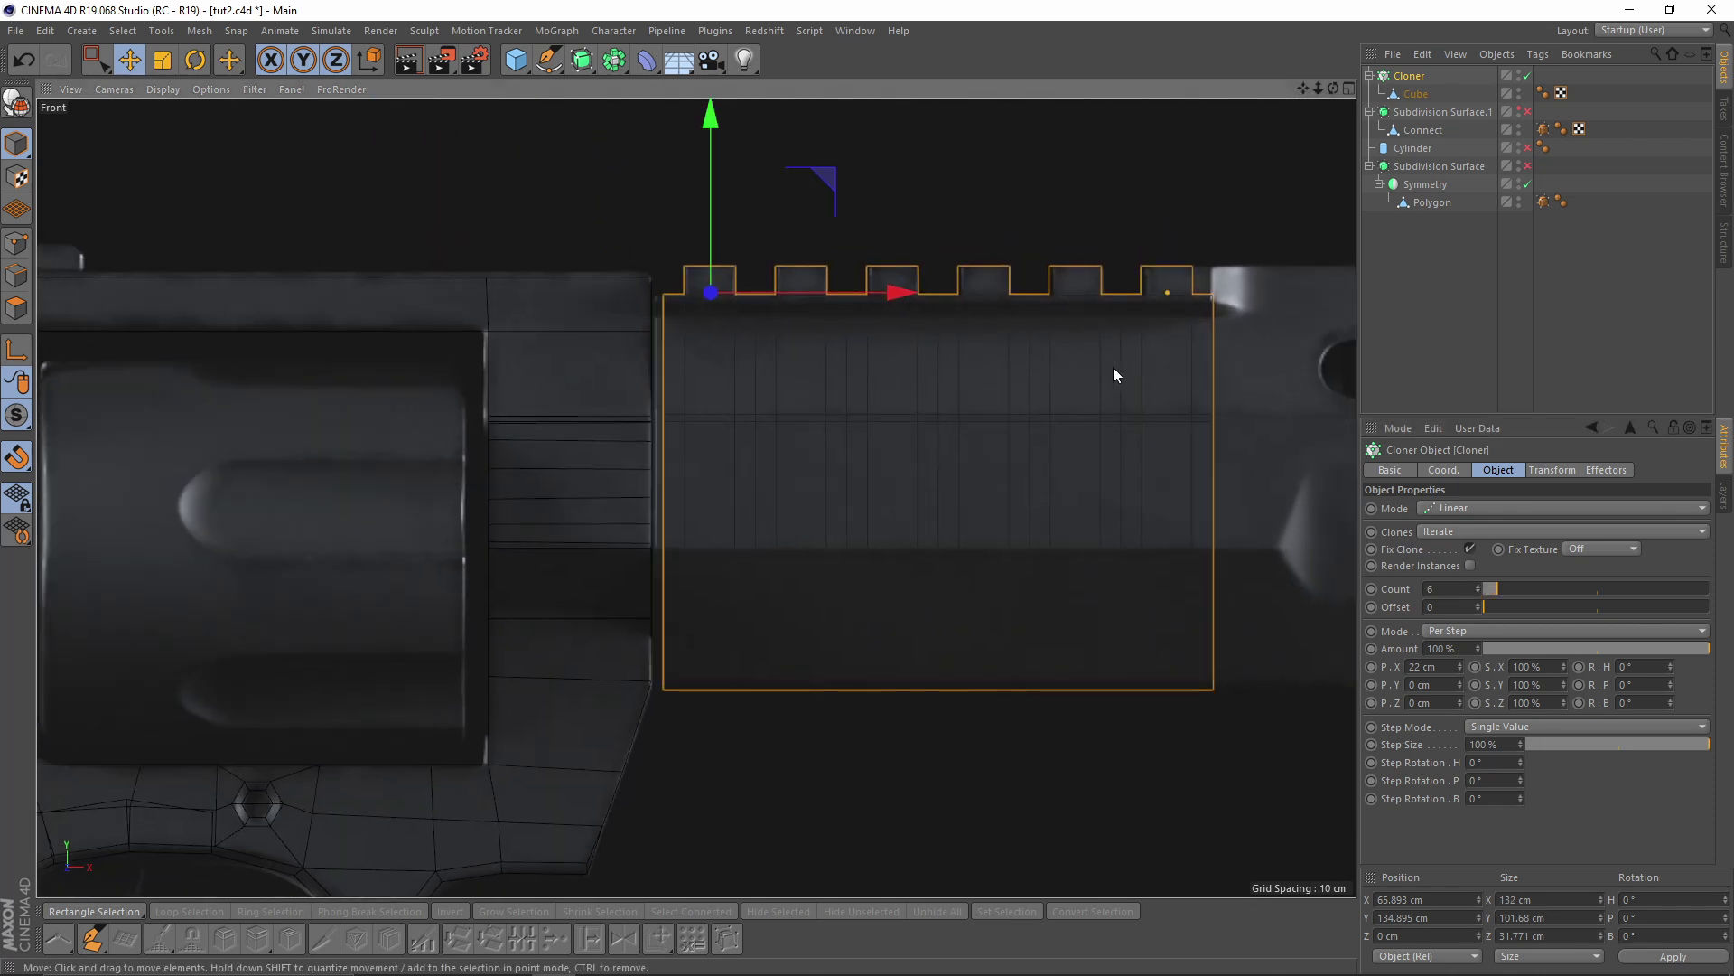
middle_click(1113, 366)
middle_click(502, 251)
left_click_drag(620, 307, 1315, 144, "alt")
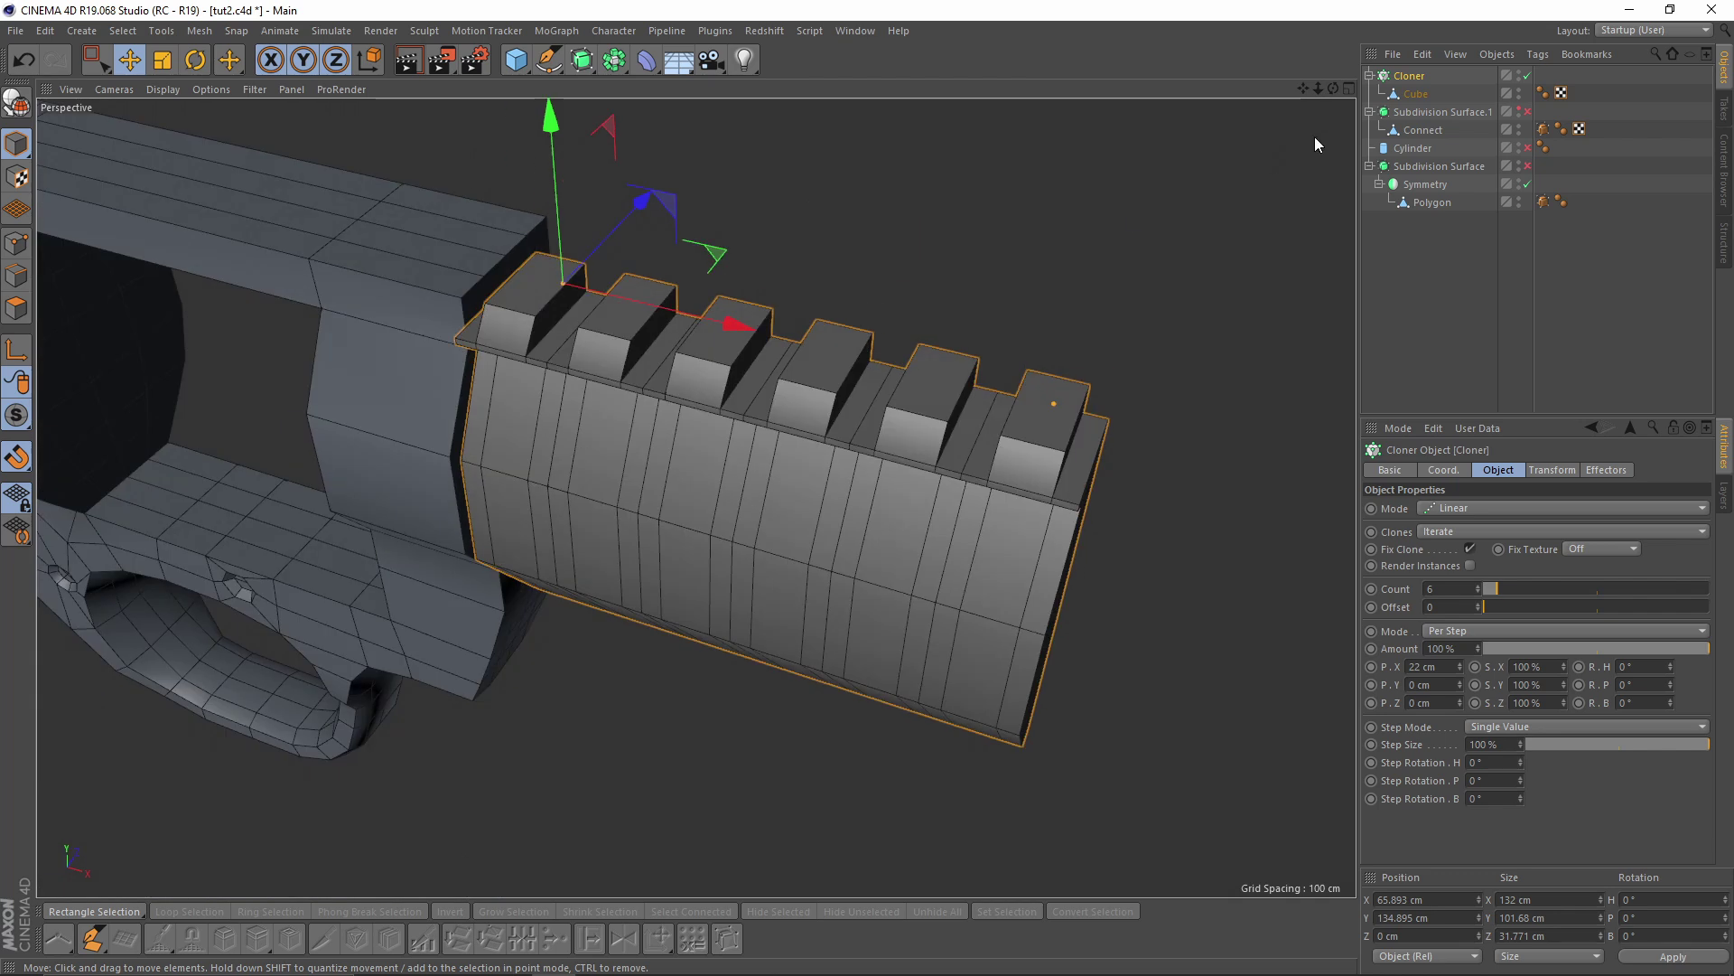
Move the Cloner into the Symmetry object, directly below the Polygon, so the barrel is mirrored with the body
left_click(1370, 76)
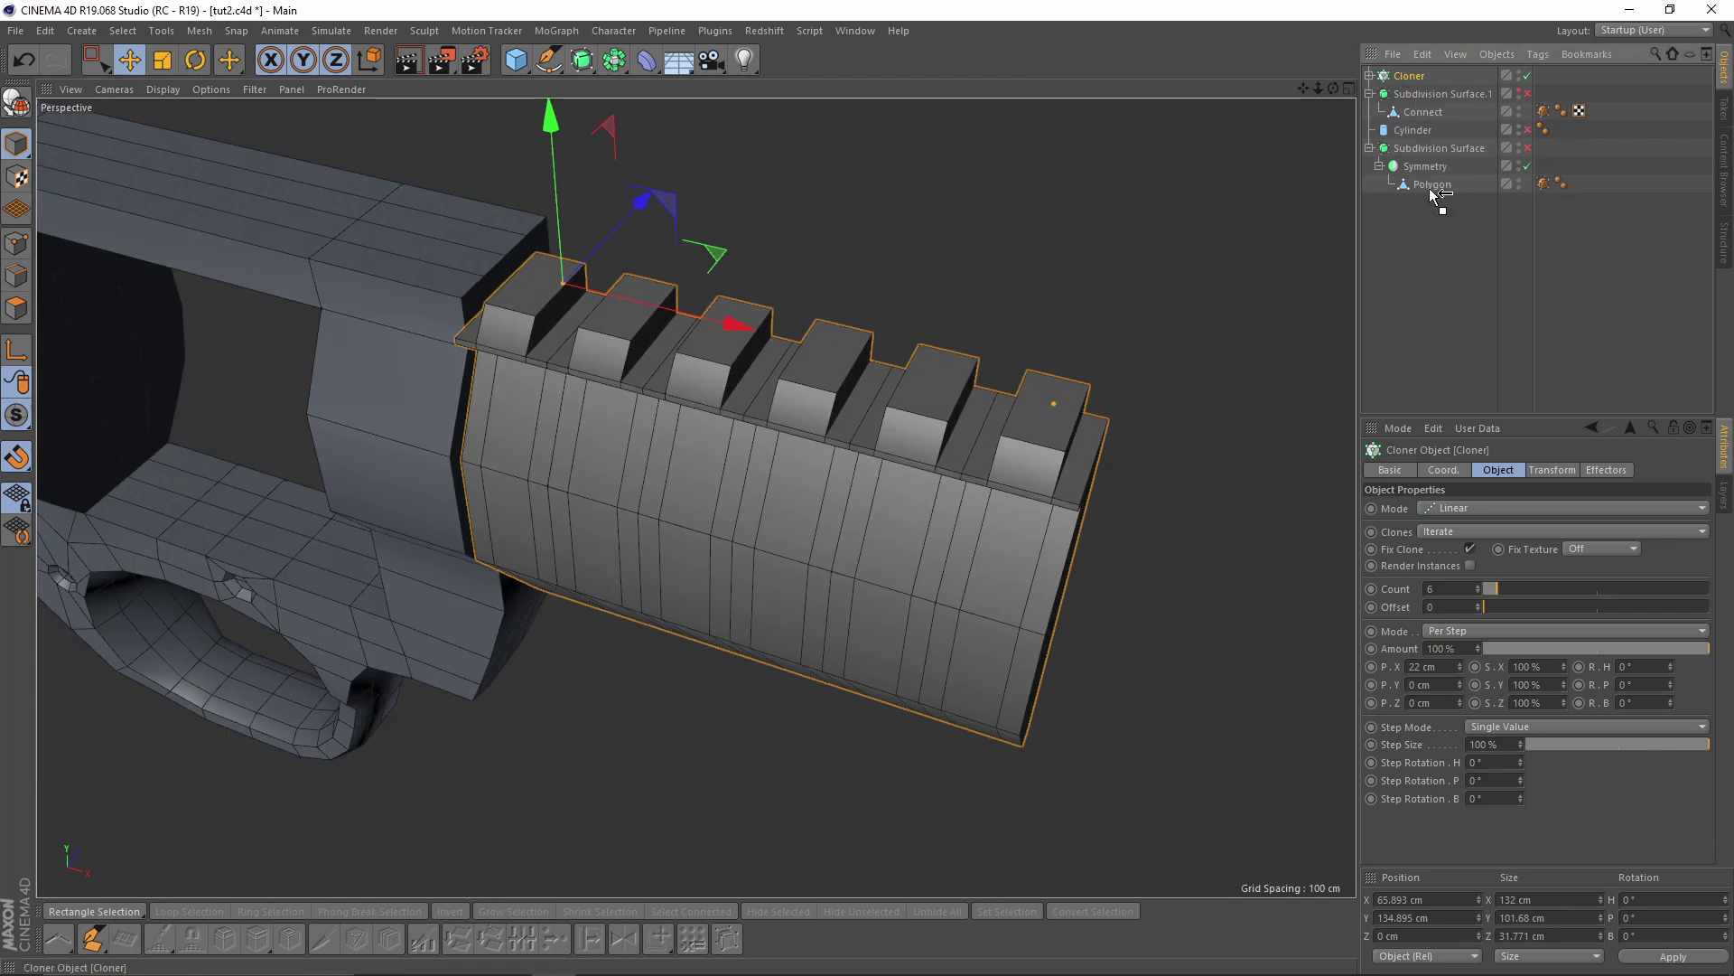
left_click_drag(1432, 192, 1432, 193)
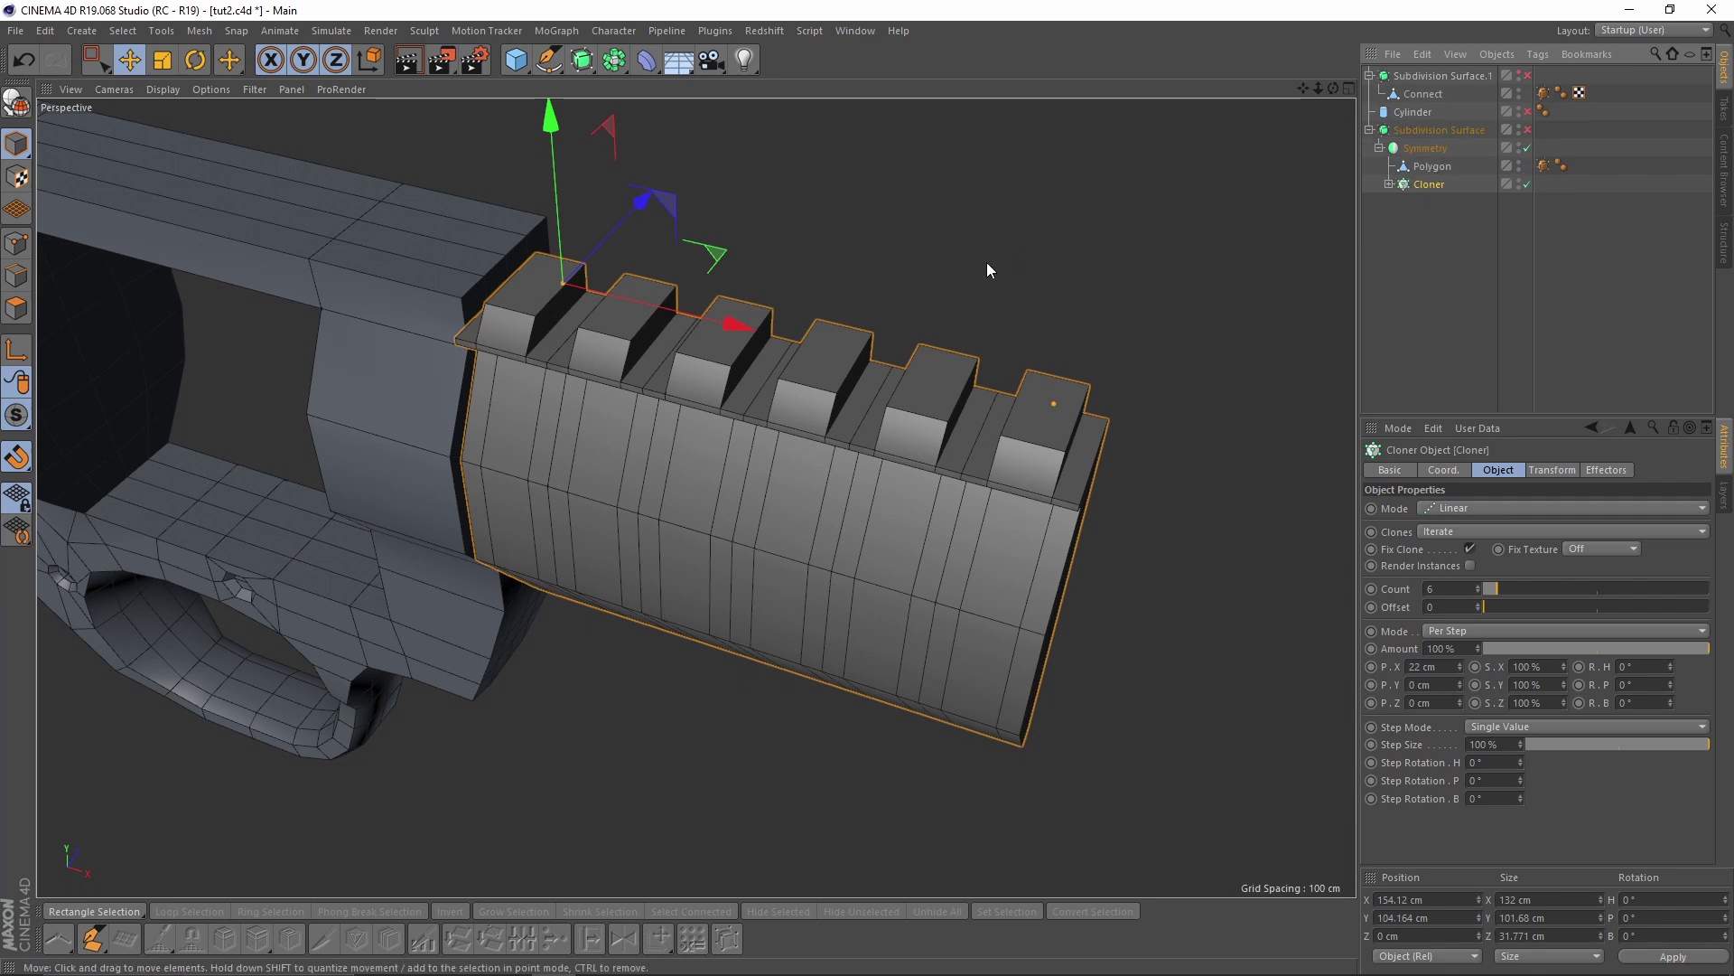
left_click(492, 246)
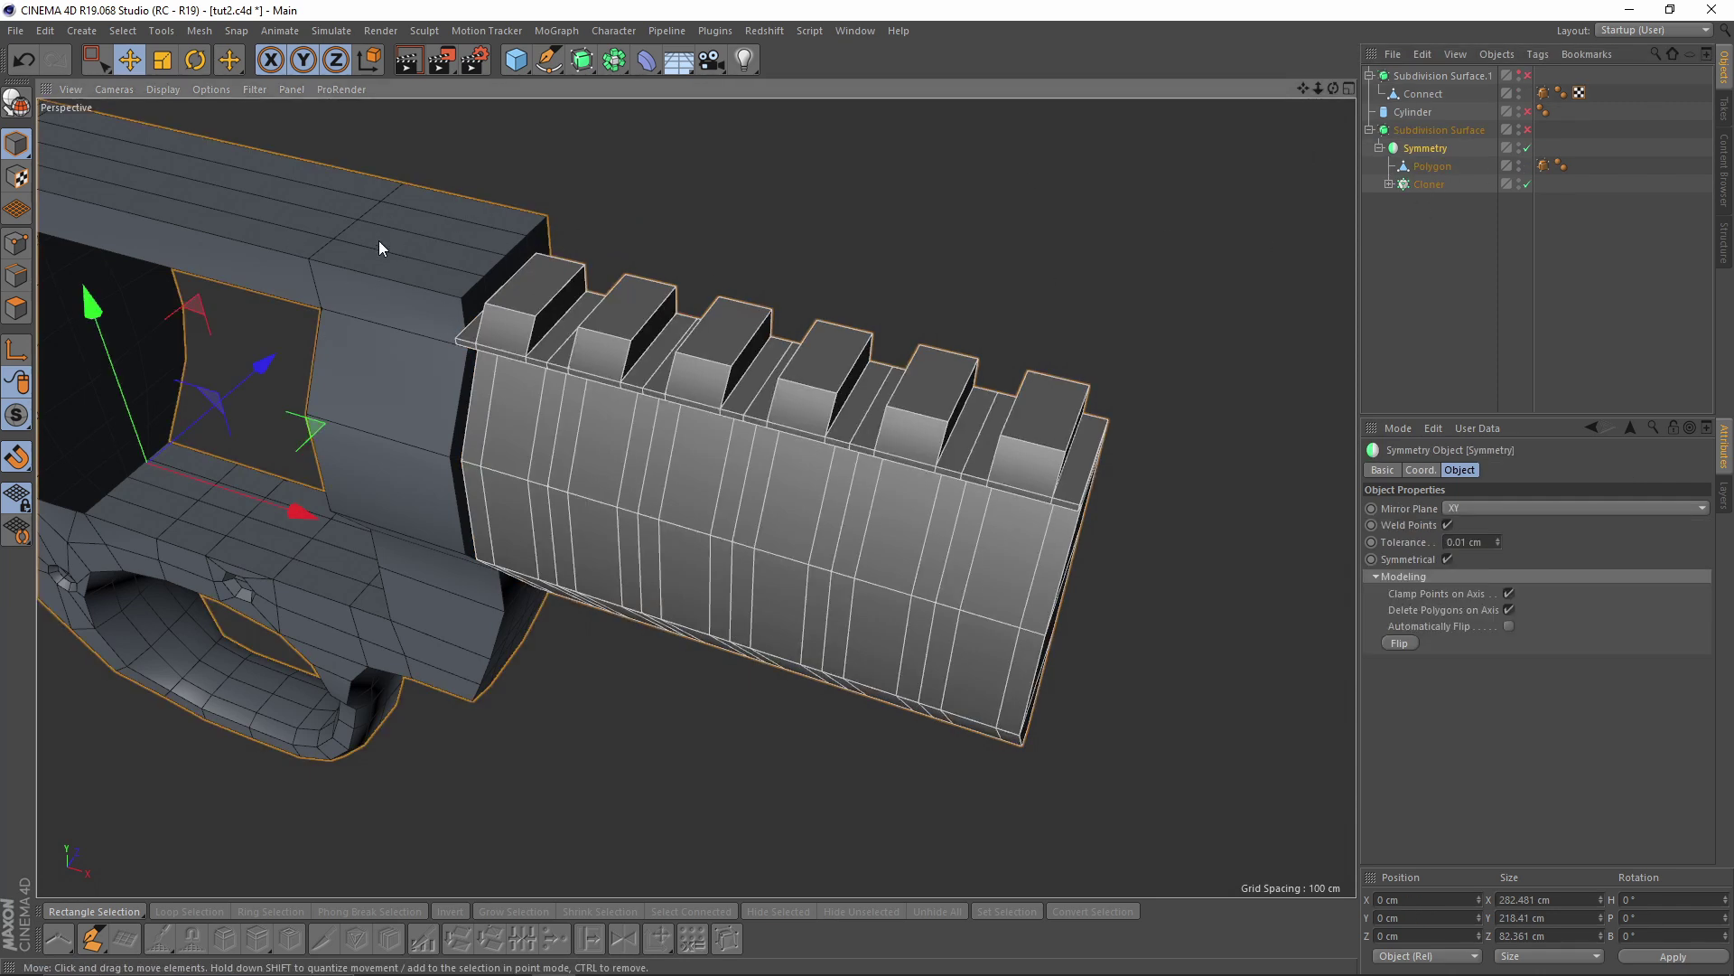
Group the Polygon and the Cloner into one Null under the Symmetry object so both halves get mirrored
left_click_drag(1417, 240, 1433, 166)
middle_click_drag(798, 366, 809, 365, "alt")
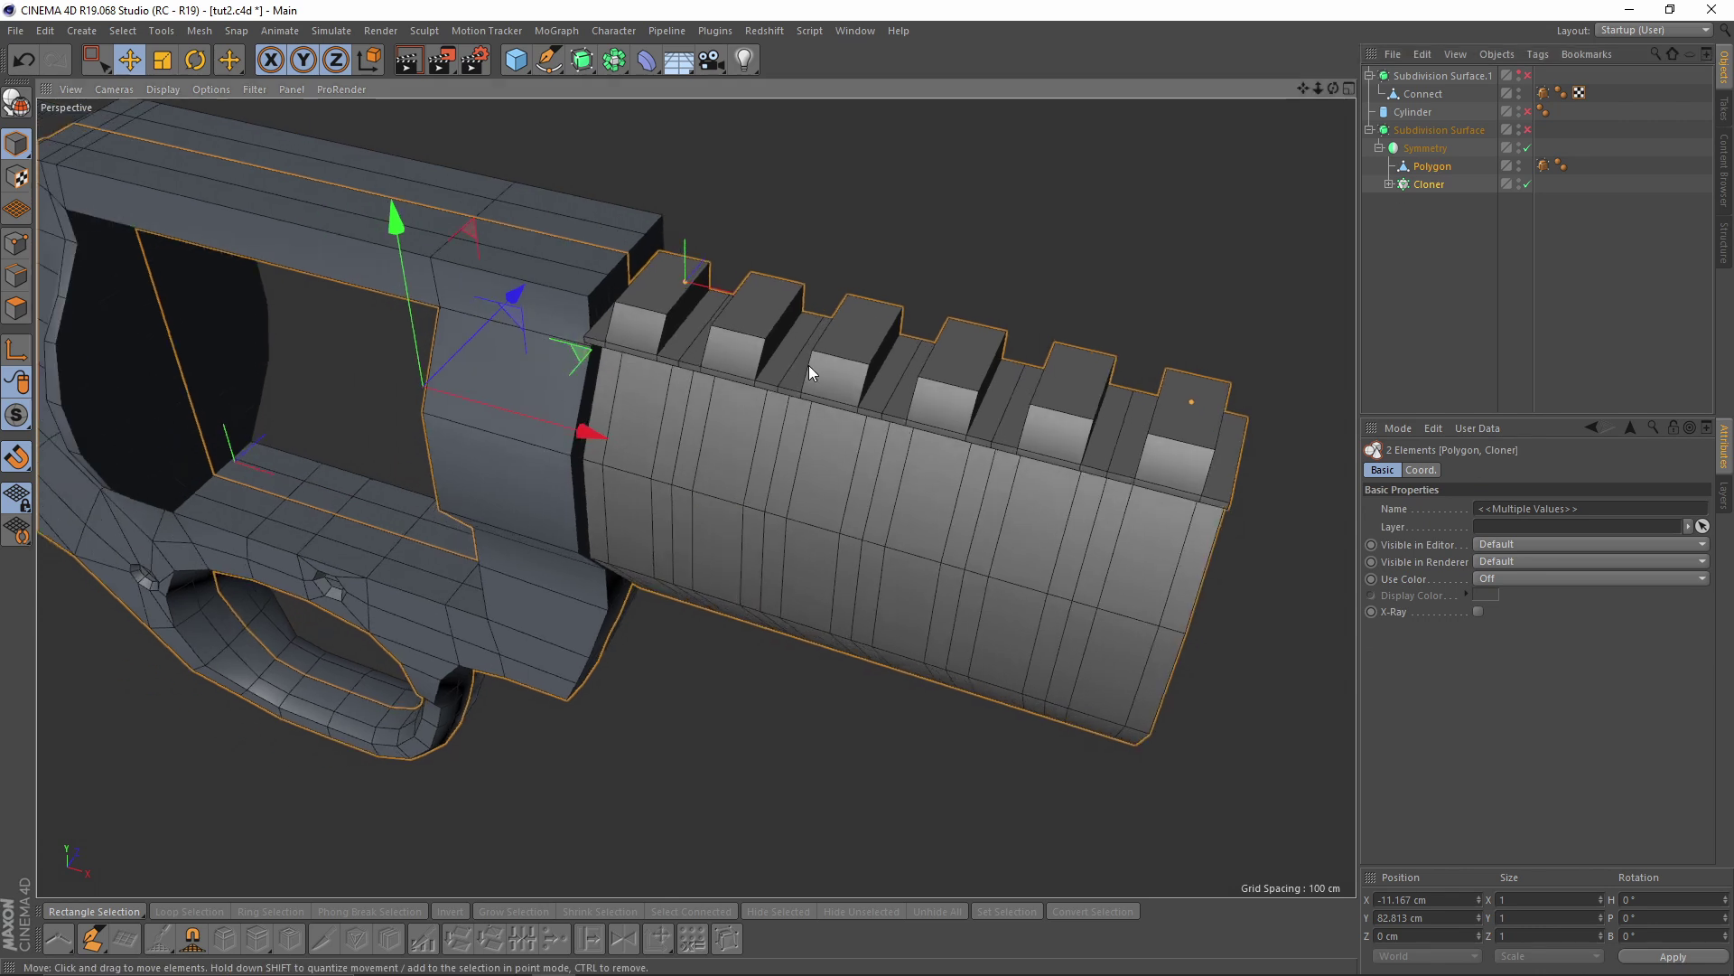
left_click_drag(797, 366, 800, 366, "alt")
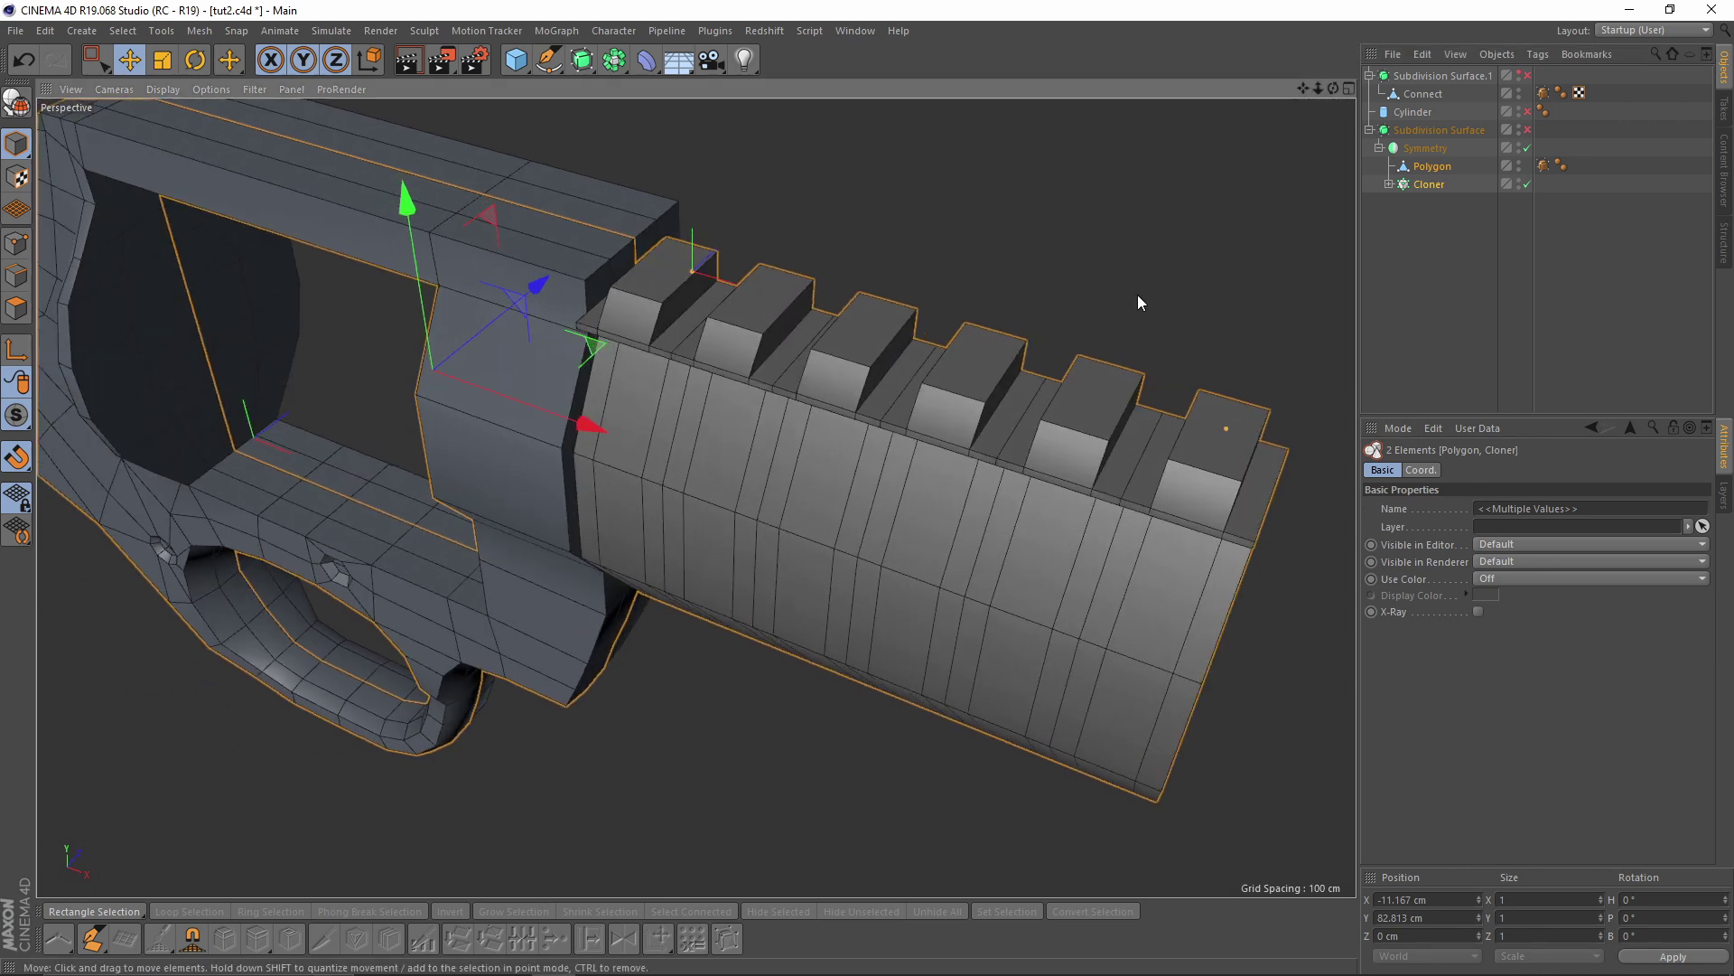
key("alt+g")
left_click(1382, 169)
left_click(1388, 166)
left_click_drag(1018, 393, 1059, 331, "alt")
Wrap the Cloner in a Connect object with welding and convert it to a single editable polygon mesh
left_click(1440, 203)
left_click_drag(790, 384, 949, 436, "alt")
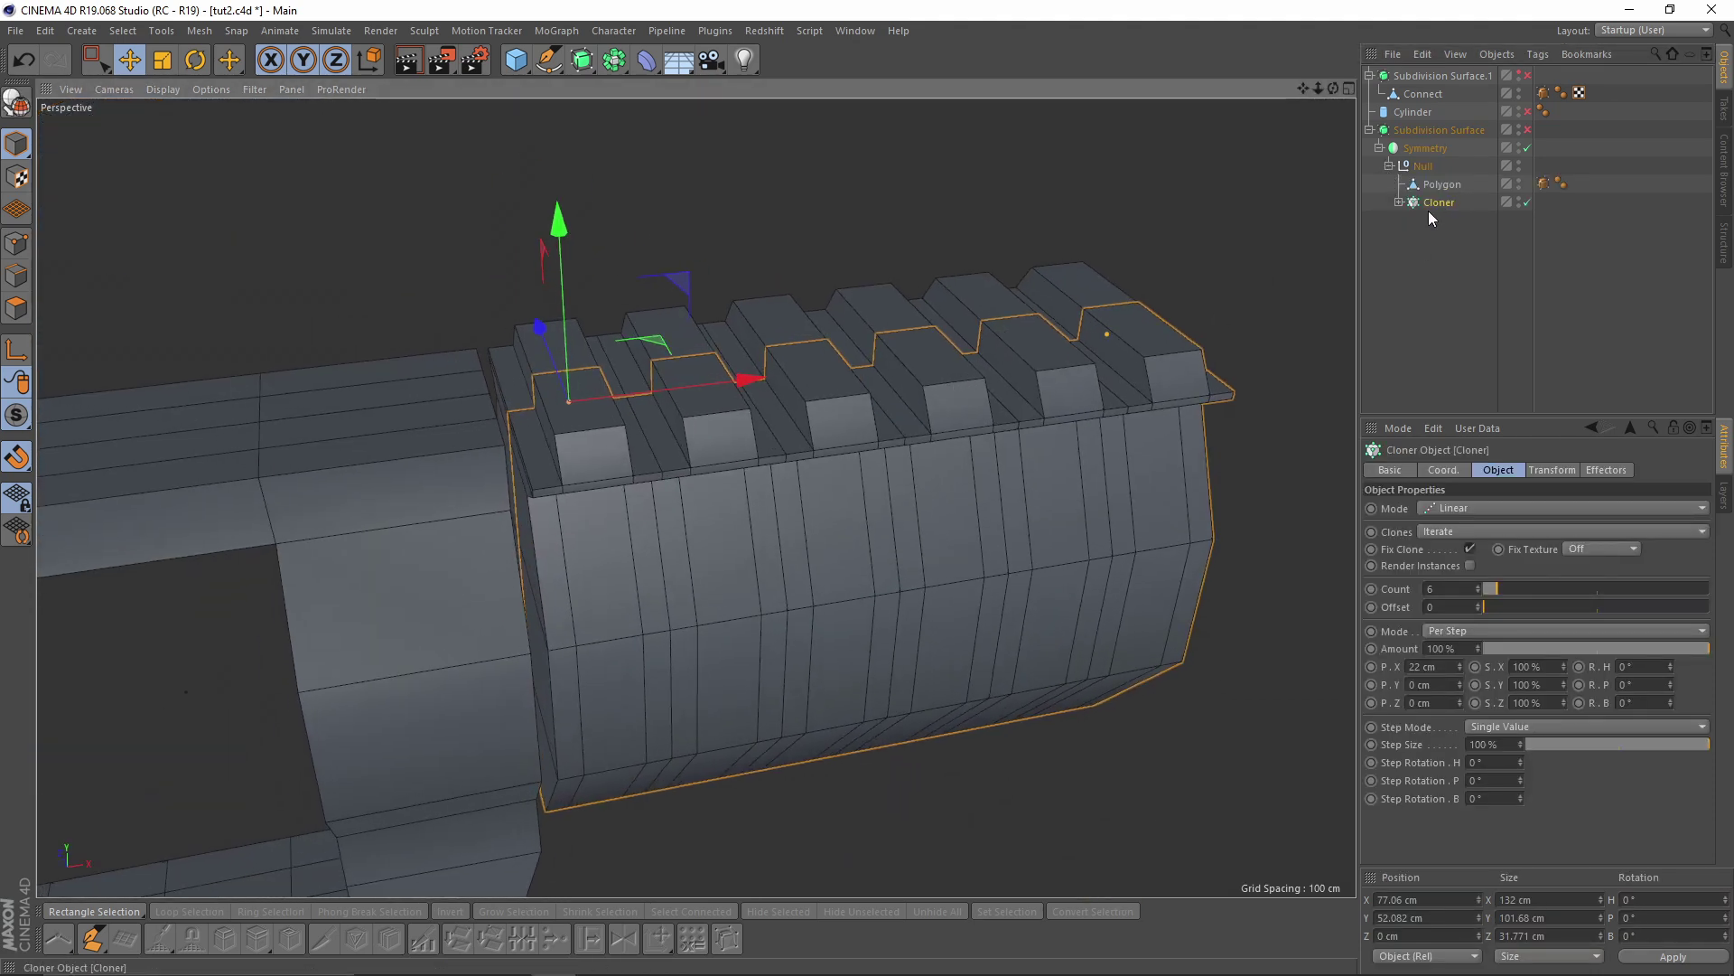
left_click_drag(855, 298, 887, 286, "alt")
middle_click_drag(887, 286, 929, 345, "alt")
left_click_drag(929, 346, 933, 390, "alt")
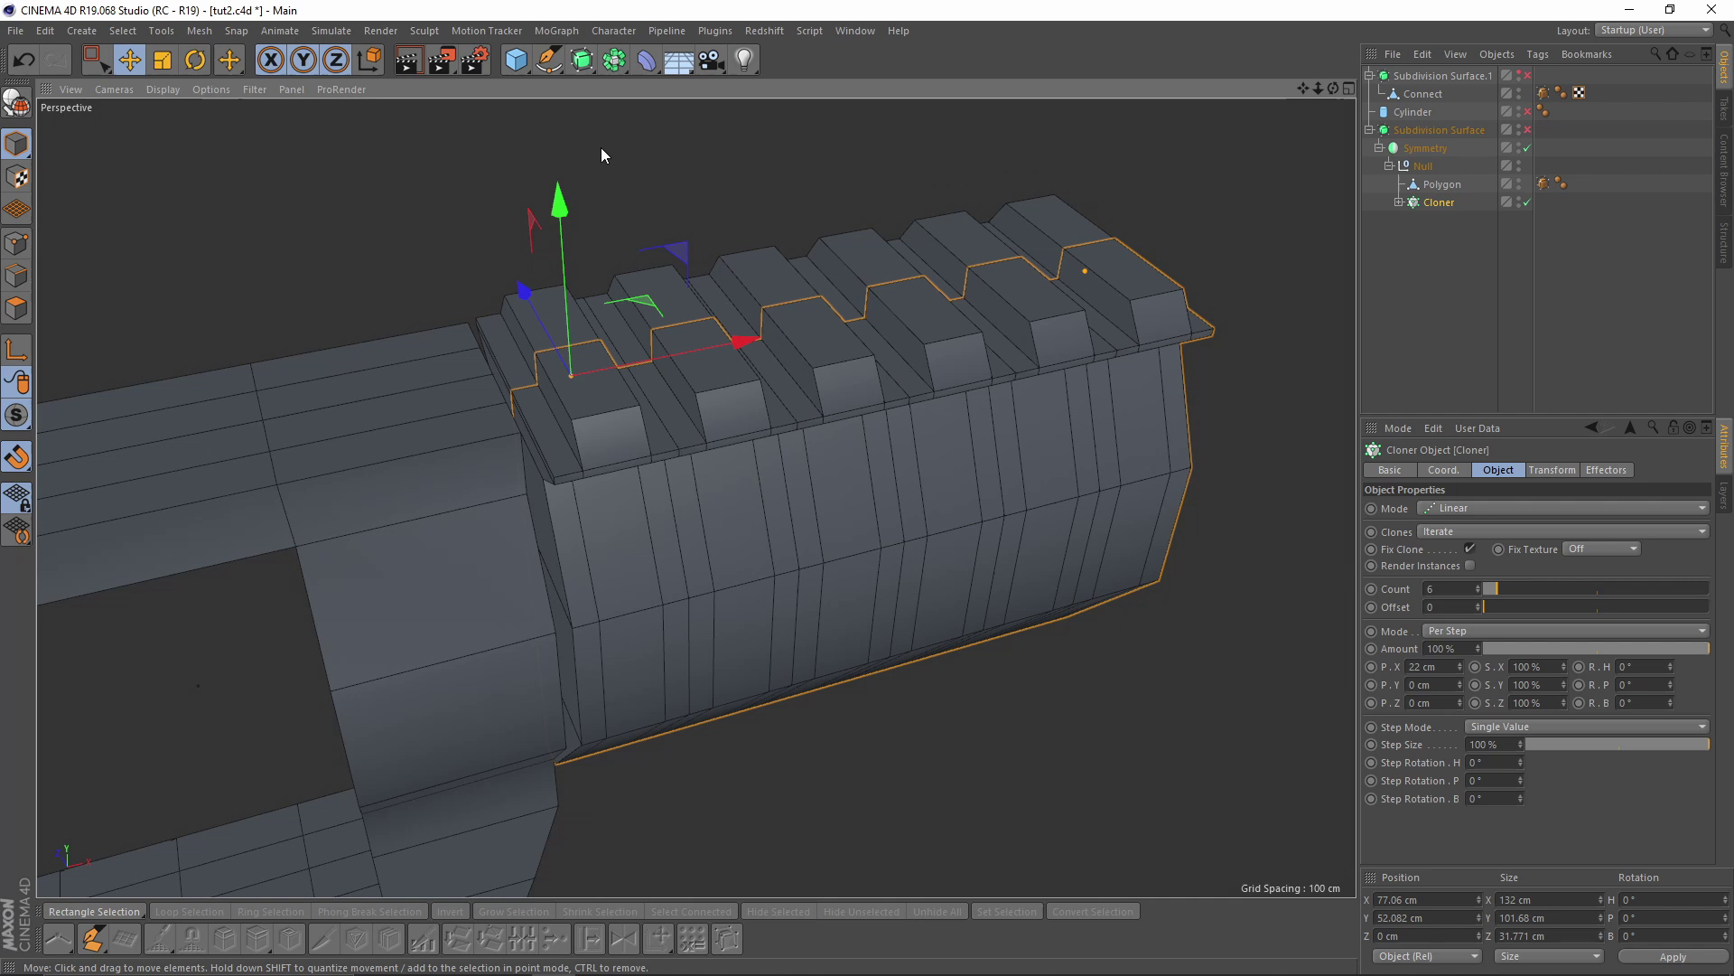
left_click(554, 31)
left_click(555, 13)
left_click_drag(621, 70, 682, 104)
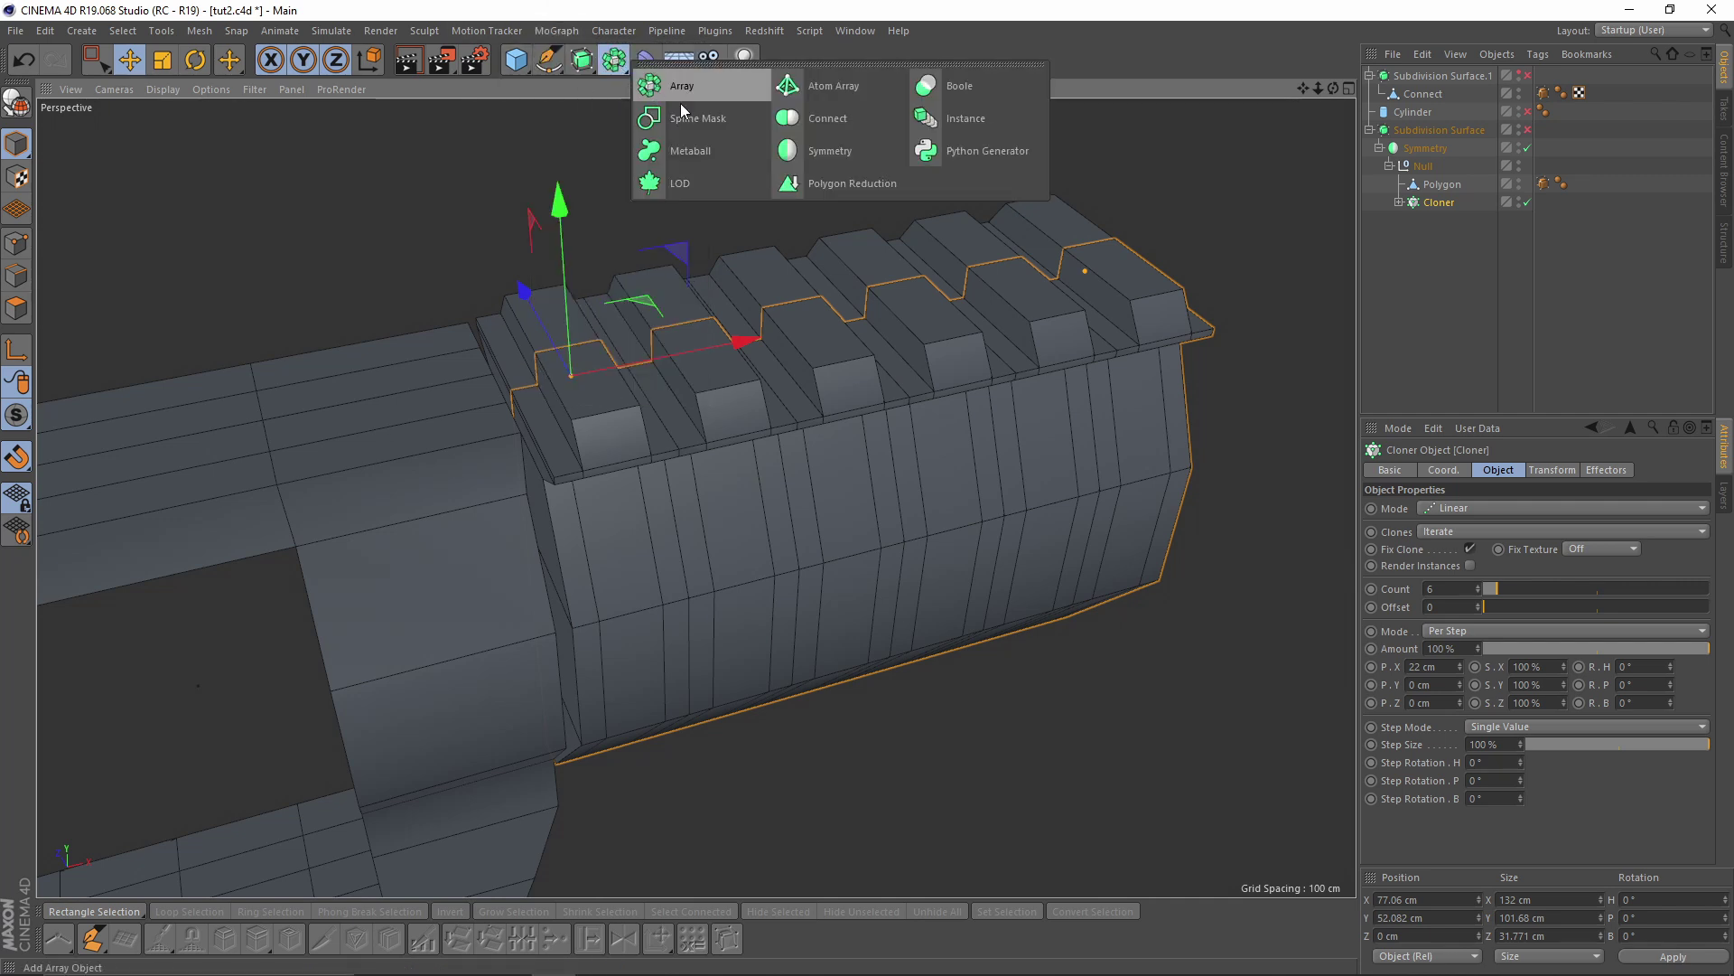
left_click(855, 123, "alt")
left_click_drag(922, 334, 1070, 341, "alt")
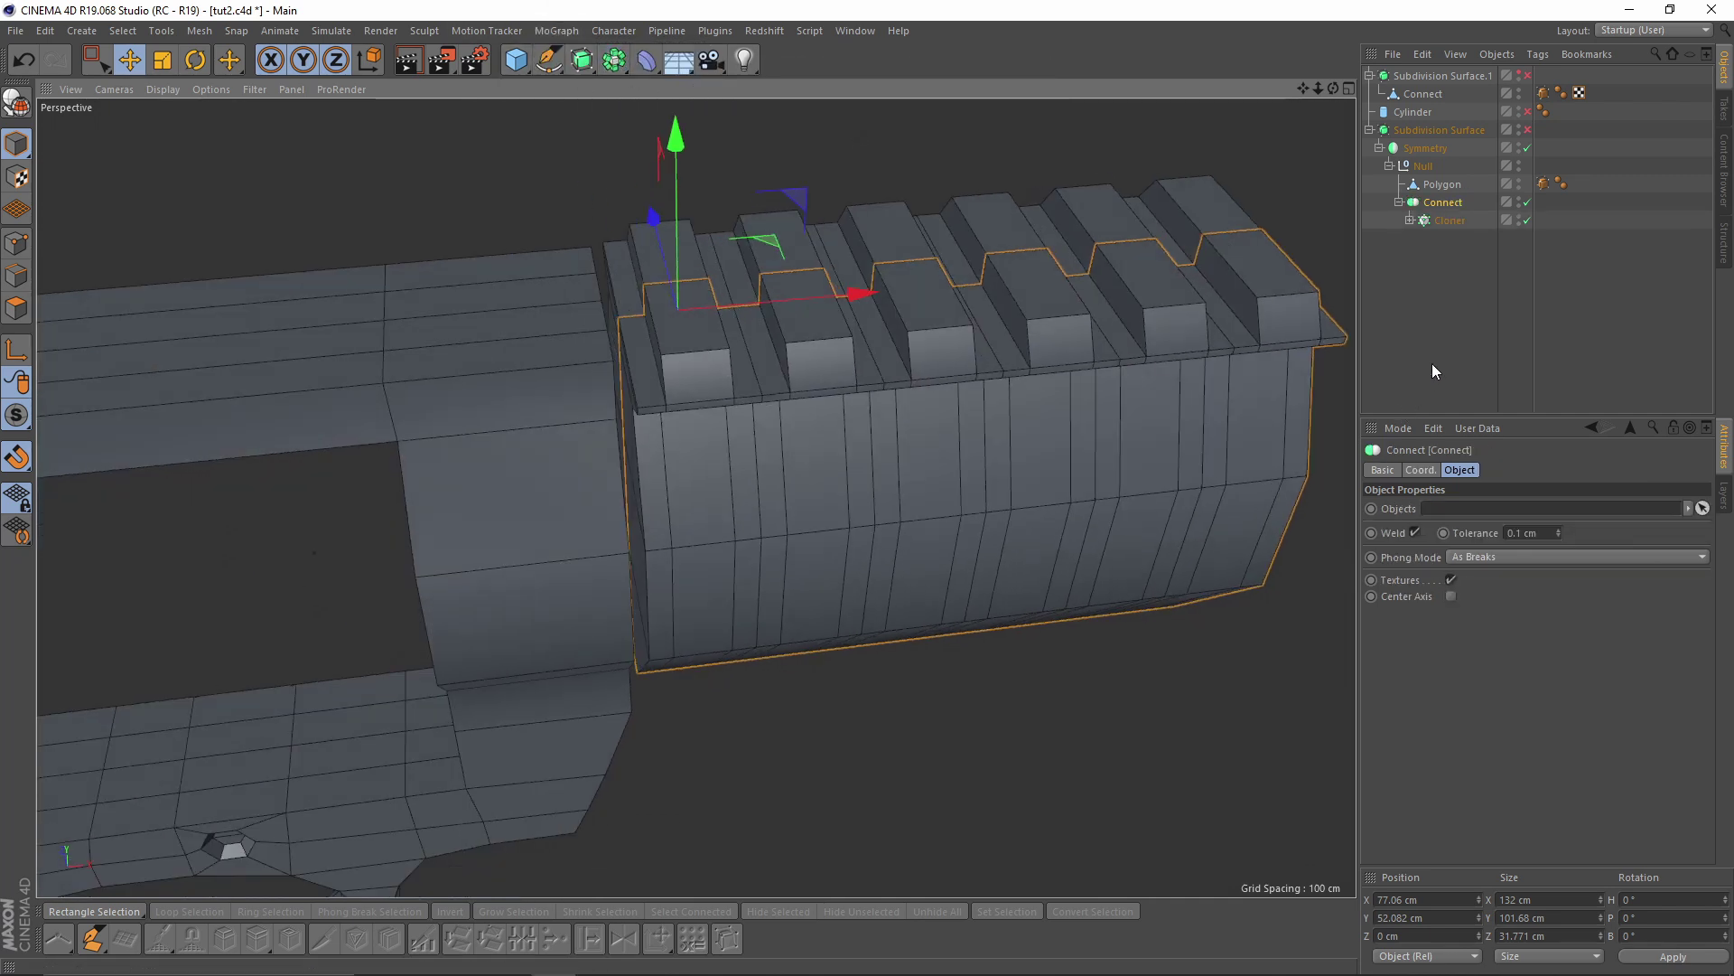
key("c")
left_click_drag(1321, 332, 718, 268, "alt")
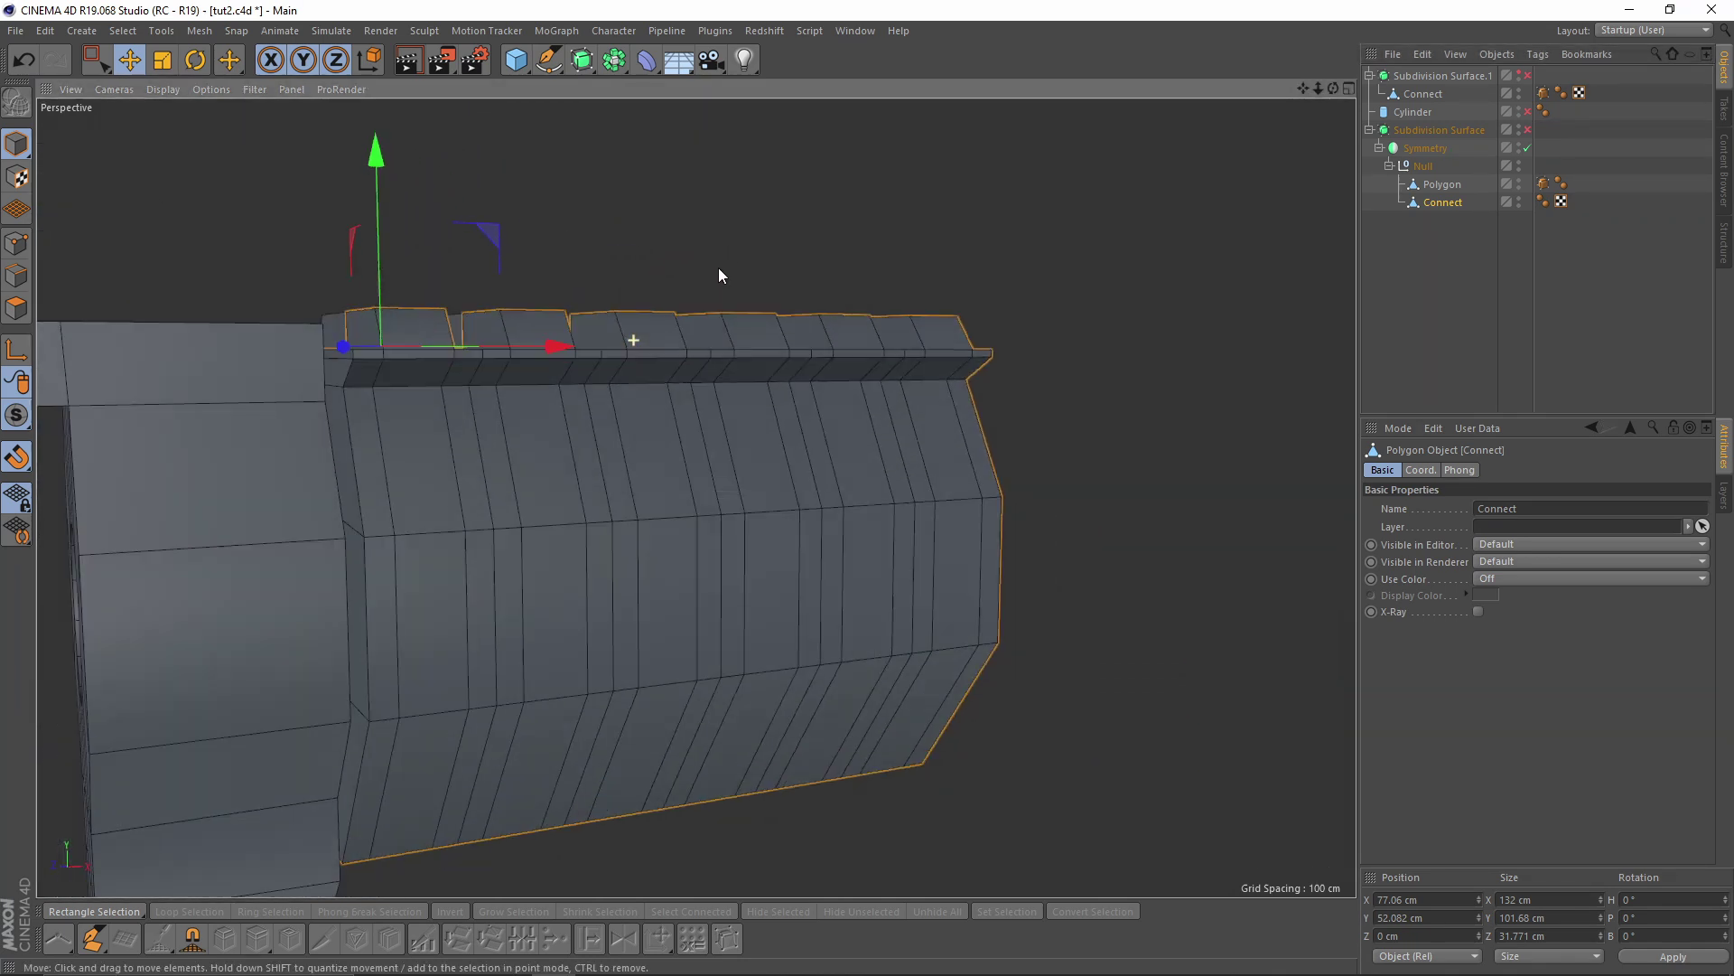
Shift the 26 points at the barrel's muzzle end along X to about 122.9 cm to match the reference's light patch
middle_click(718, 268)
middle_click(917, 502)
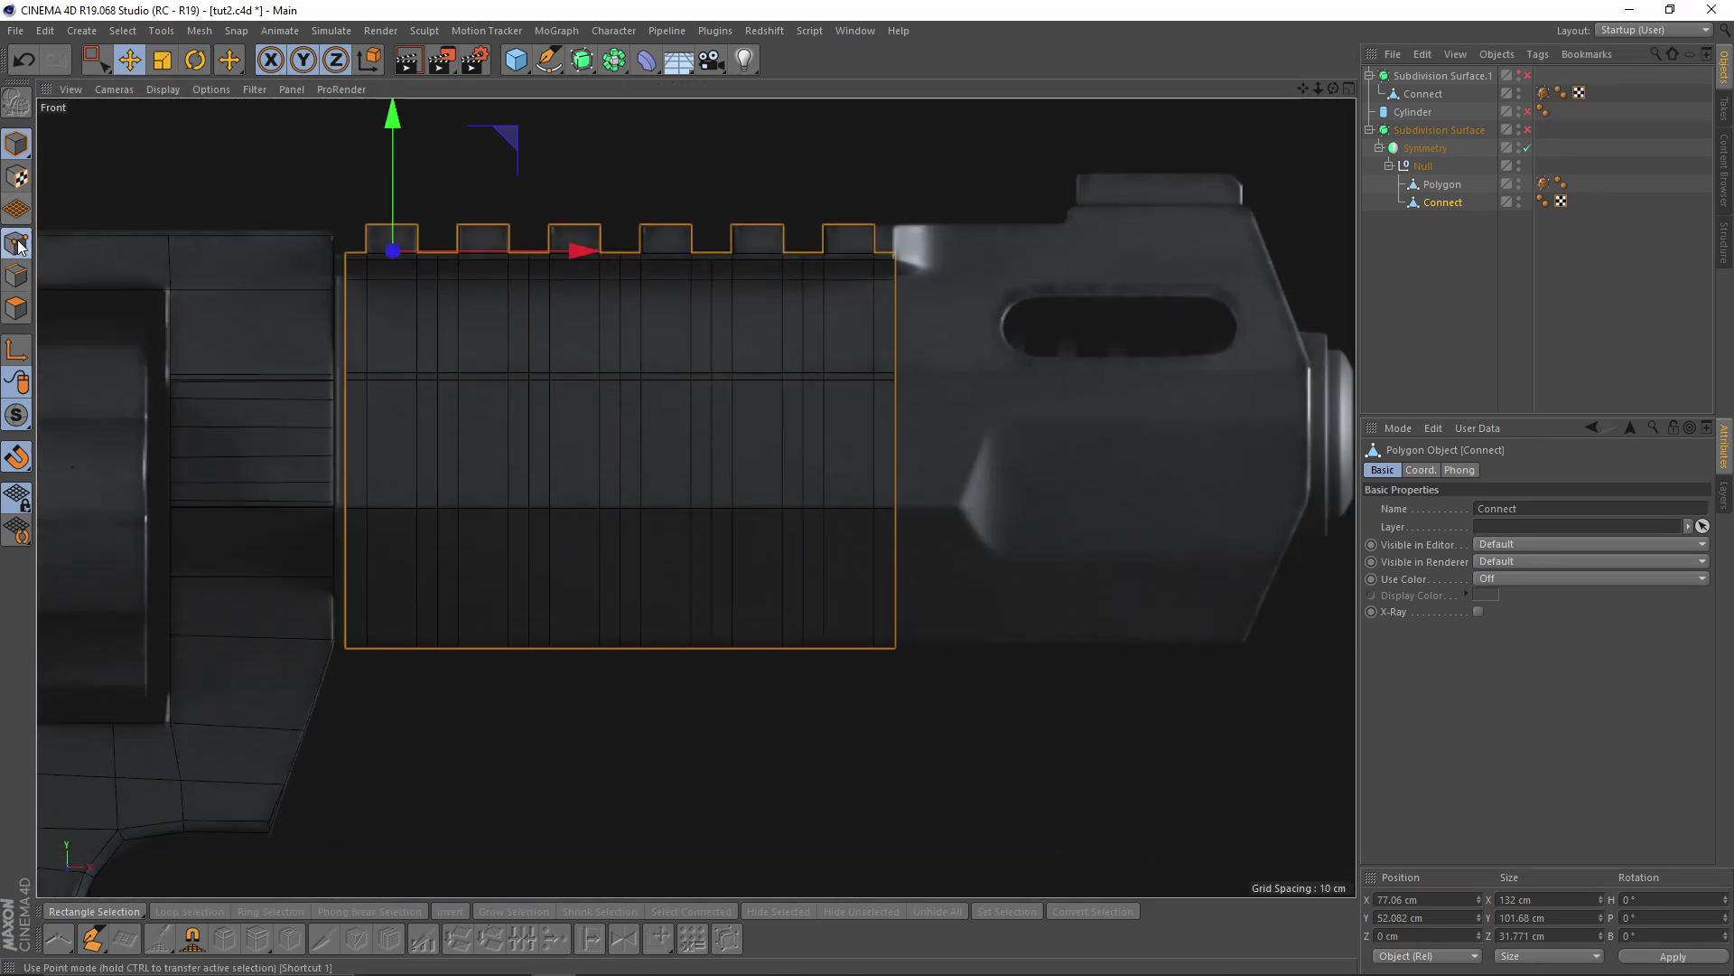
left_click(21, 246)
scroll(948, 231, "up", 5)
scroll(827, 235, "down", 5)
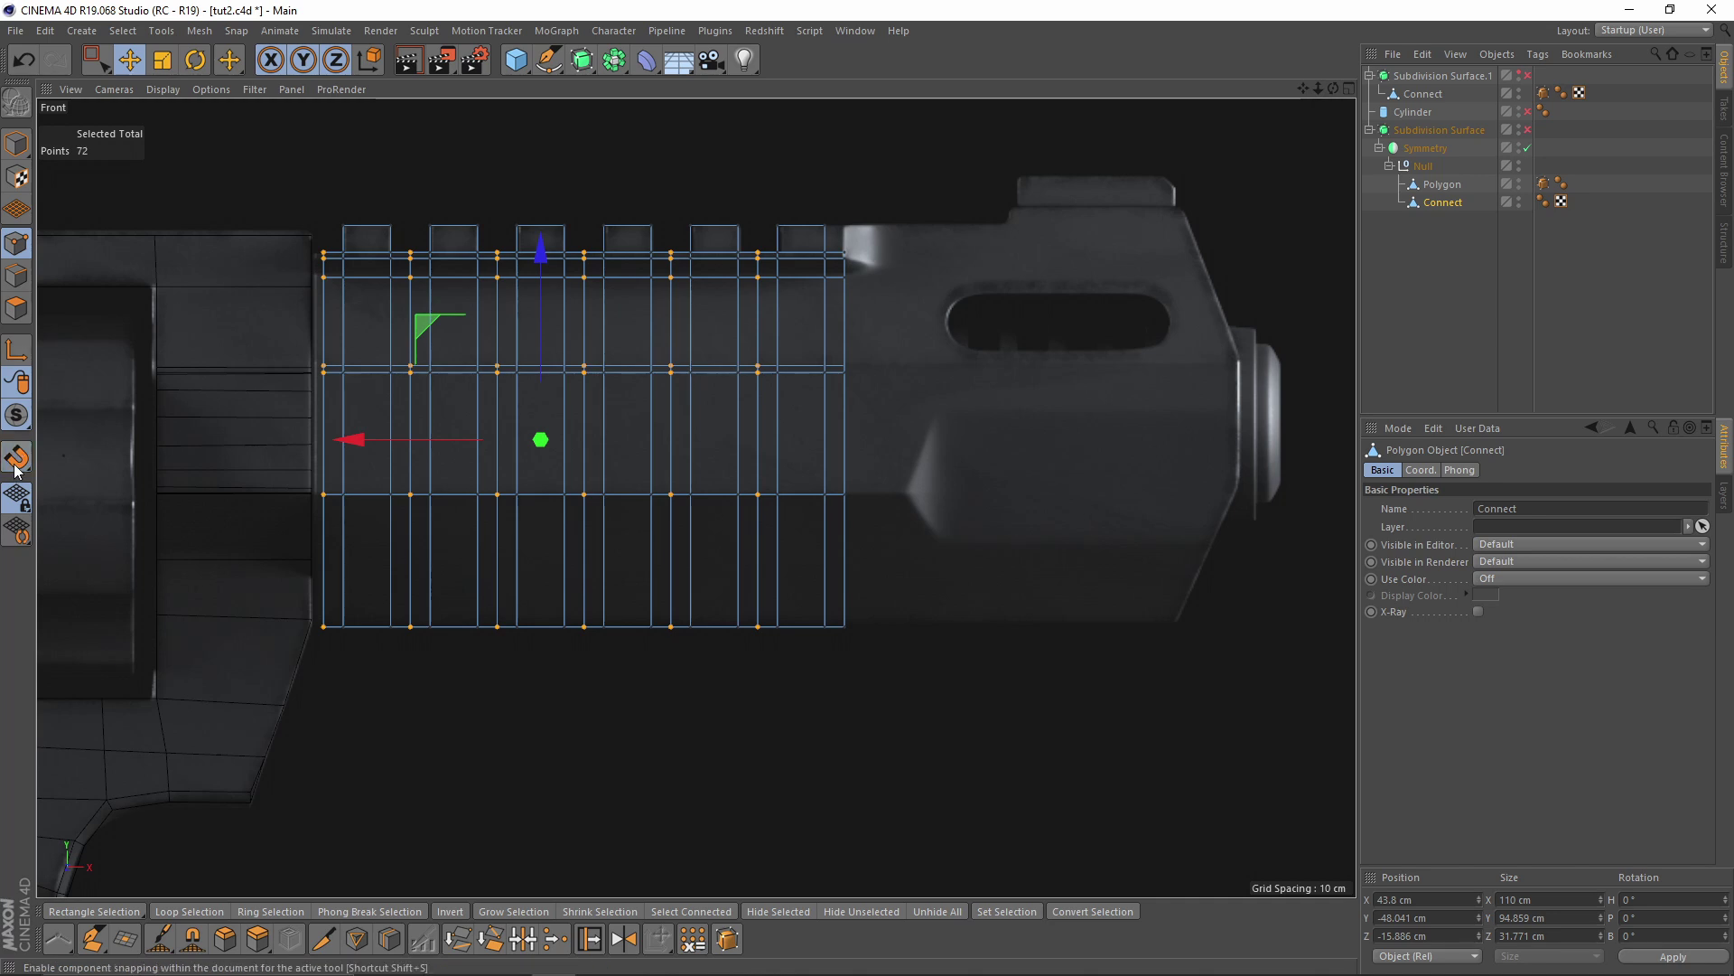
middle_click_drag(842, 279, 685, 274, "alt")
scroll(686, 274, "up", 3)
key("space")
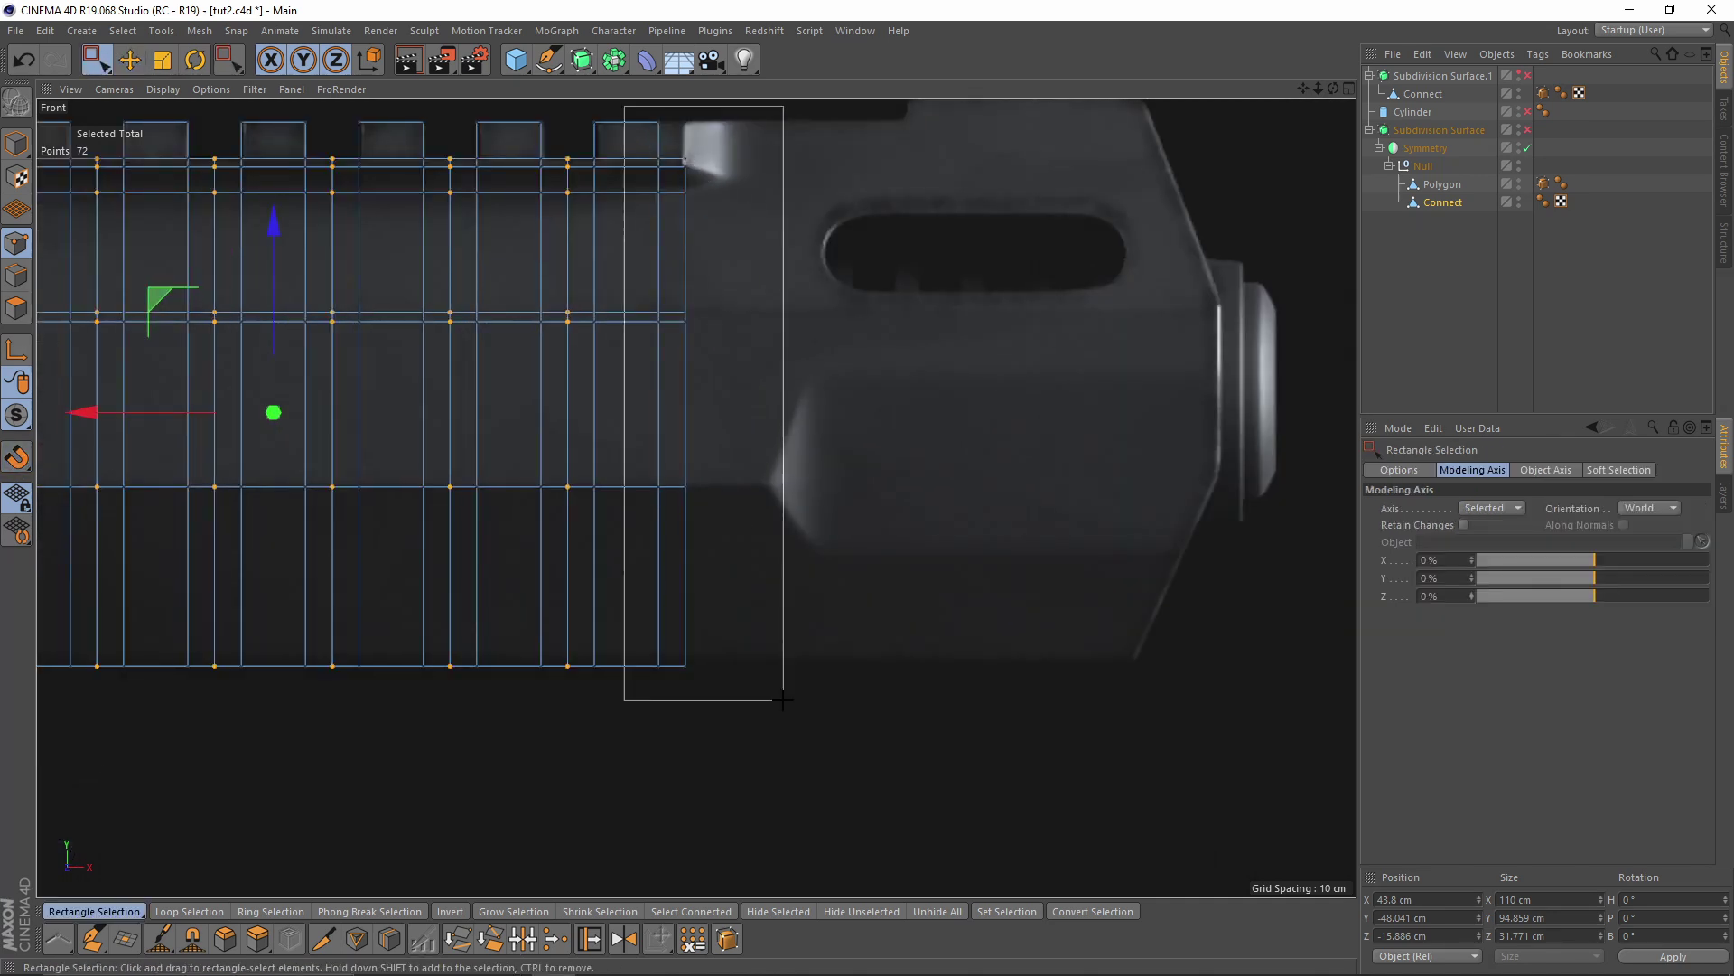
left_click_drag(783, 700, 784, 701)
middle_click_drag(588, 424, 552, 572, "alt")
left_click_drag(468, 542, 487, 549)
scroll(657, 307, "up", 4)
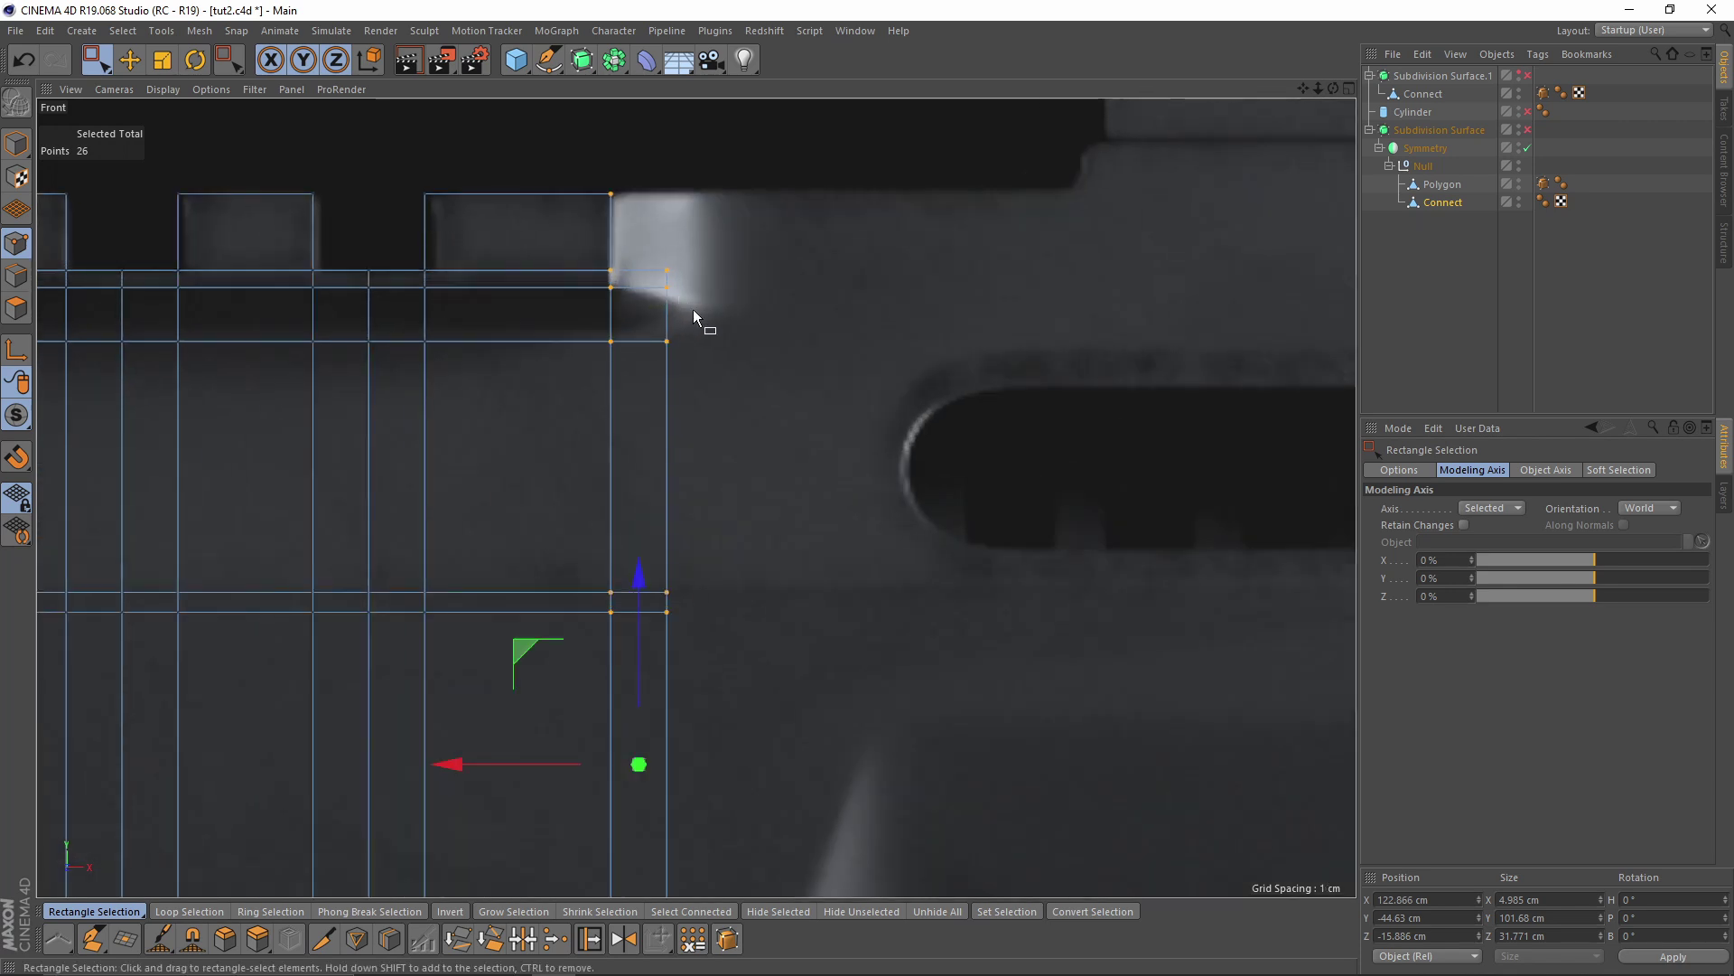
Check the divider and end faces inside the connected barrel, and undo back to the live Cloner
middle_click(693, 316)
middle_click(379, 403)
left_click_drag(380, 403, 398, 361, "alt")
left_click(16, 304)
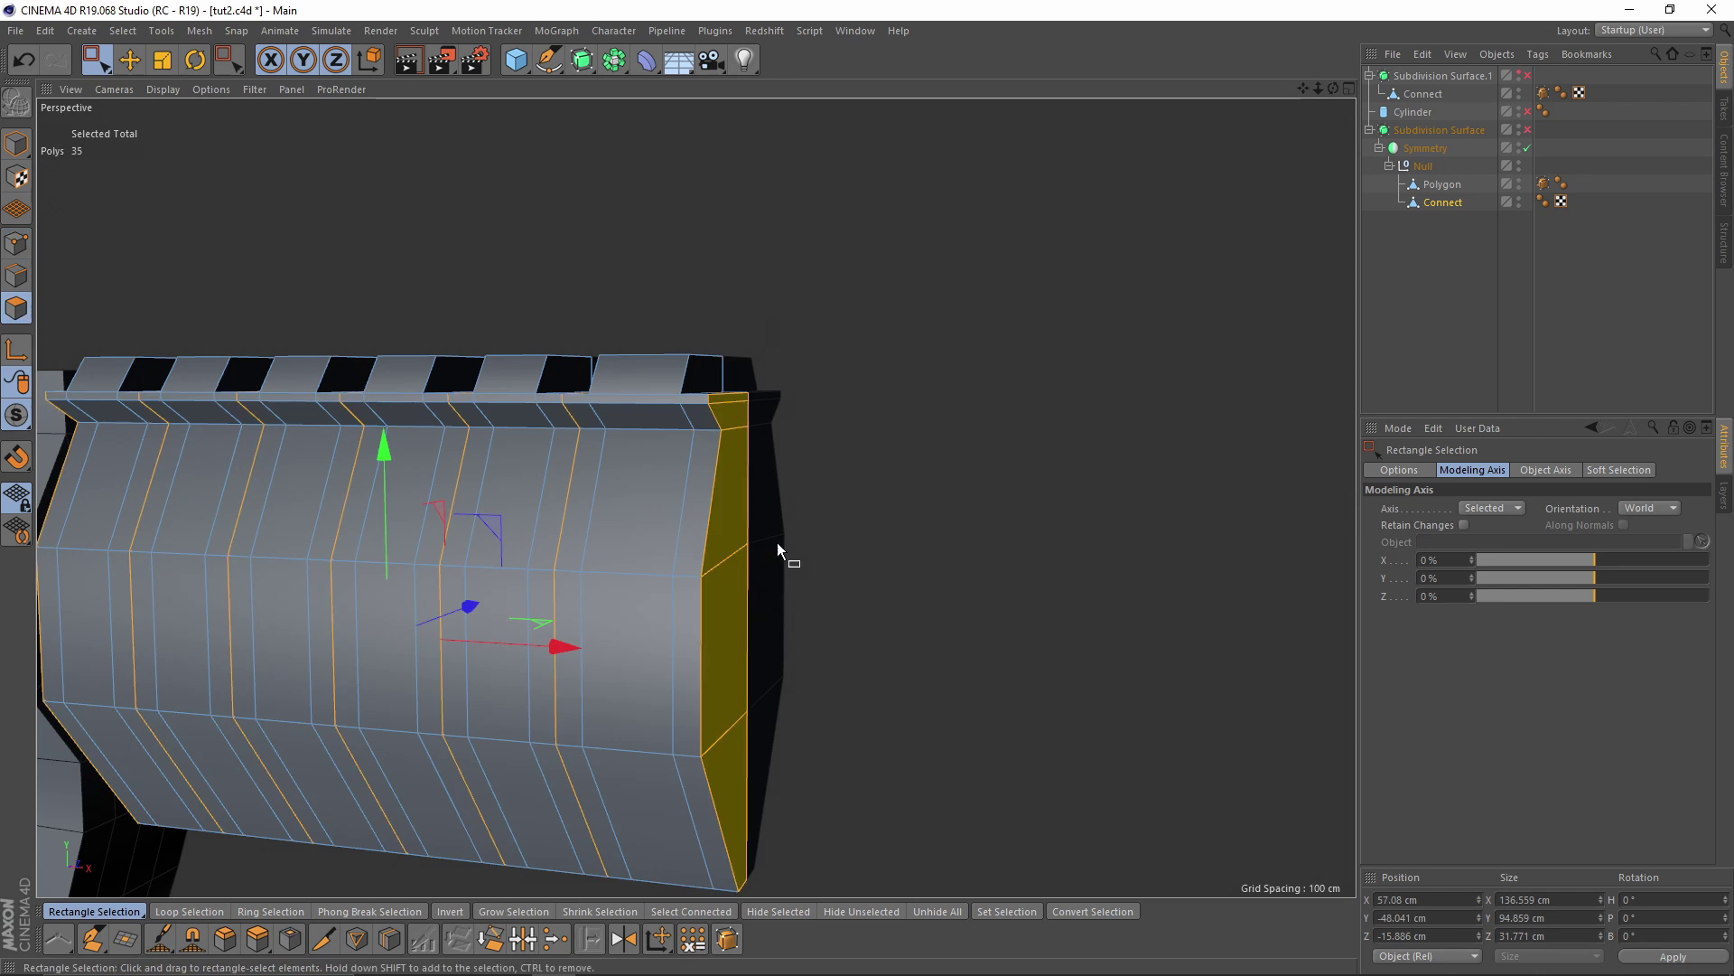
middle_click_drag(779, 548, 847, 470, "alt")
scroll(691, 391, "up", 6)
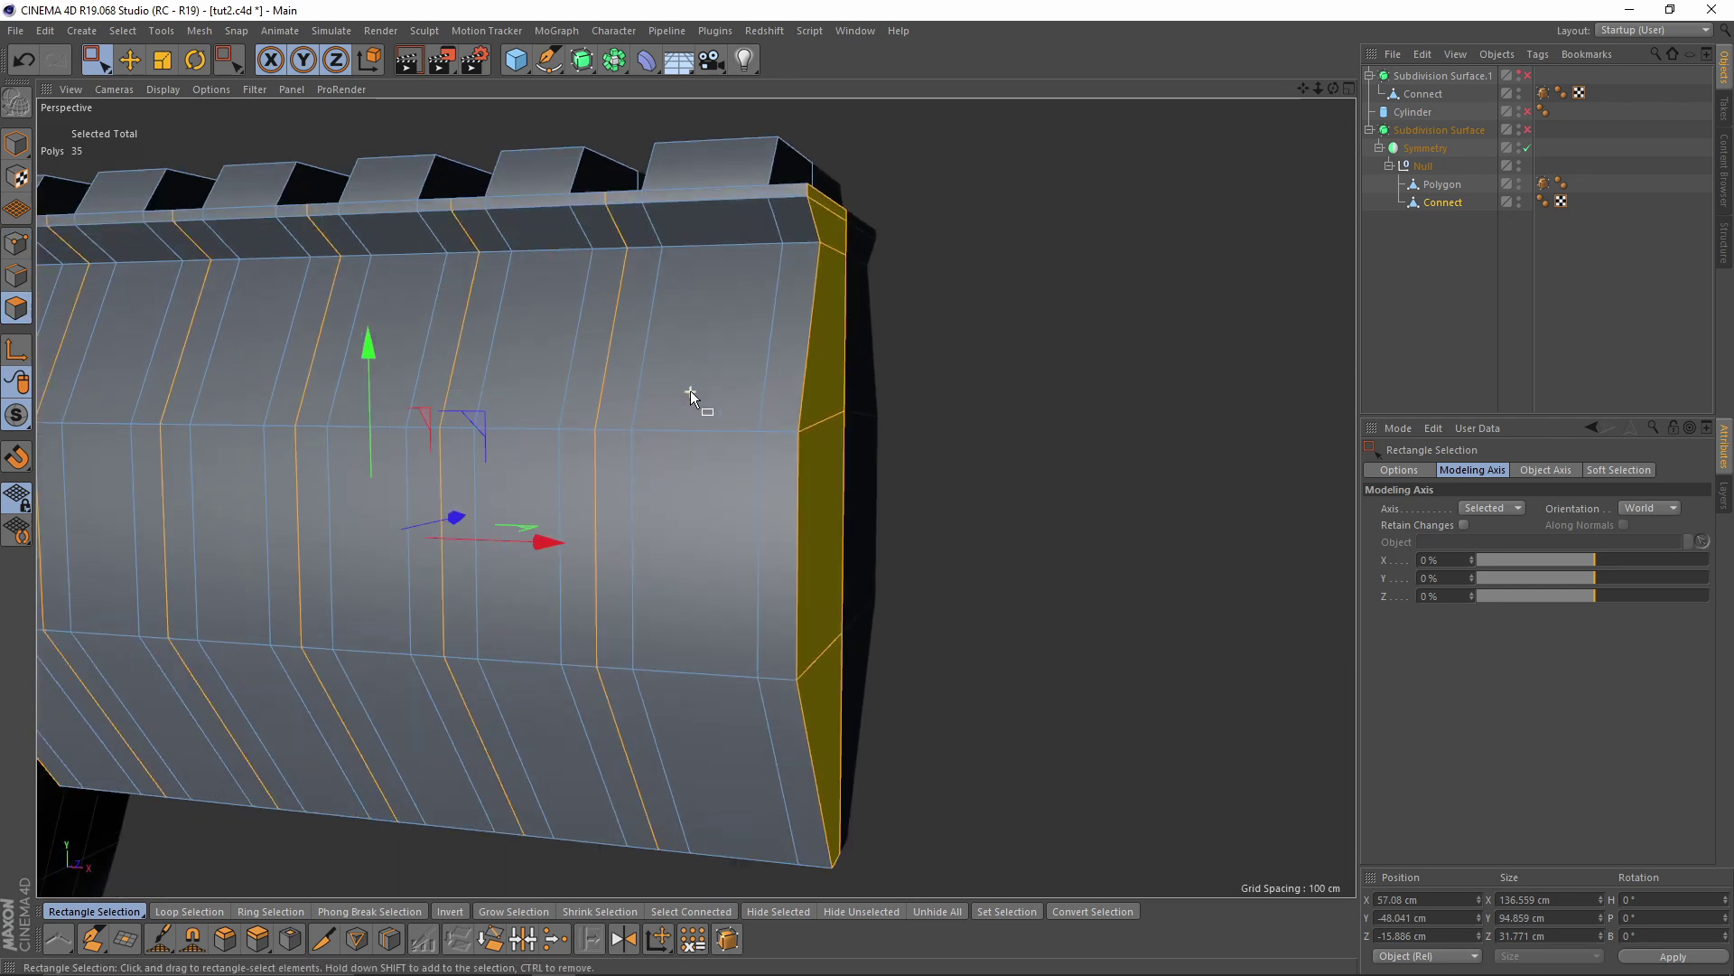
left_click_drag(672, 433, 448, 543, "alt")
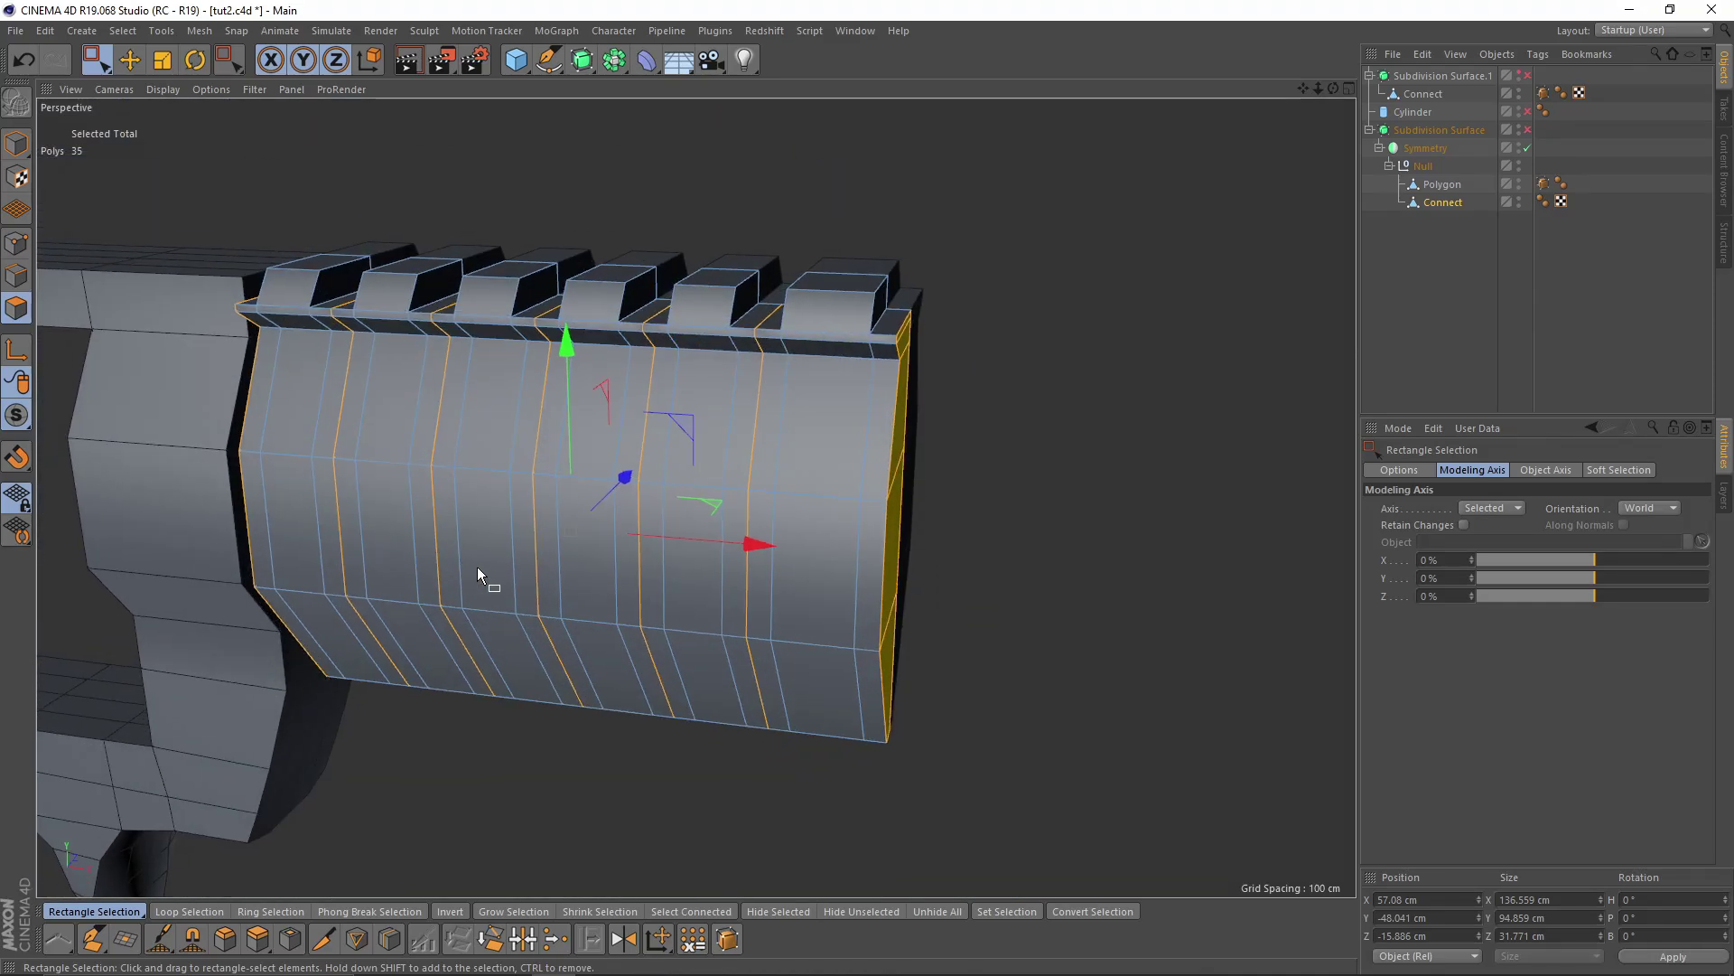
left_click_drag(758, 544, 629, 463, "alt")
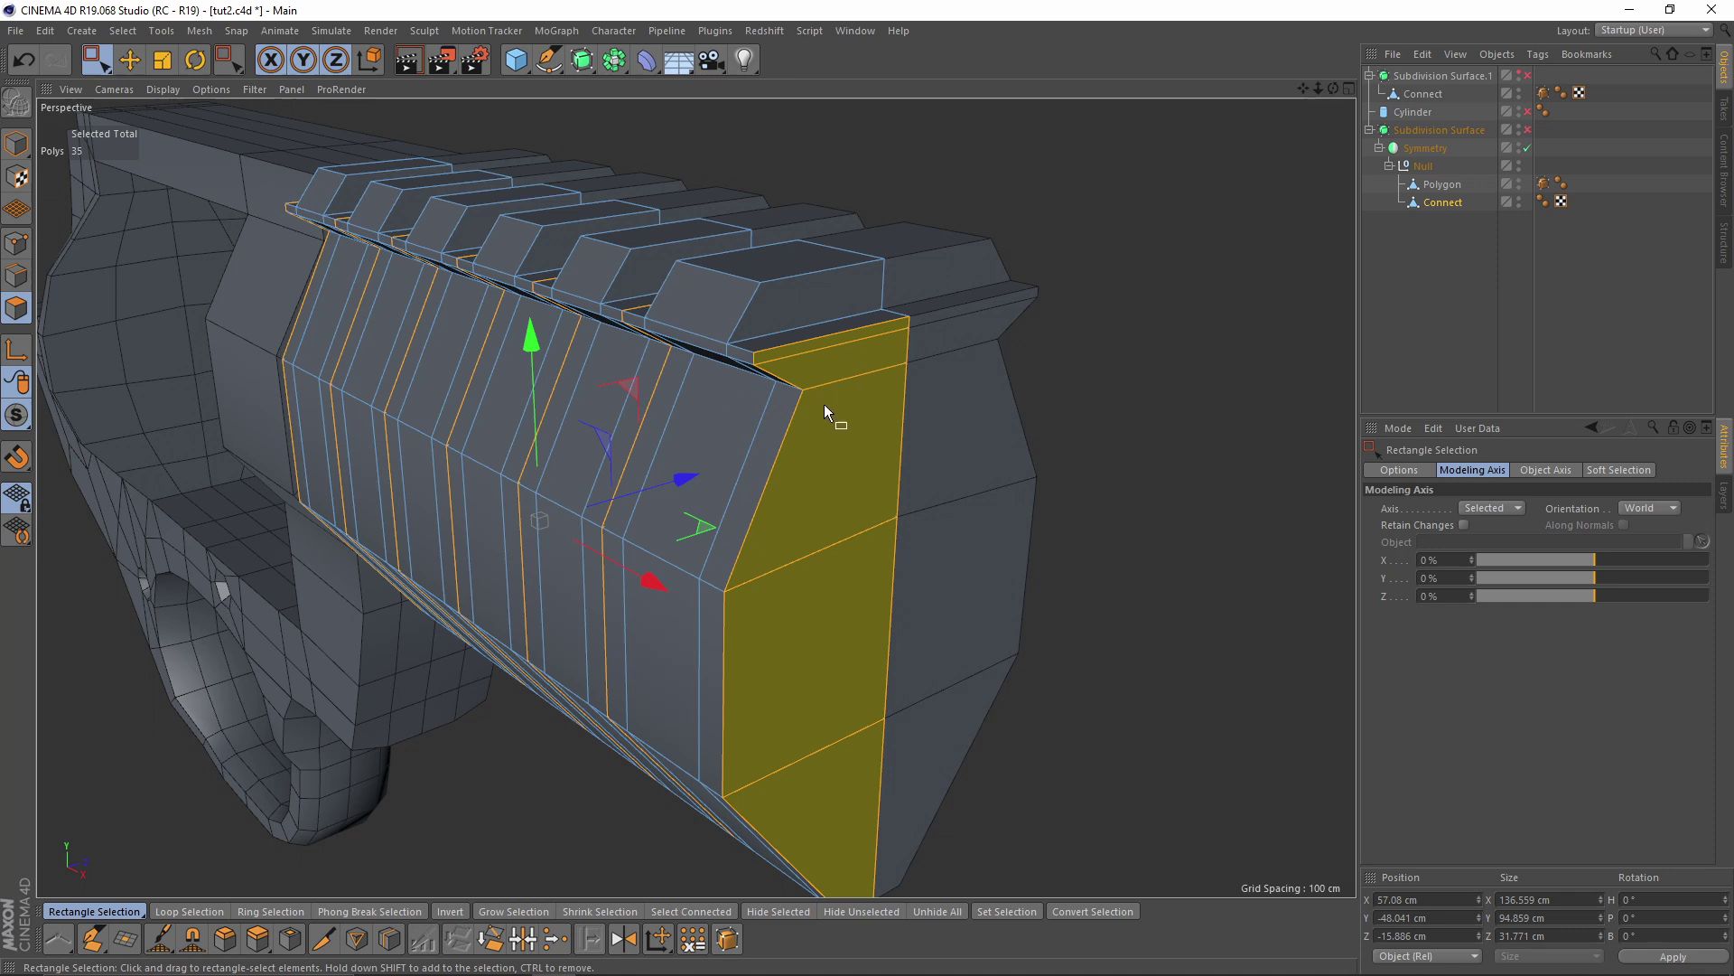
left_click(18, 59)
left_click(18, 59)
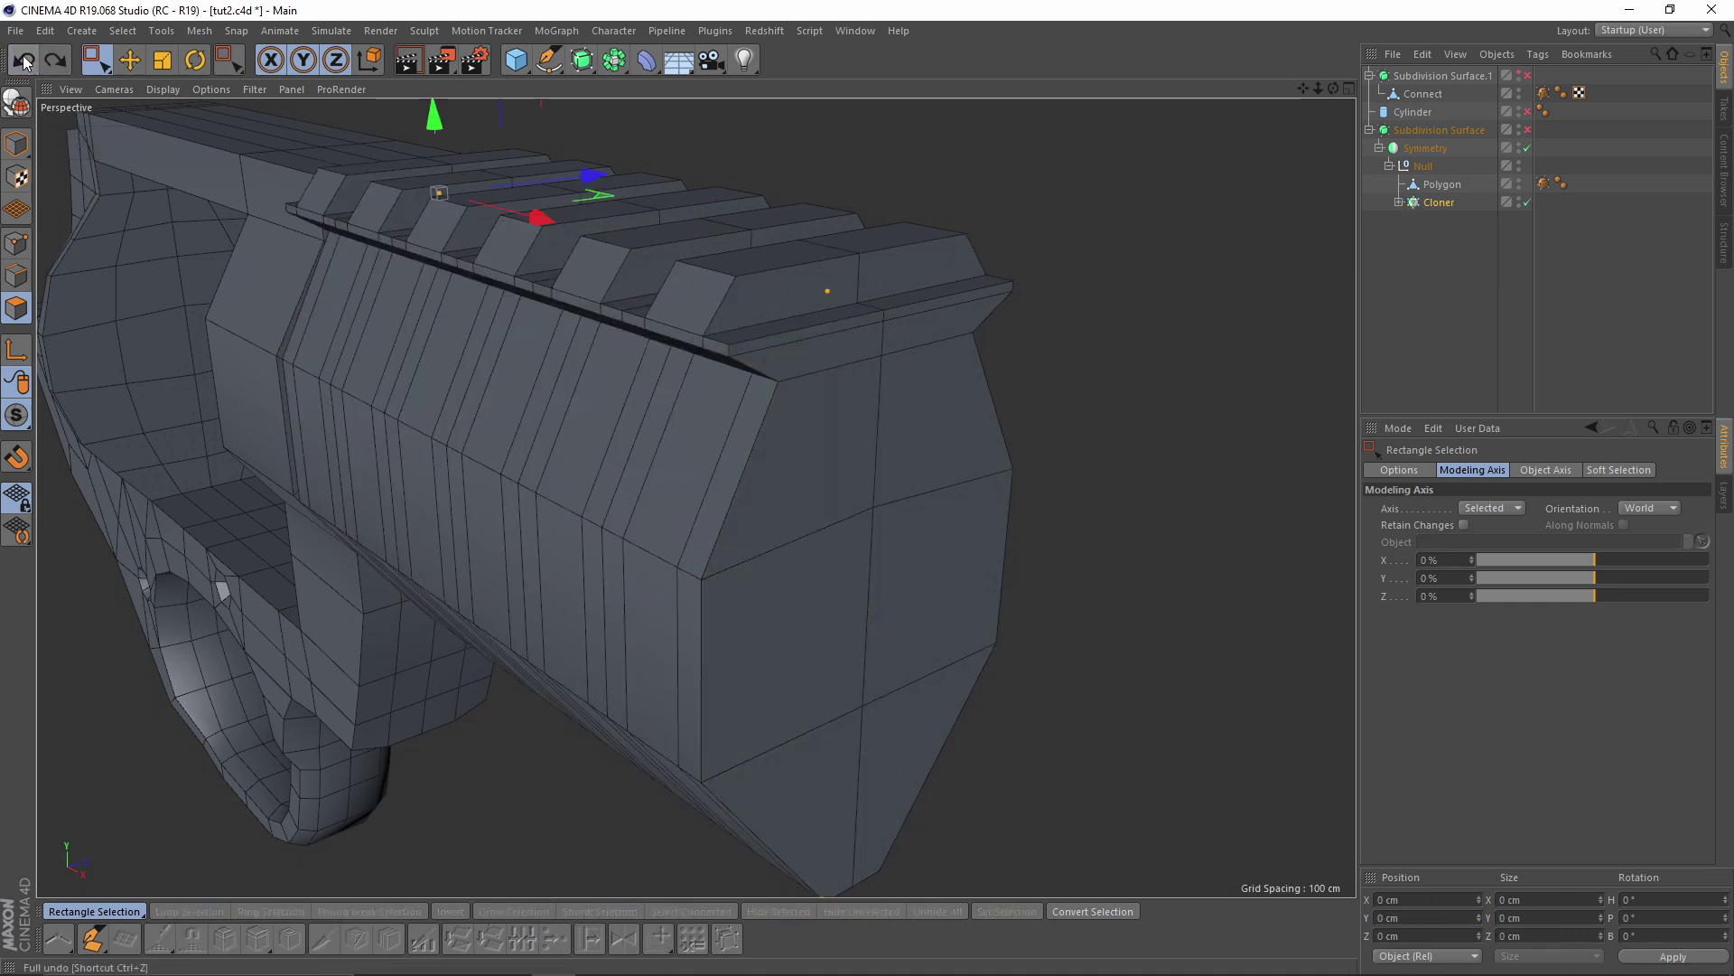
Disable the Cloner and delete the two side cap faces of the source Cube strip
left_click(1527, 202)
left_click(1455, 219)
left_click_drag(434, 358, 619, 271, "alt")
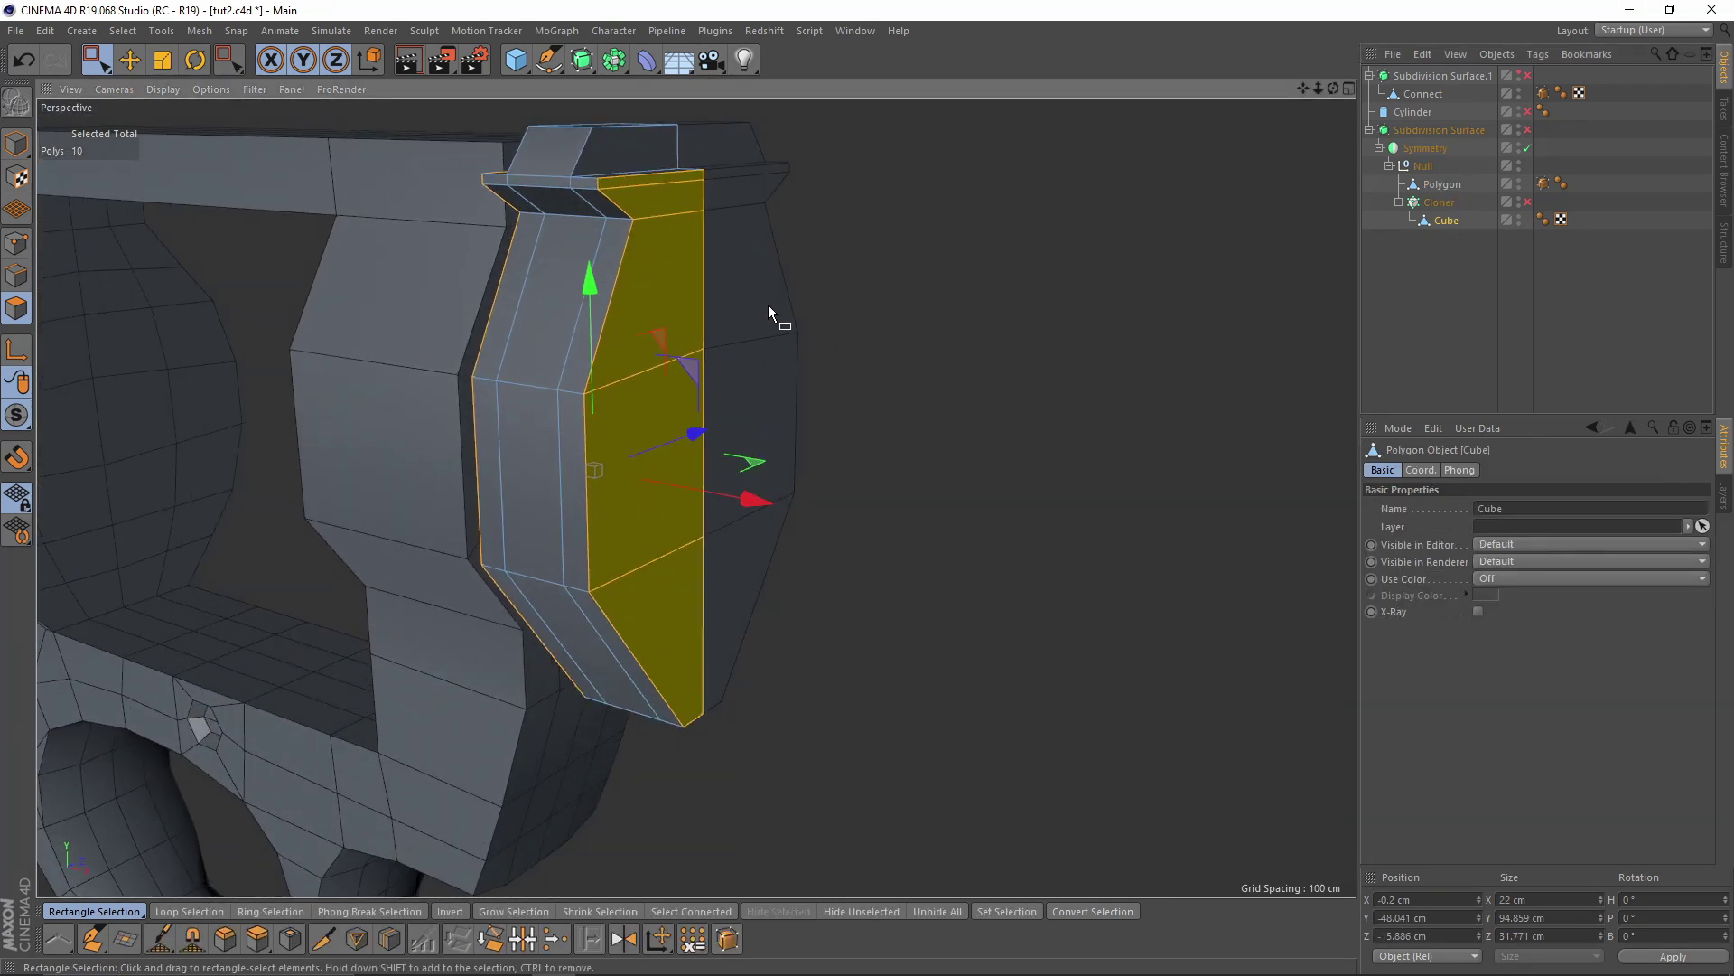
key("Delete")
left_click_drag(704, 226, 657, 225, "alt")
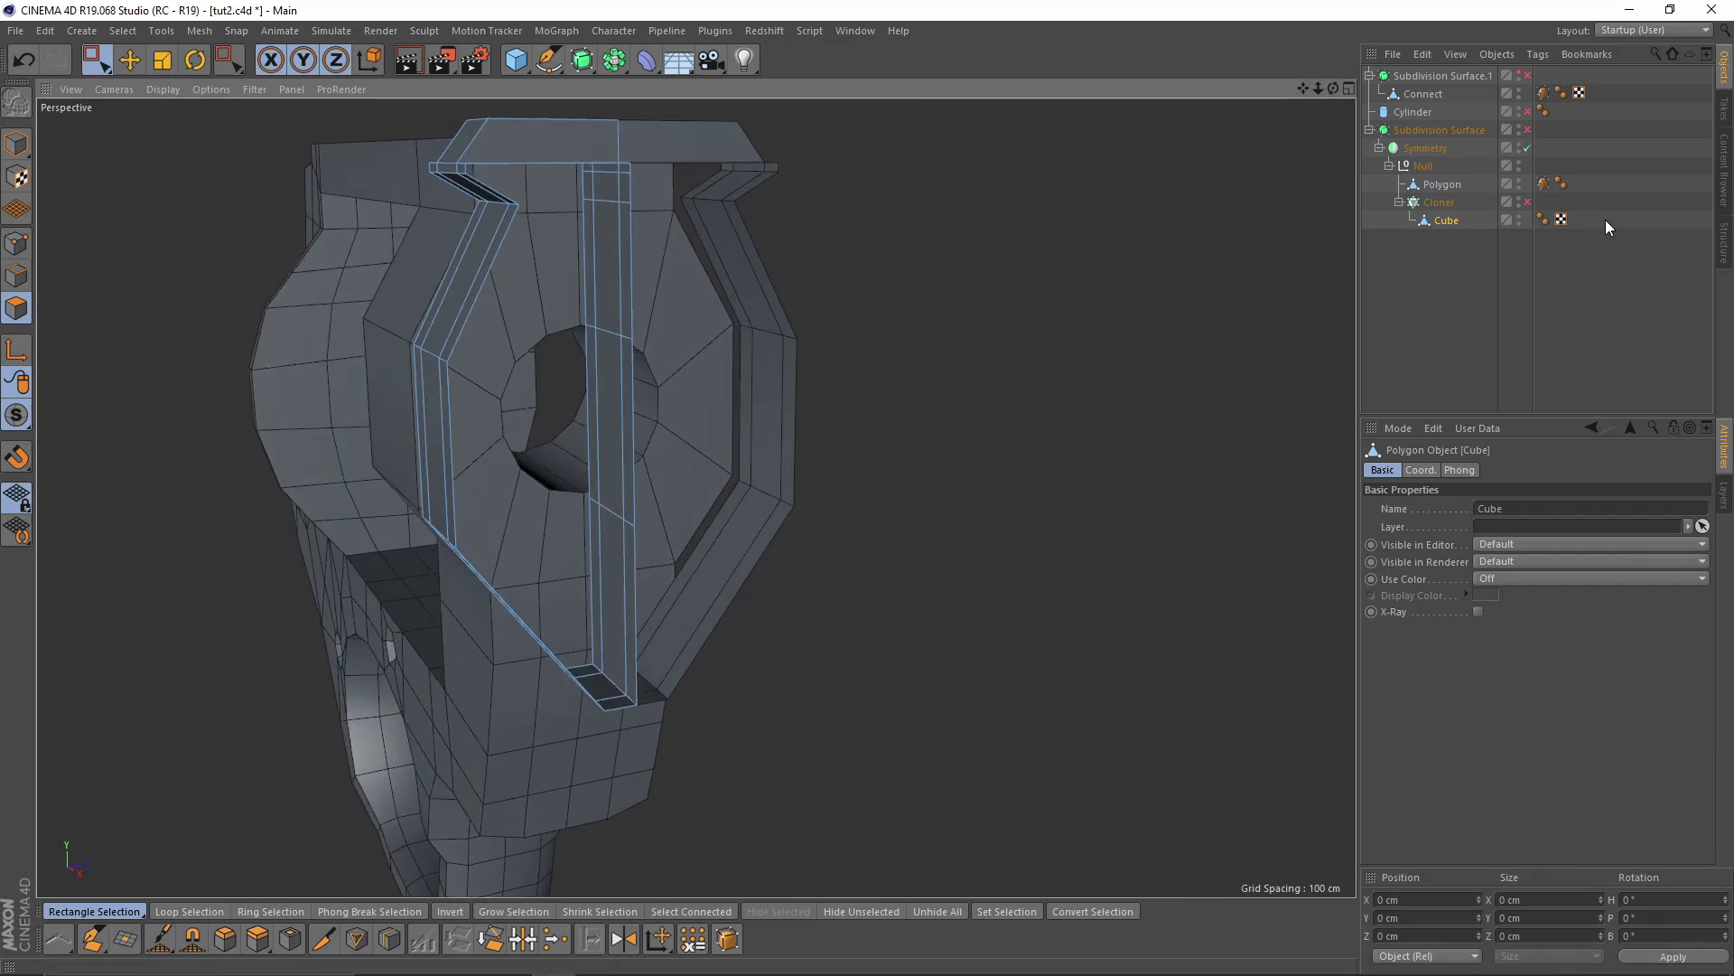
Delete the Cube strip's remaining inner faces along the symmetry plane, selecting them in the top view
middle_click(607, 253)
scroll(874, 294, "down", 3)
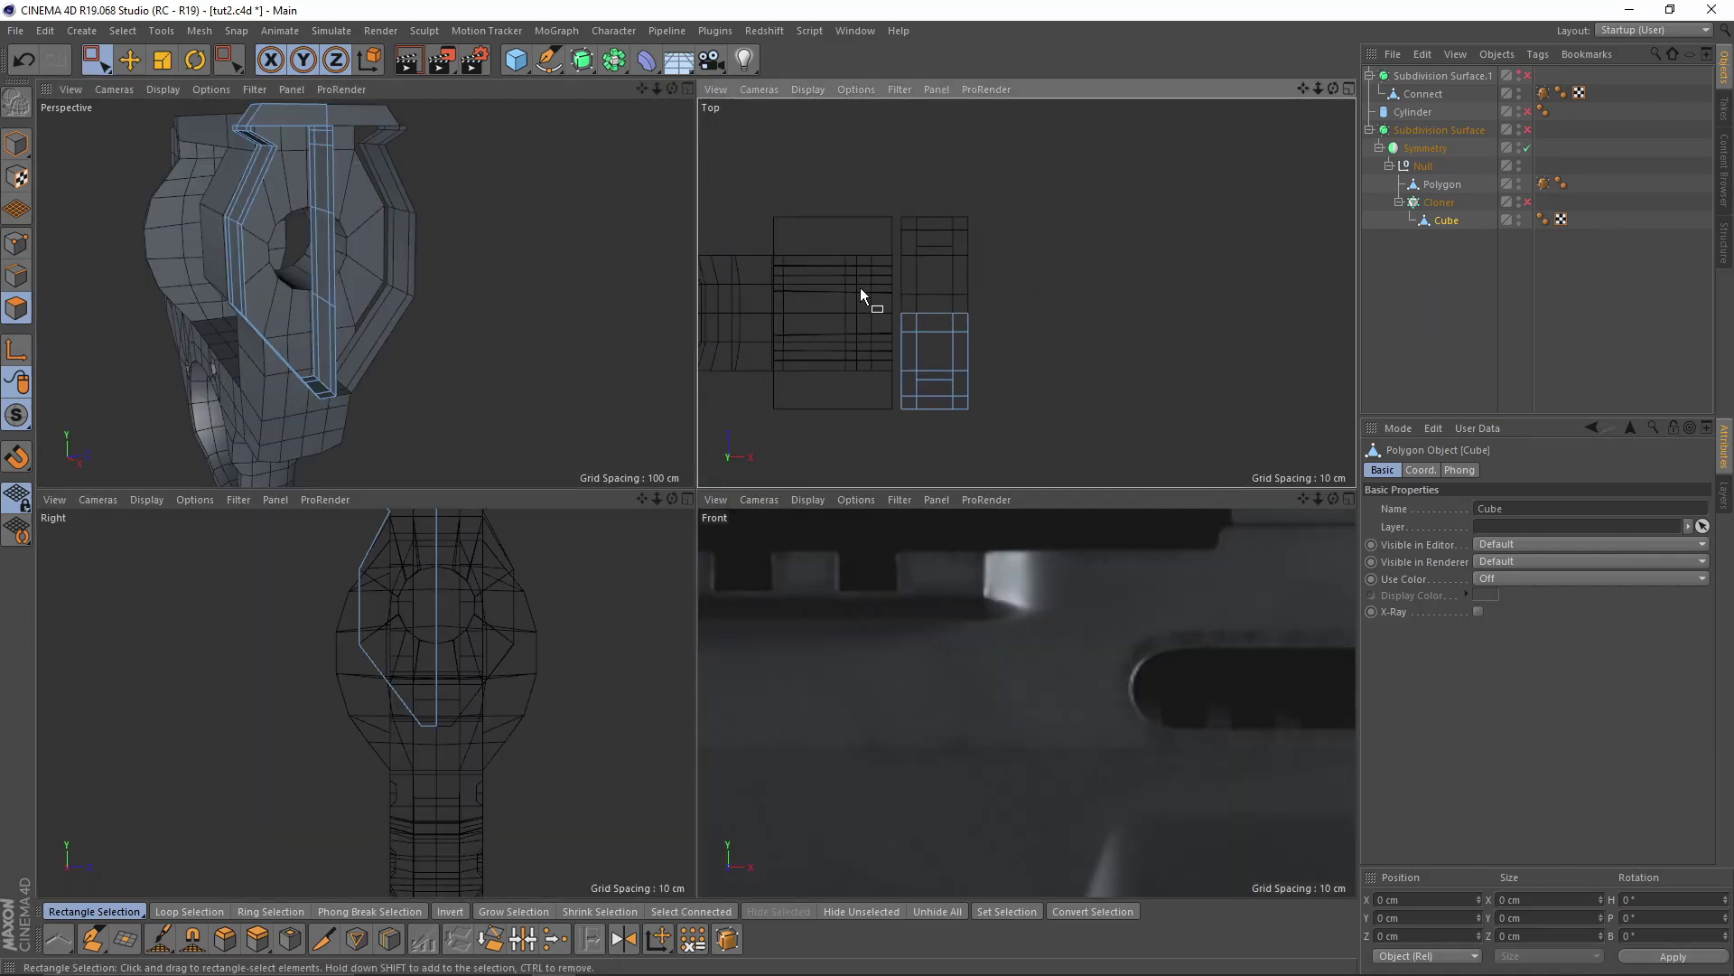
left_click_drag(1054, 317, 1056, 318)
key("Delete")
middle_click(673, 282)
left_click_drag(668, 291, 768, 176, "alt")
Re-enable the Cloner, wrap it in a Connect object and convert the result to one editable mesh
left_click(1442, 202)
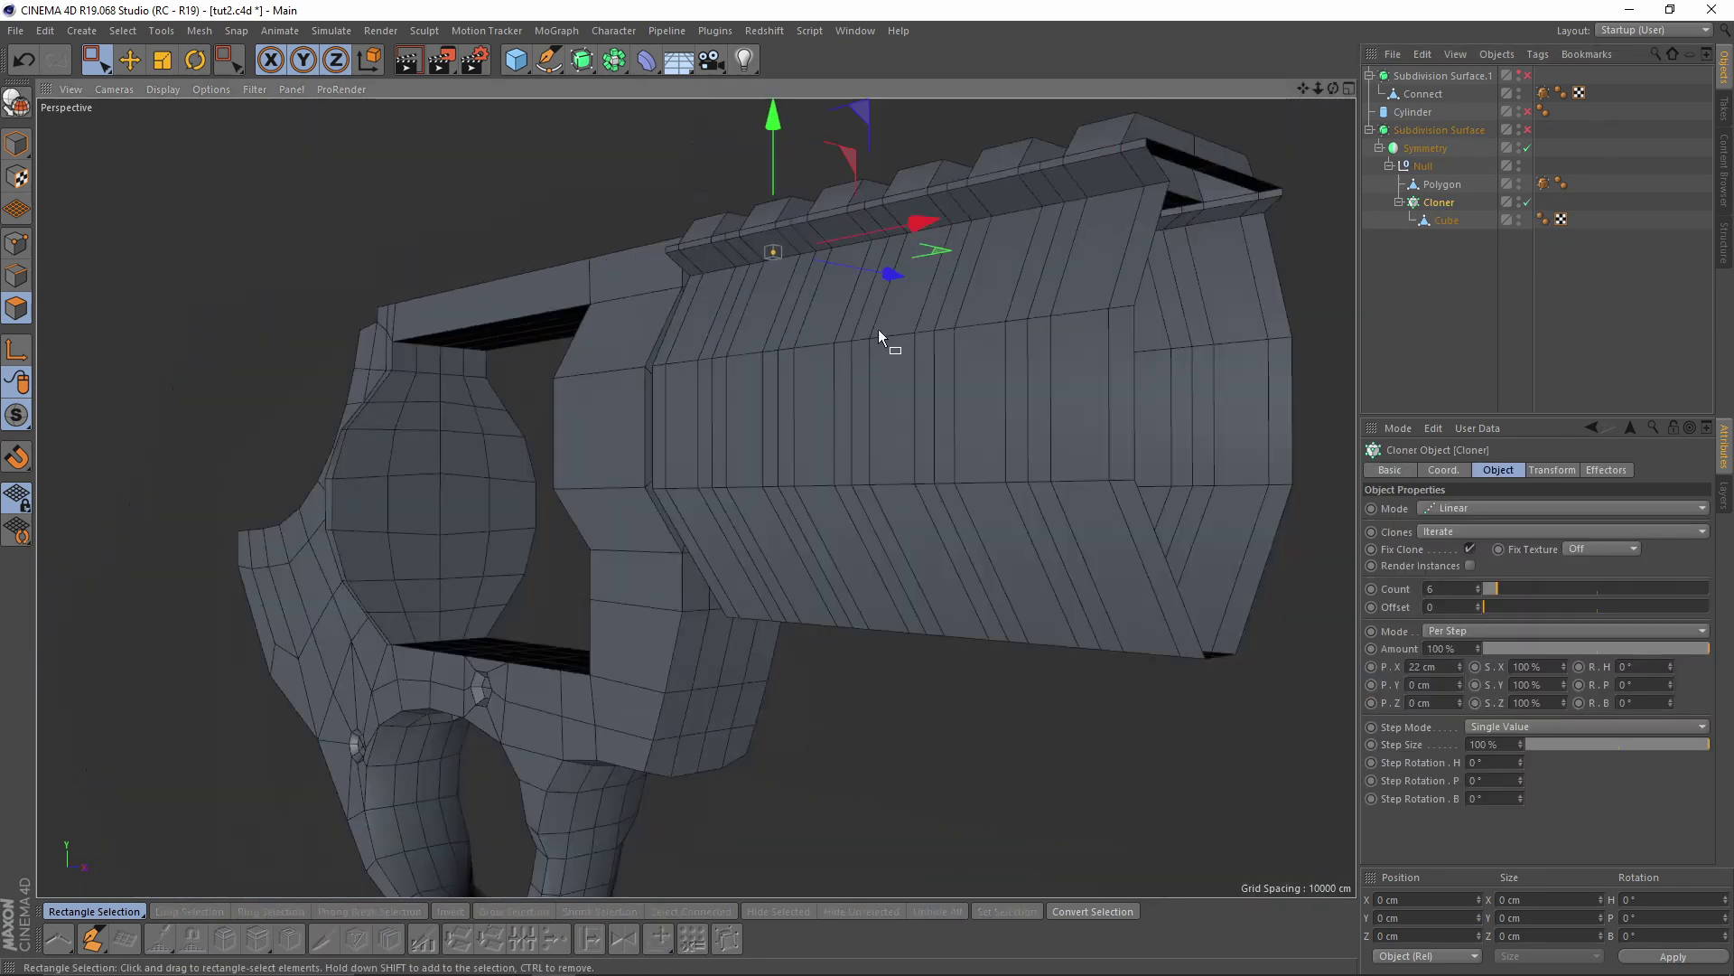
left_click(614, 59)
left_click(813, 128, "alt")
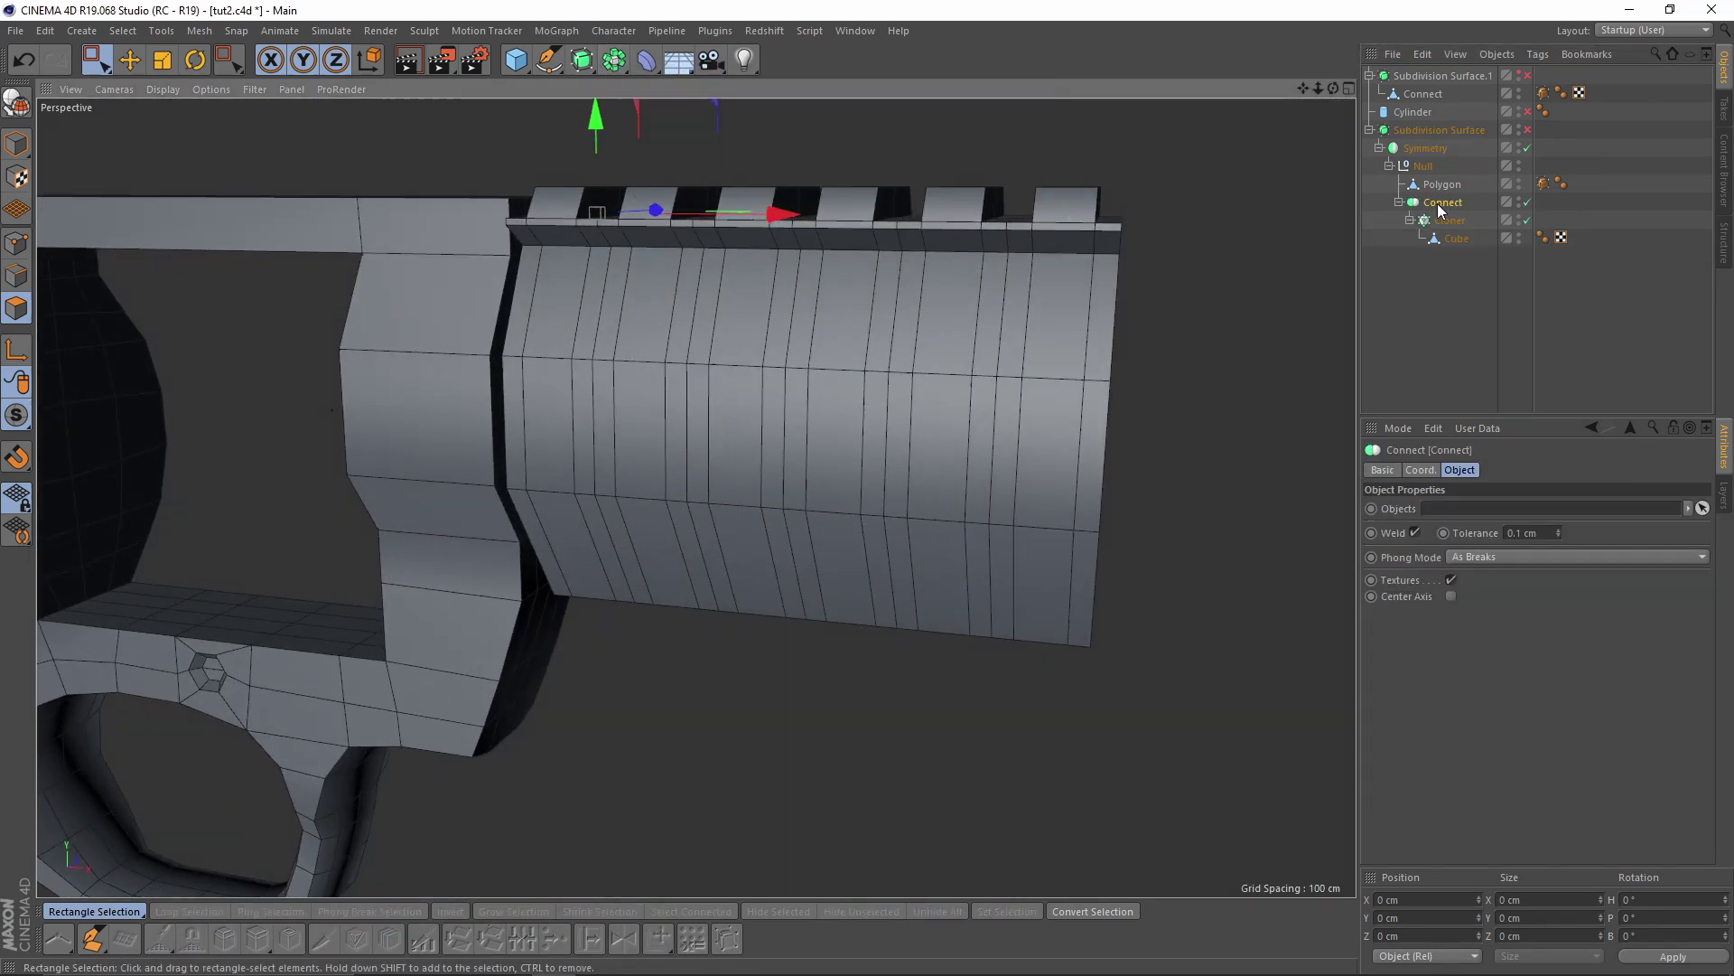
key("c")
mouse_move(687, 298)
left_mouse_down("alt")
mouse_move(755, 316)
mouse_move(631, 298)
mouse_move(620, 256)
mouse_move(696, 271)
left_mouse_up("alt")
Select the barrel's muzzle-end points in the front view and move them along X to fit the reference's light patch
middle_click(953, 408)
middle_click(921, 553)
scroll(746, 425, "down", 5)
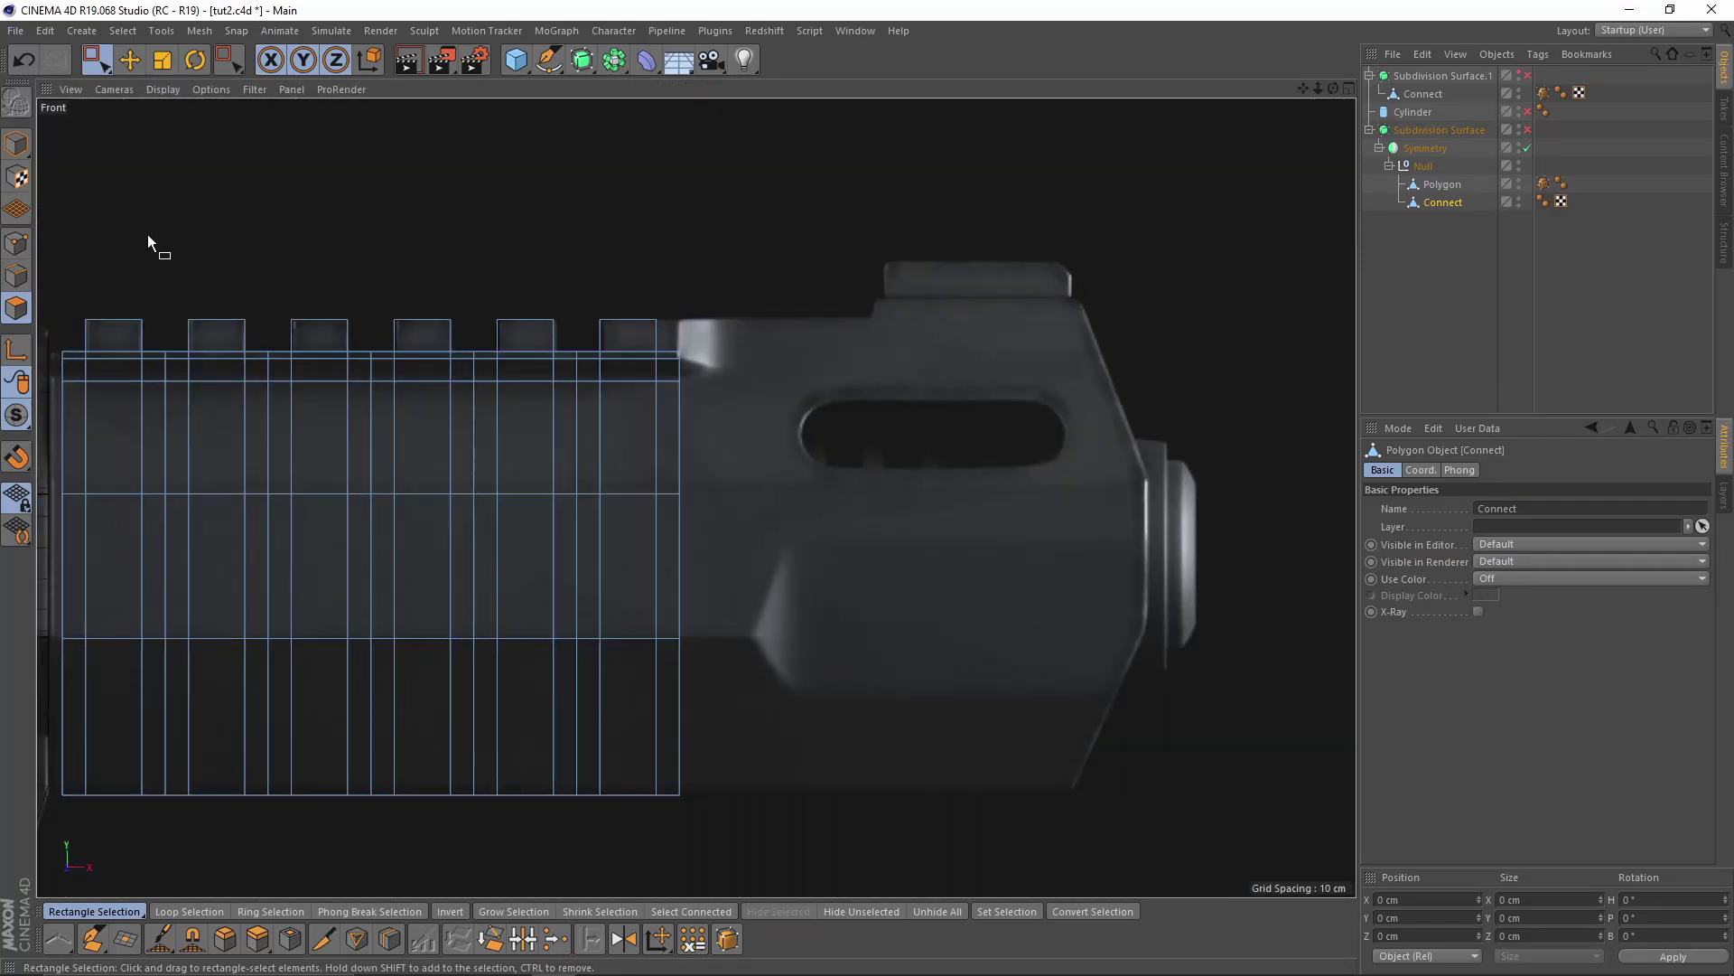
left_click(16, 243)
left_click_drag(791, 695, 791, 695)
scroll(726, 508, "up", 3)
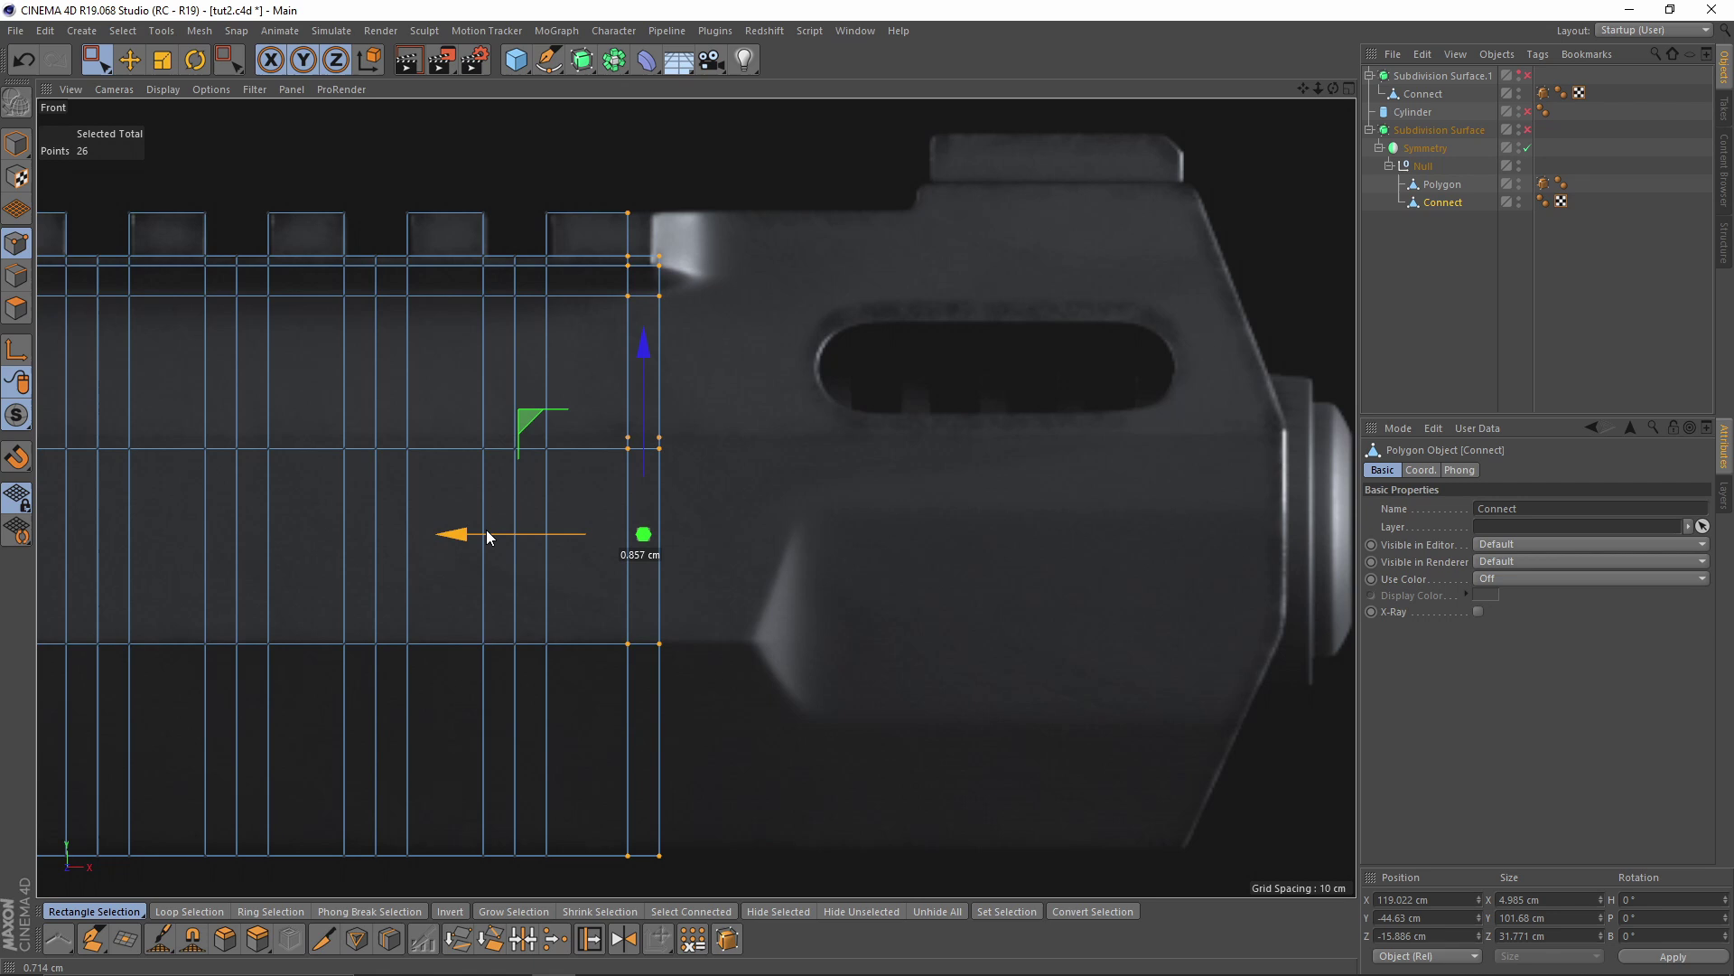
left_click_drag(804, 861, 804, 861)
left_click_drag(511, 554, 529, 556)
Examine the barrel's open muzzle end and last rail tooth, comparing the perspective view with the front reference
middle_click_drag(497, 367, 449, 383, "alt")
middle_click(448, 383)
middle_click(452, 379)
left_click_drag(805, 354, 524, 330, "alt")
scroll(840, 244, "up", 2)
key("ctrl+a")
scroll(773, 301, "up", 2)
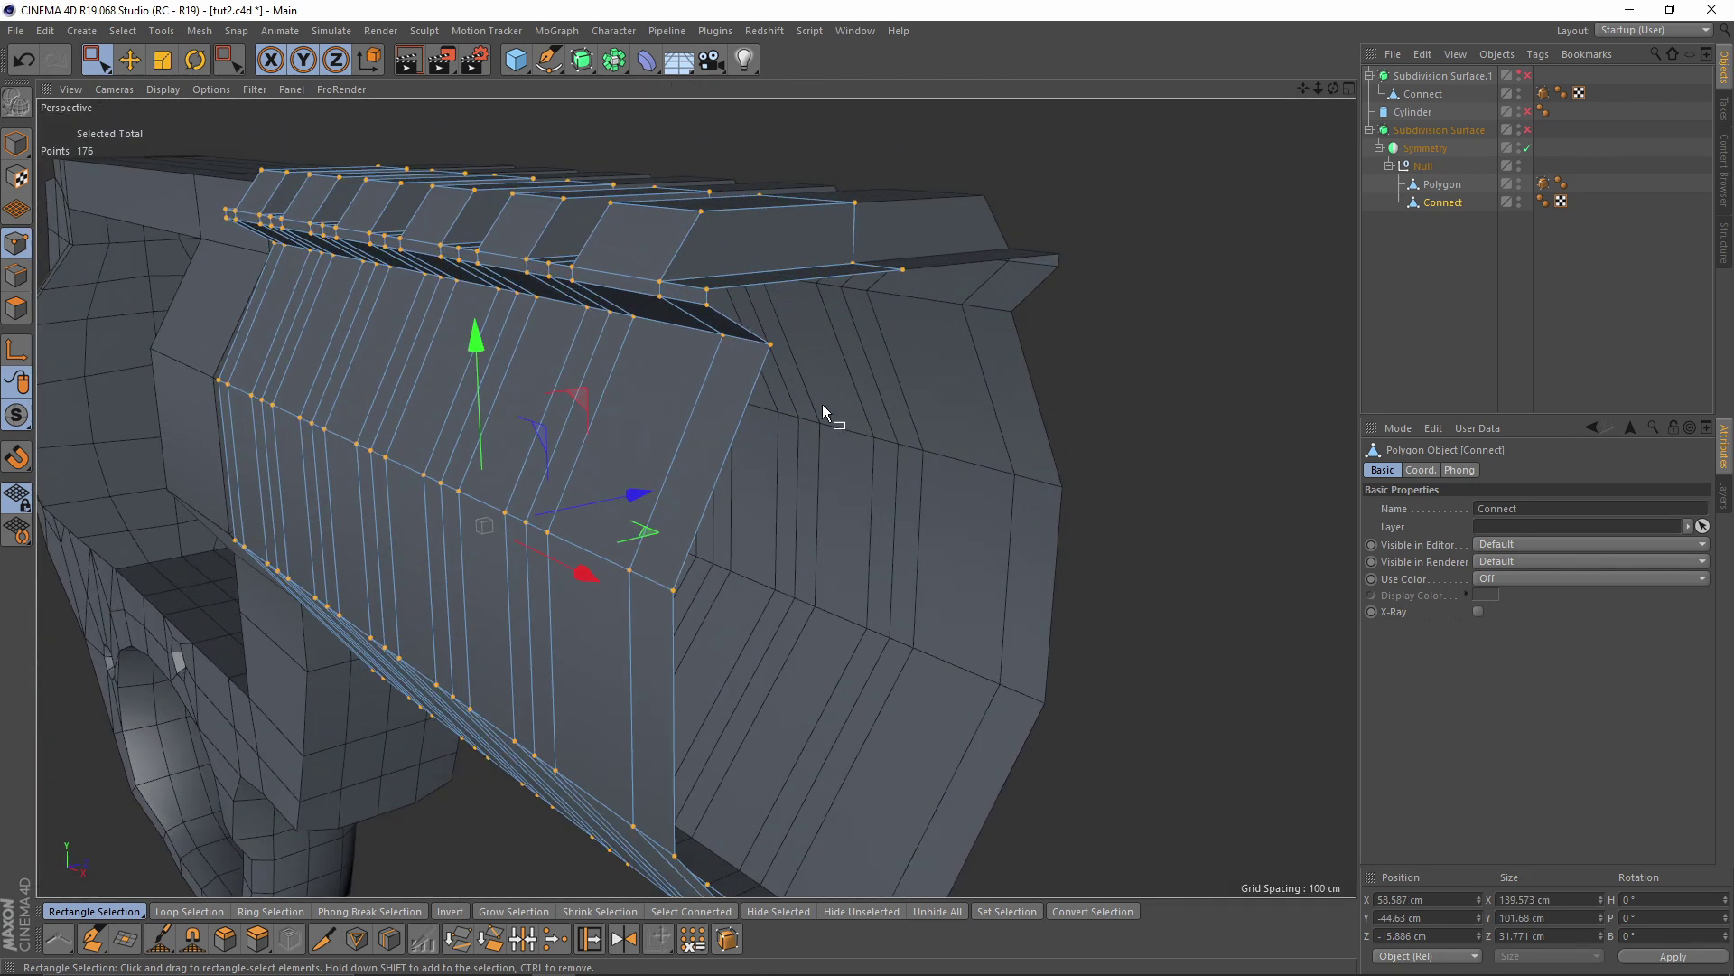
middle_click(822, 406)
middle_click(1004, 566)
middle_click_drag(651, 280, 626, 307, "alt")
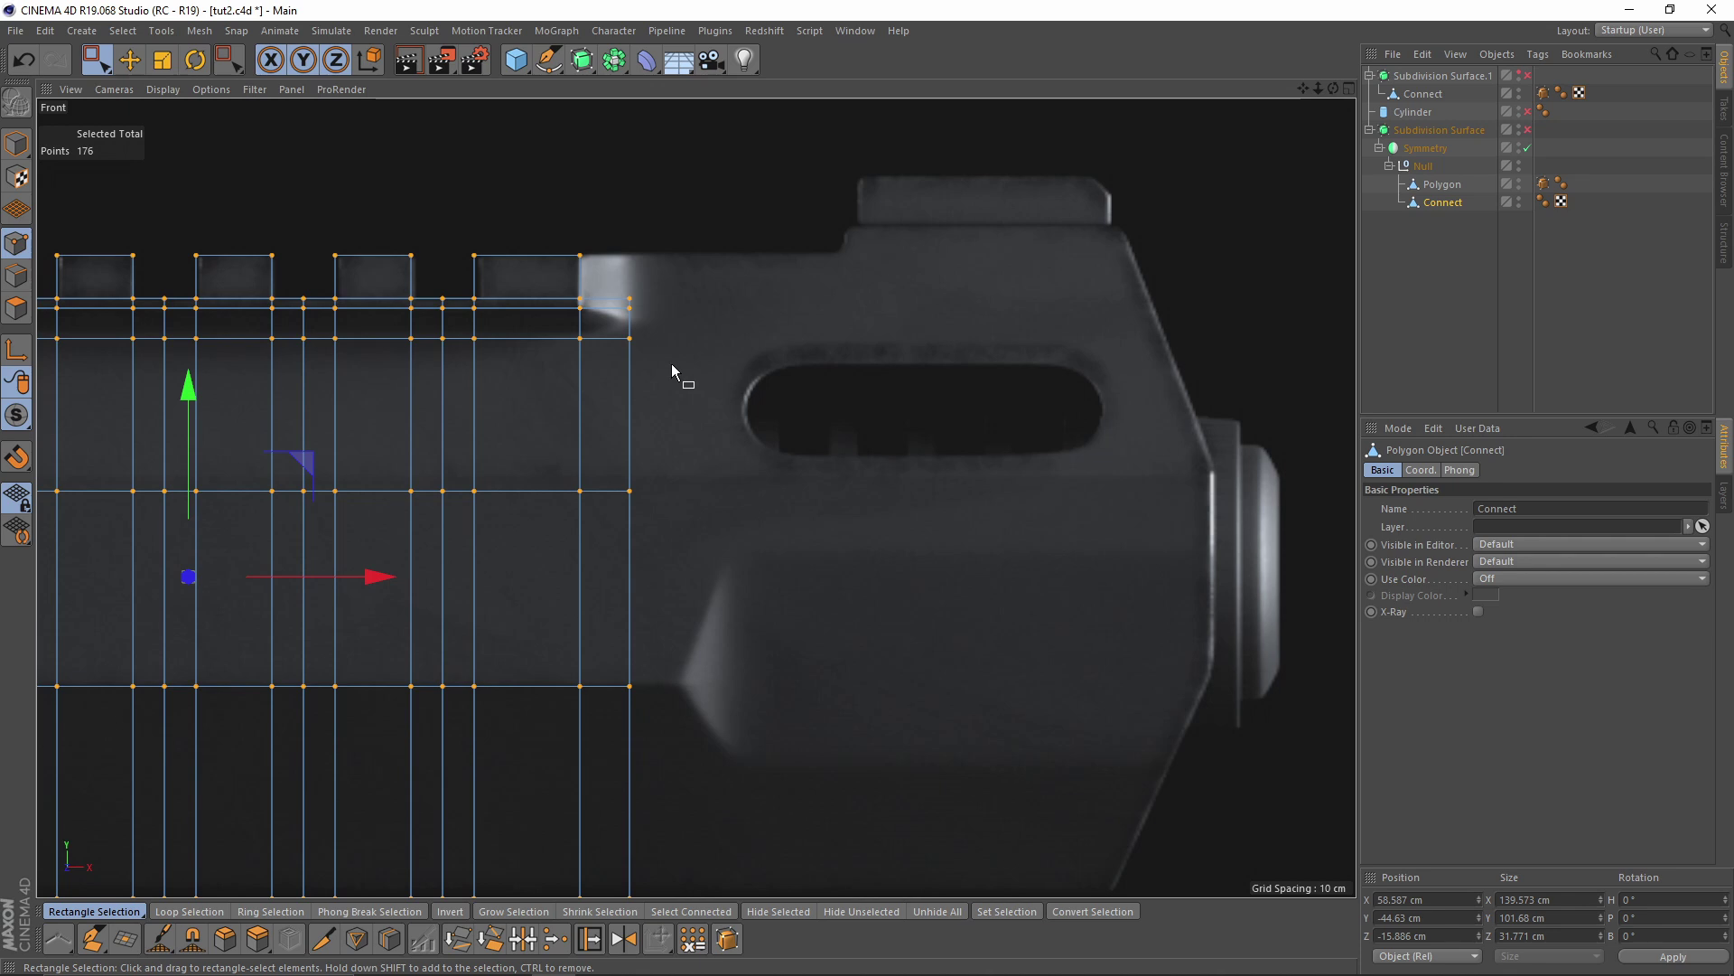
middle_click(191, 199)
left_click_drag(383, 182, 510, 257, "alt")
scroll(571, 232, "up", 3)
scroll(571, 232, "up", 2)
middle_click(934, 651)
middle_click_drag(645, 305, 656, 349, "alt")
middle_click(545, 311)
middle_click(339, 238)
left_click_drag(519, 366, 450, 421, "alt")
middle_click_drag(643, 413, 550, 440, "alt")
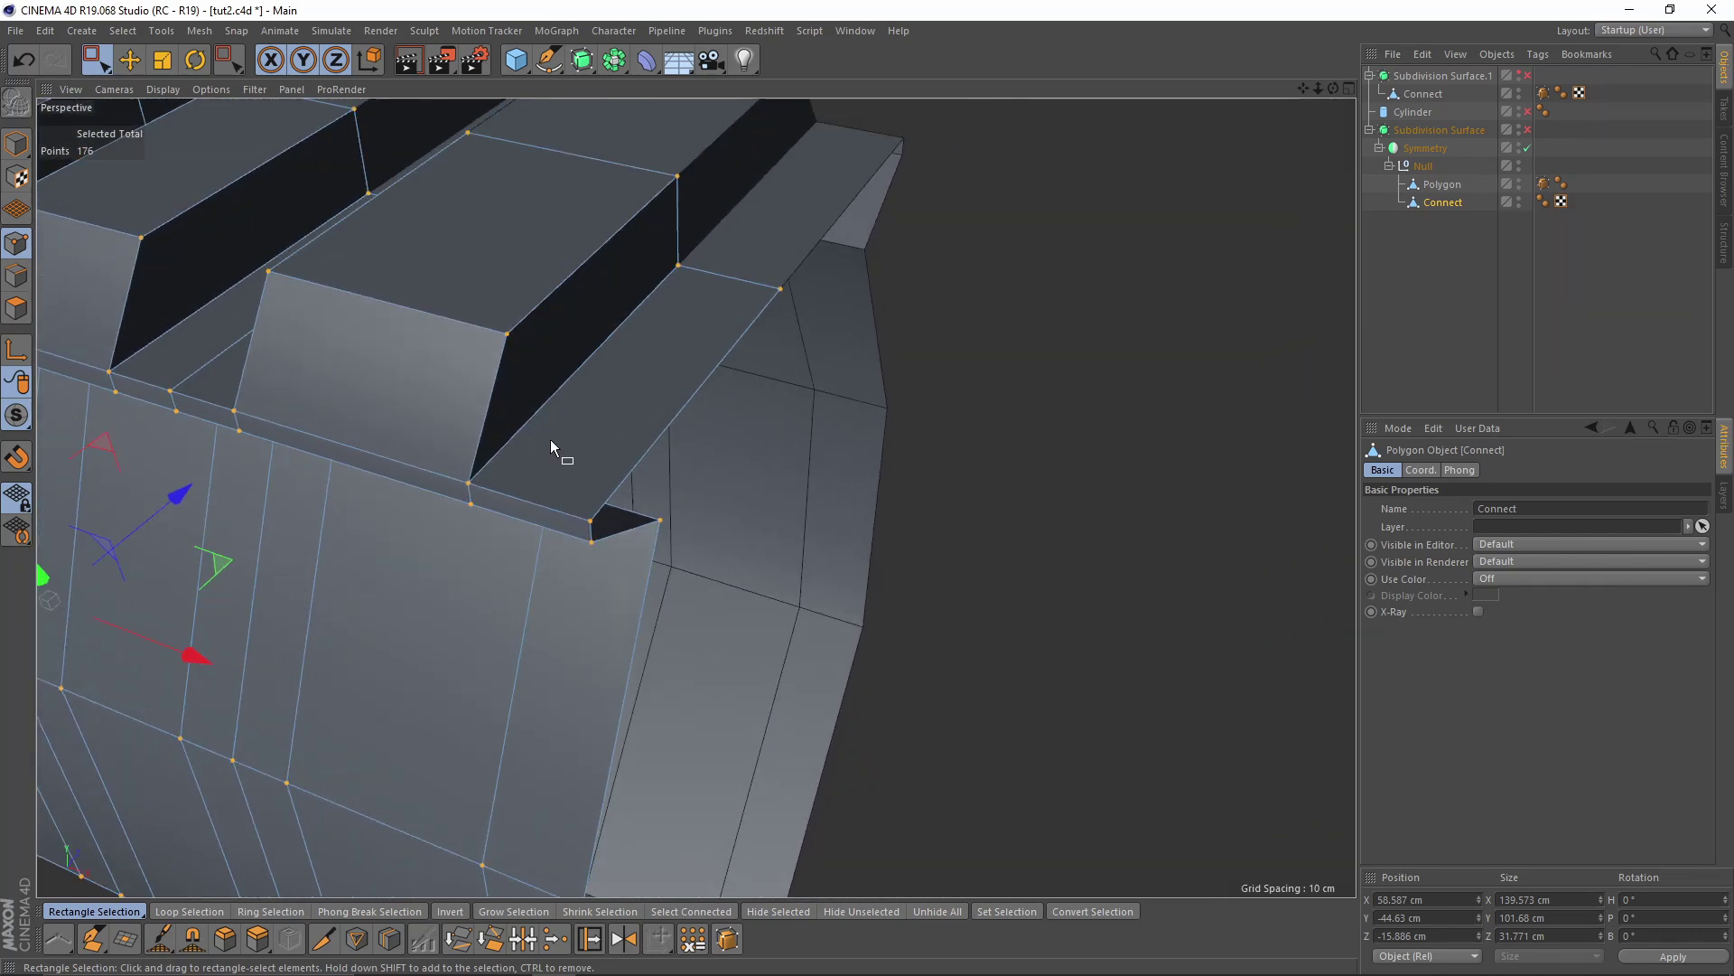
Delete the flat ledge polygon in front of the last rail tooth at the muzzle end
left_click(15, 312)
key("e")
left_click(603, 426)
key("Delete")
left_click_drag(603, 426, 446, 301, "alt")
Cut a vertical edge through the front face of the last rail tooth, near its outer corner
left_click(506, 319)
key("k")
key("k")
left_click(452, 281)
left_click(453, 383)
key("e")
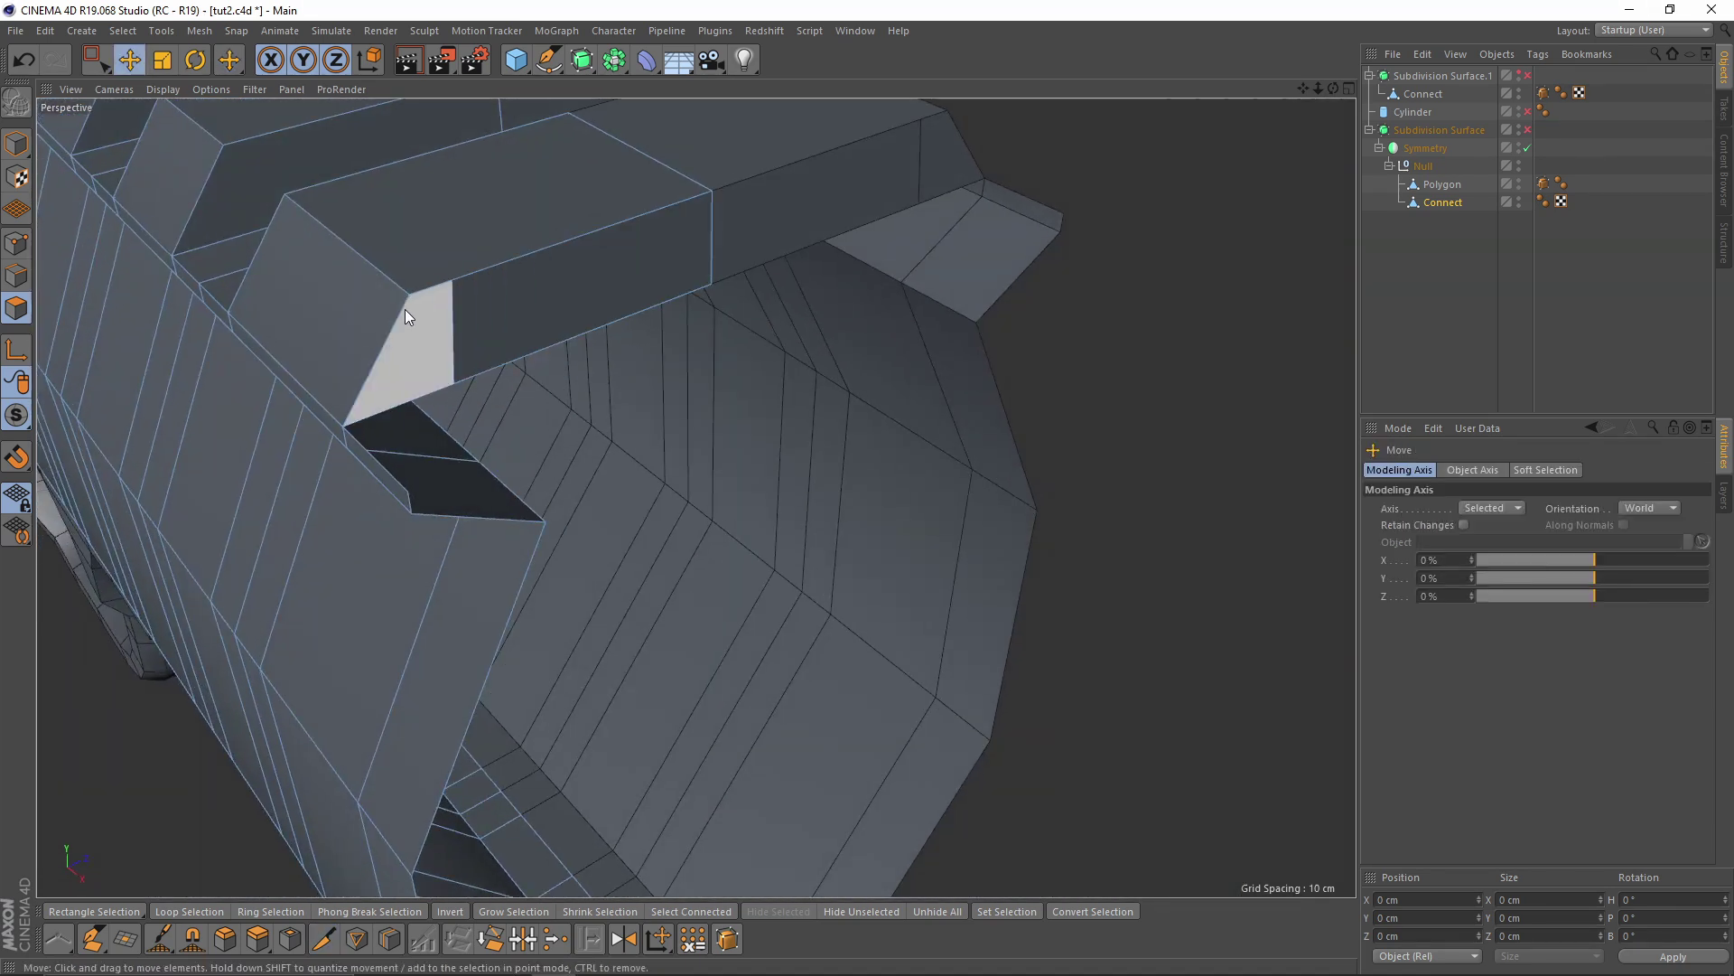
Move the inner part of the last tooth's split front face along X to about 128.5 cm, following the reference
left_click(518, 316)
middle_click(518, 316)
middle_click(1083, 594)
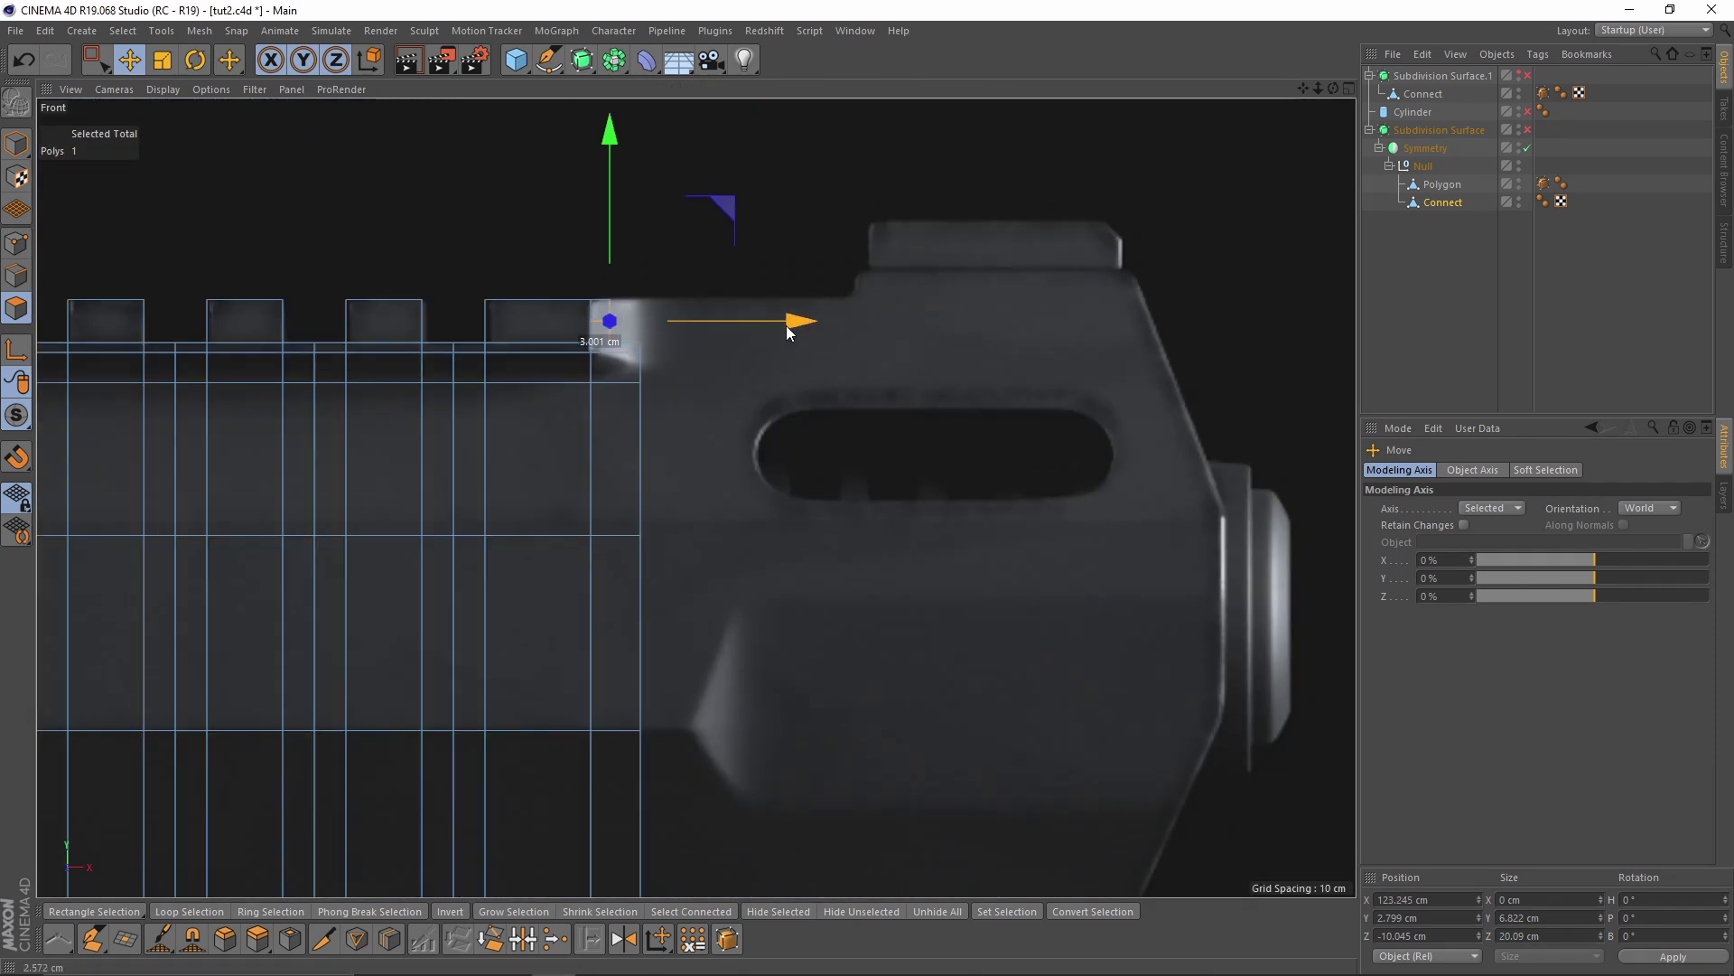
middle_click(815, 324)
middle_click(392, 262)
left_click_drag(623, 360, 560, 307, "alt")
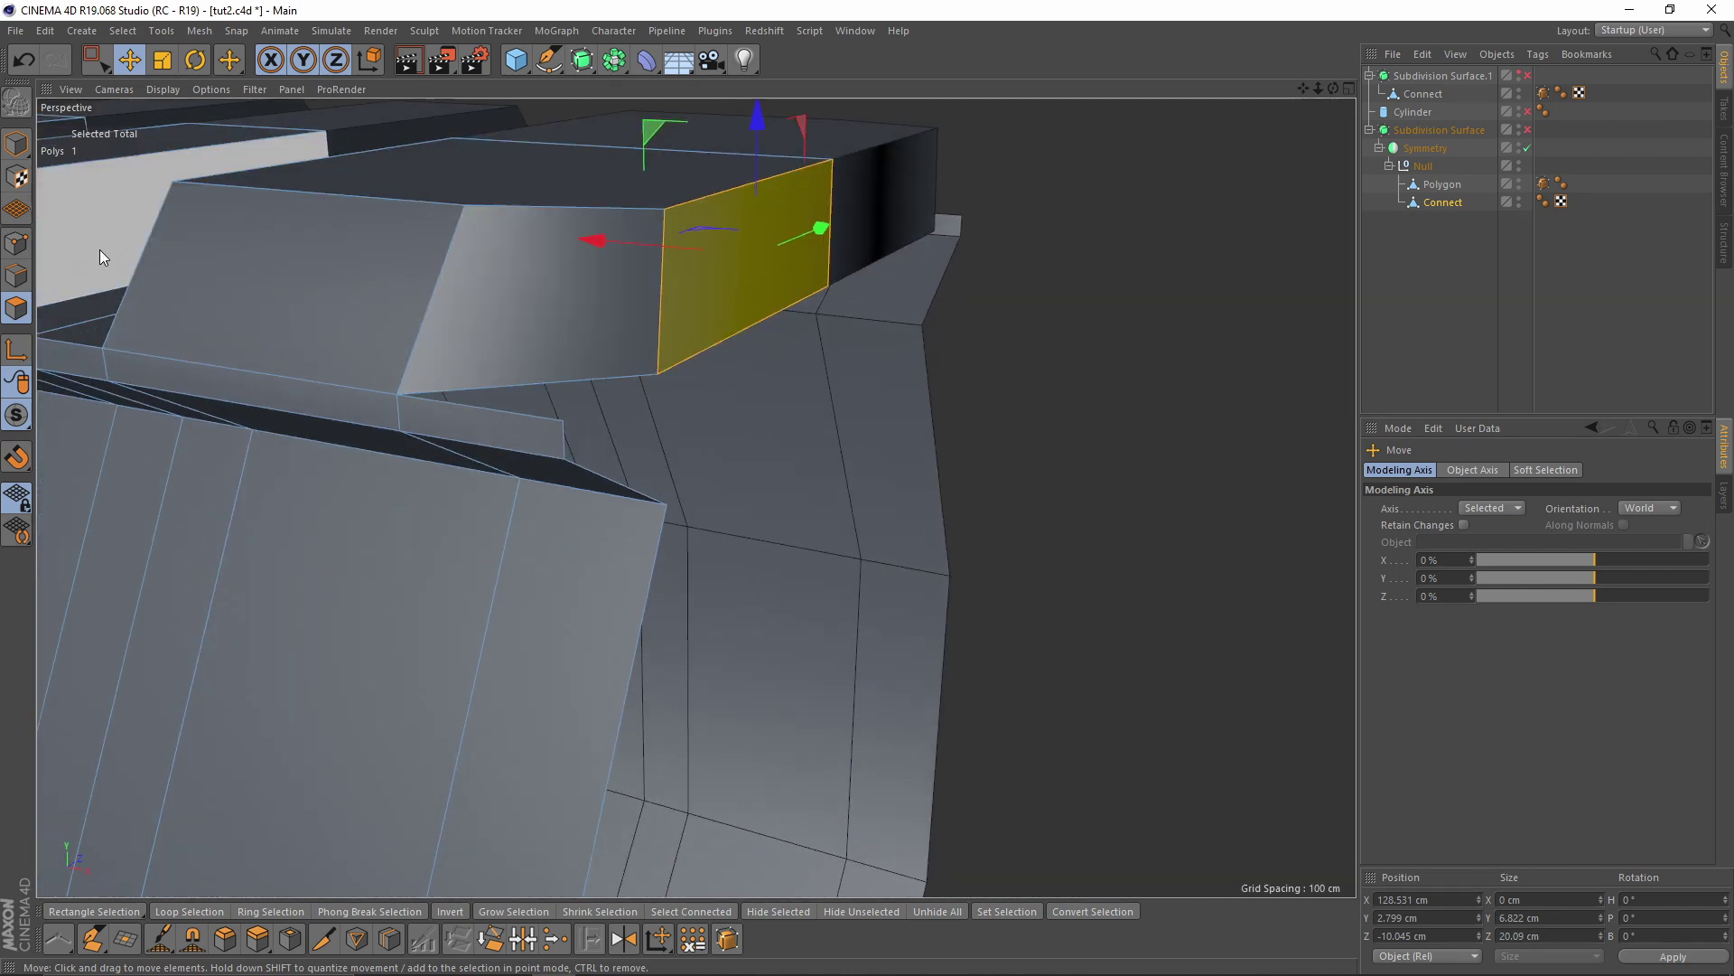
Merge the ledge's lower end point into the barrel's upper corner point at the muzzle end
left_click(16, 242)
middle_click(548, 403)
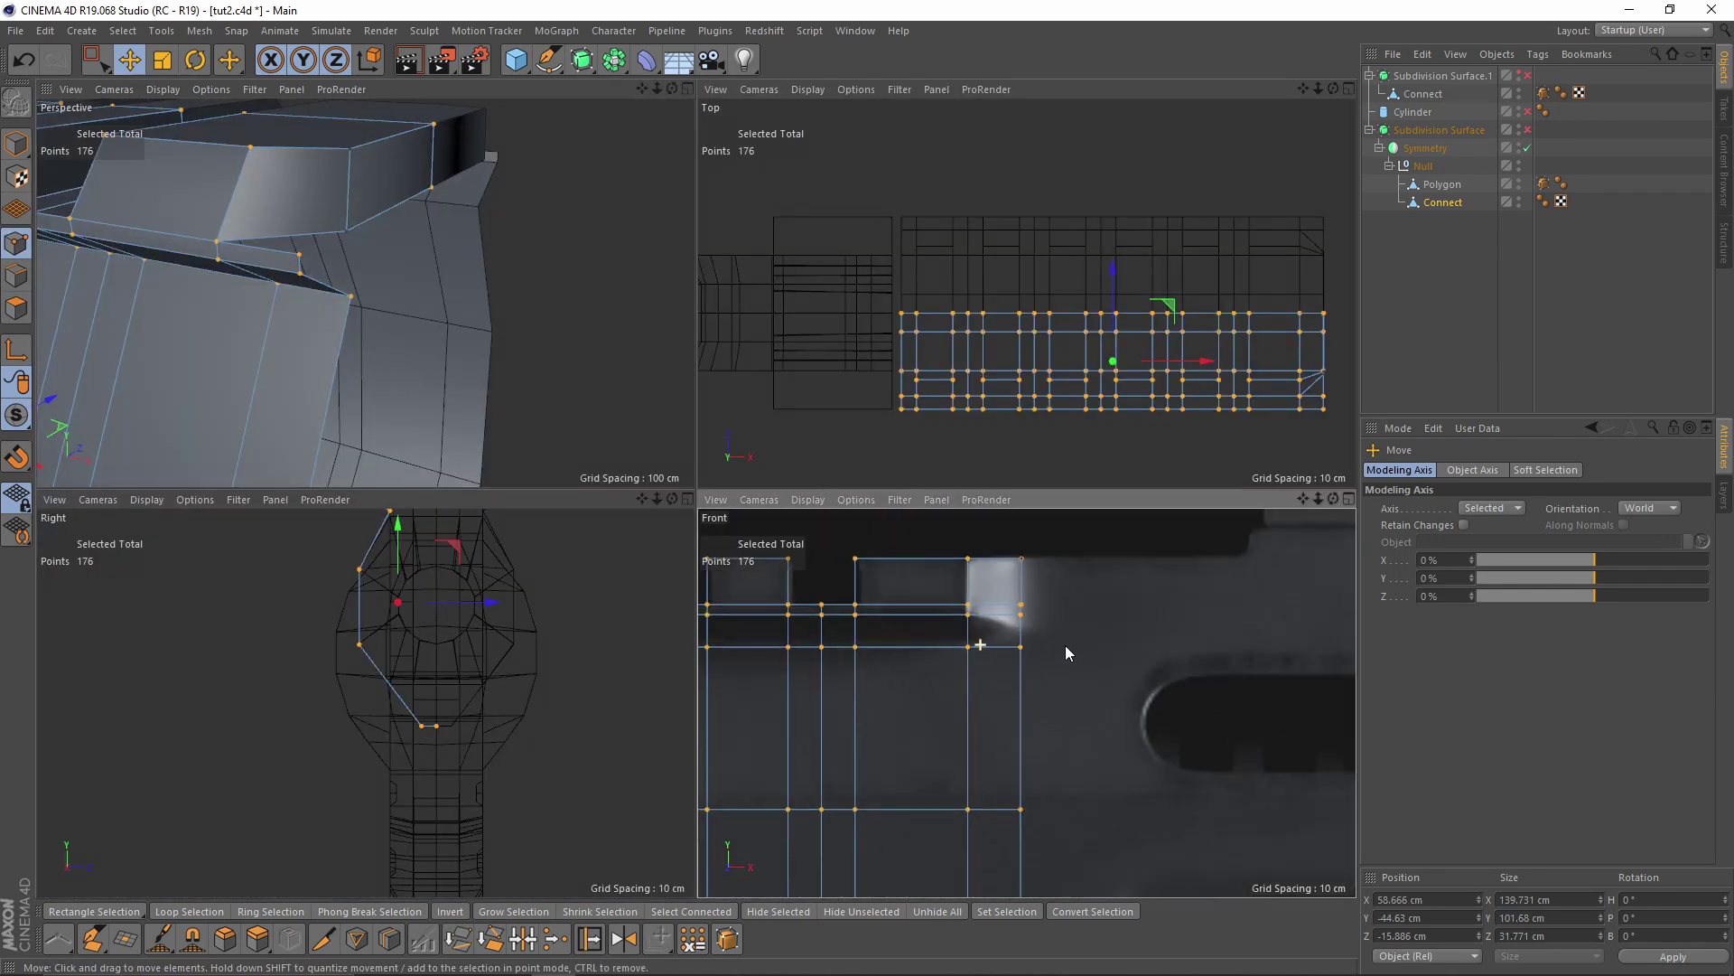
middle_click(311, 274)
scroll(620, 418, "up", 3)
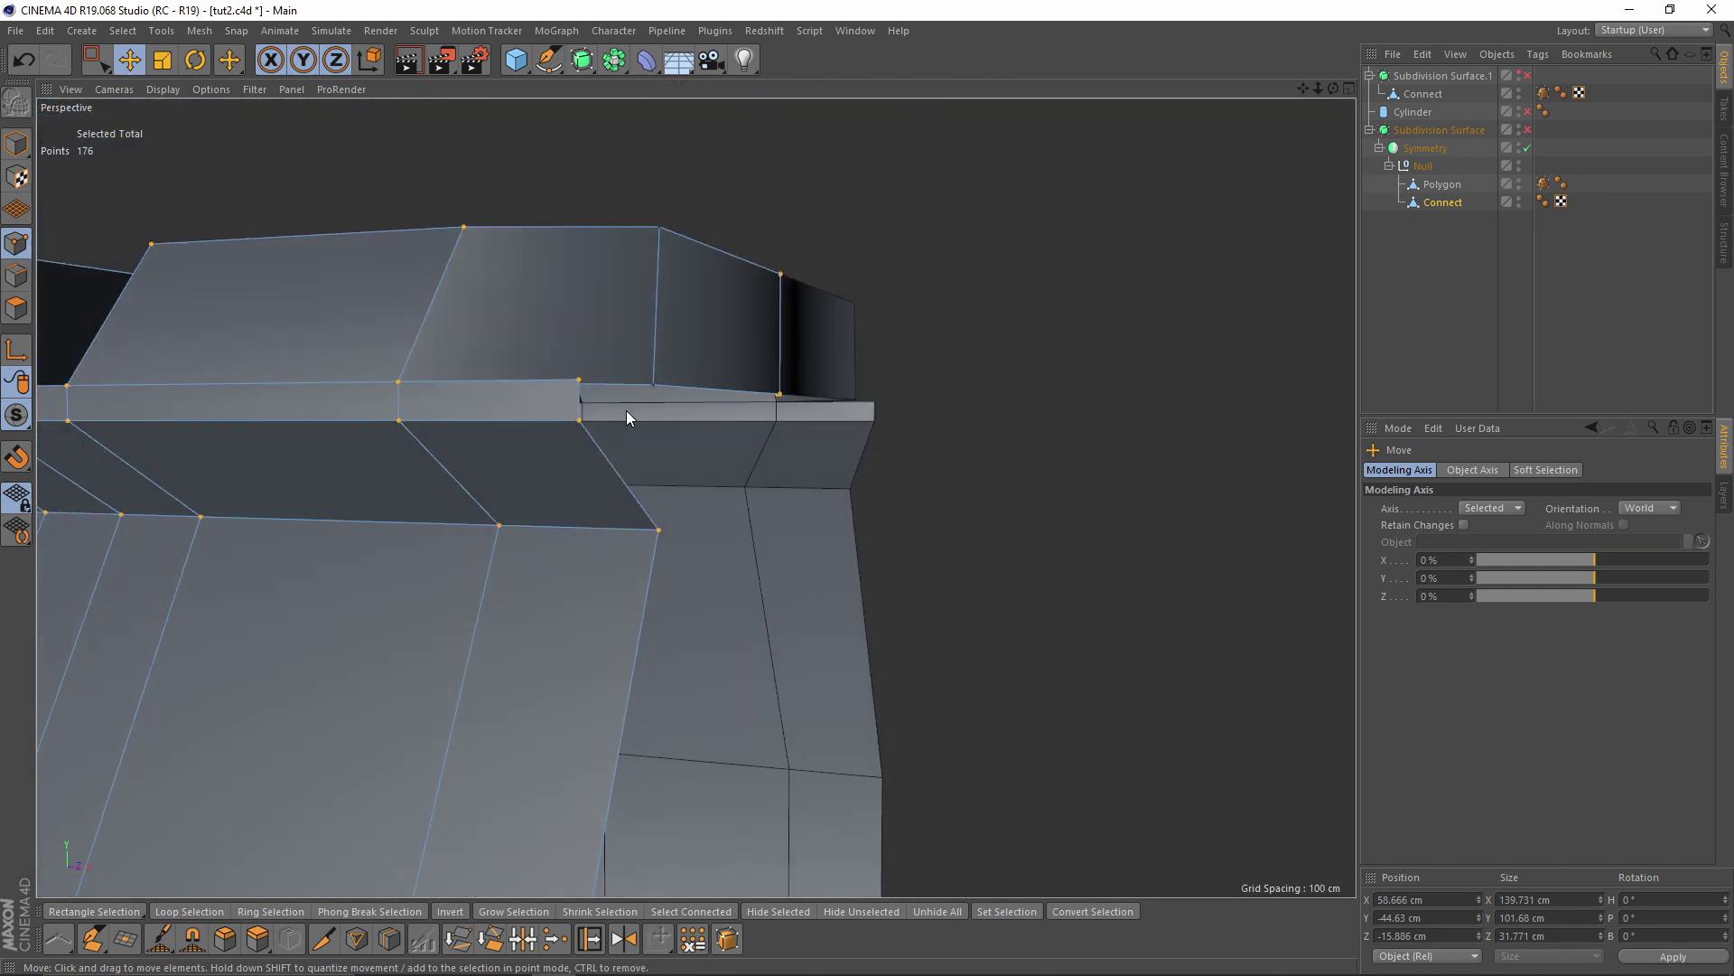
right_click(629, 416)
left_click(686, 723)
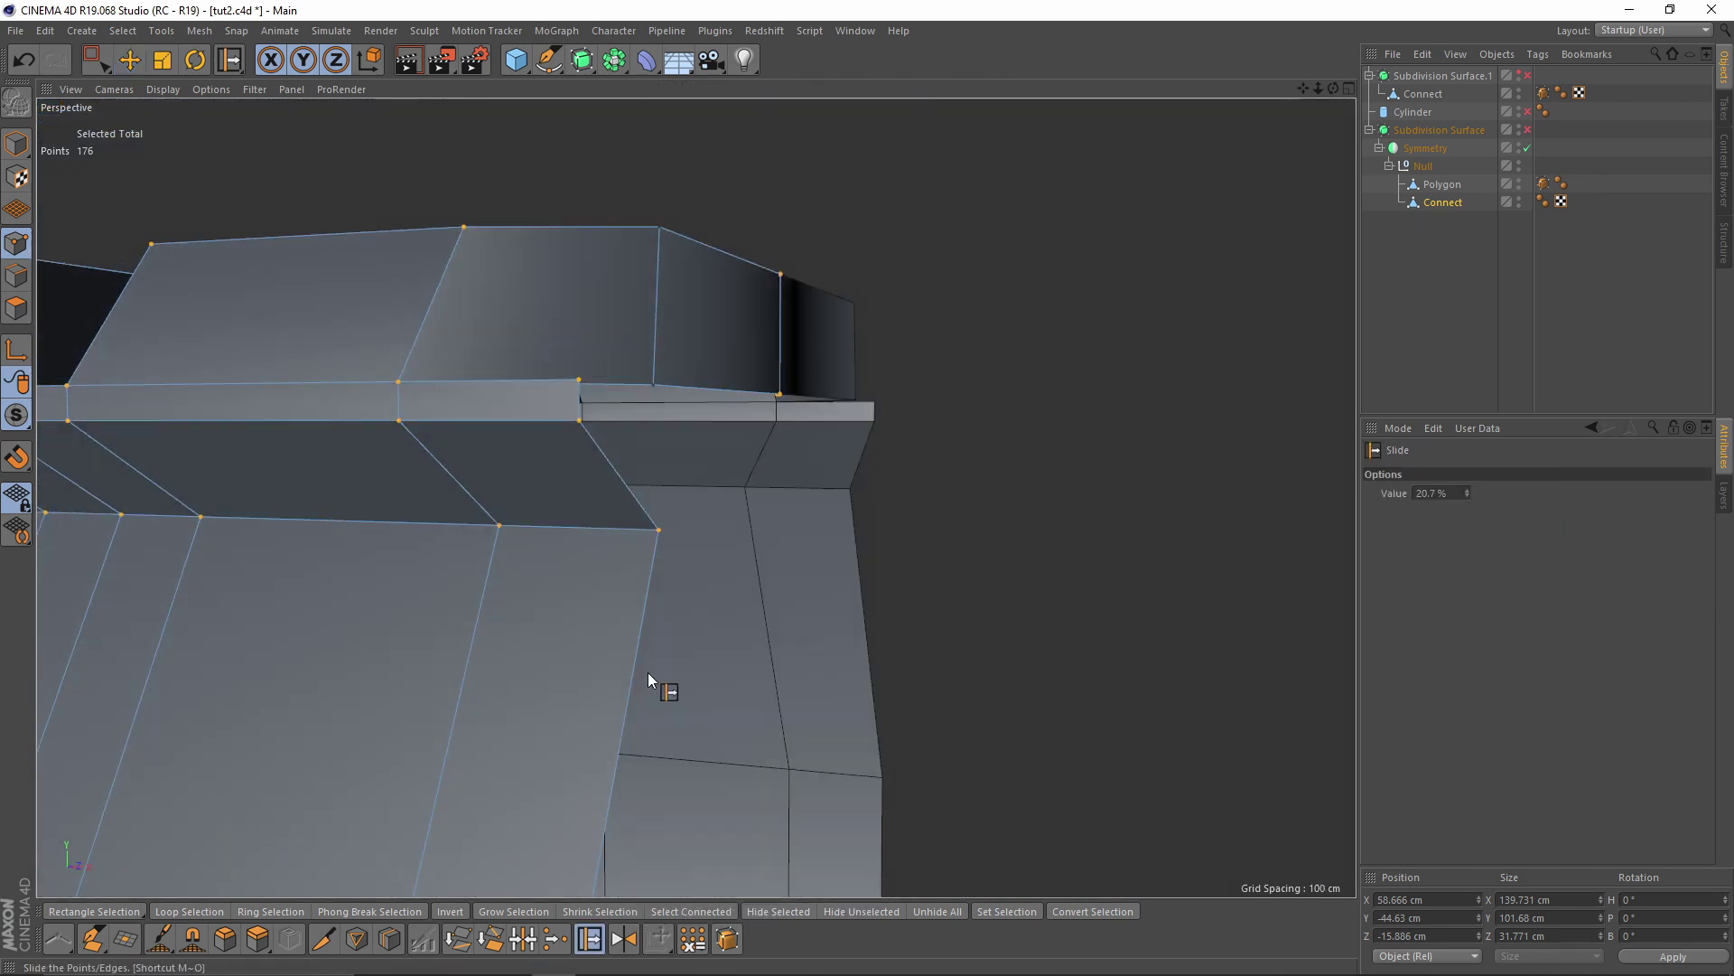
scroll(579, 423, "up", 1)
left_click_drag(609, 475, 547, 582, "ctrl")
Weld the ledge's remaining end point onto the lower point of the split edge on the last tooth's front face
key("0")
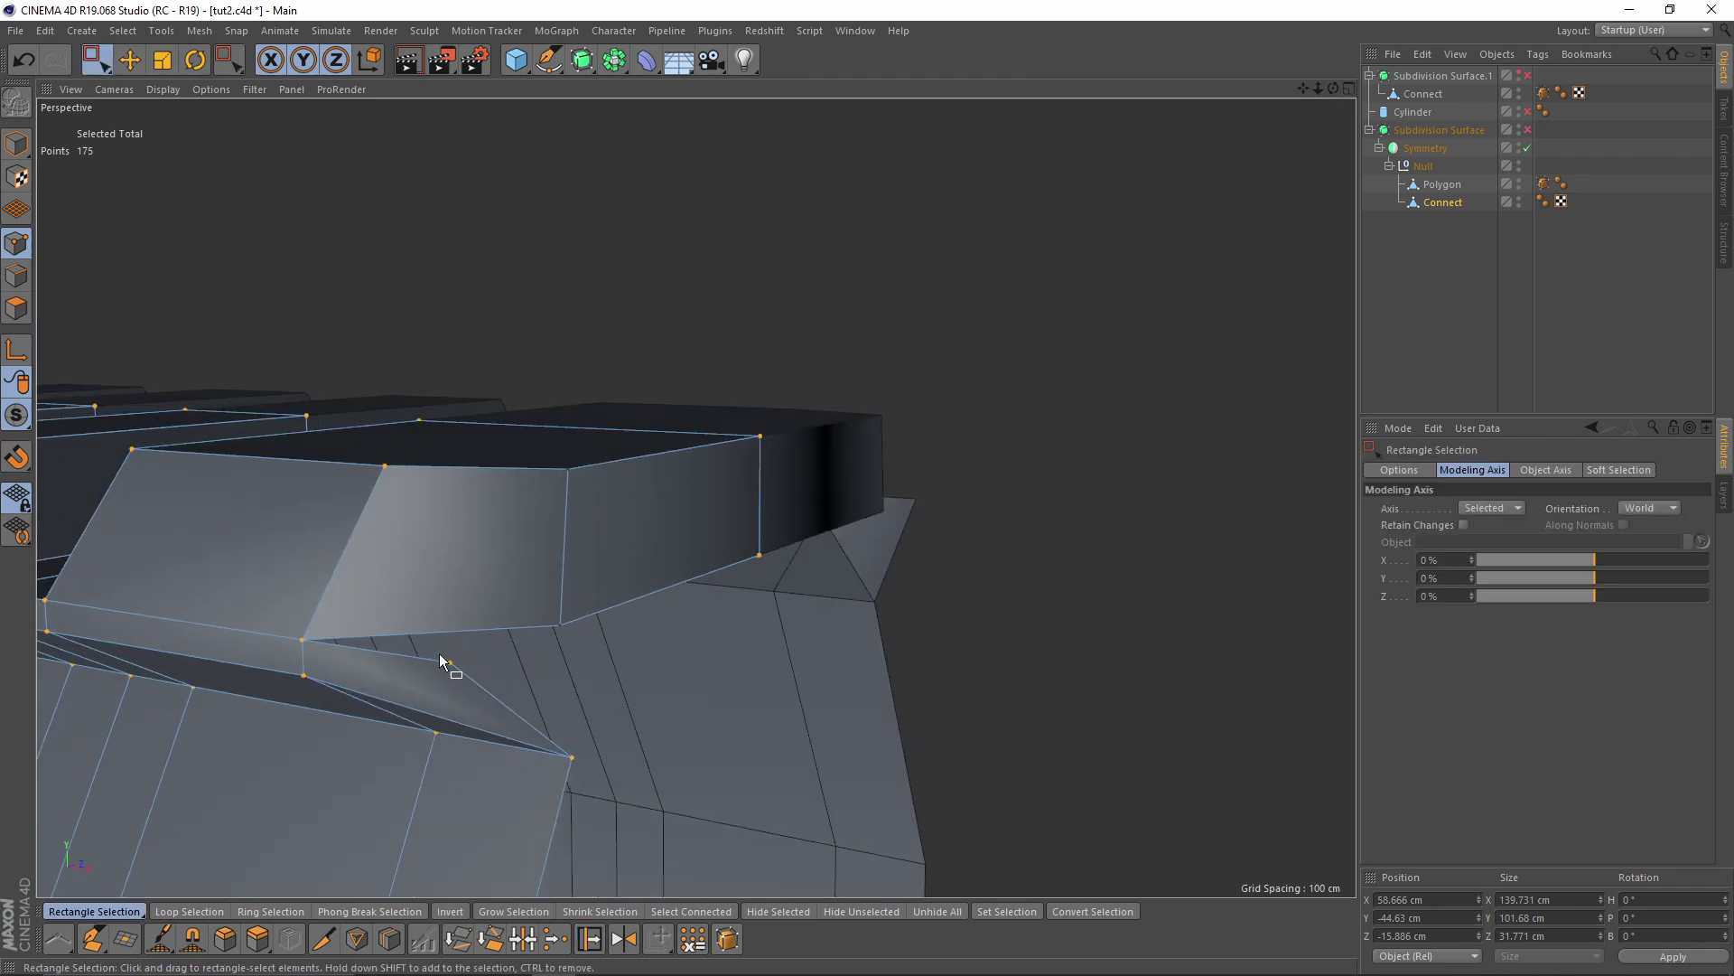
left_click_drag(578, 637, 578, 638, "shift")
left_click_drag(620, 531, 640, 488, "alt")
right_click(745, 518)
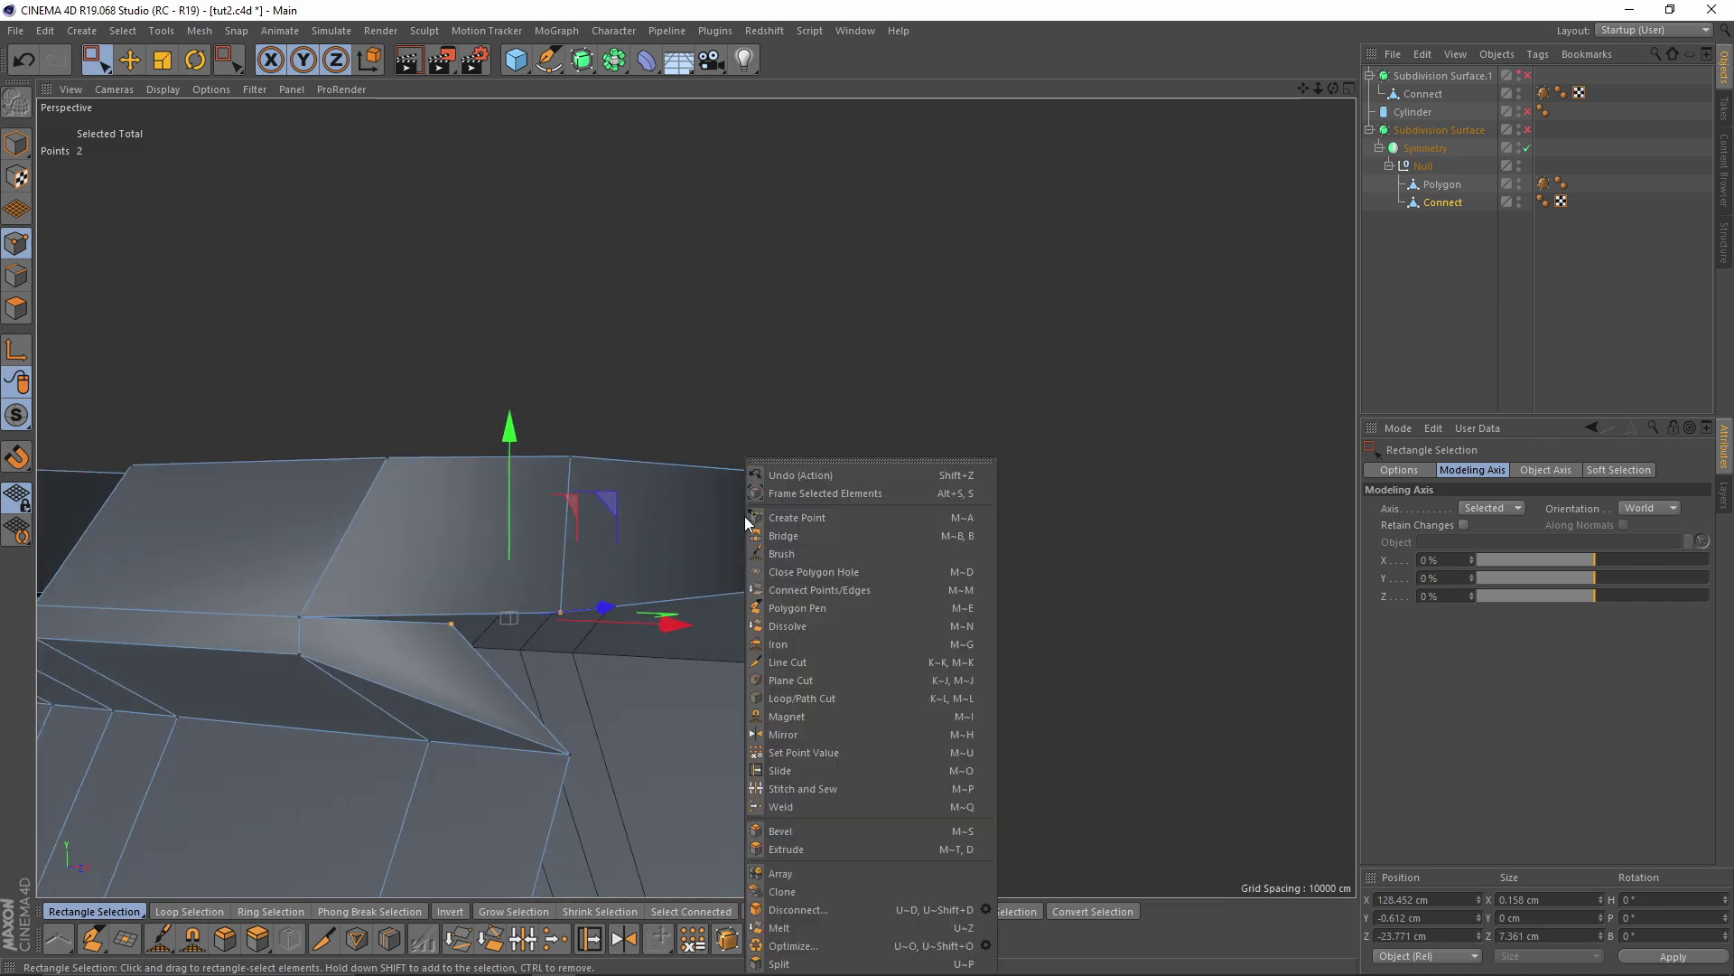
left_click(799, 793)
left_click_drag(561, 614, 693, 564, "alt")
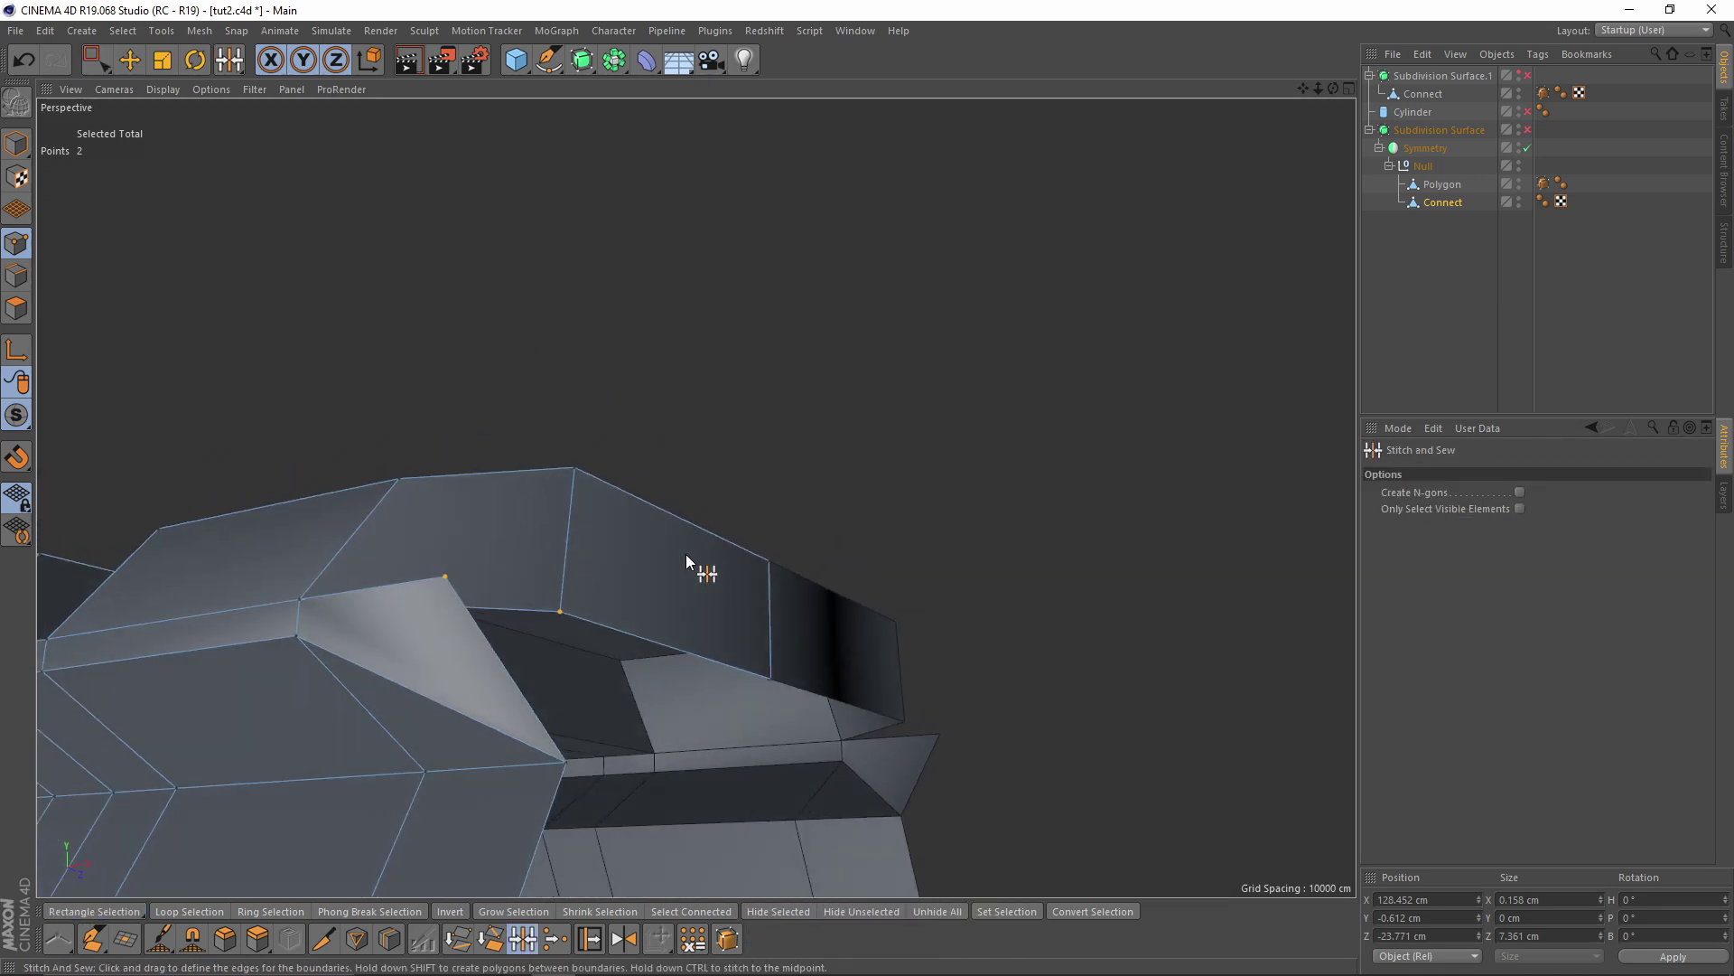
right_click(694, 564)
left_click(727, 807)
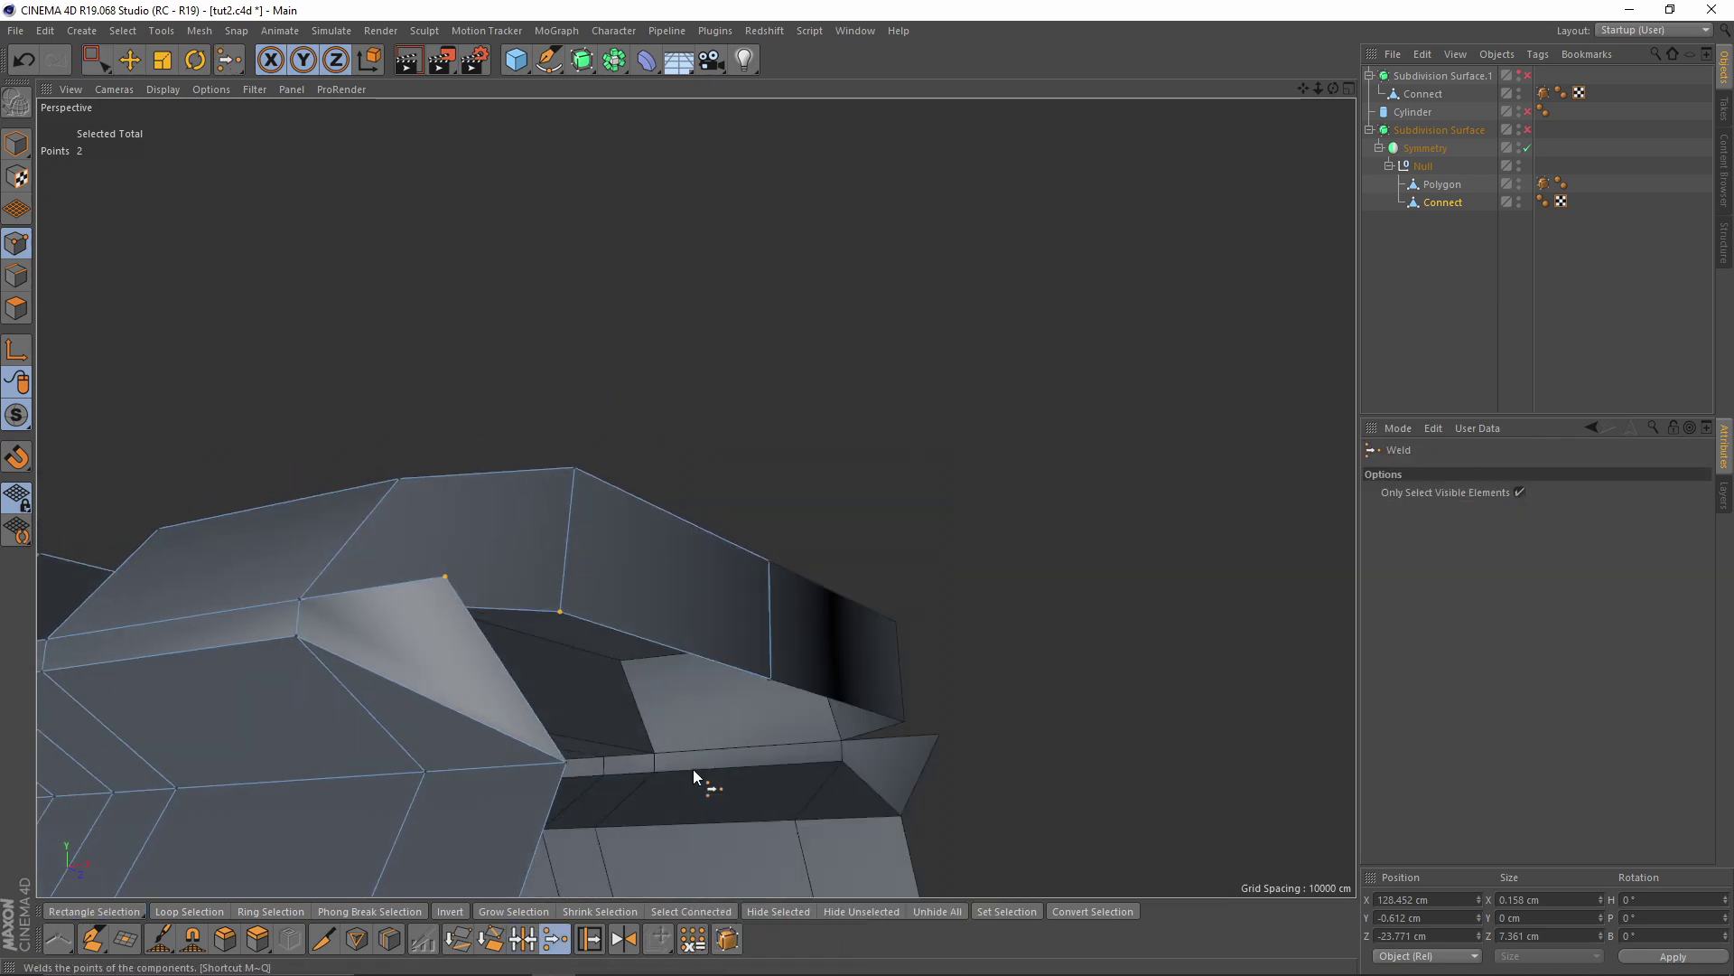
left_click(561, 614)
left_click_drag(573, 607, 697, 589, "alt")
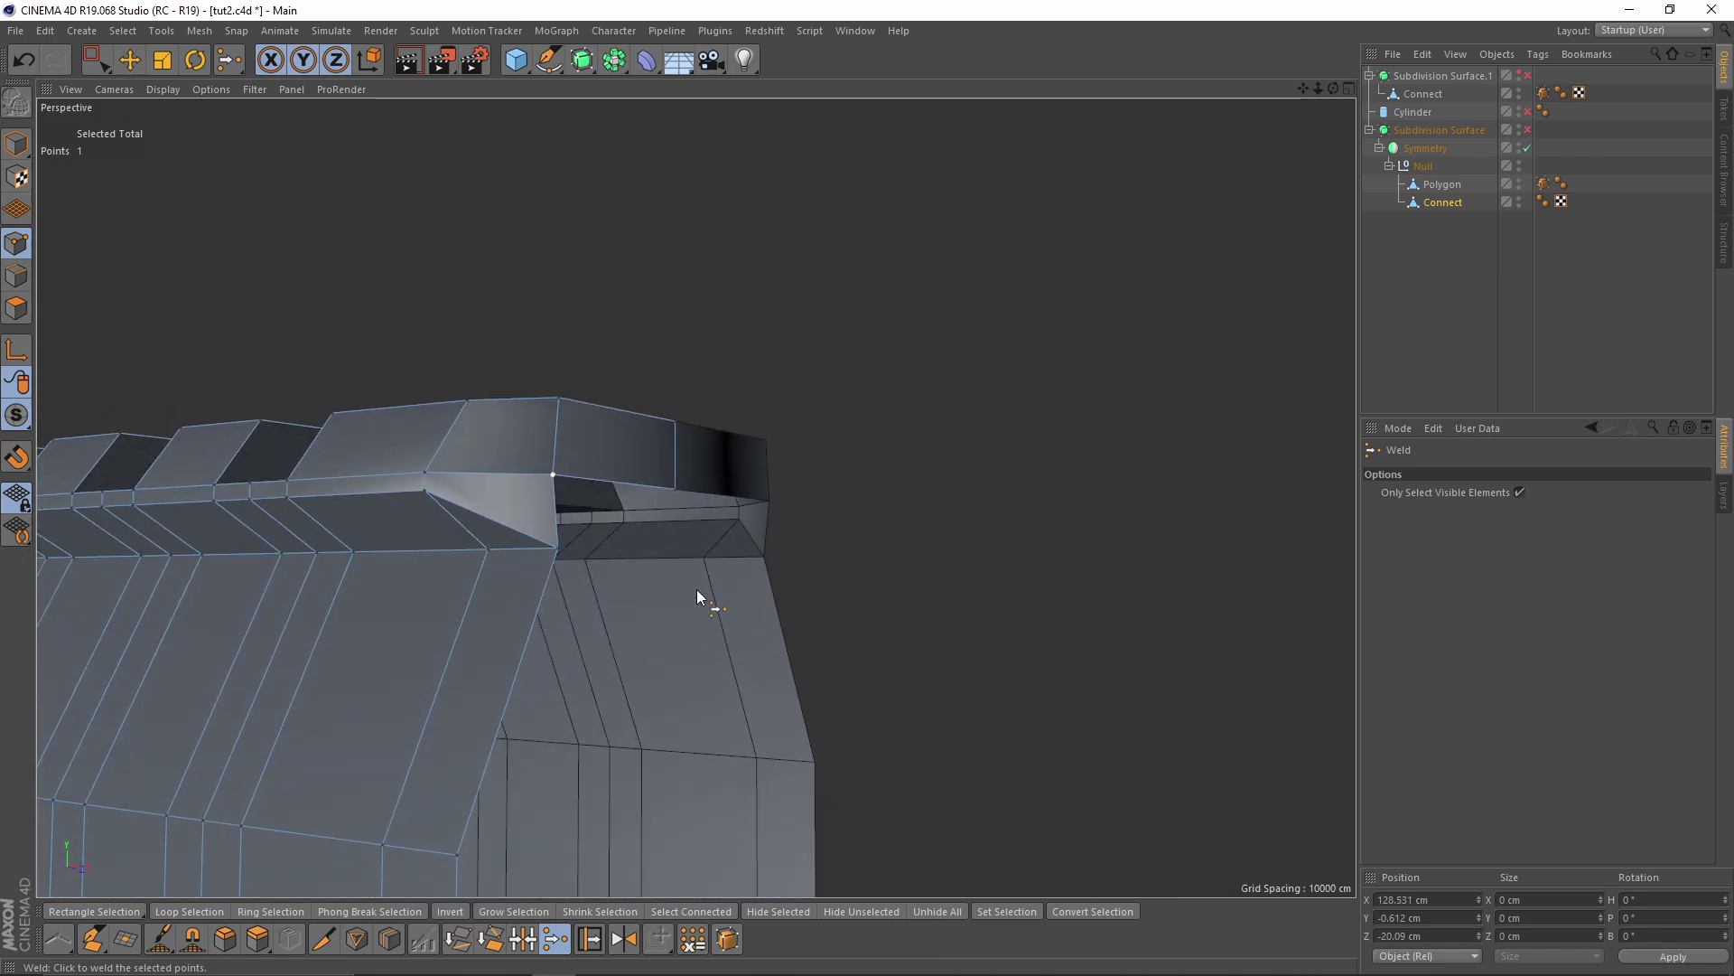
Shift the welded point slightly inward along Z in the side view
middle_click(696, 590)
middle_click(332, 322)
key("e")
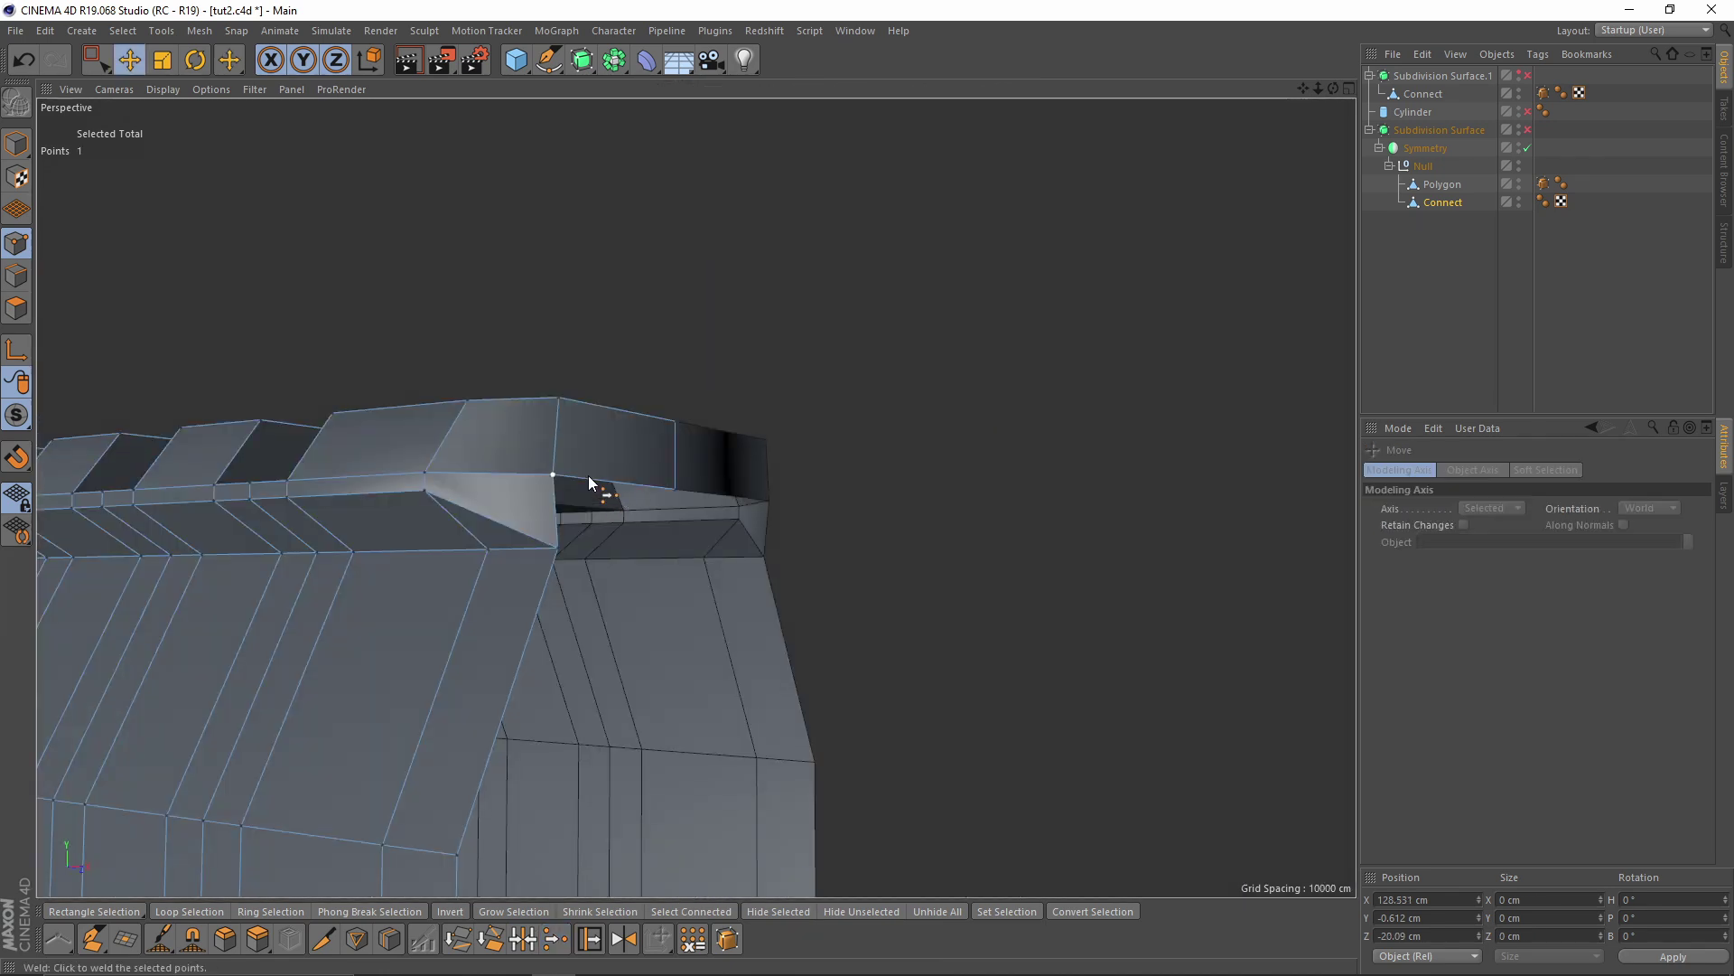
middle_click(568, 598)
middle_click(428, 713)
middle_click_drag(737, 113, 666, 366, "alt")
scroll(713, 364, "up", 8)
left_click_drag(775, 406, 786, 408)
middle_click(786, 407)
middle_click(432, 282)
Extrude the barrel side's four open muzzle edges along X to about 236.6 cm, beyond the muzzle in the front reference
left_click_drag(686, 466, 488, 370, "alt")
left_click(17, 276)
left_click(561, 504)
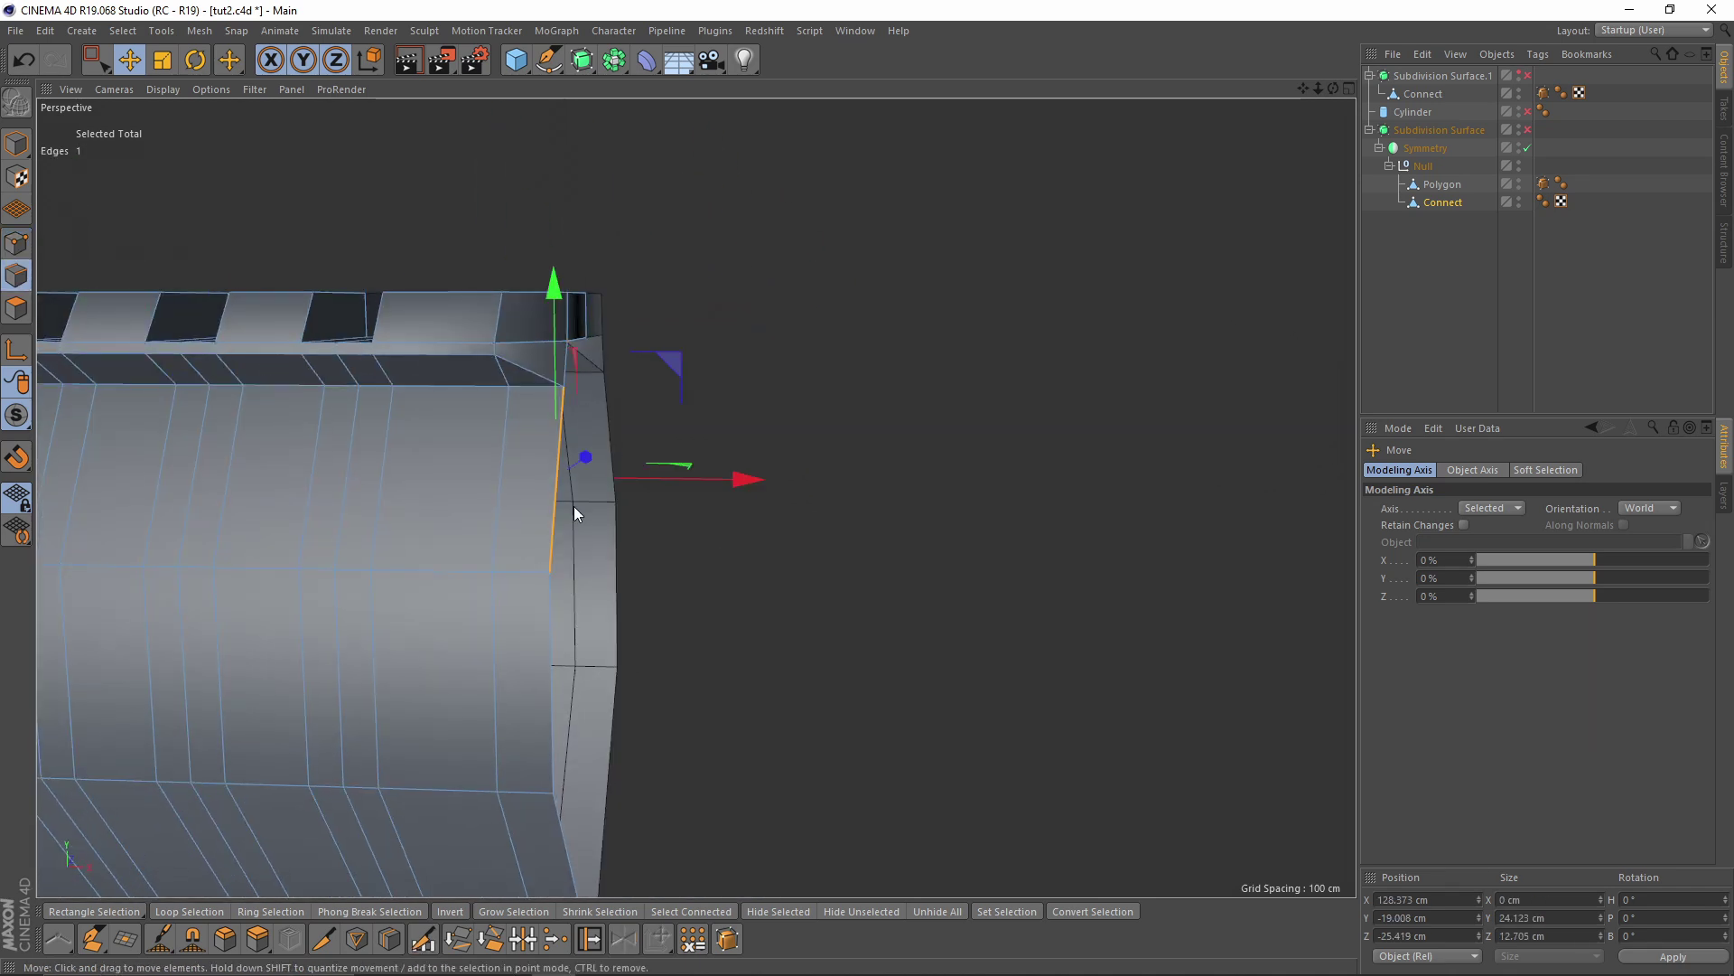
middle_click_drag(539, 691, 501, 437, "alt")
left_click(541, 623, "shift")
left_click_drag(543, 621, 623, 506, "alt")
middle_click(623, 505)
middle_click(941, 645)
right_click_drag(935, 636, 957, 763, "alt")
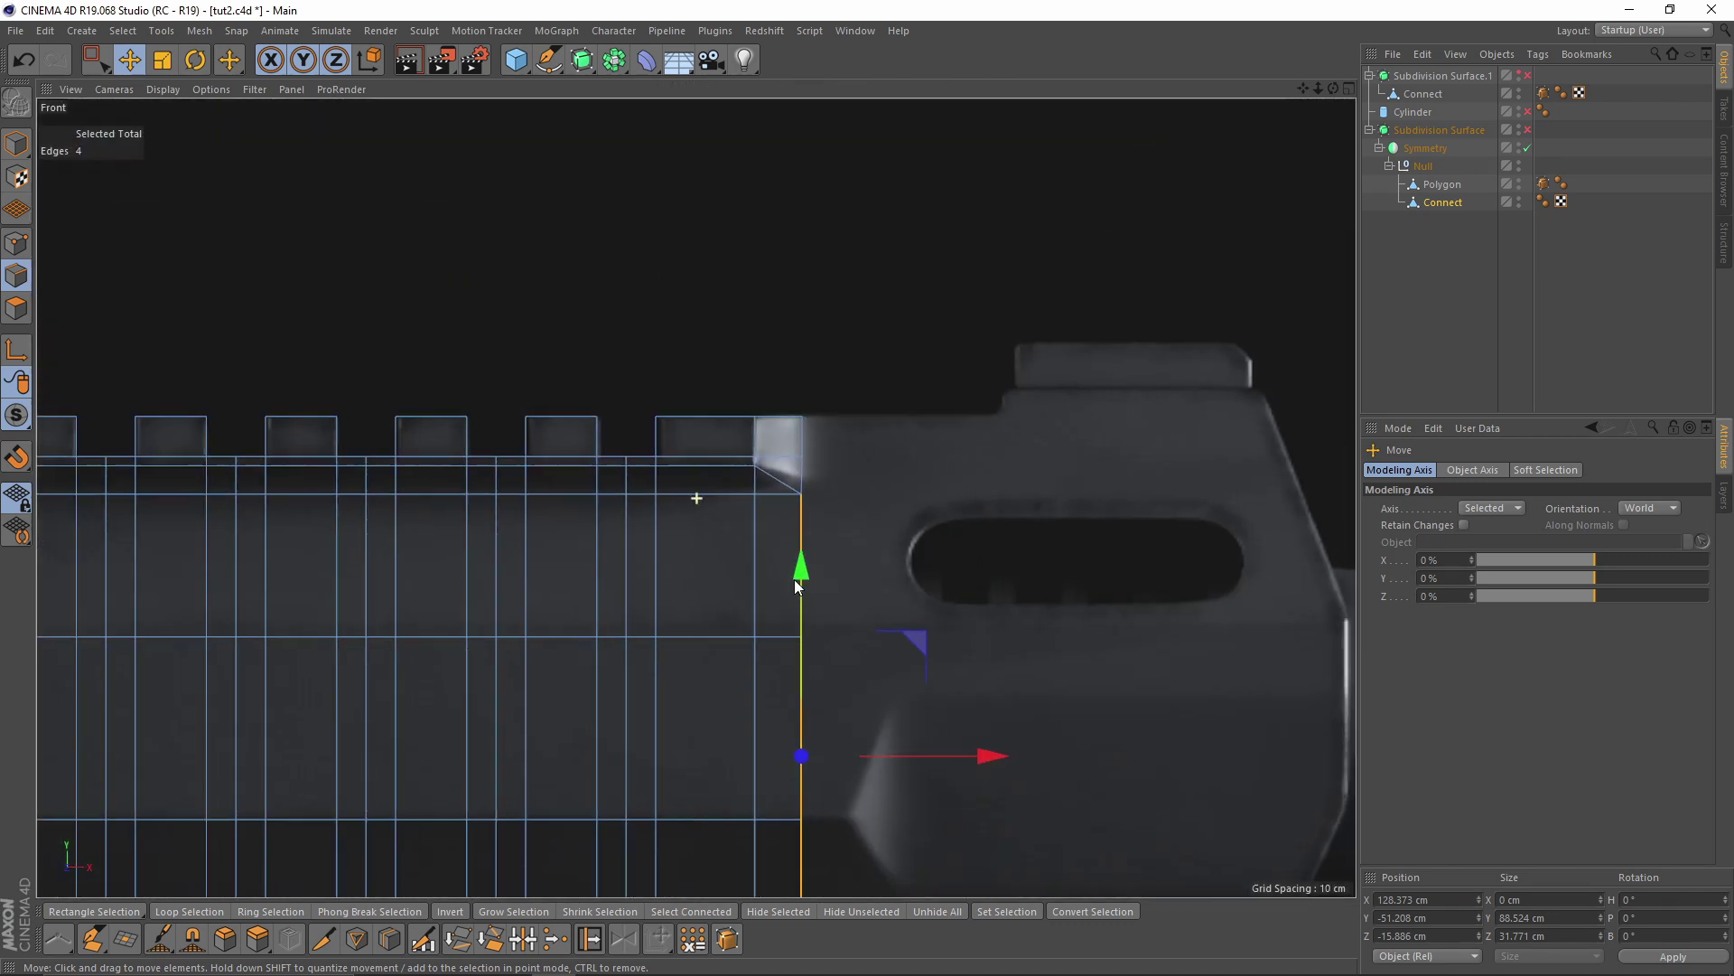
middle_click_drag(957, 763, 625, 578, "alt")
left_click_drag(627, 586, 1273, 573)
middle_click_drag(701, 300, 797, 350, "alt")
middle_click(795, 351)
middle_click(358, 318)
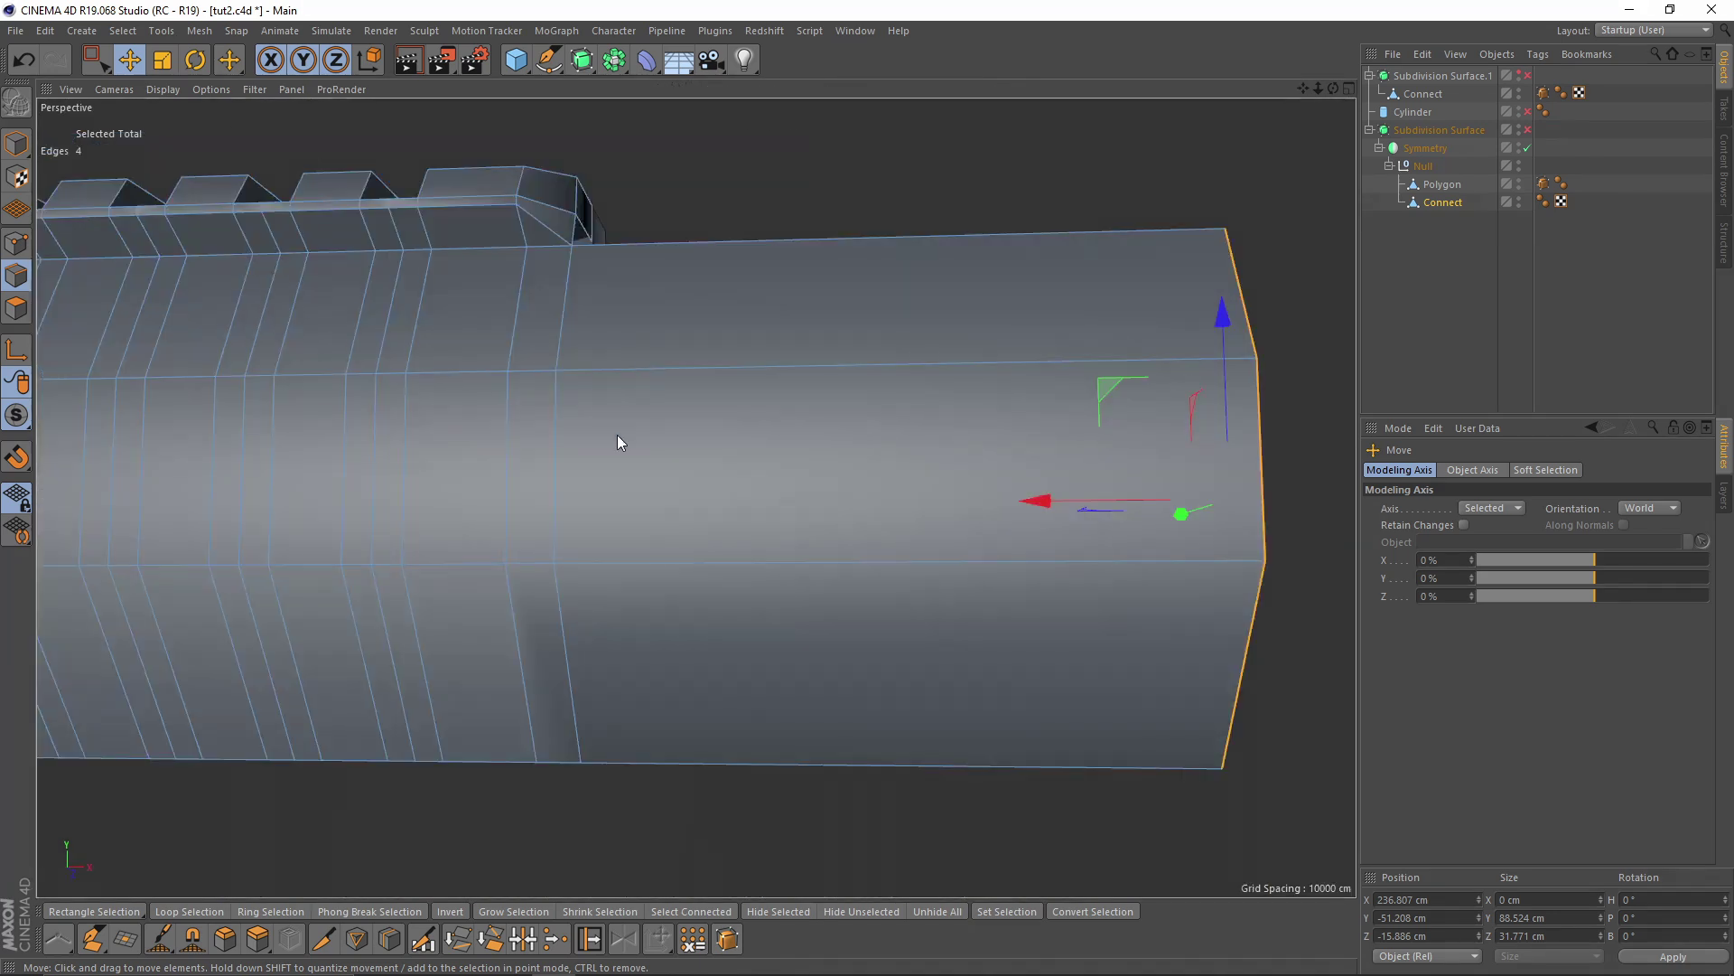
Extrude the upper long edge of the new muzzle section up and inward to the rail's top height, at Y about 6.18 cm and Z about -11.97 cm
left_click(701, 249)
left_click_drag(639, 391, 526, 402, "alt")
middle_click(522, 412)
middle_click(329, 681)
middle_click_drag(533, 536, 506, 518, "alt")
right_click_drag(506, 517, 623, 498, "alt")
middle_click_drag(623, 499, 484, 495, "alt")
left_click_drag(535, 412, 638, 224)
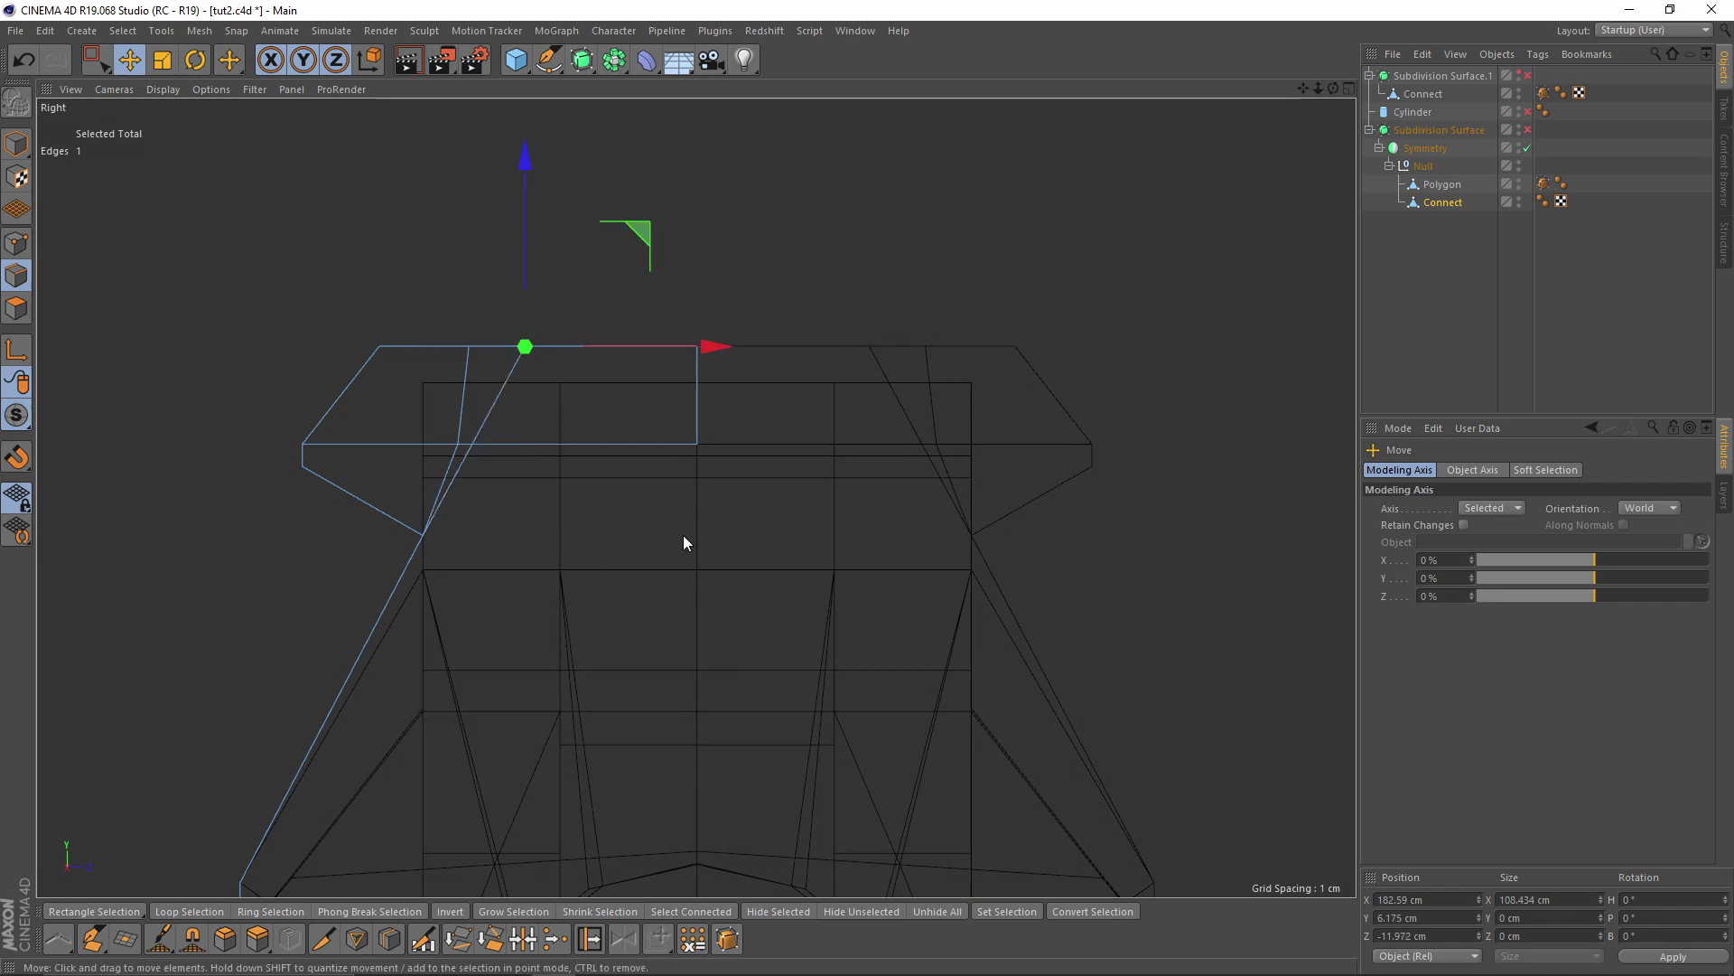
middle_click(683, 535)
Delete the inner front polygon of the last rail tooth, where the muzzle section meets it
middle_click(393, 309)
left_click_drag(393, 309, 703, 372, "alt")
left_click_drag(718, 508, 697, 685, "alt")
right_click_drag(671, 270, 688, 192, "alt")
left_click_drag(688, 193, 285, 192, "alt")
left_click(23, 313)
middle_click_drag(524, 233, 510, 401, "alt")
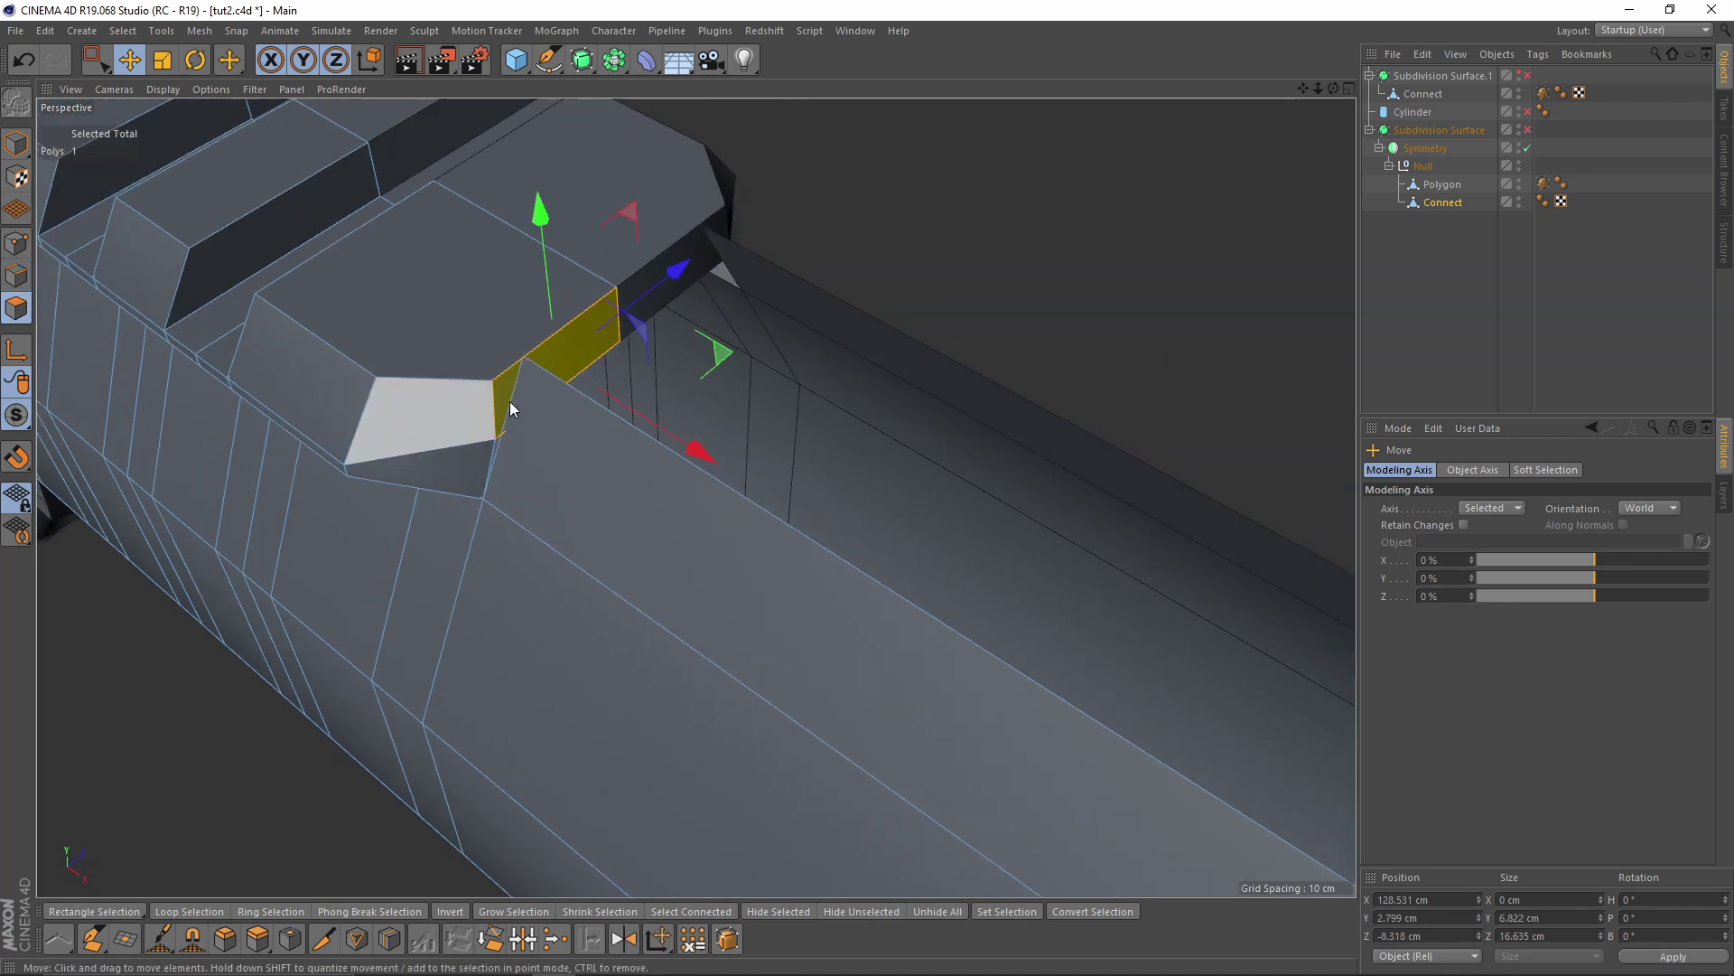
key("Delete")
right_click_drag(519, 360, 542, 325, "alt")
right_click_drag(530, 506, 526, 456)
key("ctrl+z")
key("ctrl+z")
Add a lengthwise loop cut to the muzzle section's upper sloped strip at about 46.3% offset
left_click_drag(542, 503, 720, 441, "alt")
middle_click_drag(720, 441, 426, 407, "alt")
left_click_drag(426, 406, 341, 391, "alt")
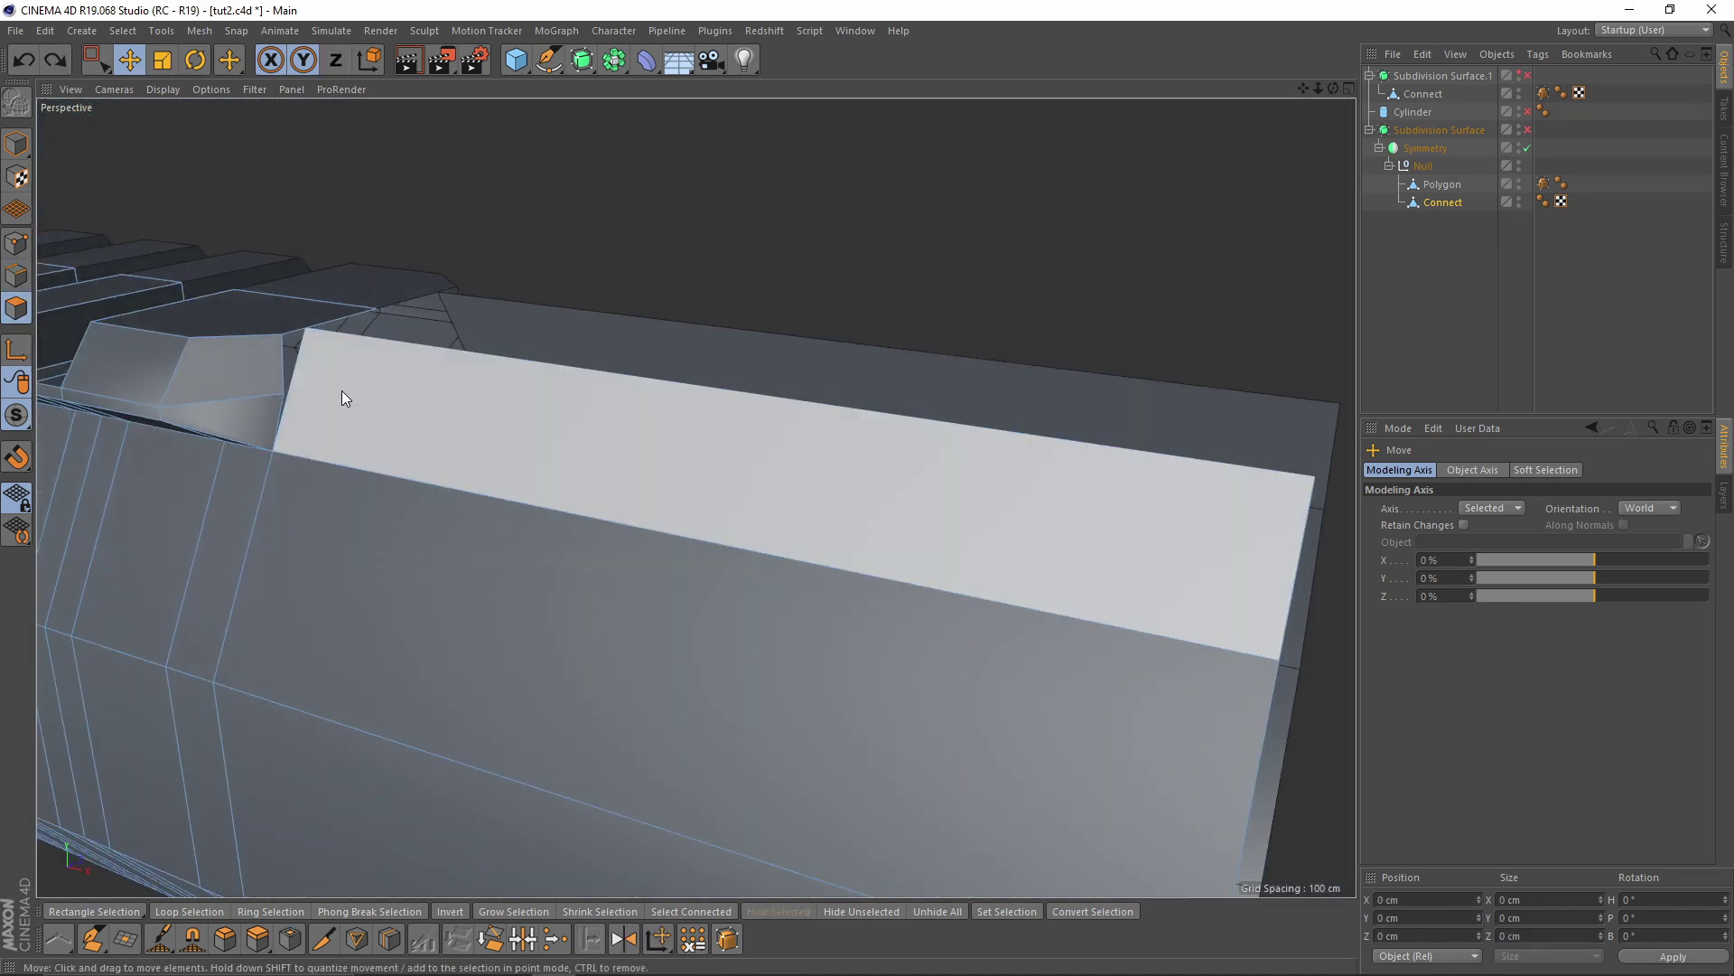
right_click(732, 484)
left_click(831, 425)
left_click_drag(403, 371, 278, 399, "alt")
left_click_drag(308, 378, 300, 443, "alt")
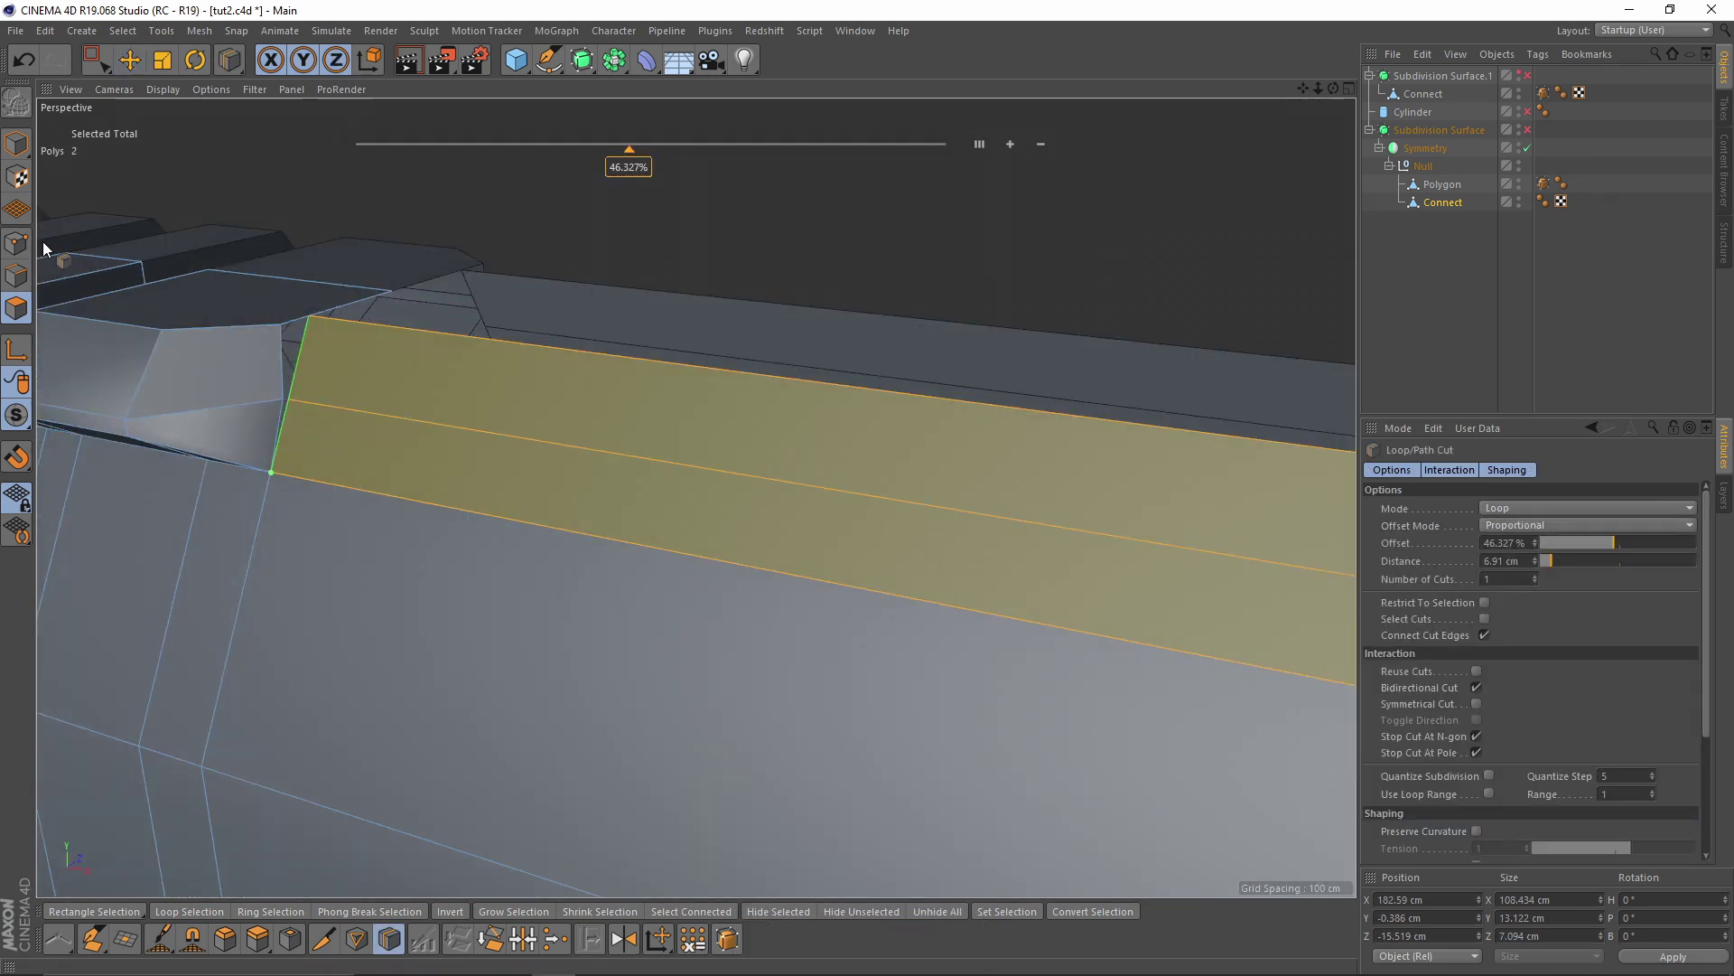
Weld the last tooth's lower front corner point onto the end point of the new lengthwise cut
left_click(18, 242)
scroll(342, 402, "up", 3)
key("space")
left_click_drag(225, 375, 298, 420)
key("m")
key("q")
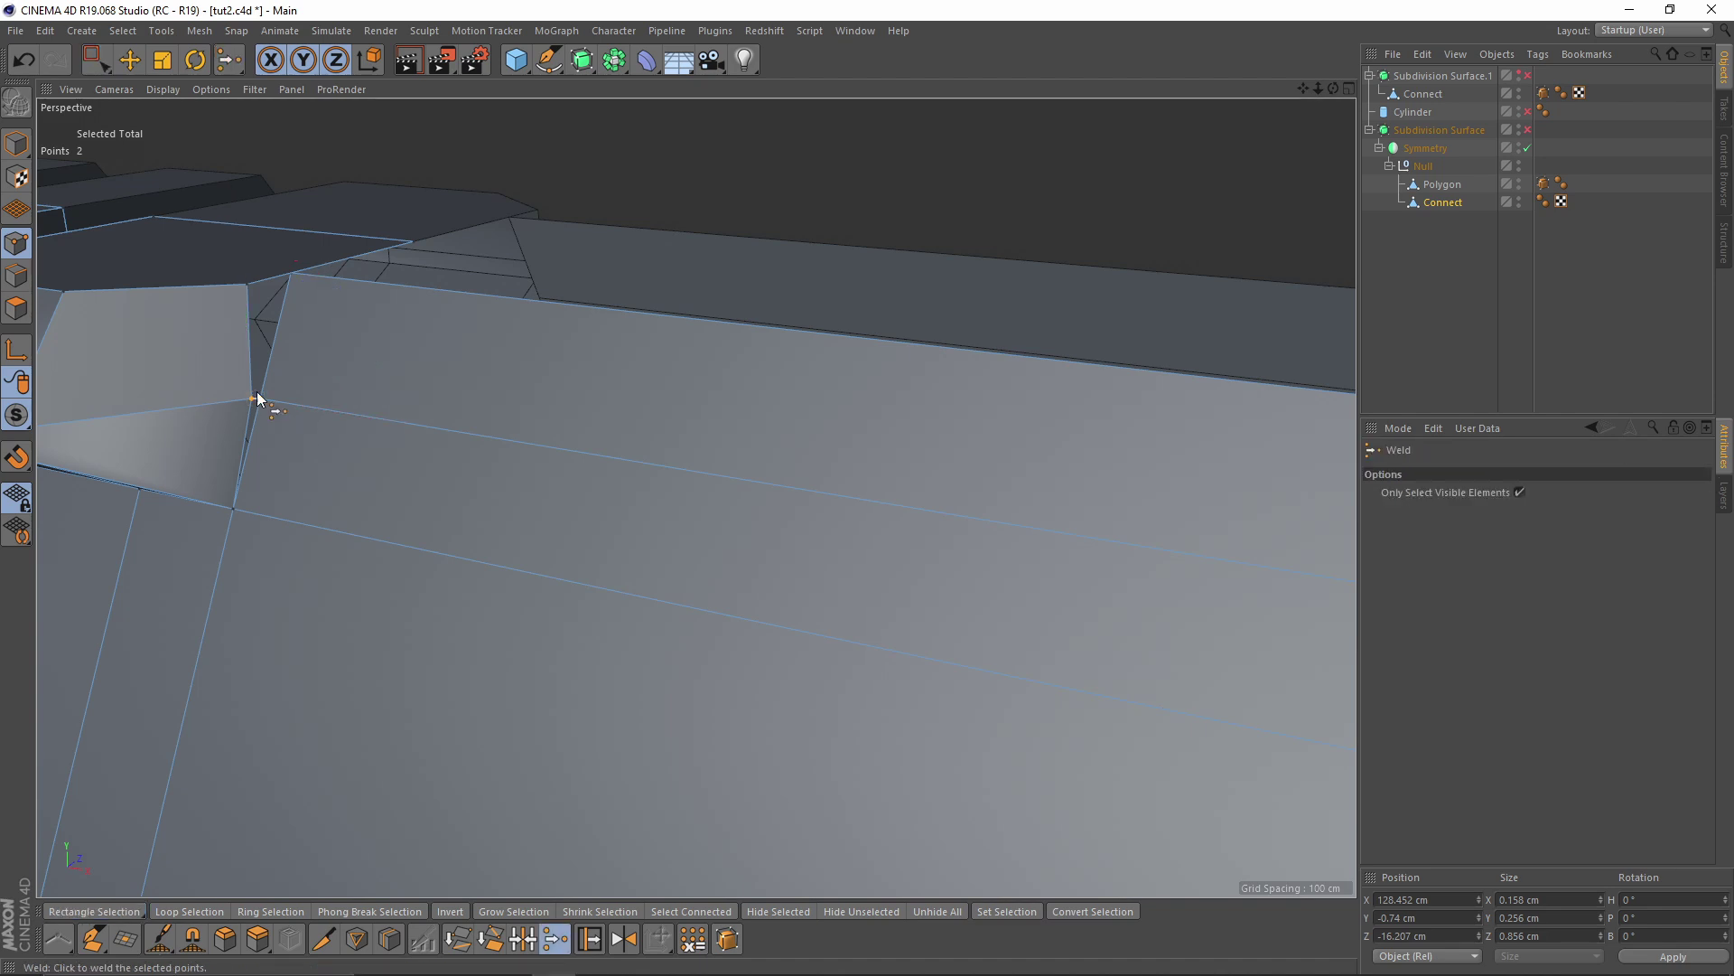
left_click(259, 398)
left_click_drag(299, 354, 376, 443, "alt")
Weld the last tooth's upper front corner point onto the upper corner point of the muzzle section
key("space")
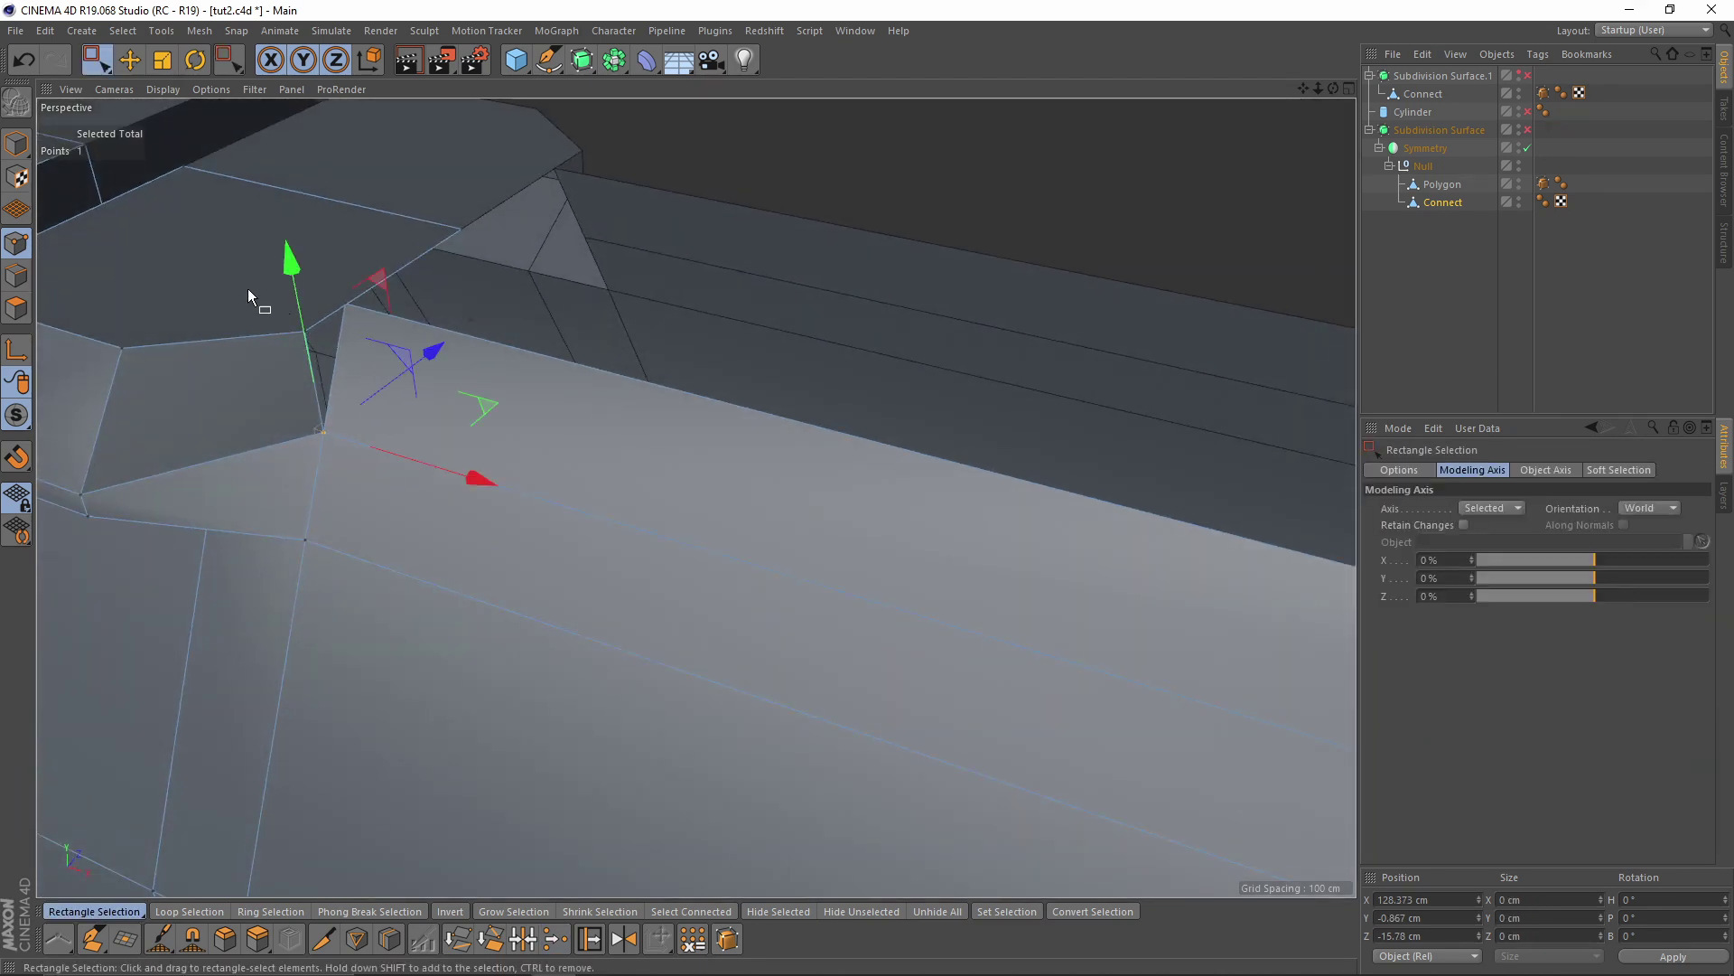
left_click_drag(204, 259, 397, 399)
key("m")
key("q")
left_click(344, 298)
Extrude the muzzle section's upper long edge inward to the symmetry plane, setting its Z position to 0
left_click(17, 275)
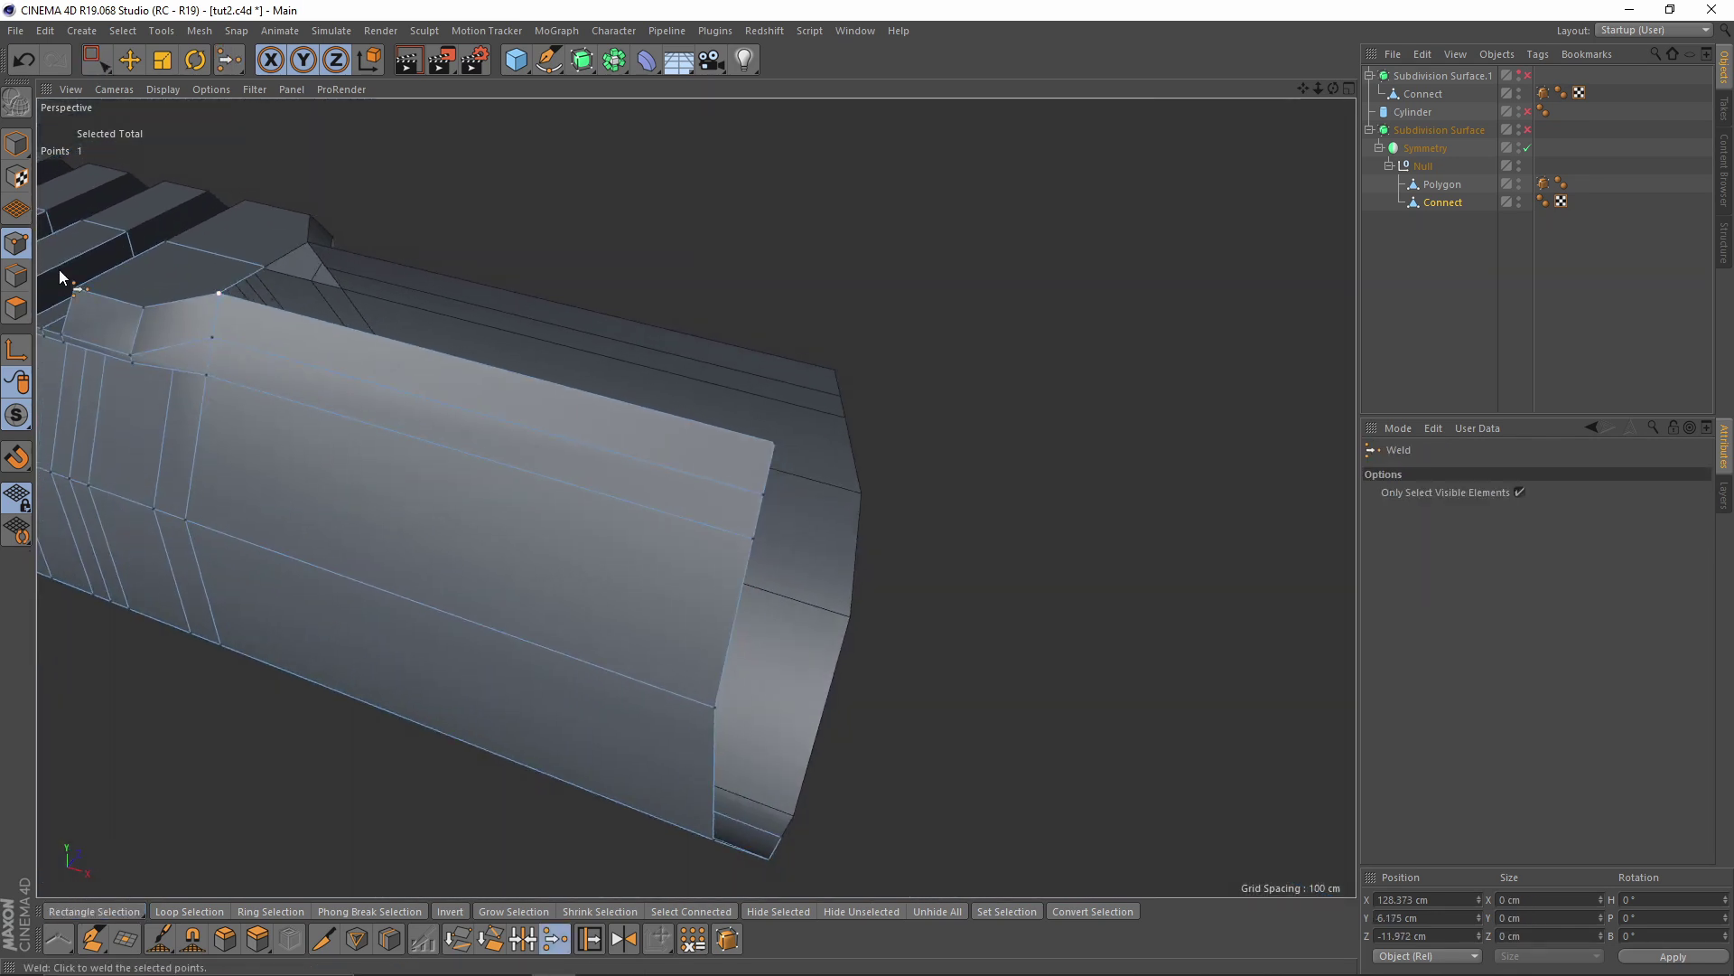
key("e")
left_click(307, 324)
left_click_drag(307, 323, 615, 318, "alt")
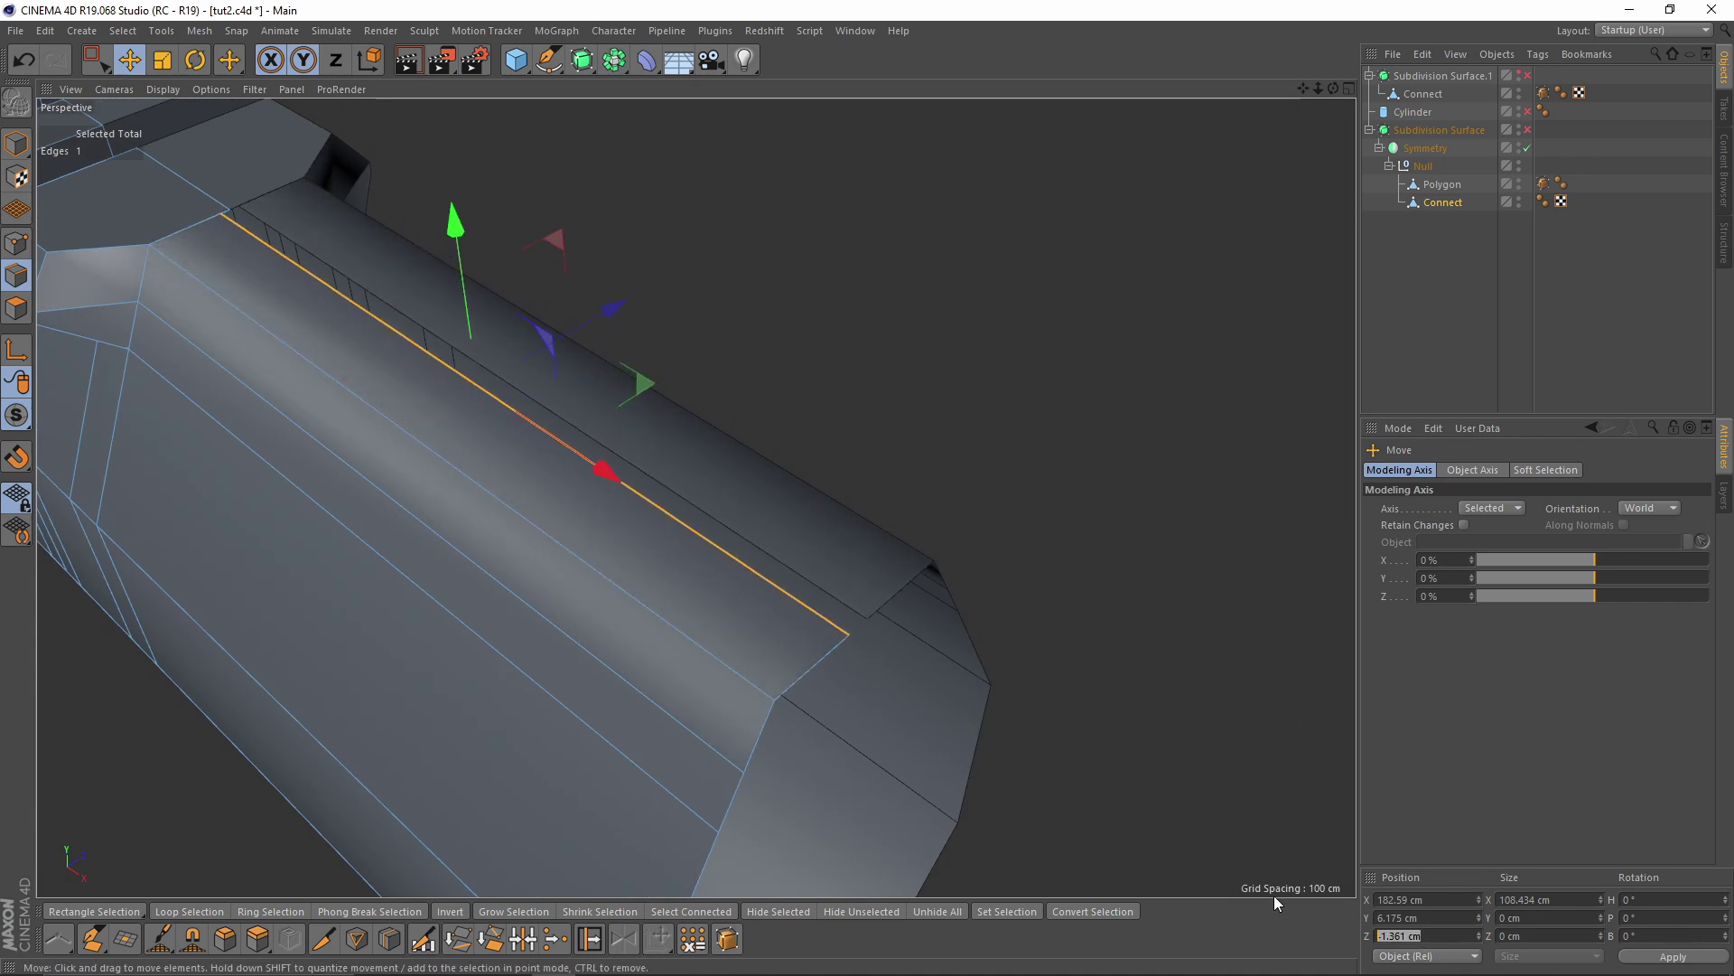
type("0")
key("Return")
Weld the two near-coincident centre points where the last tooth's top meets the muzzle section's top surface
middle_click_drag(149, 181, 423, 316, "alt")
left_click(17, 243)
left_click_drag(437, 317, 499, 318, "alt")
key("space")
left_click_drag(534, 348, 648, 343, "alt")
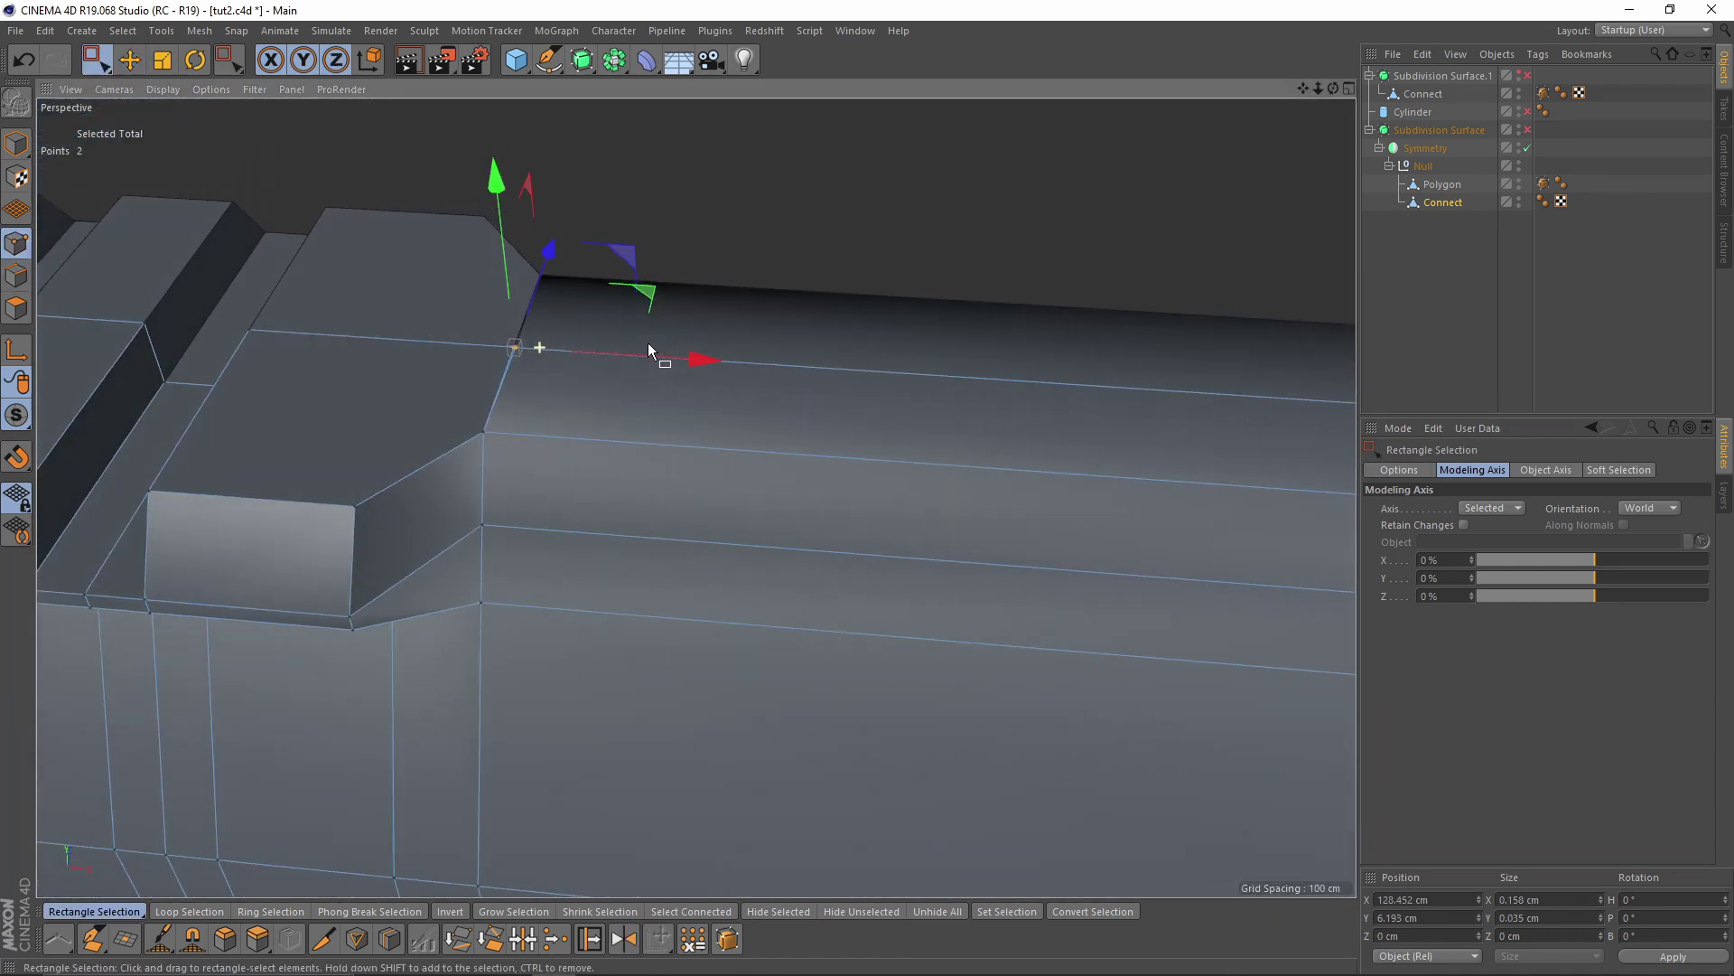
scroll(541, 333, "up", 4)
left_click_drag(542, 328, 488, 372, "alt")
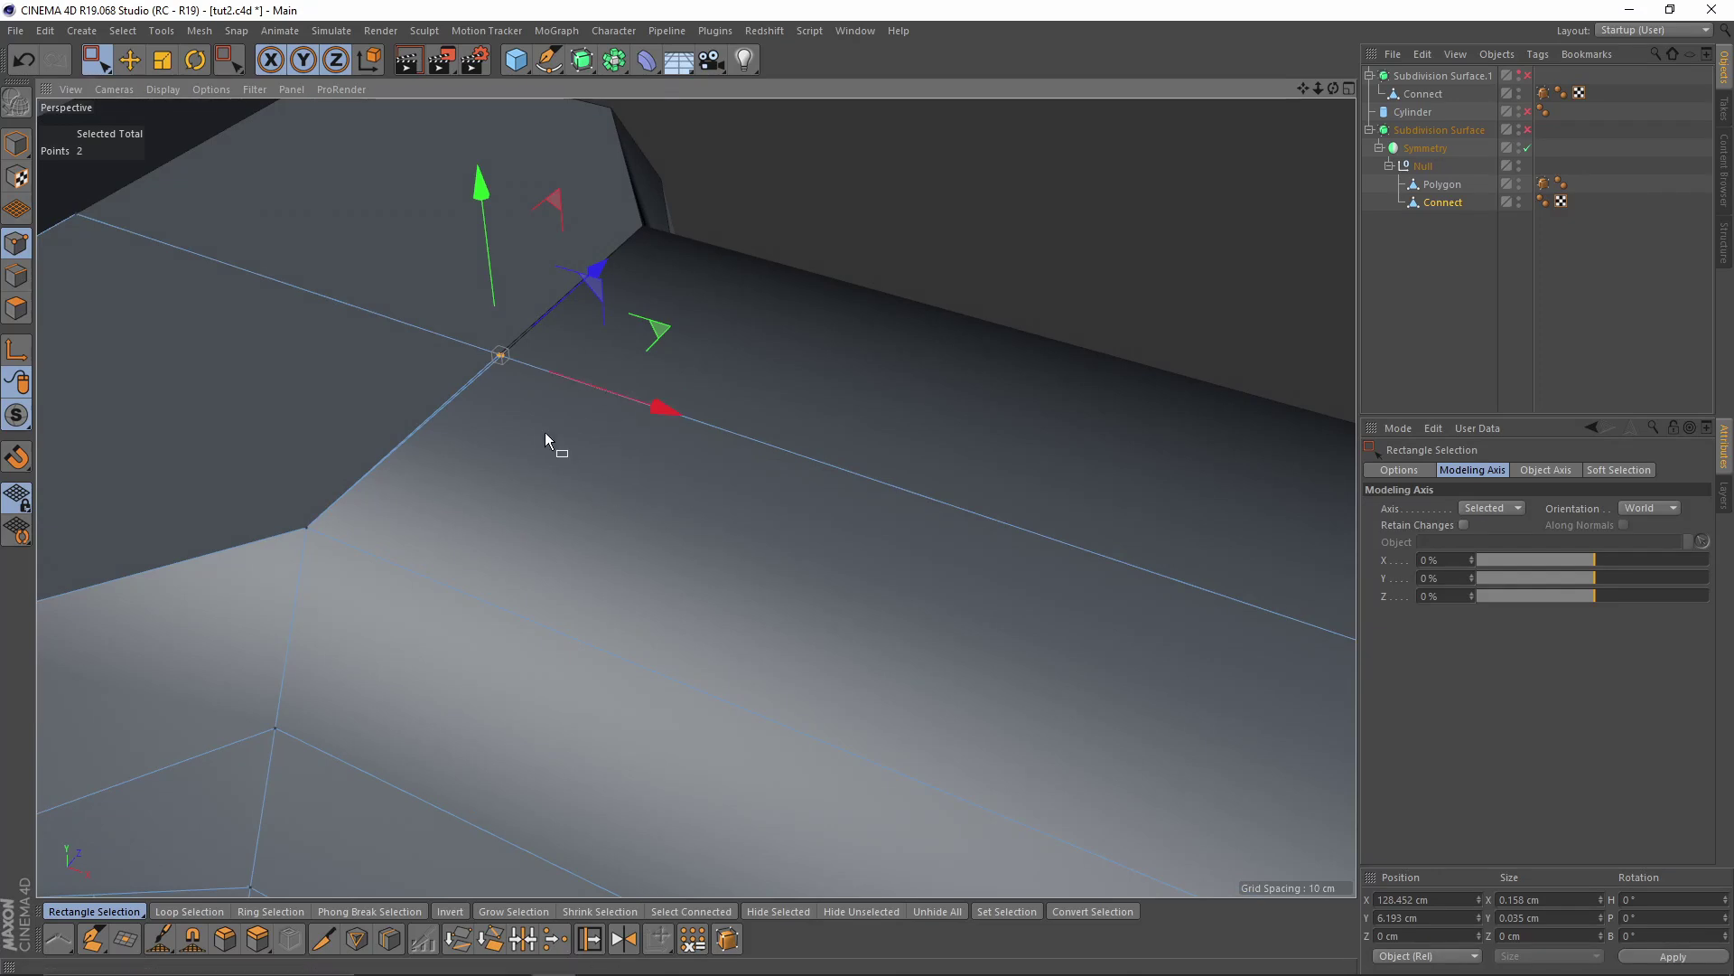
right_click_drag(659, 479, 508, 507, "alt")
middle_click_drag(687, 591, 419, 515, "alt")
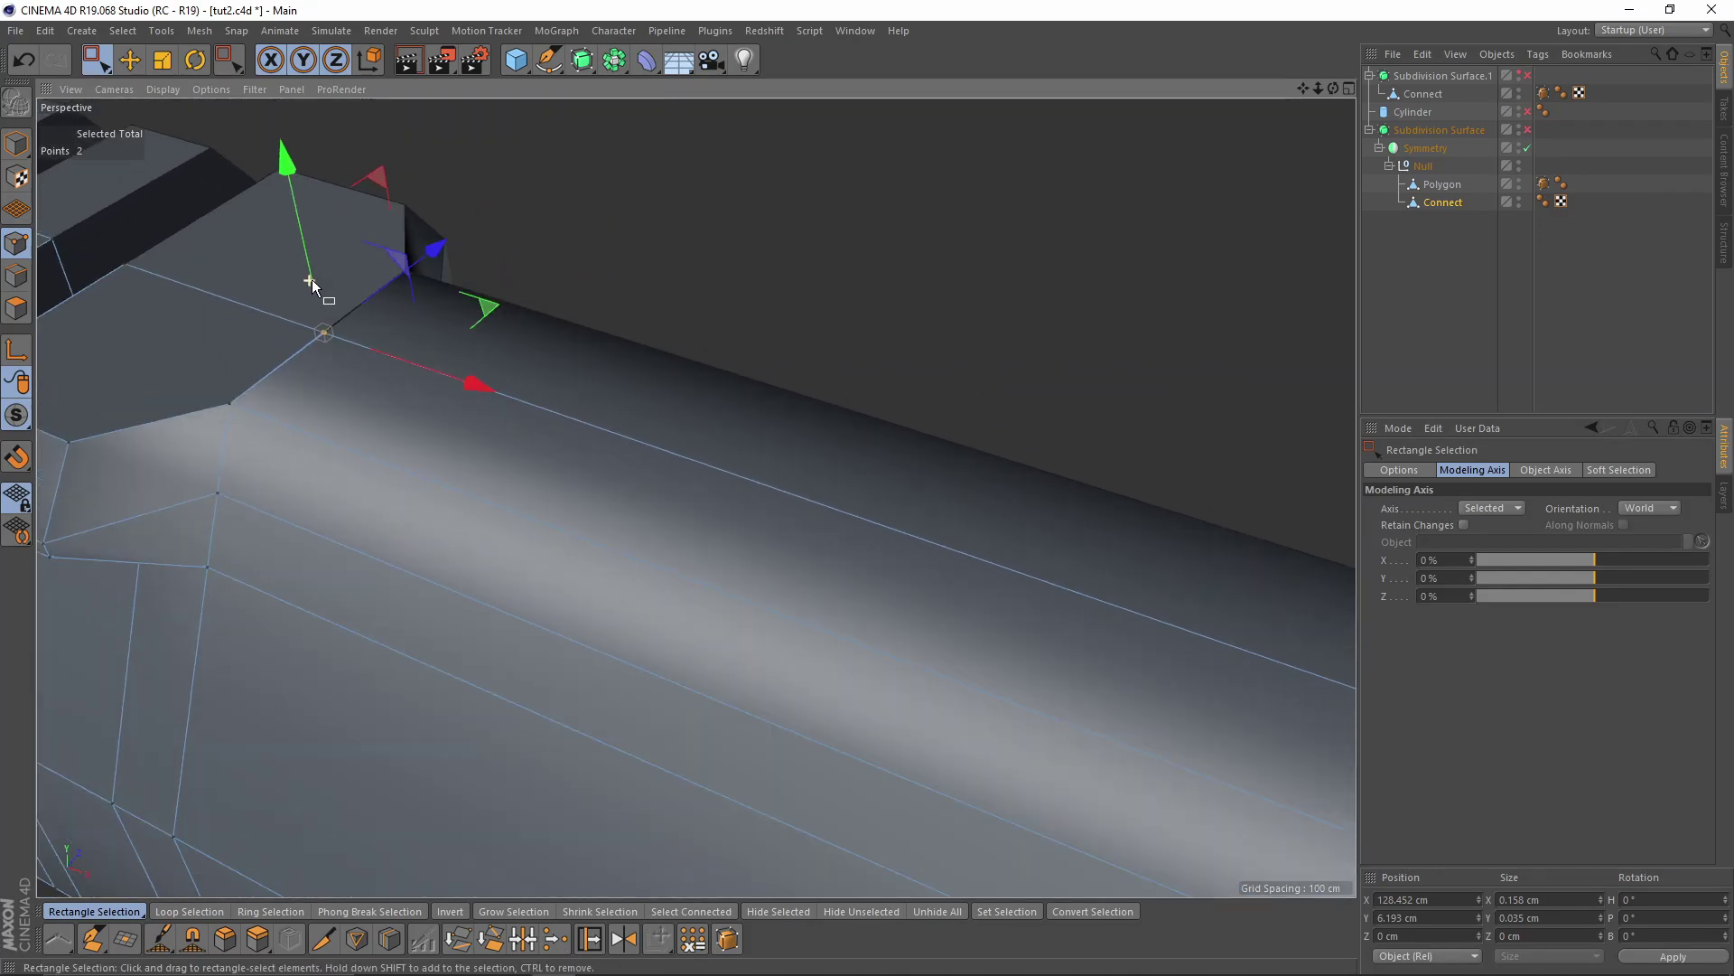
scroll(289, 307, "up", 3)
middle_click_drag(356, 341, 517, 420, "alt")
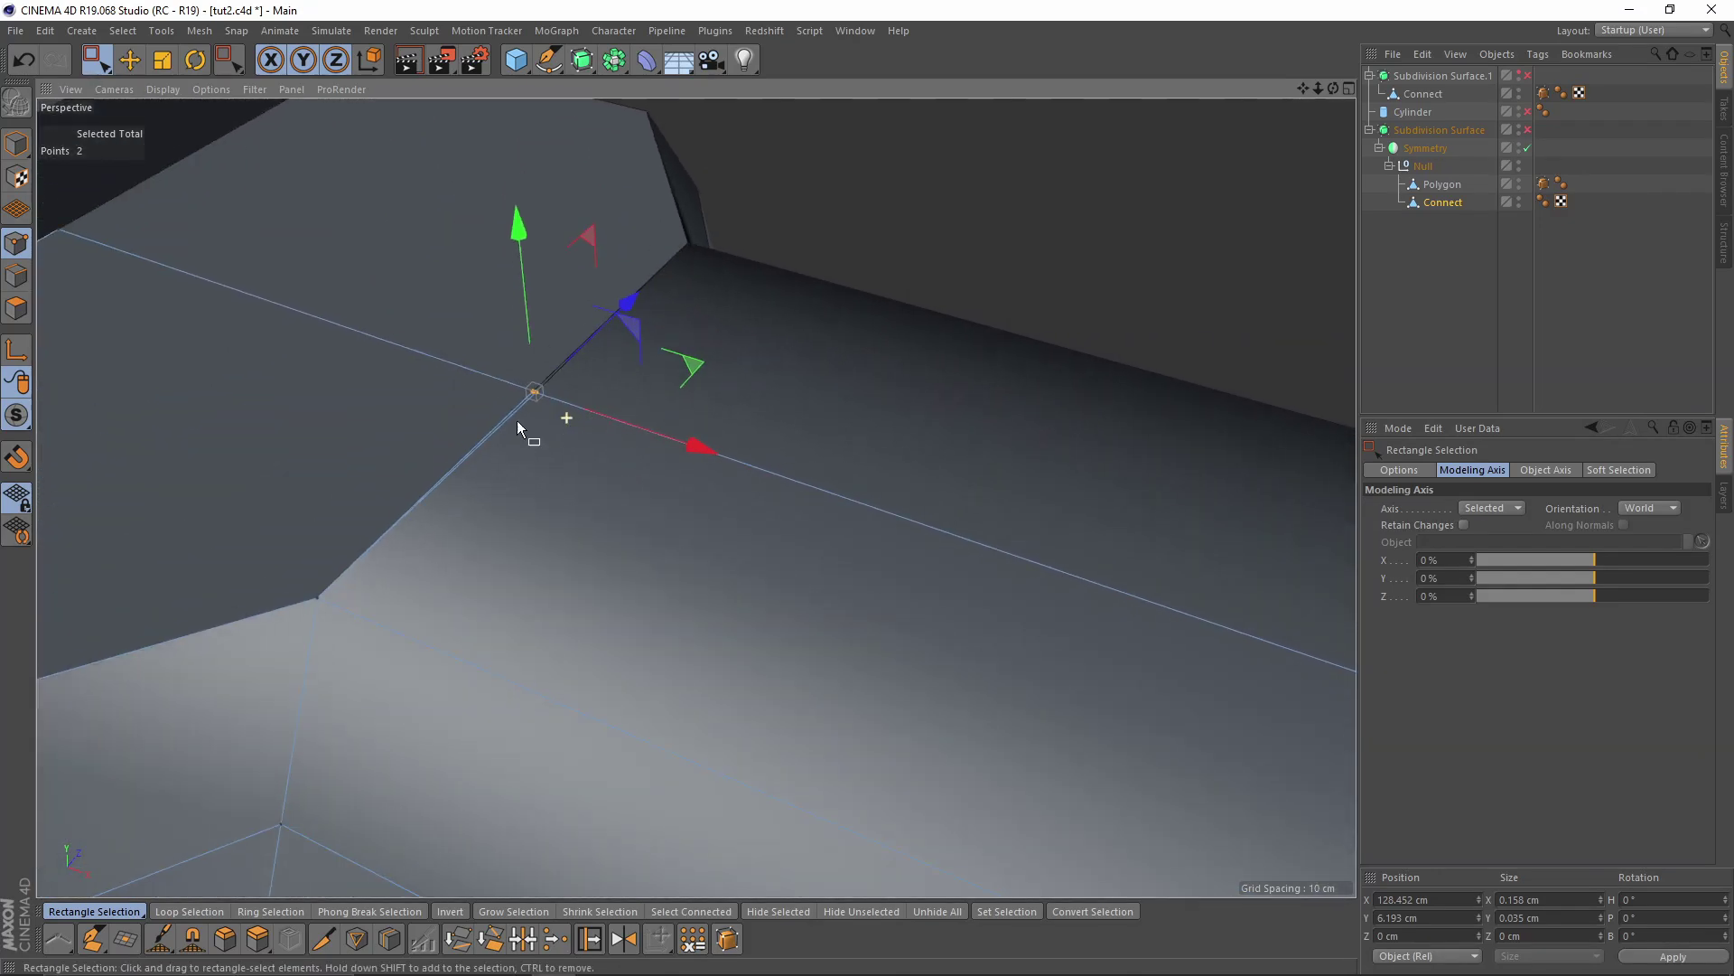
right_click(588, 435)
left_click(695, 805)
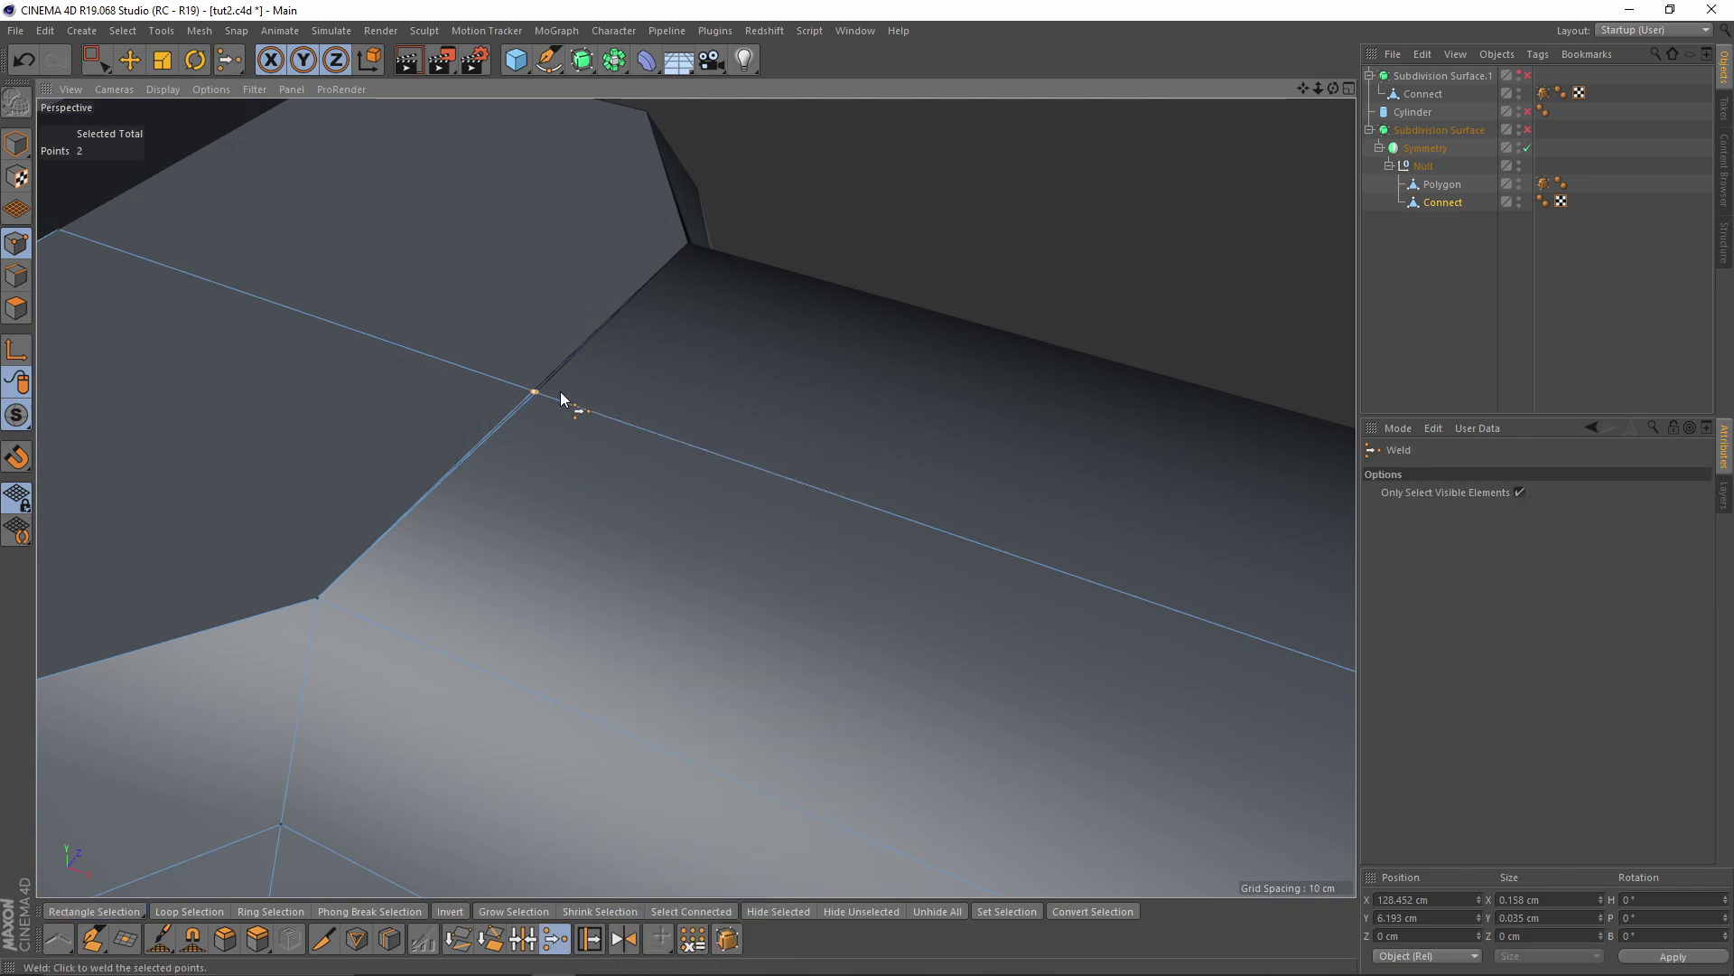
left_click_drag(657, 377, 606, 414, "alt")
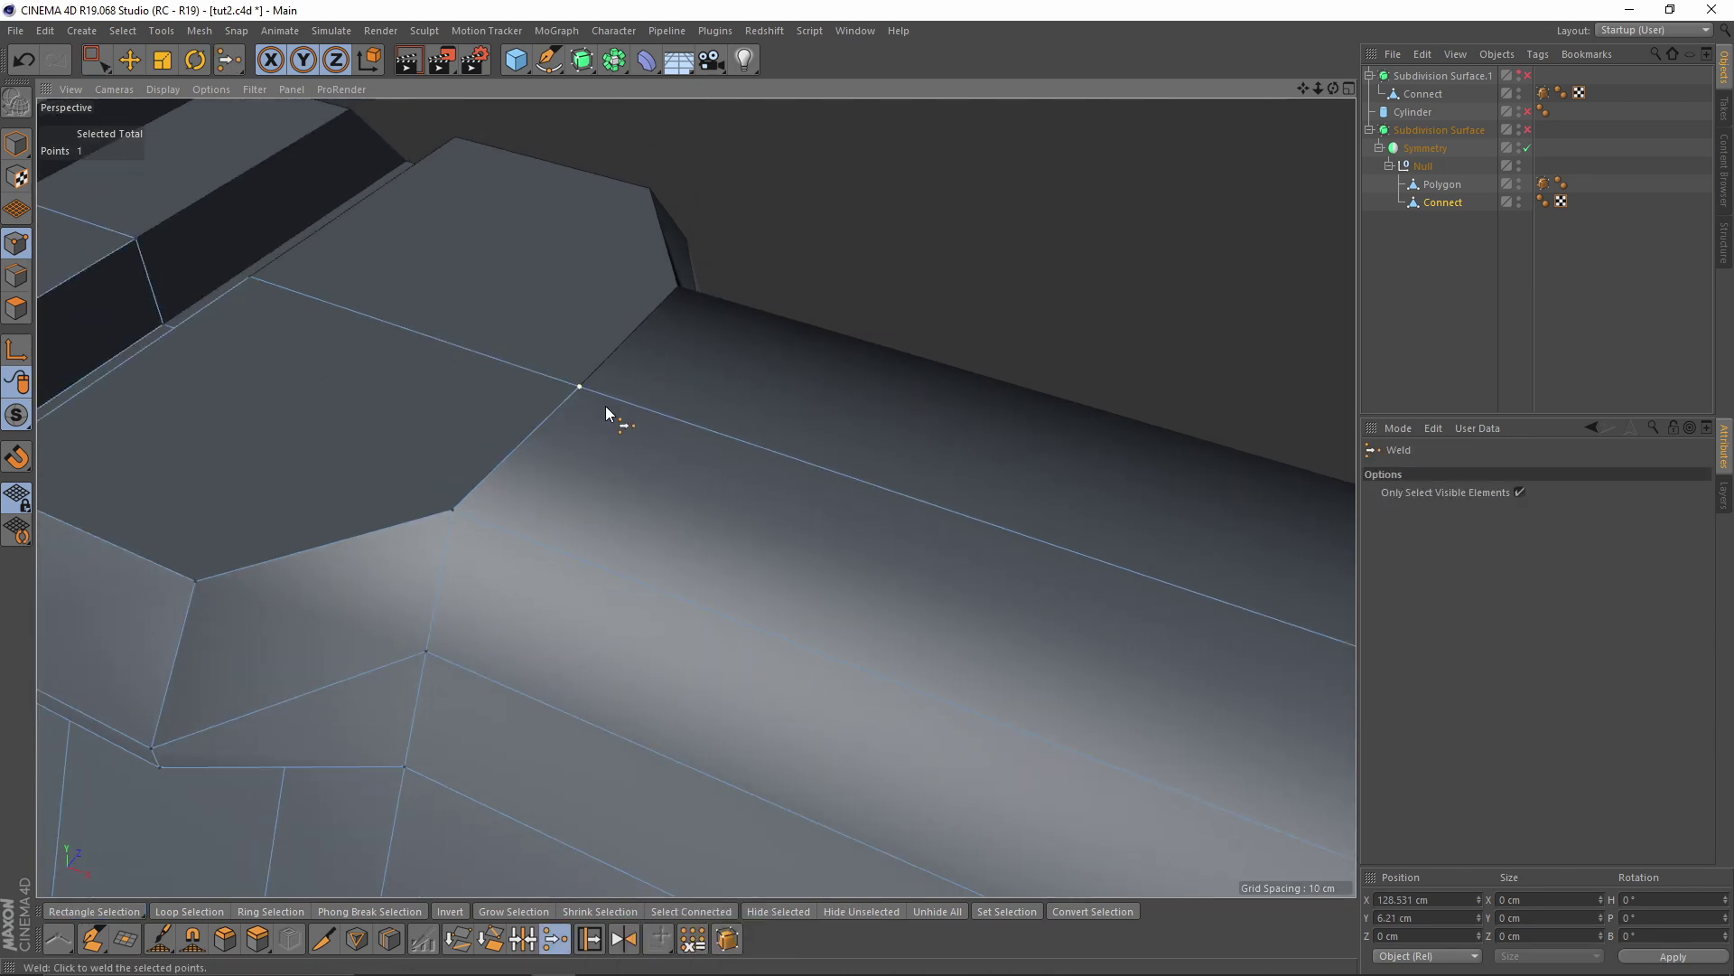
Line-cut through the whole muzzle section along the reference's slanted and vertical front outline, with Visible Only disabled
mouse_move(595, 376)
left_mouse_down("alt")
mouse_move(603, 469)
mouse_move(618, 380)
left_mouse_up("alt")
scroll(623, 388, "down", 5)
left_click_drag(700, 463, 751, 451, "alt")
left_click_drag(620, 421, 612, 420, "alt")
middle_click(611, 420)
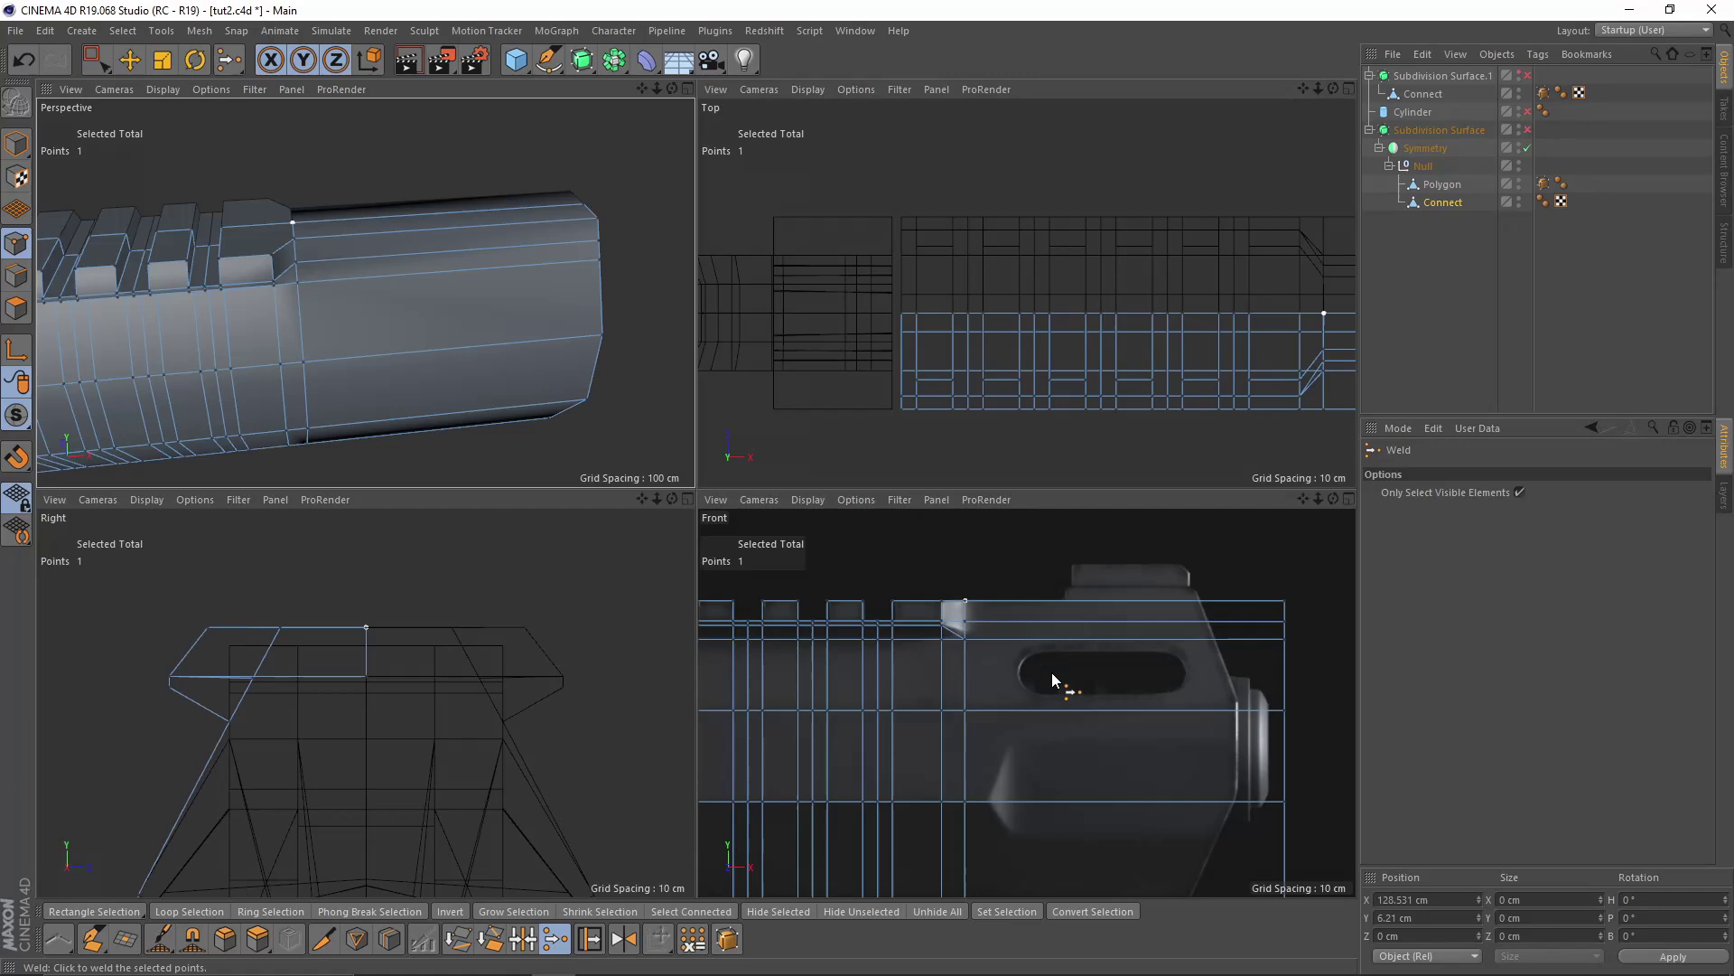
middle_click(1054, 682)
middle_click_drag(884, 458, 711, 402, "alt")
scroll(784, 397, "down", 2)
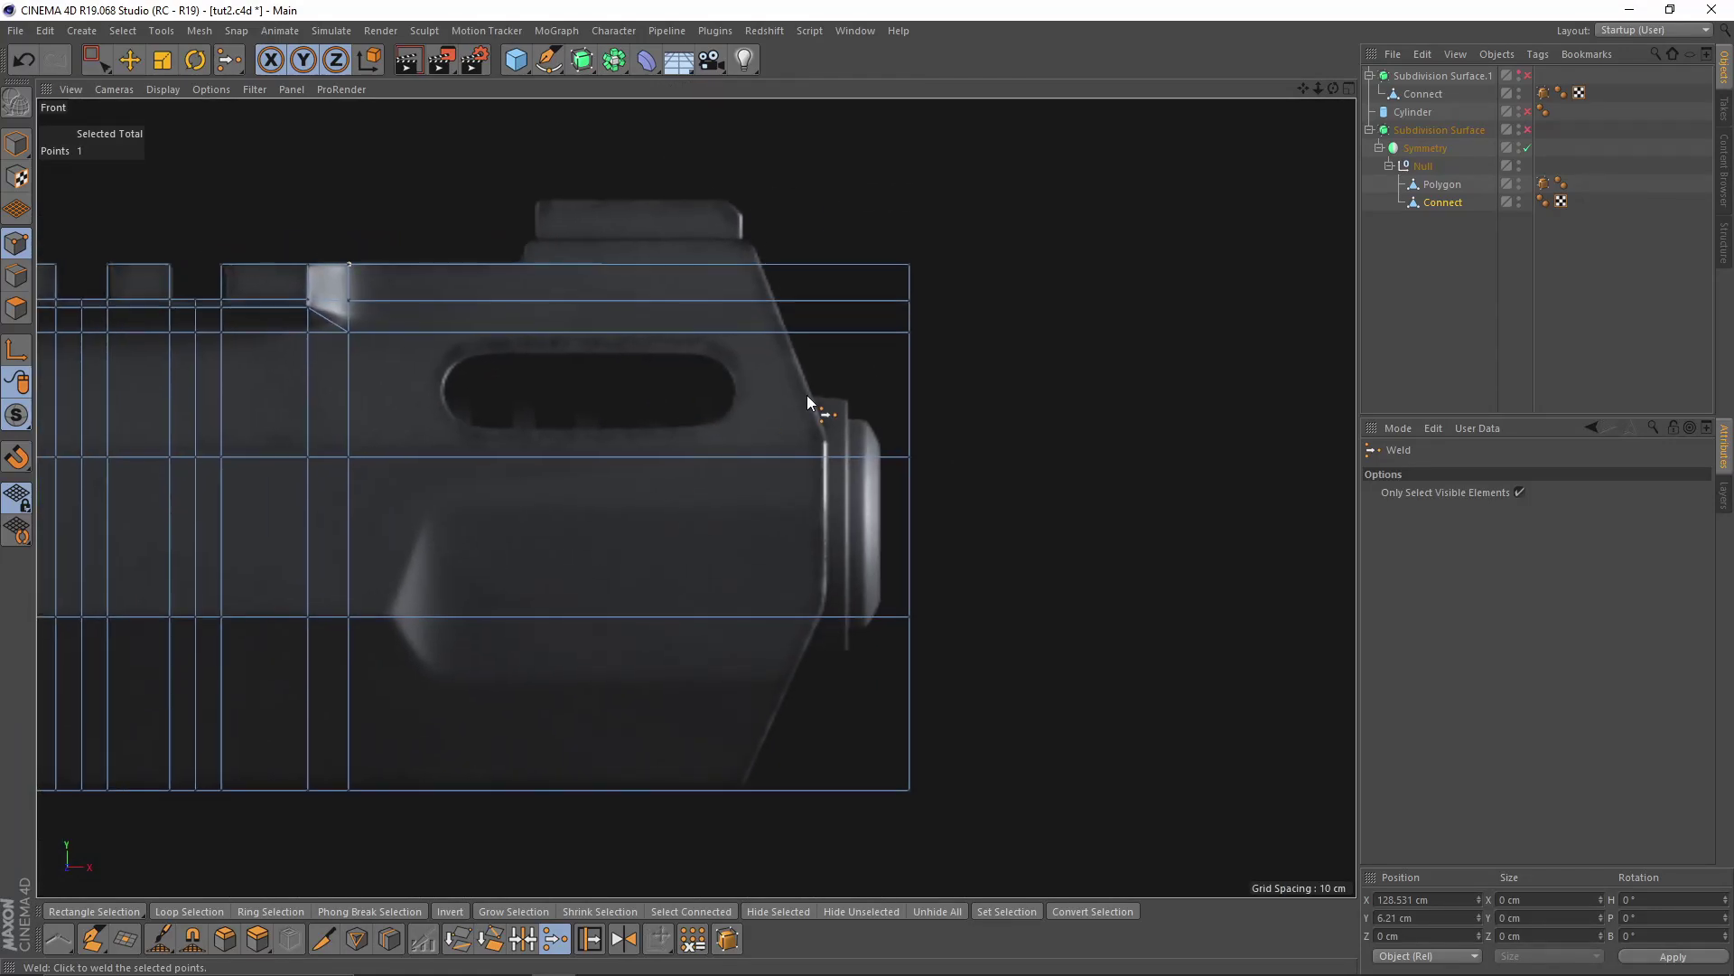
right_click(824, 389)
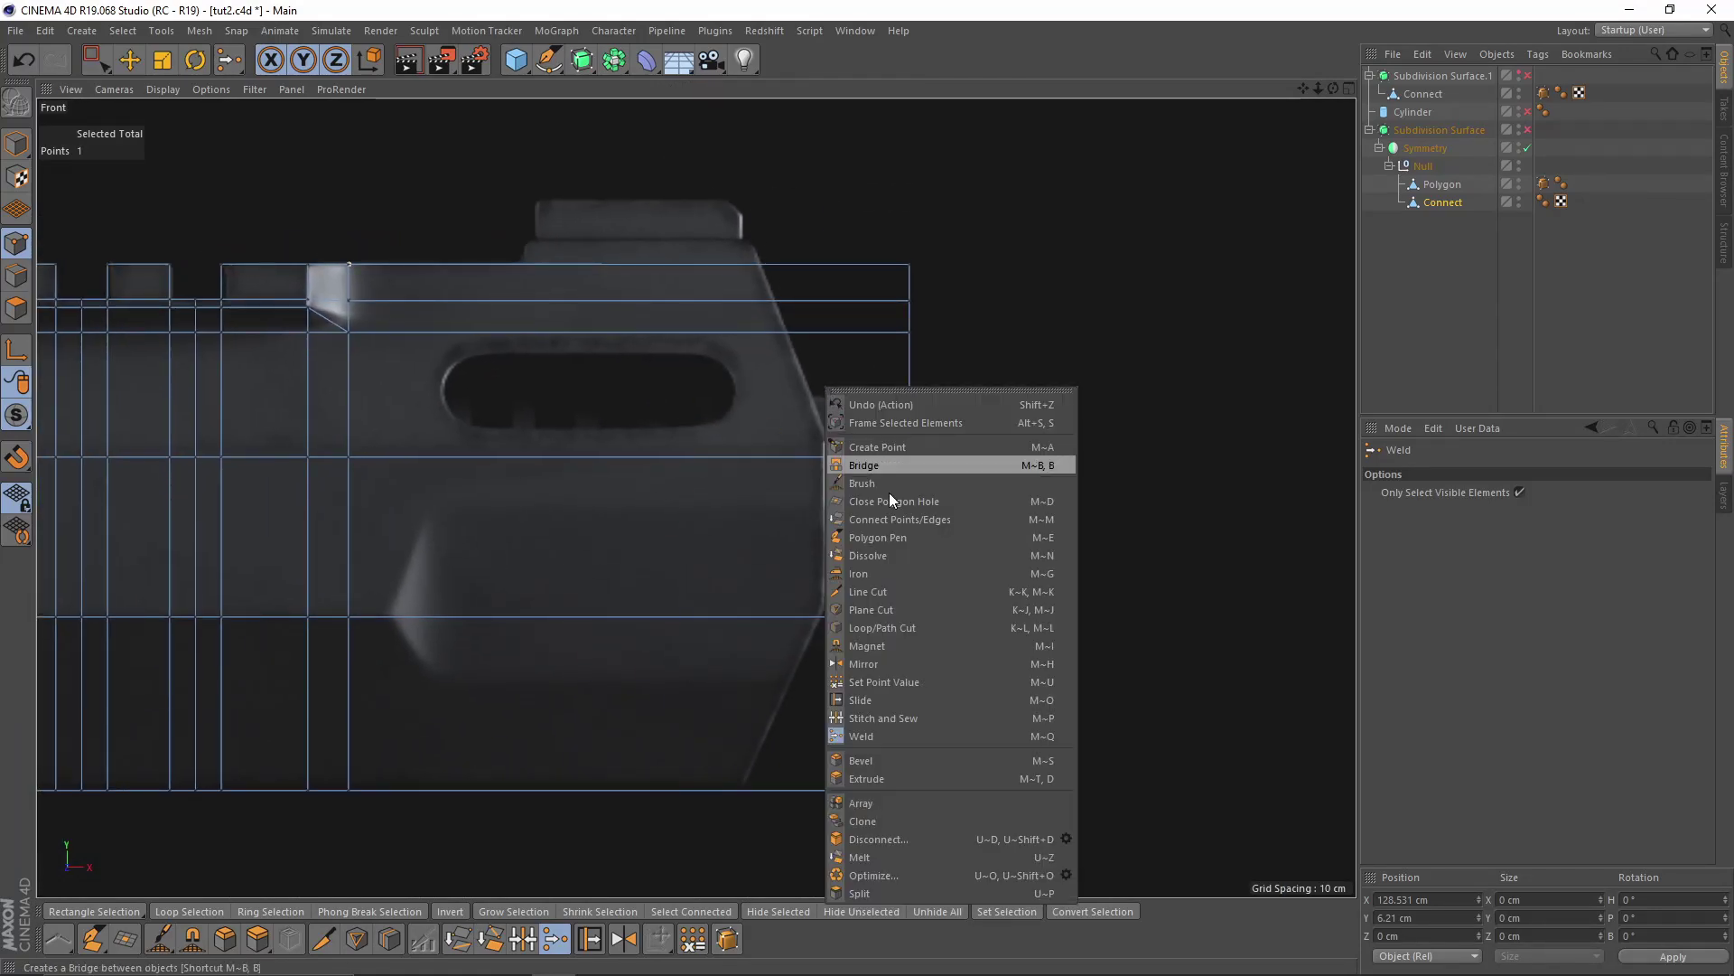
left_click(891, 593)
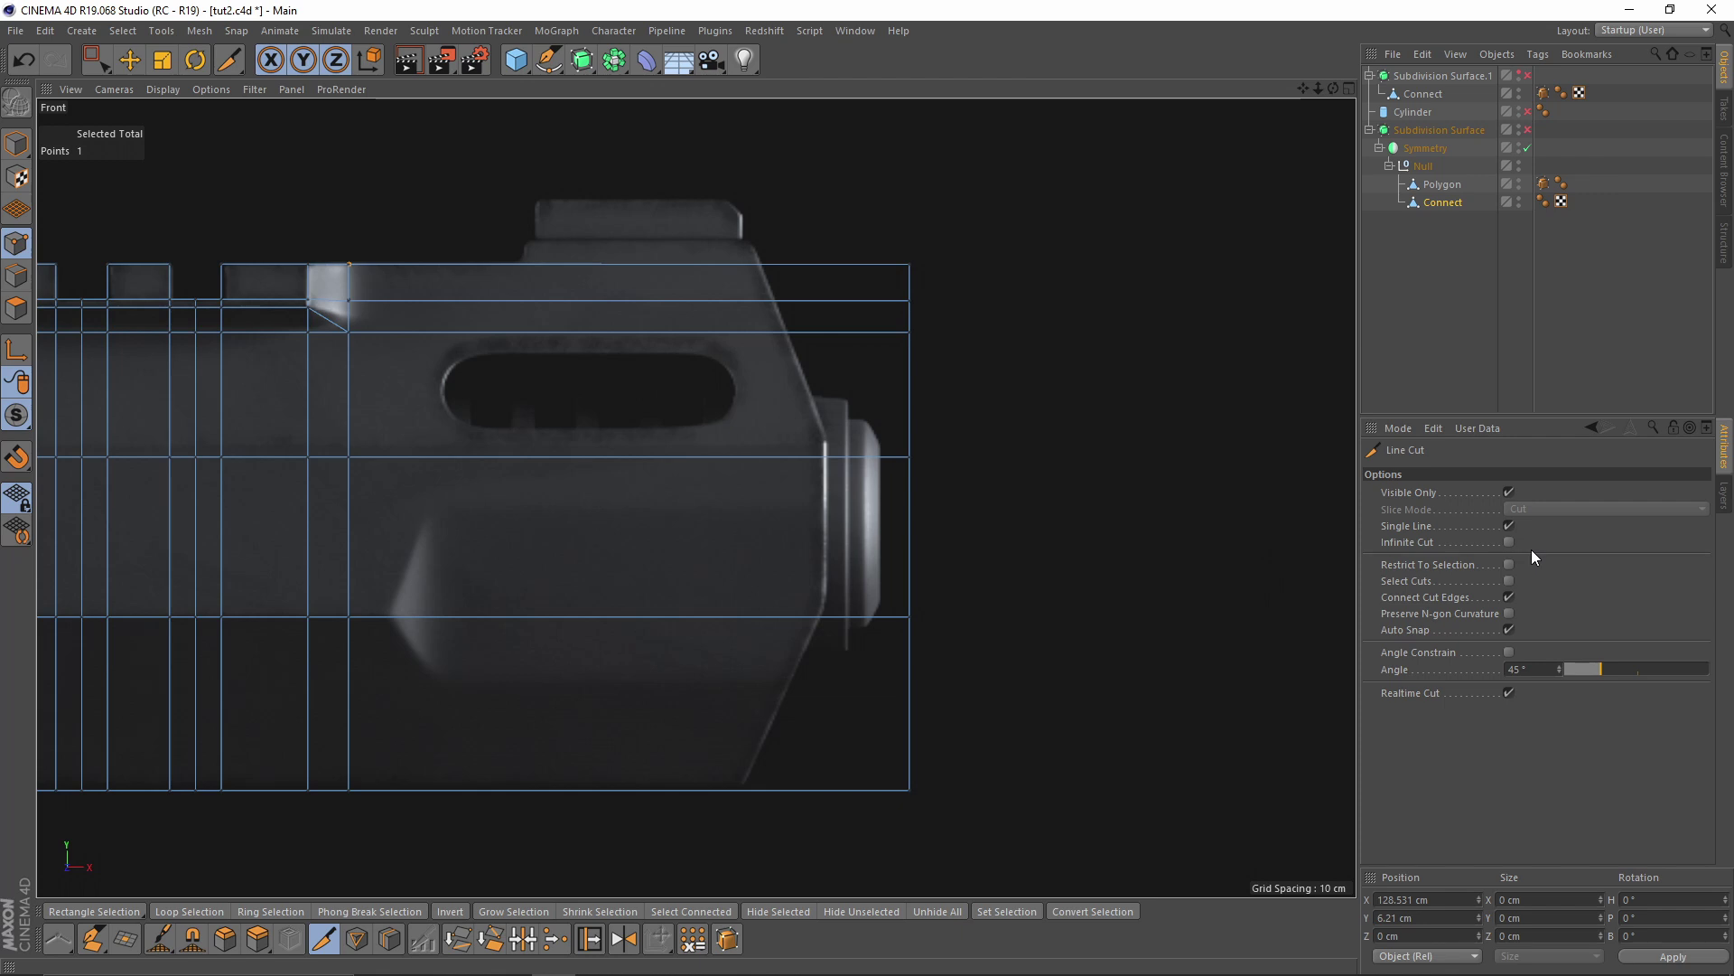
left_click(1510, 492)
middle_click_drag(1033, 404, 1016, 361)
left_click(730, 183)
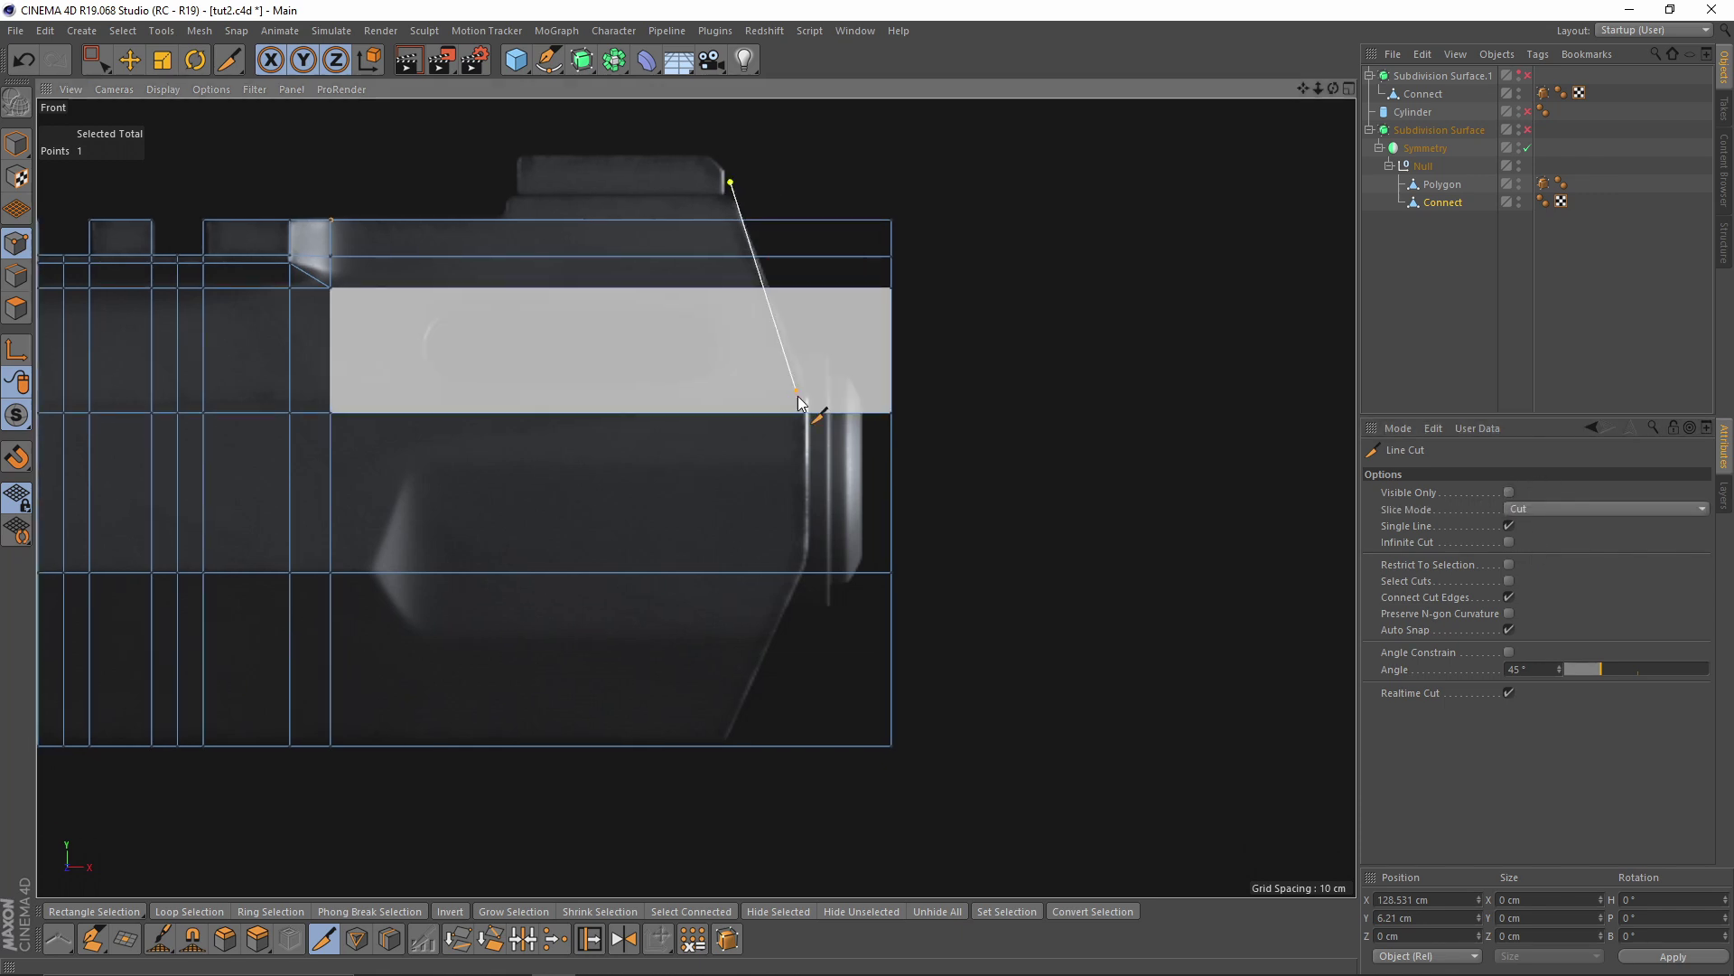
left_click(810, 406)
left_click(810, 572)
left_click(701, 786)
Delete the surplus points in front of the new outline cut at the muzzle
key("space")
left_click_drag(946, 482, 1006, 854)
key("Delete")
middle_click(652, 433)
middle_click(647, 396)
left_click_drag(648, 388, 889, 466, "alt")
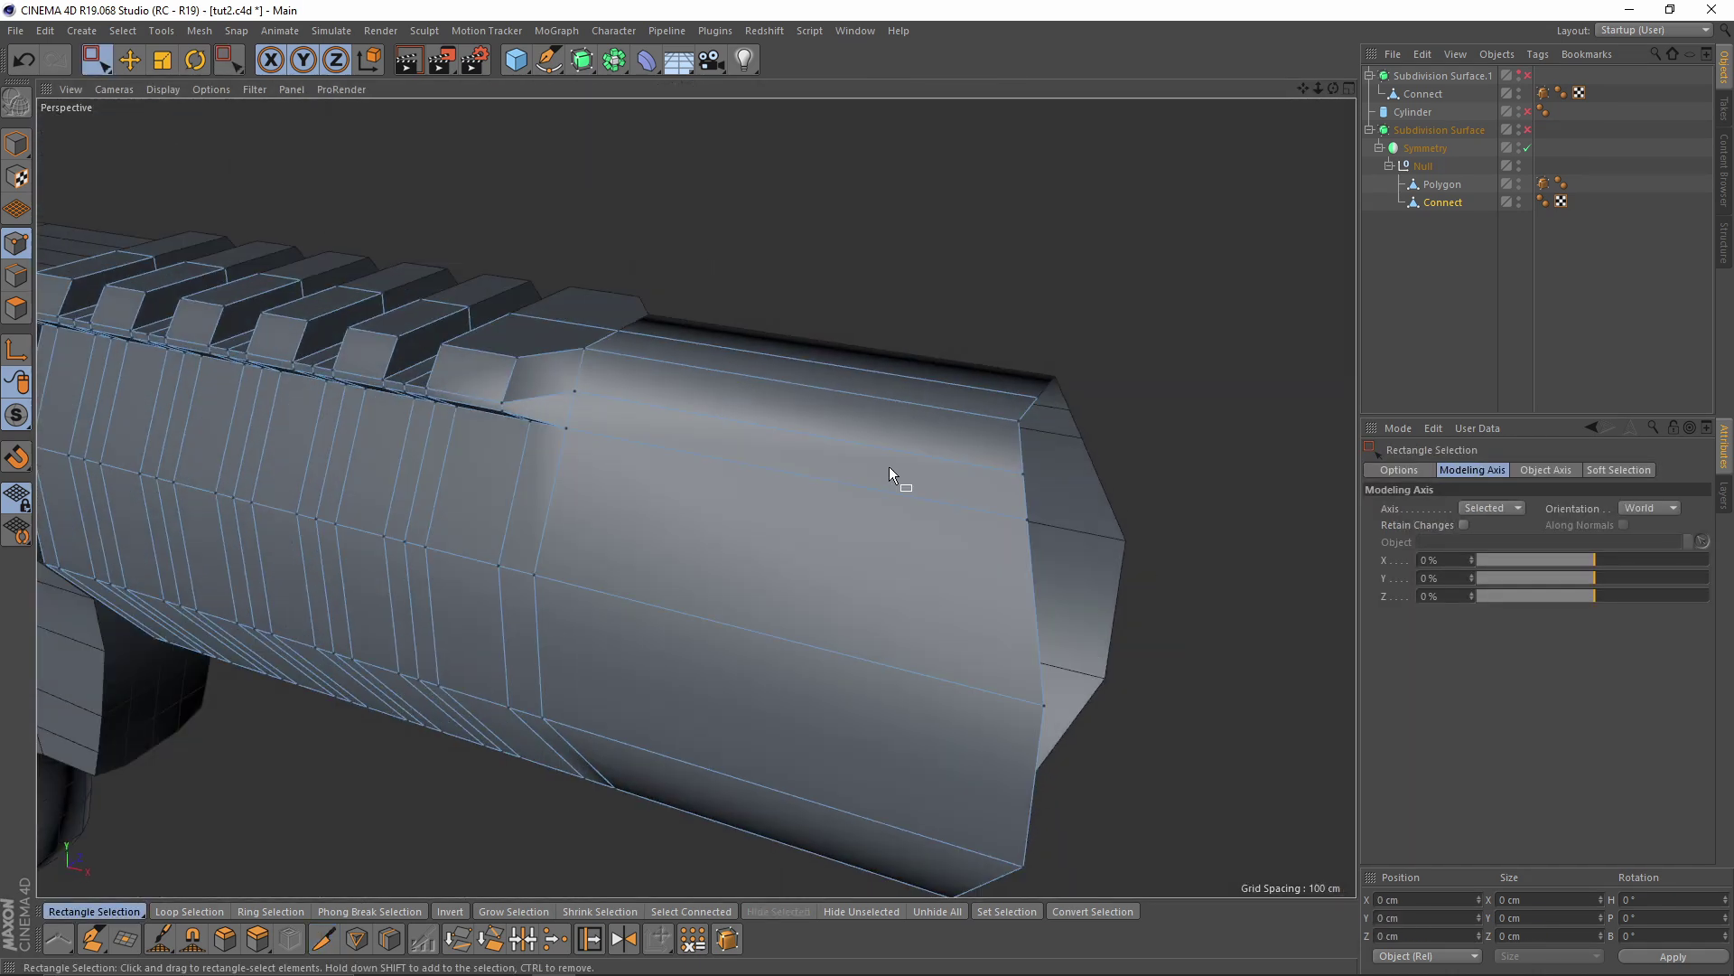
Move the column of eight points at the barrel's rear end along X to about -13.1 cm in the front view
middle_click(889, 468)
middle_click(1086, 643)
middle_click_drag(647, 395, 956, 433, "alt")
left_click_drag(635, 257, 692, 844)
middle_click_drag(526, 536, 1169, 469, "alt")
left_click_drag(367, 193, 435, 841)
scroll(469, 650, "up", 2)
left_click_drag(318, 422, 306, 422)
middle_click_drag(1339, 365, 182, 525, "alt")
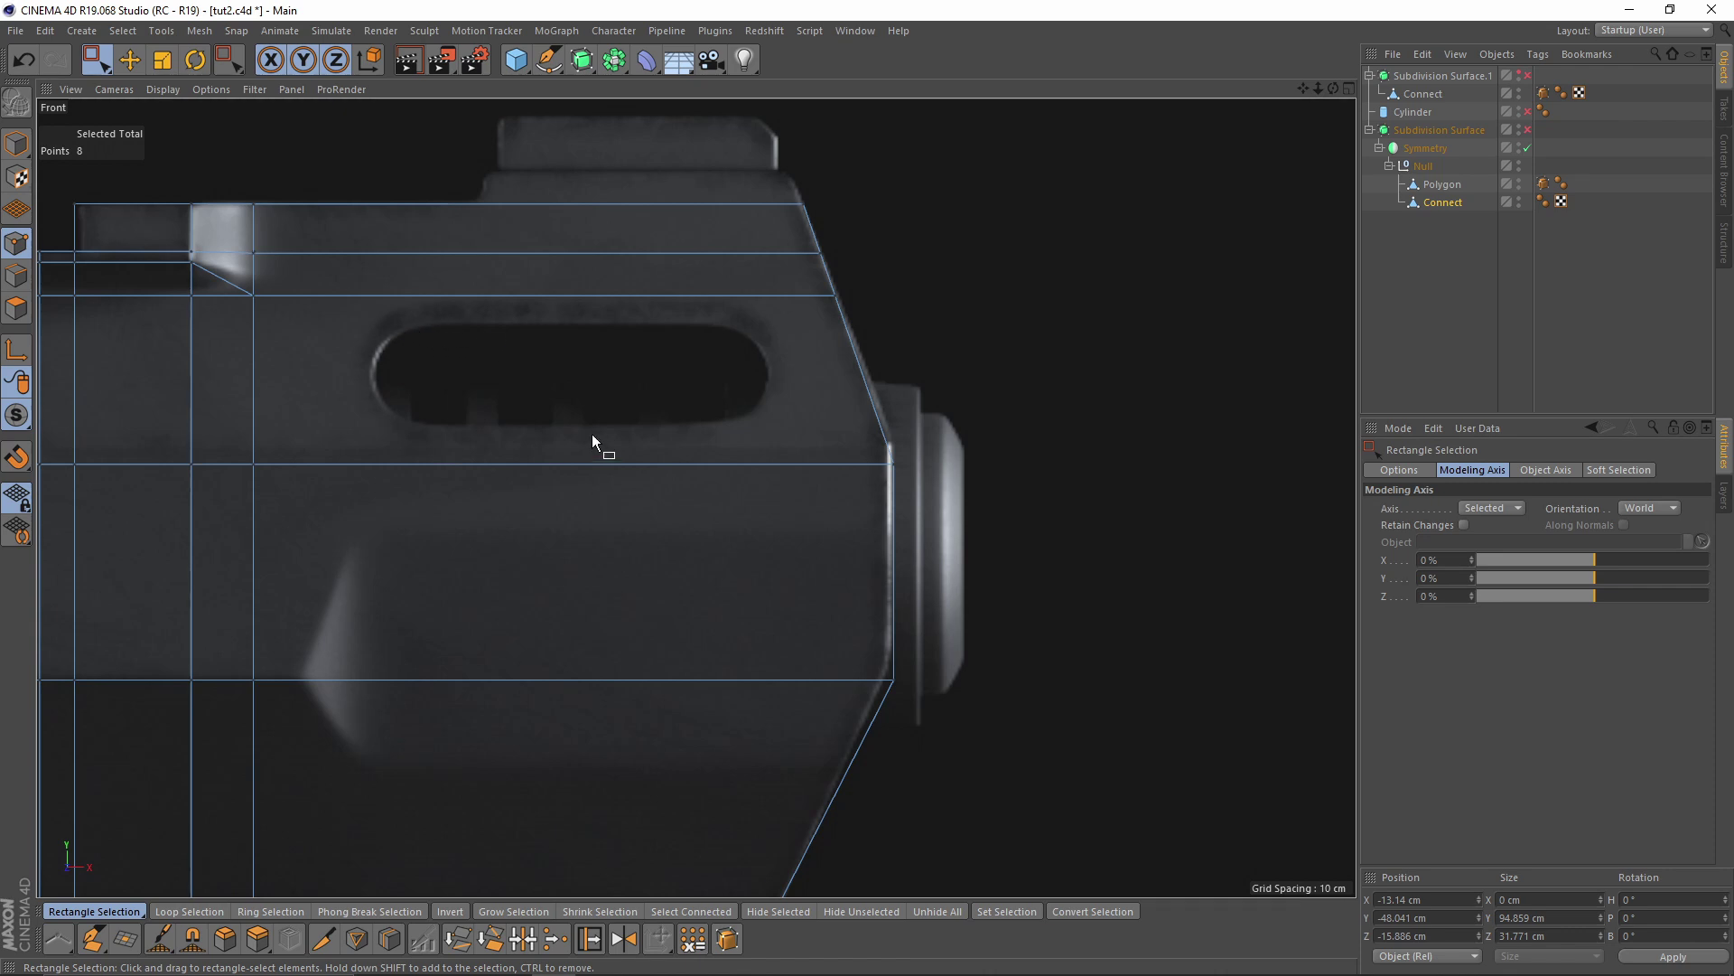
Add a Disc primitive to the scene
left_click_drag(516, 59, 619, 132)
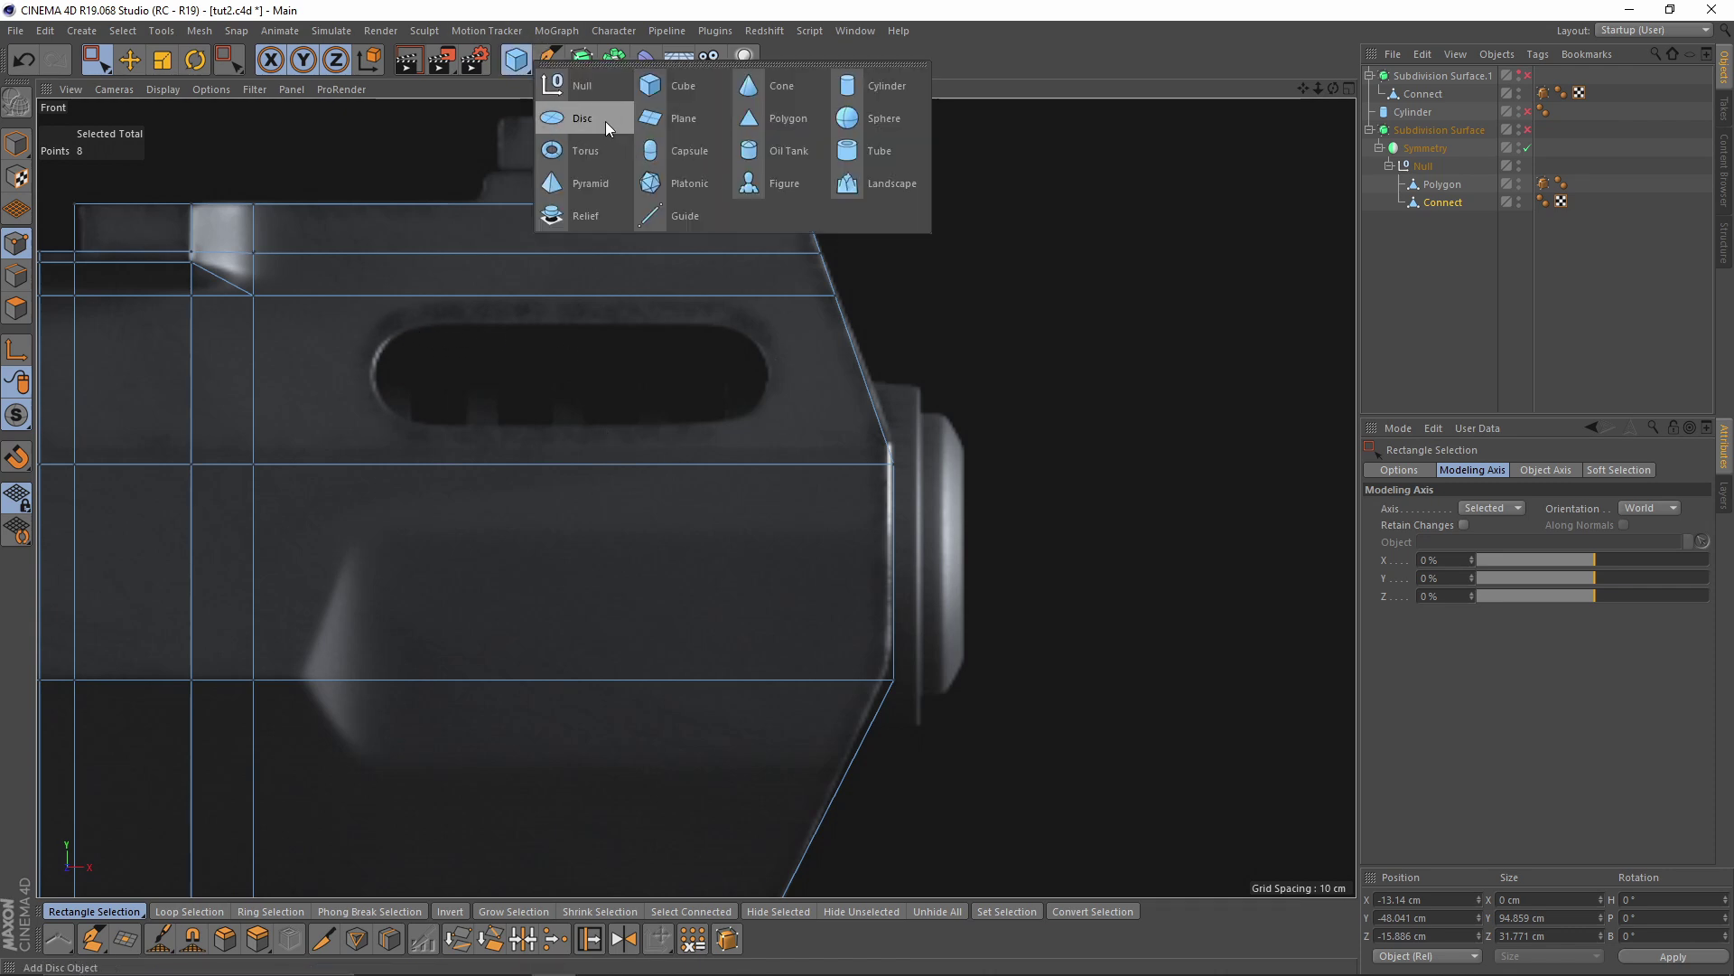
left_click(606, 121)
scroll(637, 236, "down", 8)
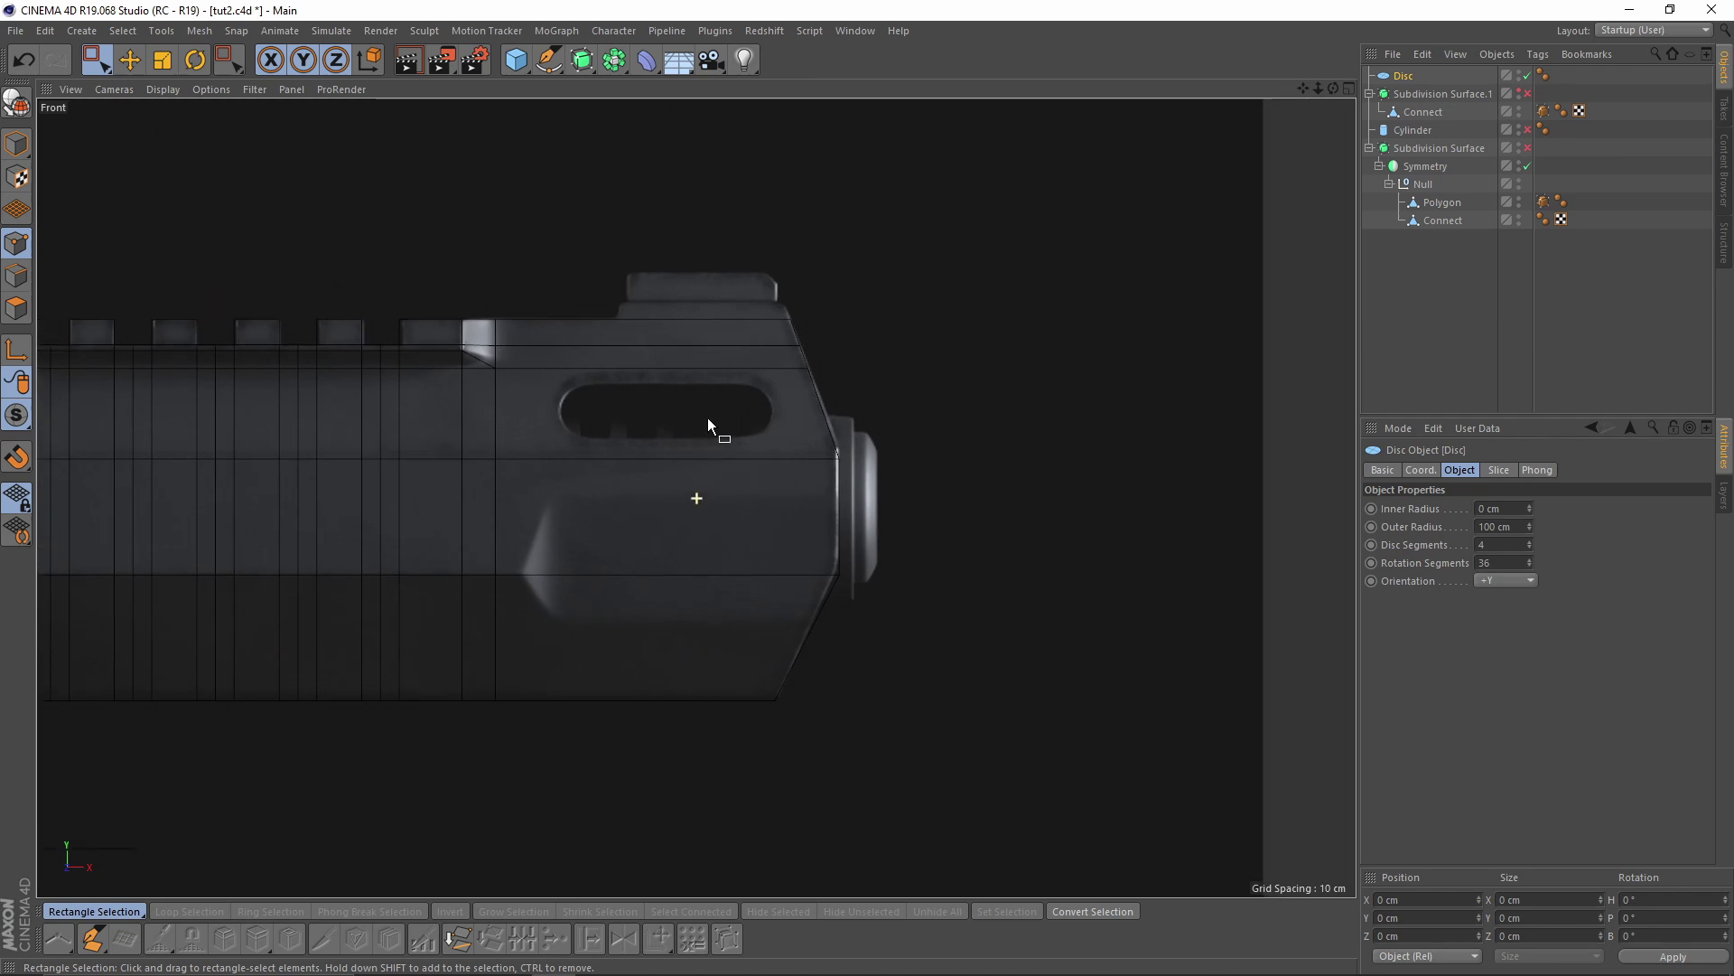
Orient the disc to -Z and set it to 1 disc segment and 8 rotation segments
scroll(609, 414, "up", 4)
left_click(1505, 580)
left_click(1483, 583)
scroll(859, 449, "up", 3)
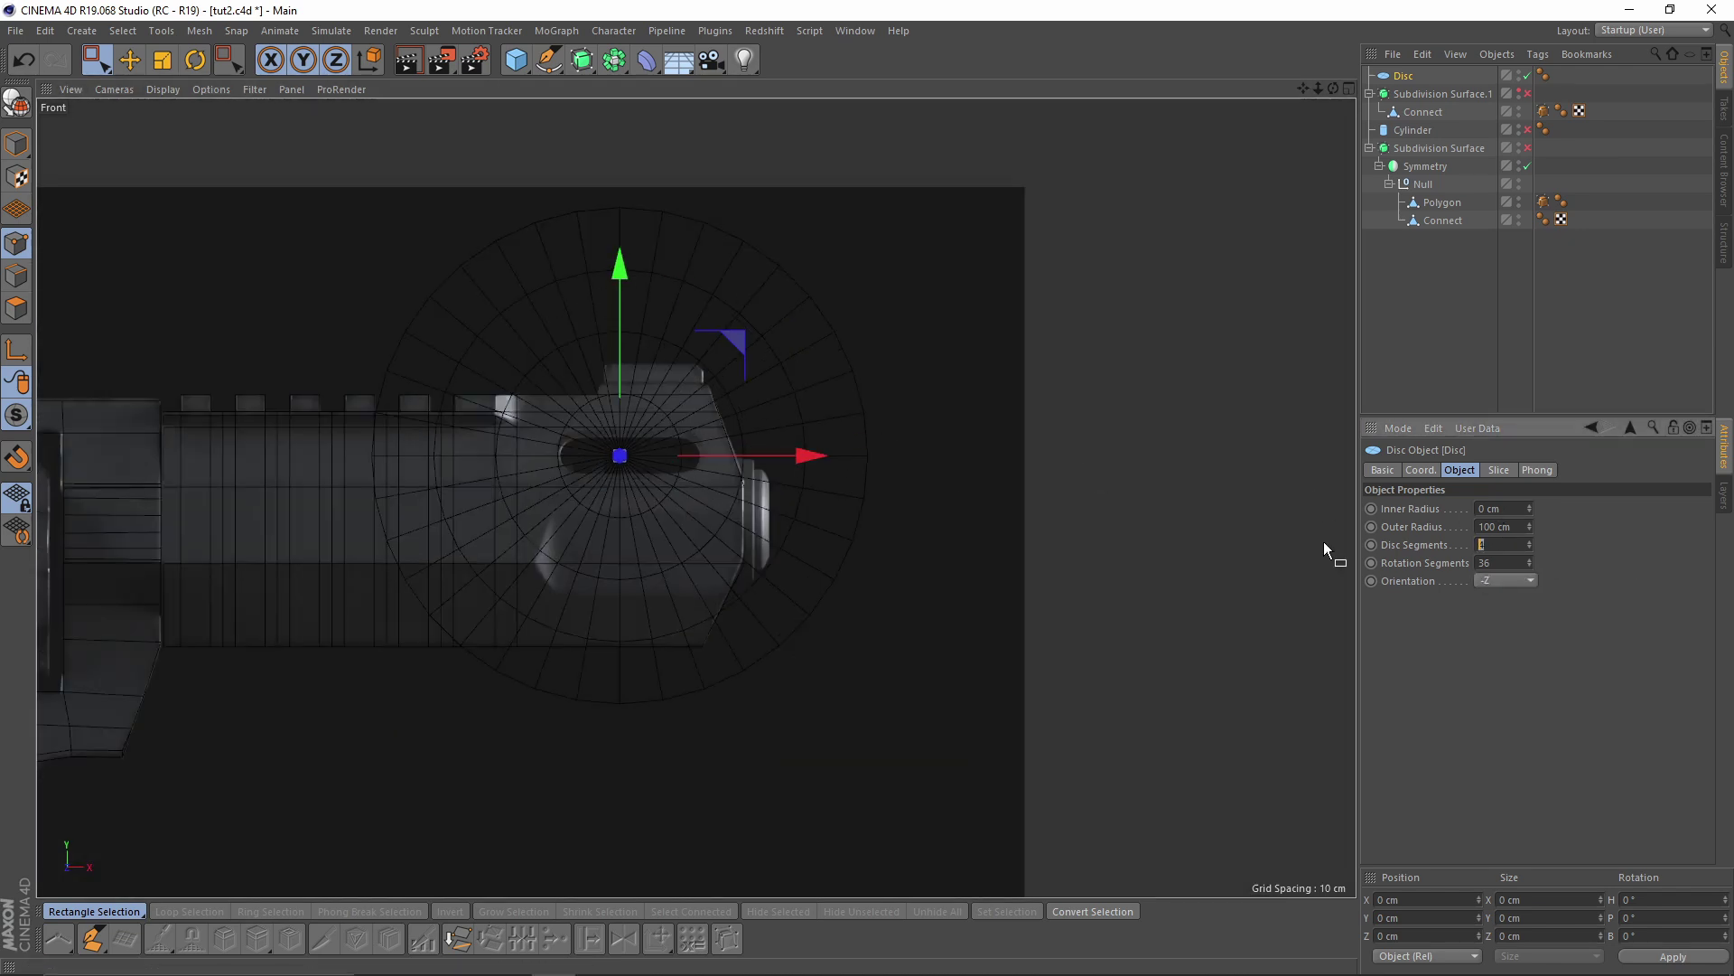
key("Tab")
key("Return")
scroll(605, 385, "up", 3)
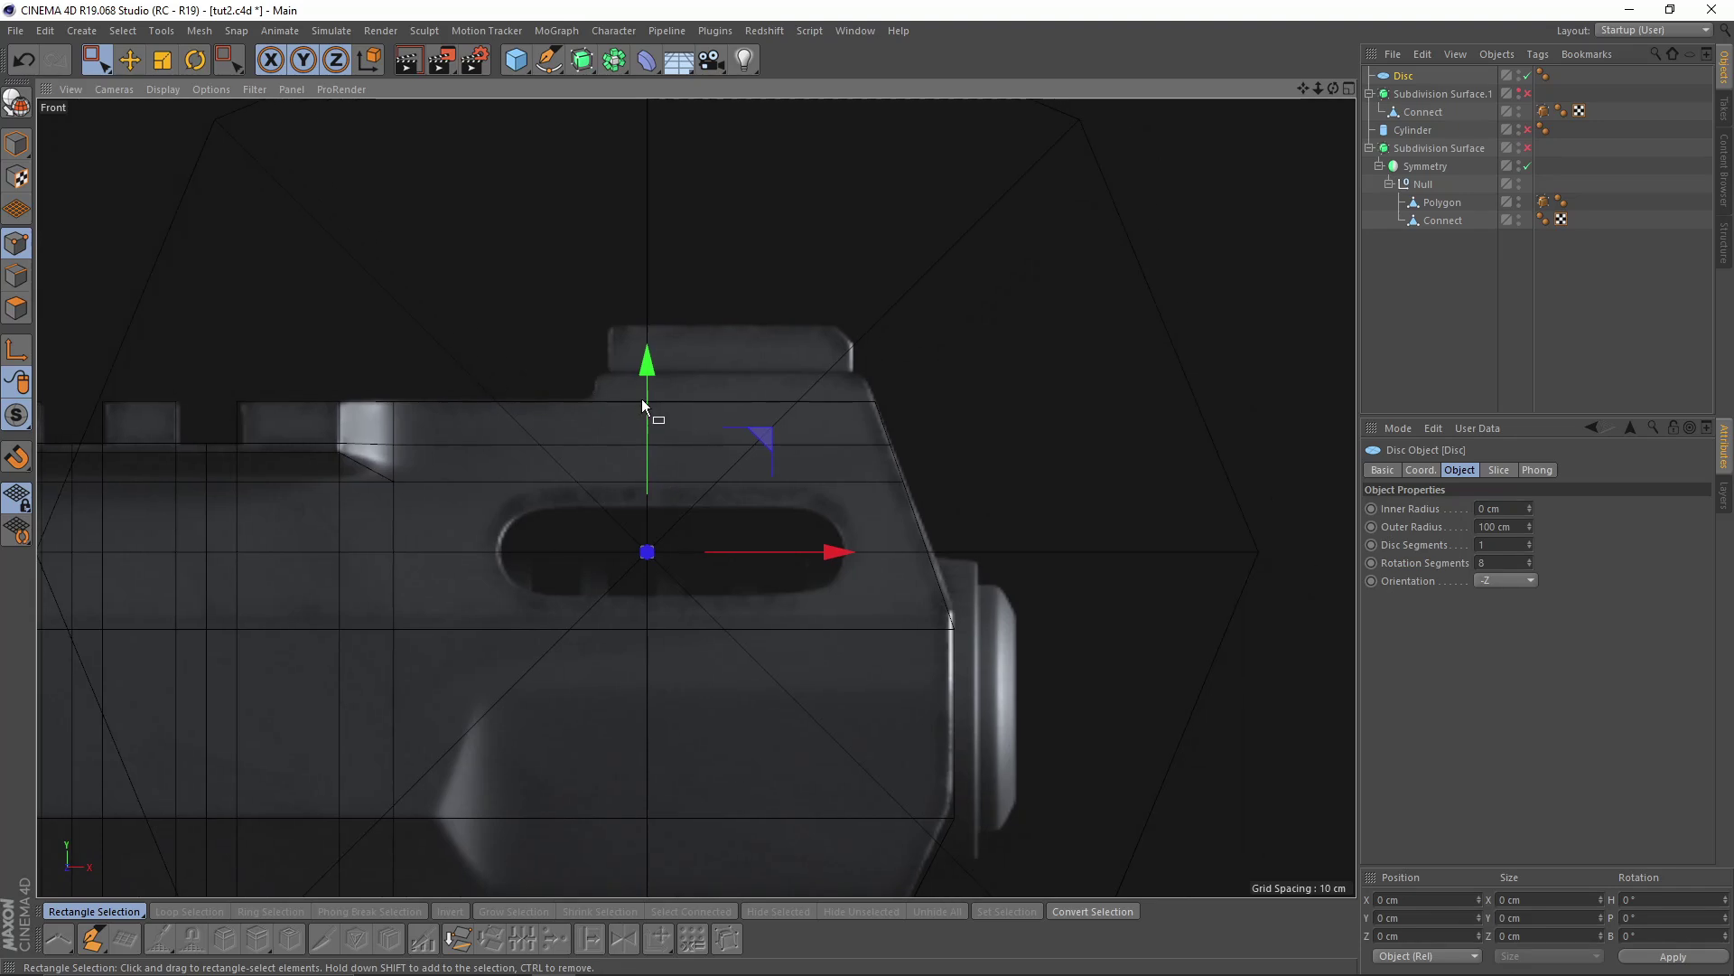
Scale the disc down and move it along X so it fits the rounded rear end of the reference's slot
scroll(641, 400, "down", 3)
key("t")
left_click_drag(923, 521, 880, 527)
left_click_drag(321, 631, 321, 631)
scroll(568, 537, "up", 3)
key("e")
left_click_drag(906, 486, 782, 484)
key("t")
left_click_drag(973, 534, 882, 550)
key("e")
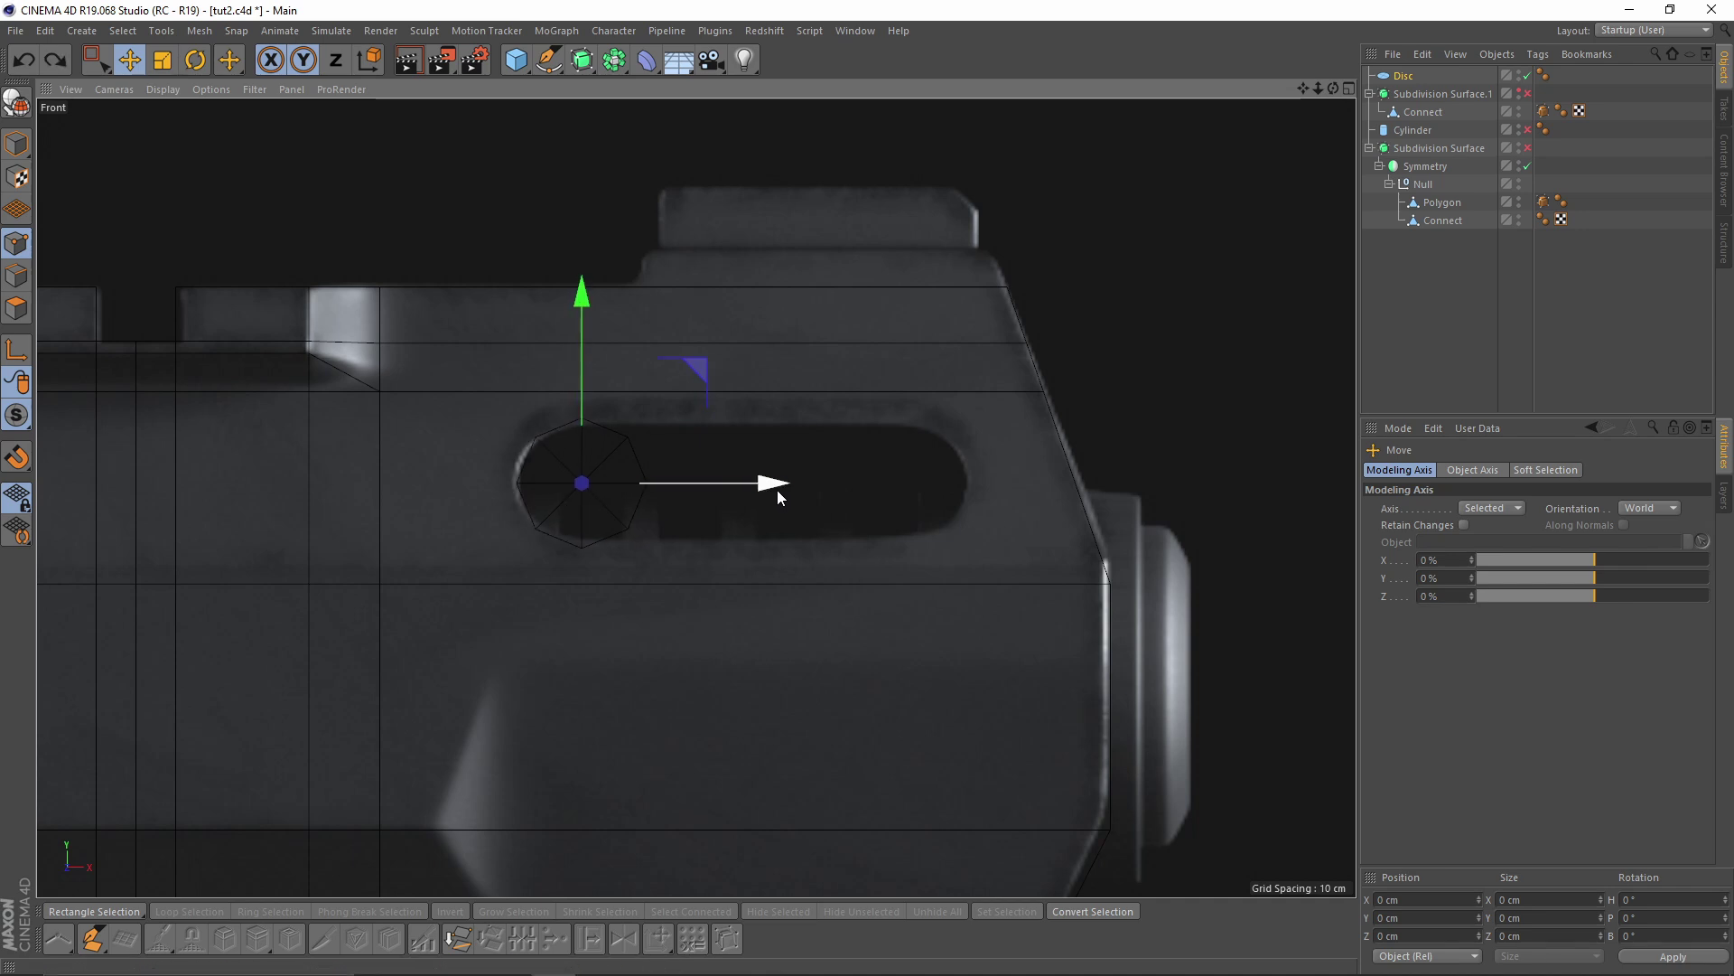
Duplicate the disc along X onto the slot's front end and merge both discs with Connect Objects + Delete
left_click_drag(772, 490, 1101, 497, "ctrl")
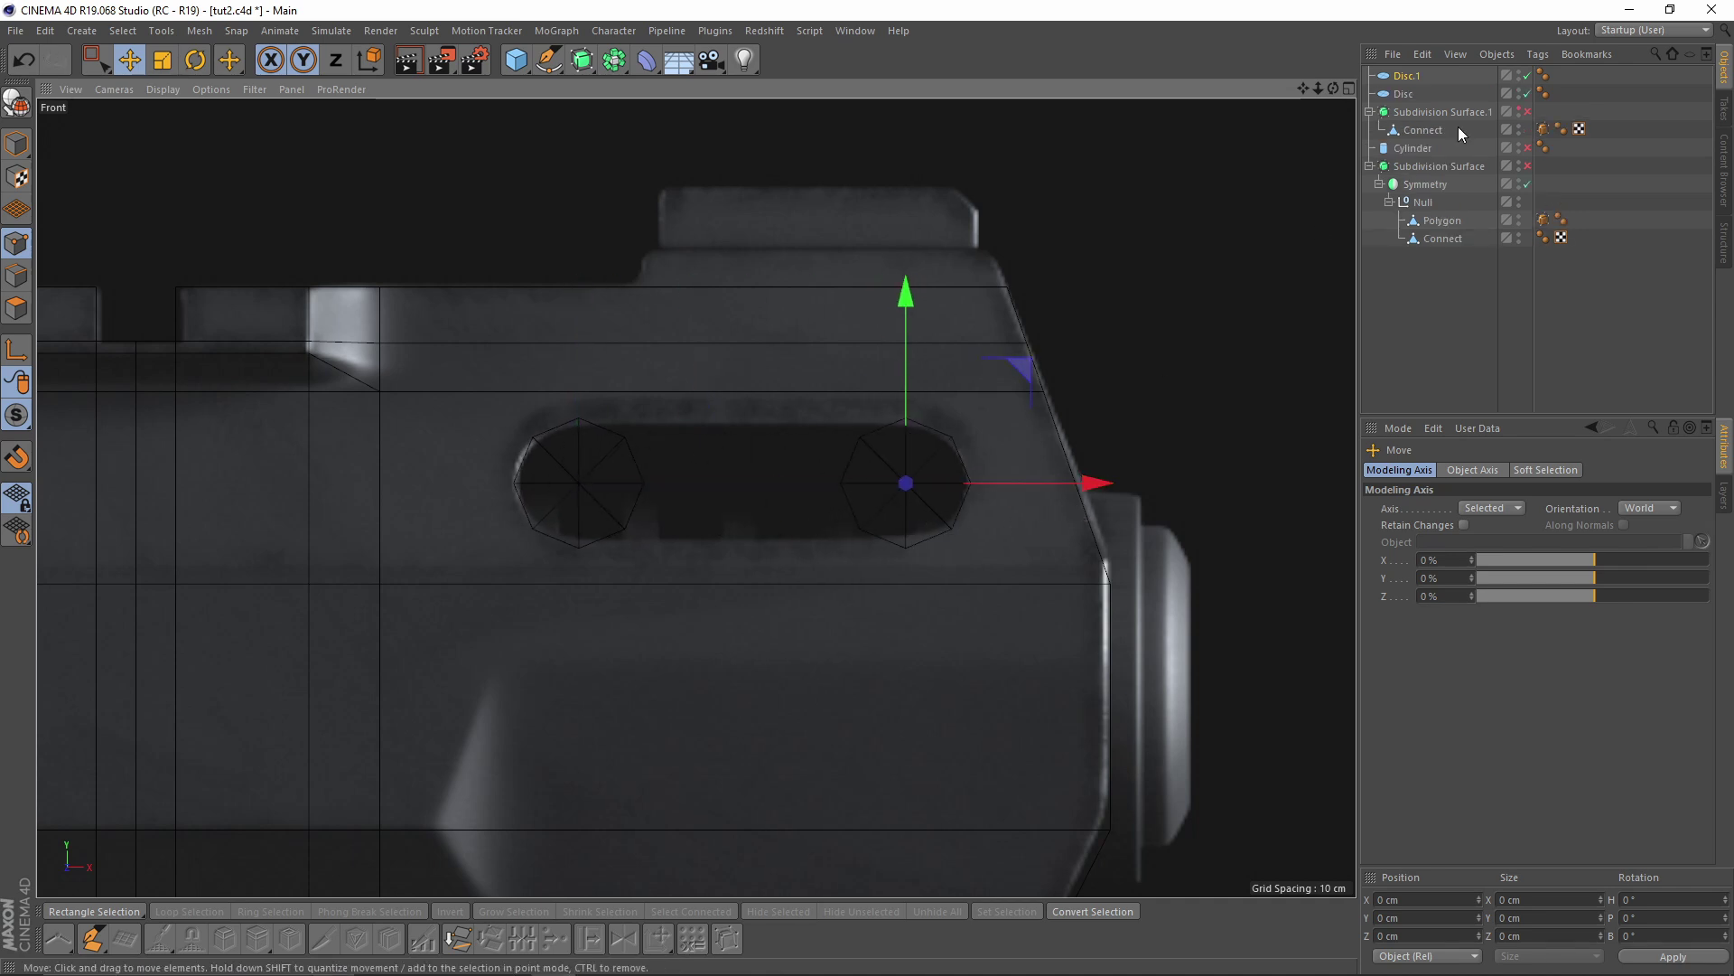
left_click(1403, 94, "ctrl")
right_click(1404, 94)
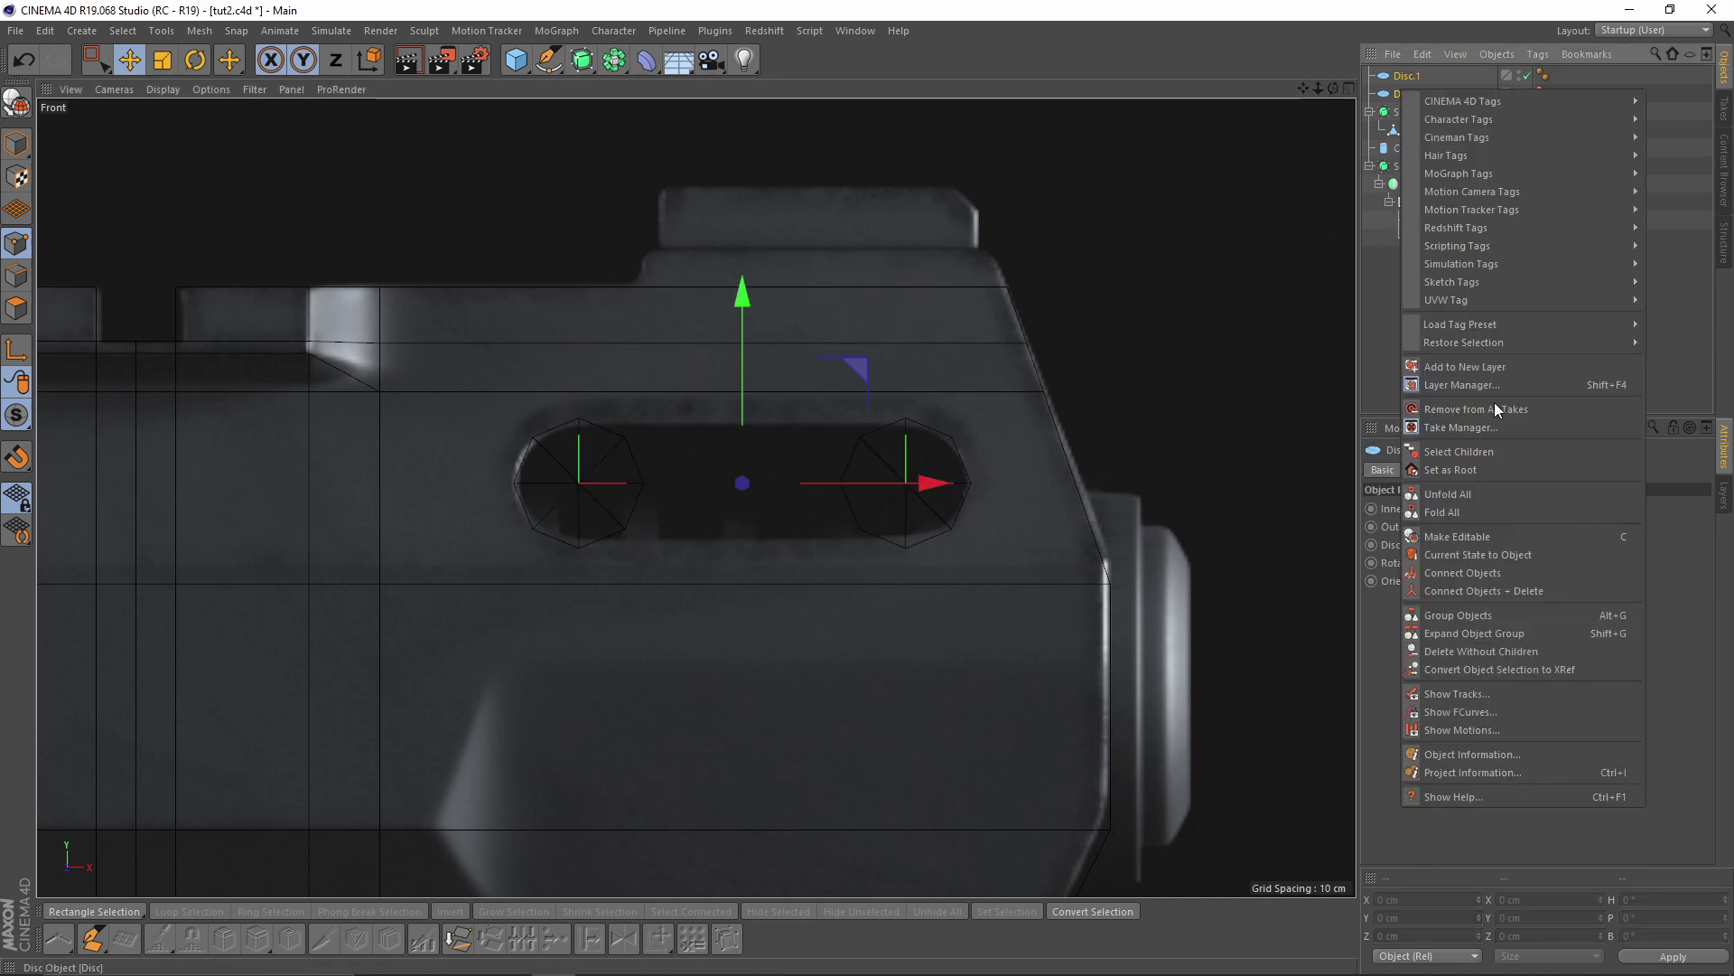
left_click(1509, 590)
Delete the inward-facing points of both discs so only the outer half of each remains
scroll(741, 455, "up", 3)
key("0")
left_click_drag(558, 389, 673, 681)
key("Delete")
left_click_drag(767, 348, 929, 620)
key("Delete")
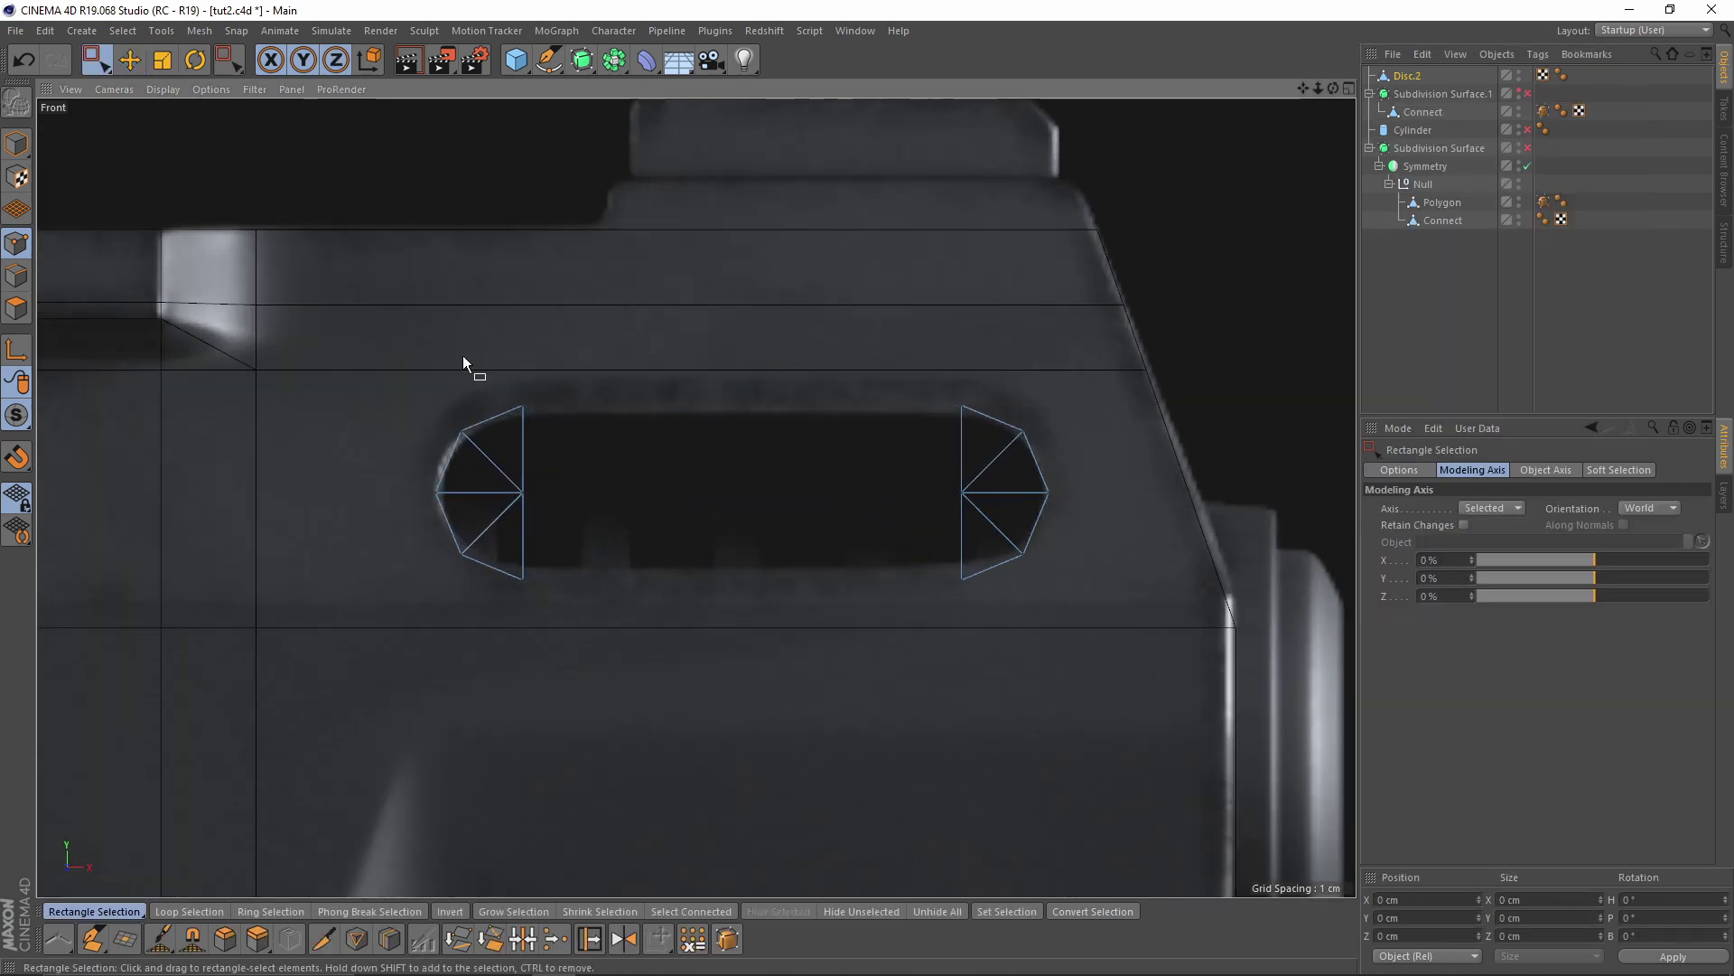
Select the facing straight edges of the two half discs and join them with polygons using Stitch and Sew
left_click(17, 275)
left_click_drag(513, 397, 638, 685)
left_click_drag(981, 628, 981, 628)
scroll(850, 566, "up", 2)
right_click(903, 496)
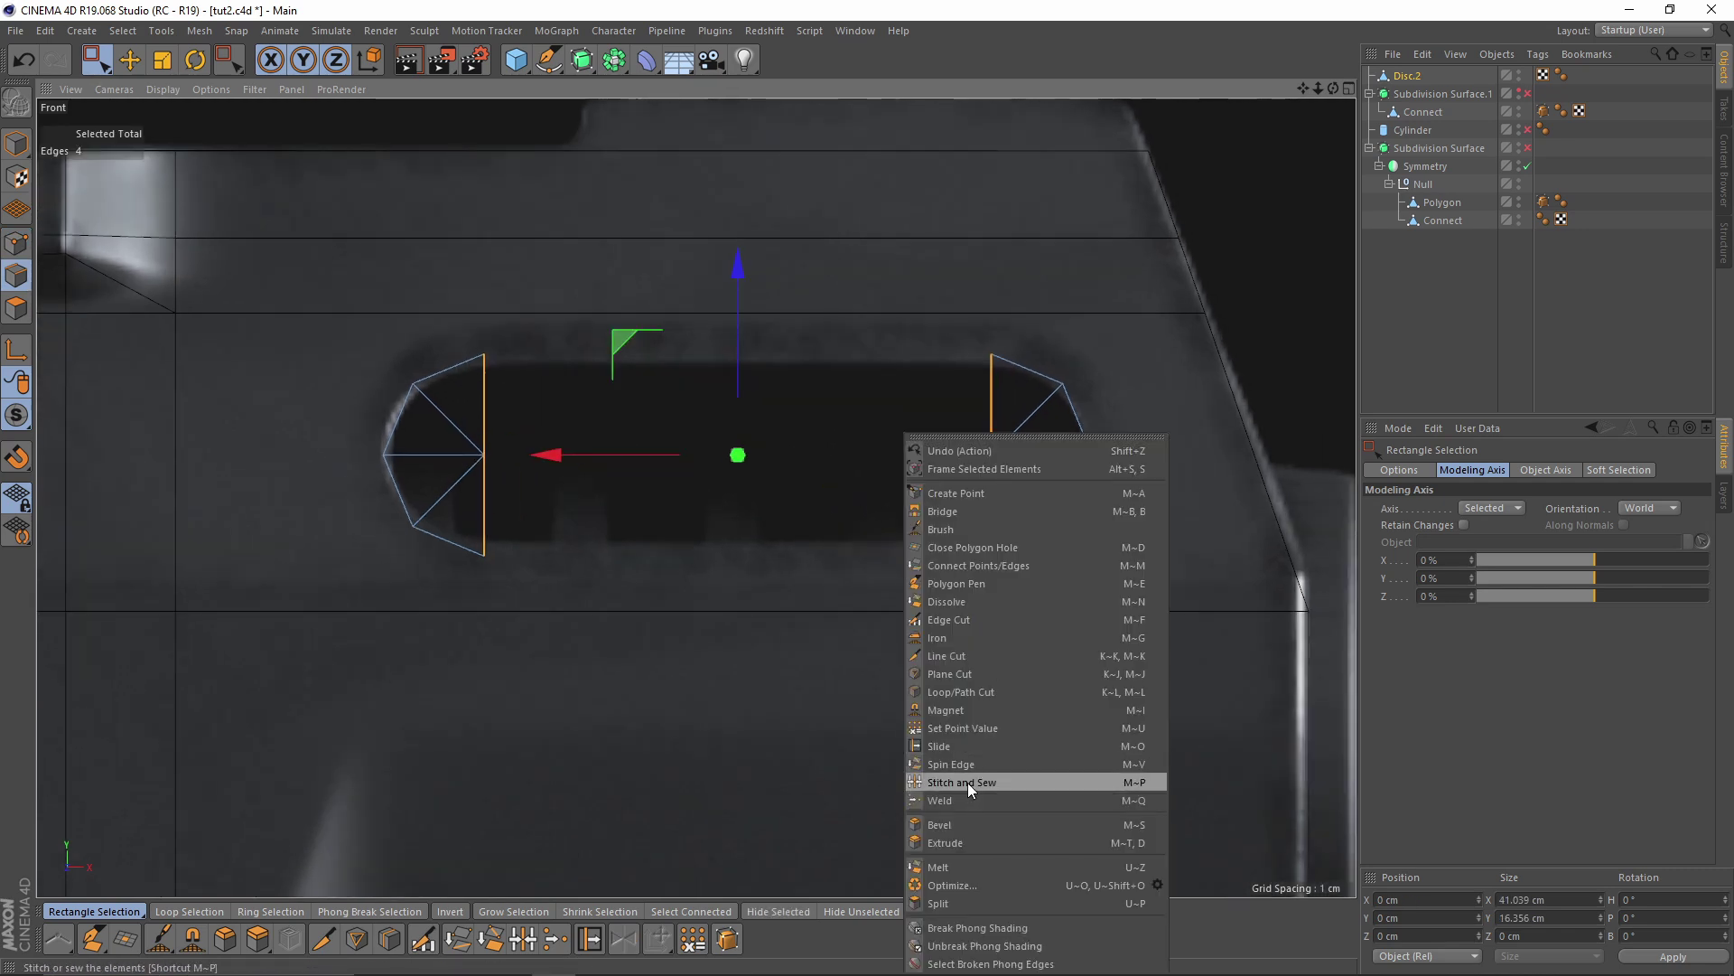
left_click(967, 780)
left_click_drag(987, 358, 414, 344)
Loop-cut the slot shape's straight section near both rounded ends, at offsets of about 14.6 % and 81.1 %
right_click(701, 412)
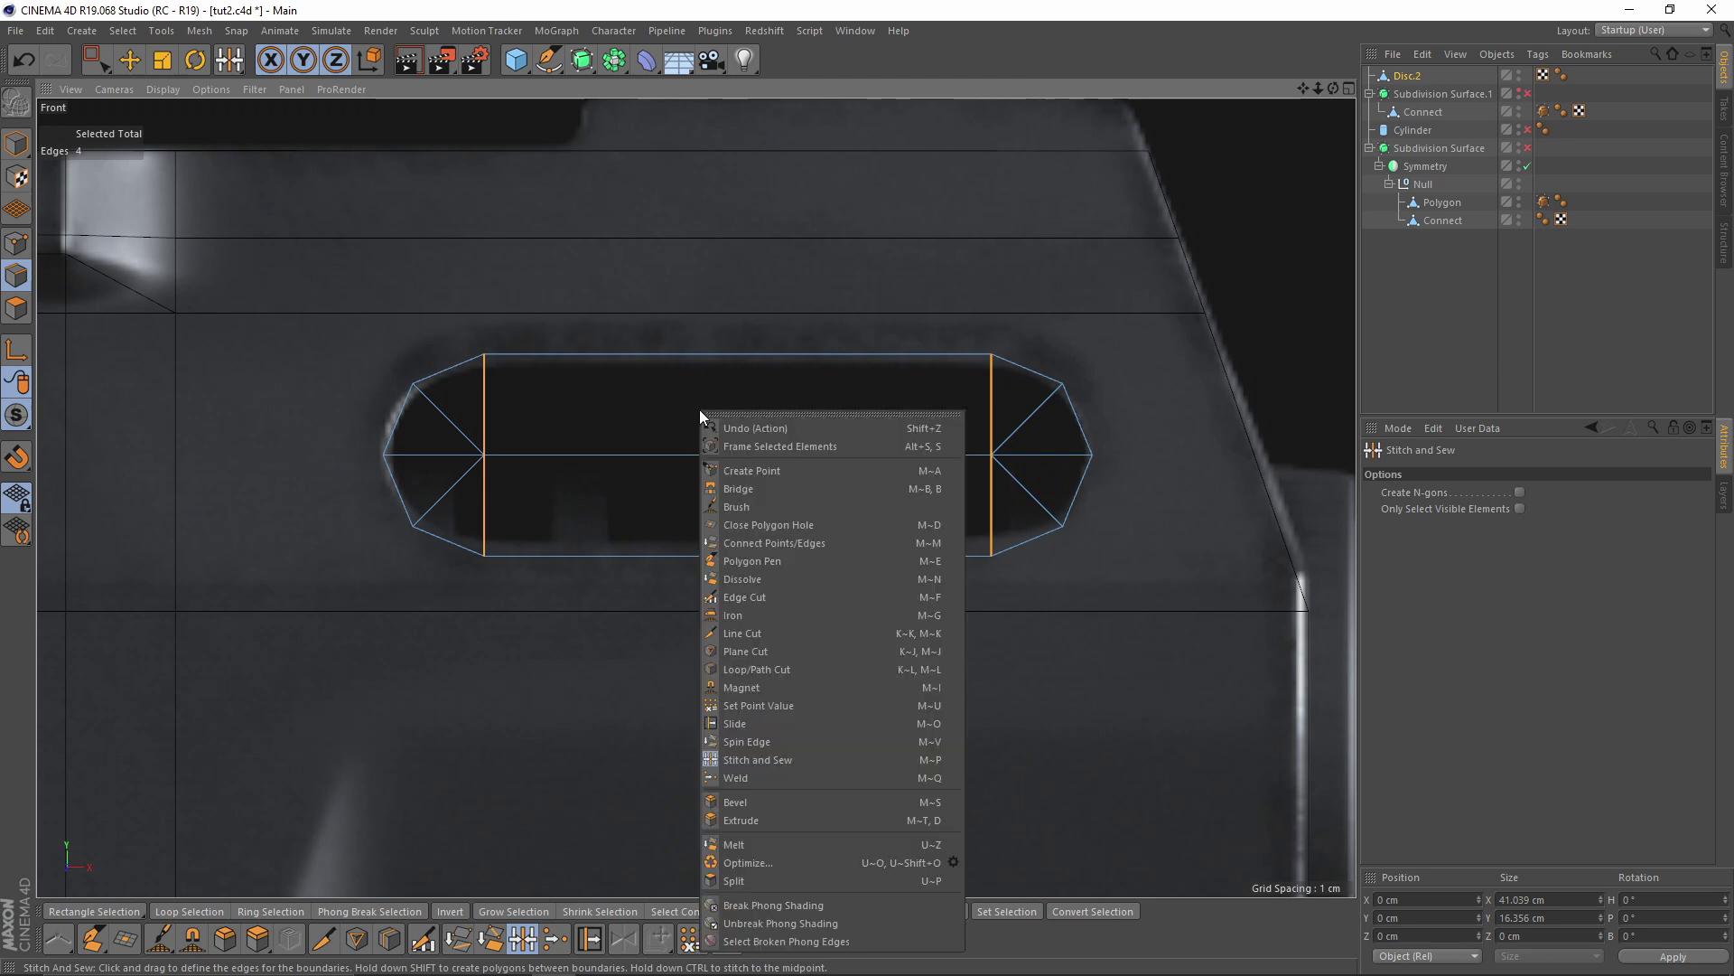
left_click(763, 669)
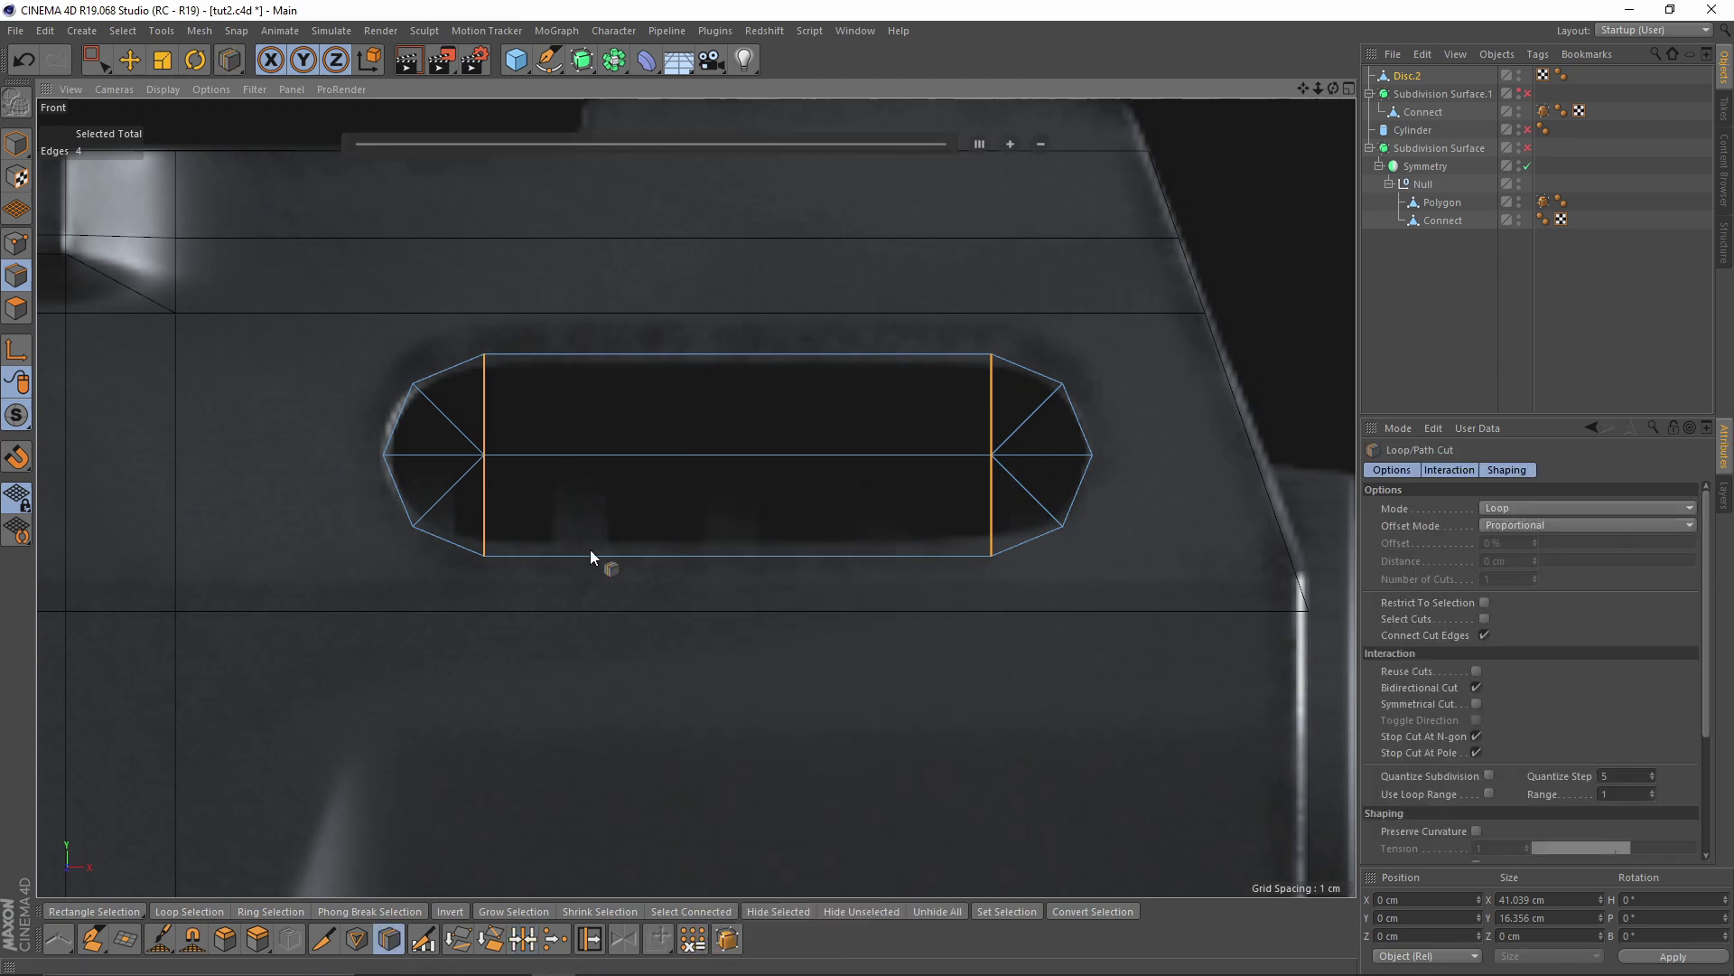
left_click(555, 358)
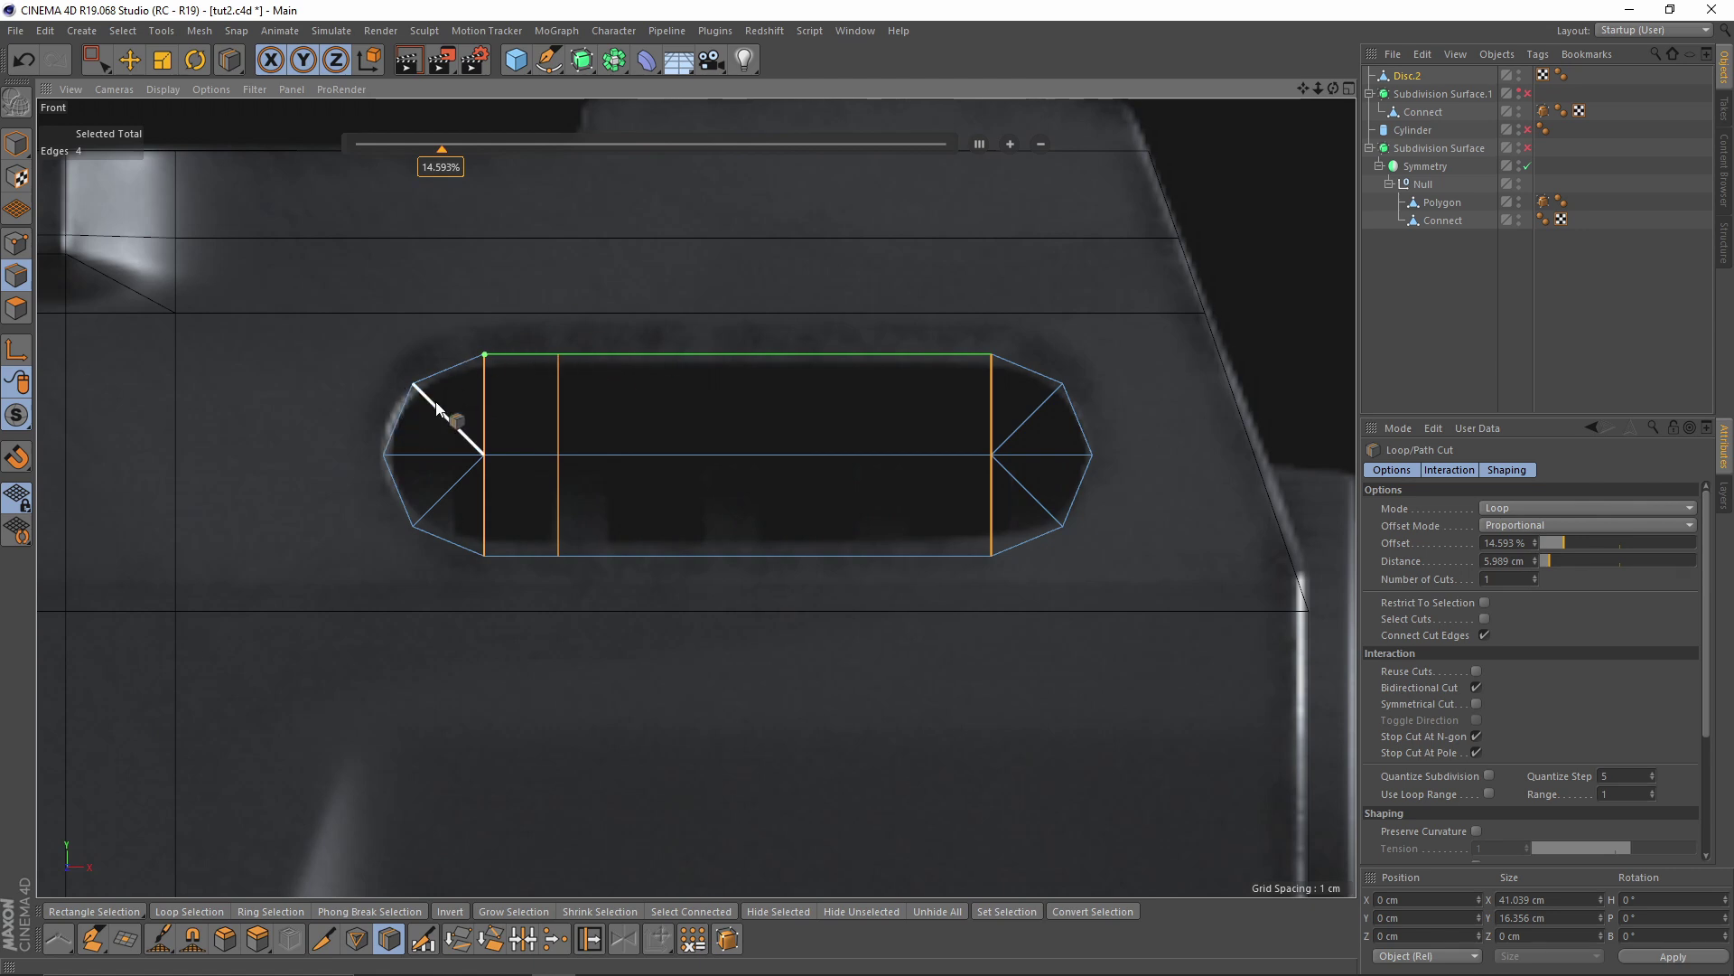
left_click(907, 353)
Select all polygons of the slot shape and move them along Z to about -70 cm, outside the barrel
middle_click(995, 491)
middle_click(378, 334)
left_click(16, 308)
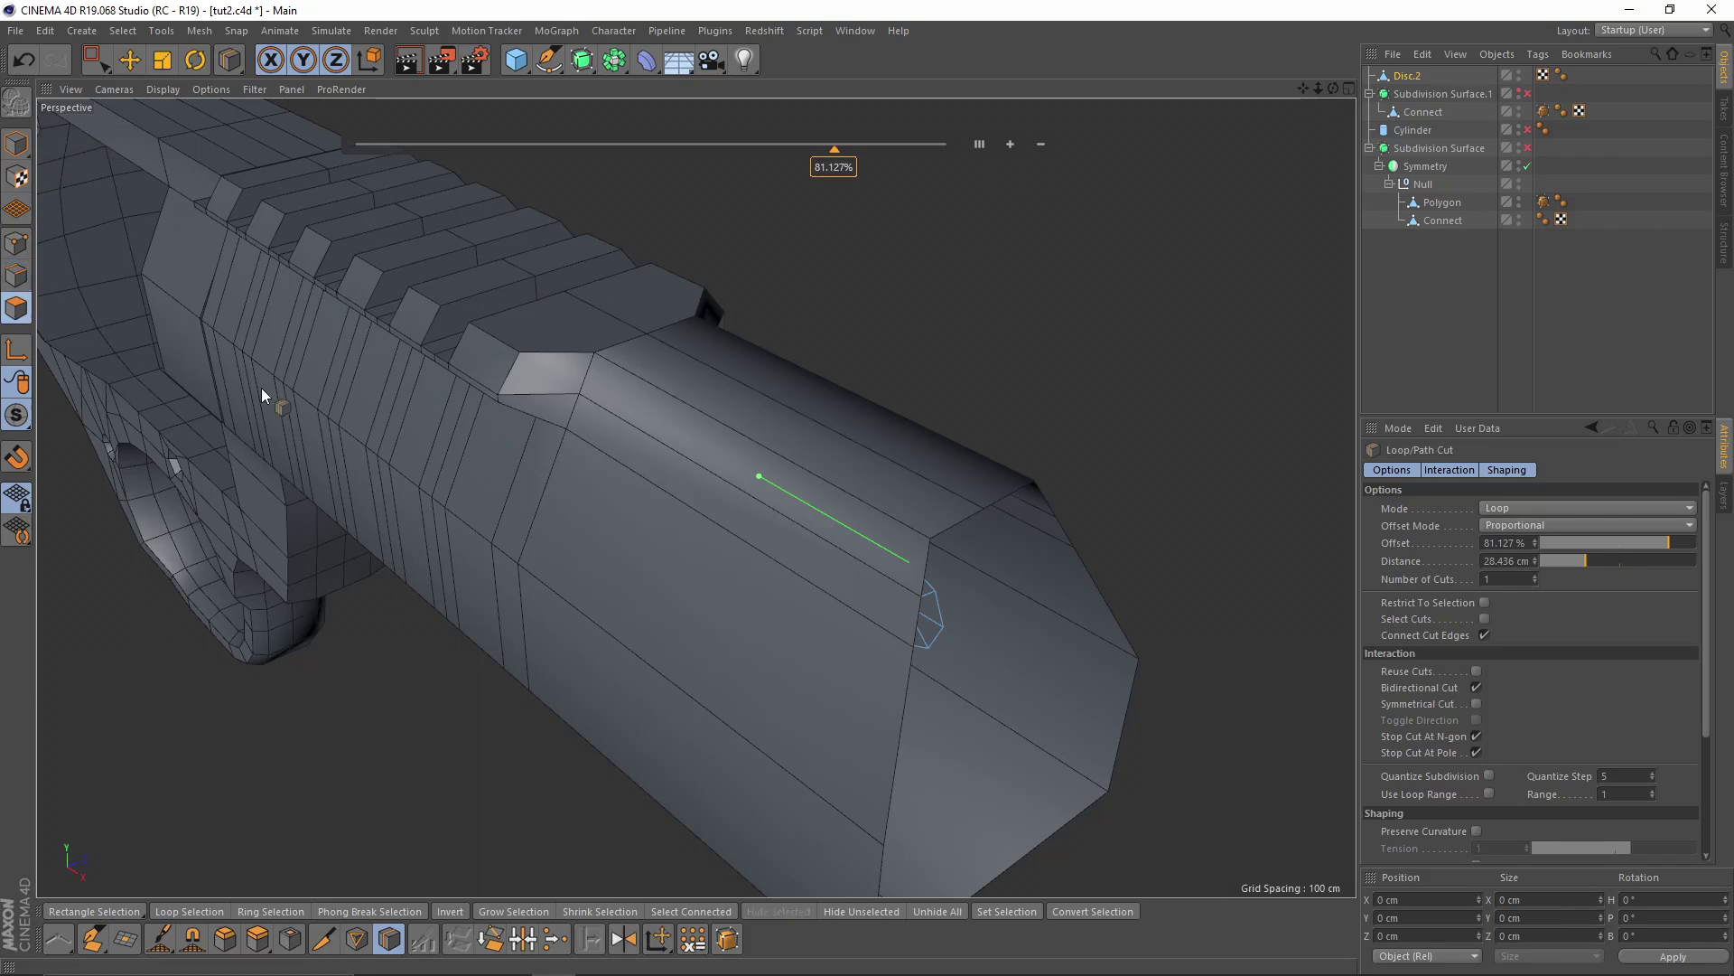
key("ctrl+a")
scroll(480, 457, "down", 3)
key("e")
middle_click_drag(655, 497, 724, 437, "alt")
left_click_drag(724, 438, 709, 436, "alt")
left_click_drag(948, 413, 709, 495, "alt")
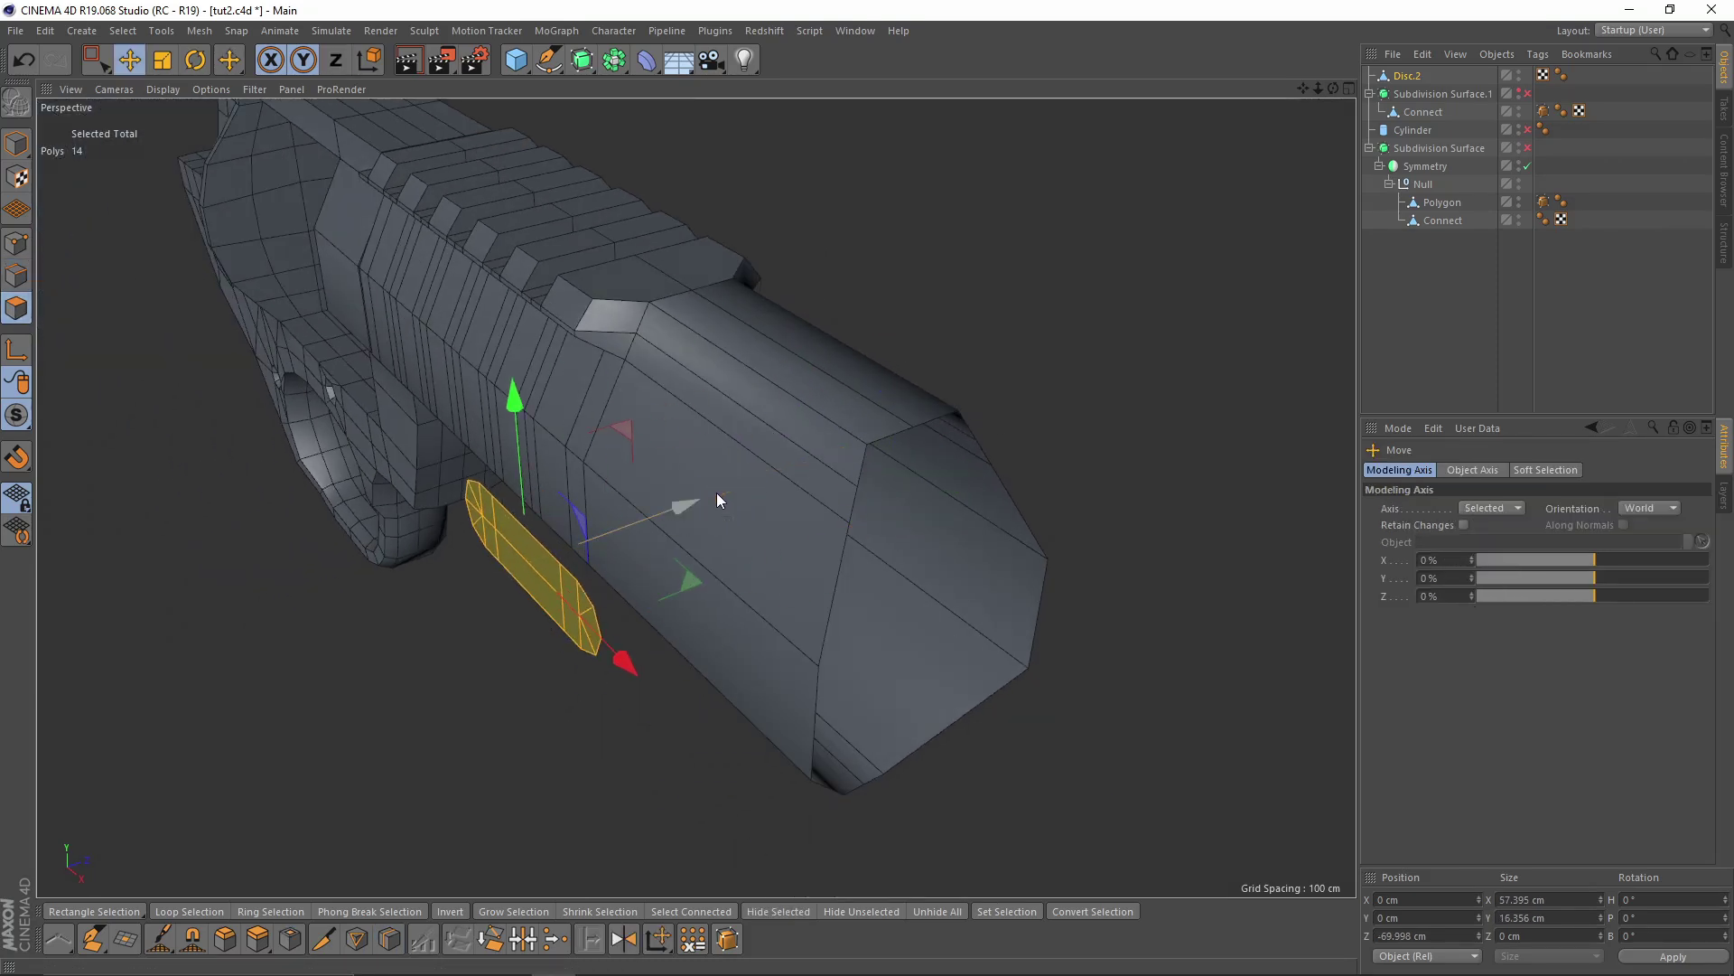
Extrude the slot shape's polygons by -56.6 cm so the solid passes into the barrel wall
key("d")
left_click_drag(744, 691, 810, 622)
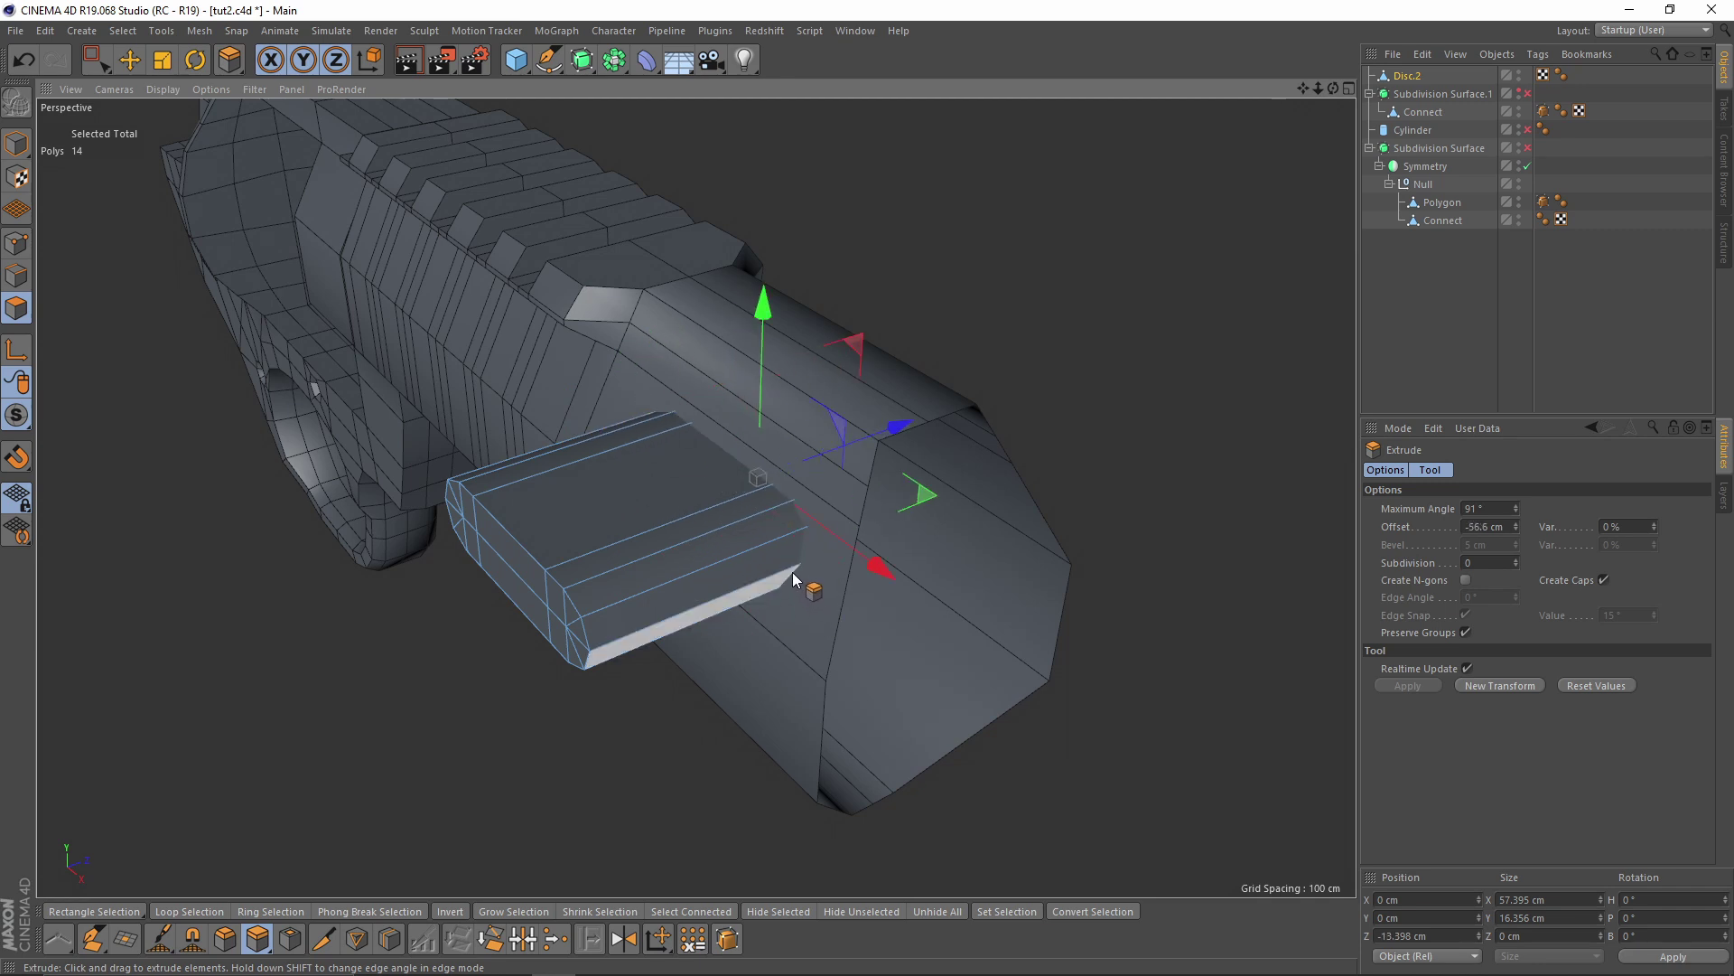
left_click_drag(741, 534, 901, 490, "alt")
middle_click_drag(709, 549, 891, 473, "alt")
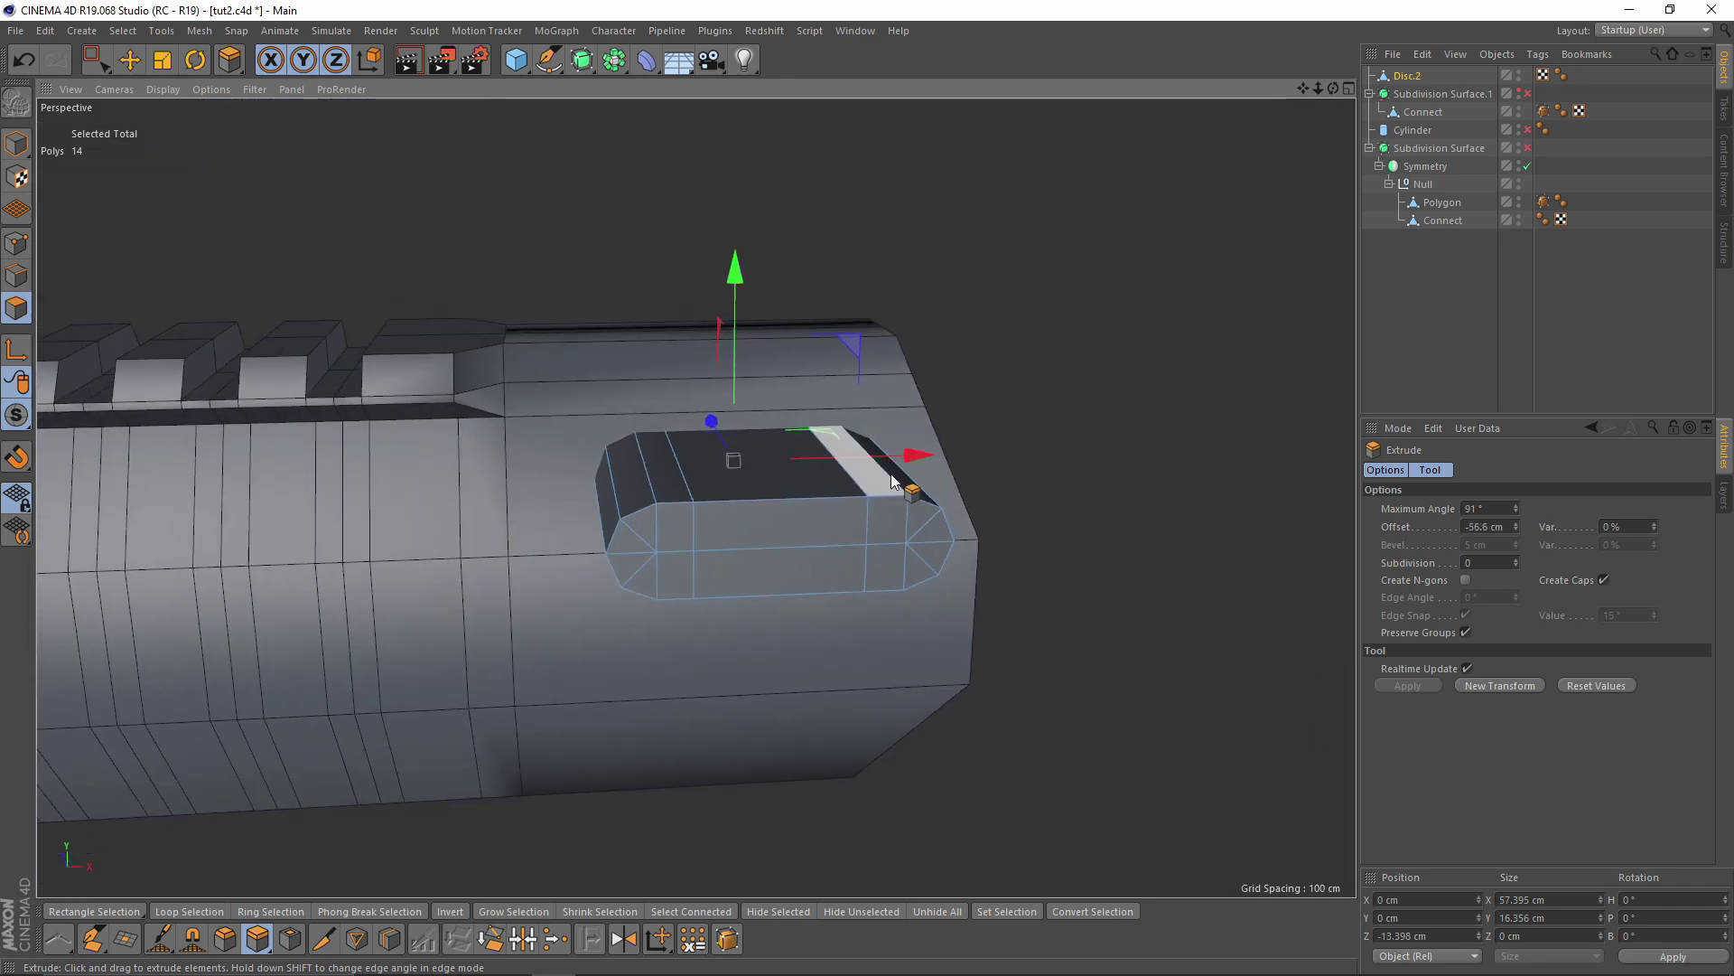
left_click_drag(809, 668, 876, 596, "alt")
middle_click(876, 598)
middle_click(433, 297)
left_click_drag(434, 296, 667, 448, "alt")
Place the barrel's Connect mesh in a new Boole object and add Disc.2 beneath it as the subtracted shape
left_click(18, 146)
key("e")
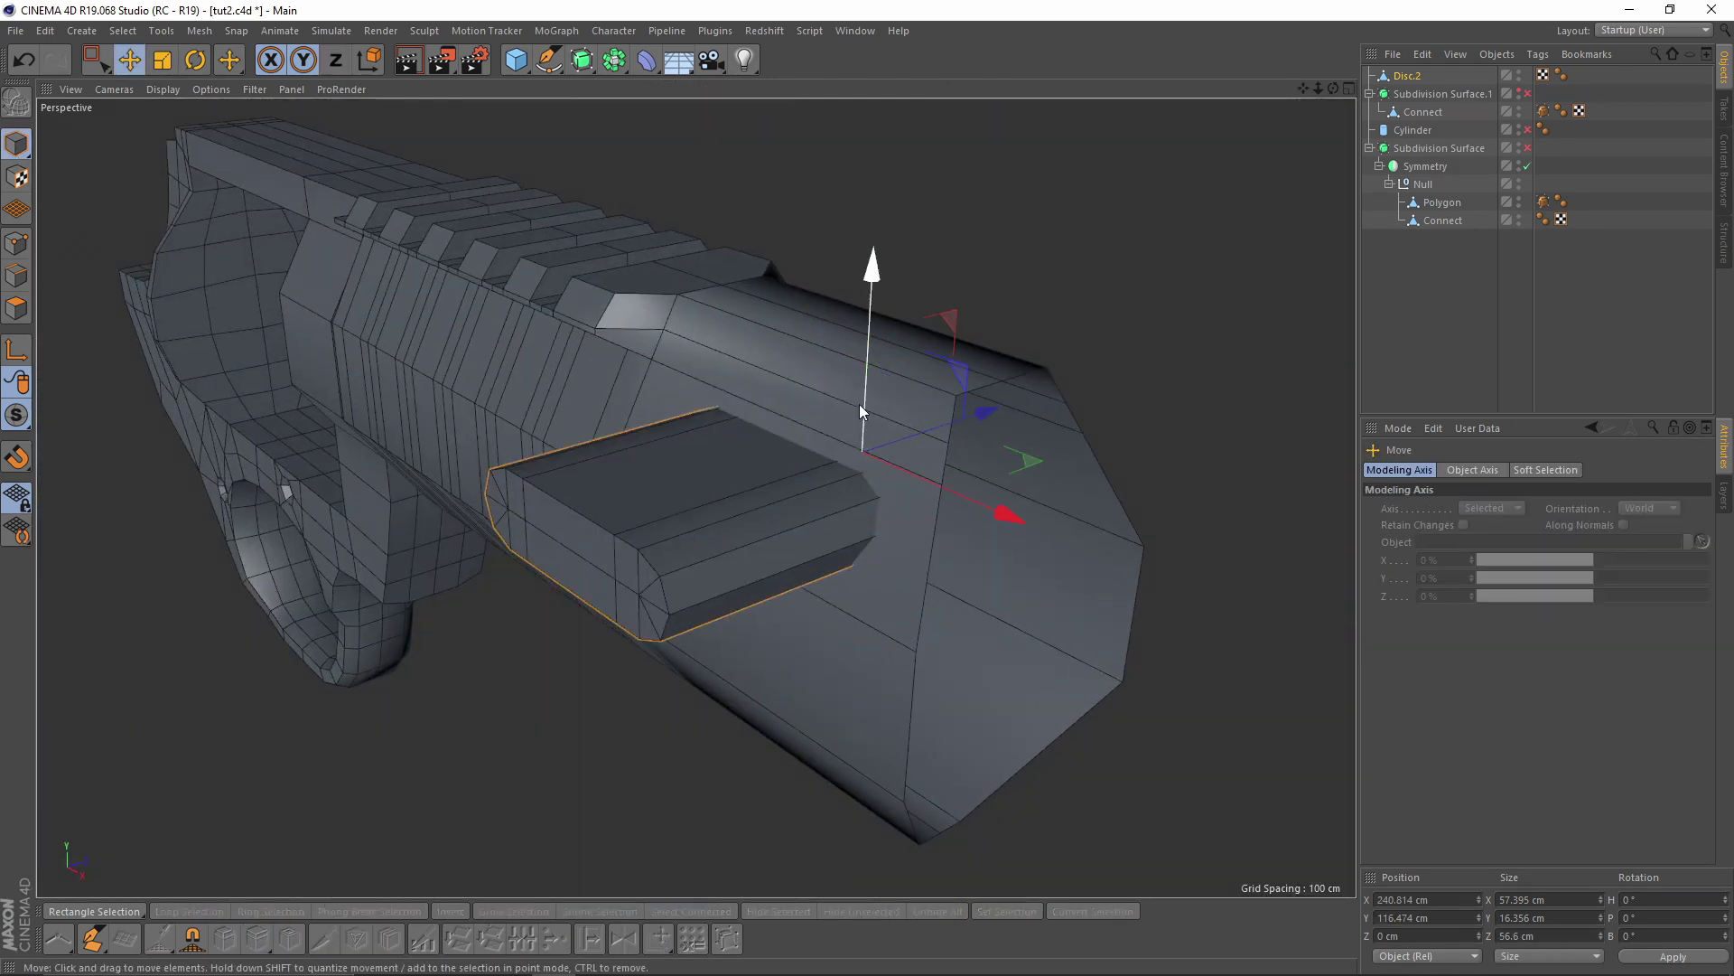
left_click(1446, 221)
left_click_drag(922, 423, 687, 188, "alt")
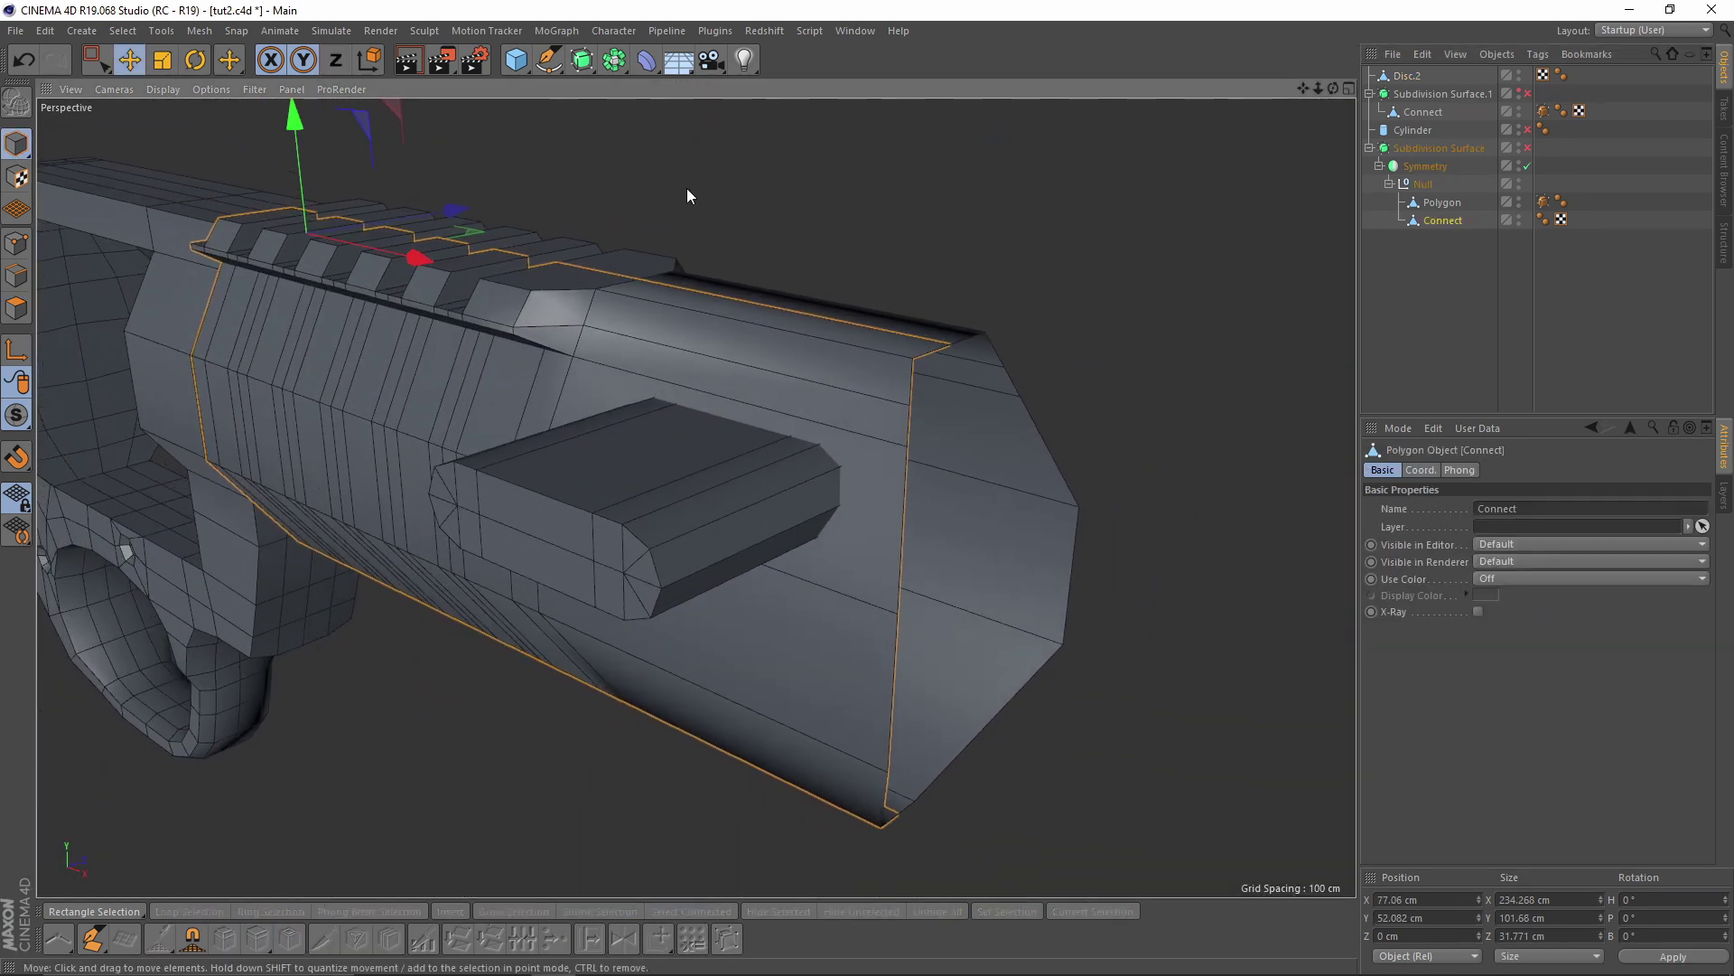
left_click(582, 59)
left_click(613, 61)
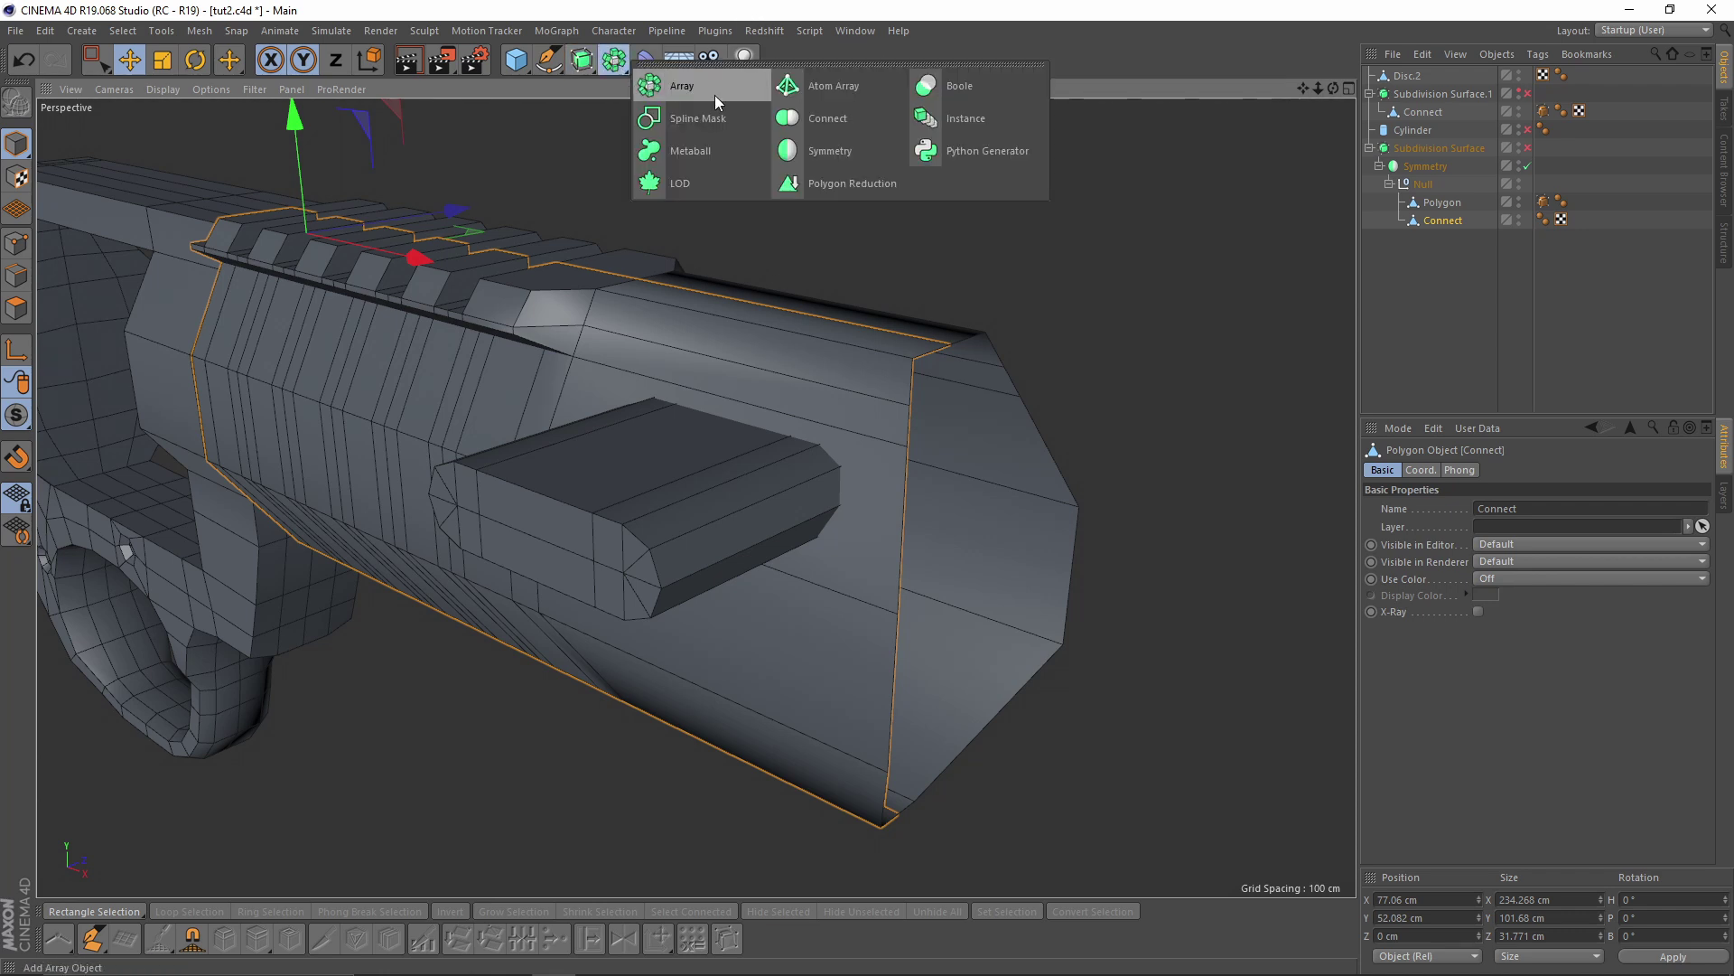
left_click(983, 89, "alt")
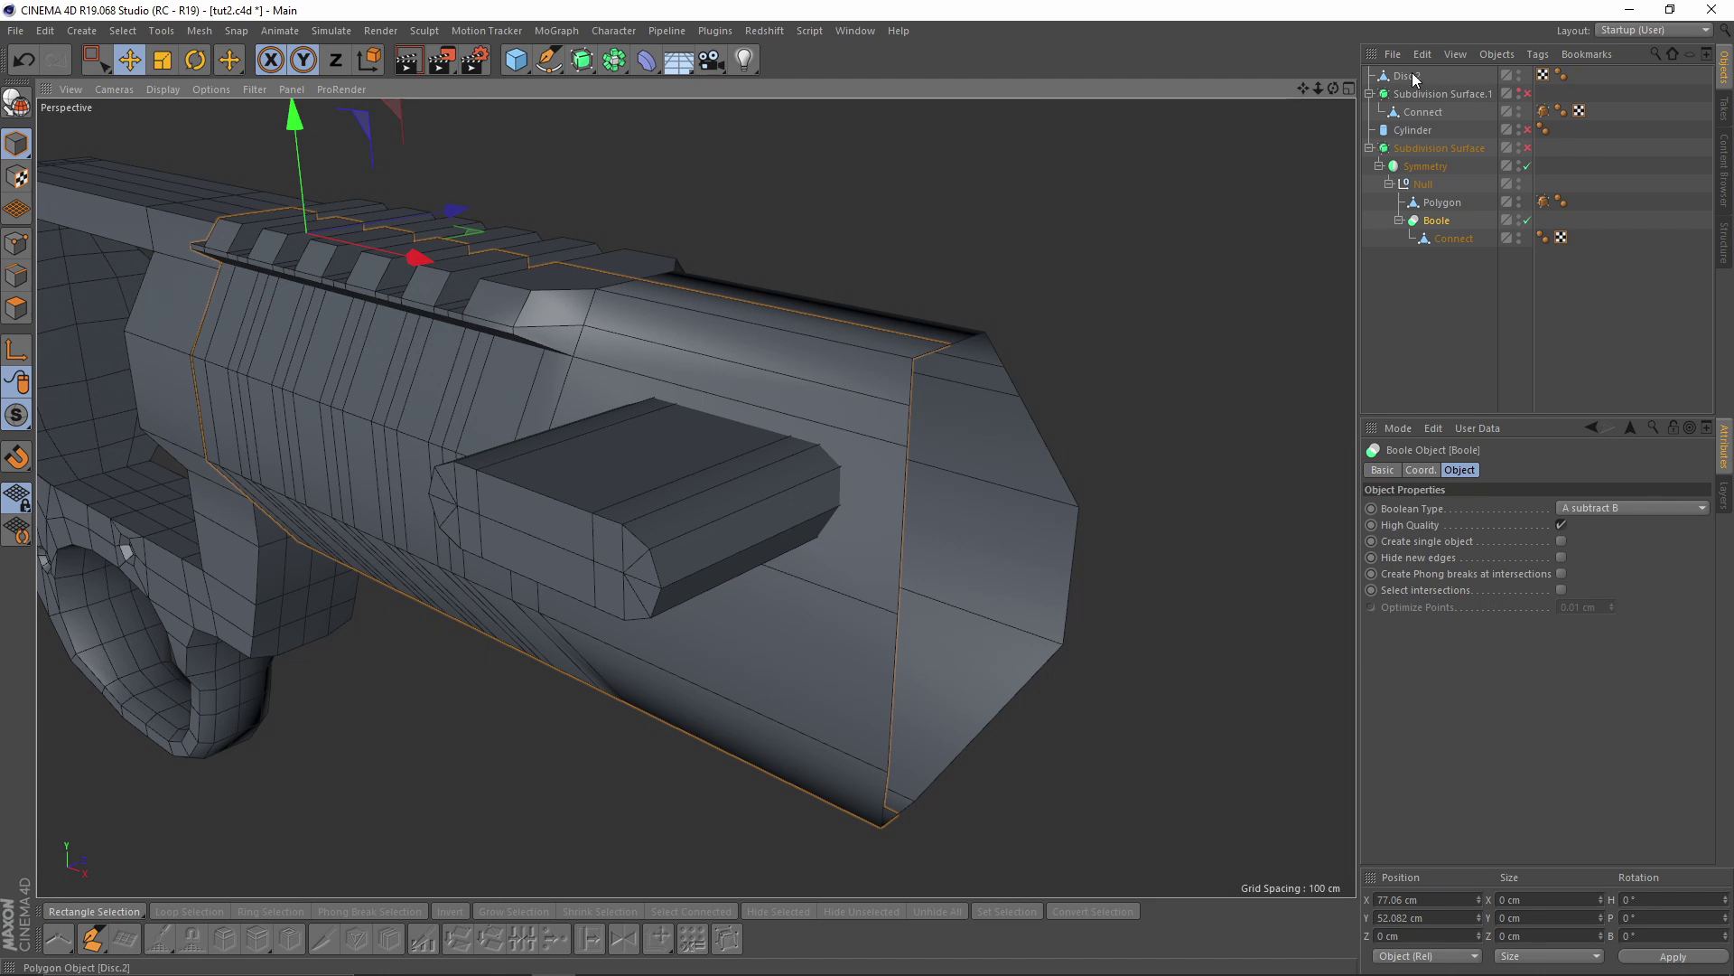
left_click_drag(1399, 78, 1428, 135)
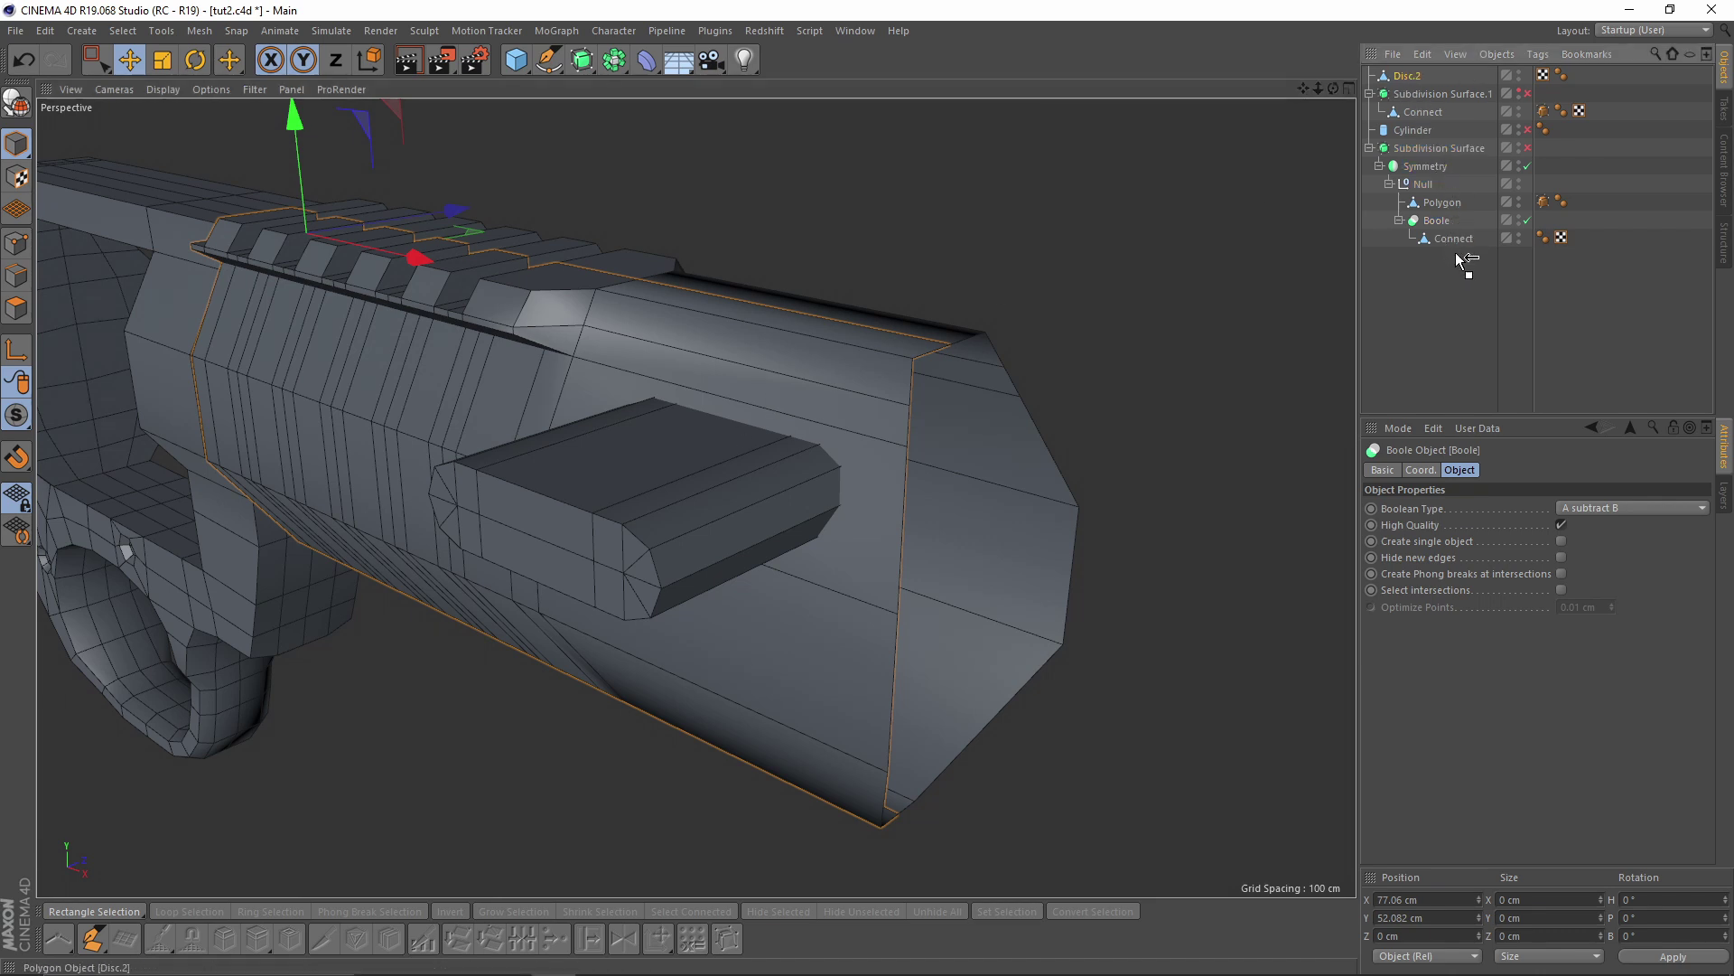
left_click_drag(1456, 242, 1456, 242)
left_click_drag(750, 405, 930, 416, "alt")
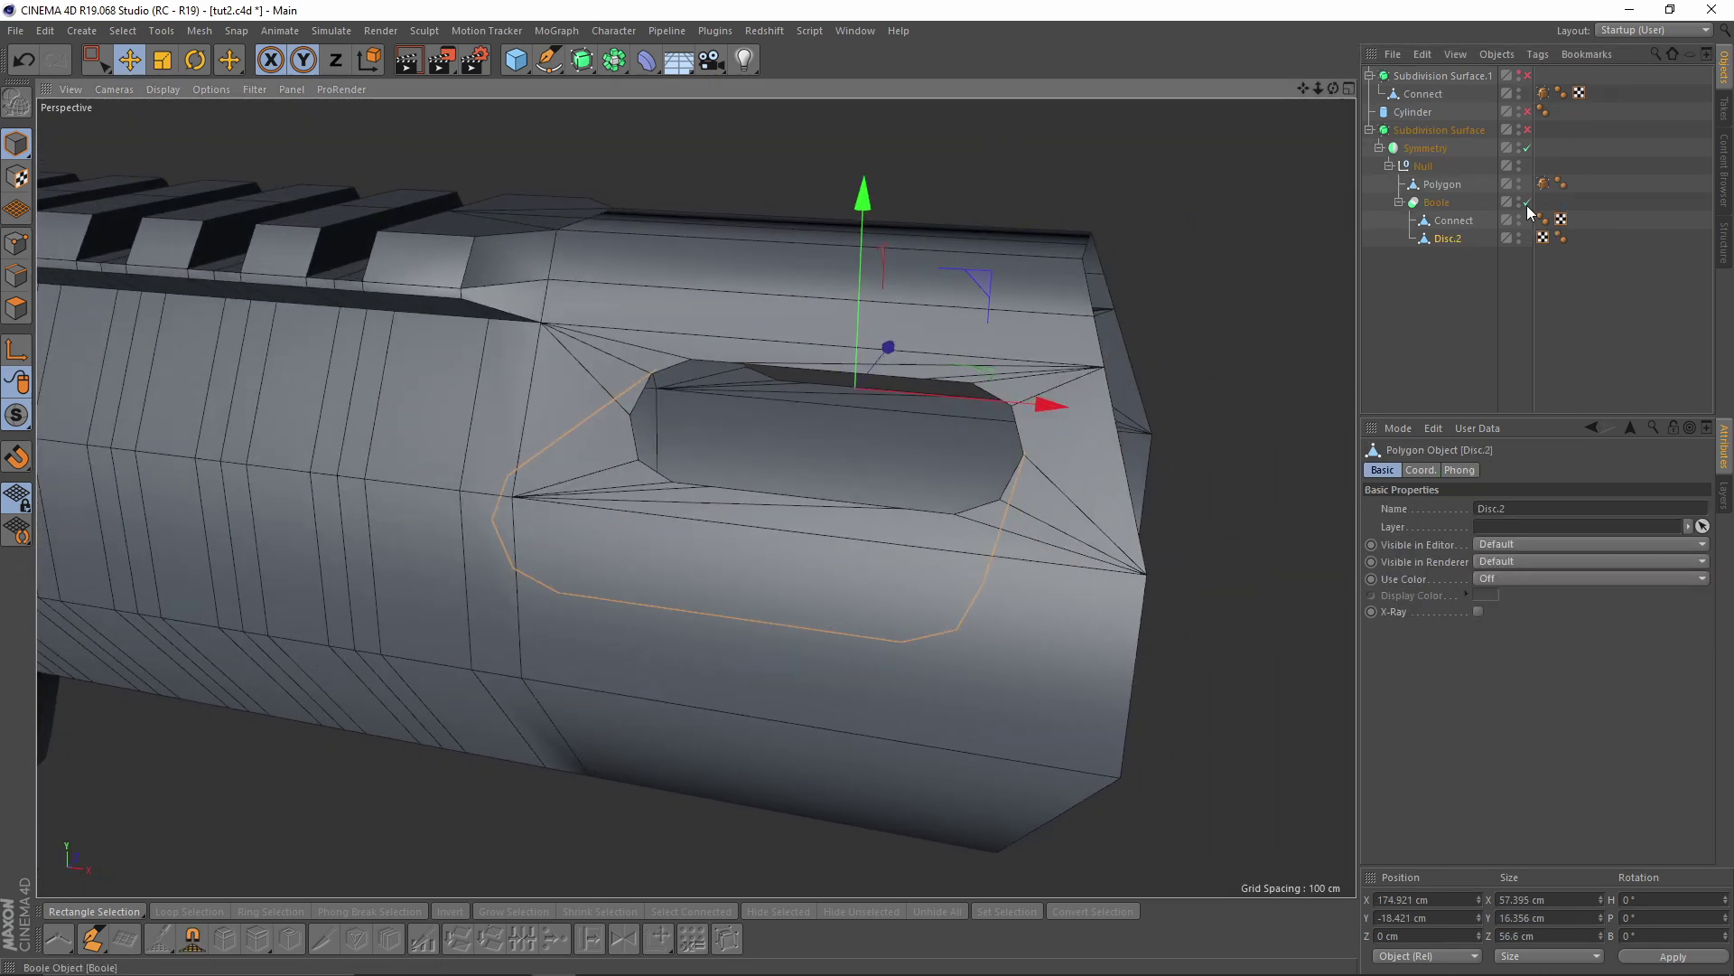
Disable the Boole object and prepare the barrel's Connect mesh for edge editing
left_click(1526, 204)
left_click_drag(805, 403, 843, 410, "alt")
left_click(1440, 221)
left_click_drag(685, 434, 722, 442, "alt")
left_click(18, 275)
left_click_drag(636, 361, 647, 443, "alt")
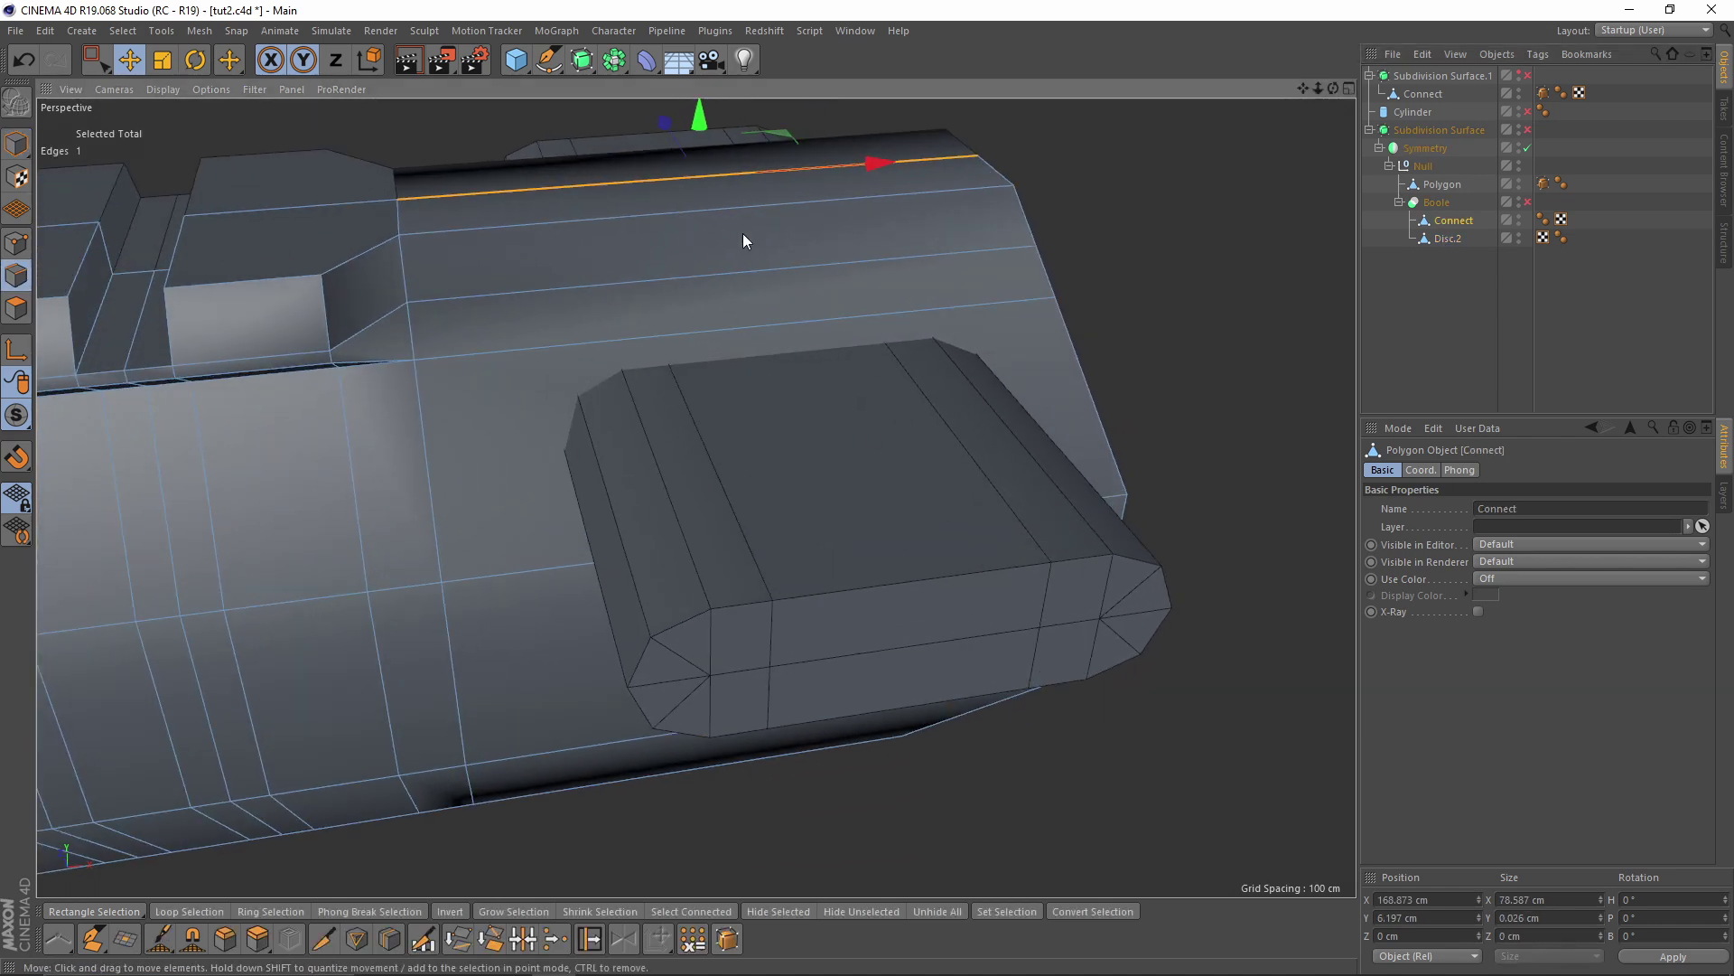
Add loop cuts around the muzzle section near the slot shape's two ends, framing the area of the opening
right_click(849, 433)
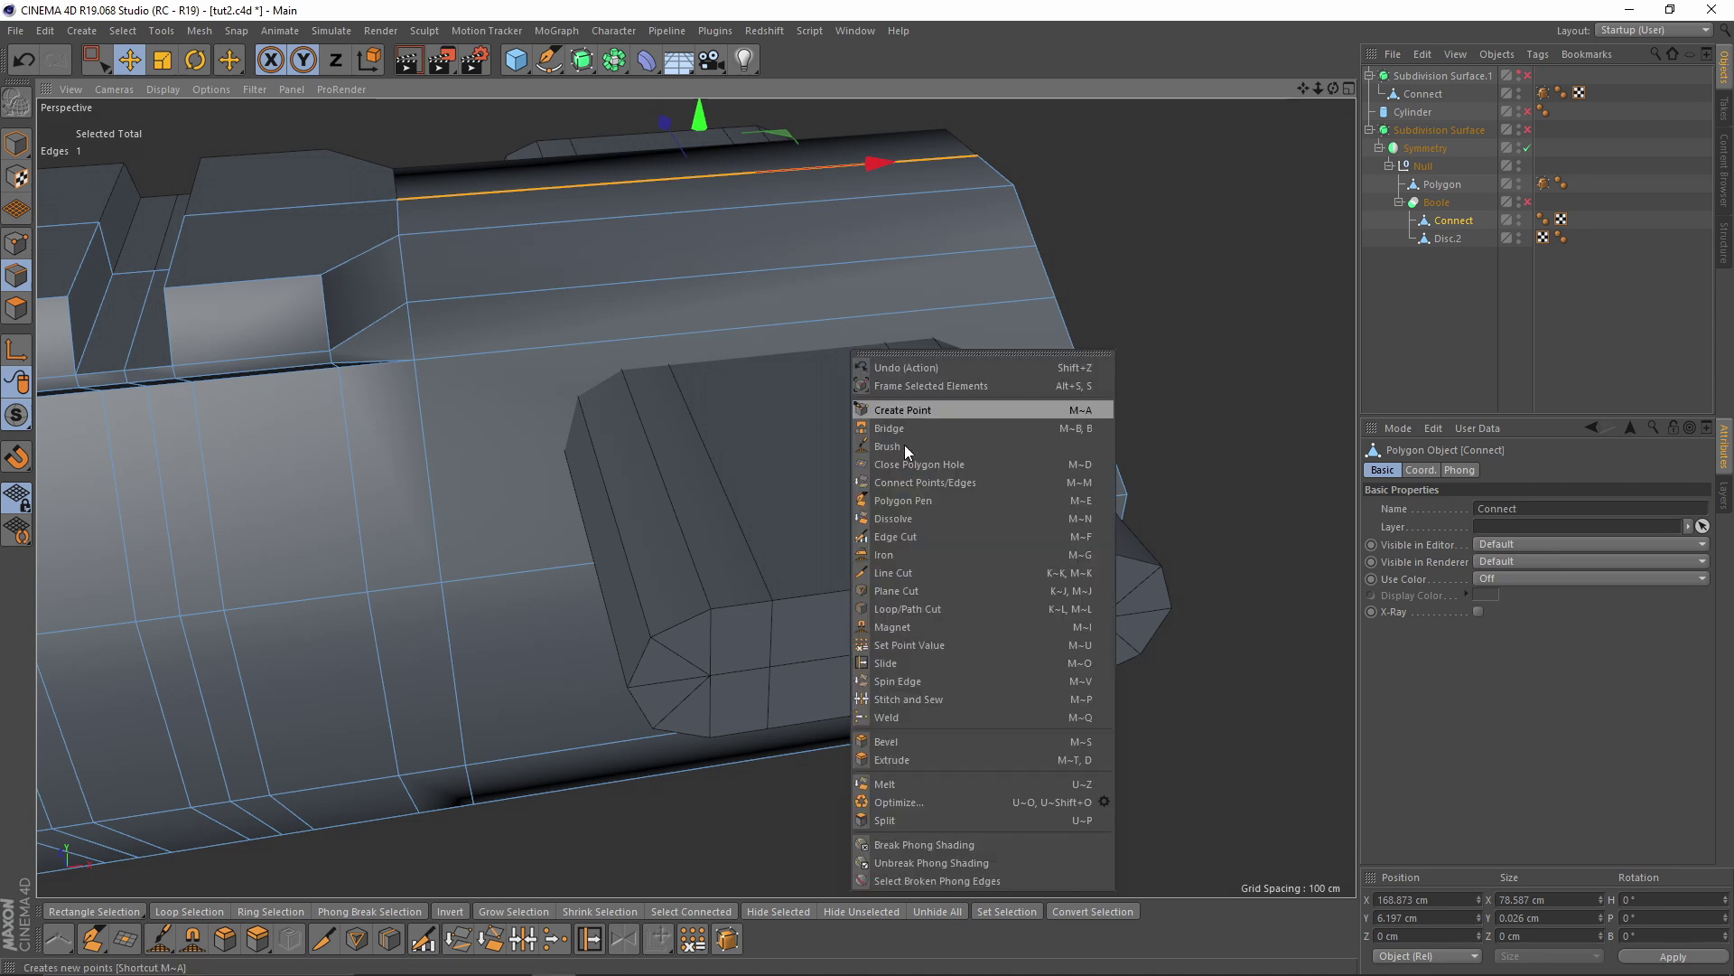
left_click(922, 592)
left_click(533, 351)
left_click_drag(533, 352, 614, 397, "alt")
left_click(667, 333)
left_click(607, 335)
left_click(729, 374)
left_click_drag(730, 374, 563, 341, "alt")
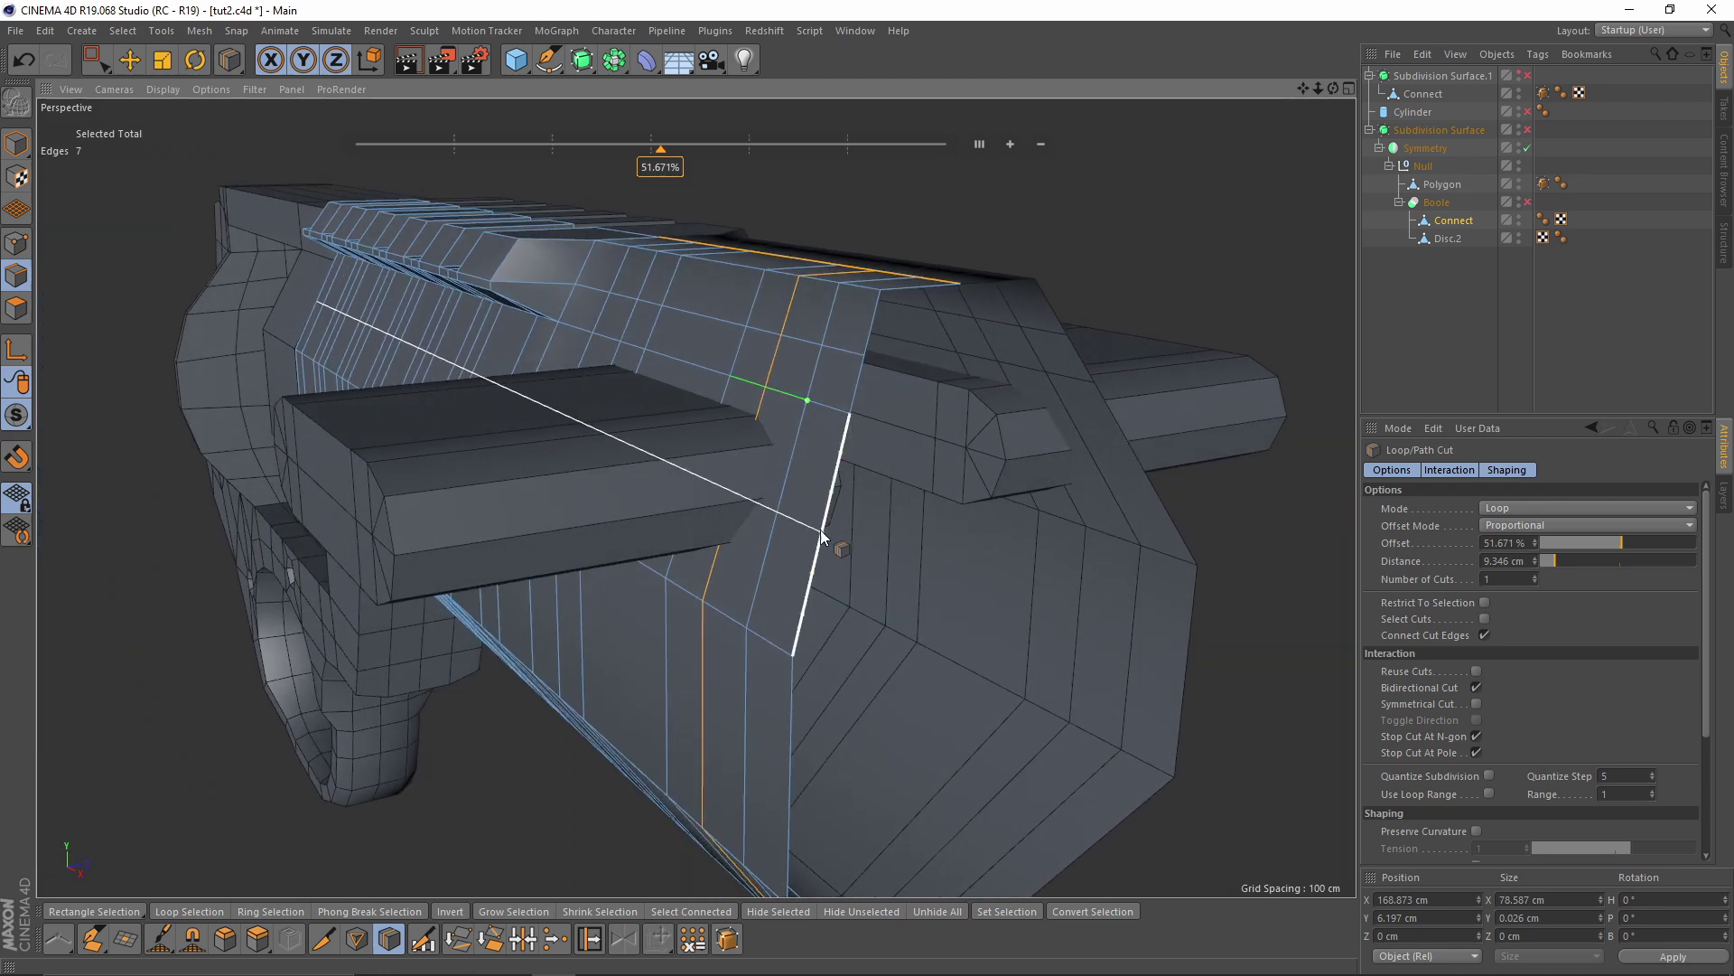
left_click_drag(723, 457, 777, 473, "alt")
mouse_move(692, 428)
left_mouse_down("alt")
mouse_move(750, 440)
mouse_move(717, 426)
left_mouse_up("alt")
Select the ten barrel polygons surrounding the slot shape and inset them by 1.5 cm with Extrude Inner
left_click(24, 307)
key("e")
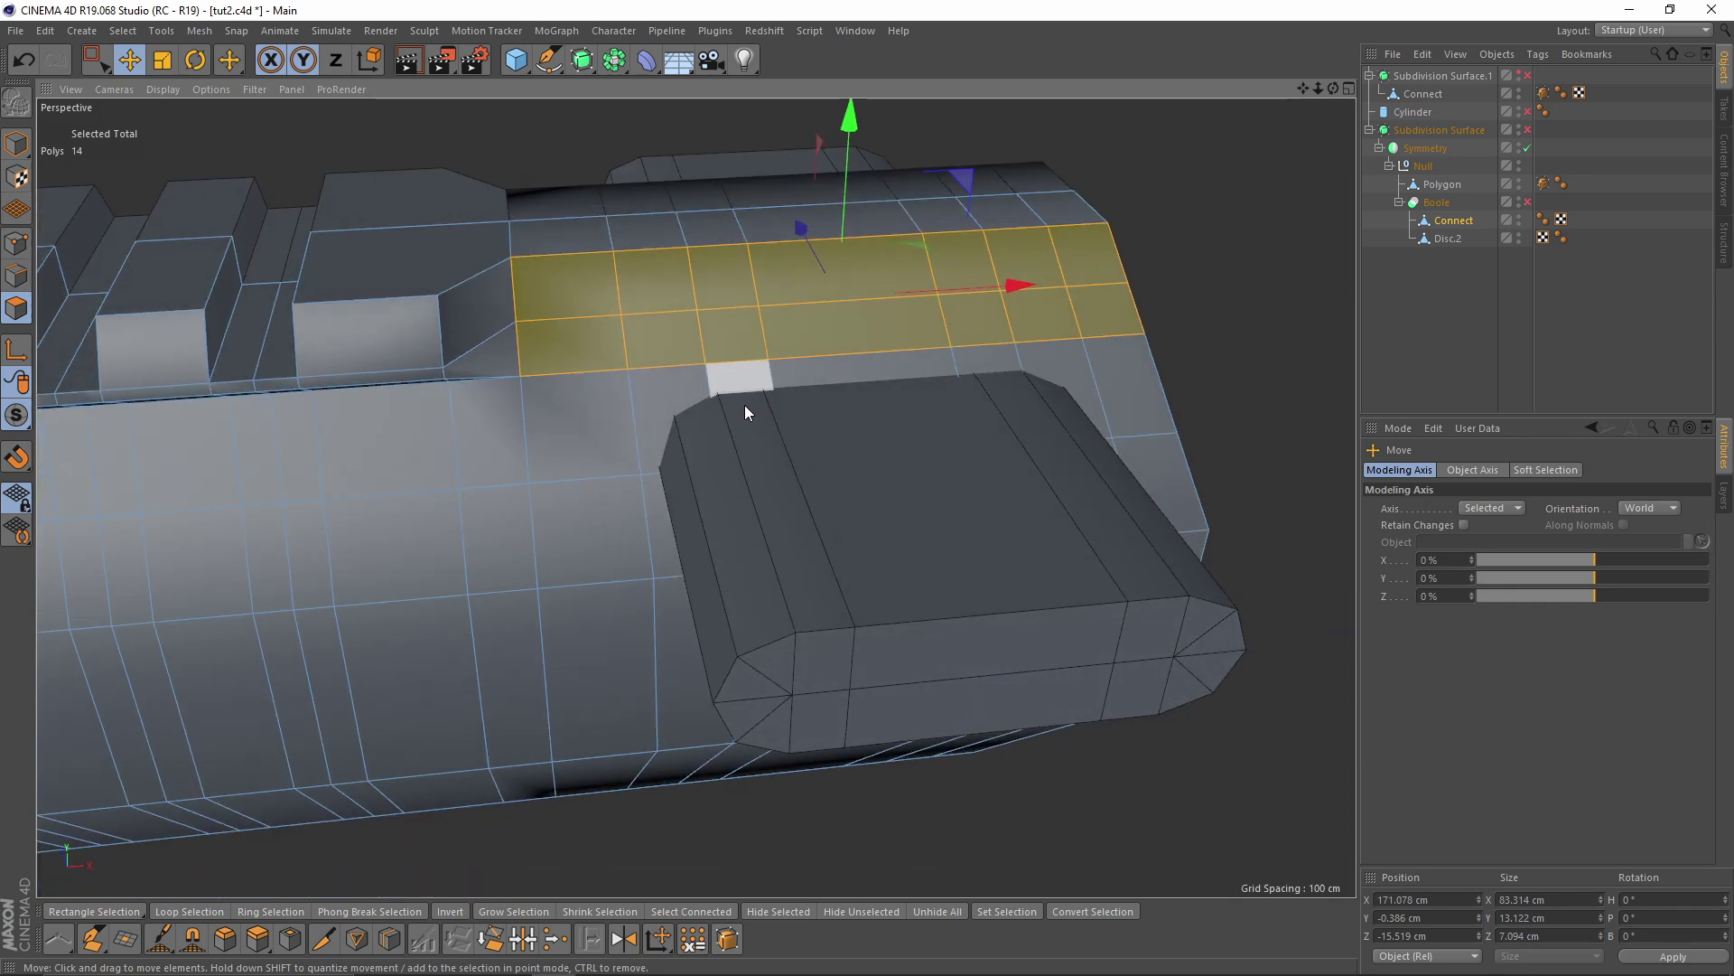
right_click_drag(744, 404, 764, 487)
left_click_drag(764, 486, 795, 461, "alt")
right_click_drag(869, 401, 1068, 453, "shift")
left_click_drag(1068, 452, 1119, 506, "alt")
right_click_drag(1102, 549, 877, 564, "shift")
left_click_drag(876, 564, 918, 600, "alt")
right_click(1094, 592)
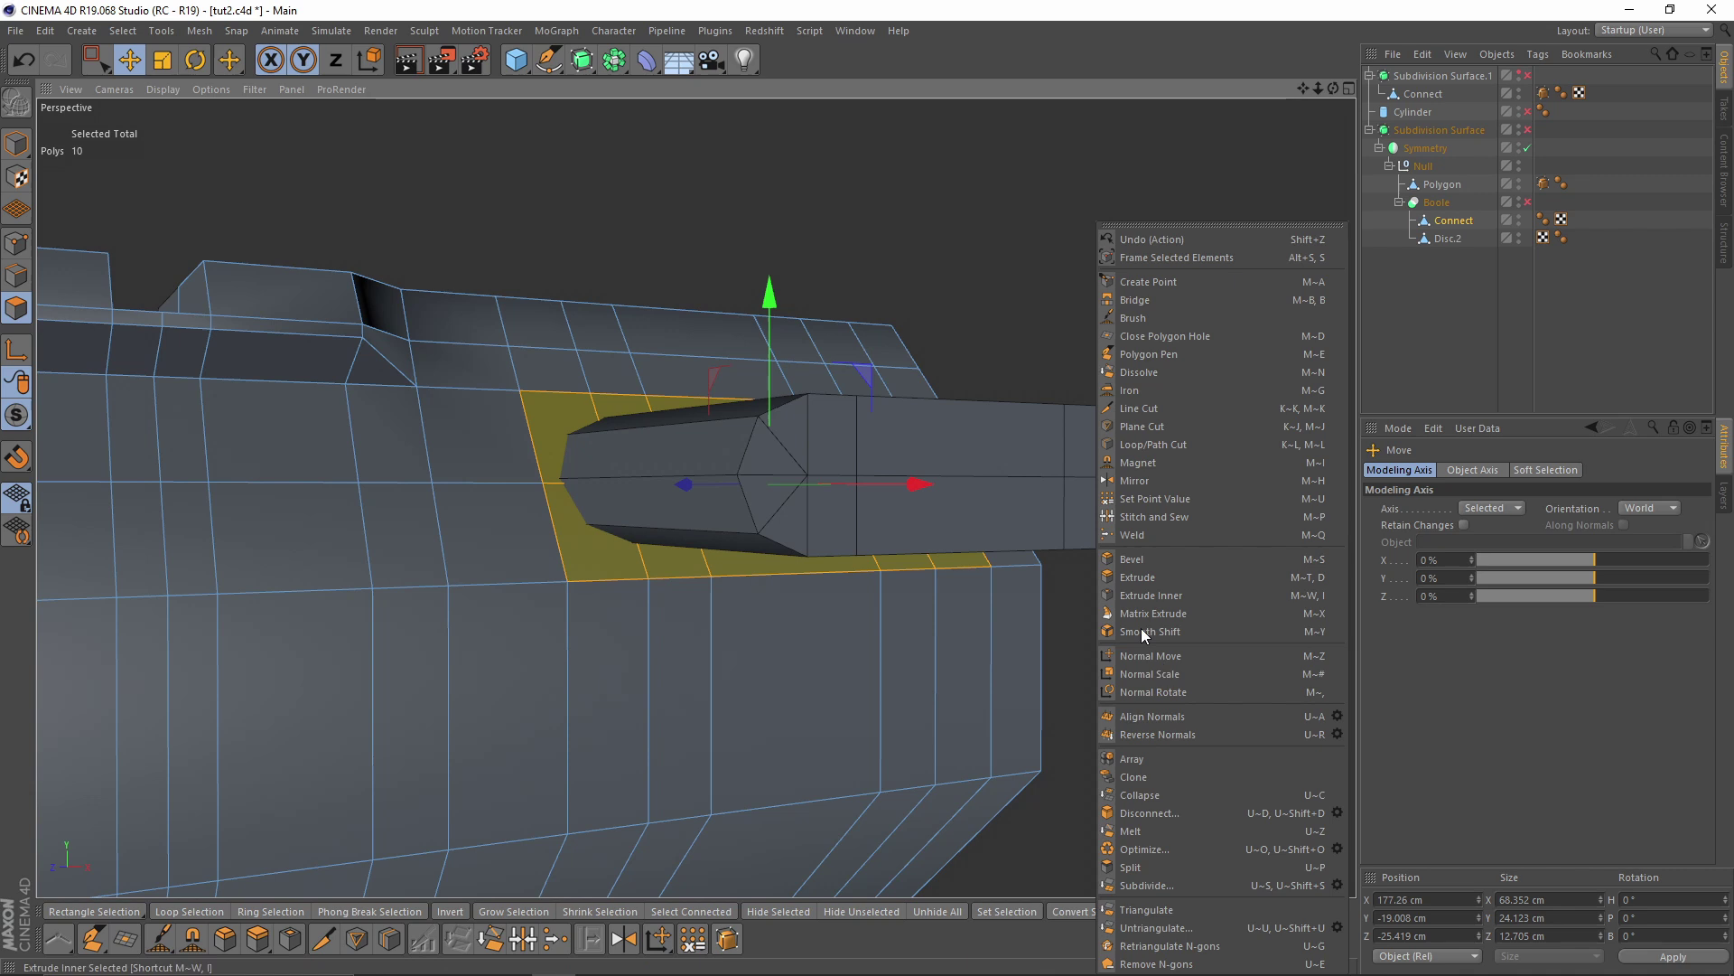
left_click(1174, 595)
left_click_drag(992, 554, 1017, 437, "alt")
Re-enable the Boole object to cut the slot through the inset area
left_click(1427, 271)
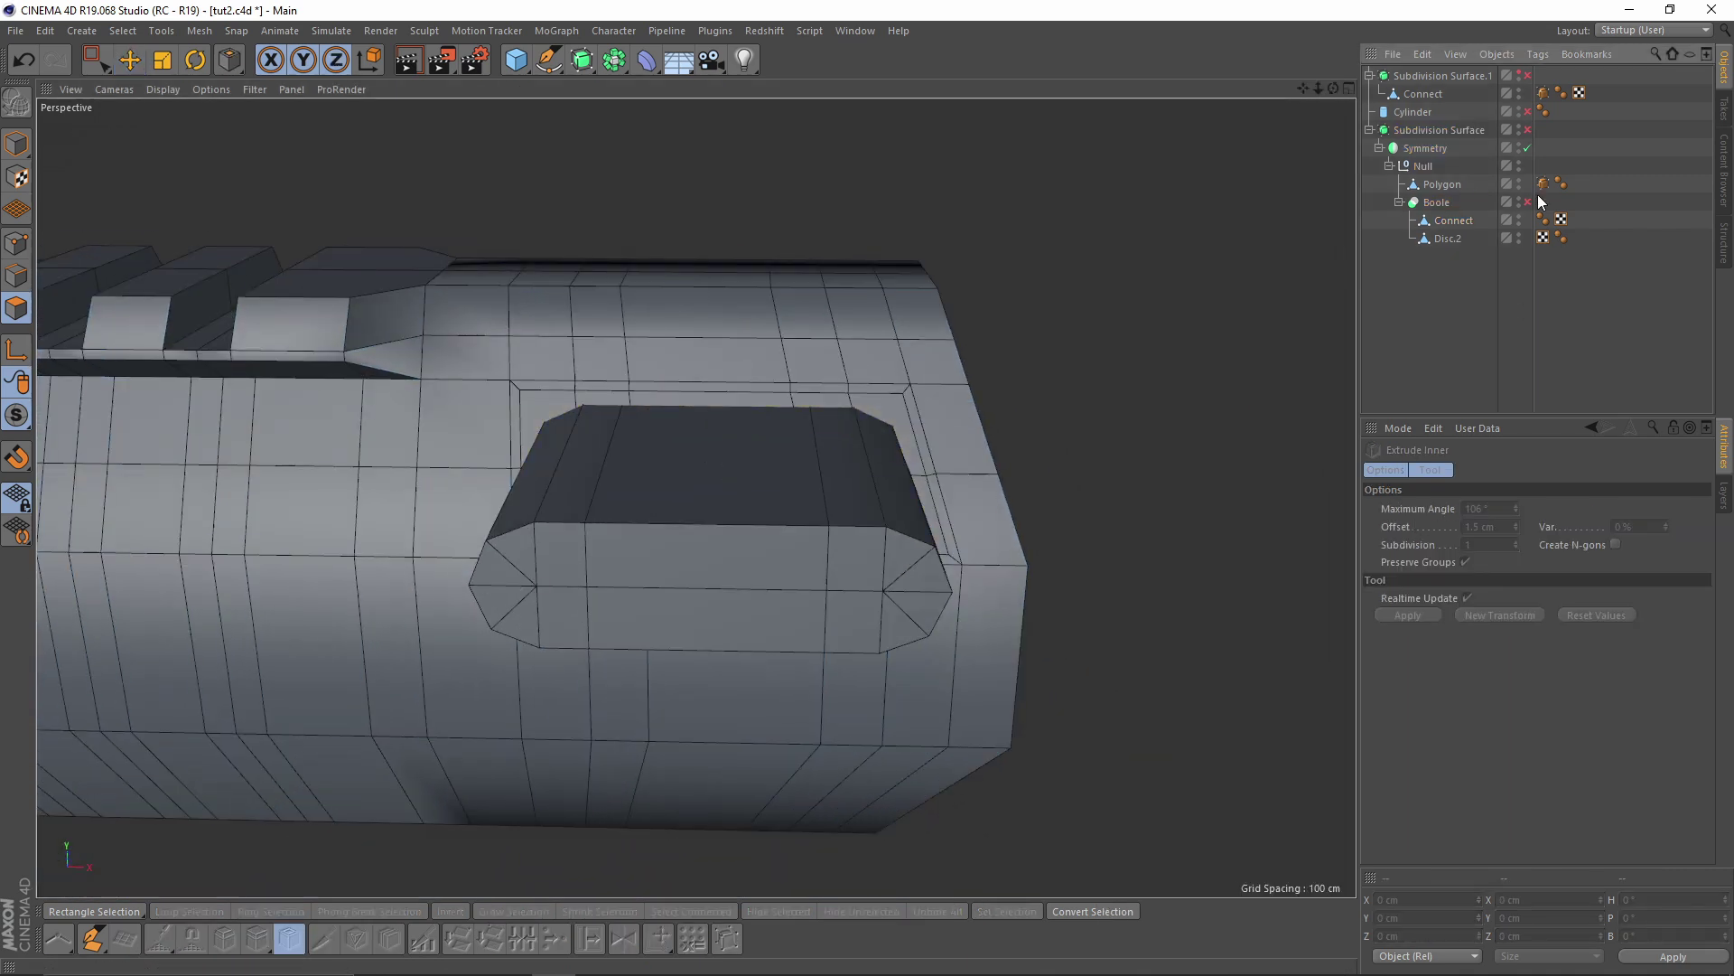
left_click(1526, 202)
left_click_drag(880, 453, 994, 362, "alt")
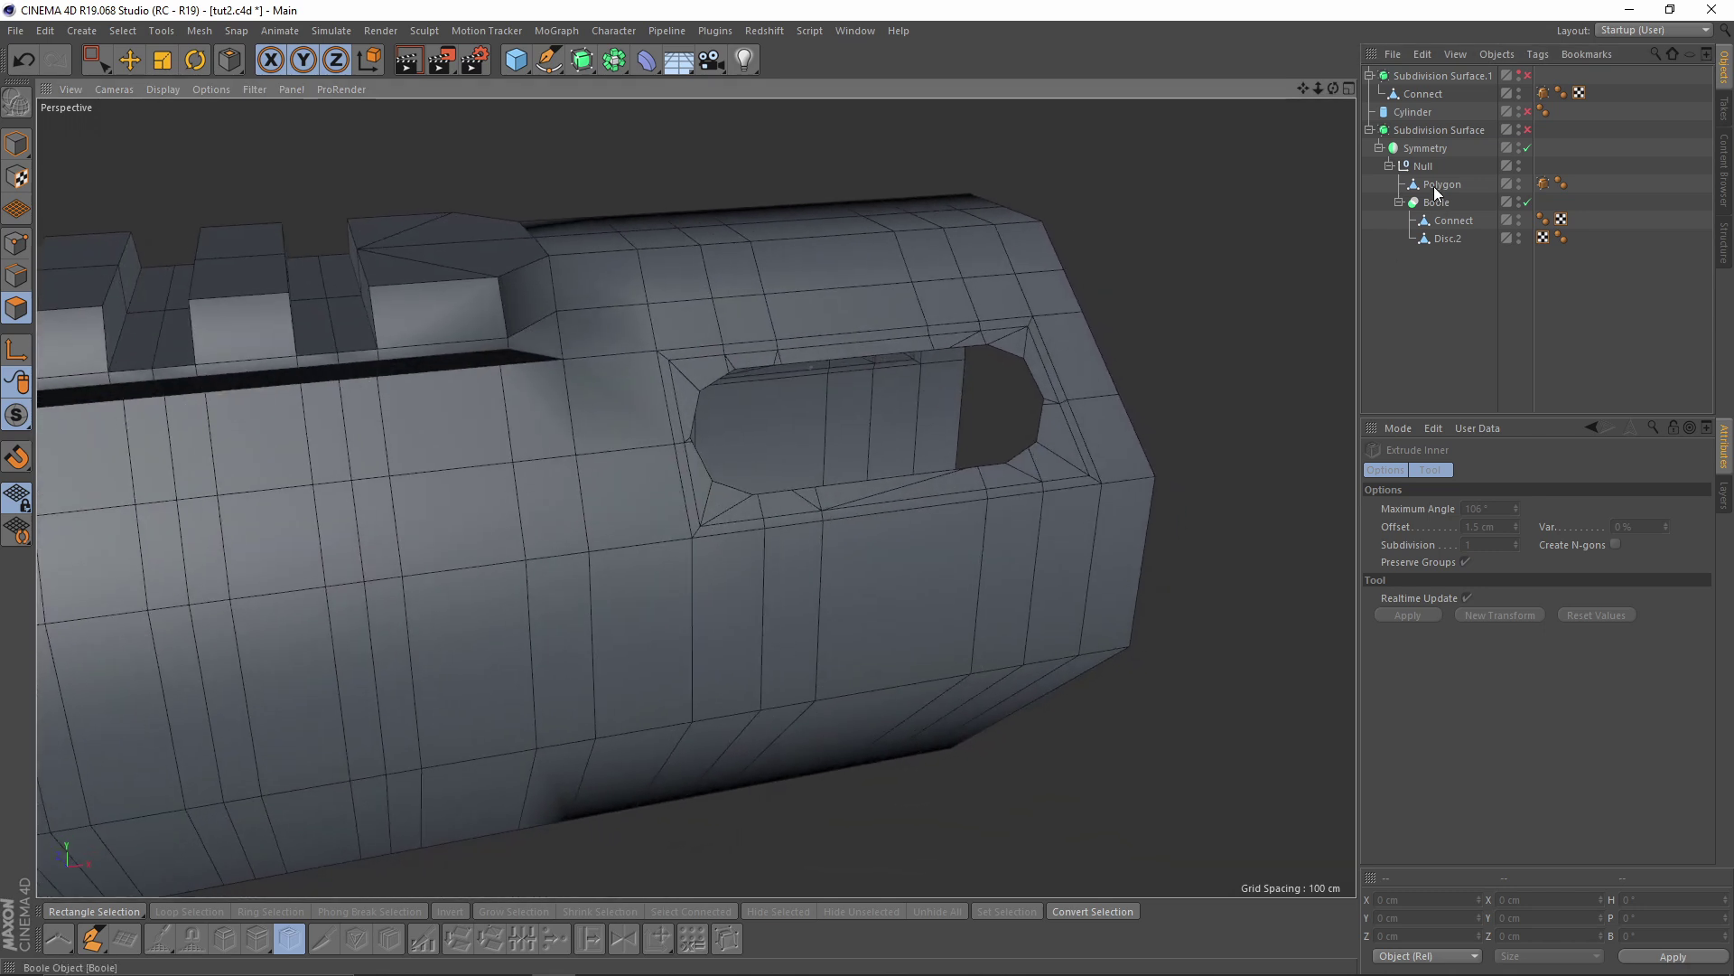
Turn on Create single object and Hide new edges for the Boole, and make it editable
left_click(1436, 203)
scroll(978, 456, "up", 2)
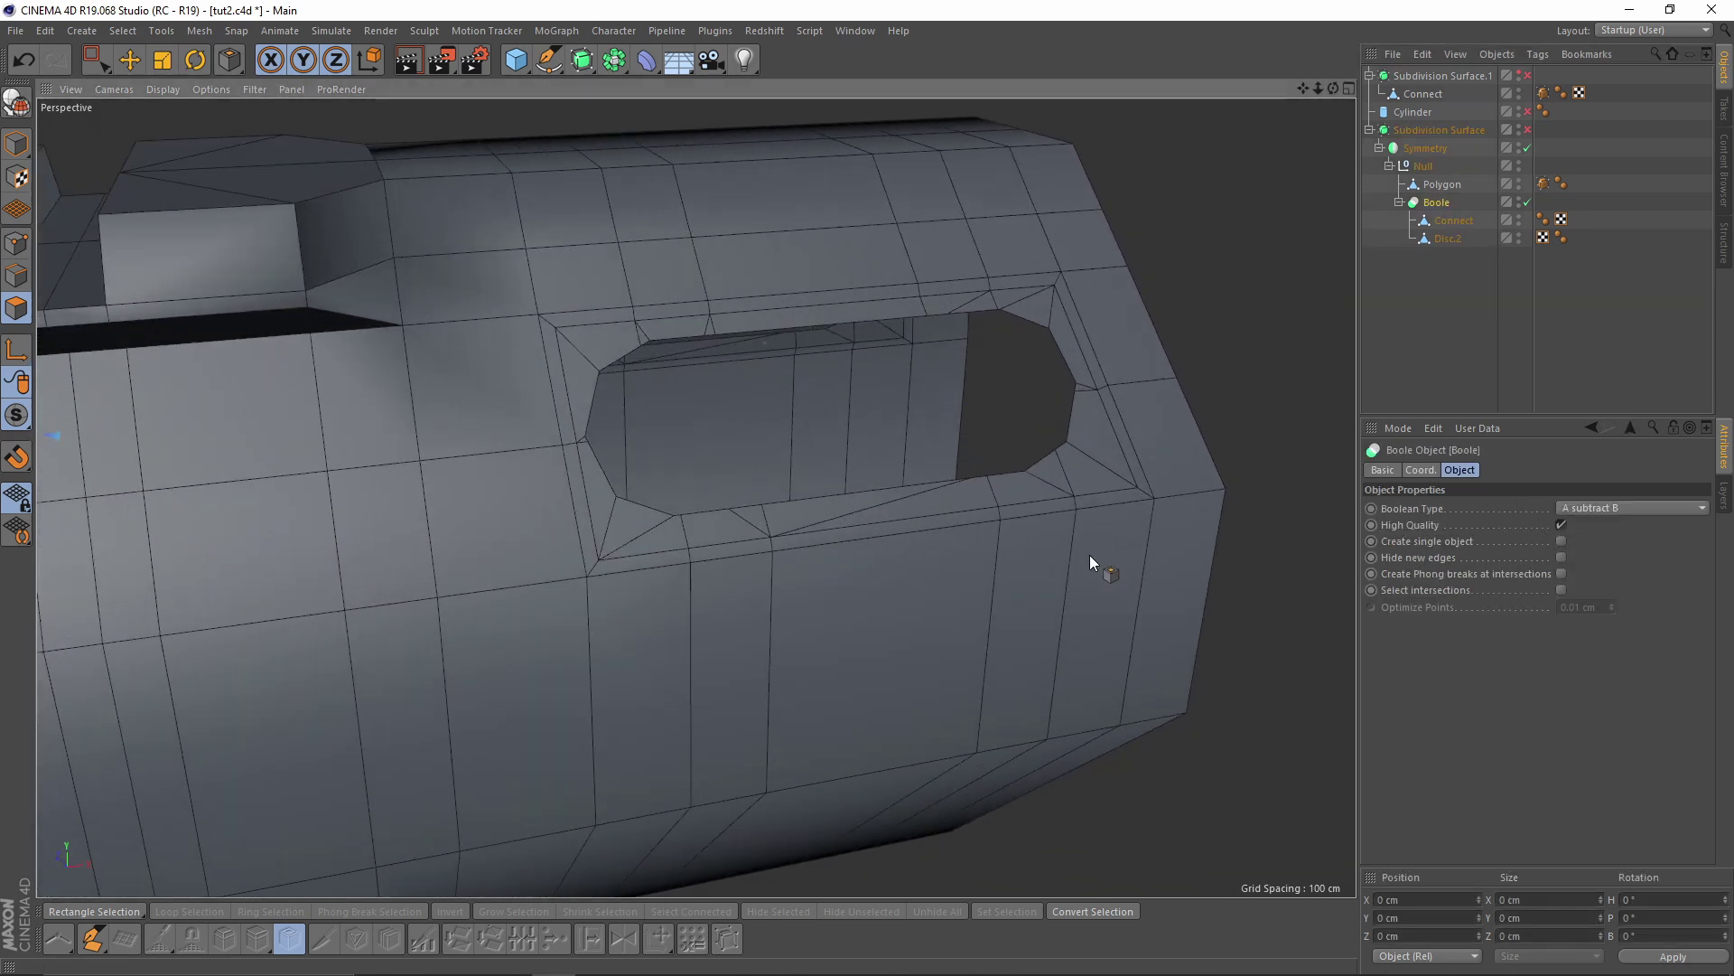
left_click(1562, 541)
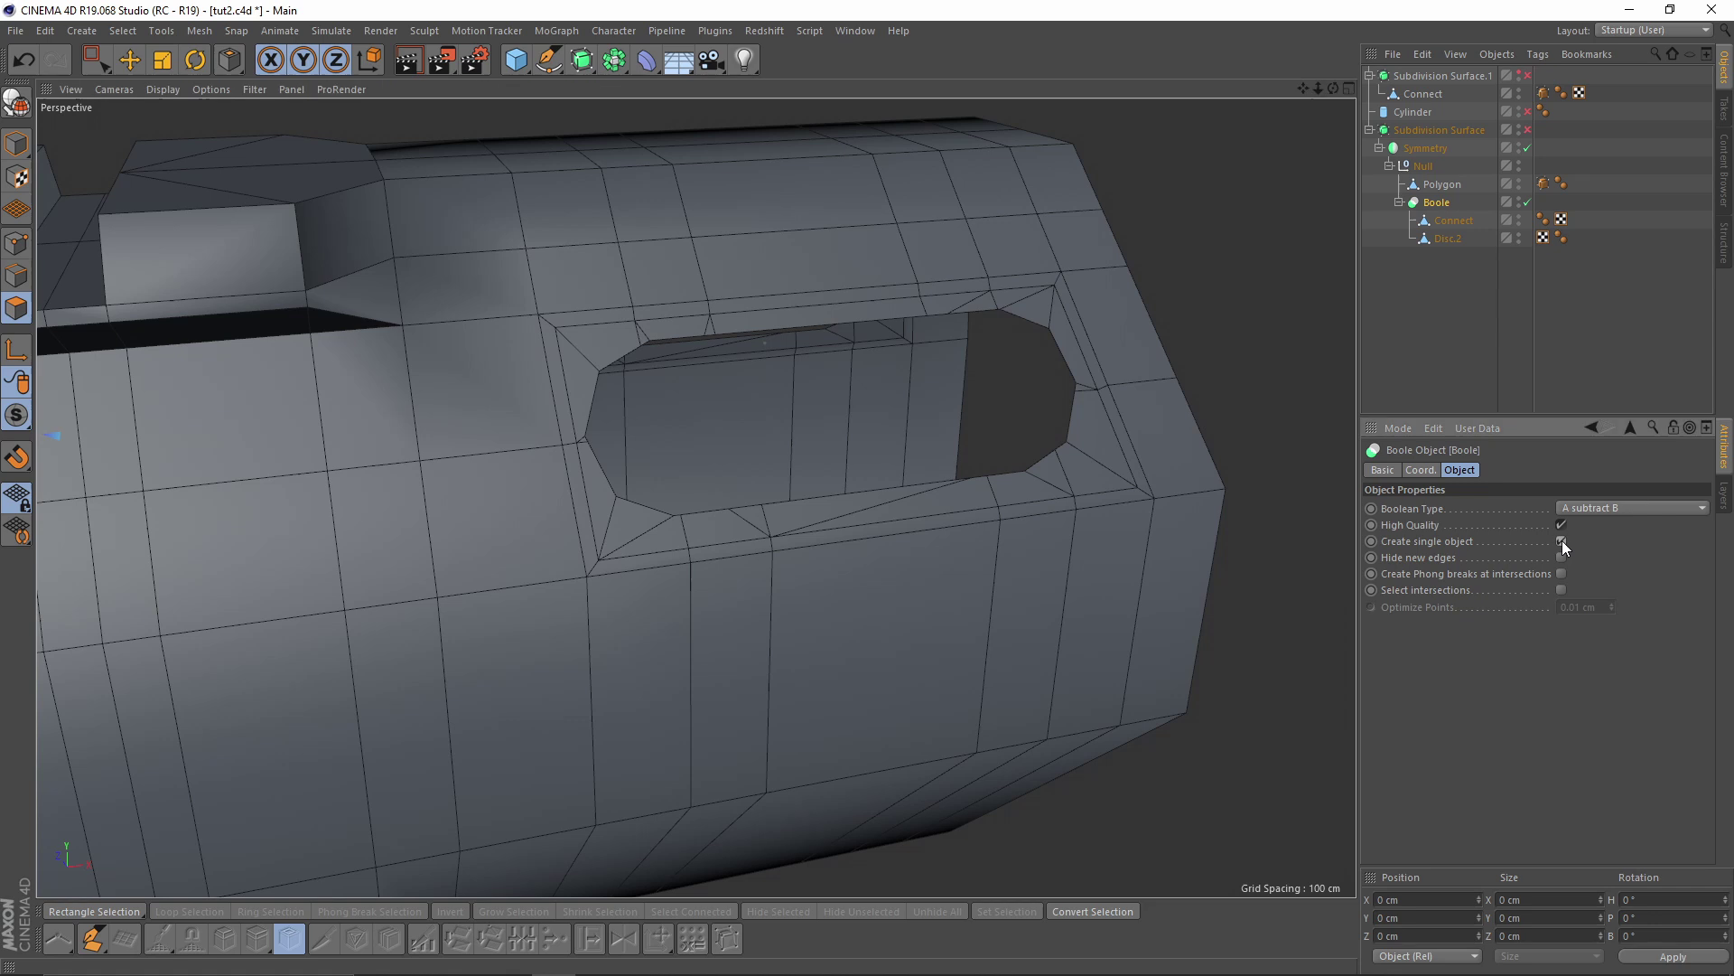
left_click(1564, 556)
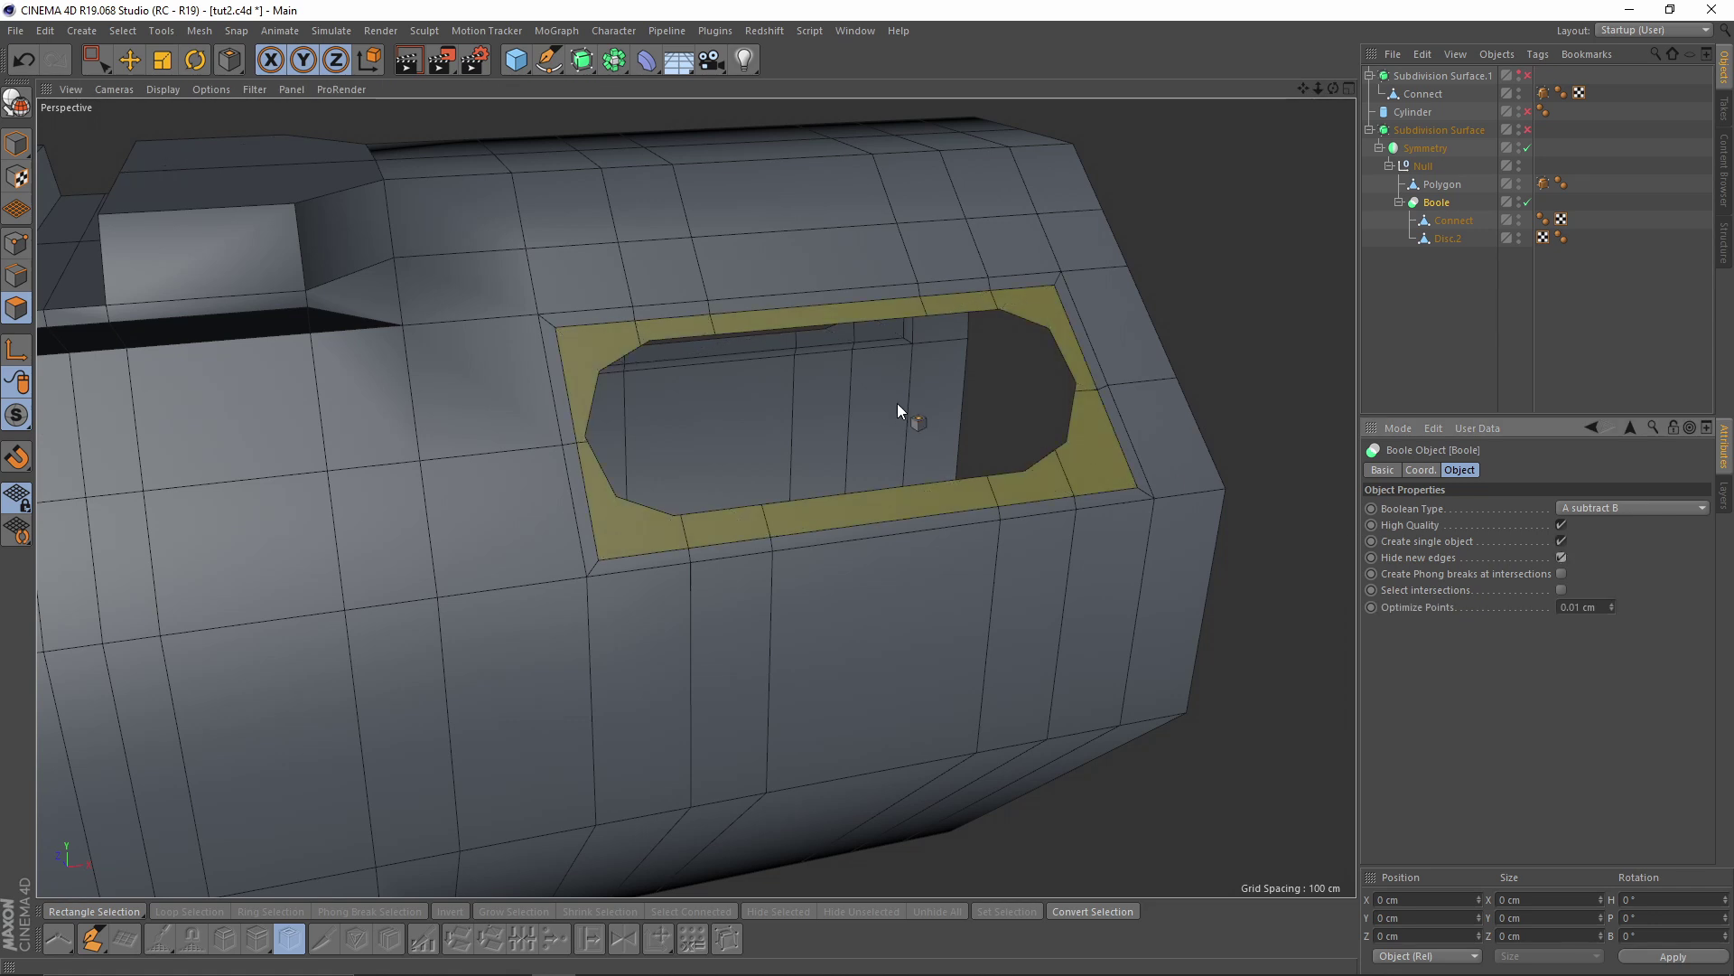
left_click_drag(897, 403, 1364, 275, "alt")
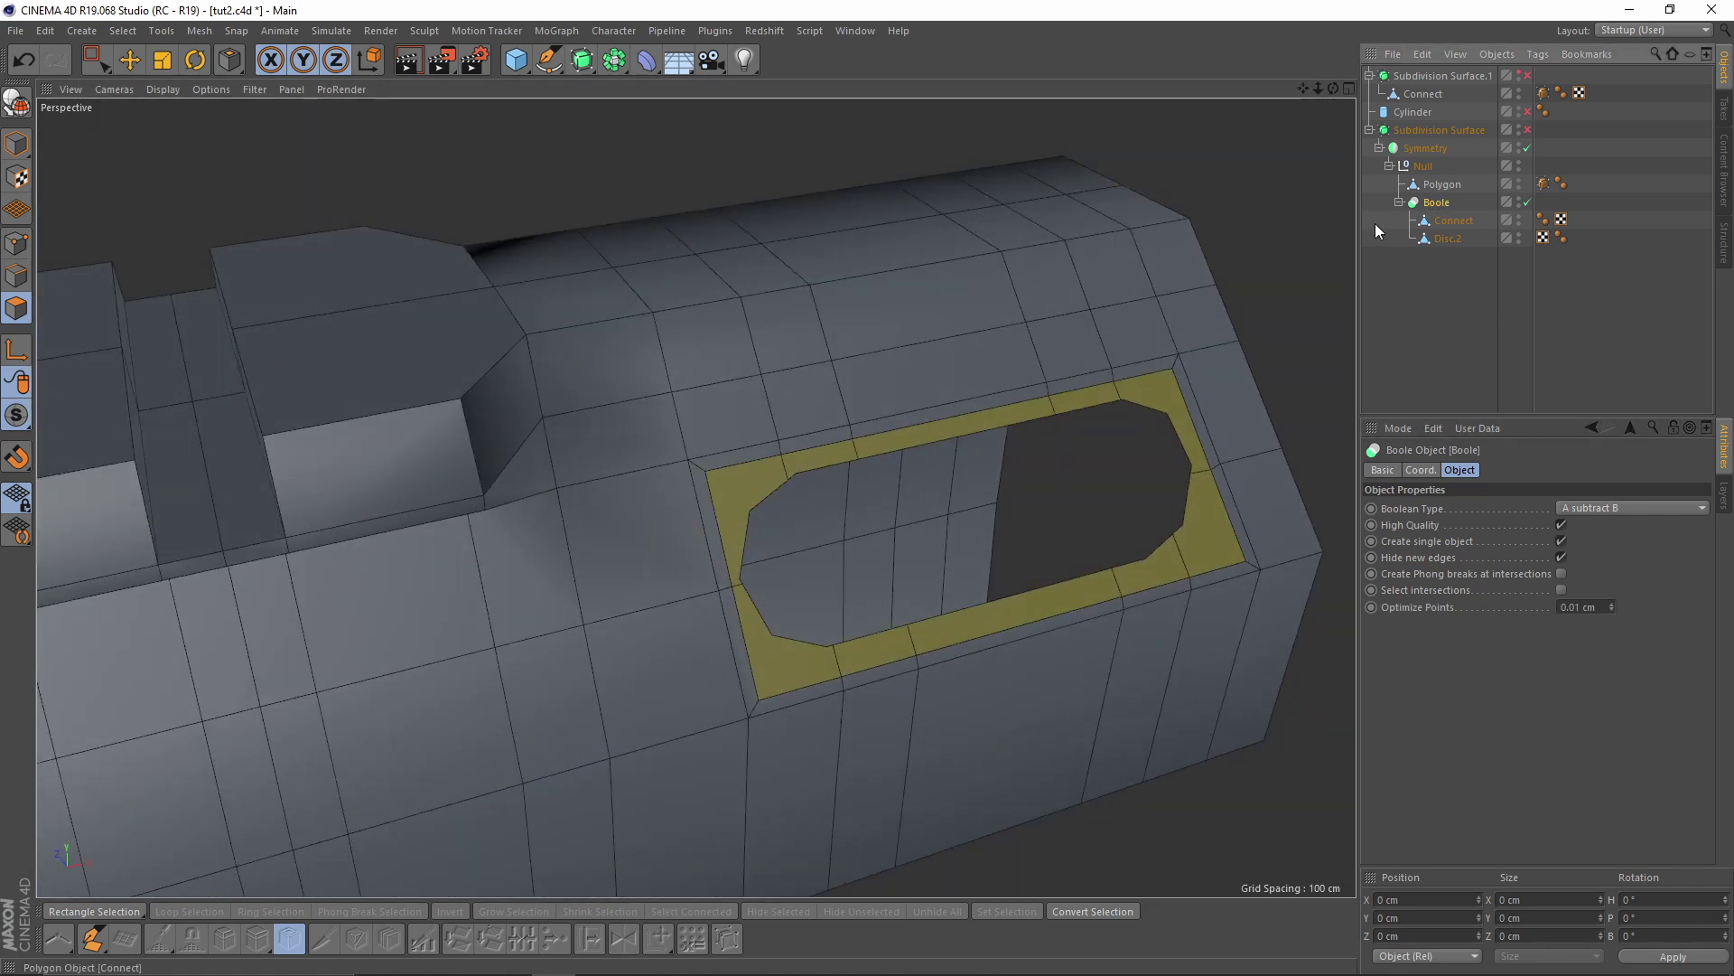
key("c")
left_click_drag(904, 487, 831, 388, "alt")
Weld the three clustered points at the rear end of the slot into one point on its rim
left_click(27, 244)
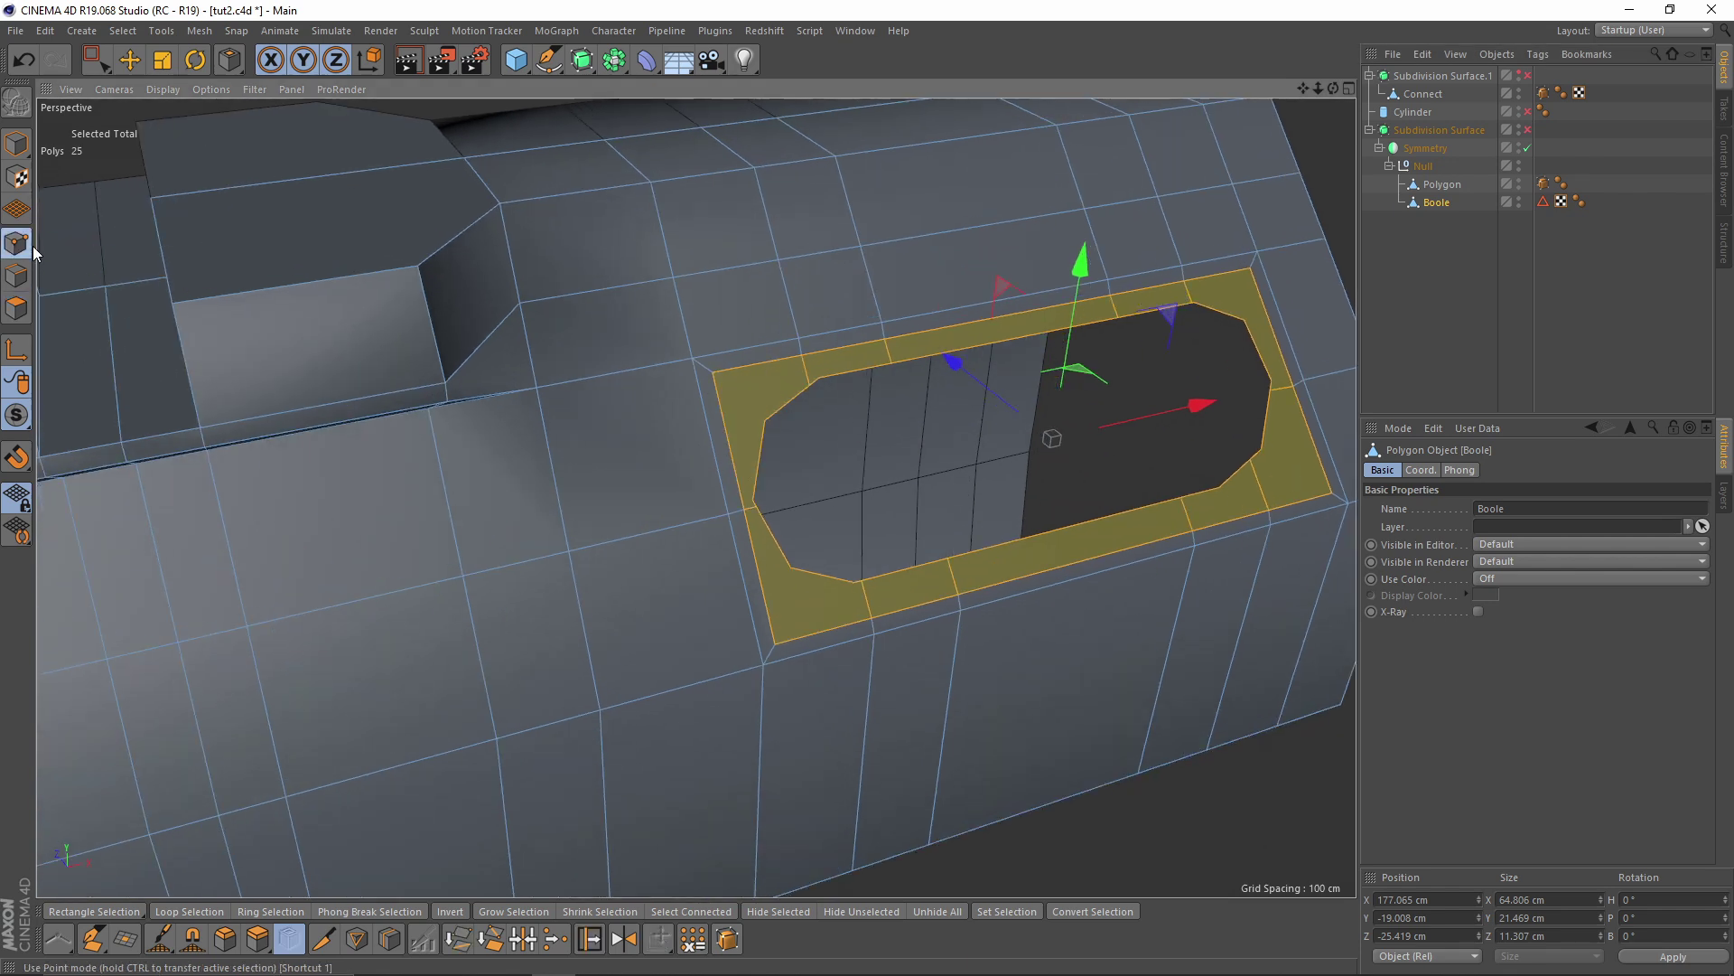
scroll(921, 515, "up", 5)
scroll(383, 437, "down", 2)
left_click_drag(383, 431, 420, 488, "alt")
key("space")
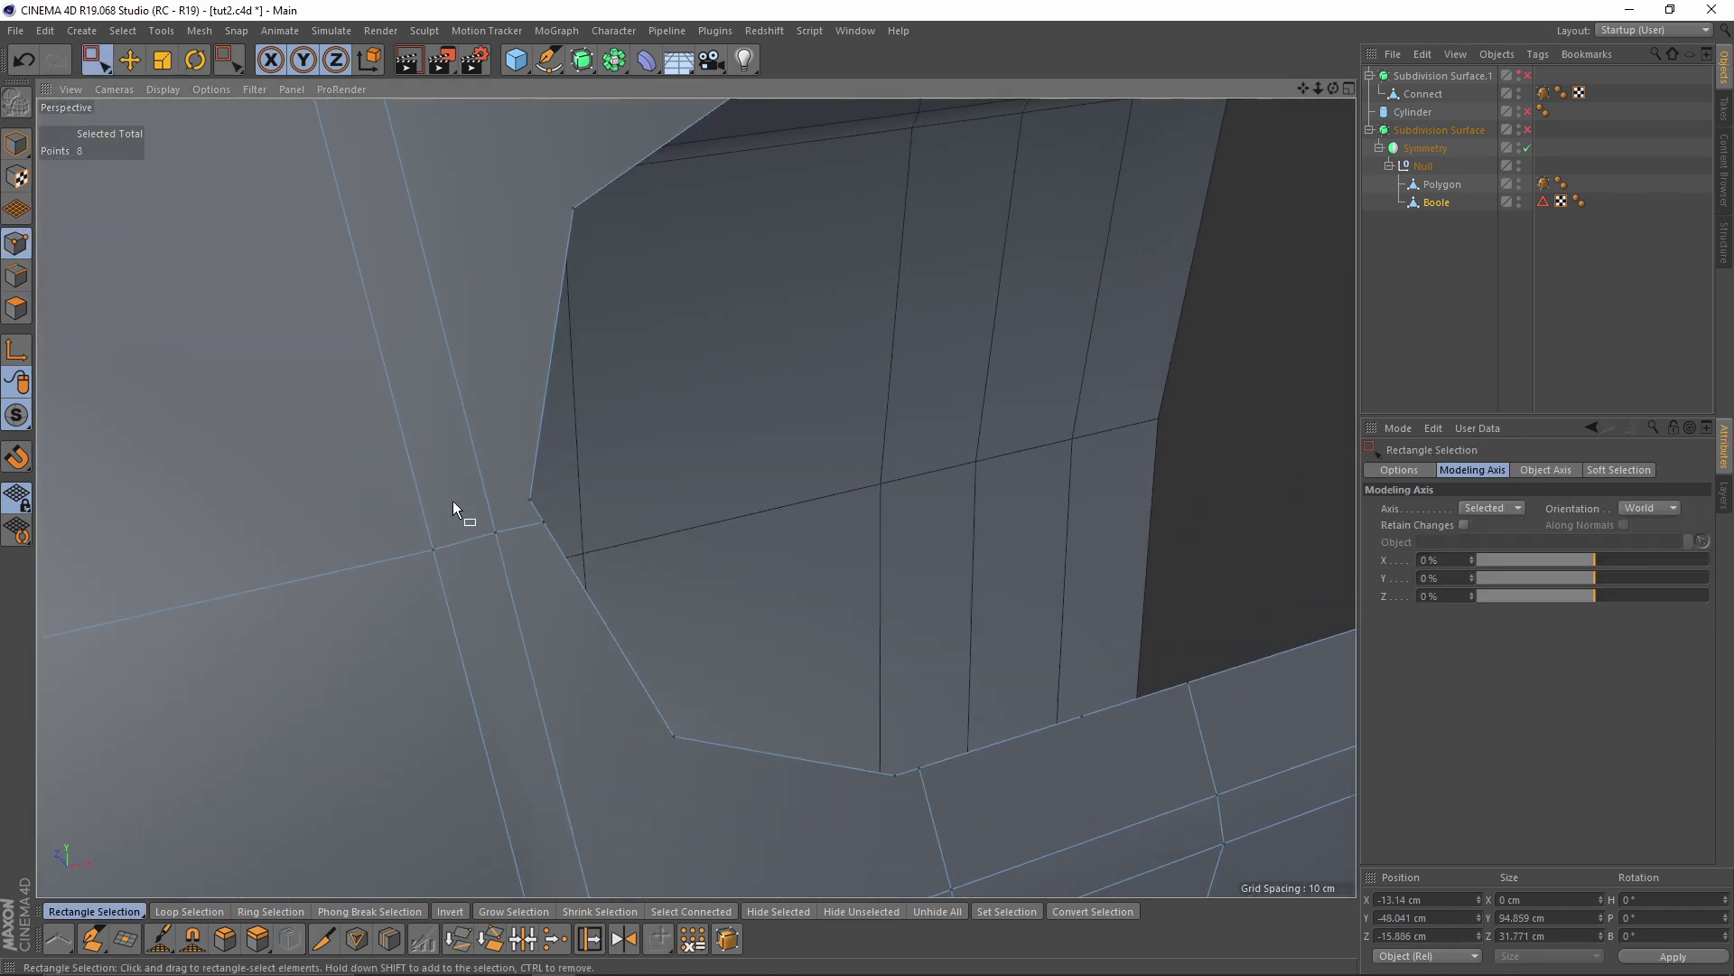
left_click_drag(572, 595, 571, 594)
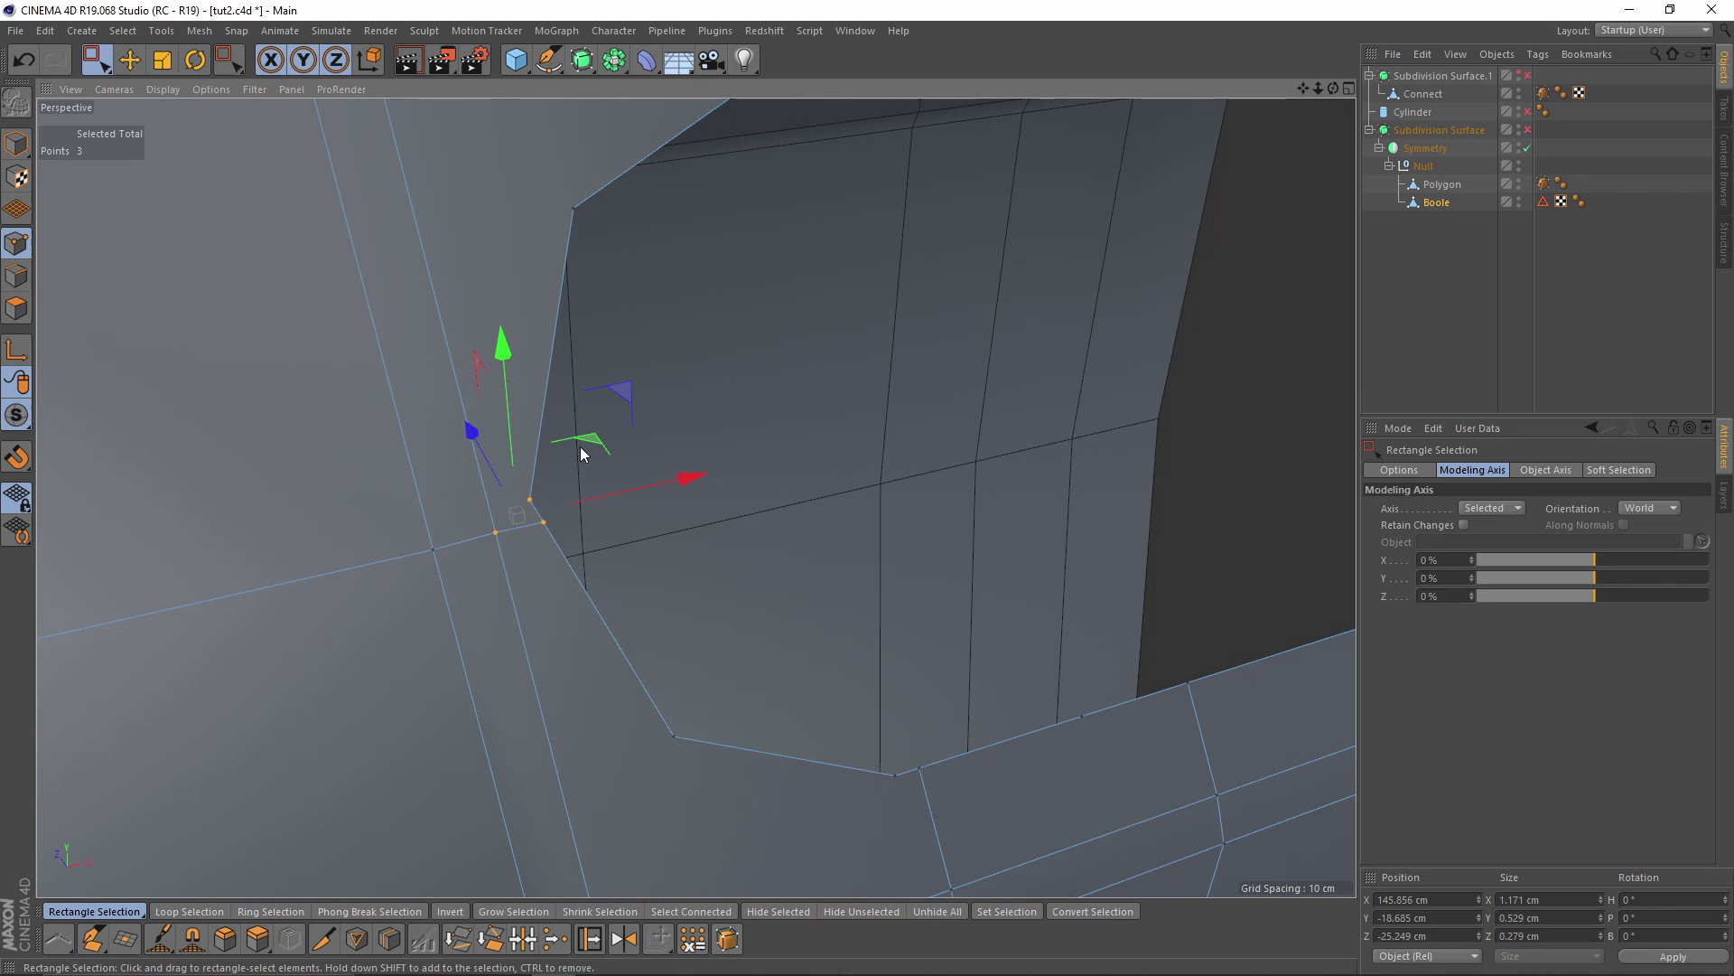
scroll(587, 469, "down", 4)
scroll(633, 524, "up", 4)
key("m")
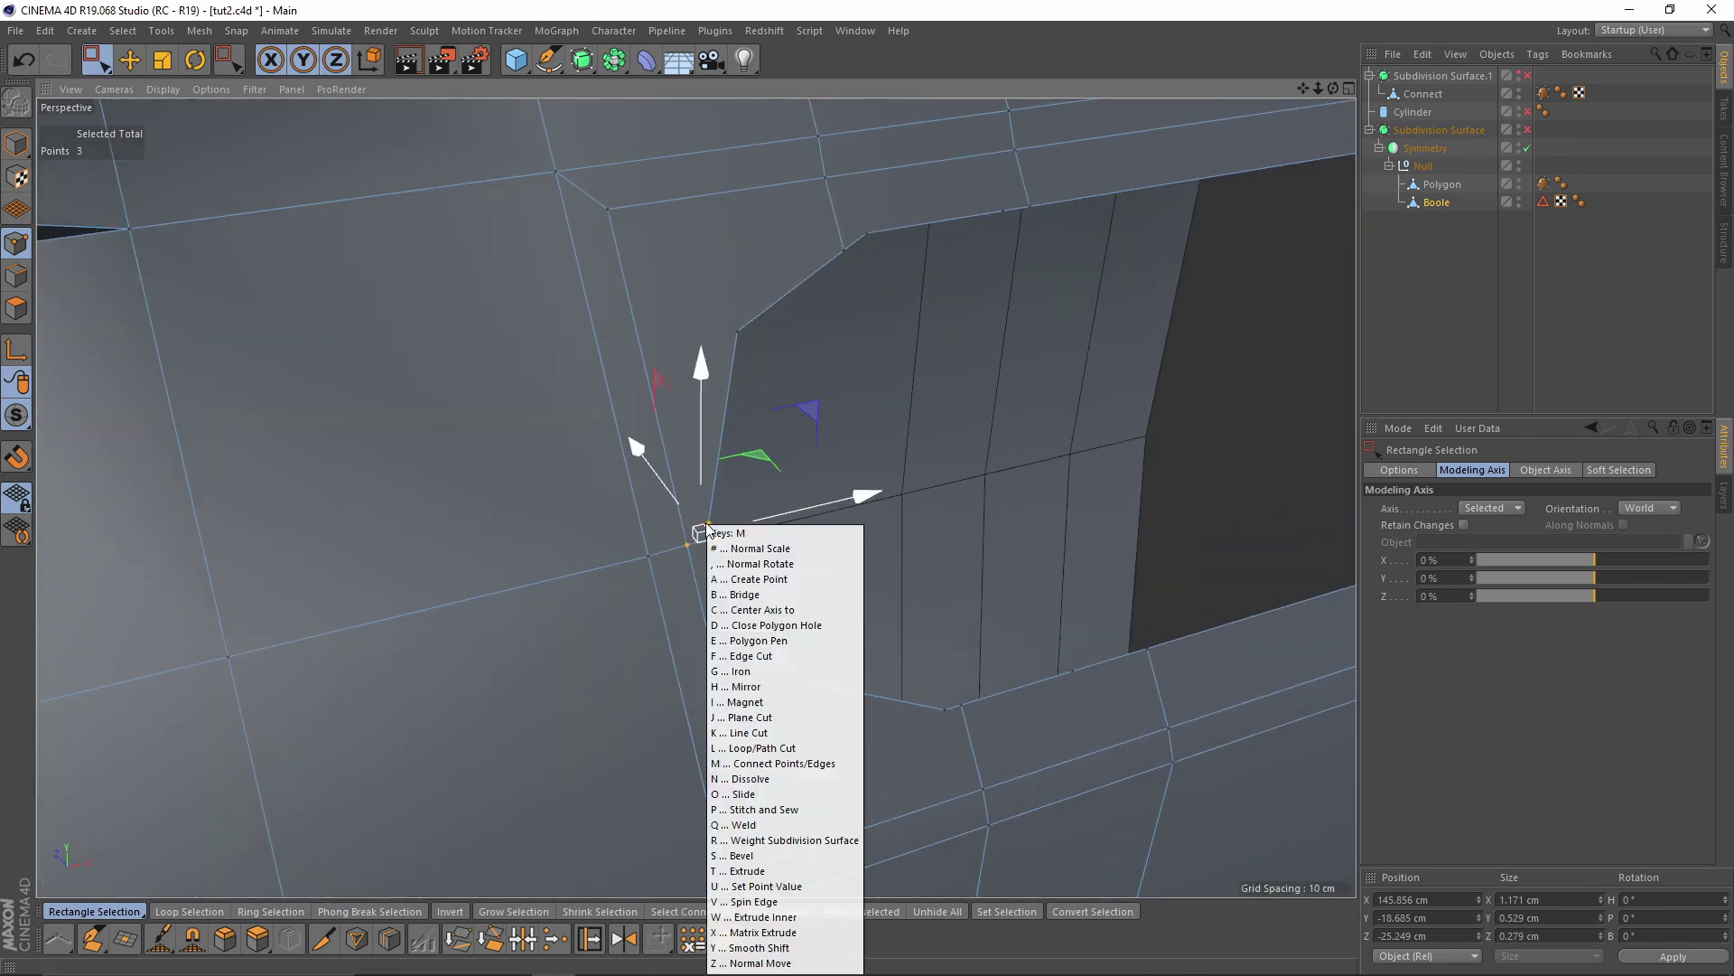
key("q")
right_click(802, 569)
left_click(844, 807)
left_click(708, 523)
Weld the remaining closely spaced points around the slot to the rim so the surrounding edges run cleanly into it
left_click_drag(723, 579, 619, 686, "alt")
key("space")
left_click(661, 521)
left_click_drag(769, 531, 835, 630)
left_click(791, 552)
key("space")
left_click_drag(874, 492, 894, 569)
left_click(894, 526)
left_click(654, 464)
left_click(756, 376)
left_click_drag(652, 398, 522, 503)
left_click(697, 462)
key("space")
mouse_move(778, 553)
left_mouse_down()
mouse_move(849, 628)
mouse_move(801, 578)
left_mouse_up()
key("space")
left_click(803, 581)
left_click_drag(778, 578, 801, 592)
left_click(784, 592)
left_click_drag(684, 637, 722, 673, "shift")
key("space")
left_click(705, 658)
left_click_drag(605, 690, 592, 560, "alt")
key("space")
key("F4")
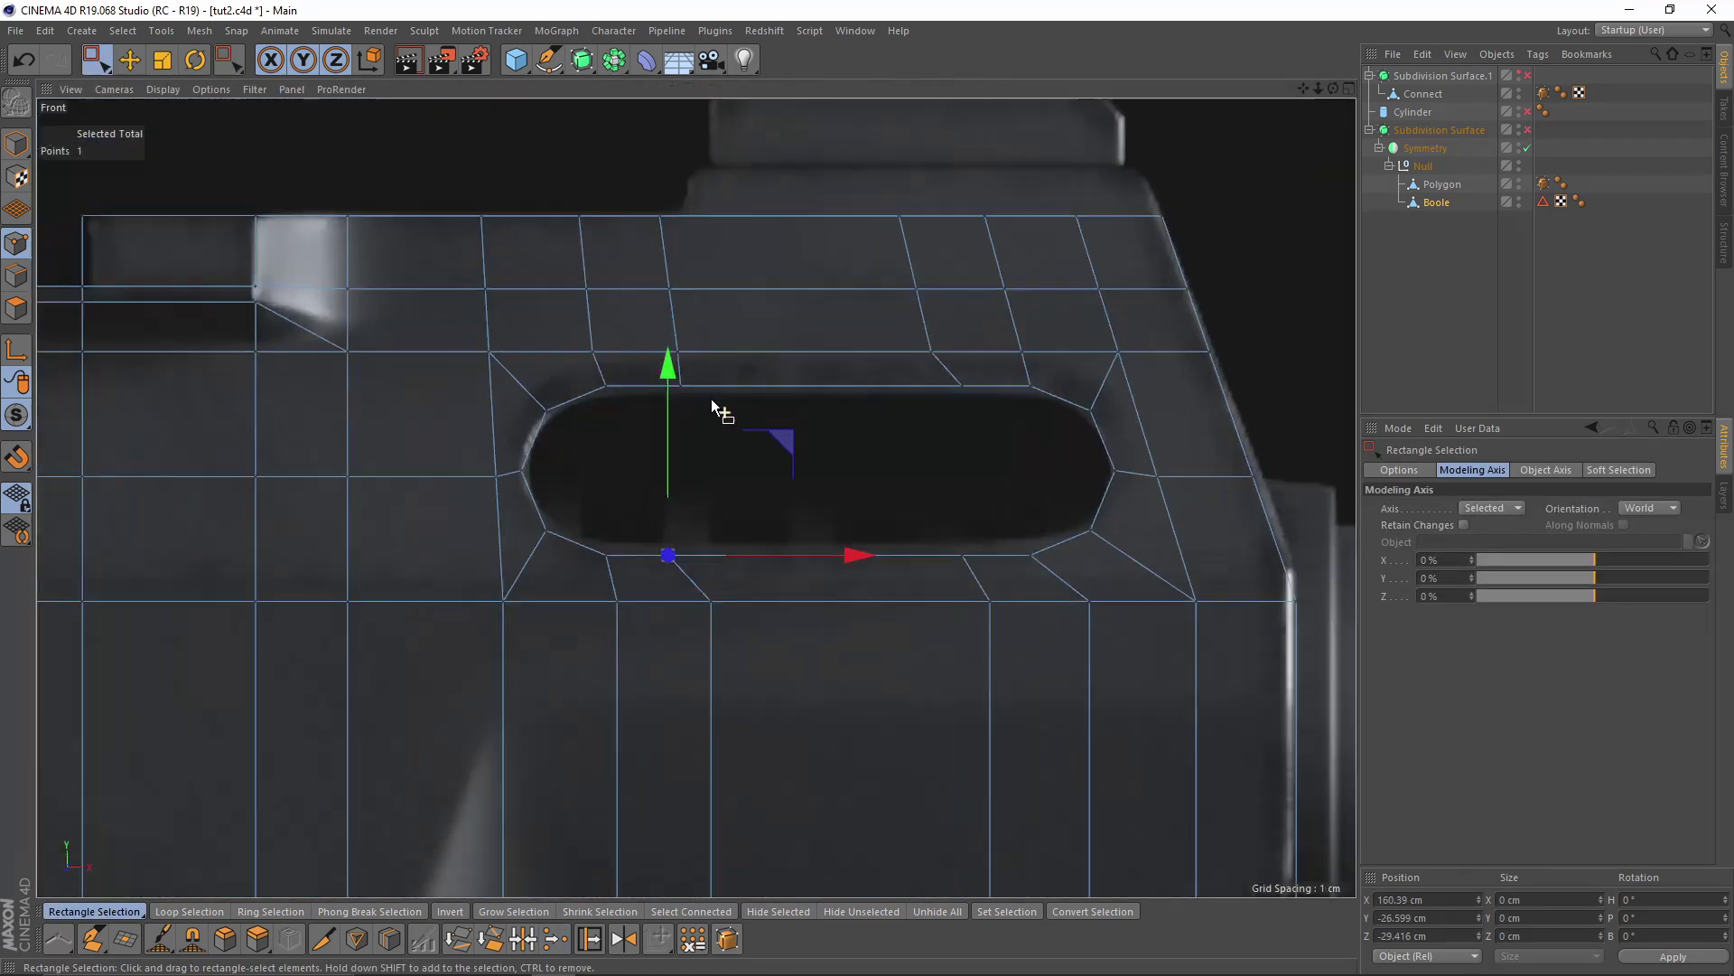
left_click_drag(927, 496, 986, 579)
key("F1")
Select the slot's rim edge loop and extrude it into the barrel to form the slot's inner walls
left_click_drag(786, 426, 598, 363, "alt")
left_click_drag(627, 465, 495, 416, "alt")
key("Return")
key("e")
double_click(450, 484)
right_click_drag(469, 461, 461, 344, "alt")
left_click_drag(650, 396, 699, 378, "ctrl")
Extrude the muzzle's open front edges to the symmetry plane, setting their Z position and Z size to 0 cm
left_click_drag(605, 414, 645, 403, "alt")
left_click_drag(585, 336, 621, 365, "alt")
left_click(756, 249)
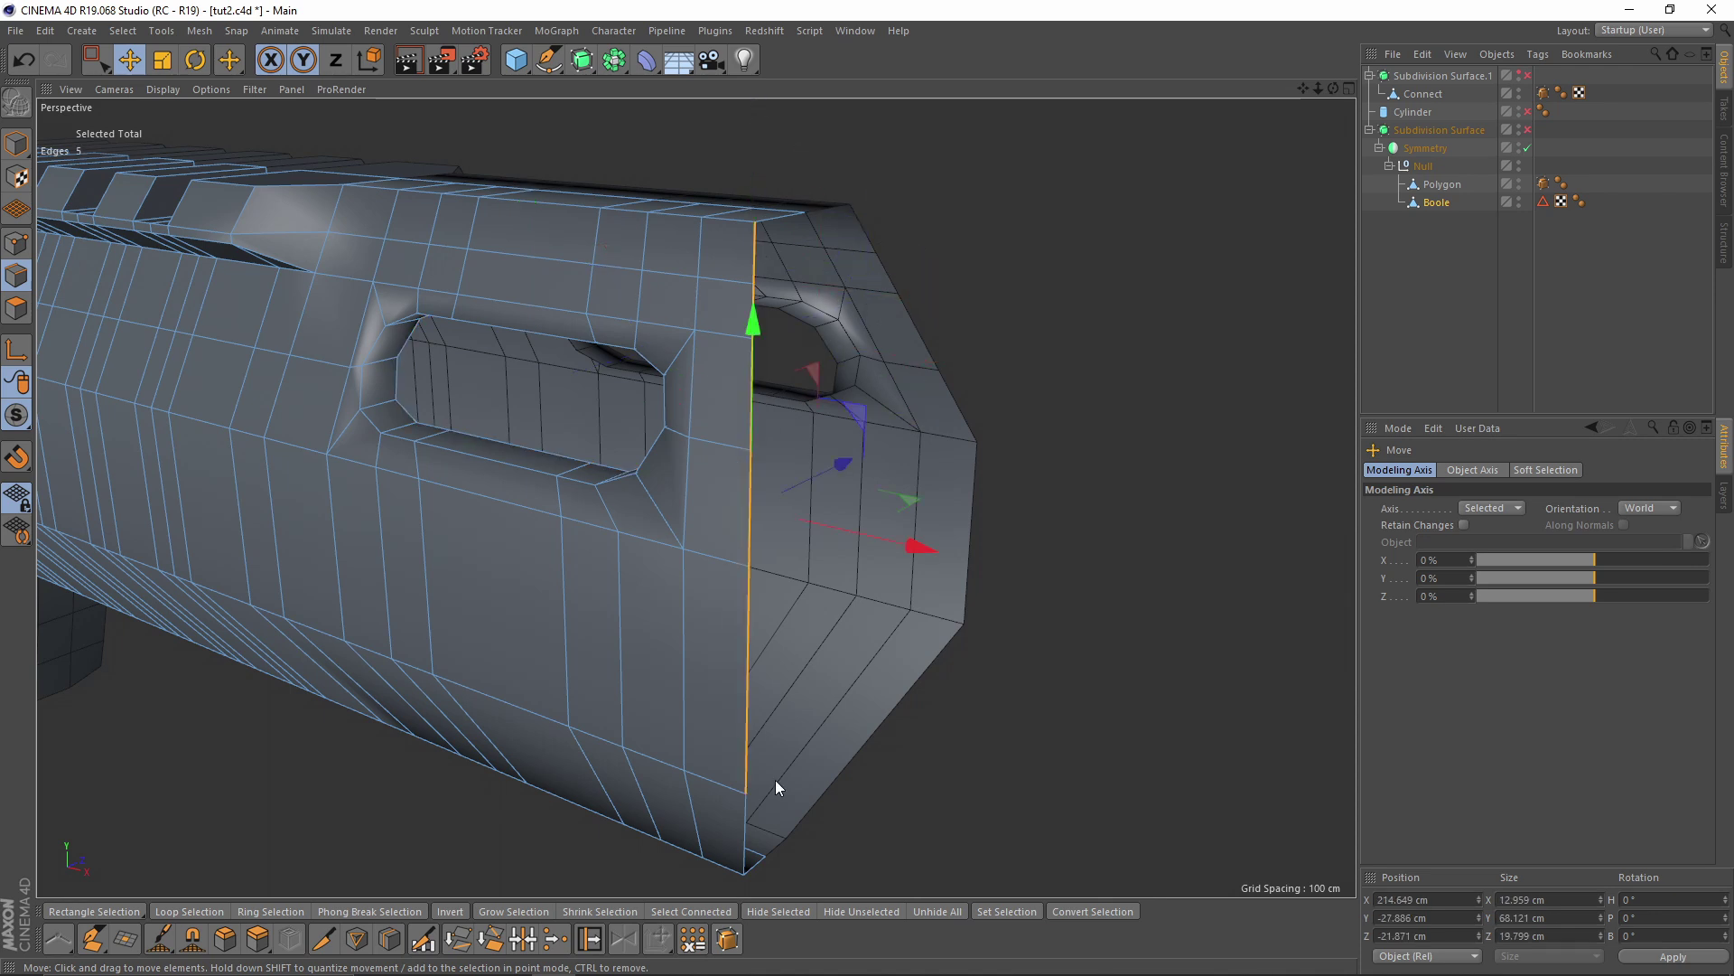
left_click_drag(775, 788, 744, 511, "alt")
left_click_drag(809, 458, 1037, 674, "alt")
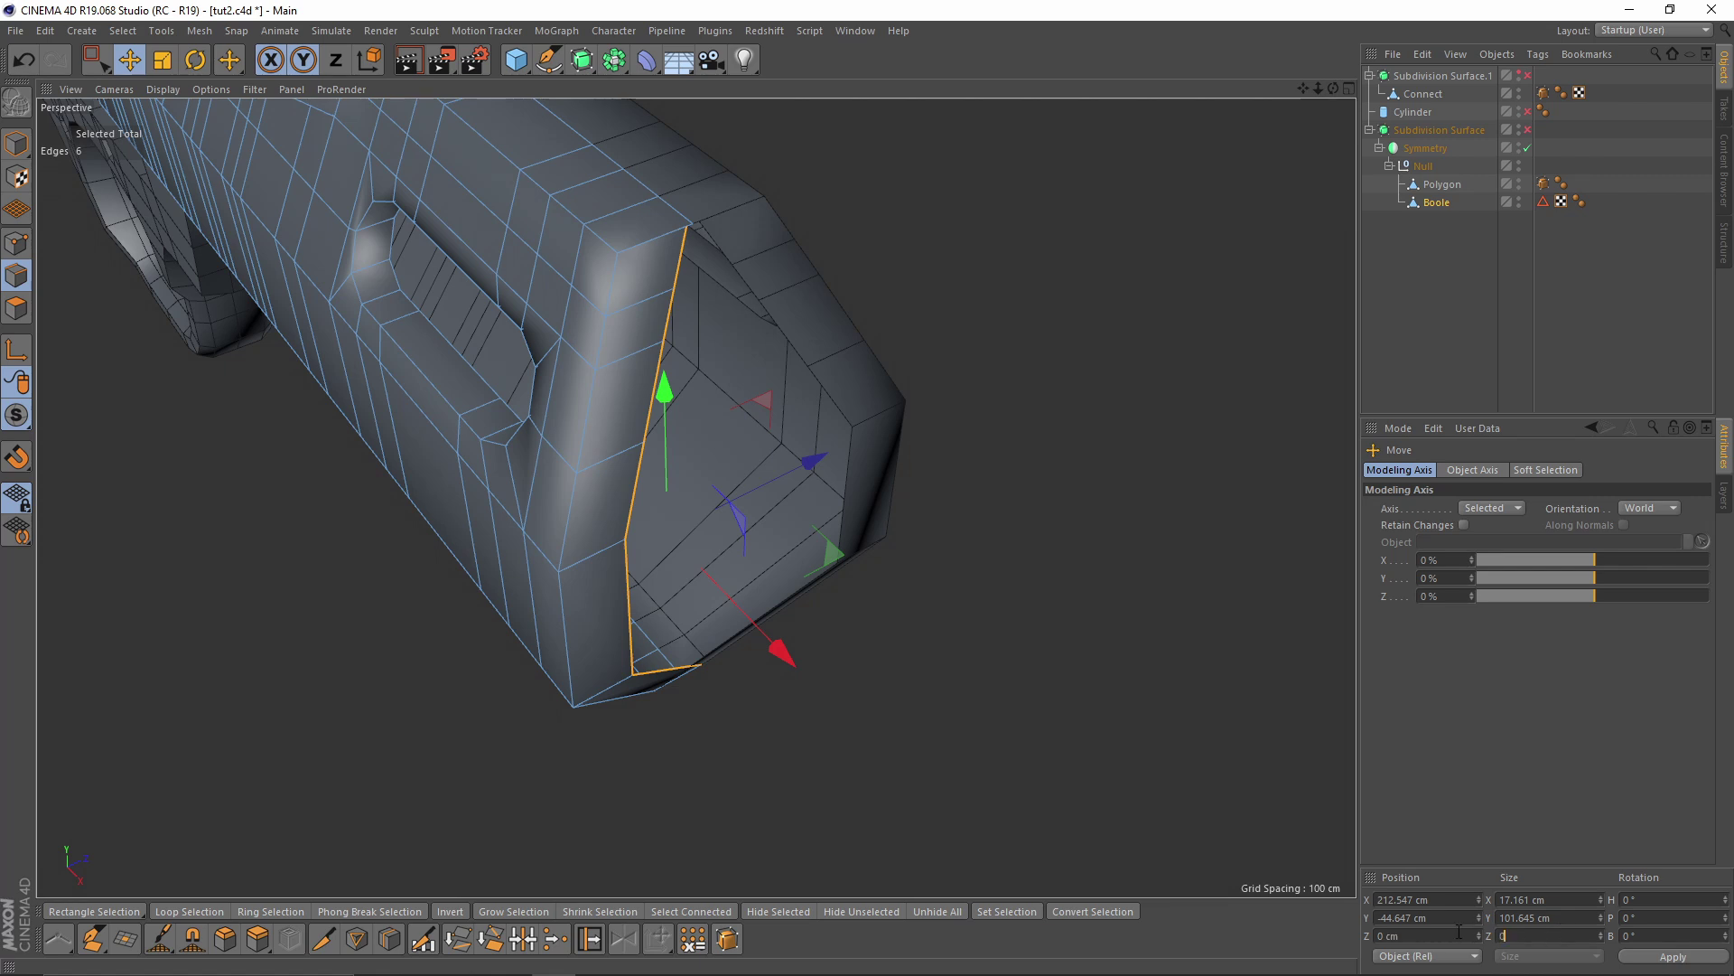
type("0")
key("Return")
Weld the two overlapping points on the centre line at the top of the muzzle's new front face
left_click(19, 242)
scroll(669, 225, "up", 3)
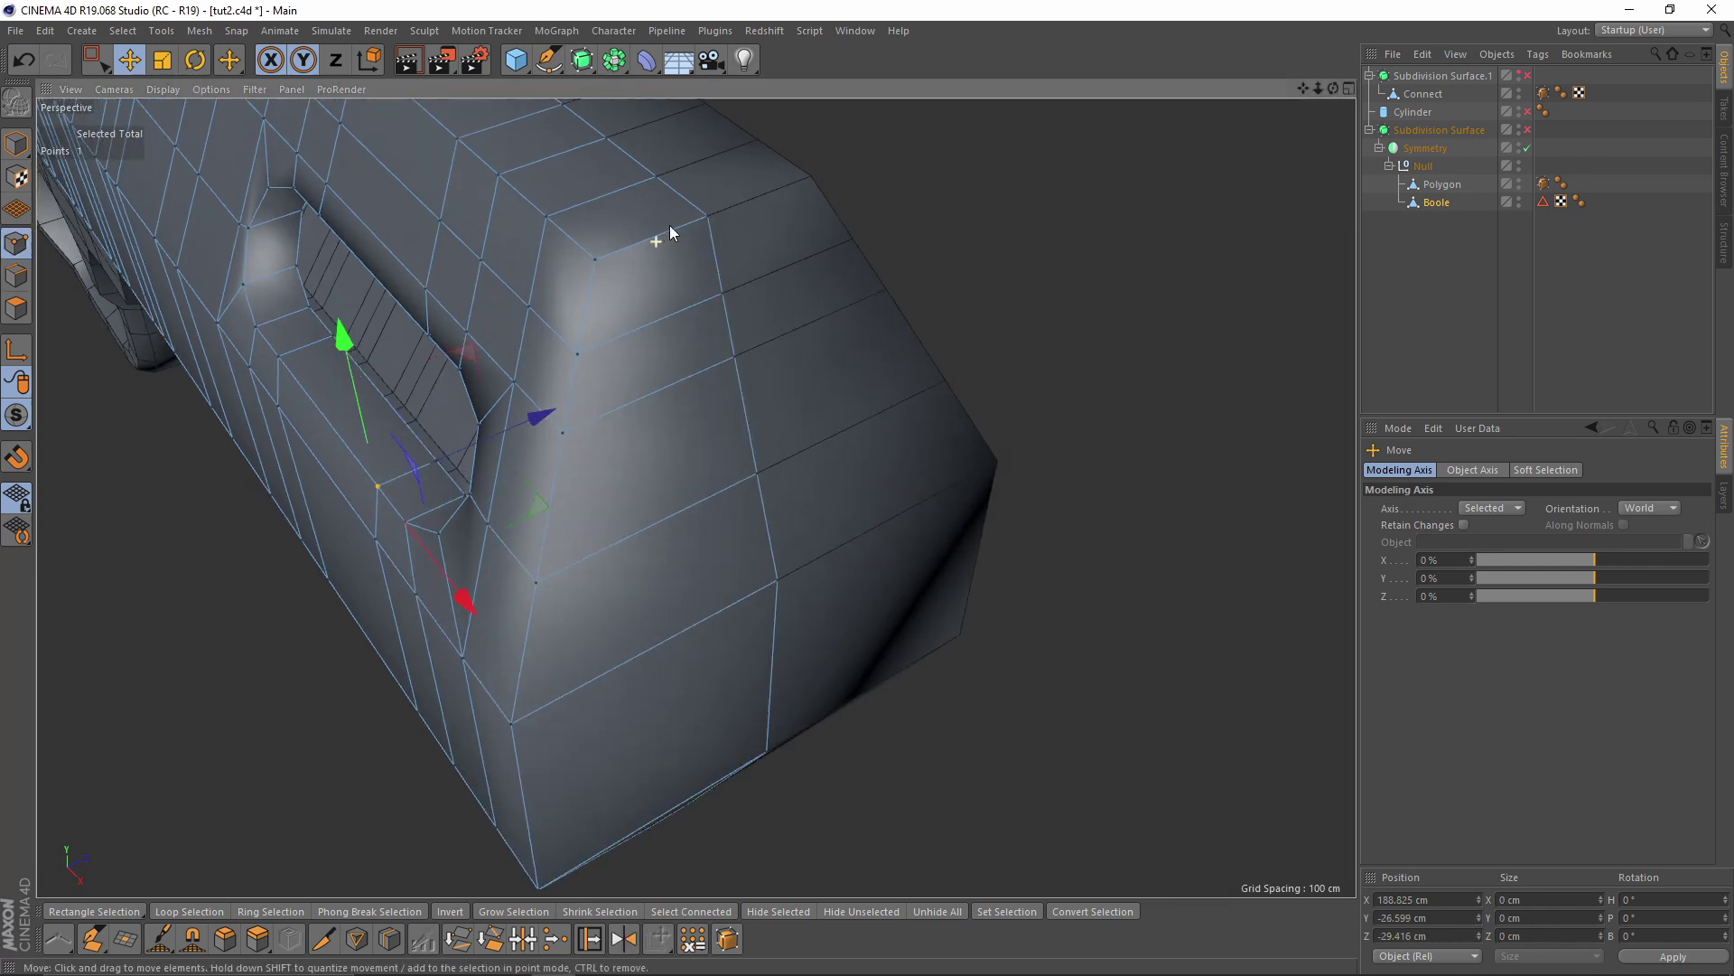
key("space")
middle_click_drag(748, 249, 773, 331, "alt")
scroll(775, 332, "up", 2)
left_click_drag(680, 284, 750, 338)
scroll(697, 342, "up", 2)
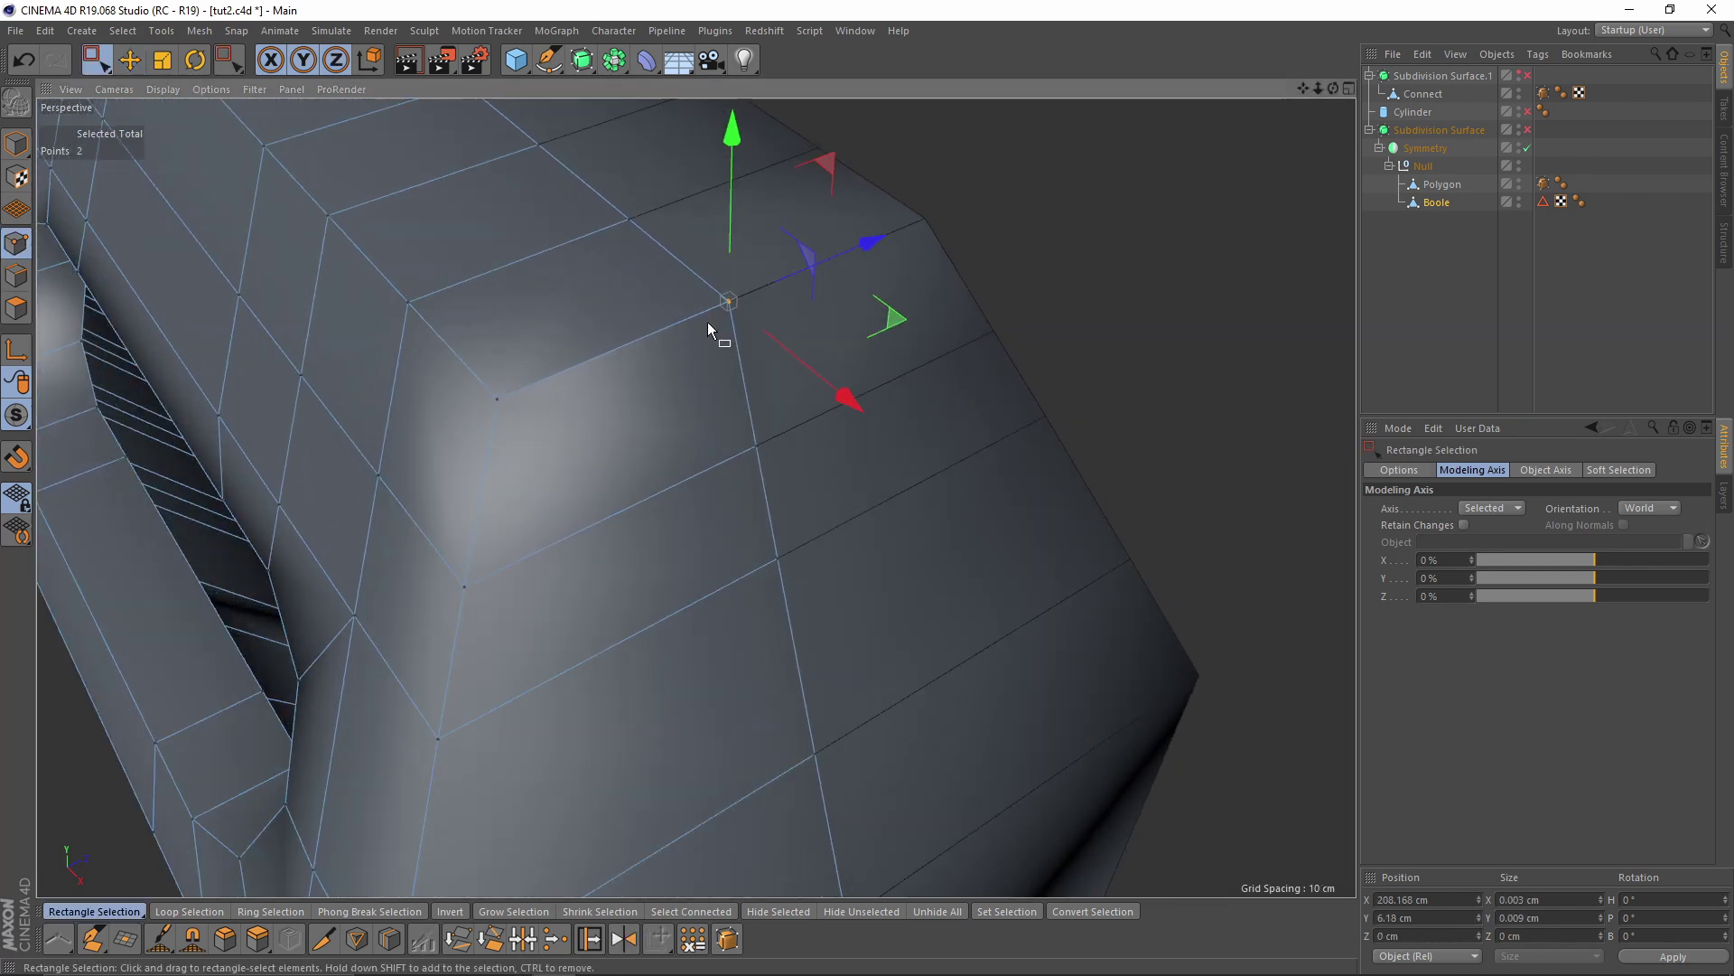
key("m")
key("q")
left_click(717, 297)
Weld the overlapping points on the centre line at the bottom of the muzzle's front face
scroll(793, 337, "down", 4)
left_click_drag(841, 696, 809, 356, "alt")
scroll(700, 689, "up", 3)
key("space")
left_click_drag(645, 780, 660, 799)
key("space")
Shift two points below the slot's rear end backward, to about X 136.9 cm at the reference panel's tip and X 154.4 cm beside it
left_click_drag(632, 608, 977, 809, "alt")
scroll(980, 813, "down", 4)
left_click_drag(696, 496, 768, 626, "alt")
left_click_drag(898, 581, 1052, 618, "alt")
middle_click(1061, 619)
middle_click(1058, 621)
right_click_drag(1021, 639, 925, 647, "alt")
middle_click_drag(926, 647, 902, 497, "alt")
middle_click_drag(847, 593, 864, 443, "alt")
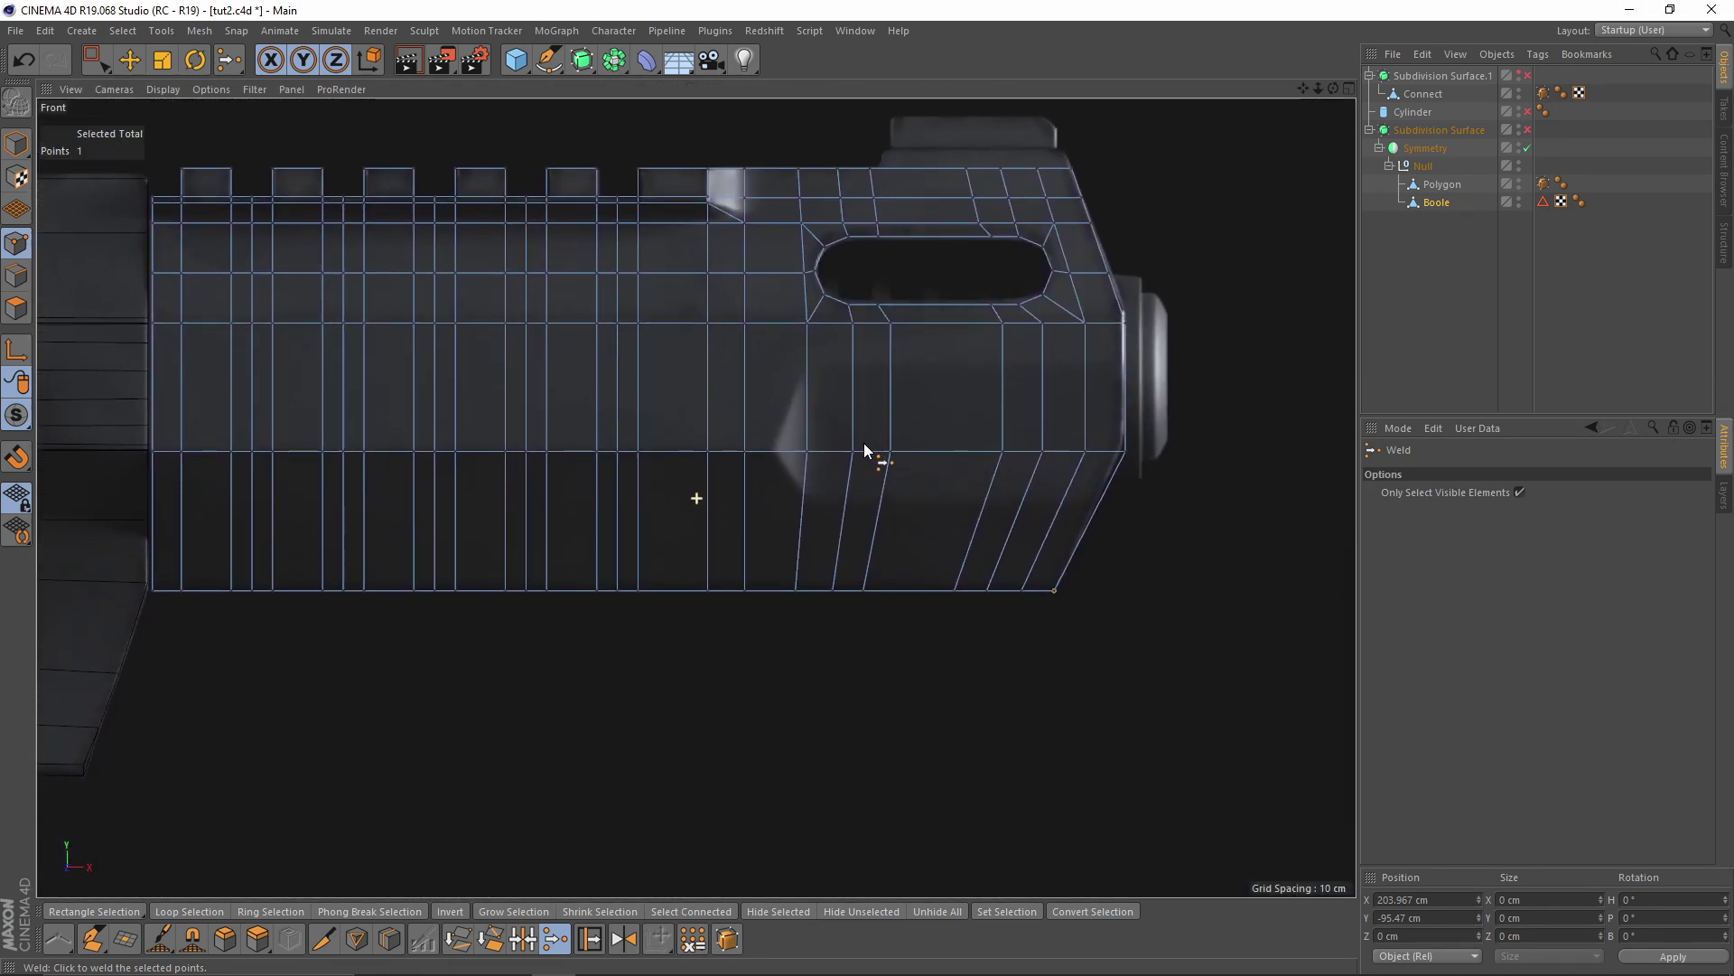
right_click_drag(790, 458, 810, 393, "alt")
middle_click_drag(816, 418, 816, 474, "alt")
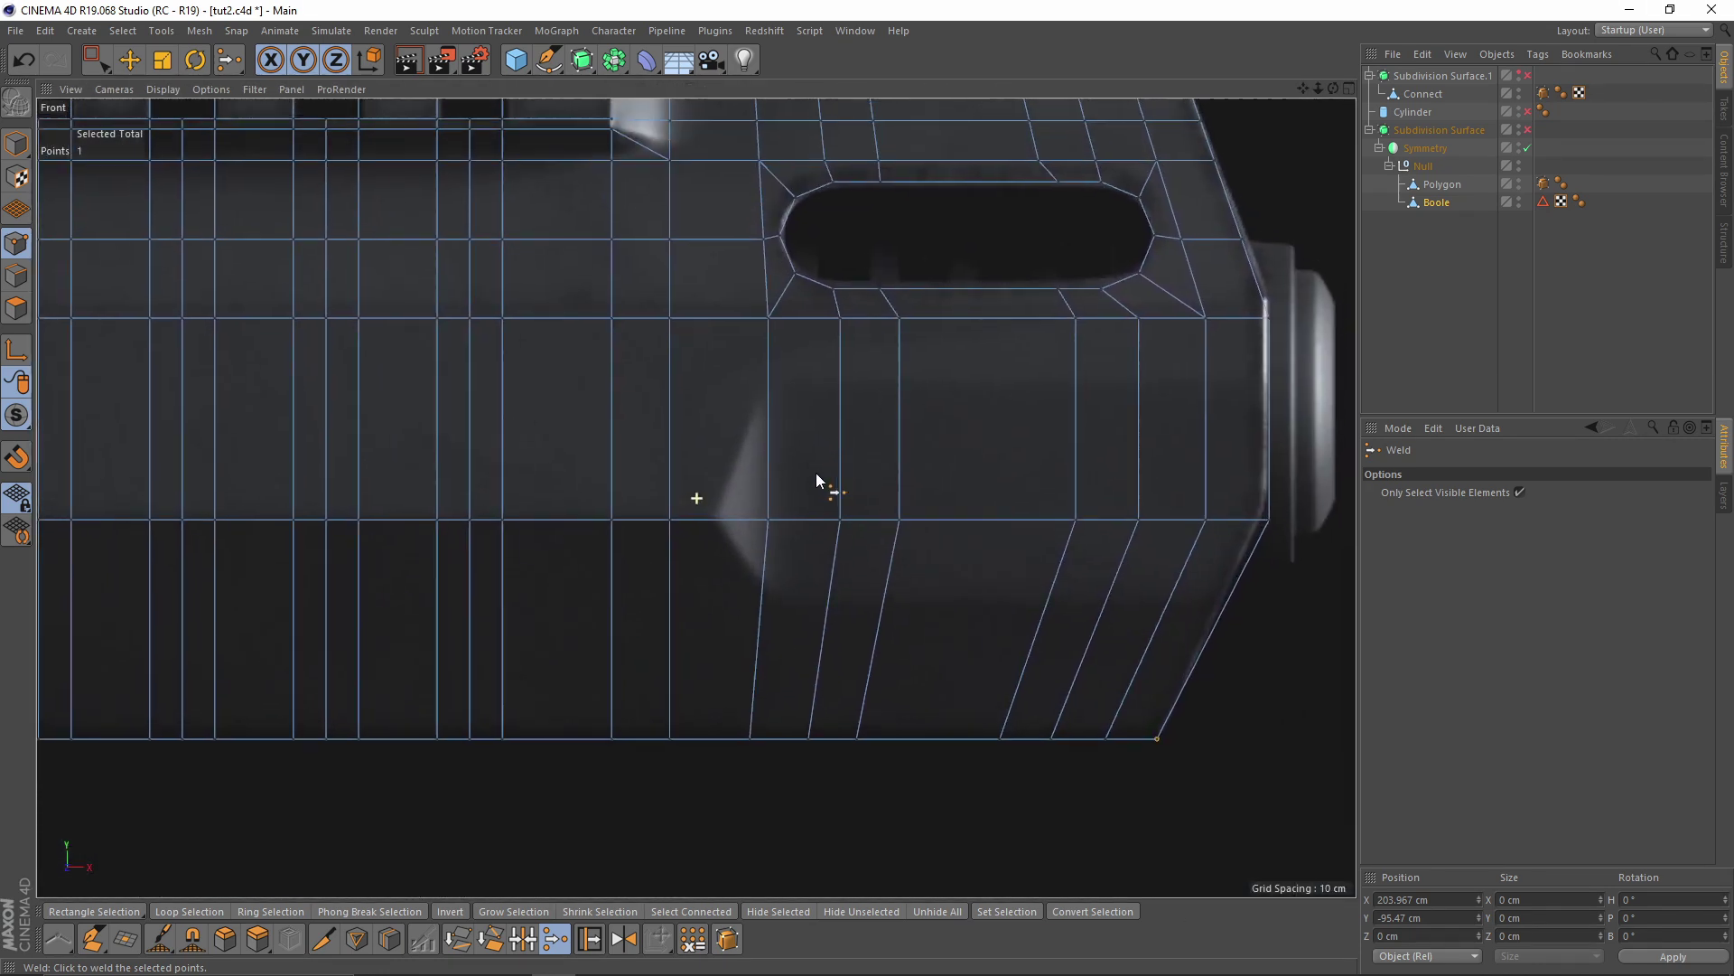
key("space")
left_click_drag(737, 495, 792, 533)
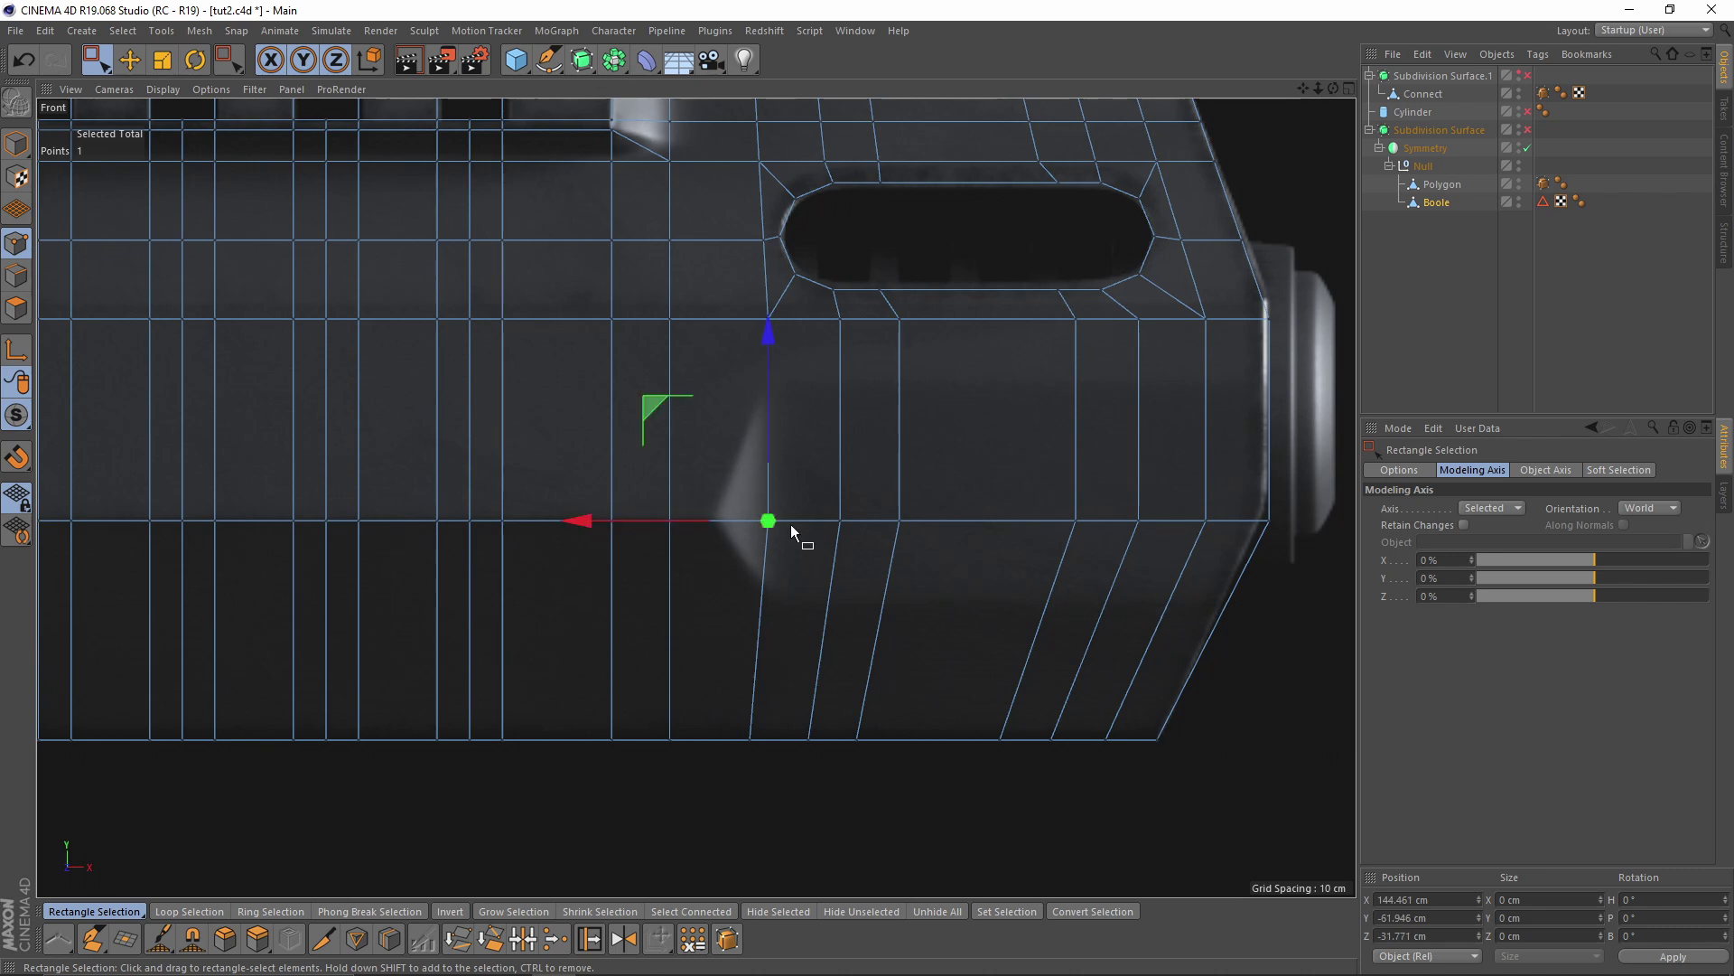
middle_click(598, 517)
middle_click(363, 371)
middle_click(1147, 714)
middle_click(918, 661)
left_click_drag(639, 520, 589, 515)
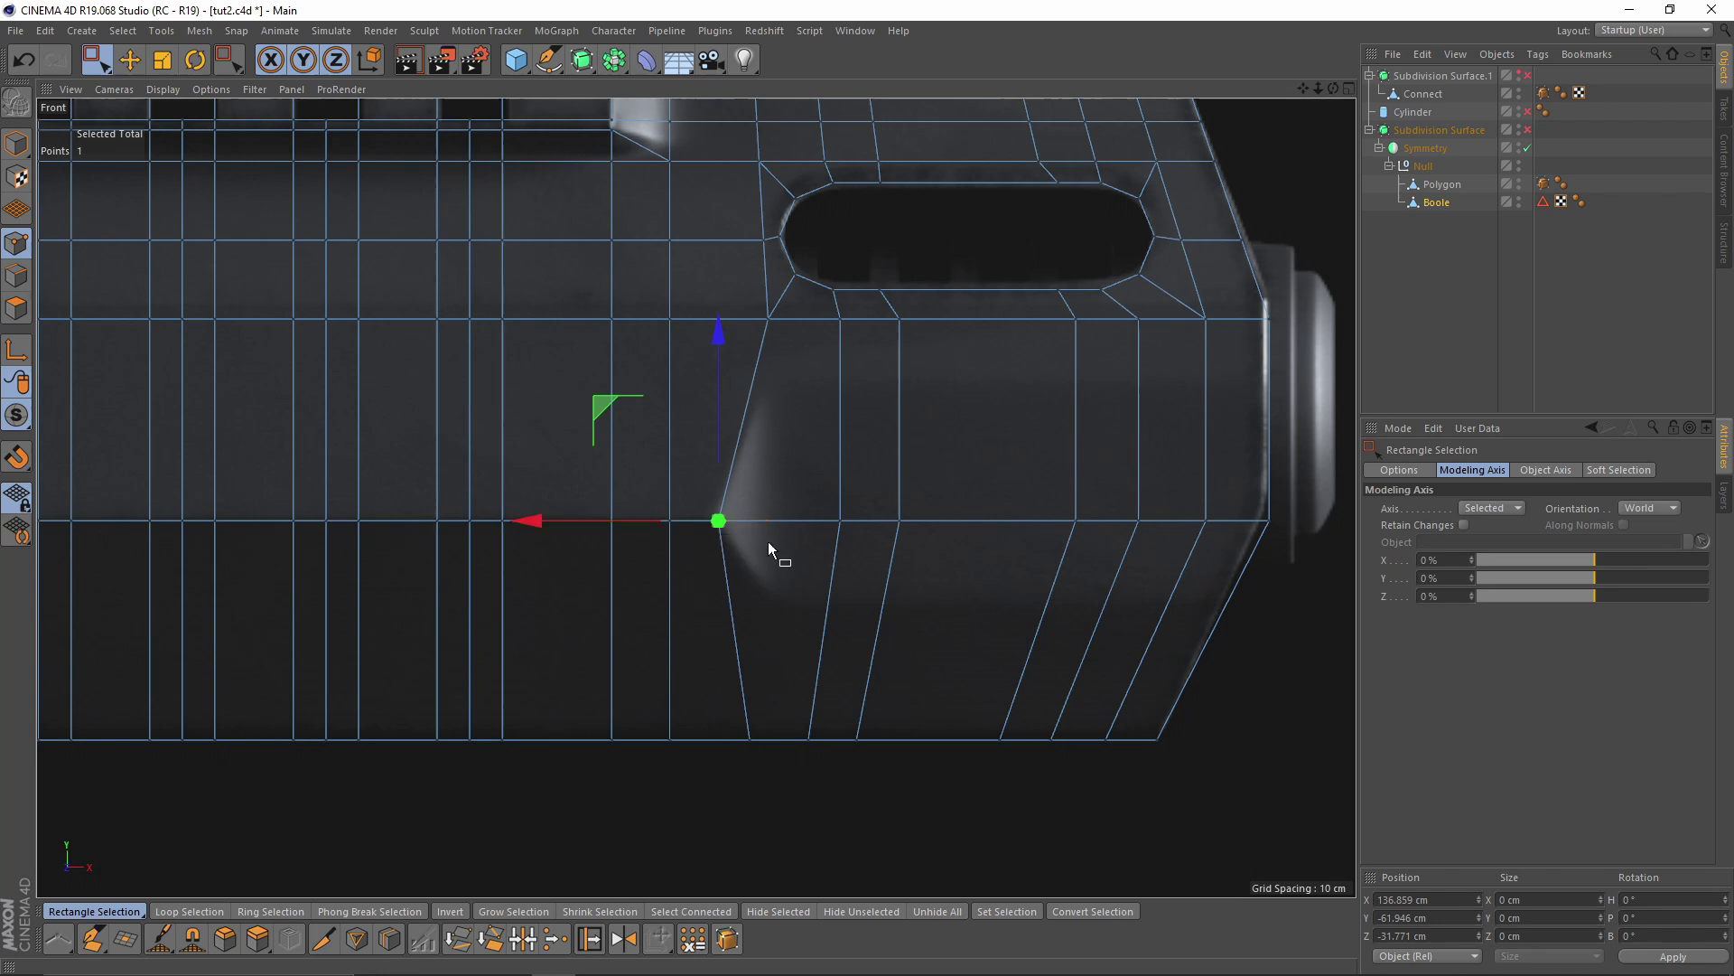
left_click(836, 518)
left_click_drag(766, 524, 757, 523)
Make two horizontal line cuts across the muzzle section, above and below the panel's tip, from the slanted edges past the front
middle_click_drag(823, 463, 765, 471, "alt")
right_click_drag(765, 472, 722, 473, "alt")
right_click(948, 458)
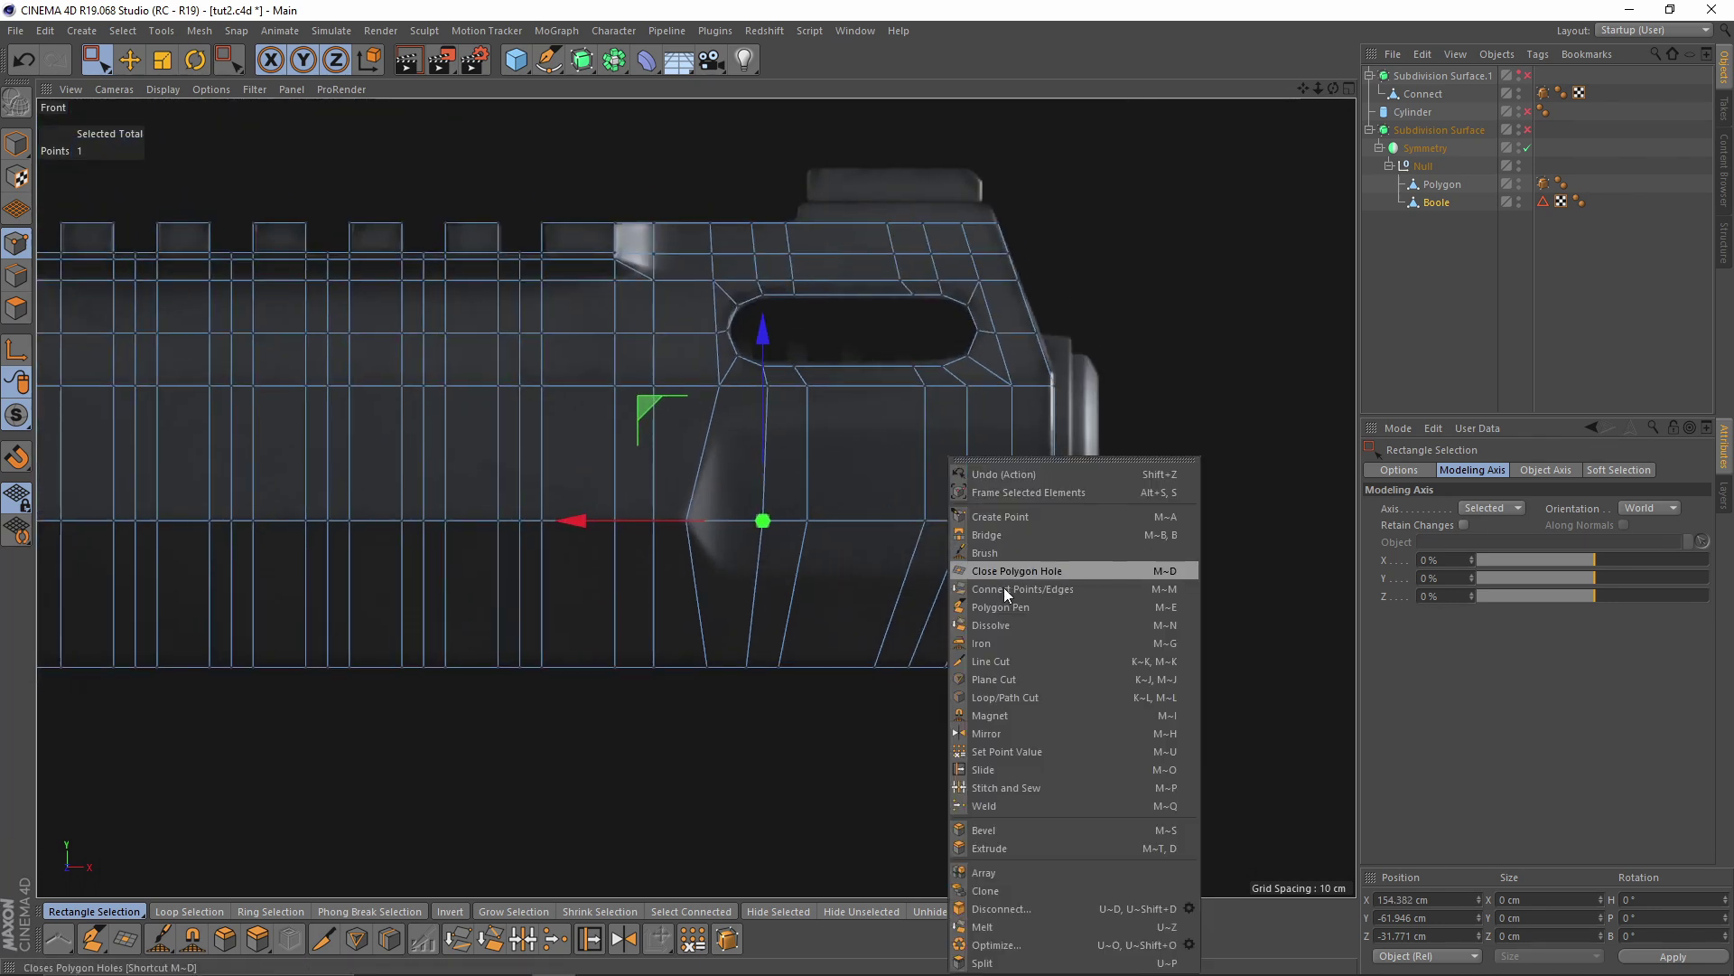
left_click(1014, 661)
middle_click_drag(725, 481, 827, 506, "alt")
right_click_drag(807, 478, 814, 473, "alt")
middle_click_drag(862, 475, 674, 490, "alt")
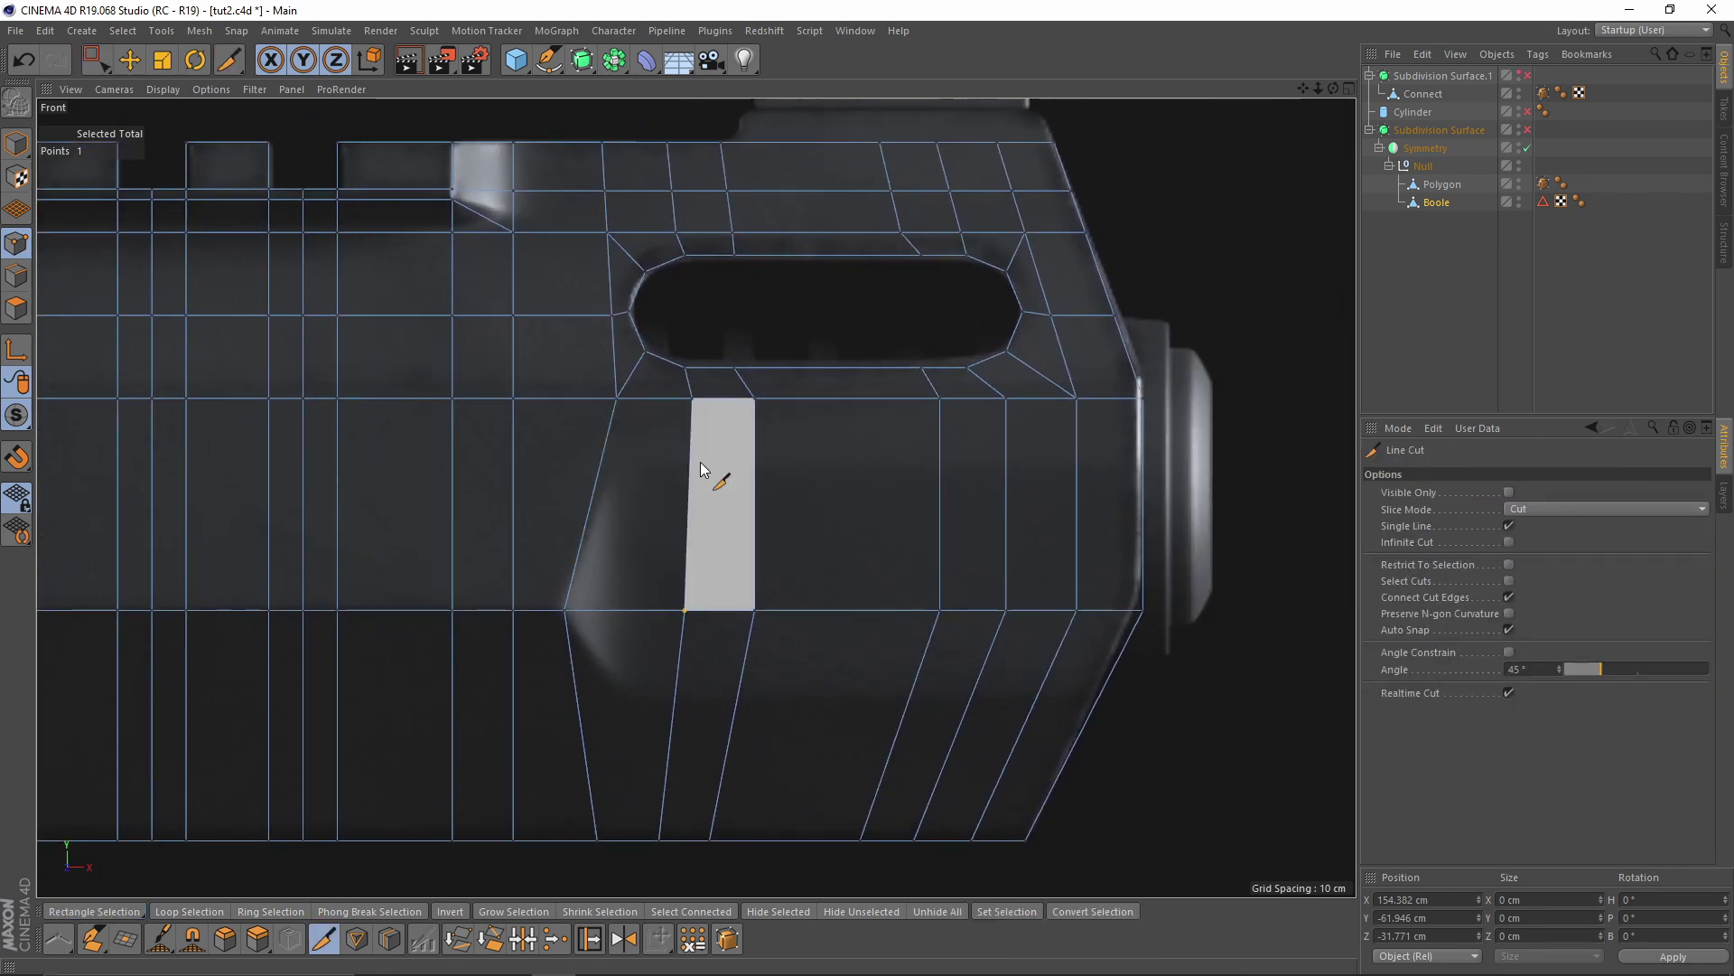
left_click(598, 475)
left_click(1080, 474)
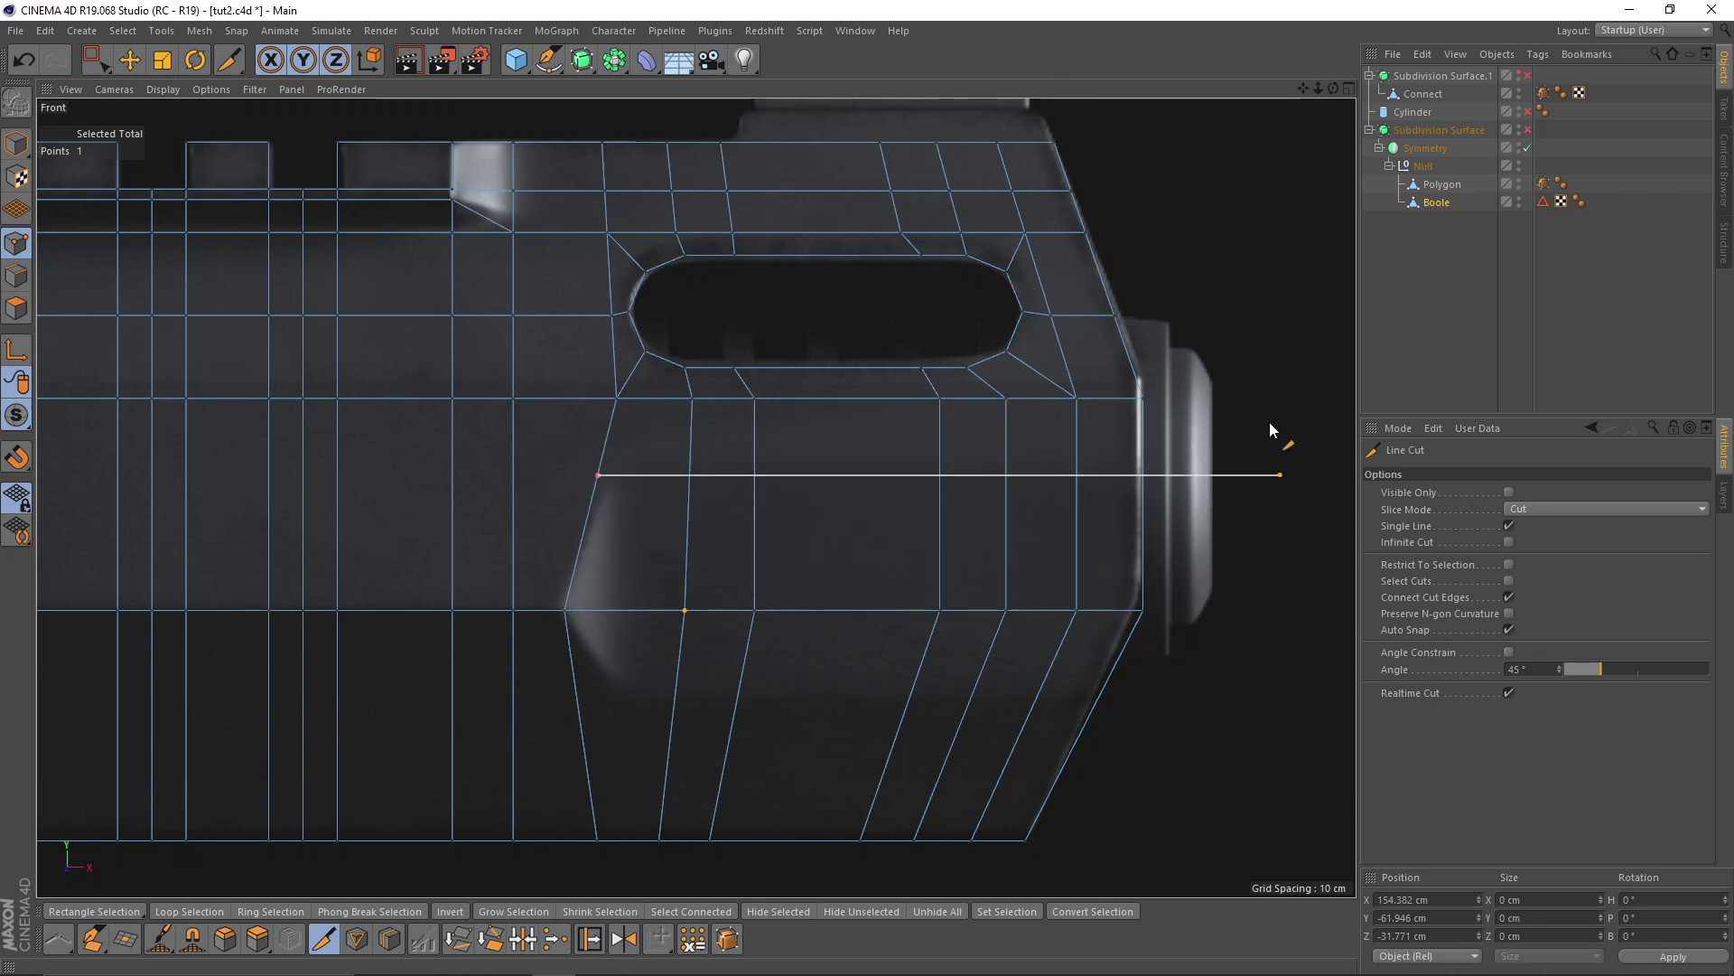
middle_click_drag(735, 702, 755, 559, "alt")
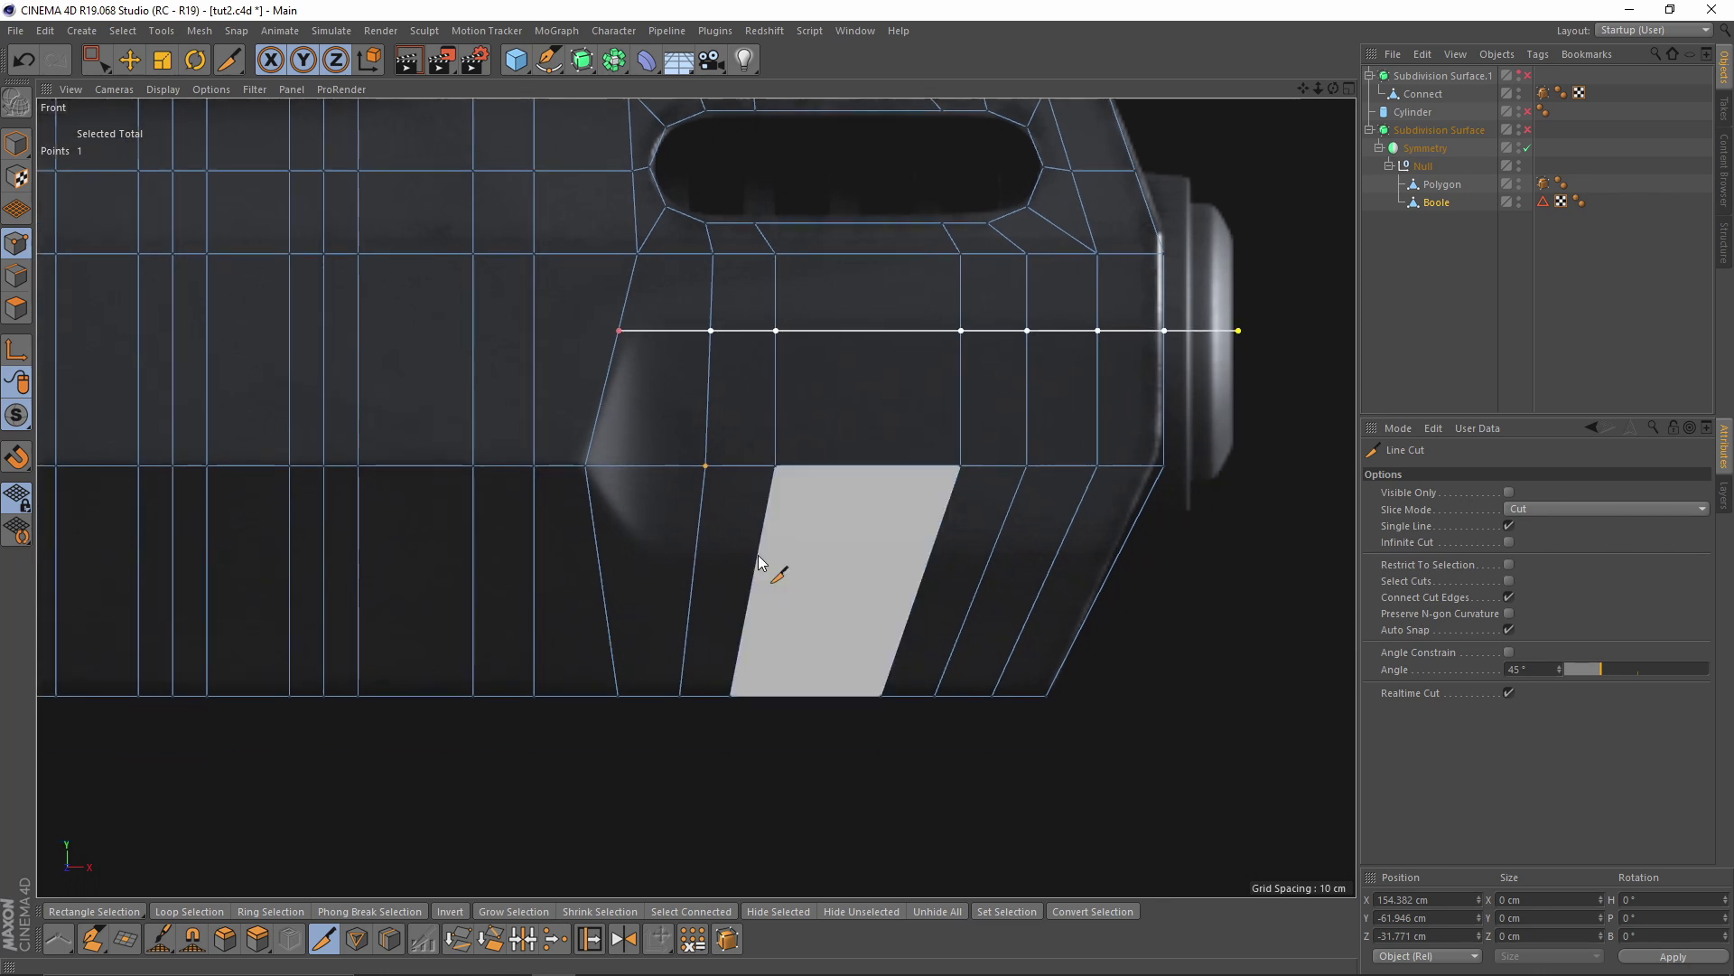
left_click(597, 547)
left_click(1290, 549)
Continue both horizontal line cuts from the slanted edges back through the barrel to its rear end
scroll(1165, 540, "down", 4)
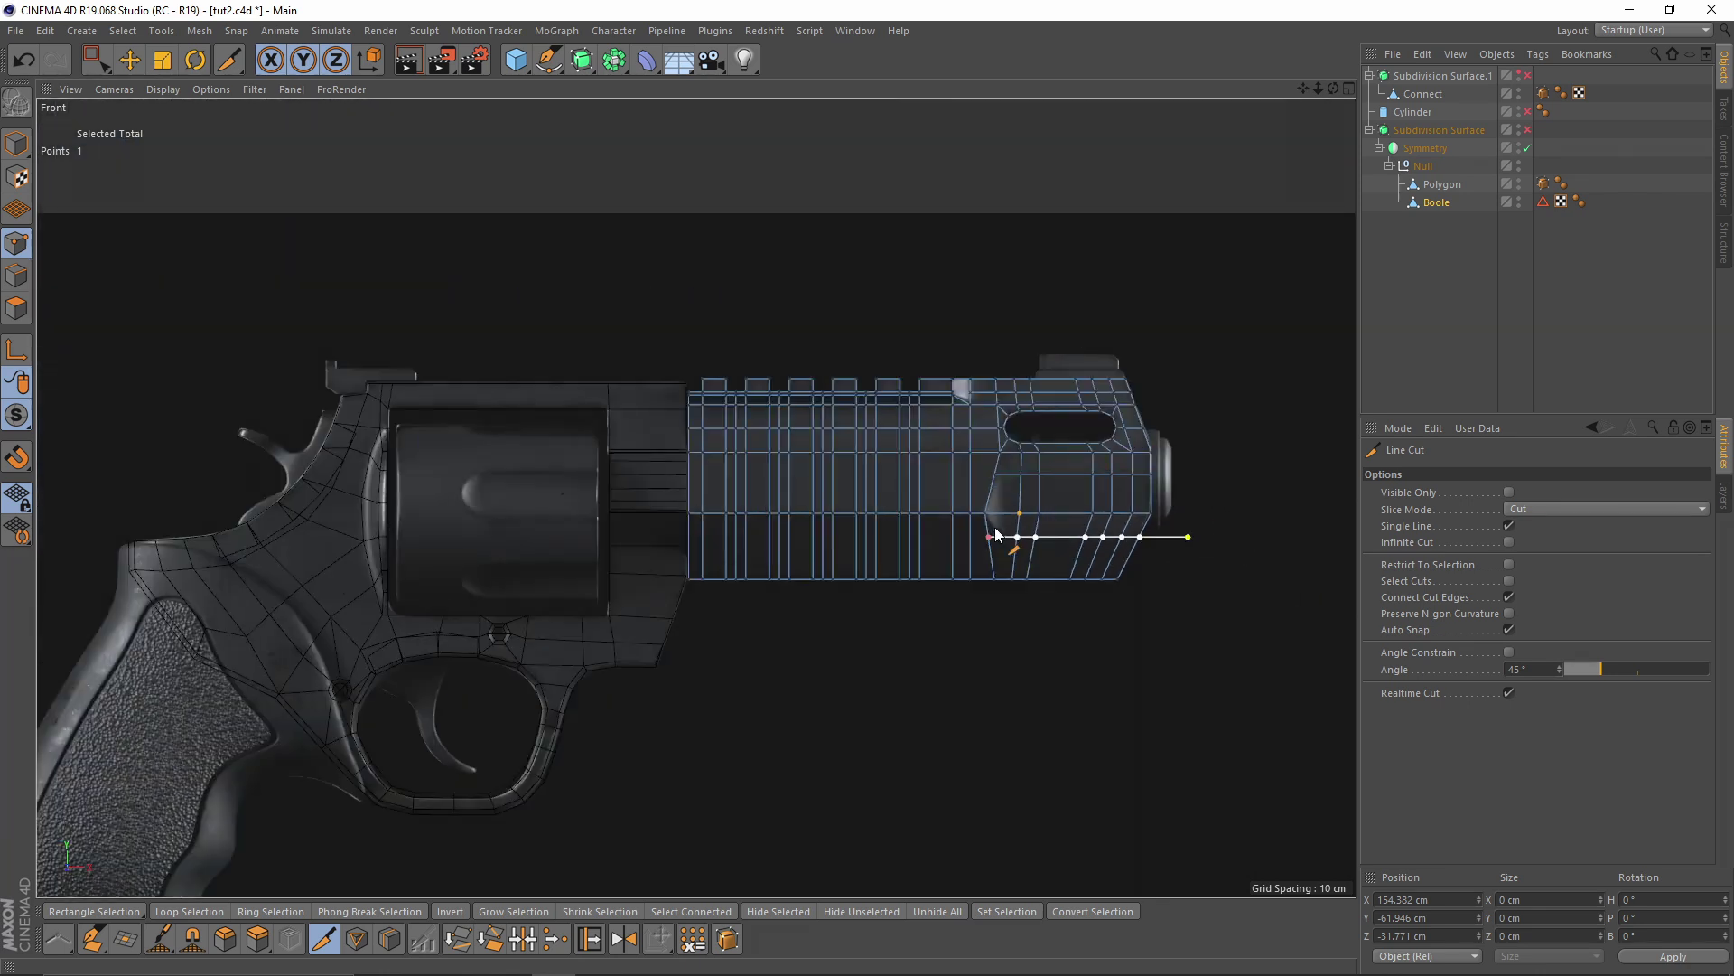
scroll(882, 538, "up", 3)
middle_click_drag(1173, 546, 976, 594, "alt")
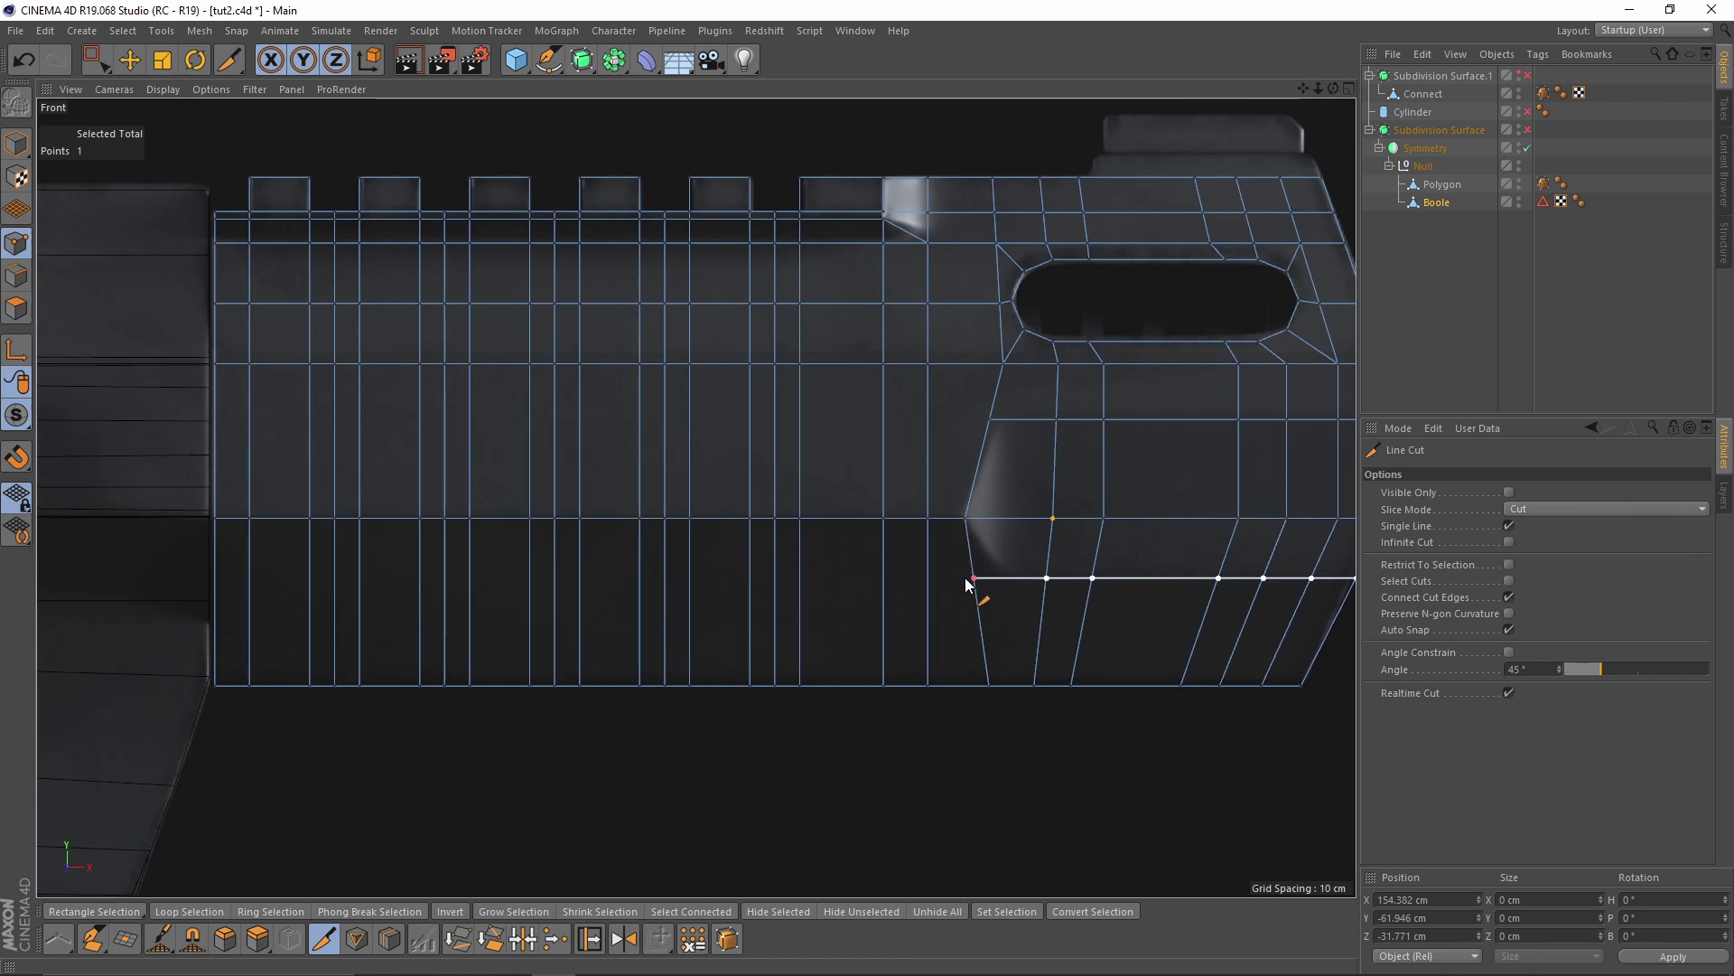
left_click(972, 580)
left_click(169, 579)
left_click(992, 419)
left_click(78, 436, "shift")
key("space")
Move the lower cut's point on the slanted edge about 6.2 cm toward the muzzle to follow the reference panel's corner
middle_click(644, 528)
middle_click(910, 570)
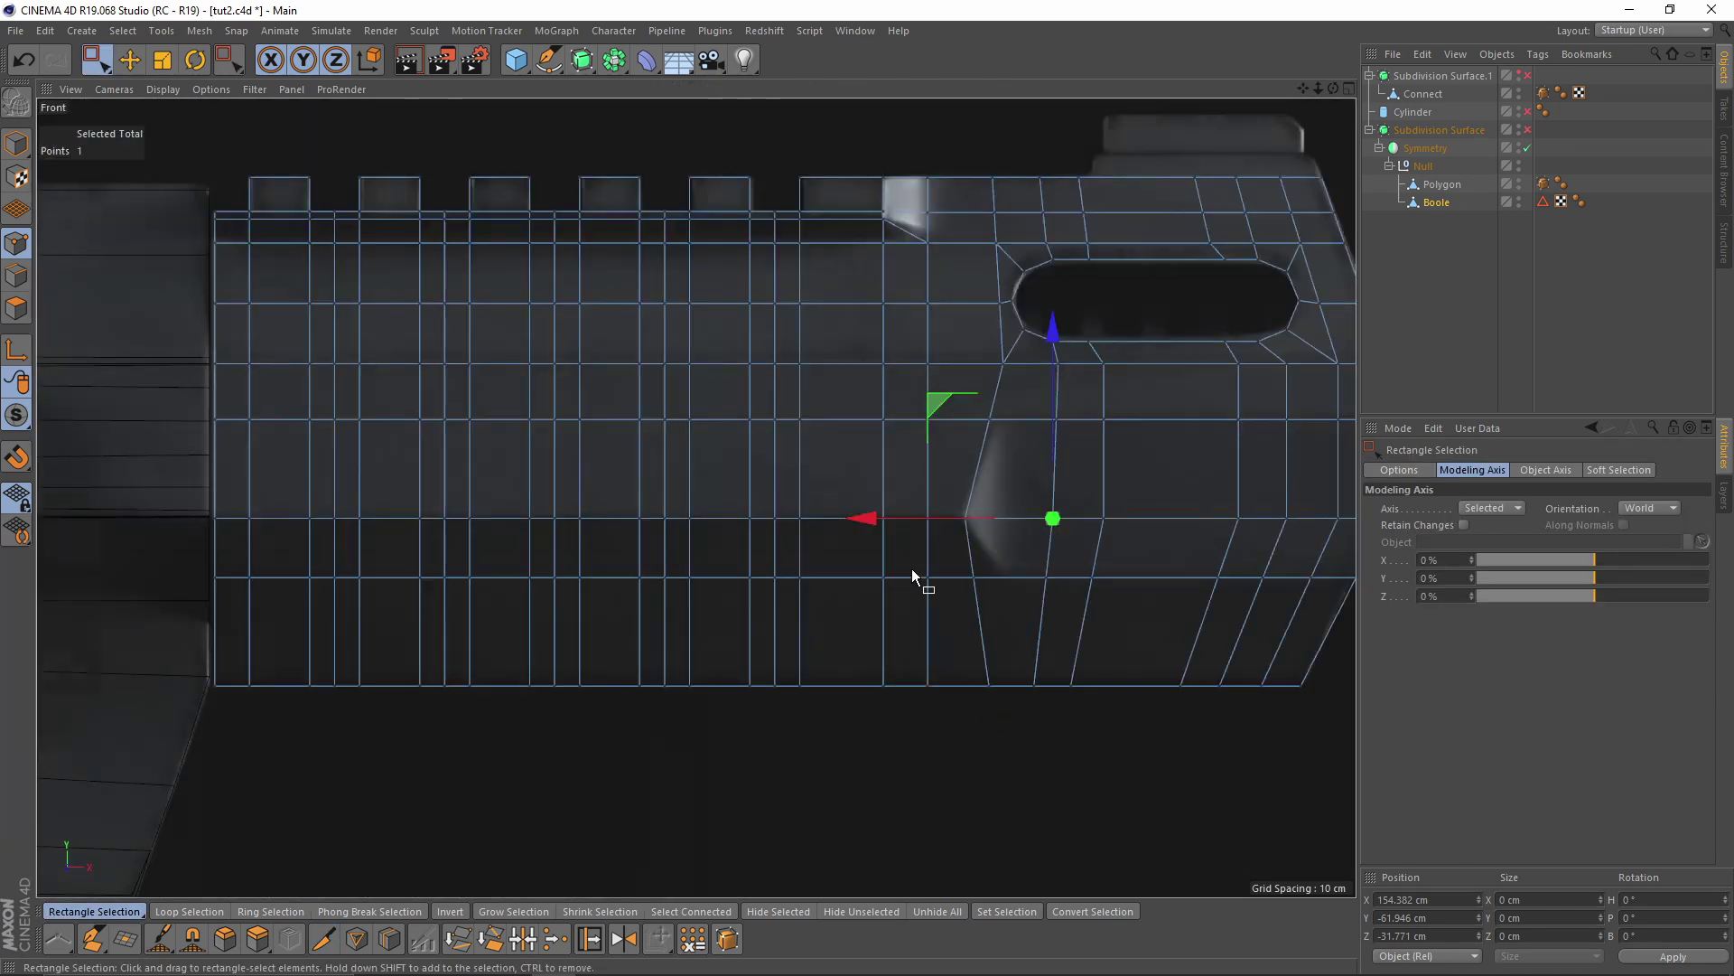
scroll(912, 571, "up", 3)
left_click_drag(916, 582, 934, 582)
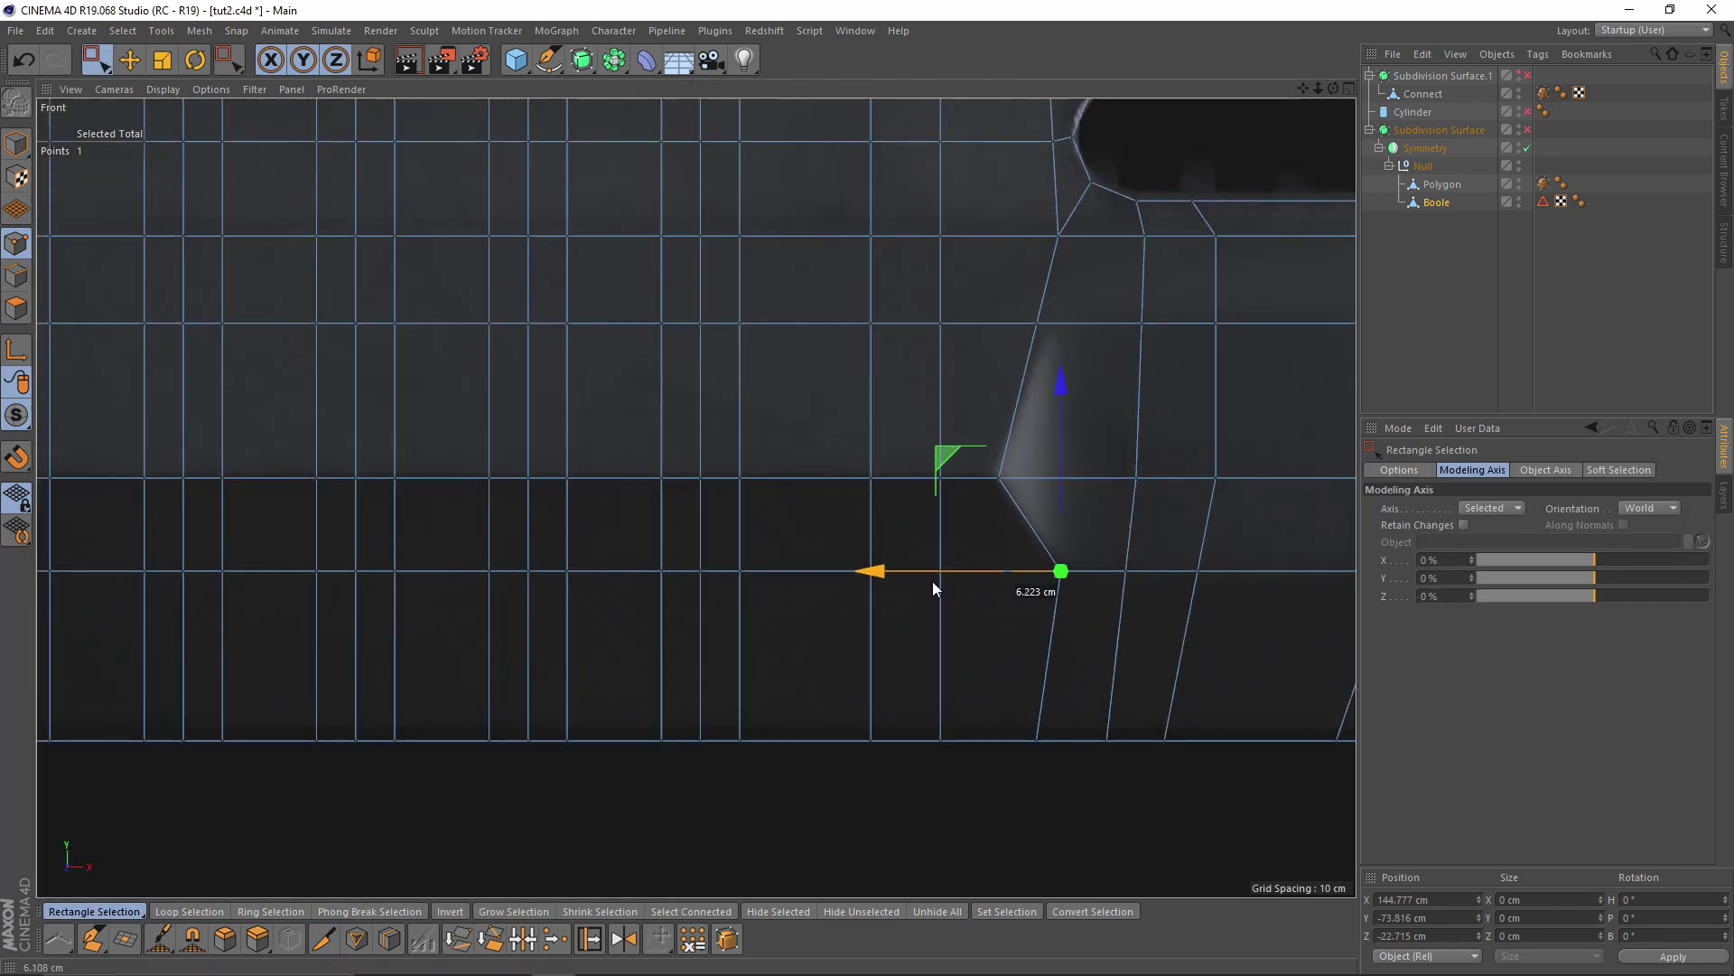
Align the panel's upper and lower rear corner points in X and move them about 1.2 cm toward the muzzle
middle_click_drag(1015, 346, 842, 392, "alt")
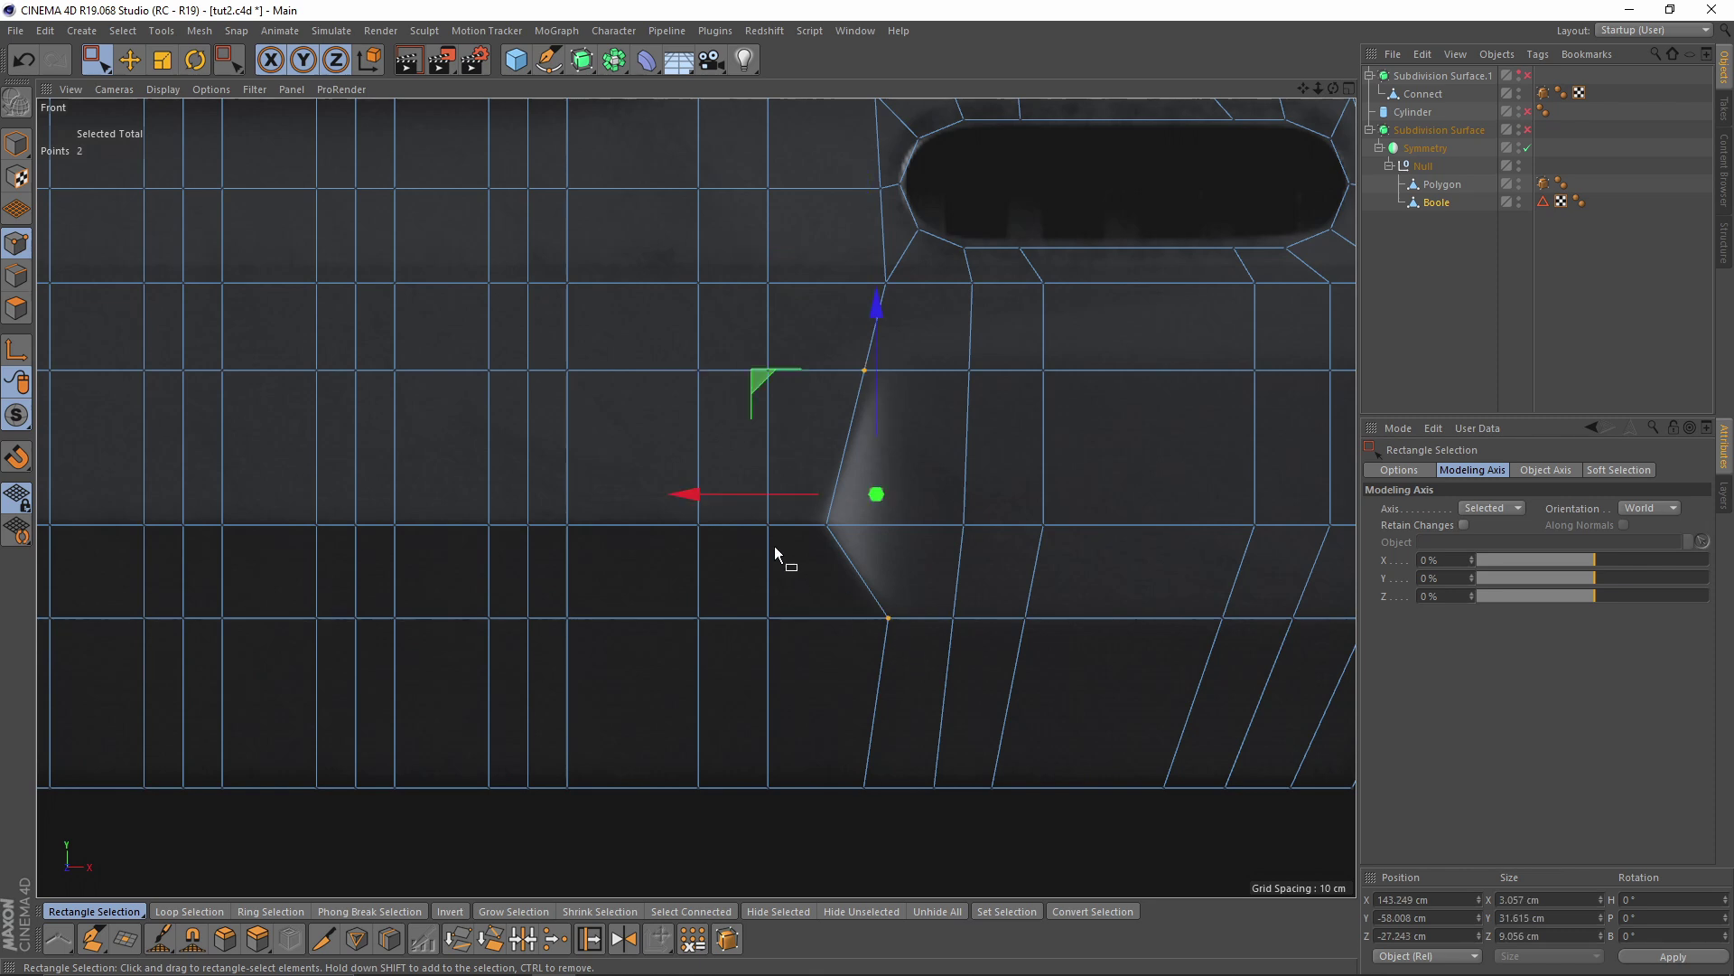
key("t")
left_click_drag(686, 494, 871, 493)
key("e")
left_click_drag(698, 495, 710, 503)
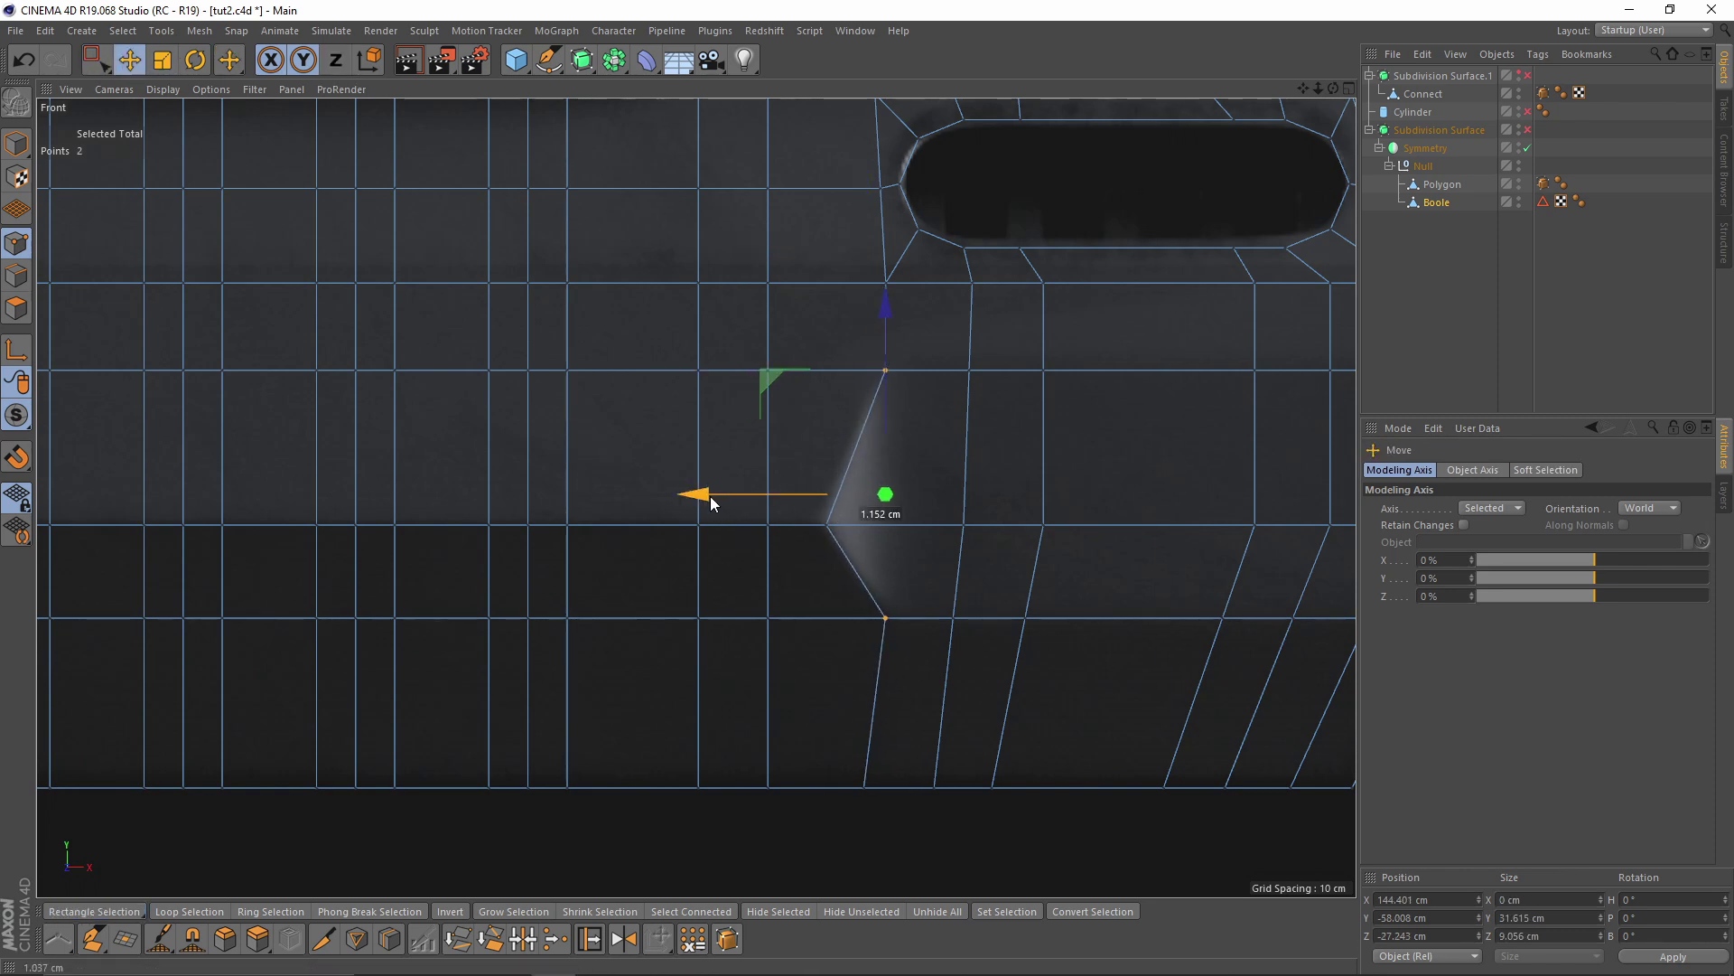
key("0")
left_click_drag(907, 354, 808, 377)
Select the three points of the next edge column in front of the panel's tip and flatten them into a vertical line
left_click_drag(943, 343, 962, 431)
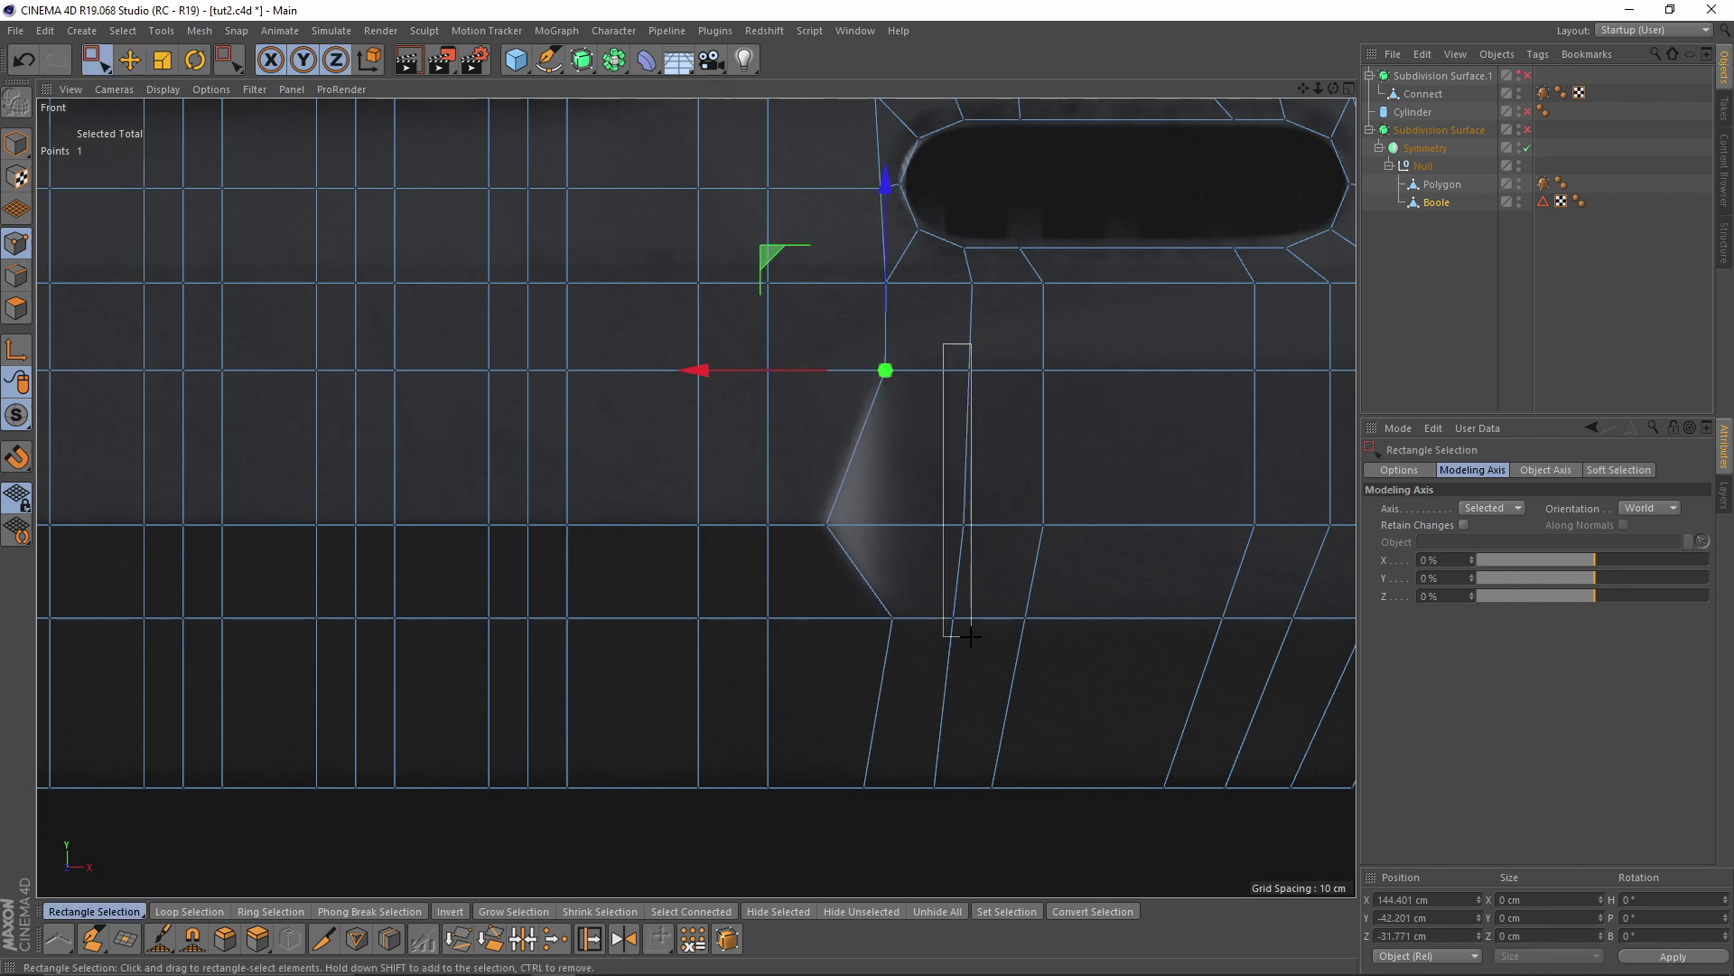
left_click_drag(970, 636, 970, 636)
key("t")
key("e")
left_click_drag(963, 497, 876, 497, "shift")
Select the twelve polygons of the side panel, including the two at its pointed rear end, and delete them
middle_click_drag(952, 514, 580, 499, "alt")
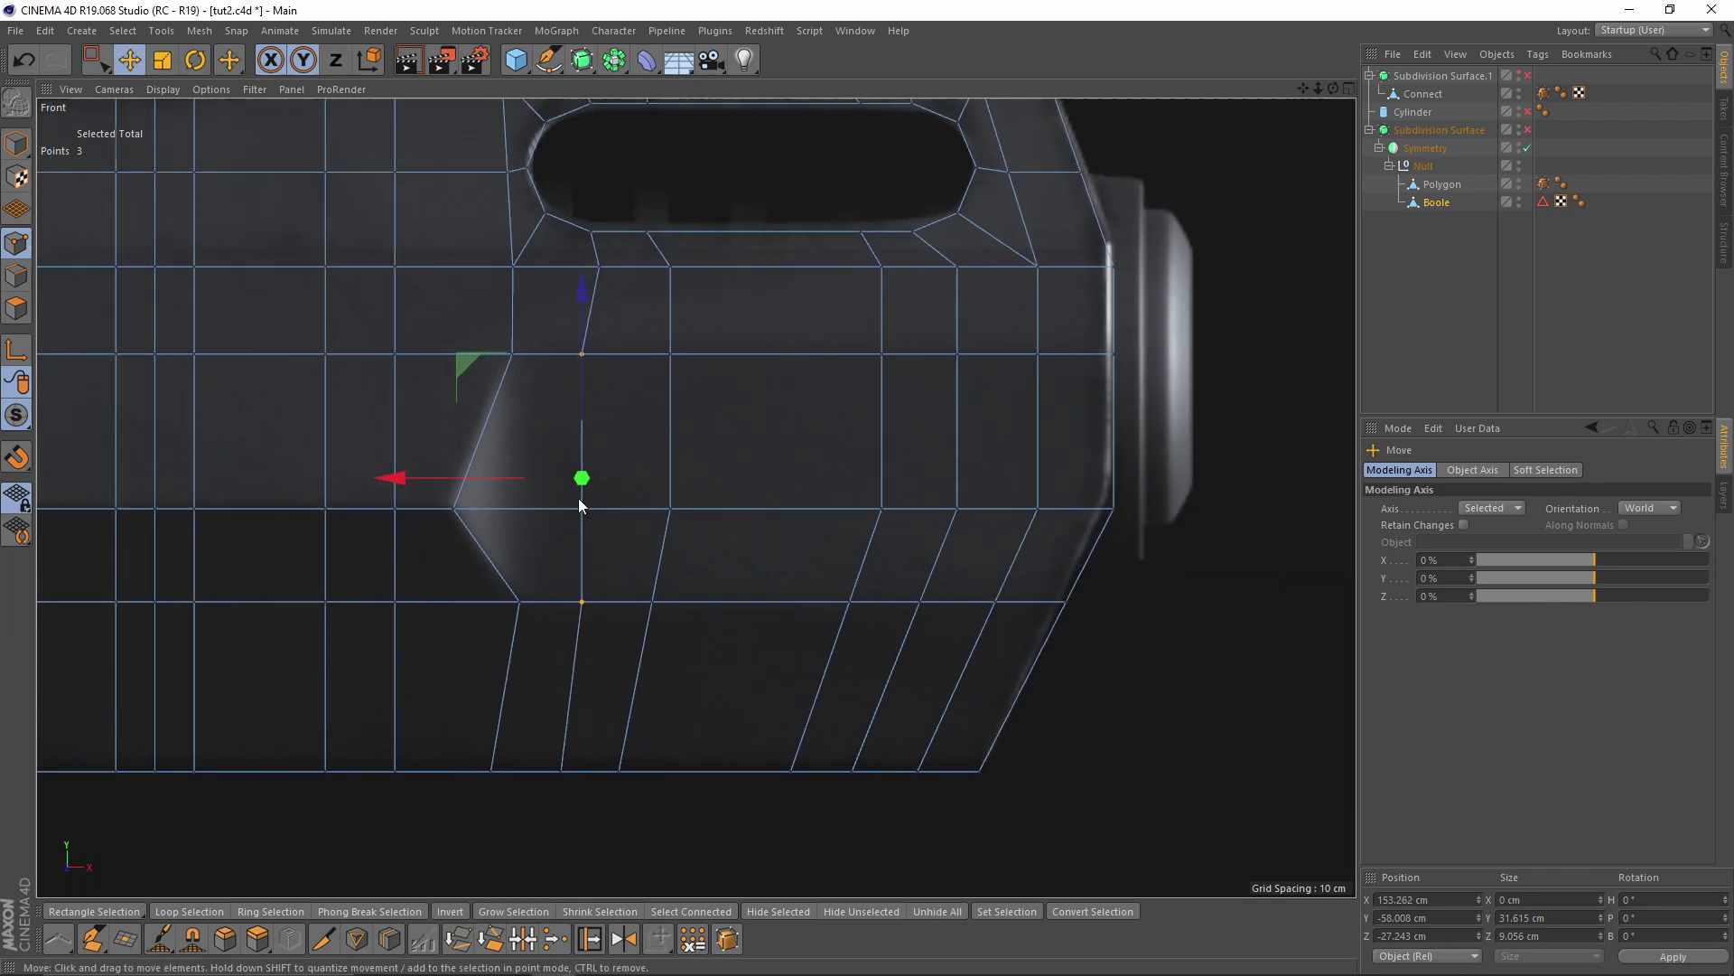
middle_click(579, 499)
middle_click(361, 271)
left_click_drag(692, 445, 668, 384, "alt")
left_click(18, 309)
mouse_move(715, 534)
left_mouse_down("alt")
mouse_move(734, 432)
mouse_move(676, 456)
mouse_move(862, 492)
mouse_move(952, 466)
mouse_move(697, 426)
mouse_move(846, 452)
left_mouse_up("alt")
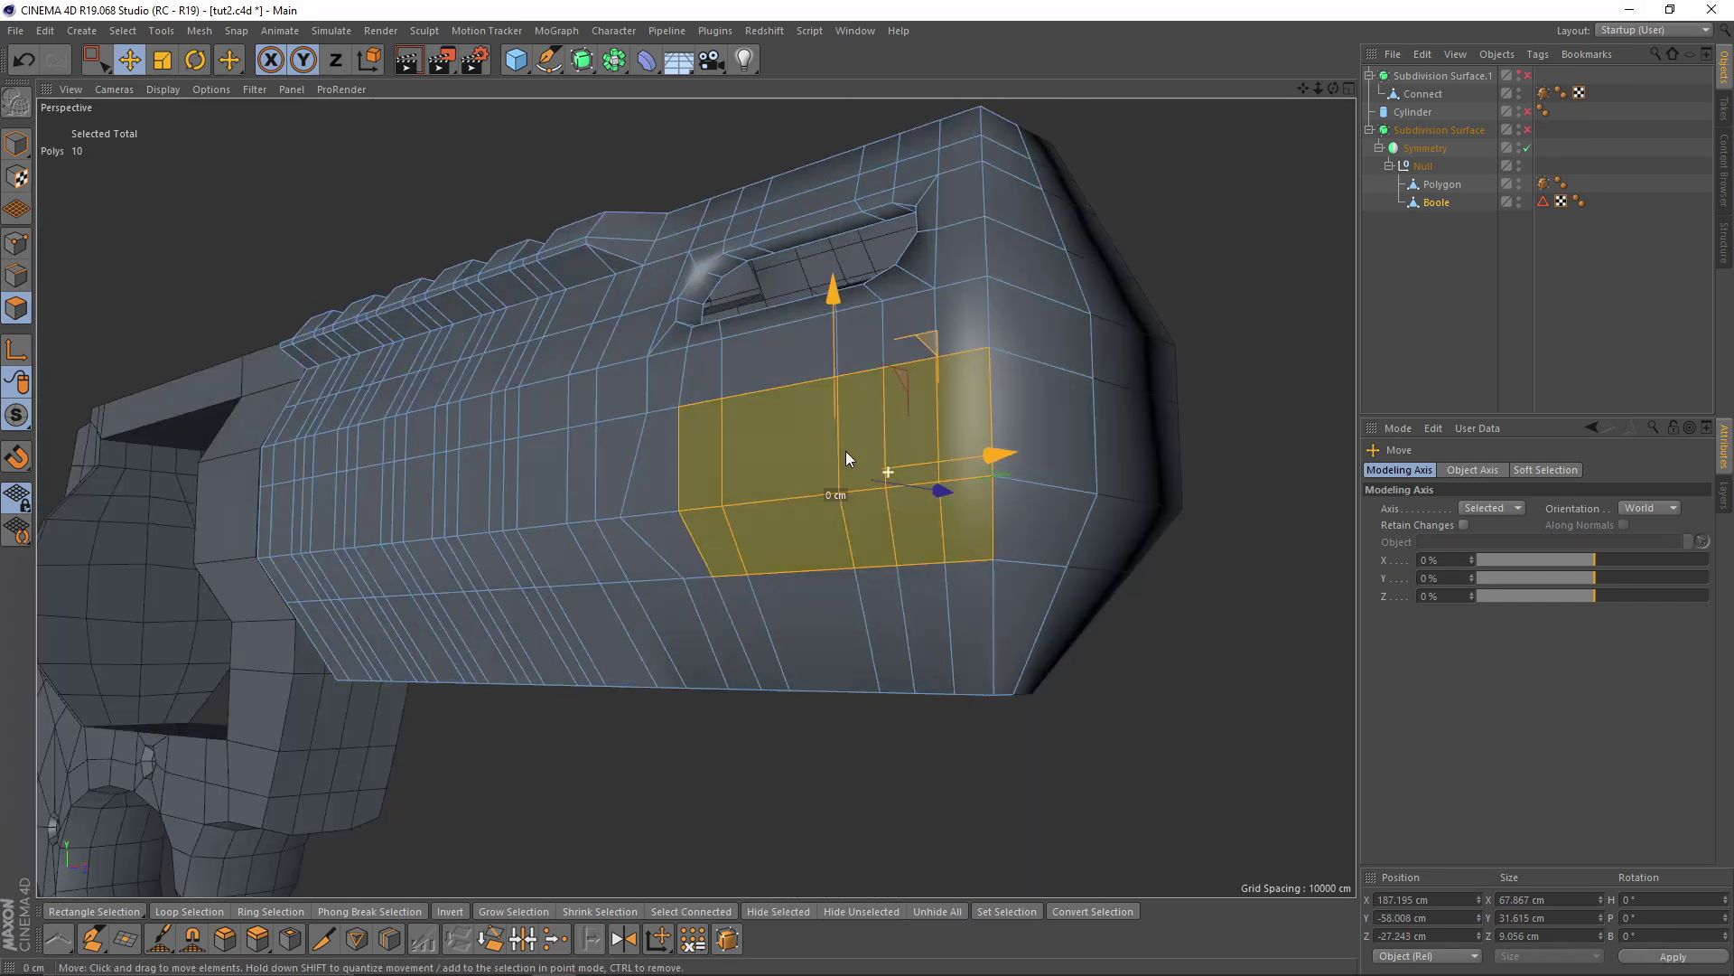
middle_click(845, 452)
middle_click(1168, 707)
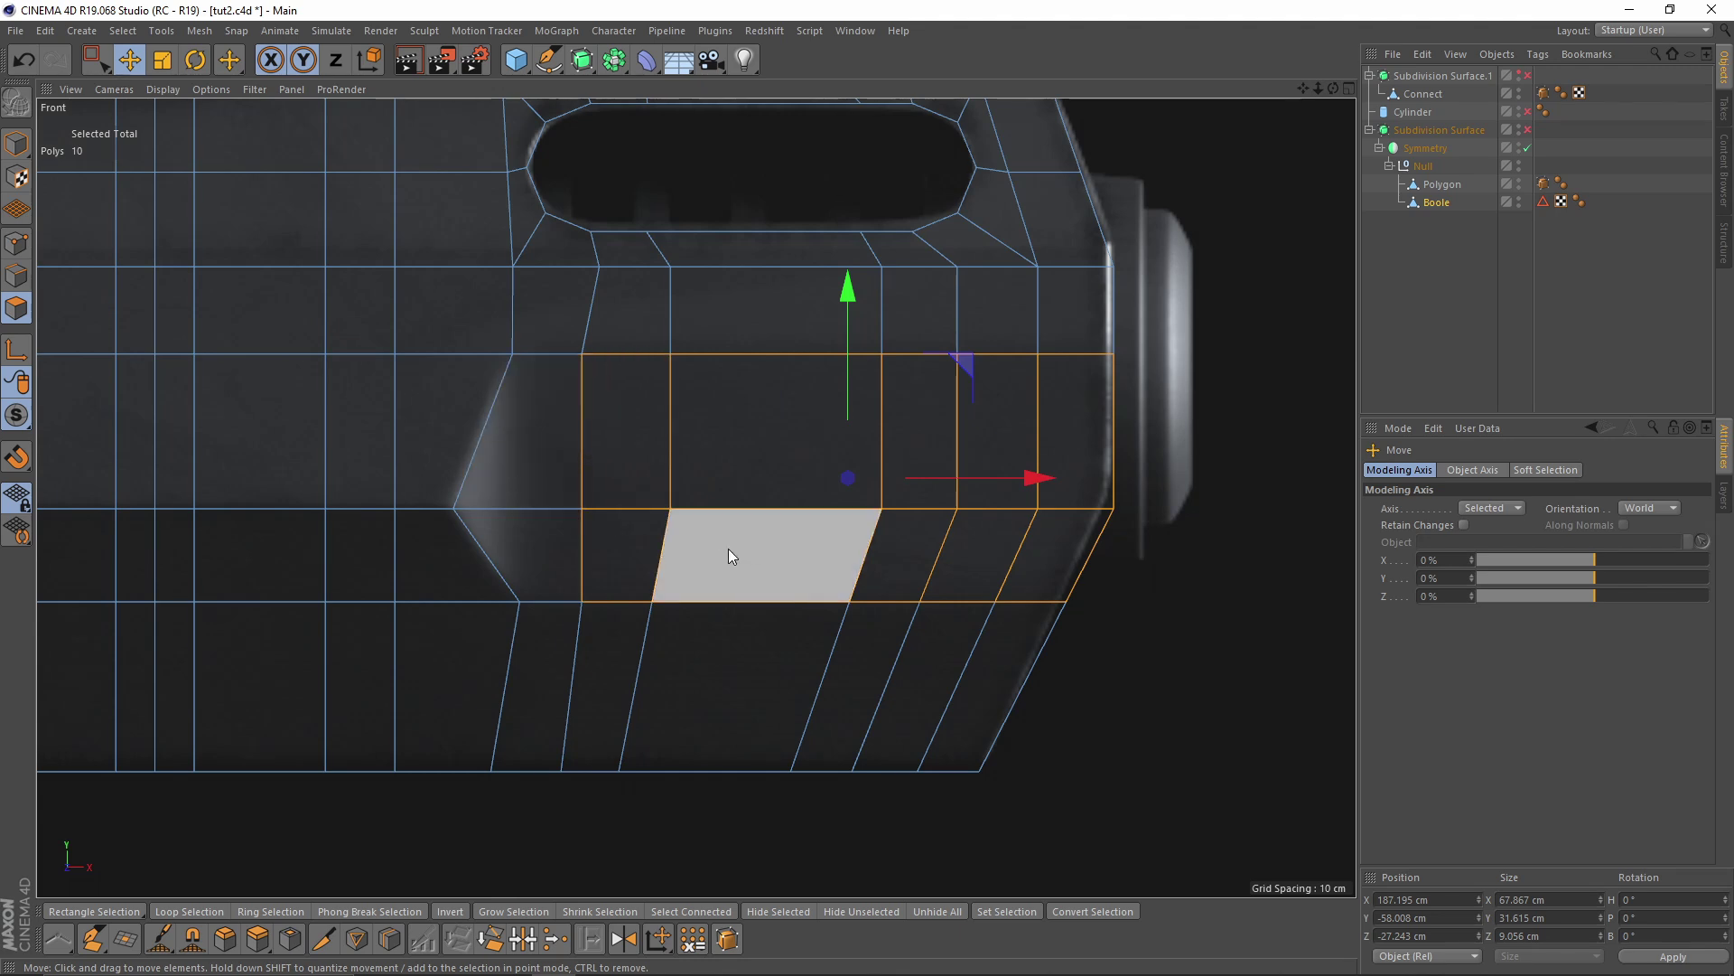
left_click_drag(533, 463, 542, 548, "shift")
middle_click(768, 691)
middle_click(461, 302)
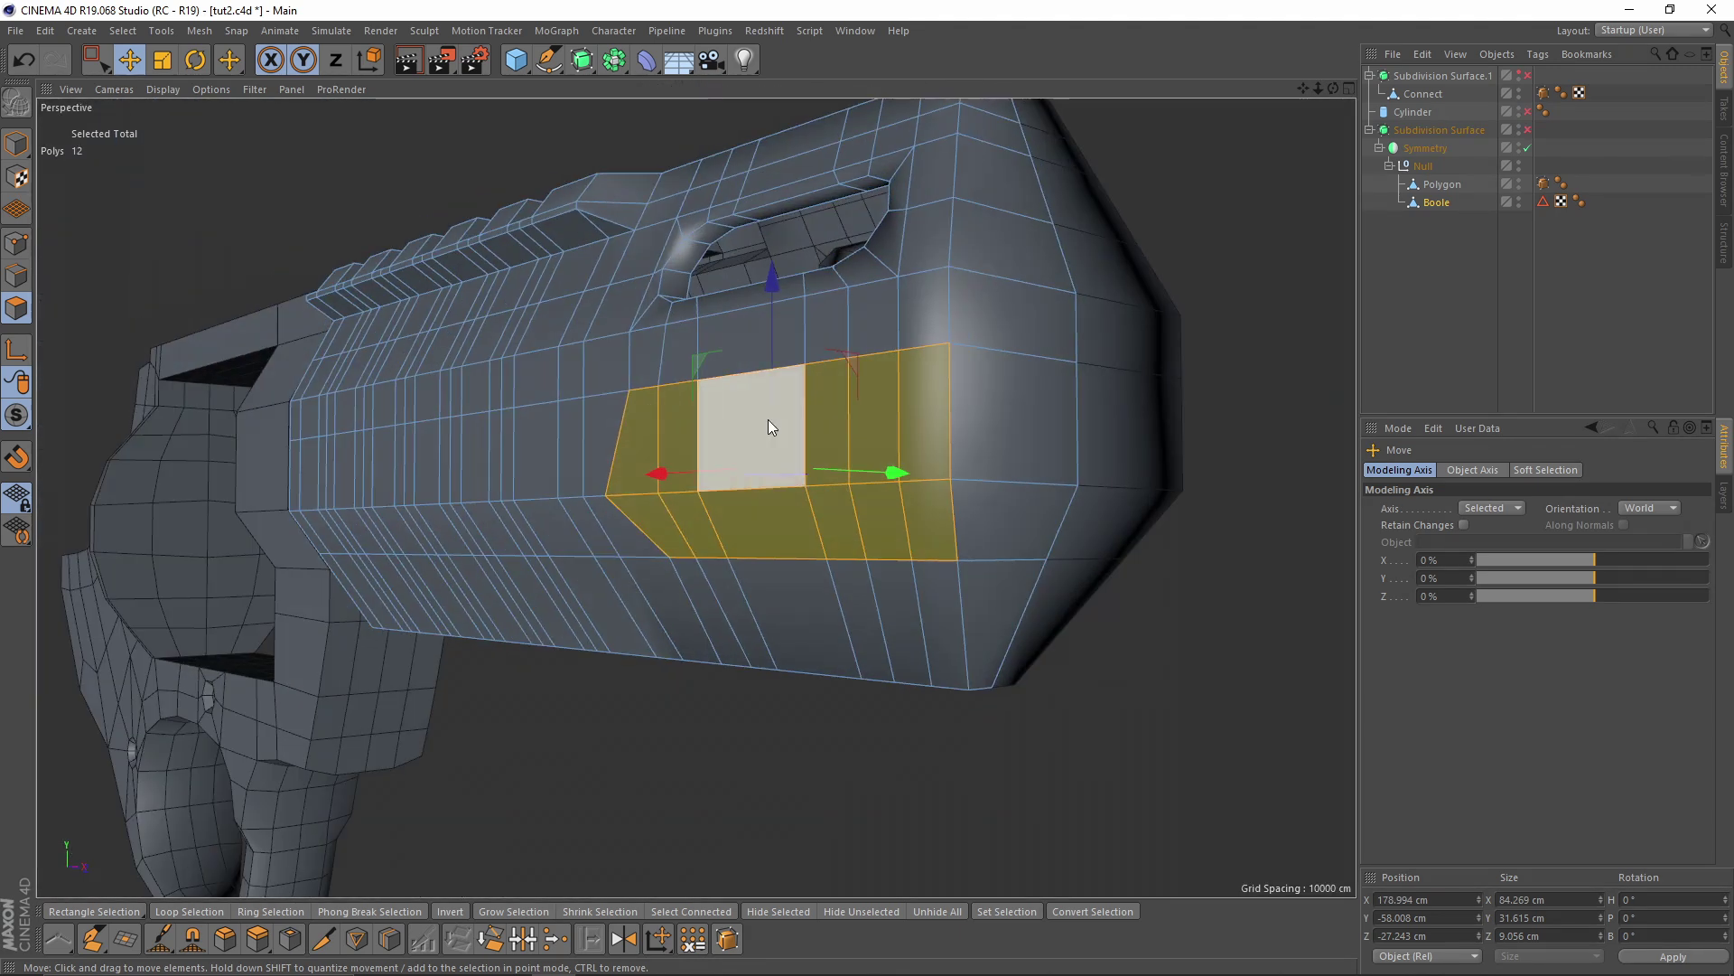
key("Delete")
Select the opening's upper and lower border edges and join them with new polygons using Stitch and Sew
left_click_drag(992, 501, 925, 388, "alt")
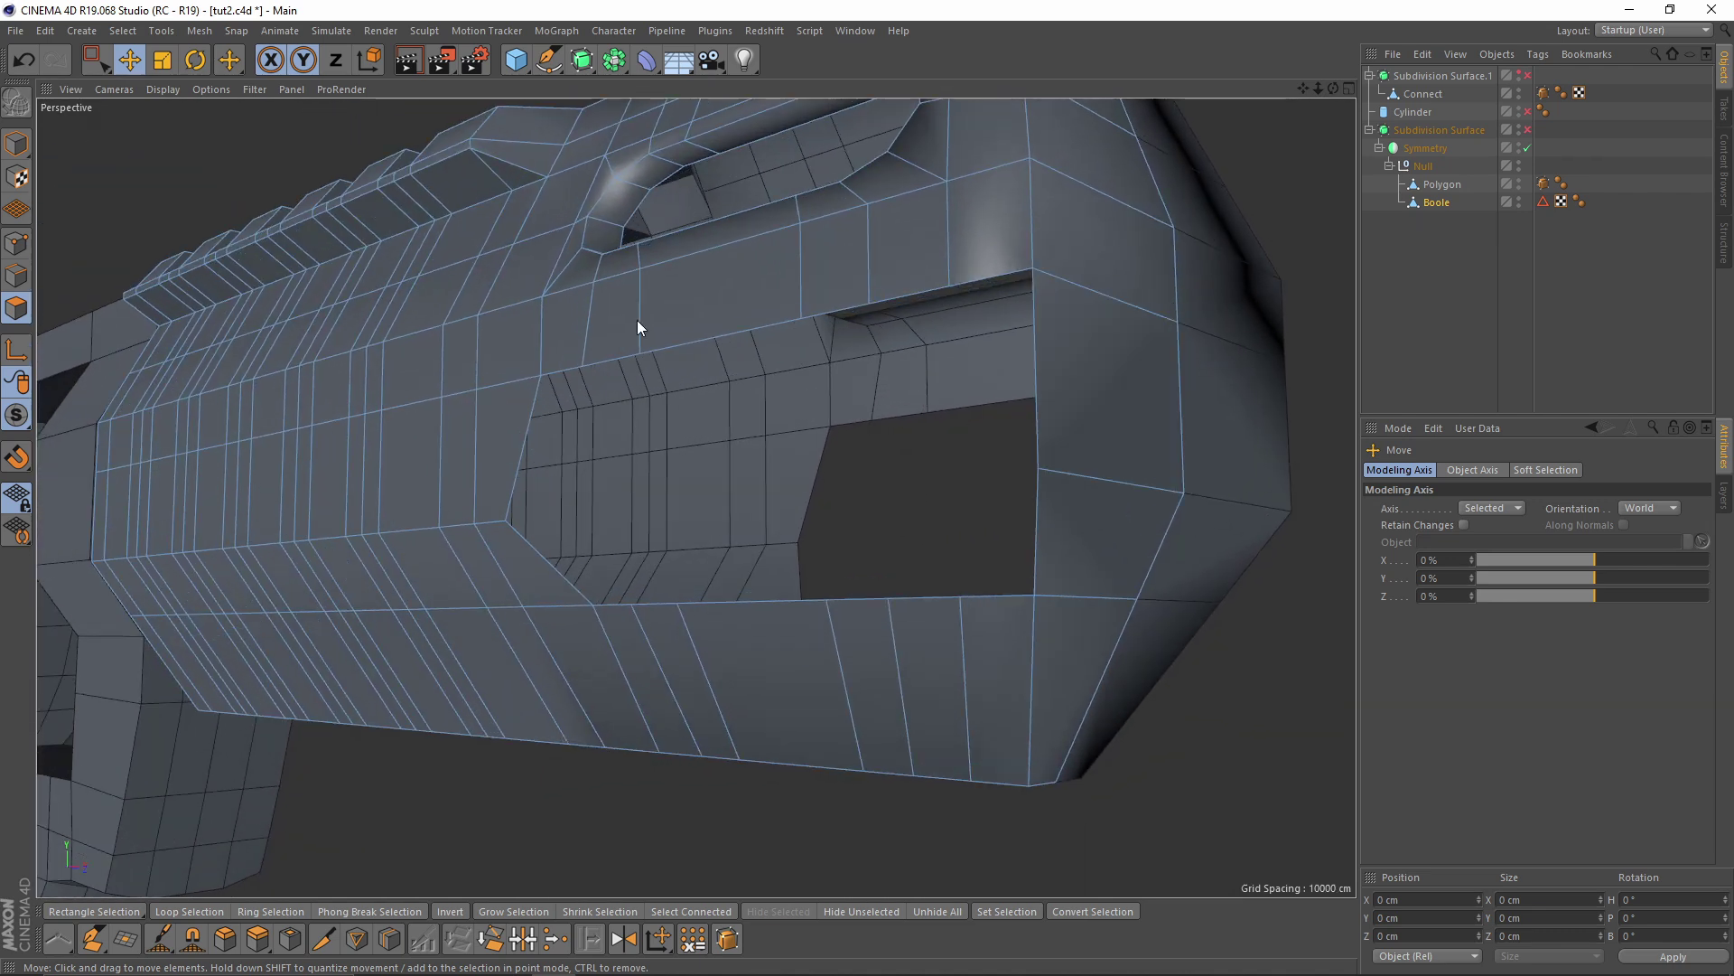
left_click(24, 285)
left_click(635, 360)
scroll(624, 353, "up", 5)
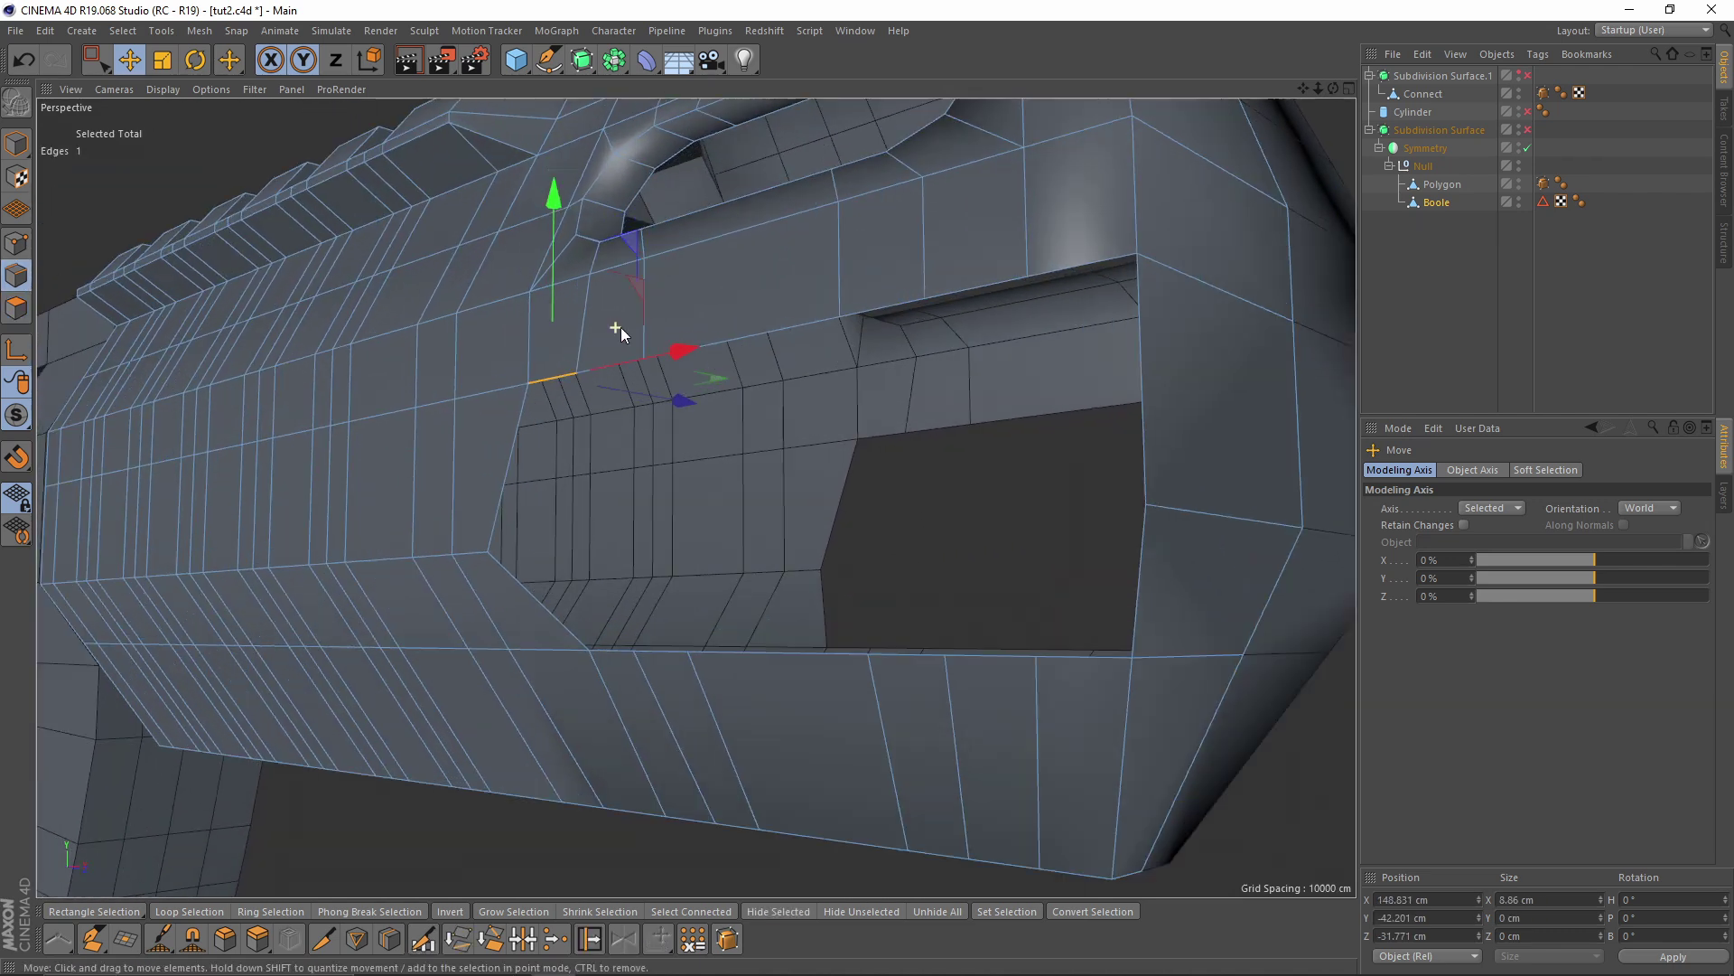
left_click(667, 386, "shift")
left_click(890, 340, "shift")
left_click(1156, 288, "shift")
middle_click_drag(1157, 290, 885, 361, "alt")
left_click(941, 355, "shift")
left_click(1113, 334, "shift")
left_click_drag(1114, 334, 491, 634, "alt")
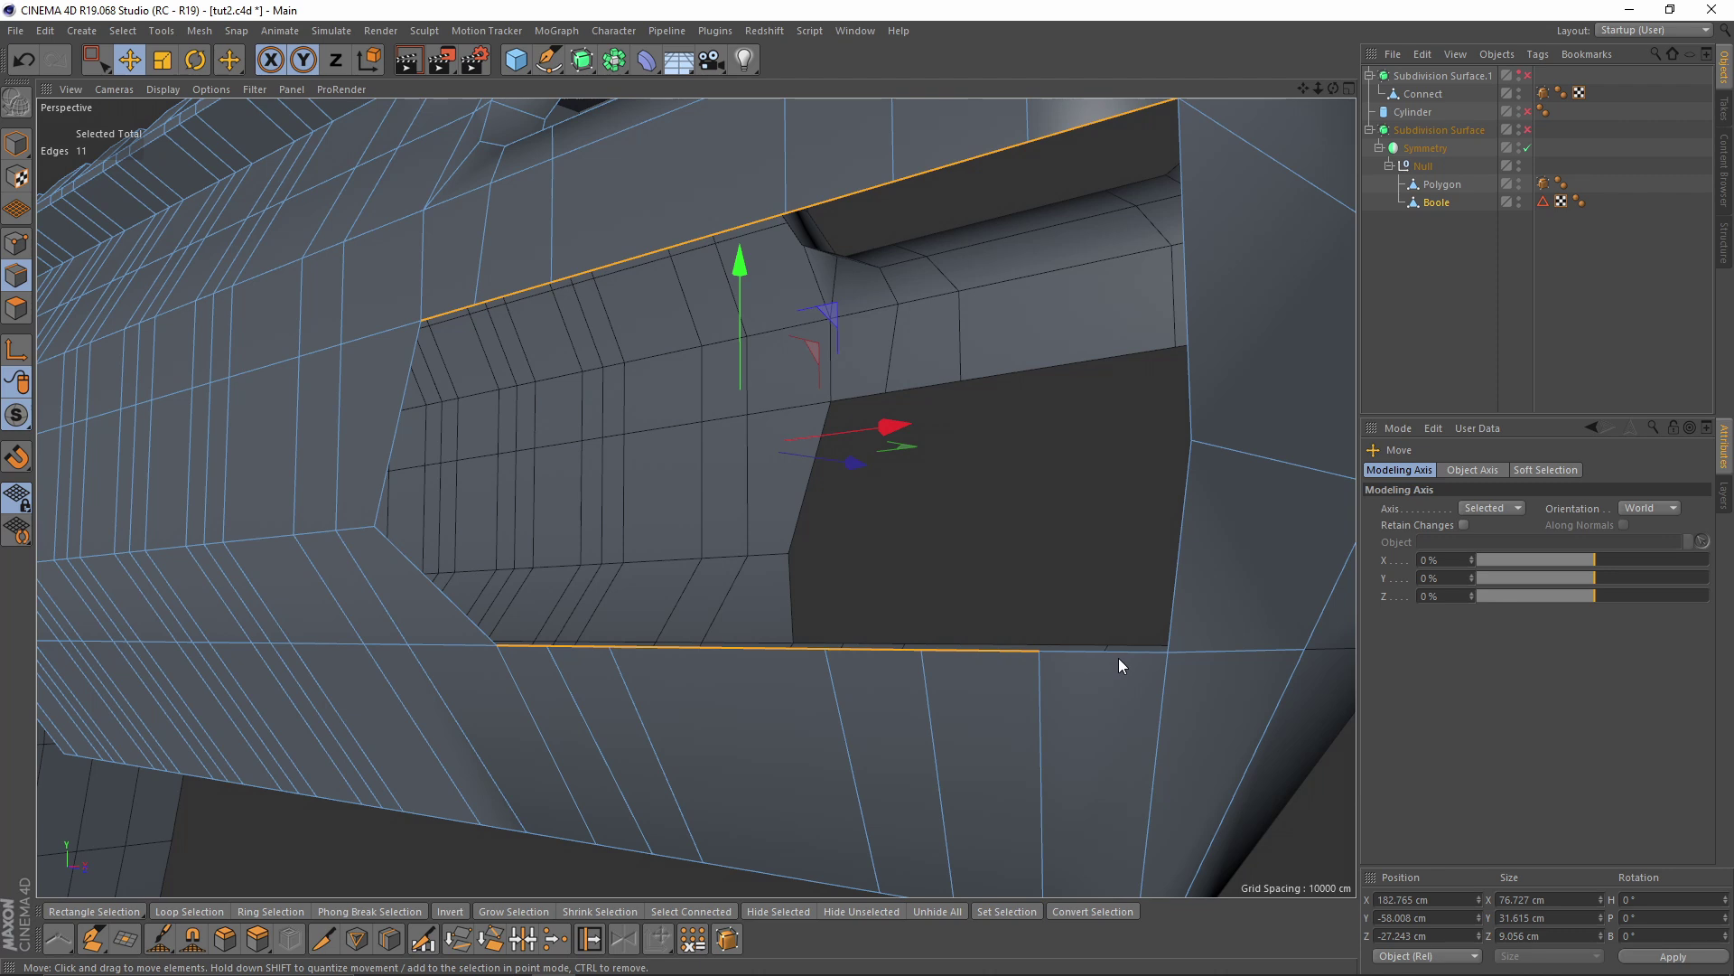
right_click(1201, 699)
left_click(1272, 805)
left_click_drag(417, 320, 509, 626)
Fill the remaining gap at the side panel's pointed rear end with Close Polygon Hole
right_click_drag(650, 543, 543, 567, "alt")
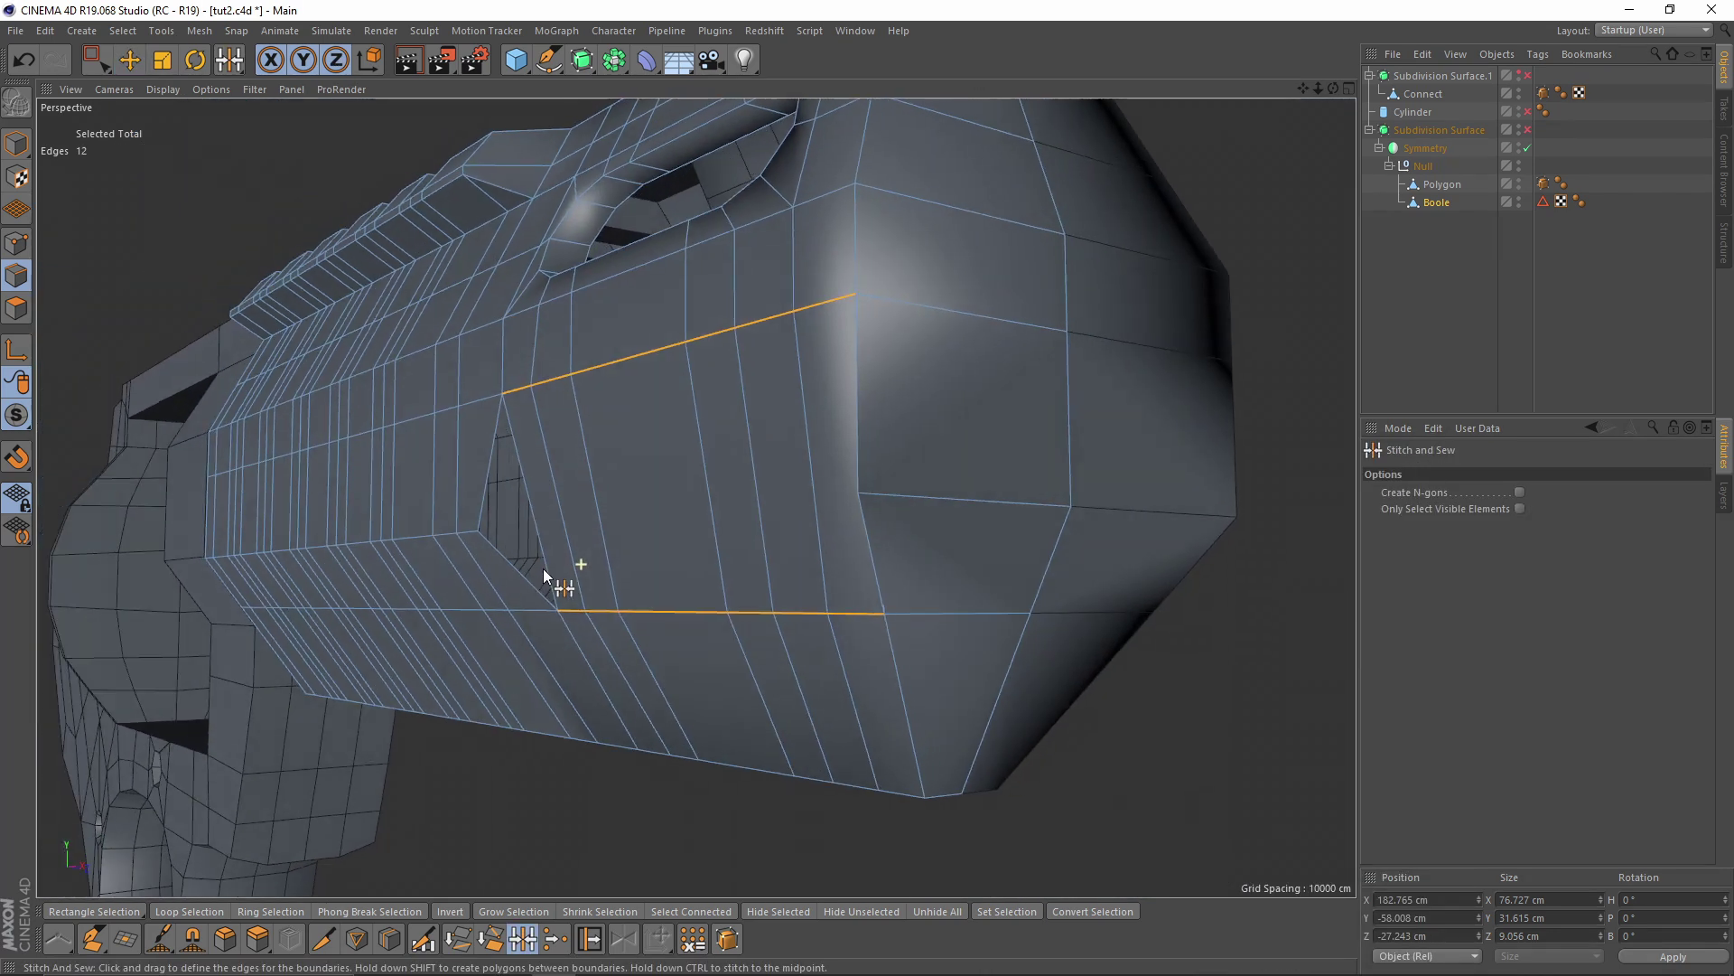
left_click_drag(543, 567, 571, 530, "alt")
right_click(571, 528)
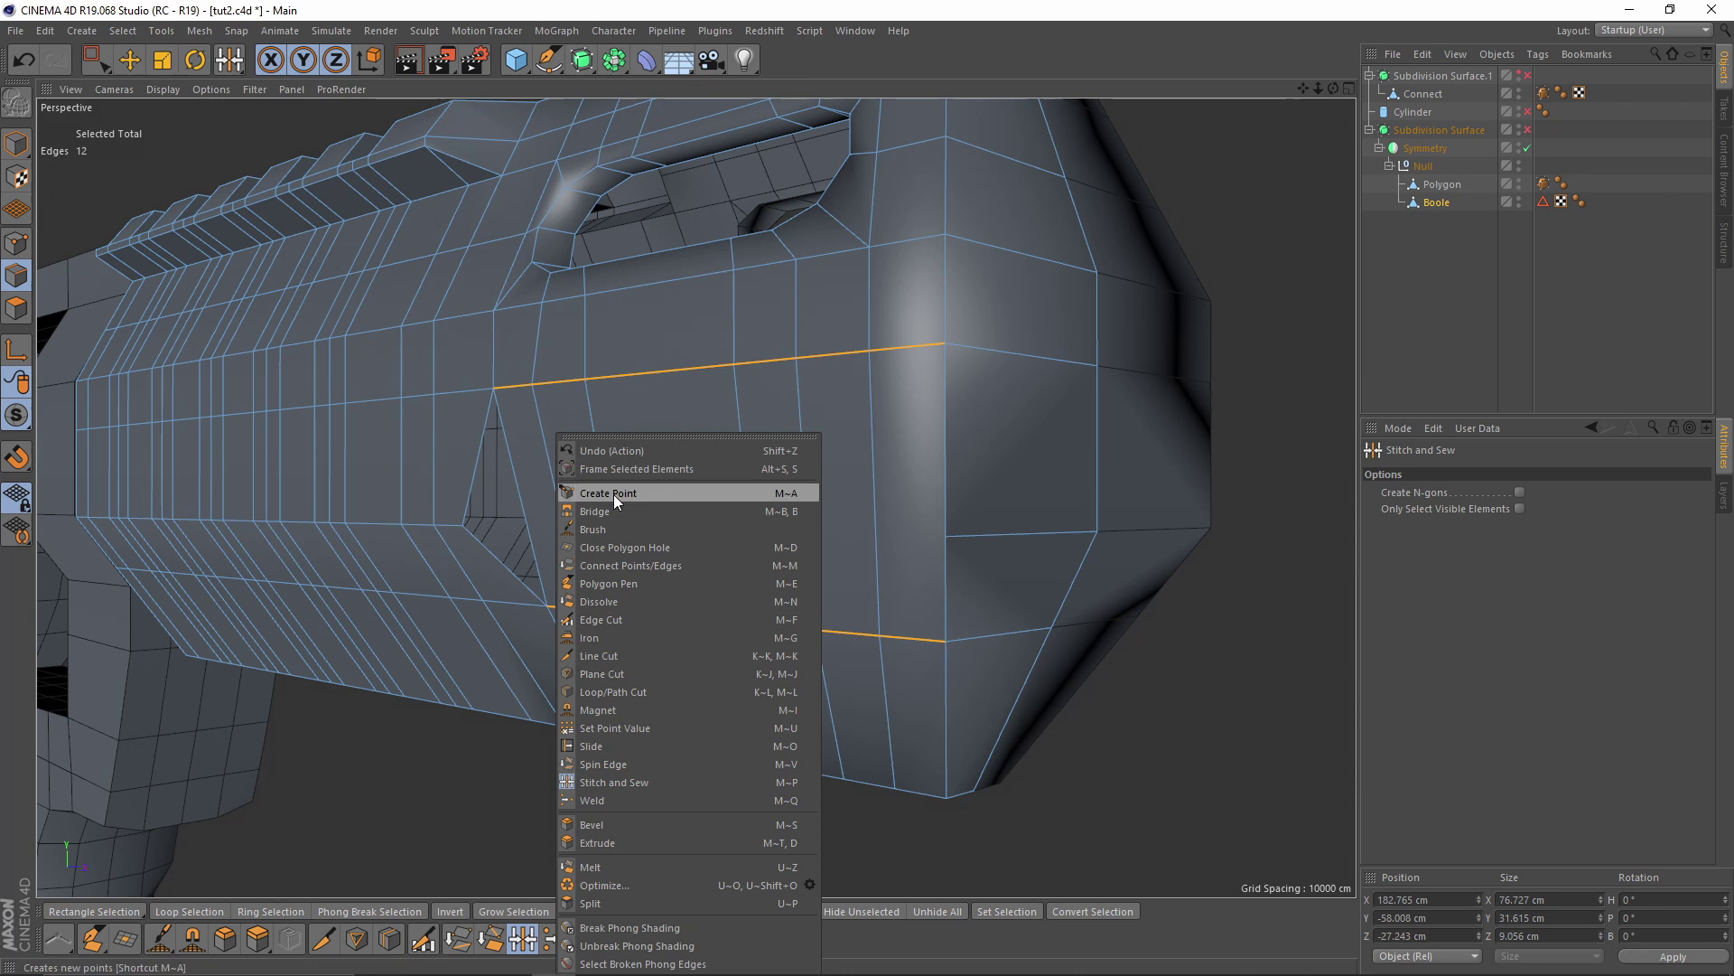
left_click(632, 548)
scroll(495, 443, "up", 3)
left_click(511, 454)
Cut a horizontal edge across the rebuilt side panel, from its rear vertical edge to its front edge
right_click_drag(658, 488, 660, 550, "alt")
left_click_drag(696, 495, 698, 571, "alt")
right_click_drag(720, 566, 746, 571, "alt")
left_click_drag(746, 571, 718, 554, "alt")
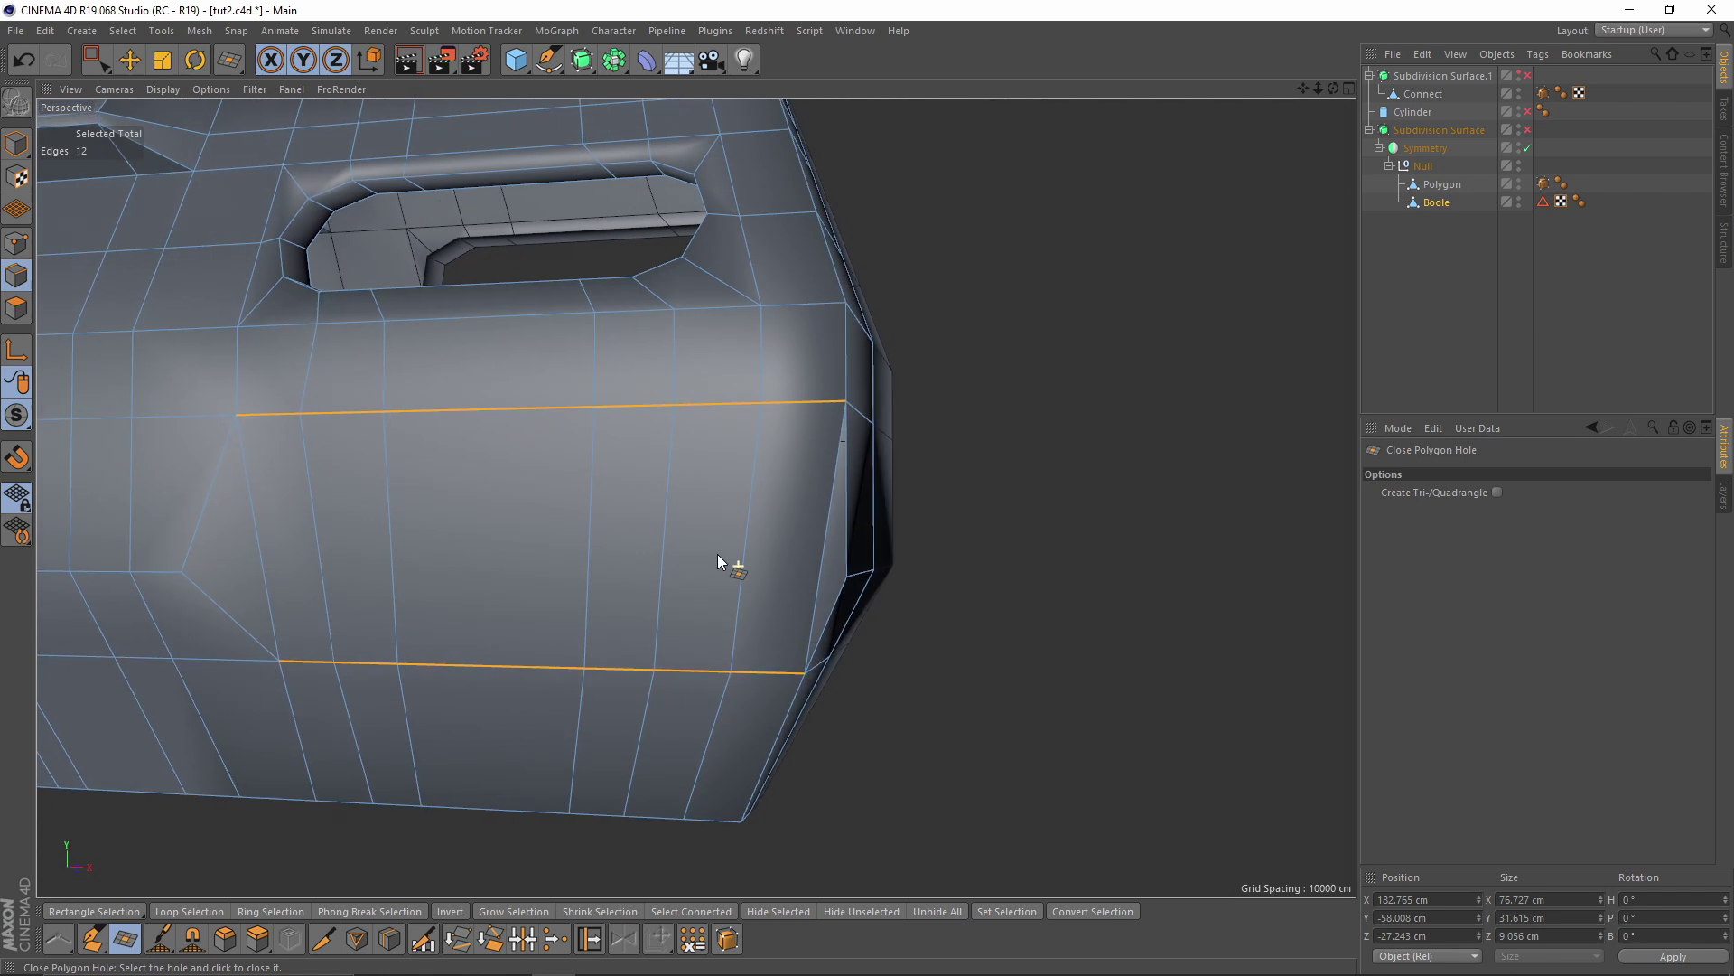
right_click_drag(763, 576, 770, 578, "alt")
key("k")
key("k")
left_click(230, 555)
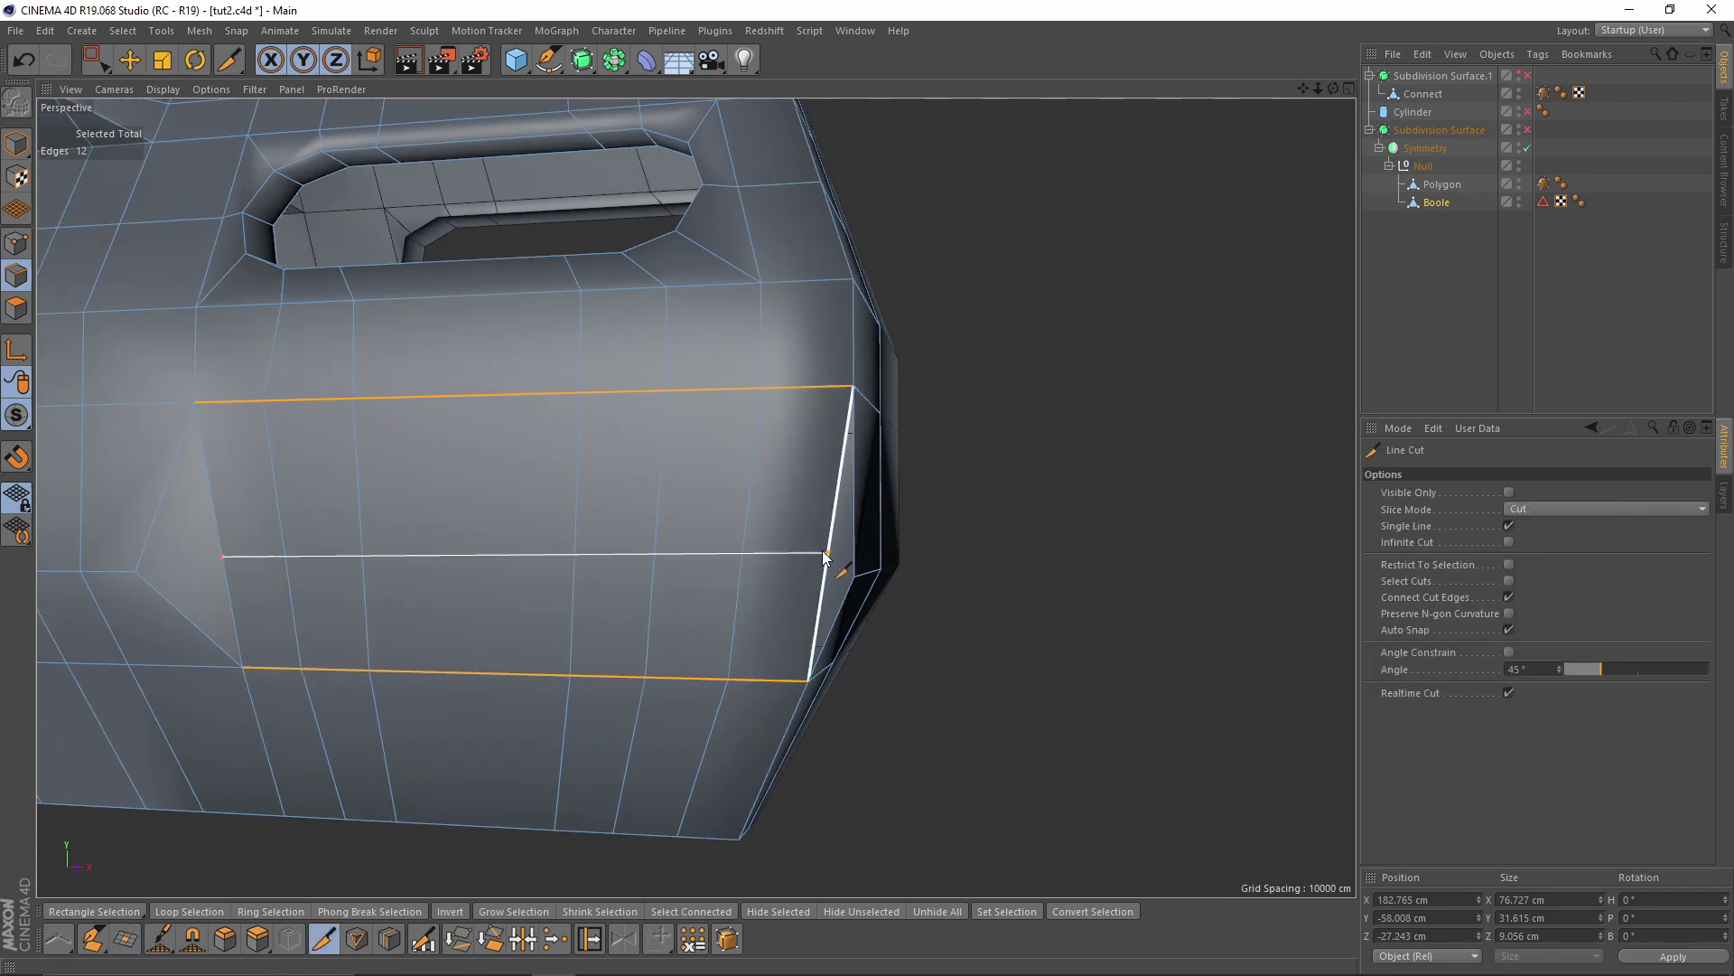
left_click(822, 556)
Select the point at the muzzle's protruding front corner and move it about 5.6 cm inward along Z
left_click(16, 243)
key("space")
left_click_drag(895, 554, 824, 522, "alt")
right_click_drag(715, 478, 771, 501, "alt")
key("ctrl+a")
left_click_drag(774, 510, 875, 558)
middle_click(810, 531)
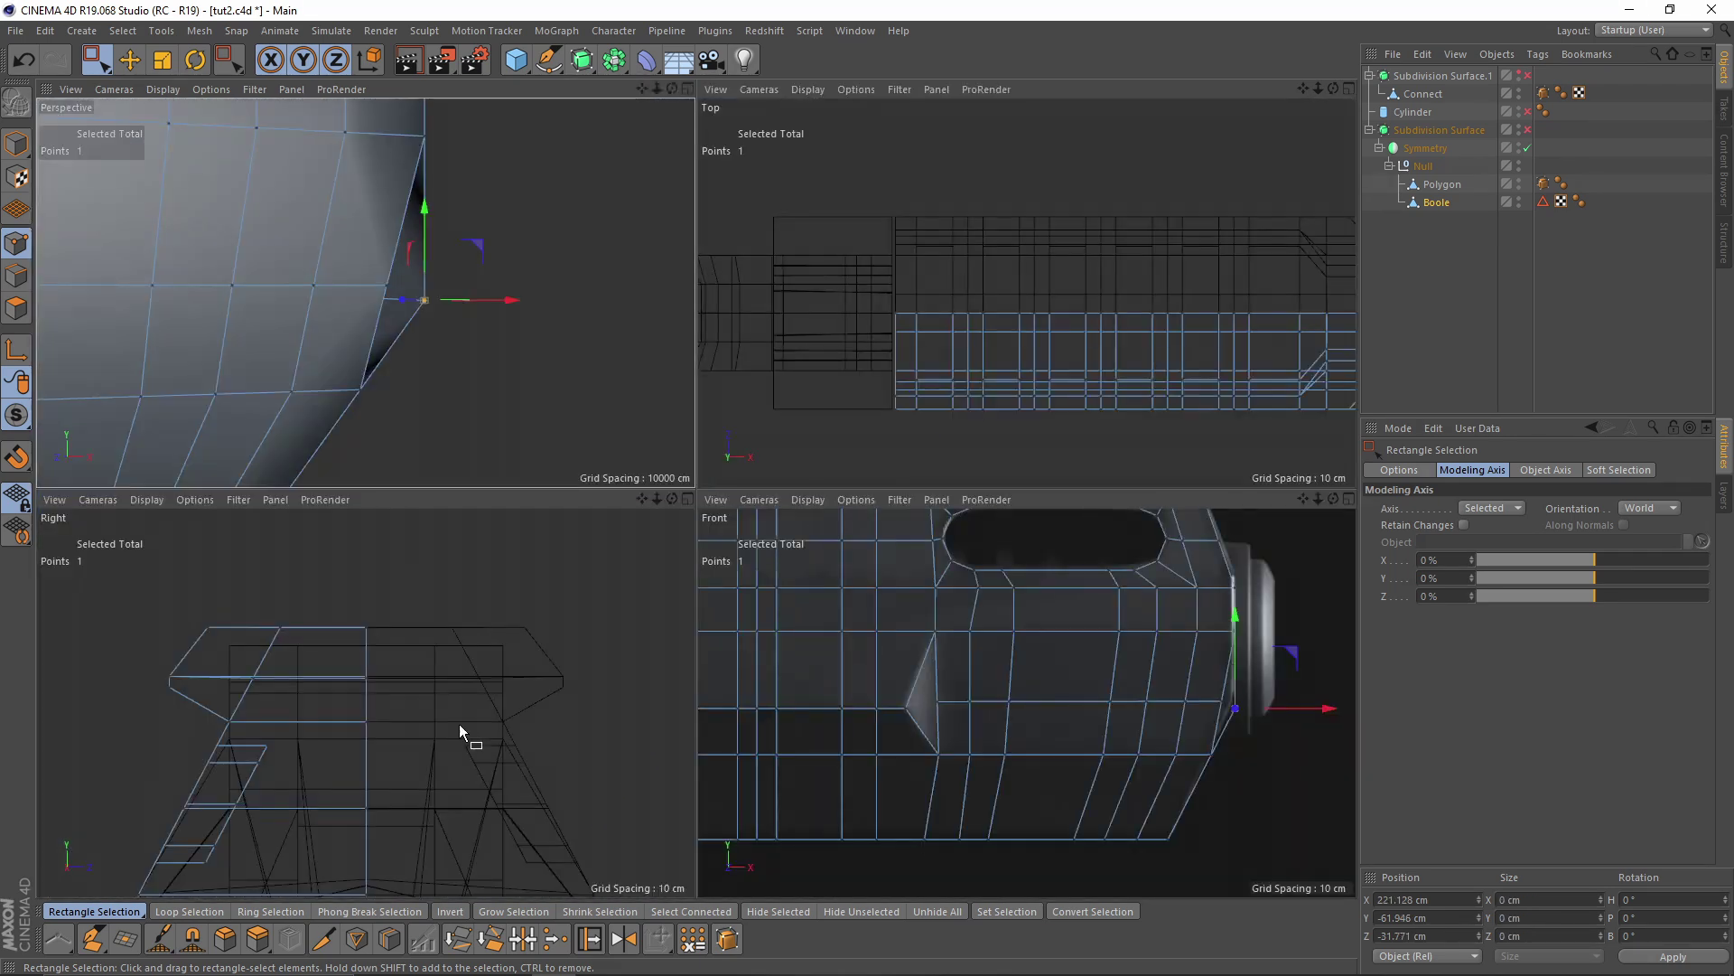
middle_click(411, 761)
scroll(486, 723, "down", 5)
middle_click_drag(500, 735, 490, 567, "alt")
scroll(573, 561, "up", 5)
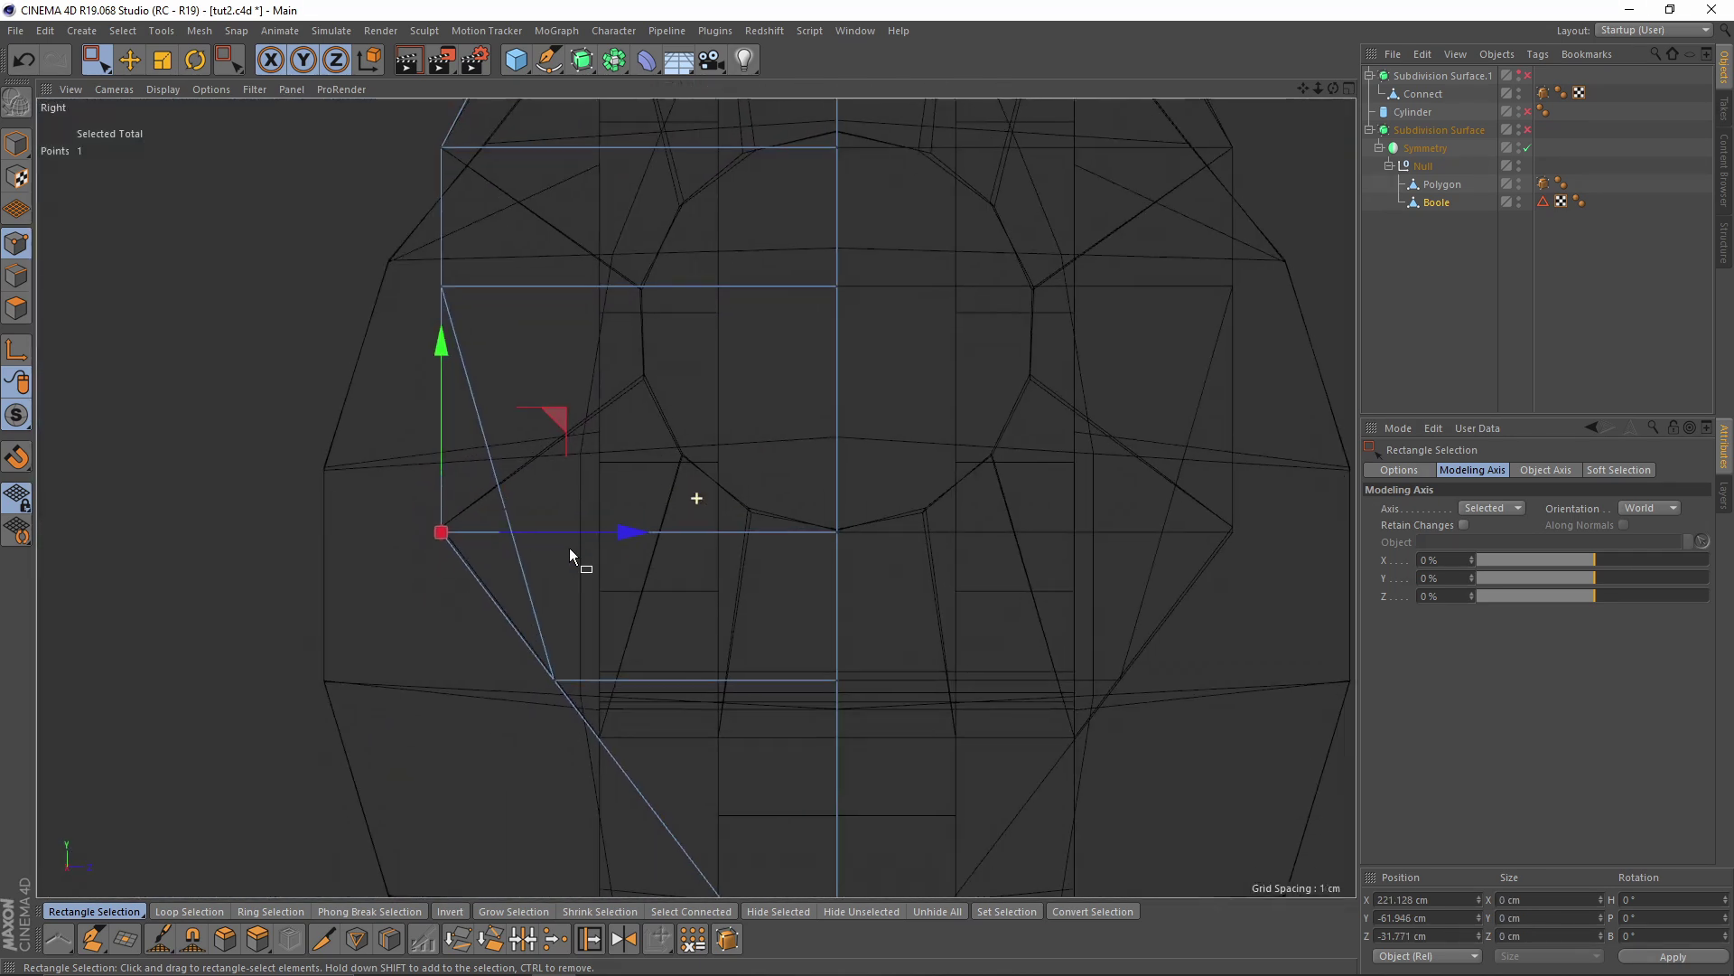
left_click_drag(531, 507, 648, 511)
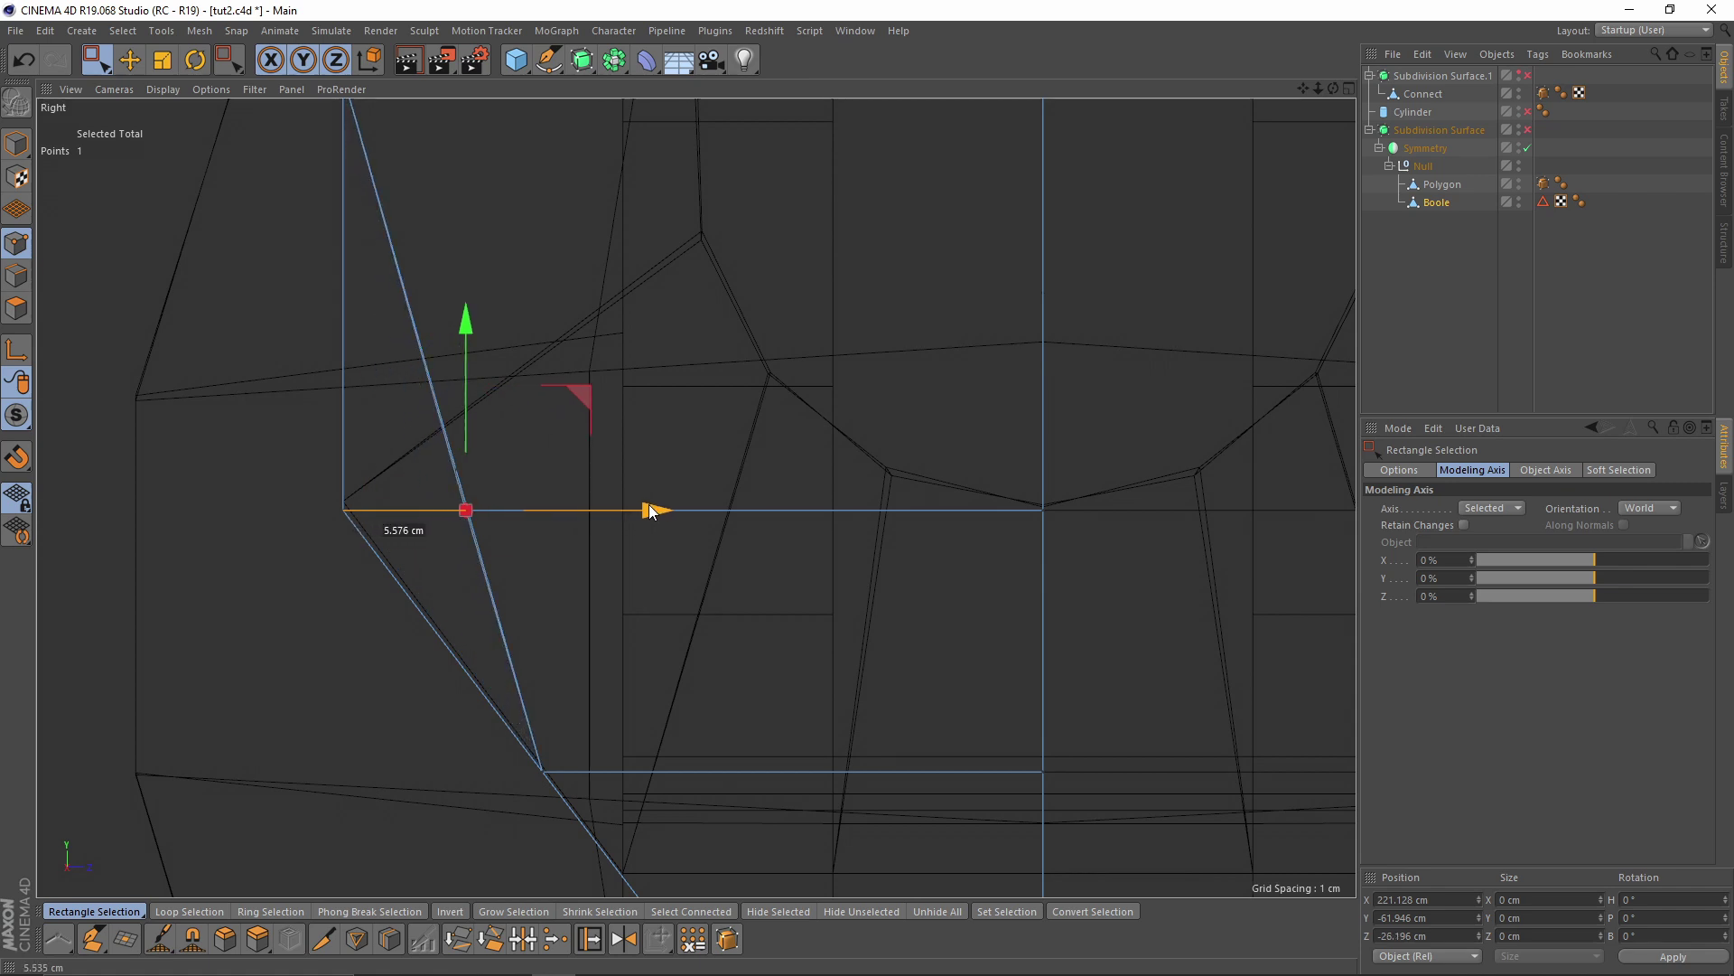
Select the new cut's front end point together with the front corner point and weld them at the corner point
middle_click(553, 414)
middle_click(394, 369)
left_click_drag(832, 445, 655, 477, "alt")
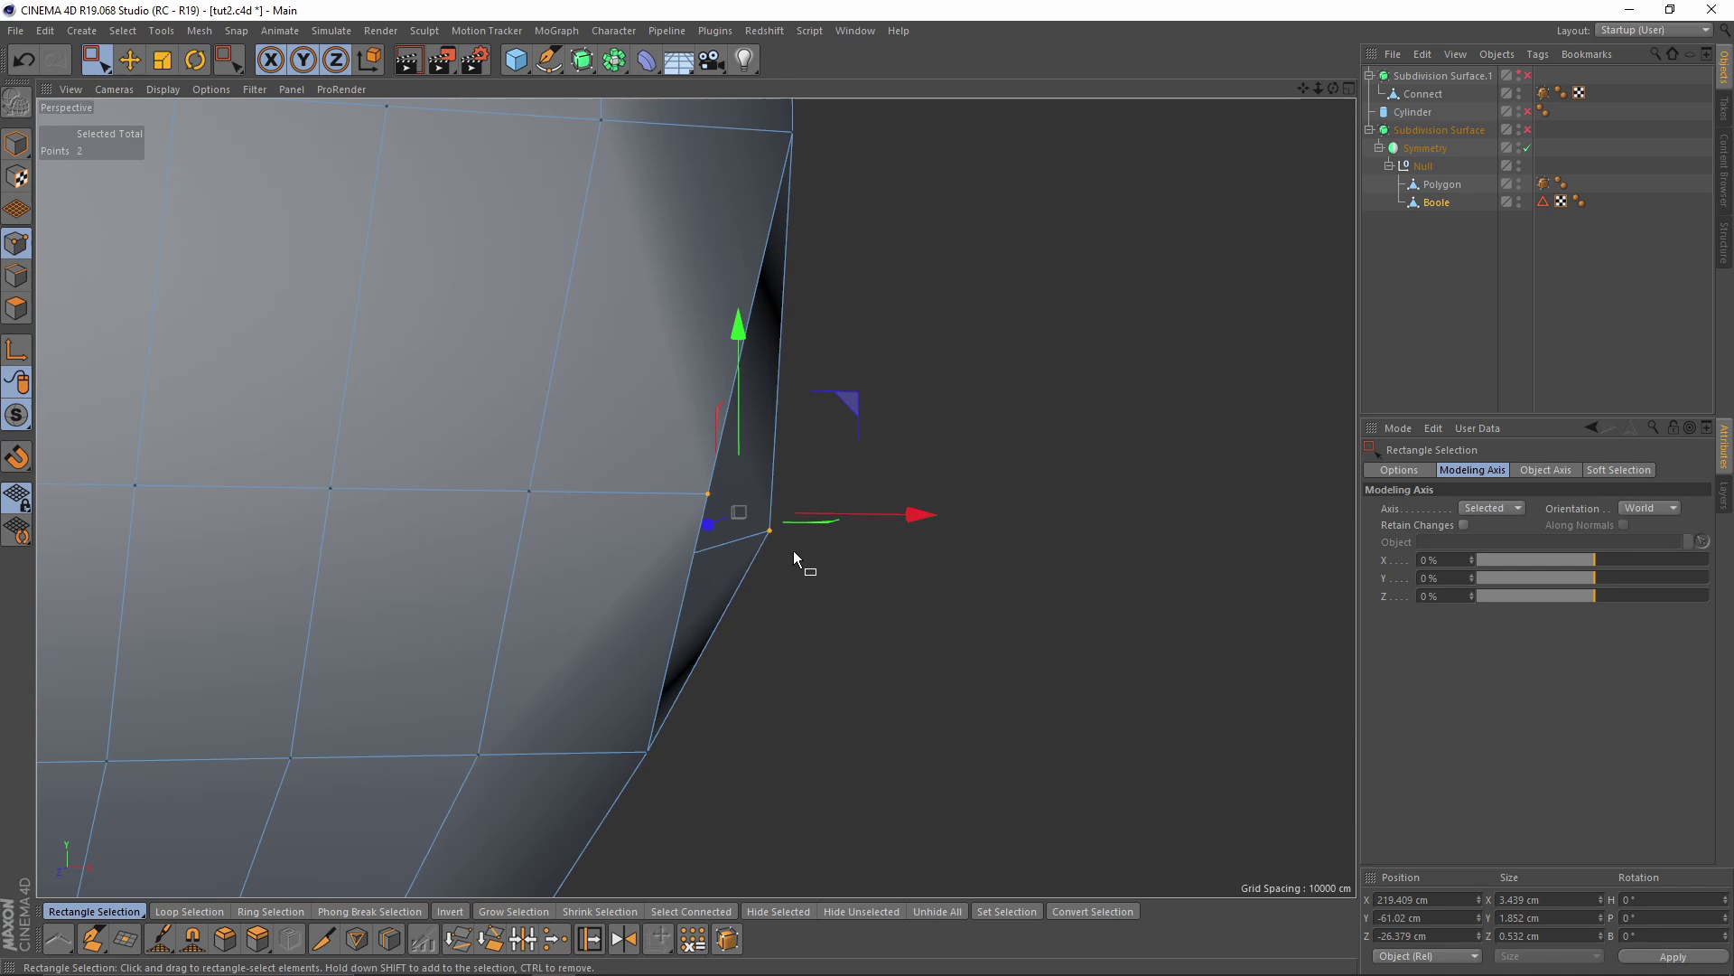
key("m")
key("q")
left_click(771, 531)
left_click_drag(764, 524, 616, 520, "alt")
scroll(617, 520, "down", 4)
scroll(533, 542, "down", 2)
left_click_drag(511, 550, 630, 555, "alt")
Select the welded front point, raise it about 1.7 cm and shift it about 0.5 cm outward in Z
middle_click(631, 555)
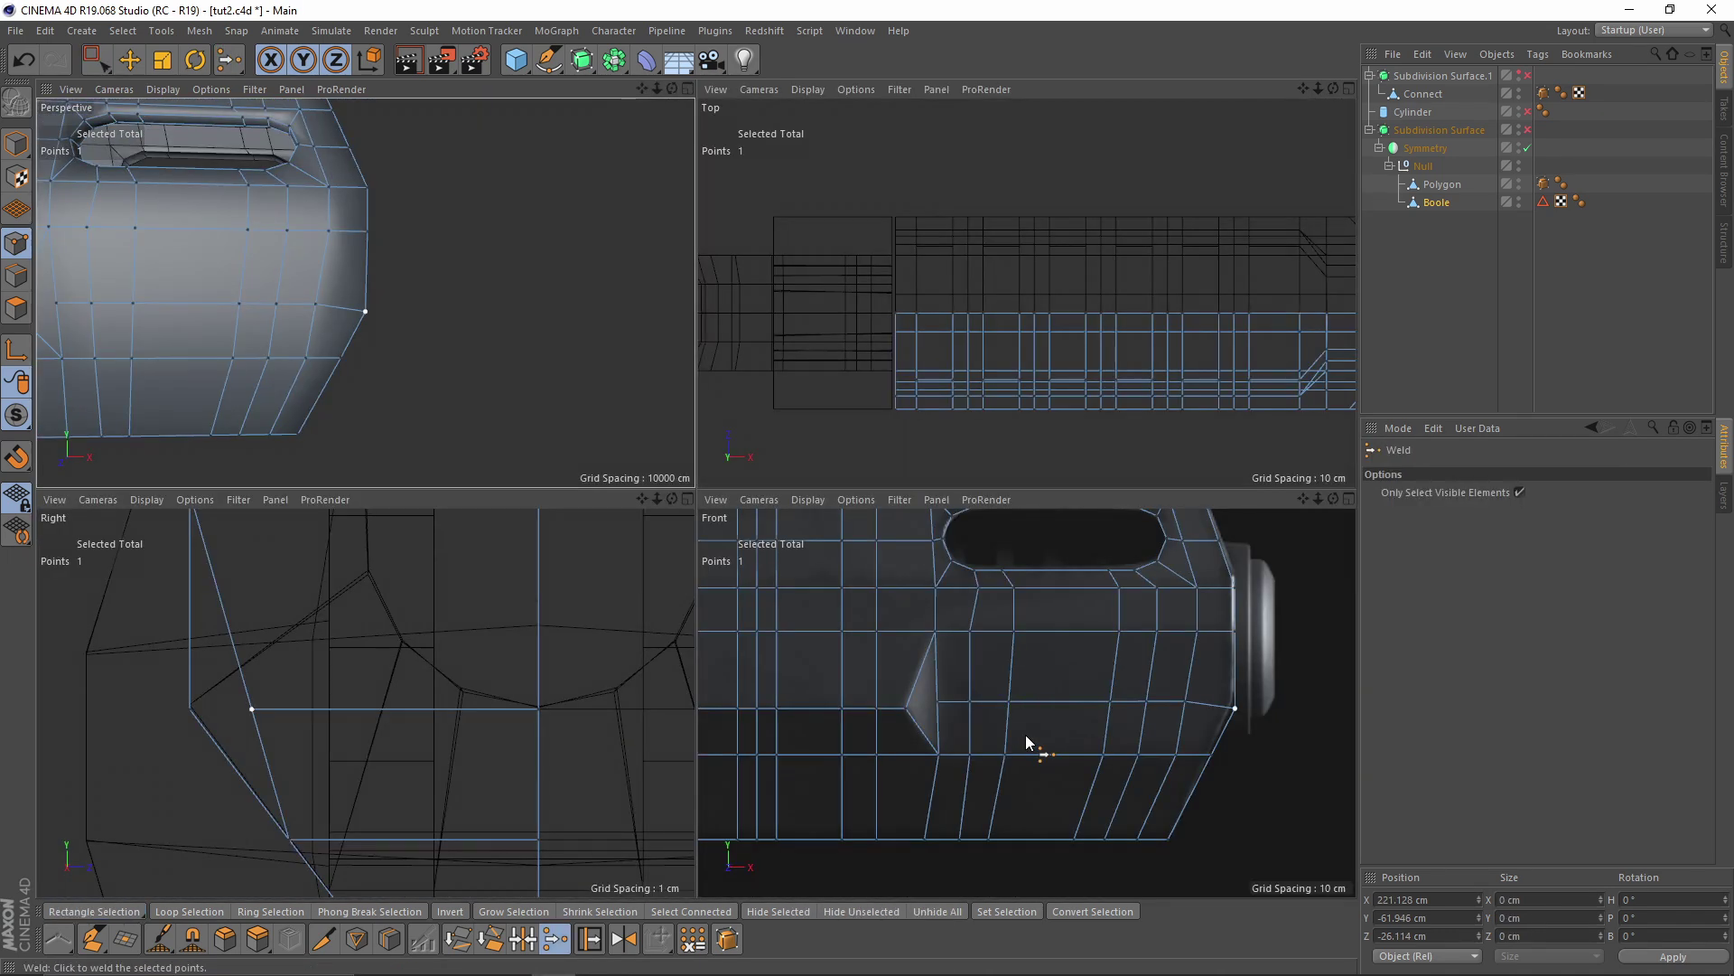
scroll(1264, 713, "up", 4)
key("space")
left_click_drag(1190, 683, 1219, 719)
left_click_drag(1205, 620, 1209, 608)
scroll(228, 673, "up", 2)
scroll(293, 696, "up", 2)
left_click_drag(282, 689, 313, 668)
middle_click(519, 395)
right_click_drag(517, 403, 403, 513, "alt")
middle_click_drag(403, 513, 594, 578, "alt")
left_click_drag(594, 578, 555, 490, "alt")
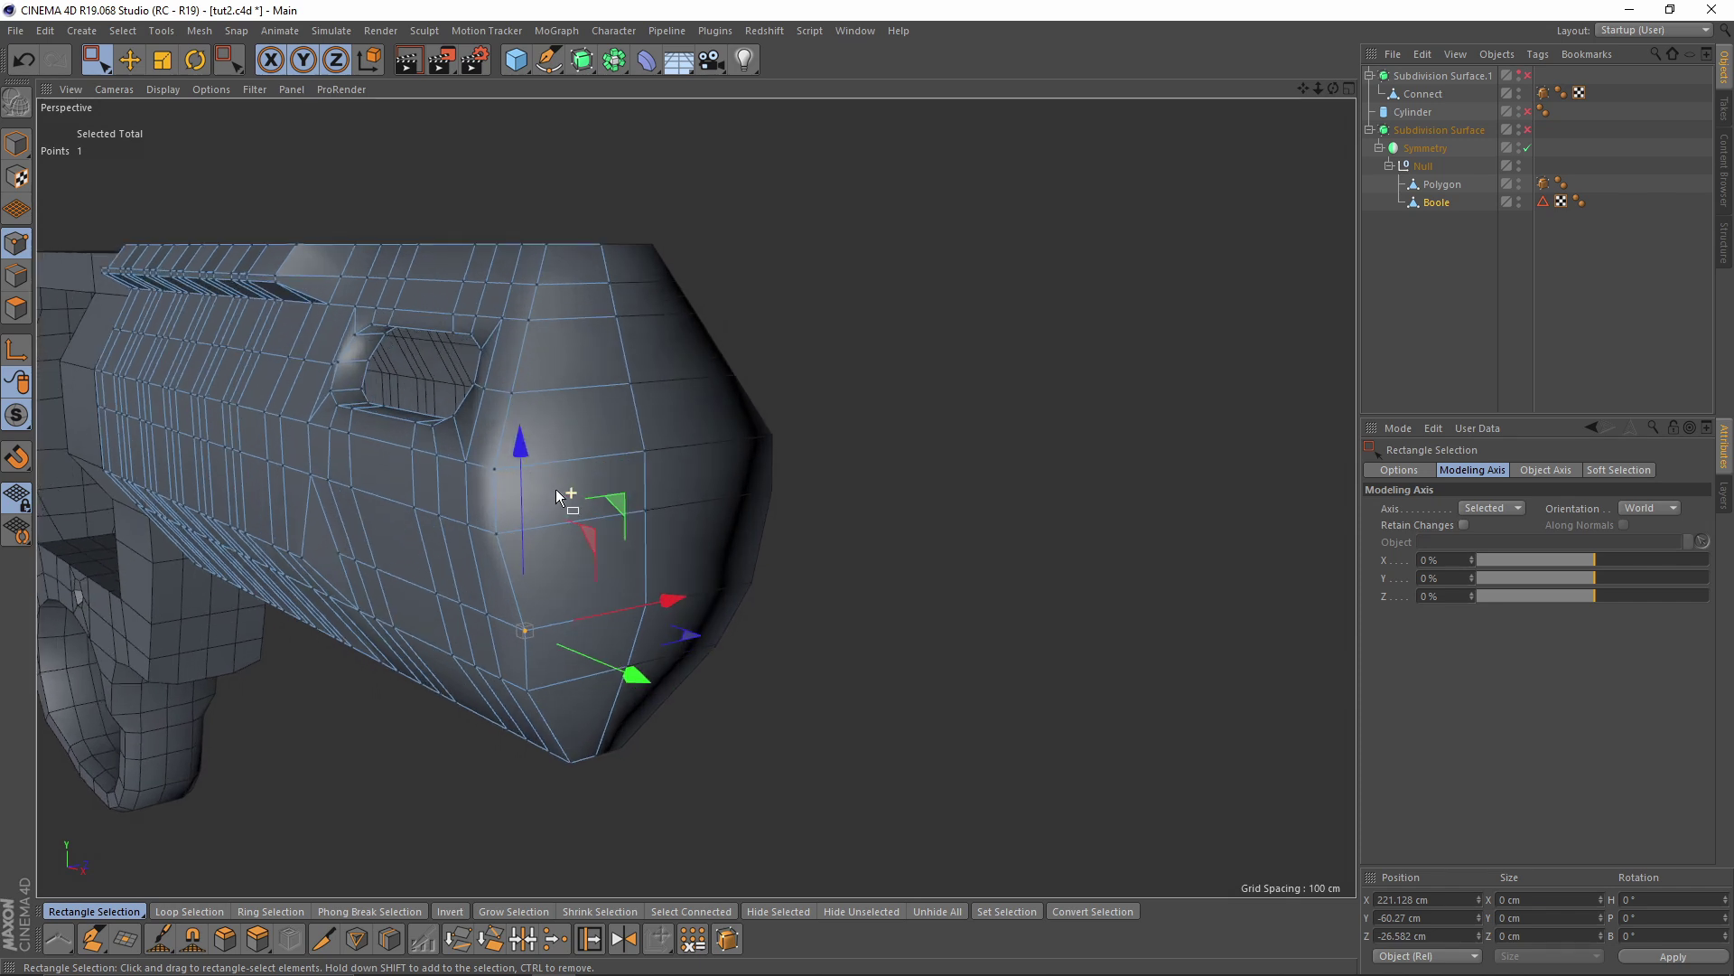
Select the four polygons running down the muzzle's front face, around the bore area
left_click_drag(636, 553, 674, 558, "alt")
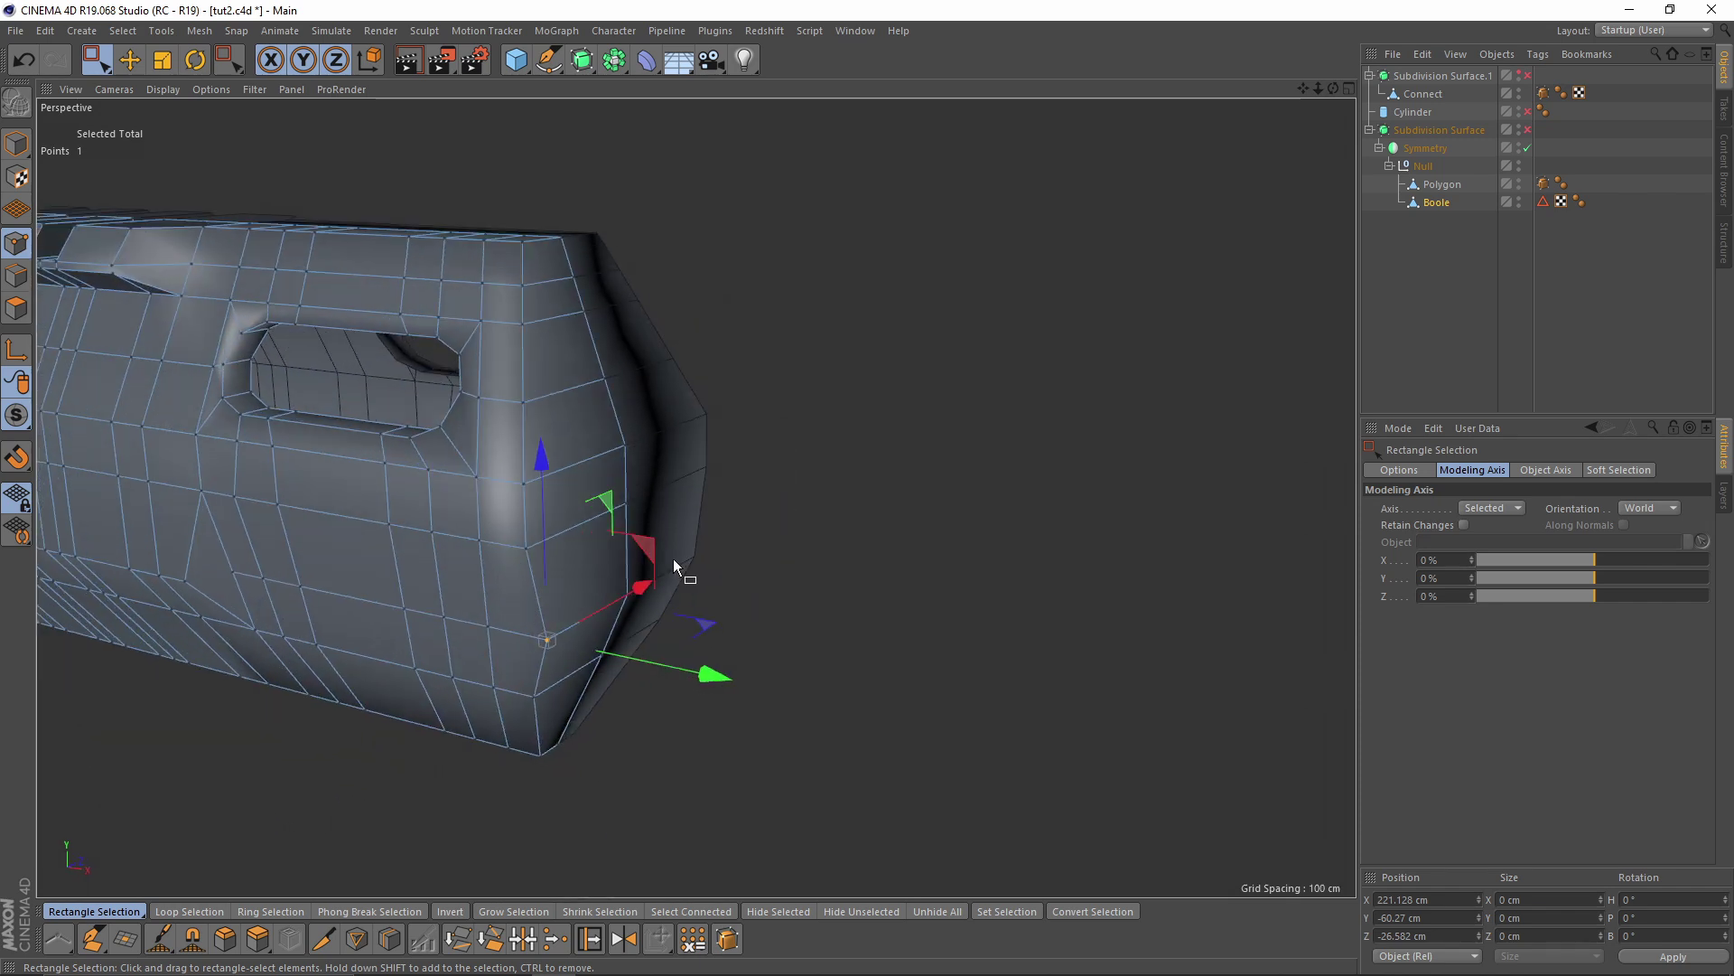
middle_click(674, 558)
middle_click(984, 749)
right_click_drag(1066, 691, 955, 685, "alt")
middle_click_drag(955, 684, 801, 715, "alt")
middle_click(794, 710)
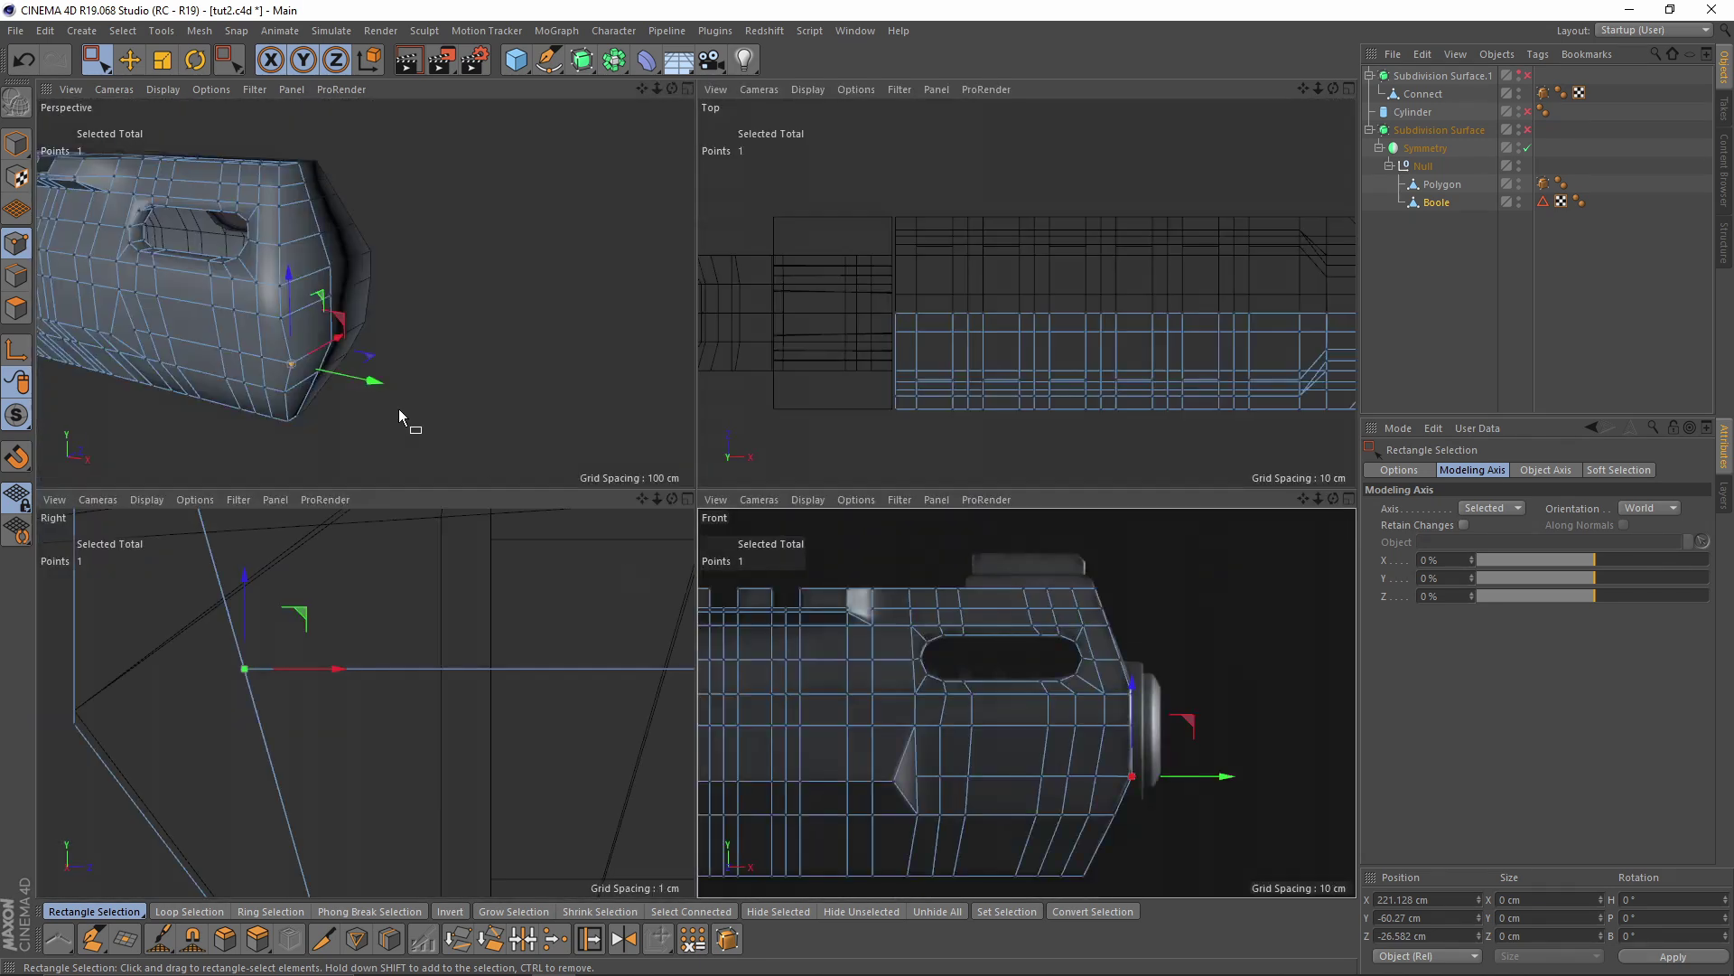
middle_click(401, 413)
left_click_drag(714, 511, 666, 505, "alt")
left_click(16, 308)
key("e")
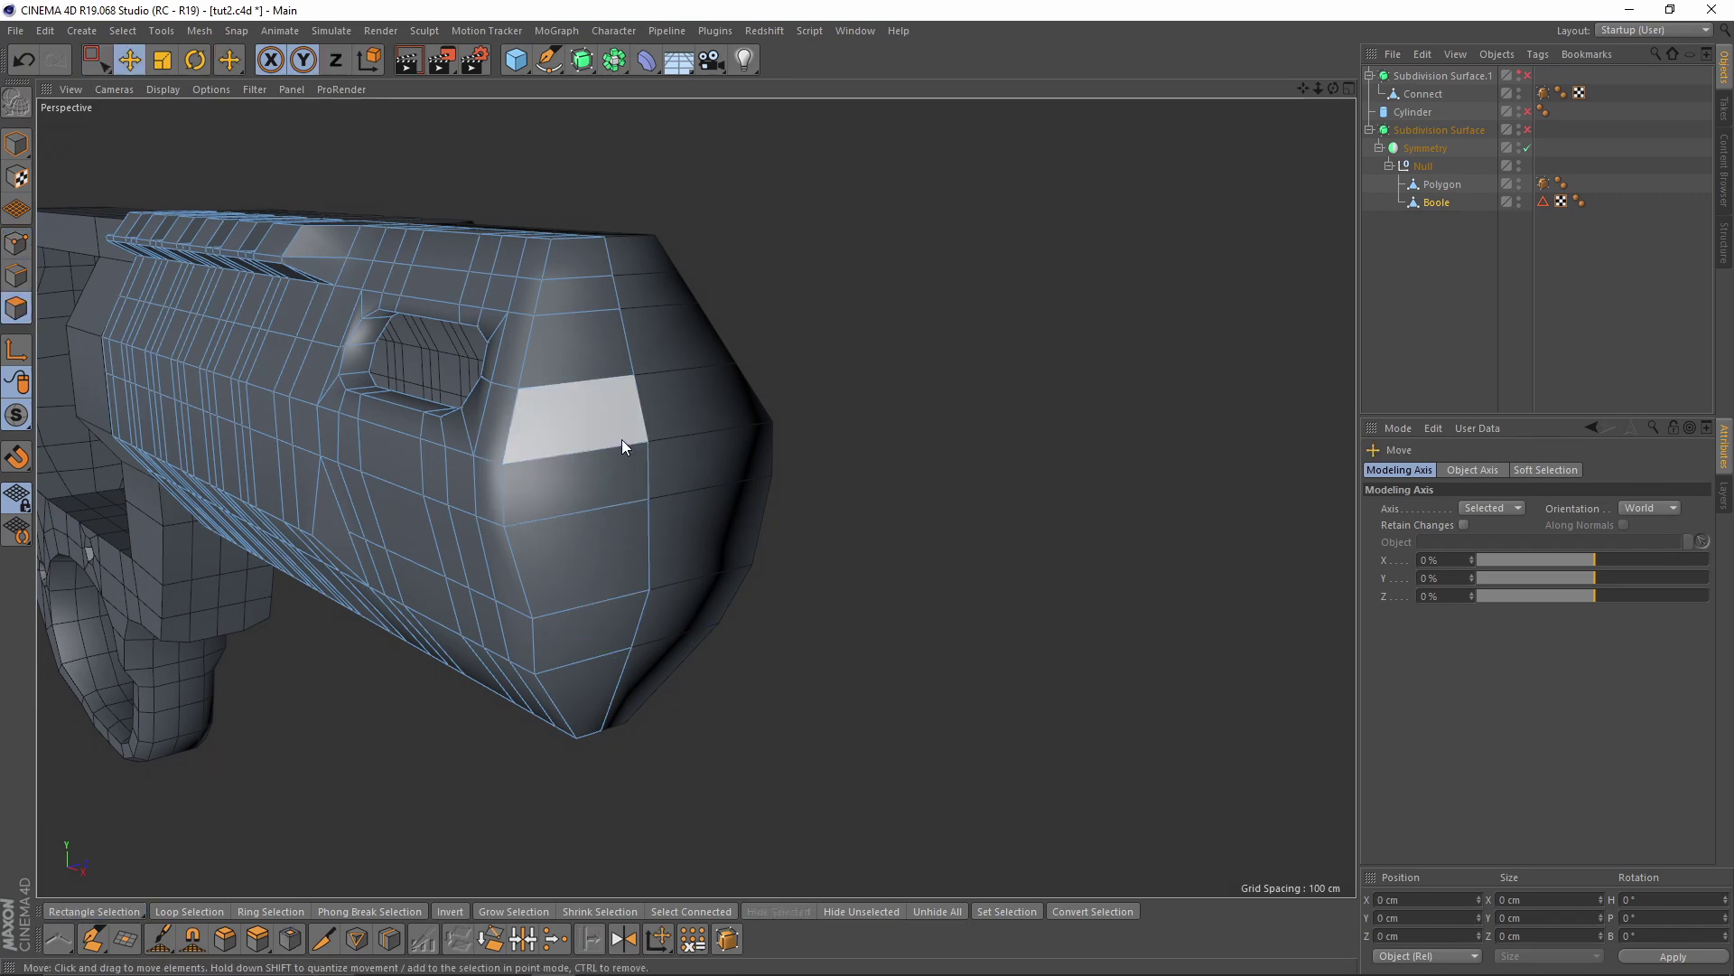
left_click(613, 426)
left_click(603, 495, "shift")
left_click(596, 560, "shift")
left_click(587, 627, "shift")
middle_click(1086, 767)
middle_click(1087, 722)
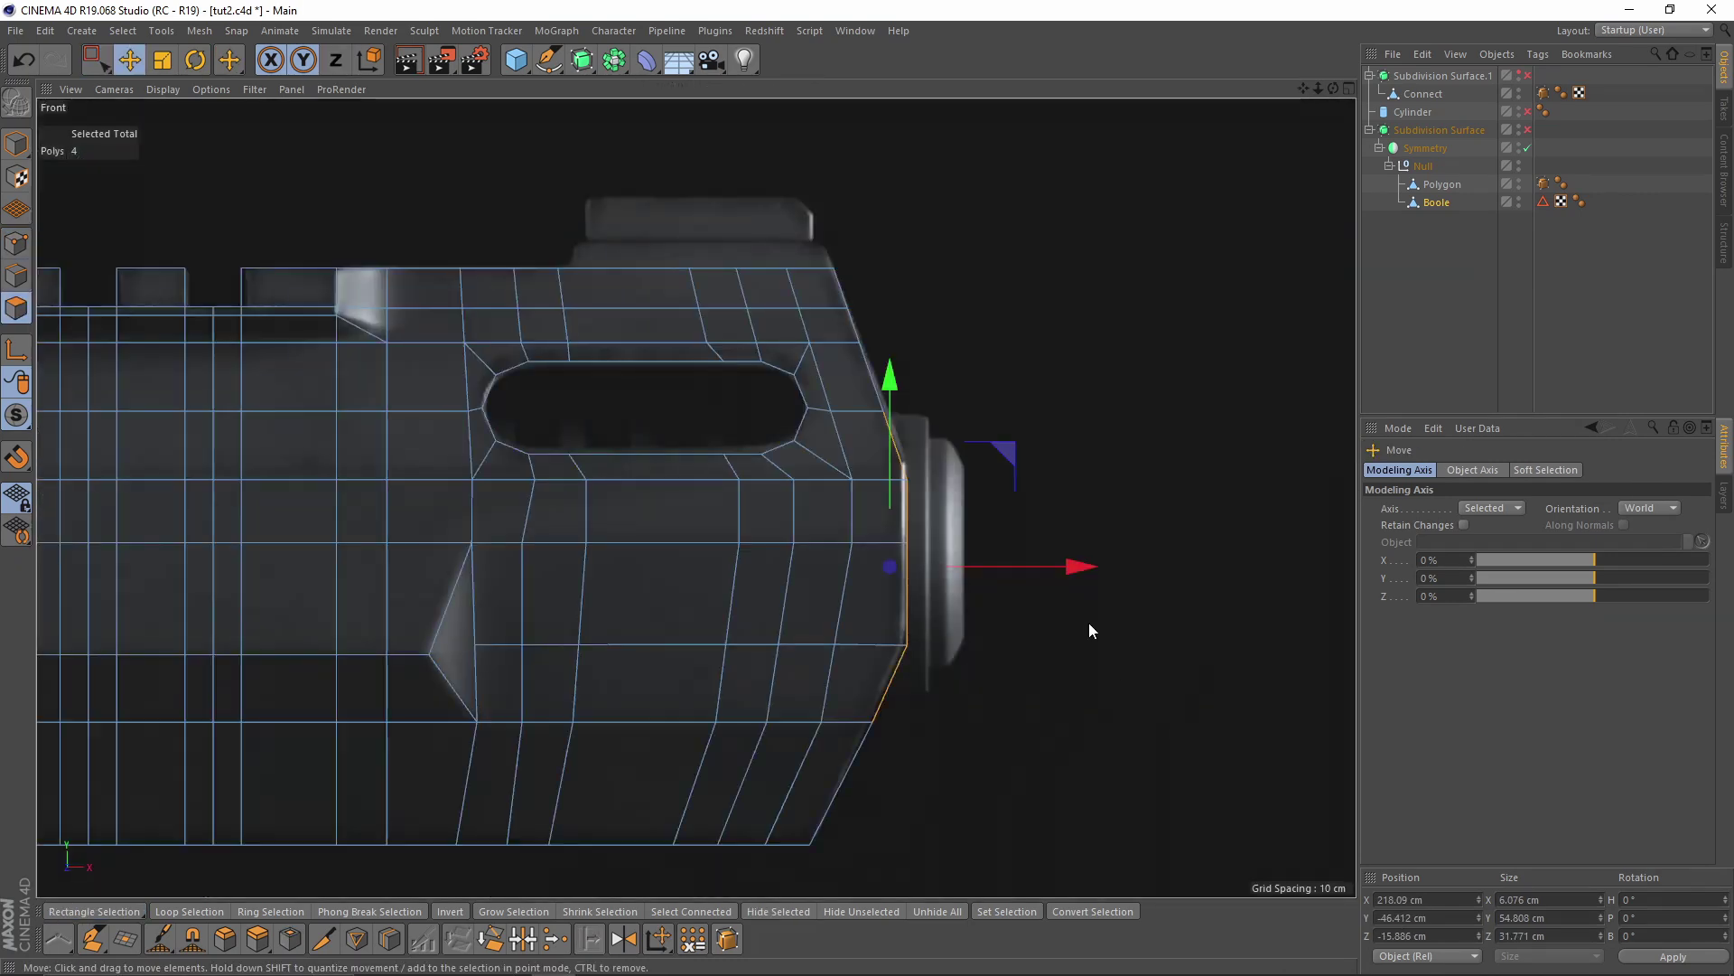
Add a cylinder, place it at the muzzle opening and orient it along +X
right_click_drag(1088, 622, 984, 614, "alt")
left_click_drag(533, 60, 858, 95)
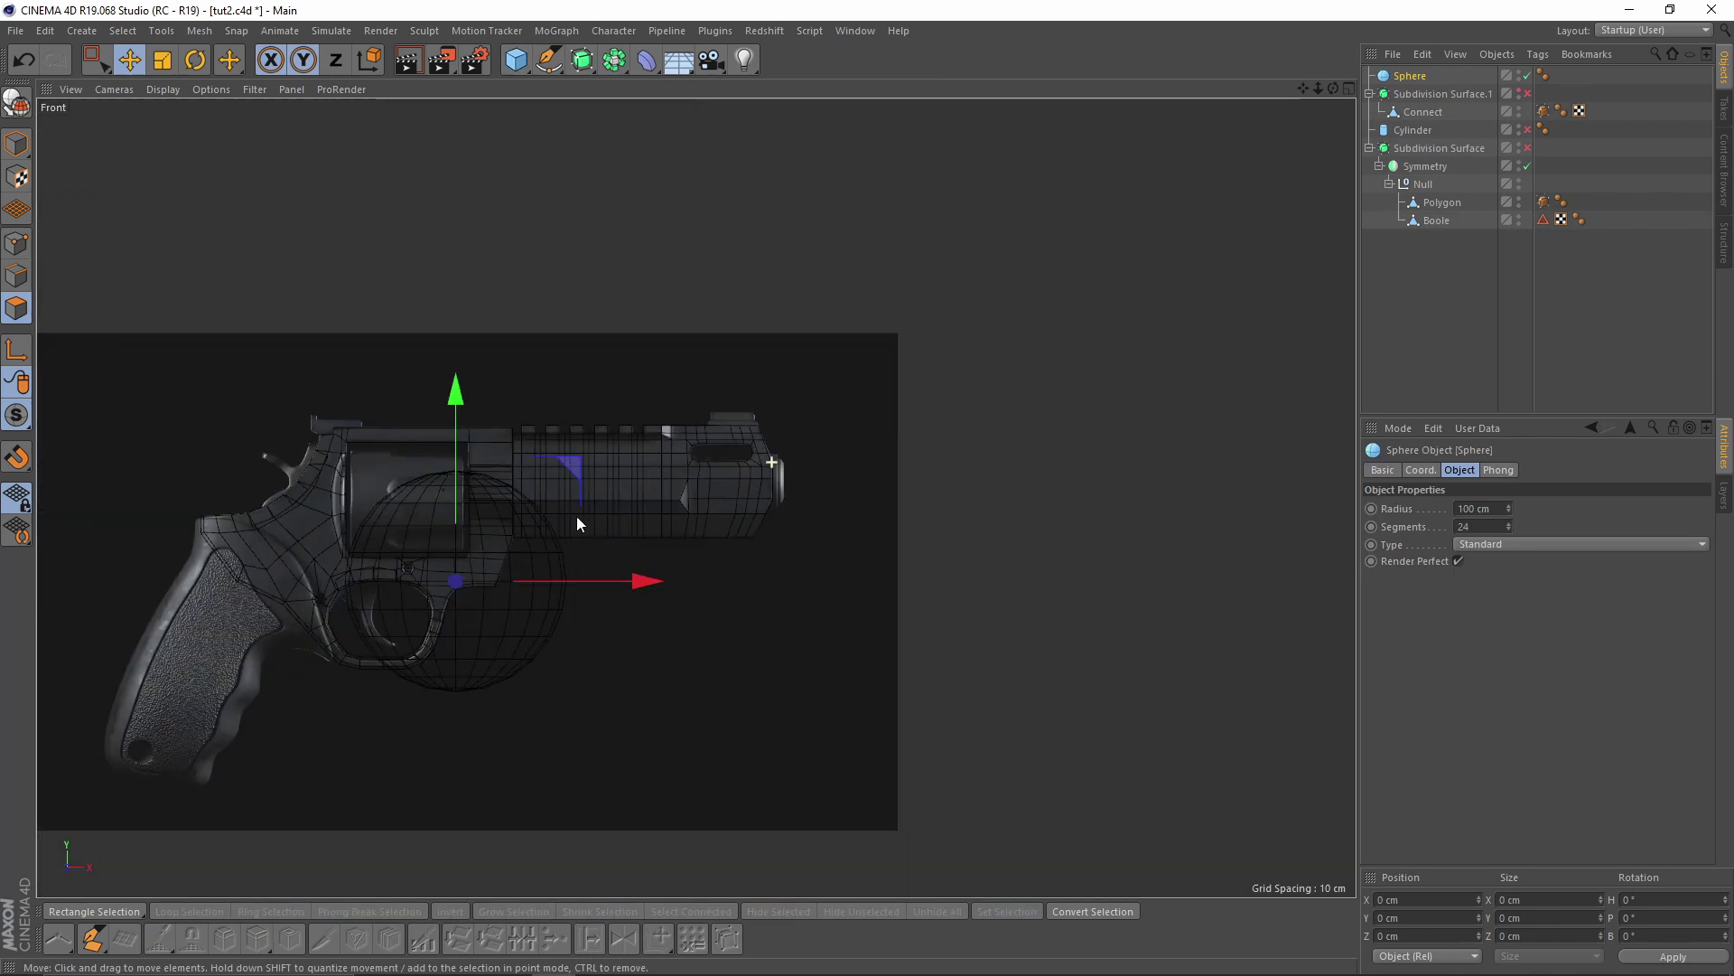
key("ctrl+z")
left_click_drag(533, 59, 866, 95)
left_click_drag(576, 467, 791, 370)
left_click(1521, 581)
left_click(1507, 598)
Set the cylinder's radius to 25 cm and move it about 6 cm forward along X
scroll(802, 477, "up", 6)
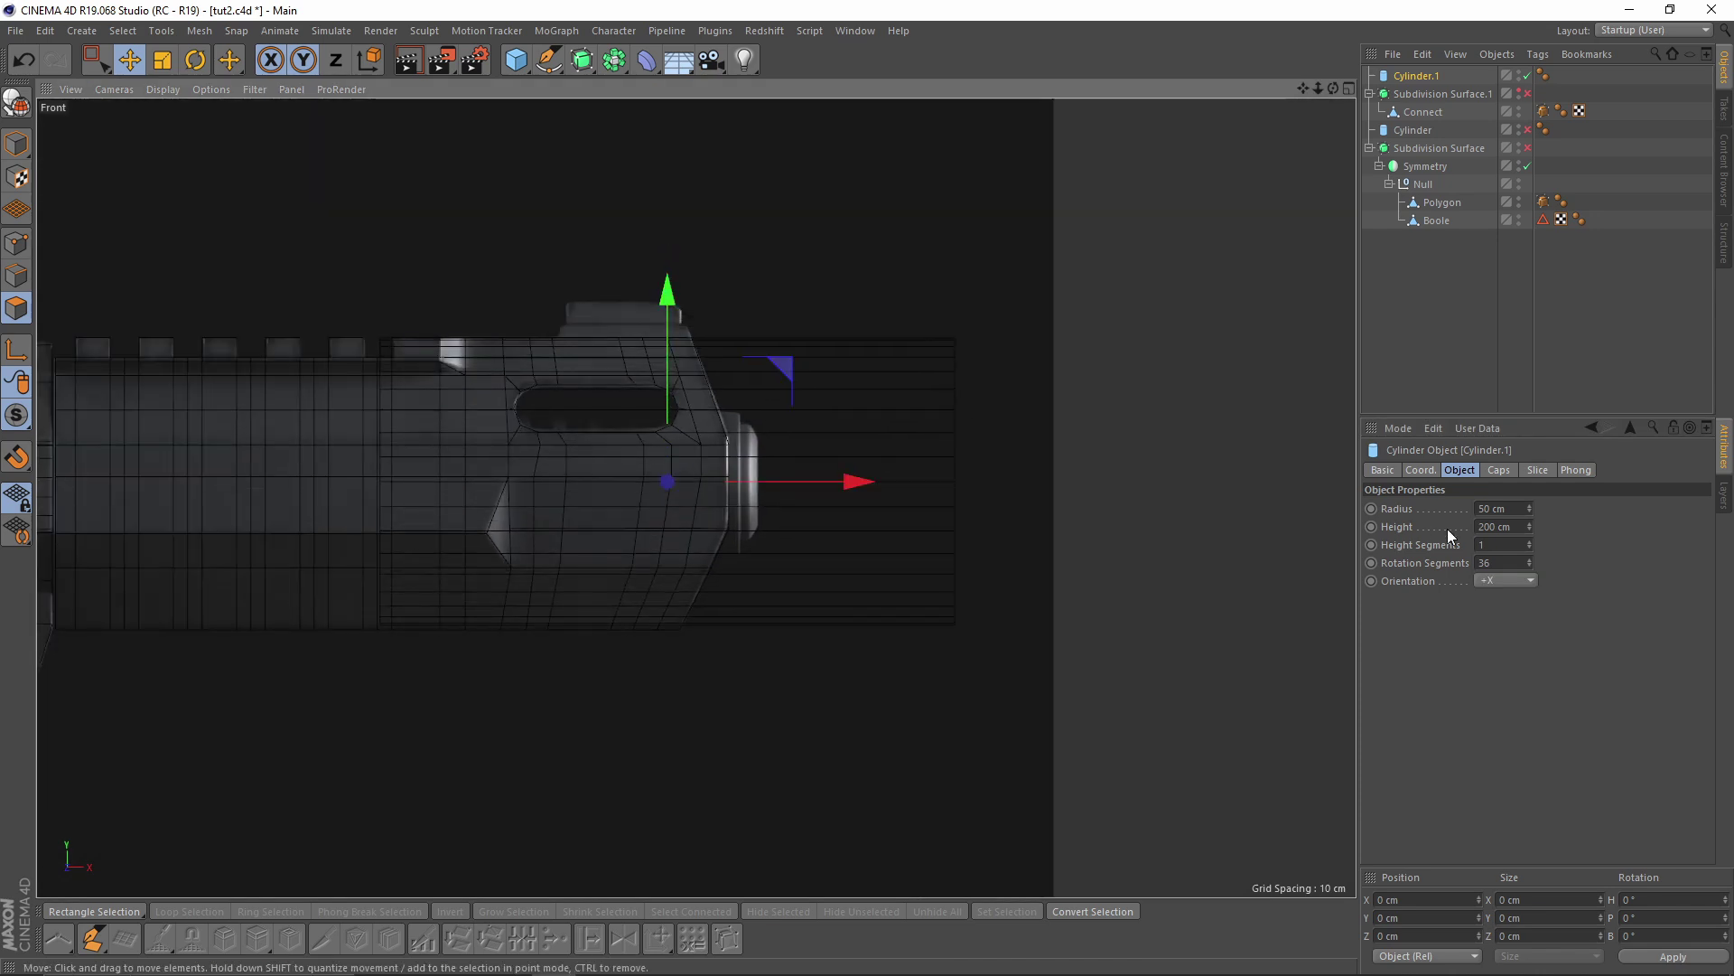
left_click_drag(1530, 508, 1529, 532)
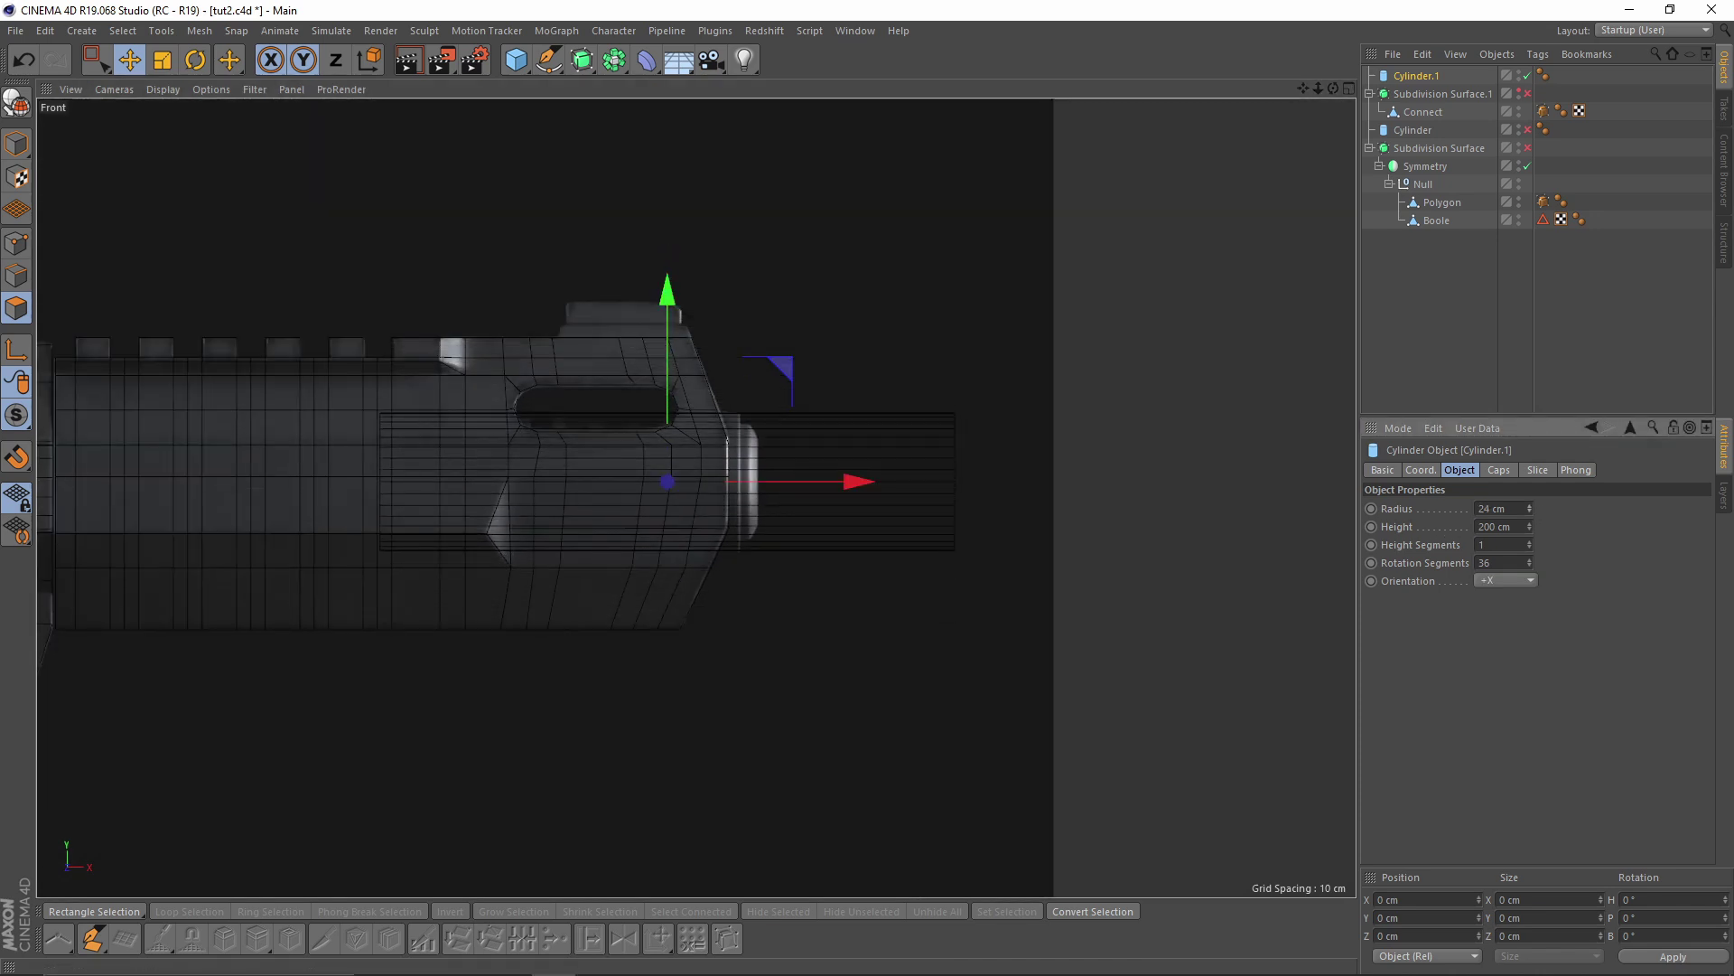
left_click(1531, 507)
scroll(674, 419, "up", 3)
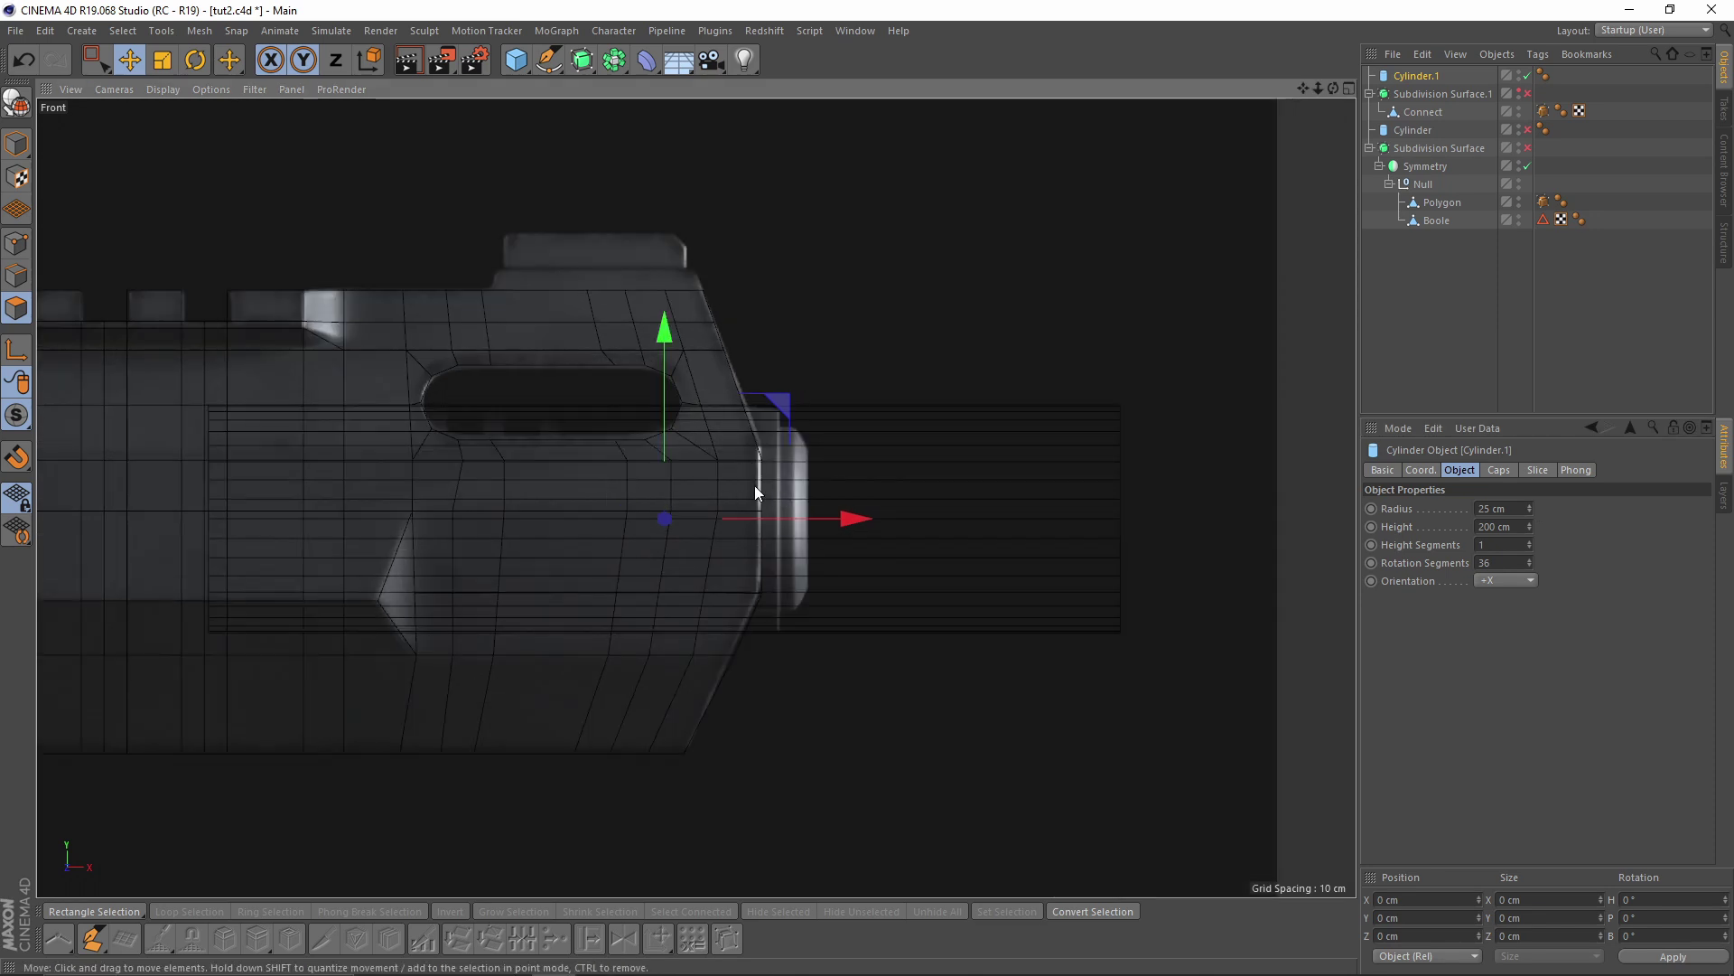
middle_click(755, 485)
middle_click(381, 363)
scroll(696, 441, "up", 3)
left_click_drag(692, 512, 701, 513)
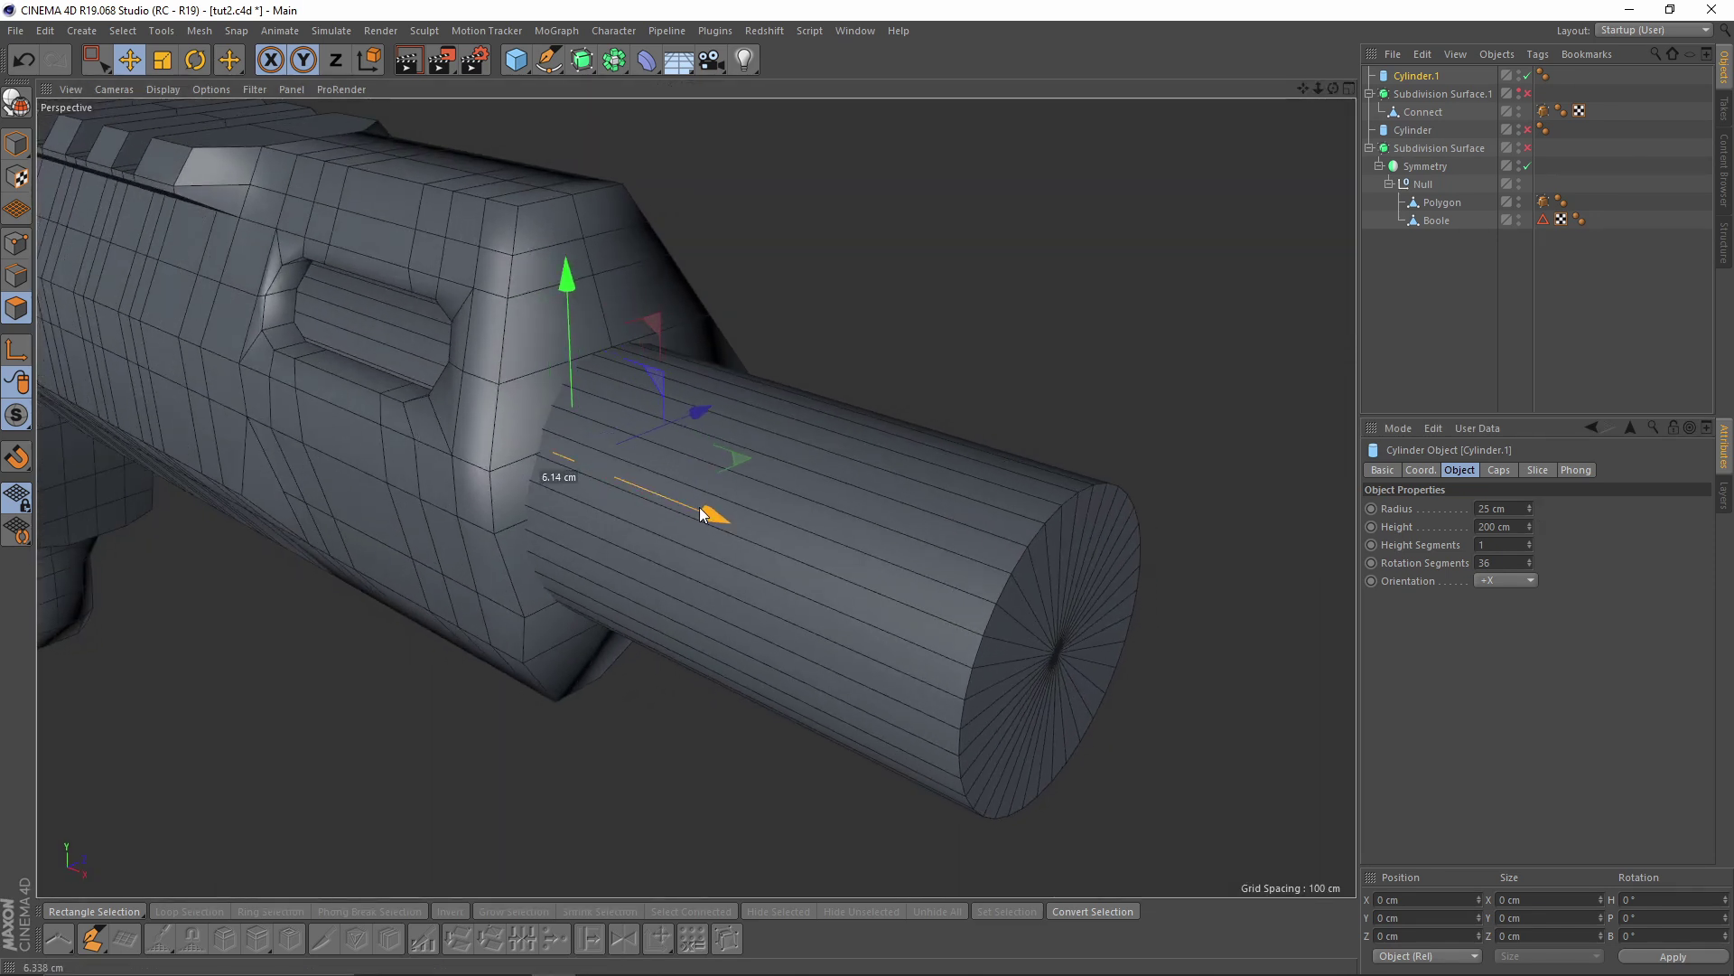
Slide the upper edge points of the Boole mesh's selected front faces upward, clear of the cylinder's outline
left_click(1439, 204)
left_click(1437, 224)
left_click_drag(677, 444, 615, 219, "alt")
left_click(15, 242)
key("m")
key("o")
left_click(16, 308, "ctrl")
key("e")
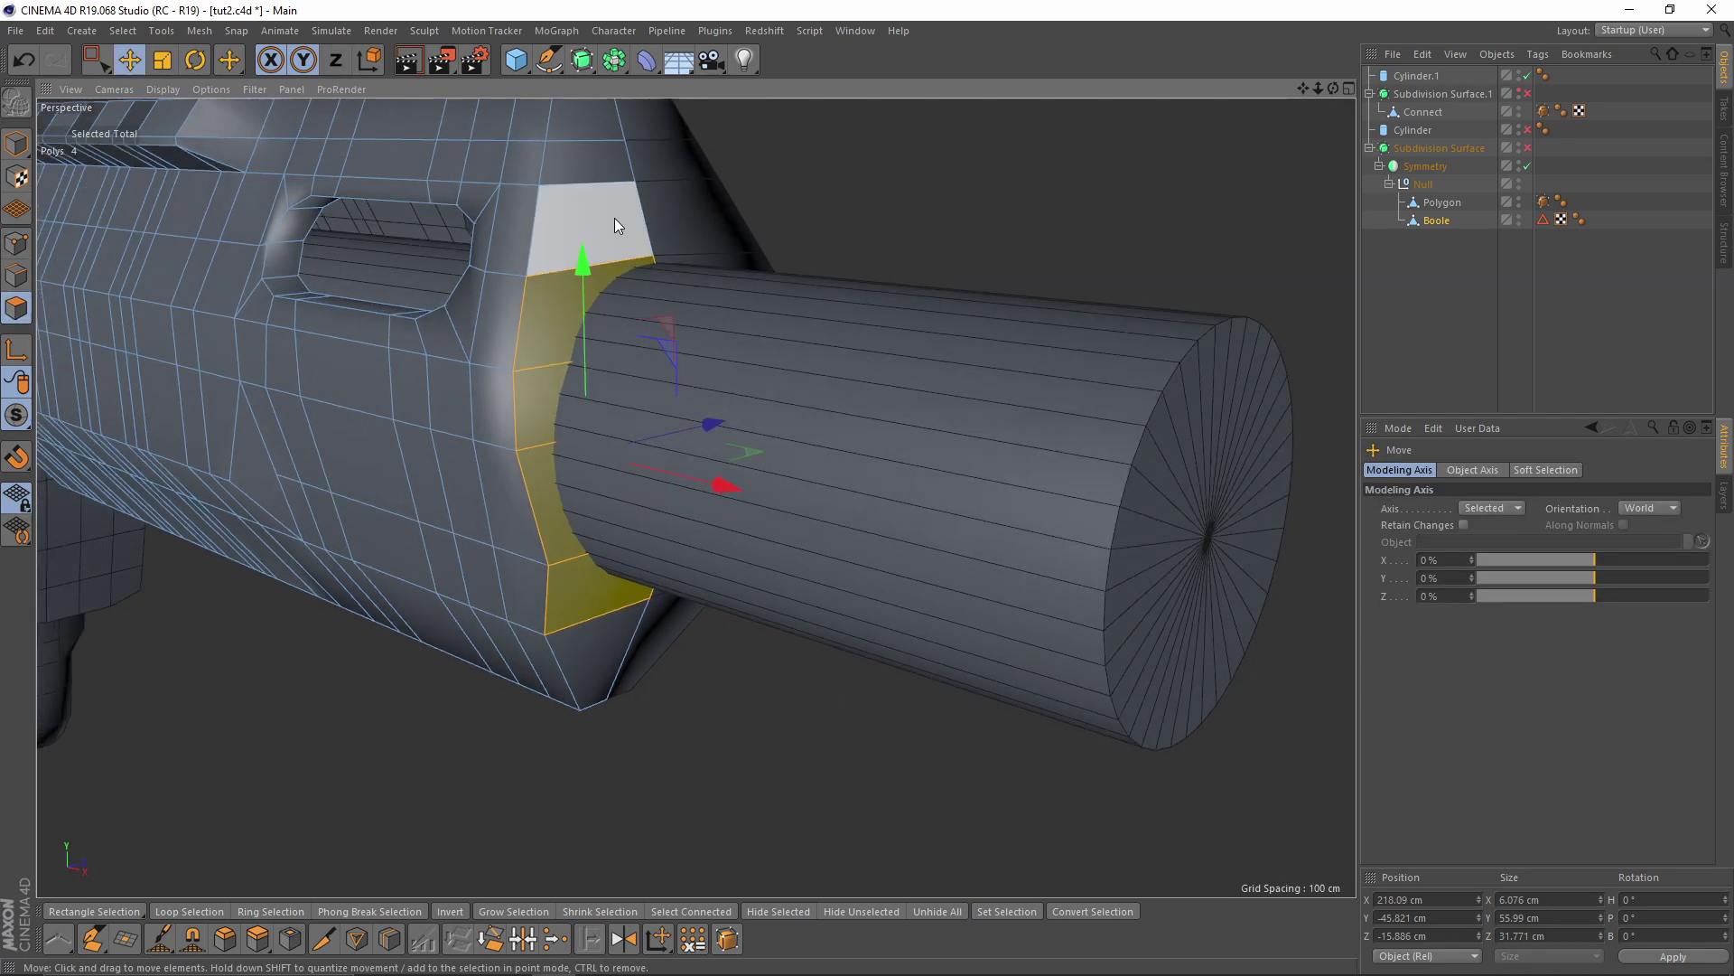
left_click_drag(680, 283, 806, 344, "alt")
Convert the four front polygons to a point selection, hide the cylinder and deselect the three inner centre-line points
left_click(1412, 76)
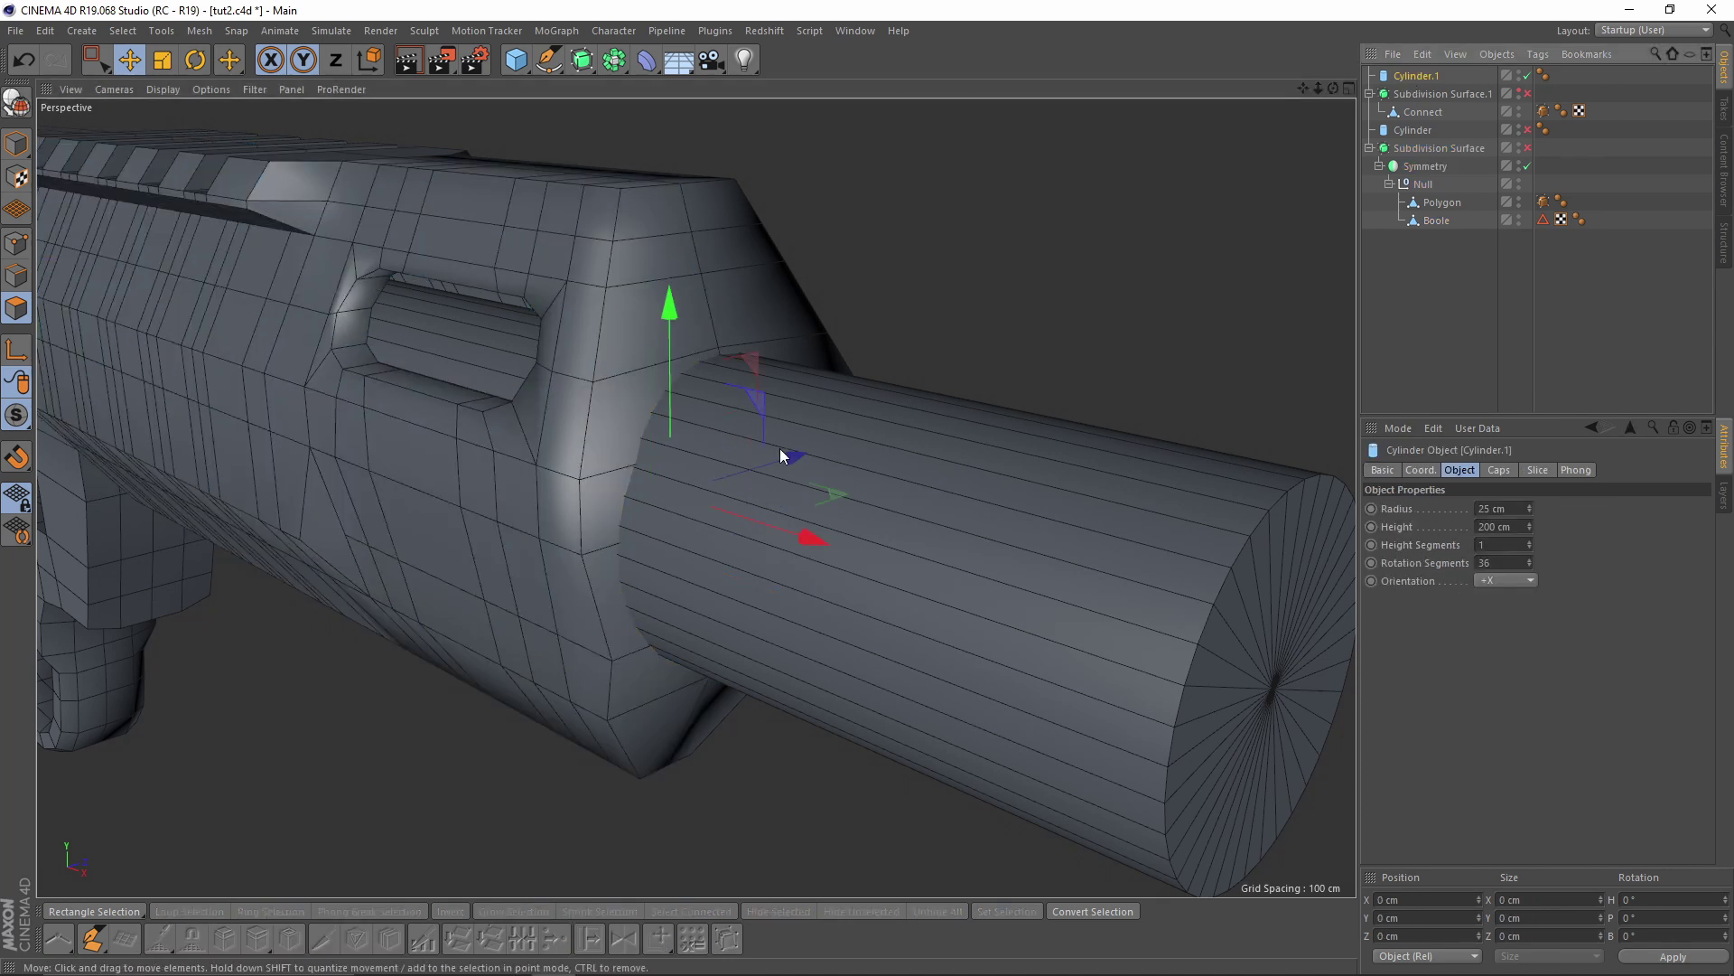
left_click(1464, 222)
scroll(733, 325, "up", 3)
left_click_drag(716, 347, 752, 358, "alt")
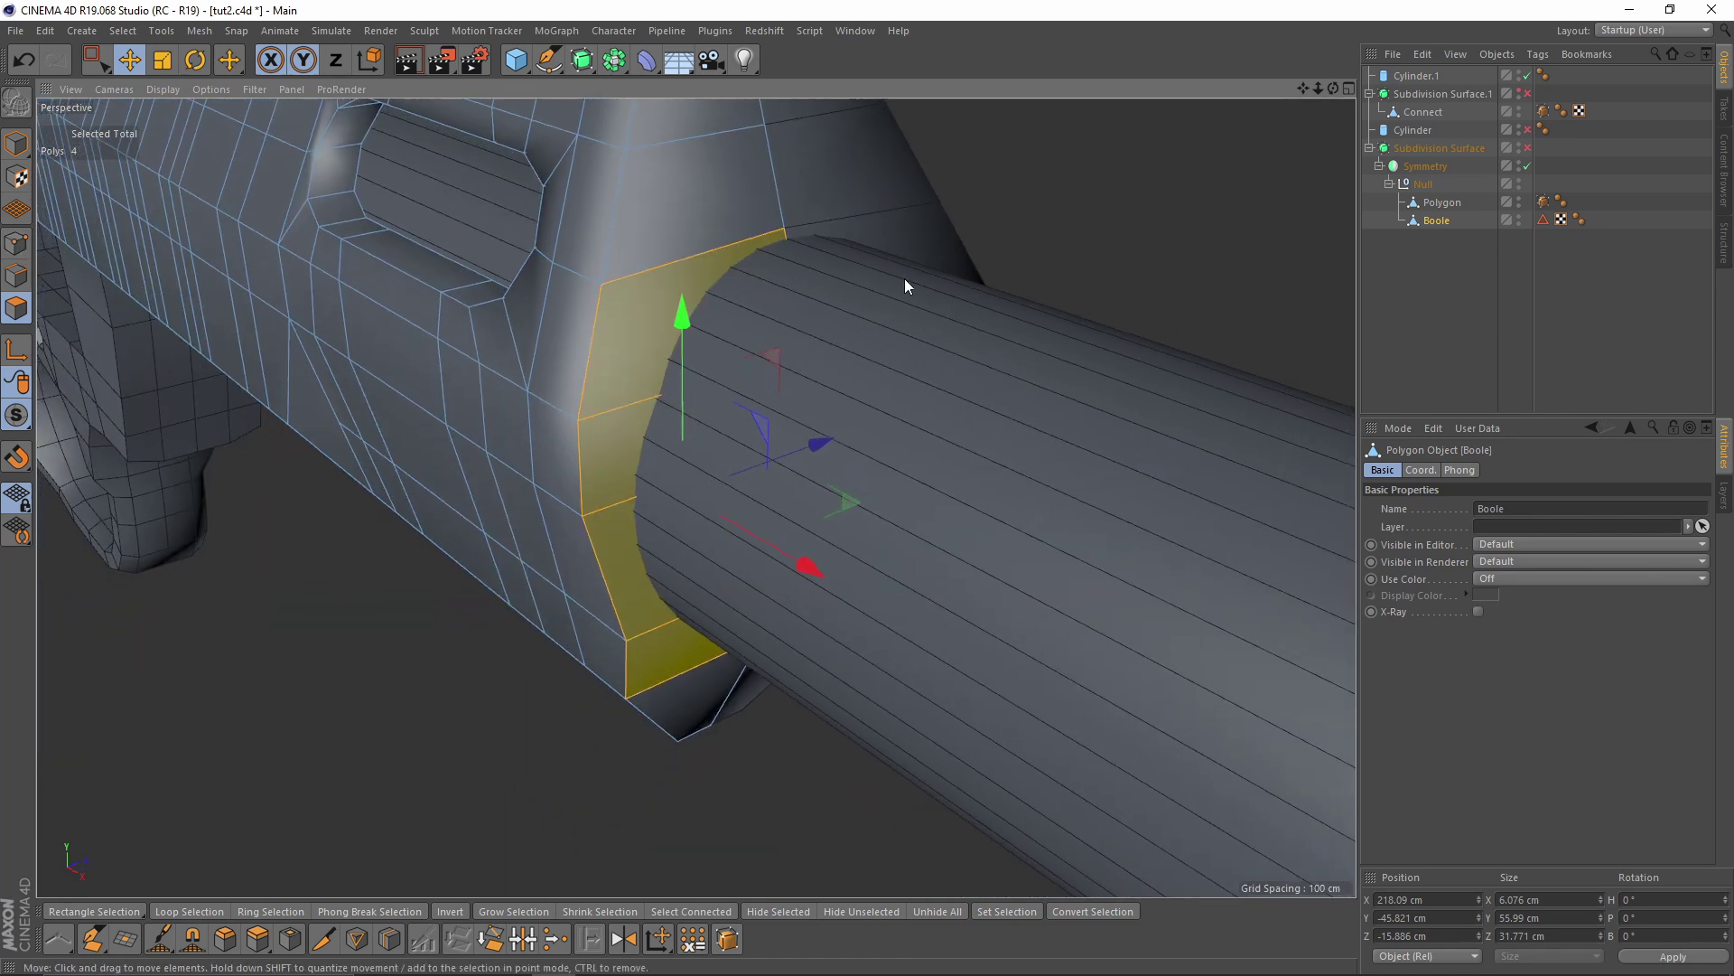
left_click_drag(797, 627, 782, 466, "alt")
left_click(16, 242, "ctrl")
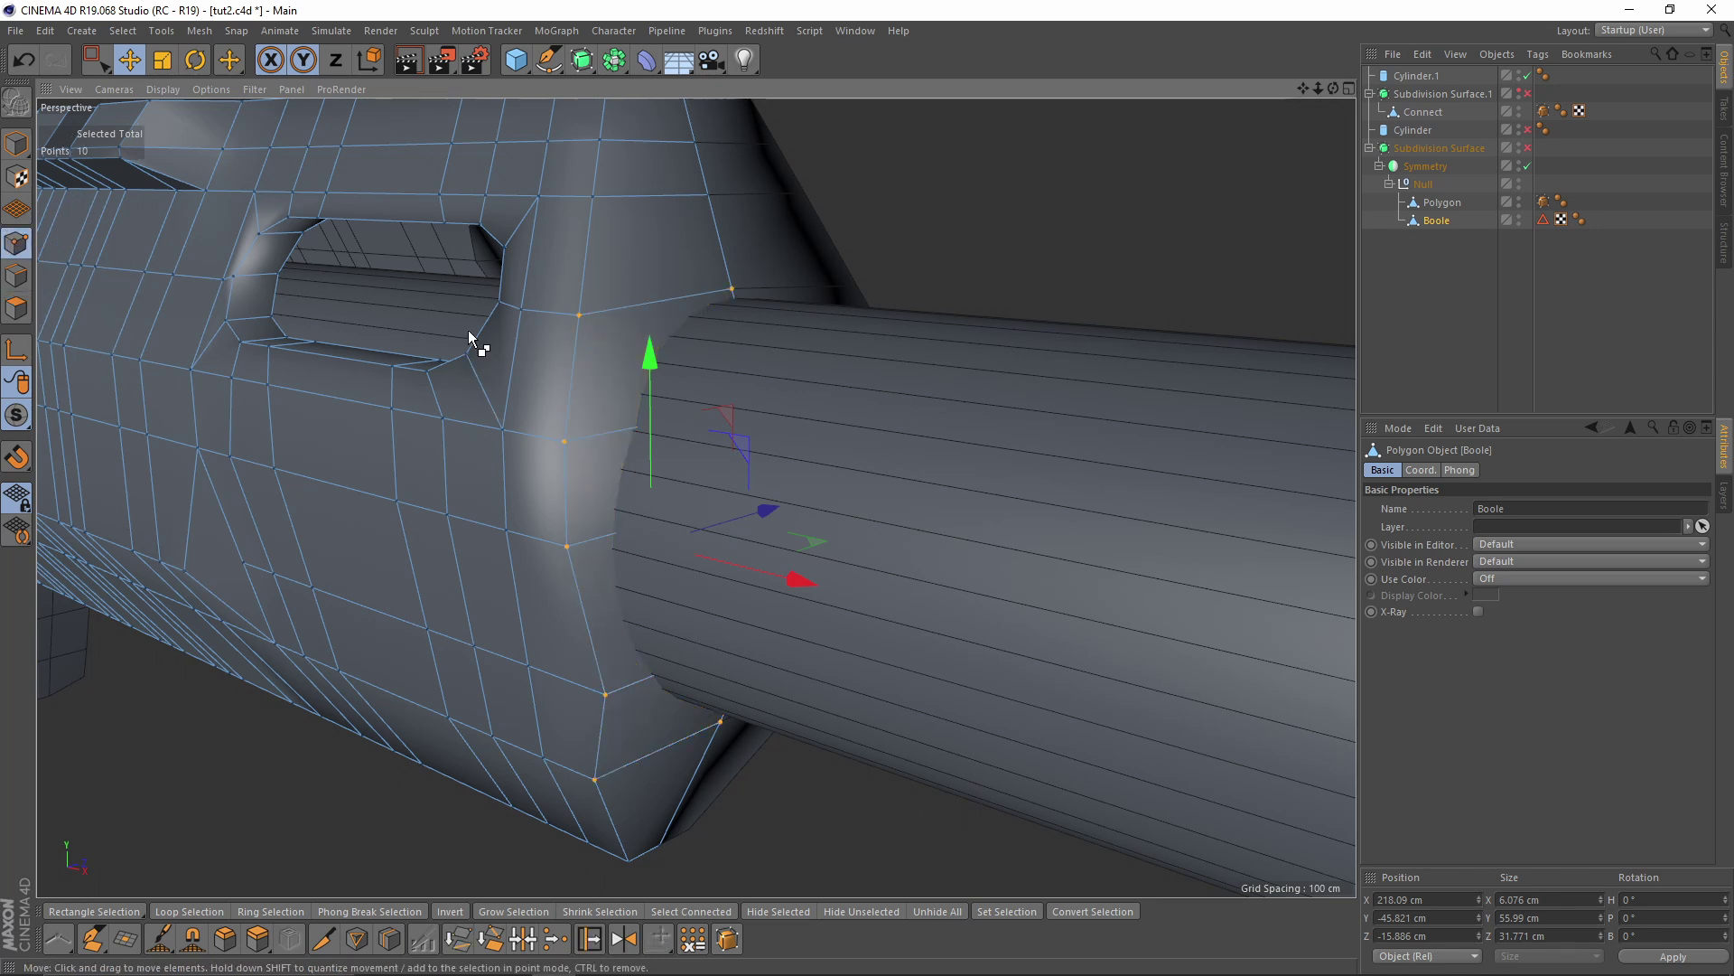
left_click(1527, 75)
key("0")
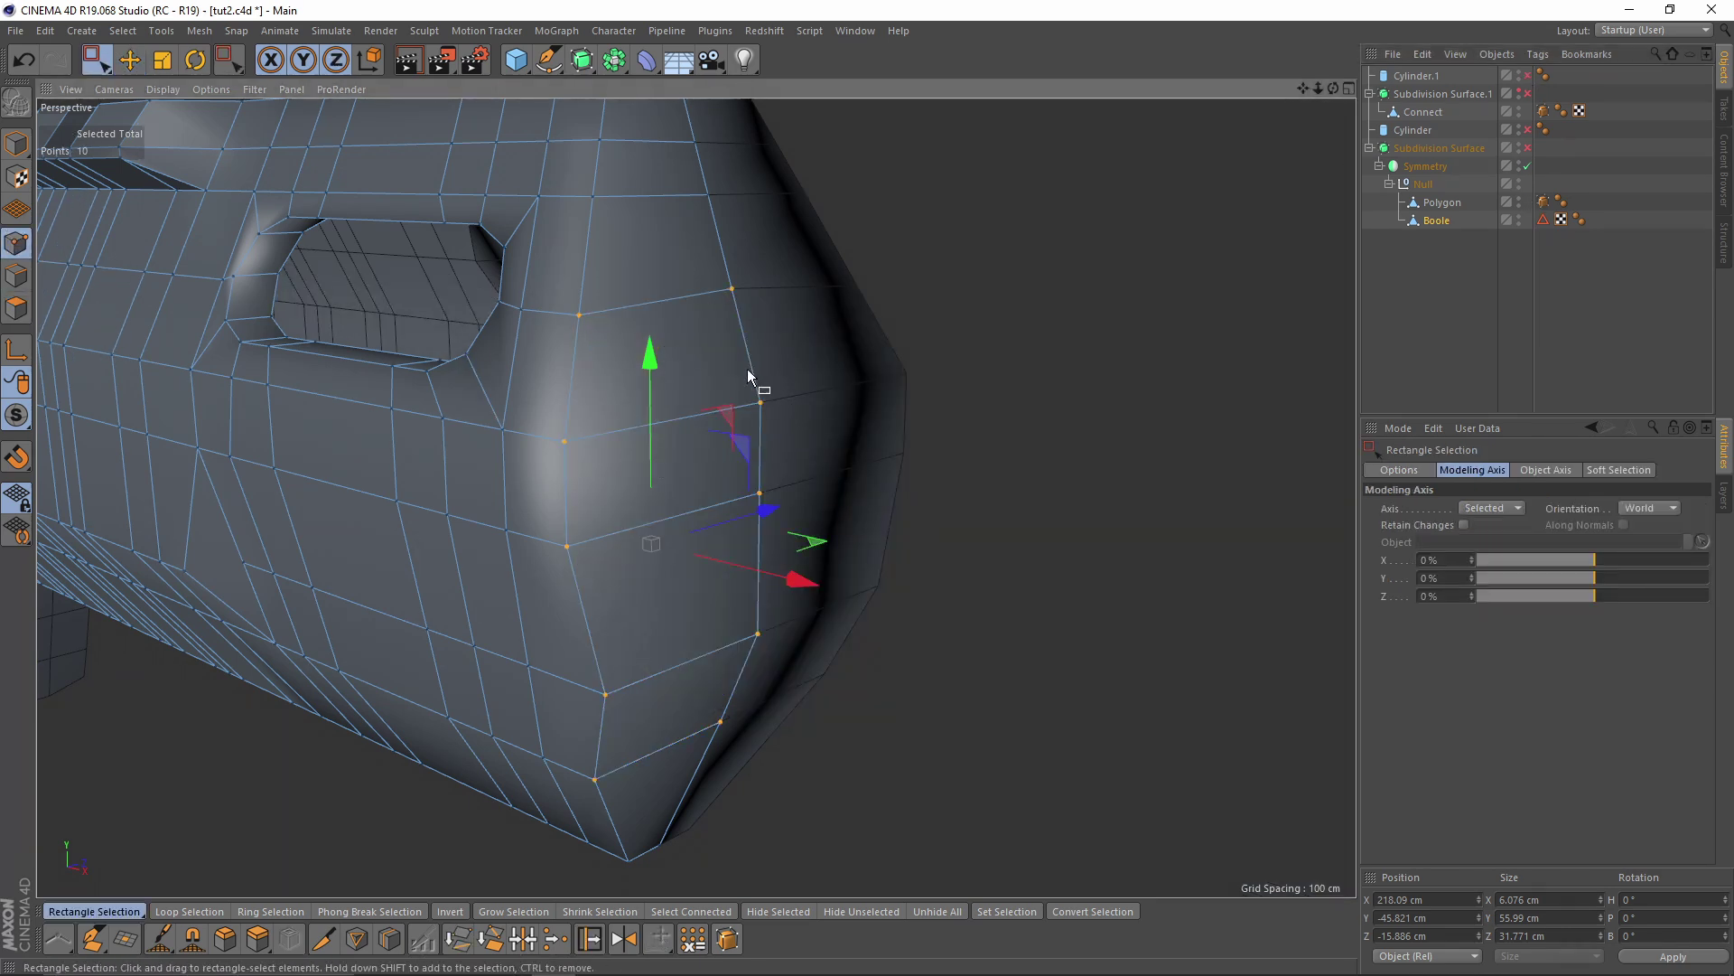
left_click_drag(762, 647, 747, 529, "alt")
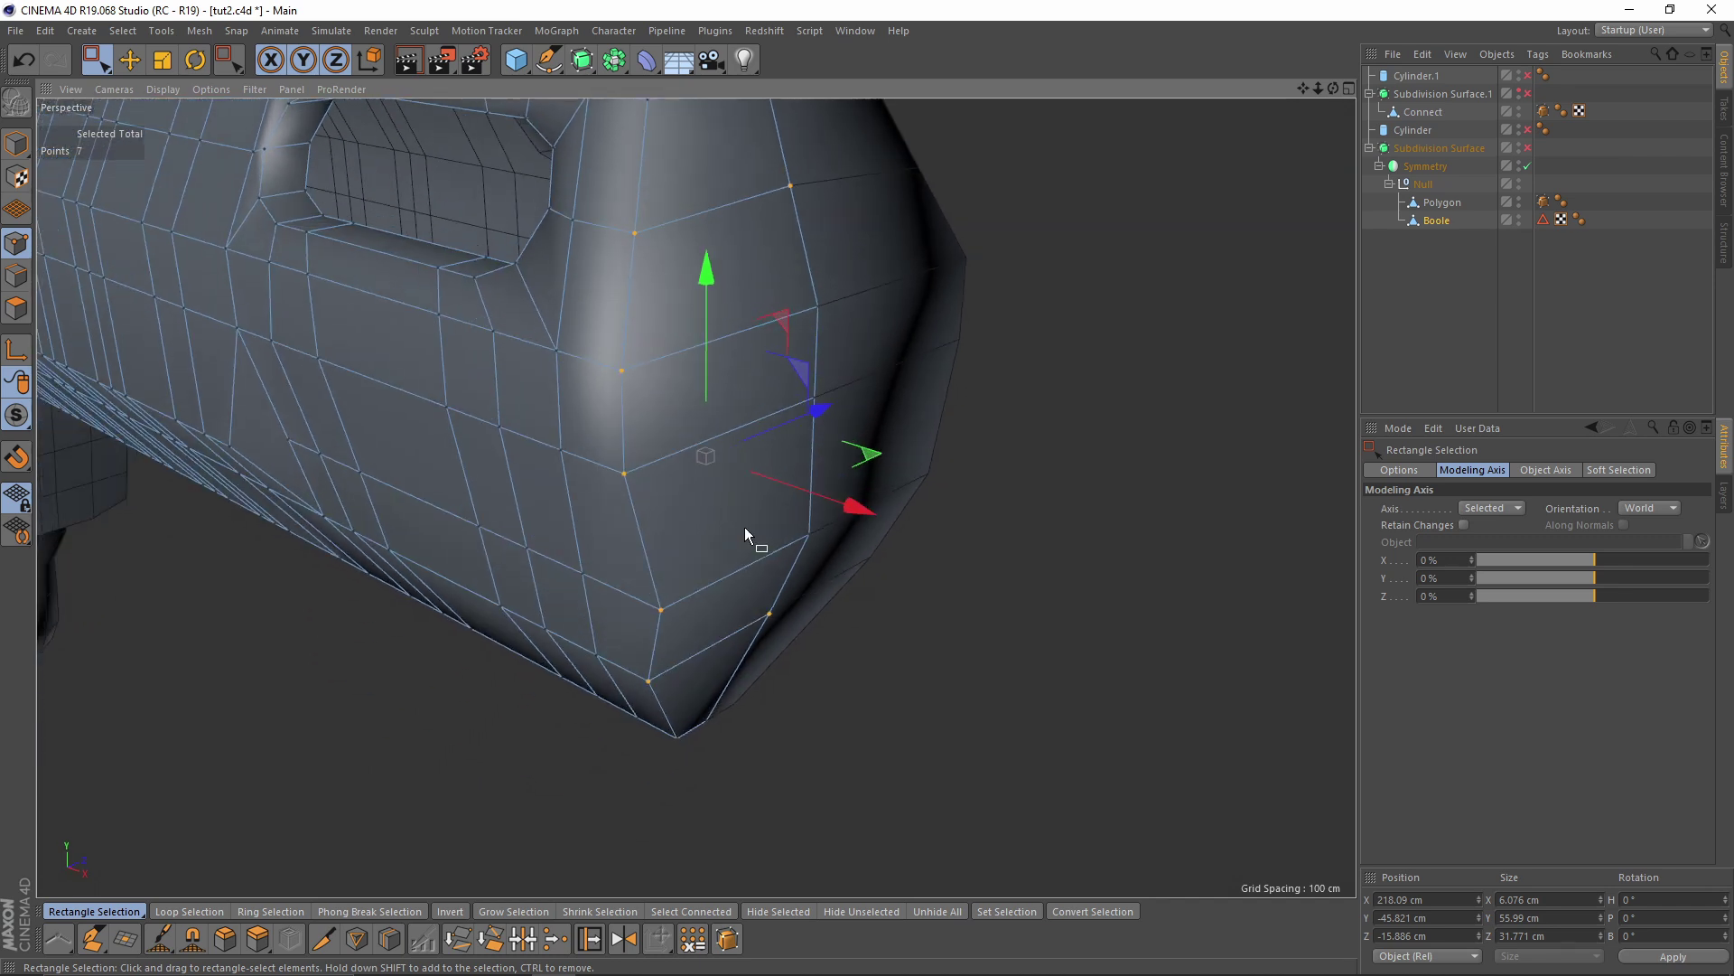
left_click_drag(80, 155, 664, 287, "alt")
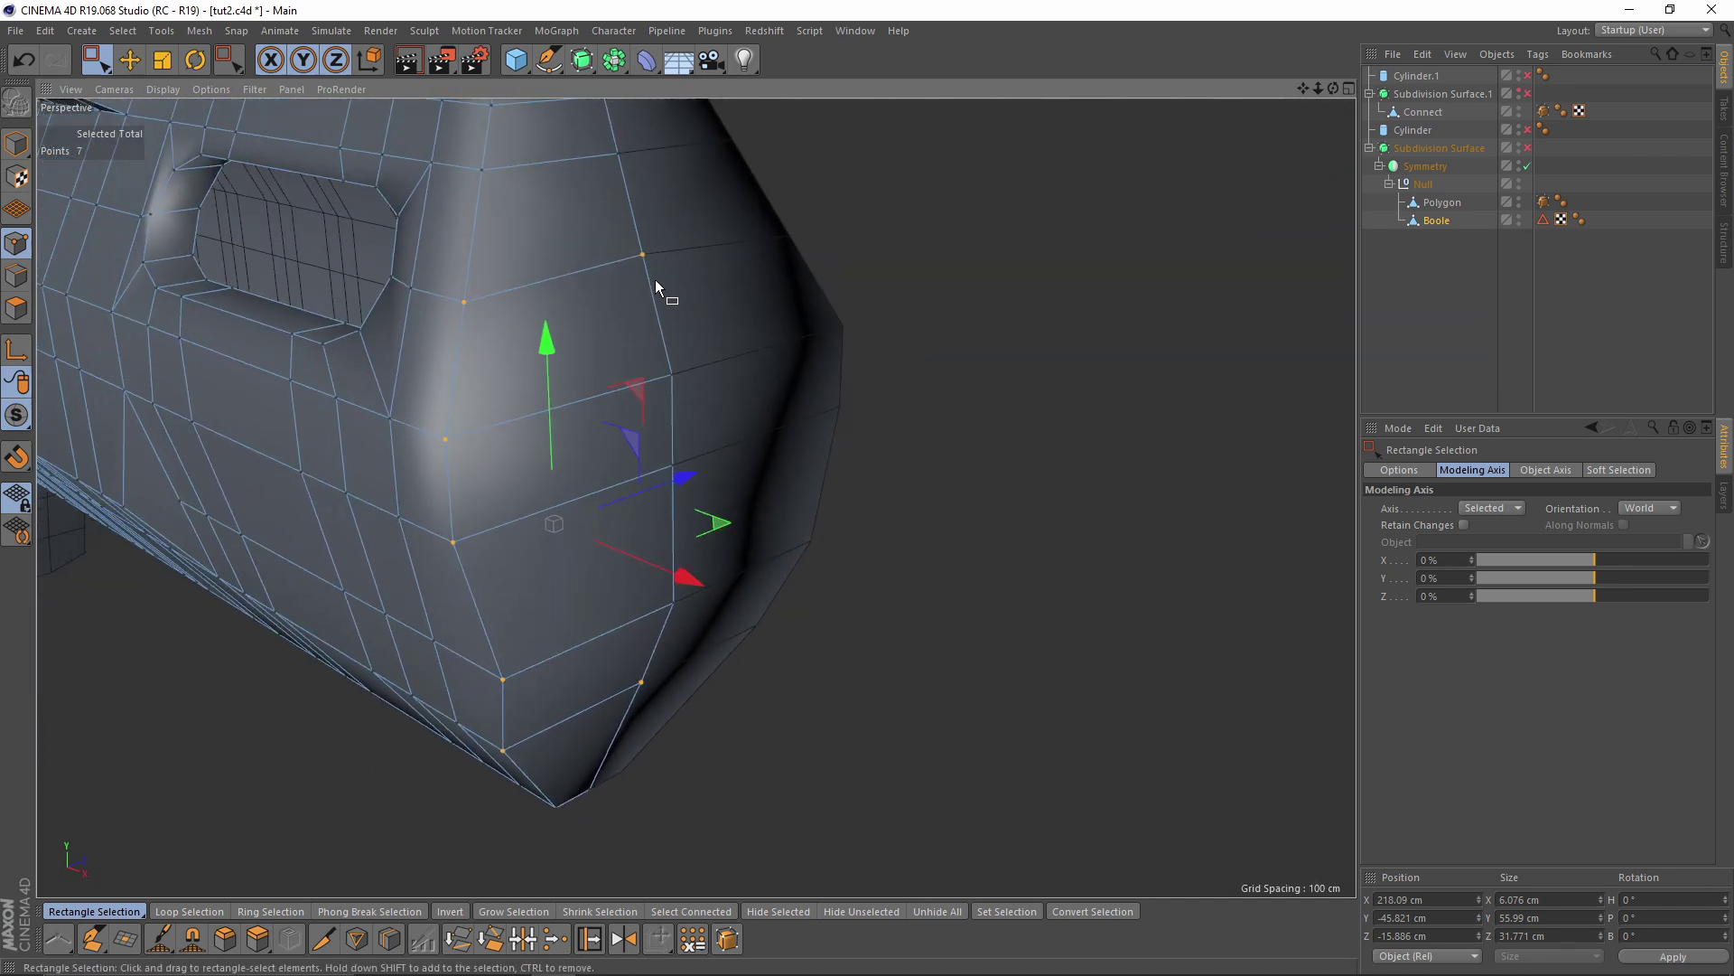
left_click_drag(700, 302, 631, 324, "alt")
mouse_move(722, 342)
left_mouse_down("alt")
mouse_move(719, 312)
mouse_move(720, 358)
left_mouse_up("alt")
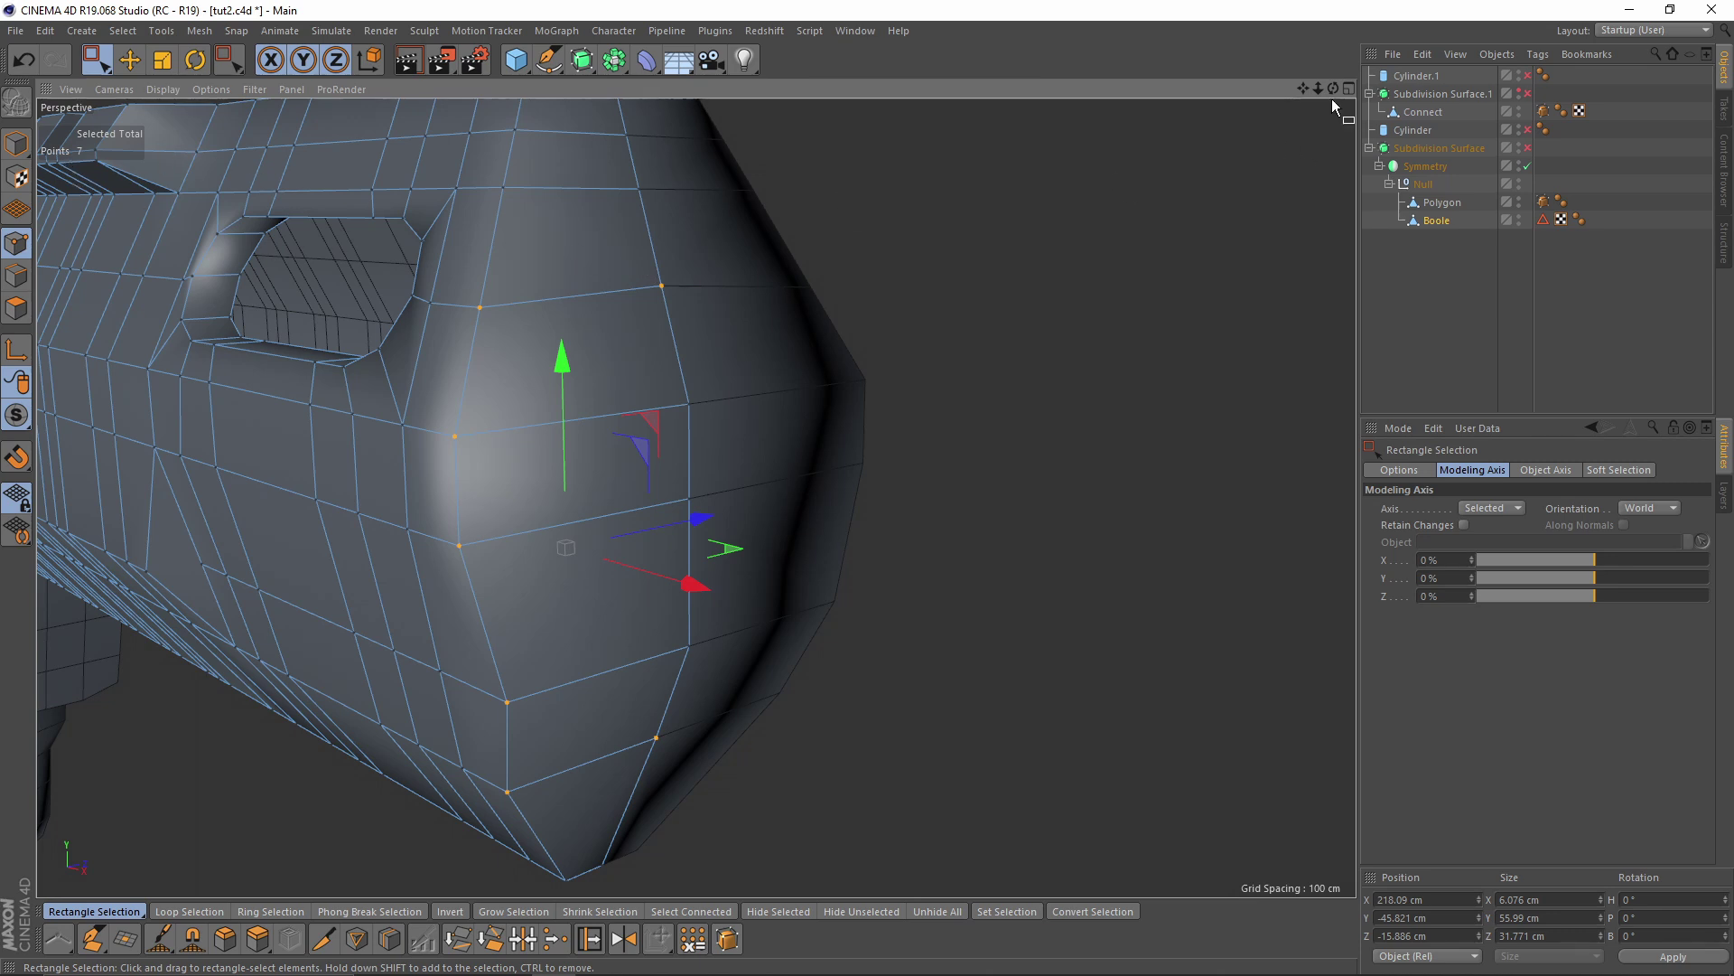
Set the muzzle cylinder's rotation segments to 12 and make it visible again
left_click(1413, 77)
left_click_drag(1499, 562, 1442, 549)
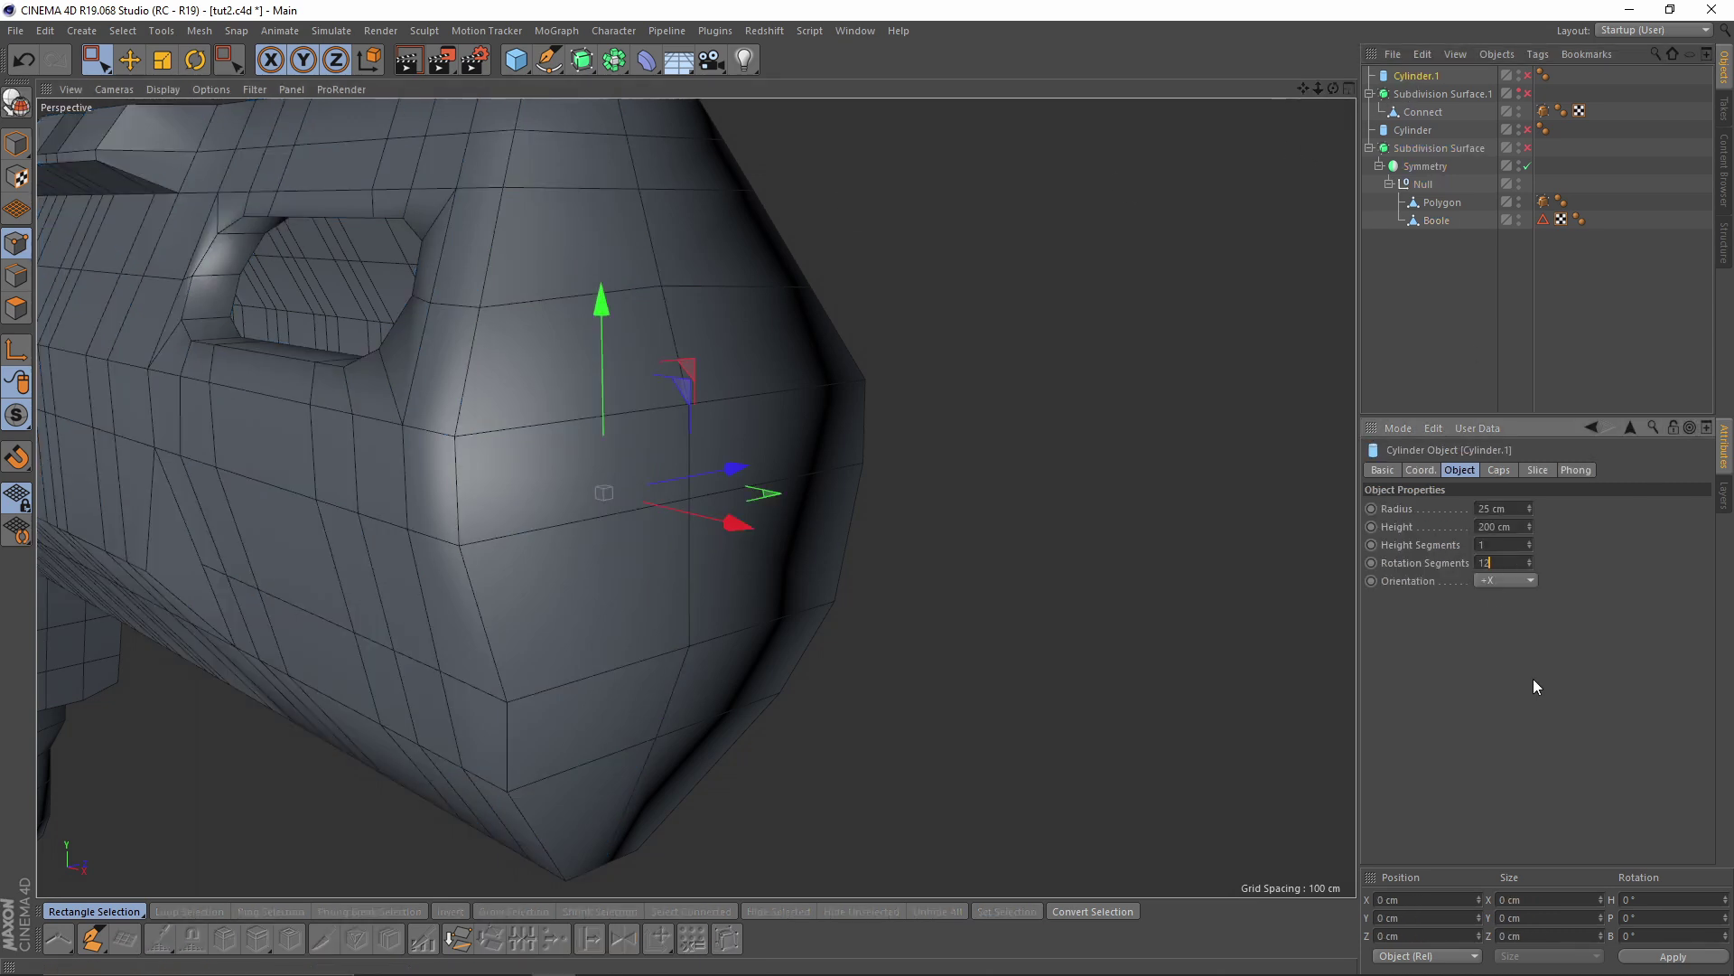
left_click(1527, 76)
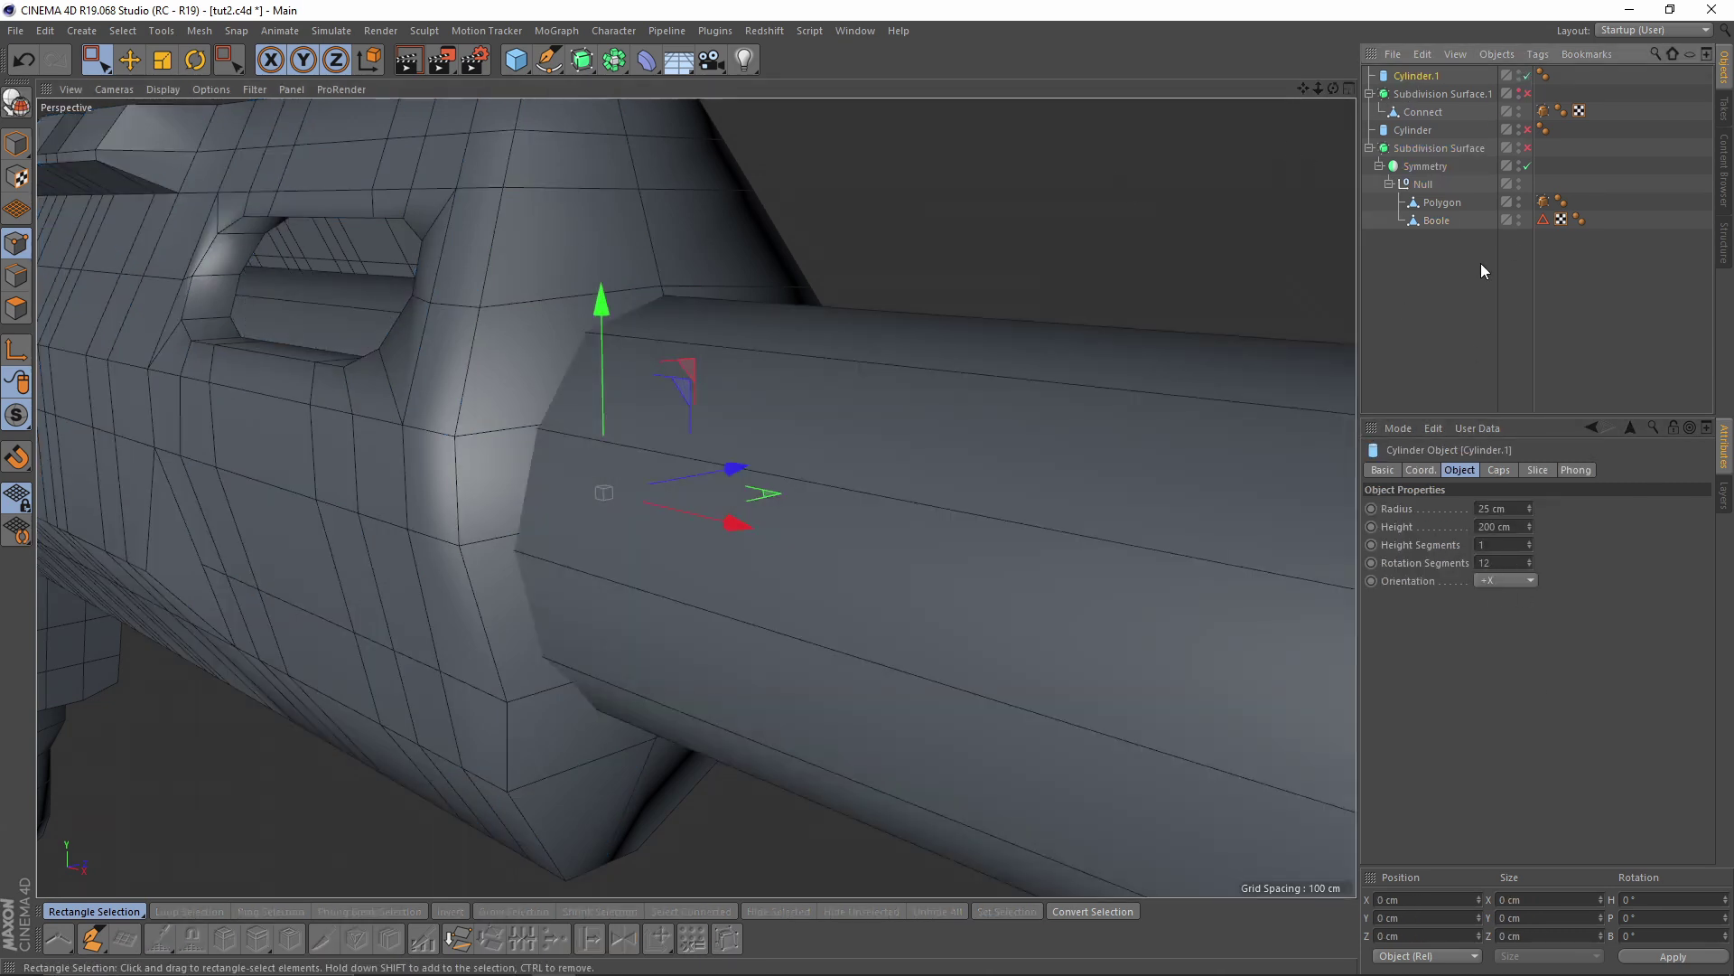
Inset the four selected front-face polygons of the Boole mesh by 0.69 cm with Extrude Inner
left_click(1437, 220)
left_click(18, 305)
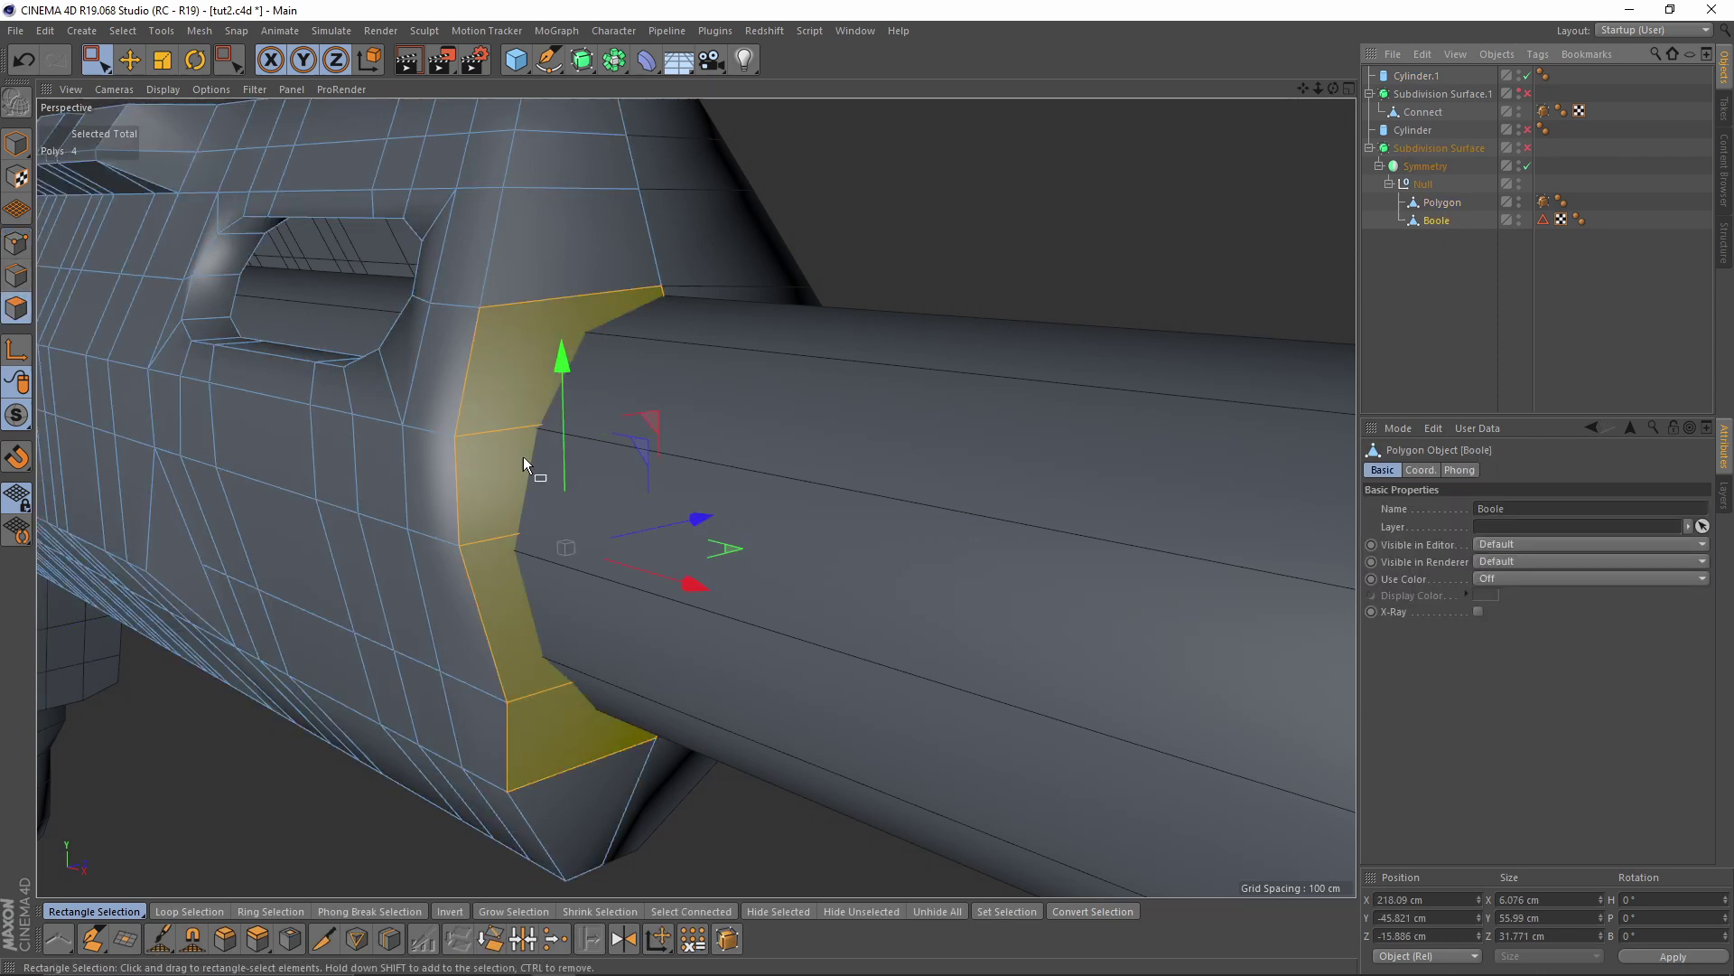
left_click_drag(957, 441, 959, 462, "alt")
key("i")
left_click_drag(1046, 524, 1028, 524)
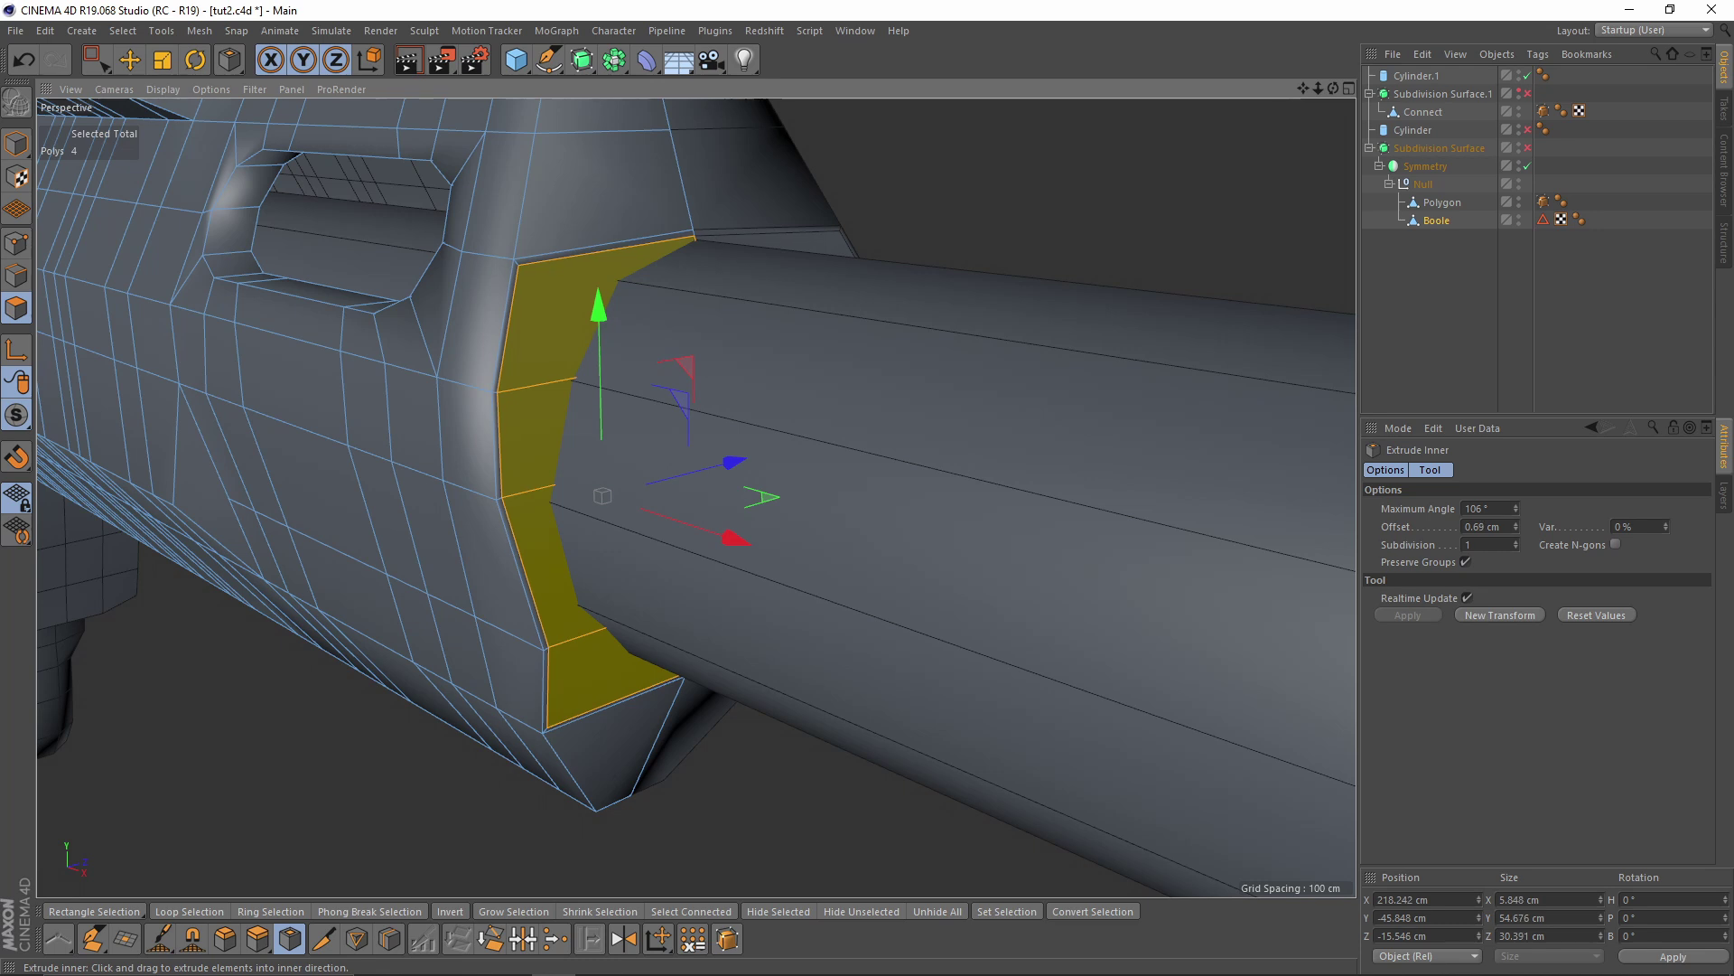
Adjust the inset's top centre point slightly along its edge with the Slide tool
left_click(9, 246)
scroll(700, 225, "up", 7)
left_click_drag(701, 224, 739, 282, "alt")
right_click(755, 285)
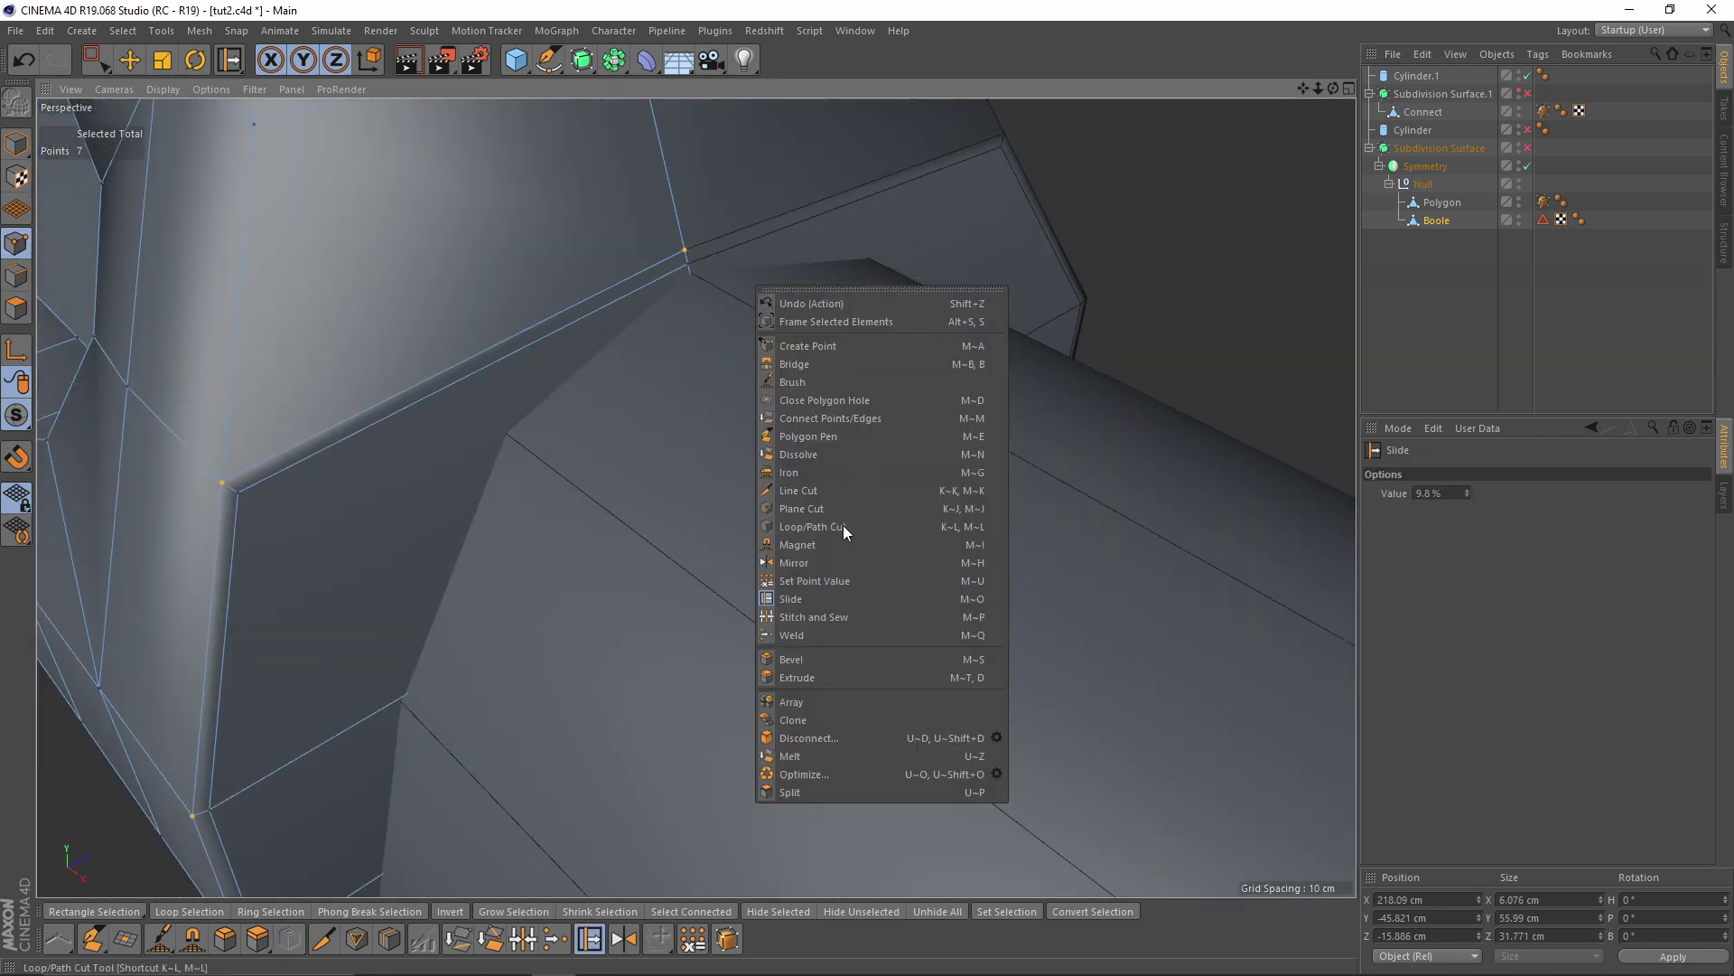
left_click(799, 604)
right_click(767, 388)
left_click(757, 298)
right_click(782, 426)
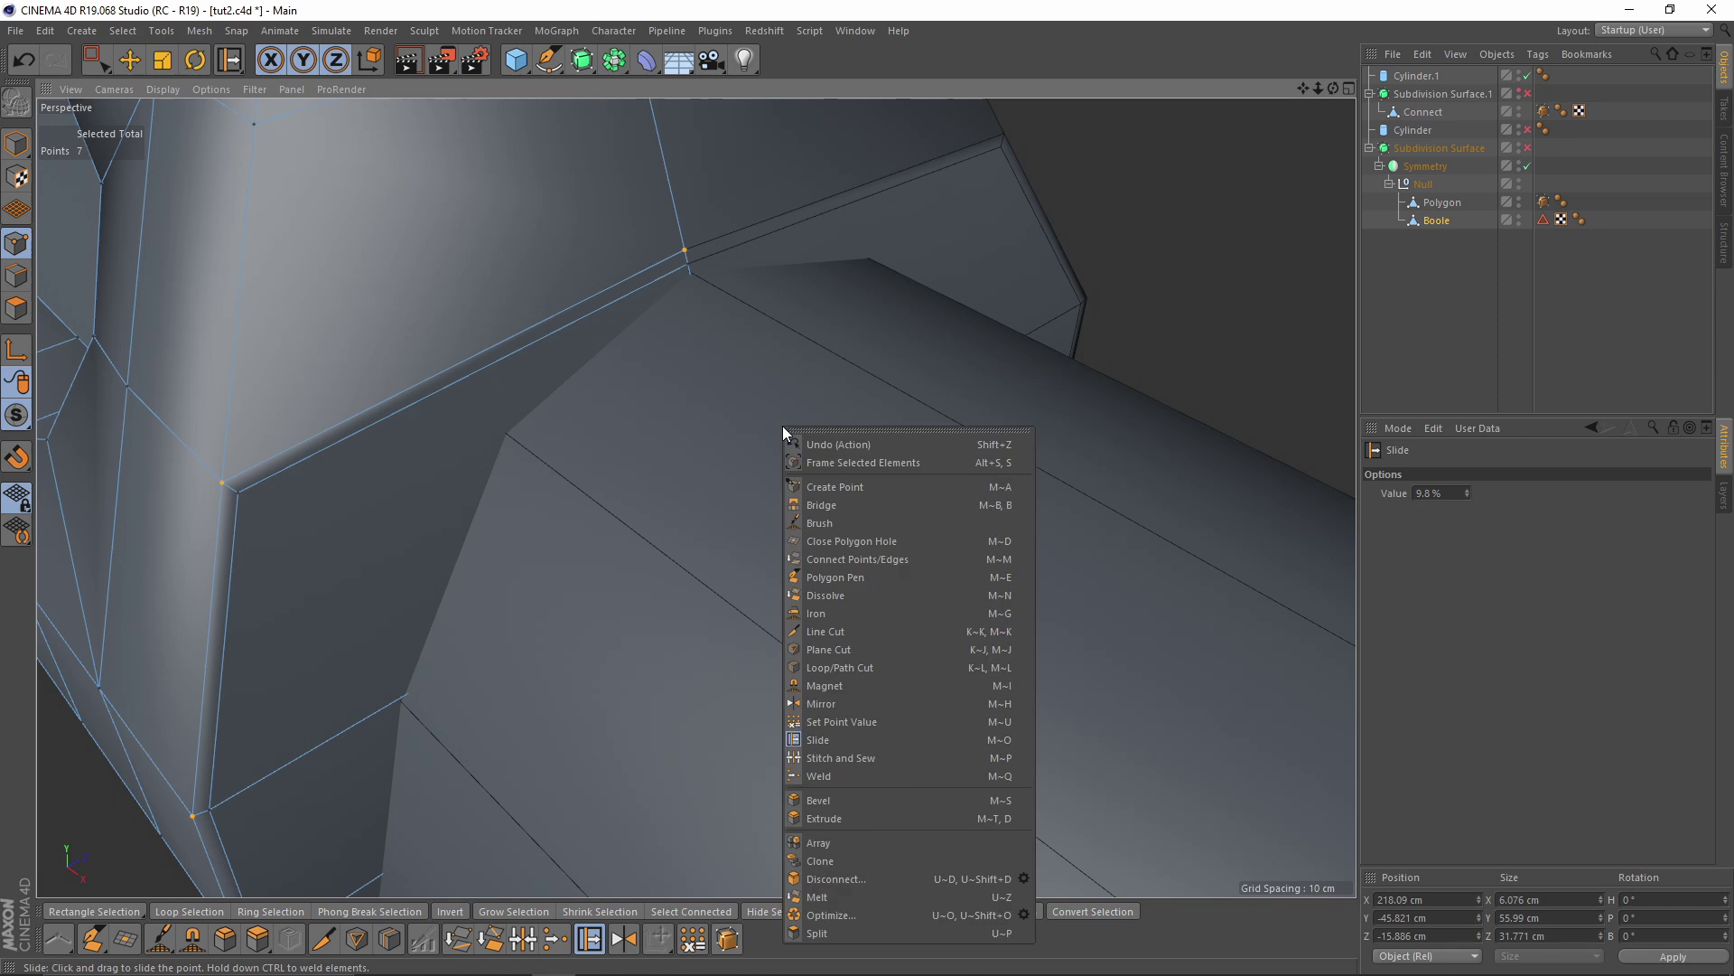
left_click(690, 271)
left_click_drag(690, 275, 691, 277, "ctrl")
Slide the inset's side and lower points inward onto the cylinder's outline, and hide the cylinder
middle_click_drag(488, 632, 705, 329, "alt")
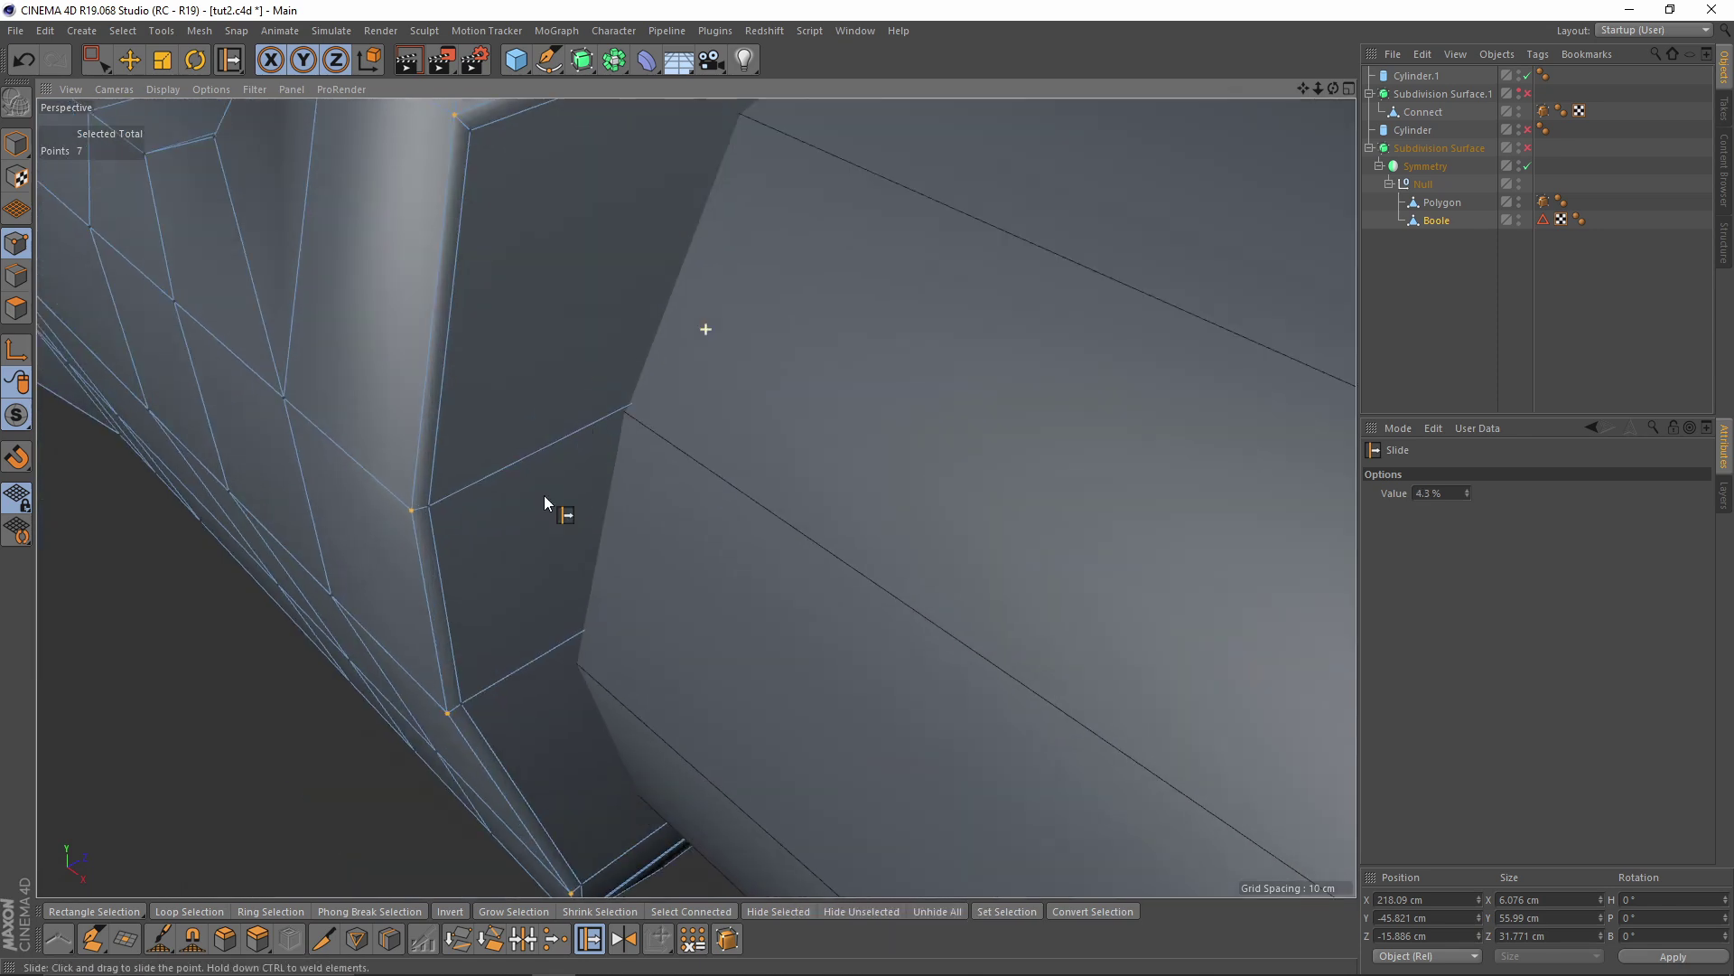
left_click_drag(636, 404, 642, 421, "ctrl")
middle_click_drag(556, 190, 502, 366, "alt")
left_click_drag(501, 367, 646, 475)
left_click_drag(646, 477, 633, 335, "alt")
left_click_drag(598, 612, 690, 425)
left_click_drag(603, 703, 828, 747)
right_click_drag(907, 669, 743, 639, "alt")
left_click_drag(743, 640, 721, 526, "alt")
right_click_drag(721, 526, 812, 461, "alt")
left_click(1527, 75)
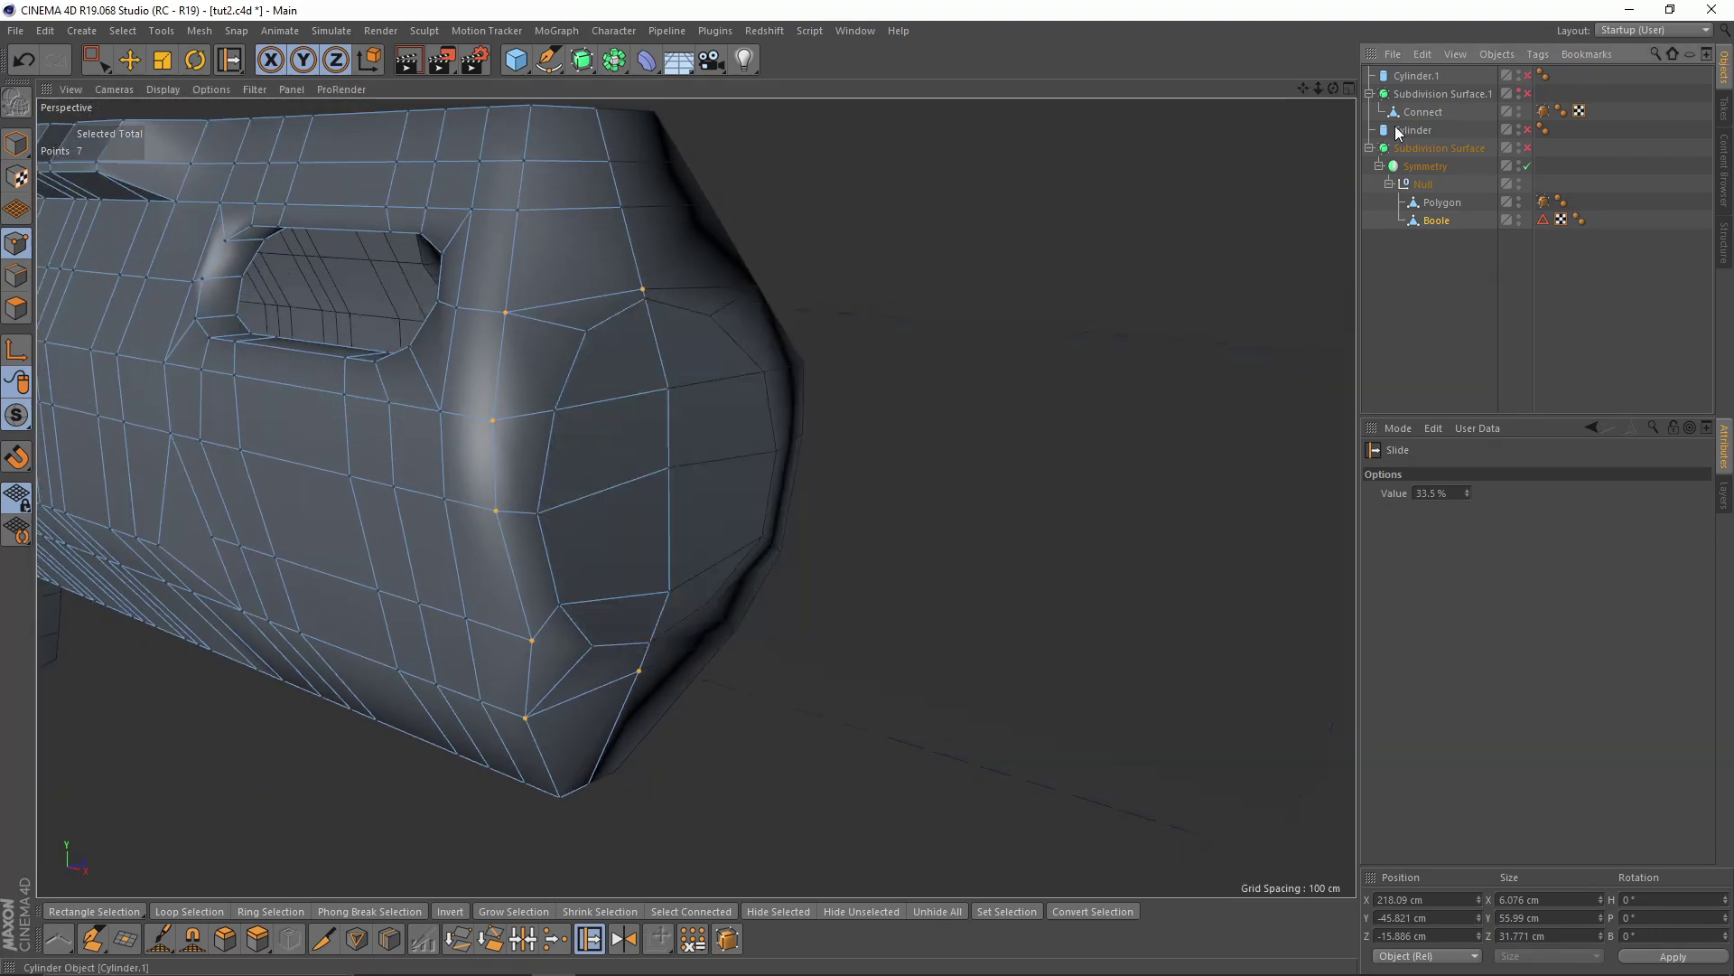
Select the unwanted polygons at the barrel's muzzle end with Live Selection and delete them
left_click_drag(686, 469, 595, 358, "alt")
key("e")
left_click_drag(94, 60, 134, 121)
left_click(18, 308)
left_click_drag(96, 60, 134, 87)
left_click_drag(768, 397, 615, 427, "alt")
scroll(810, 480, "up", 3)
key("Delete")
left_click_drag(535, 327, 840, 402, "alt")
scroll(831, 376, "down", 4)
key("alt+s")
scroll(581, 329, "up", 4)
left_click_drag(697, 496, 816, 372, "alt")
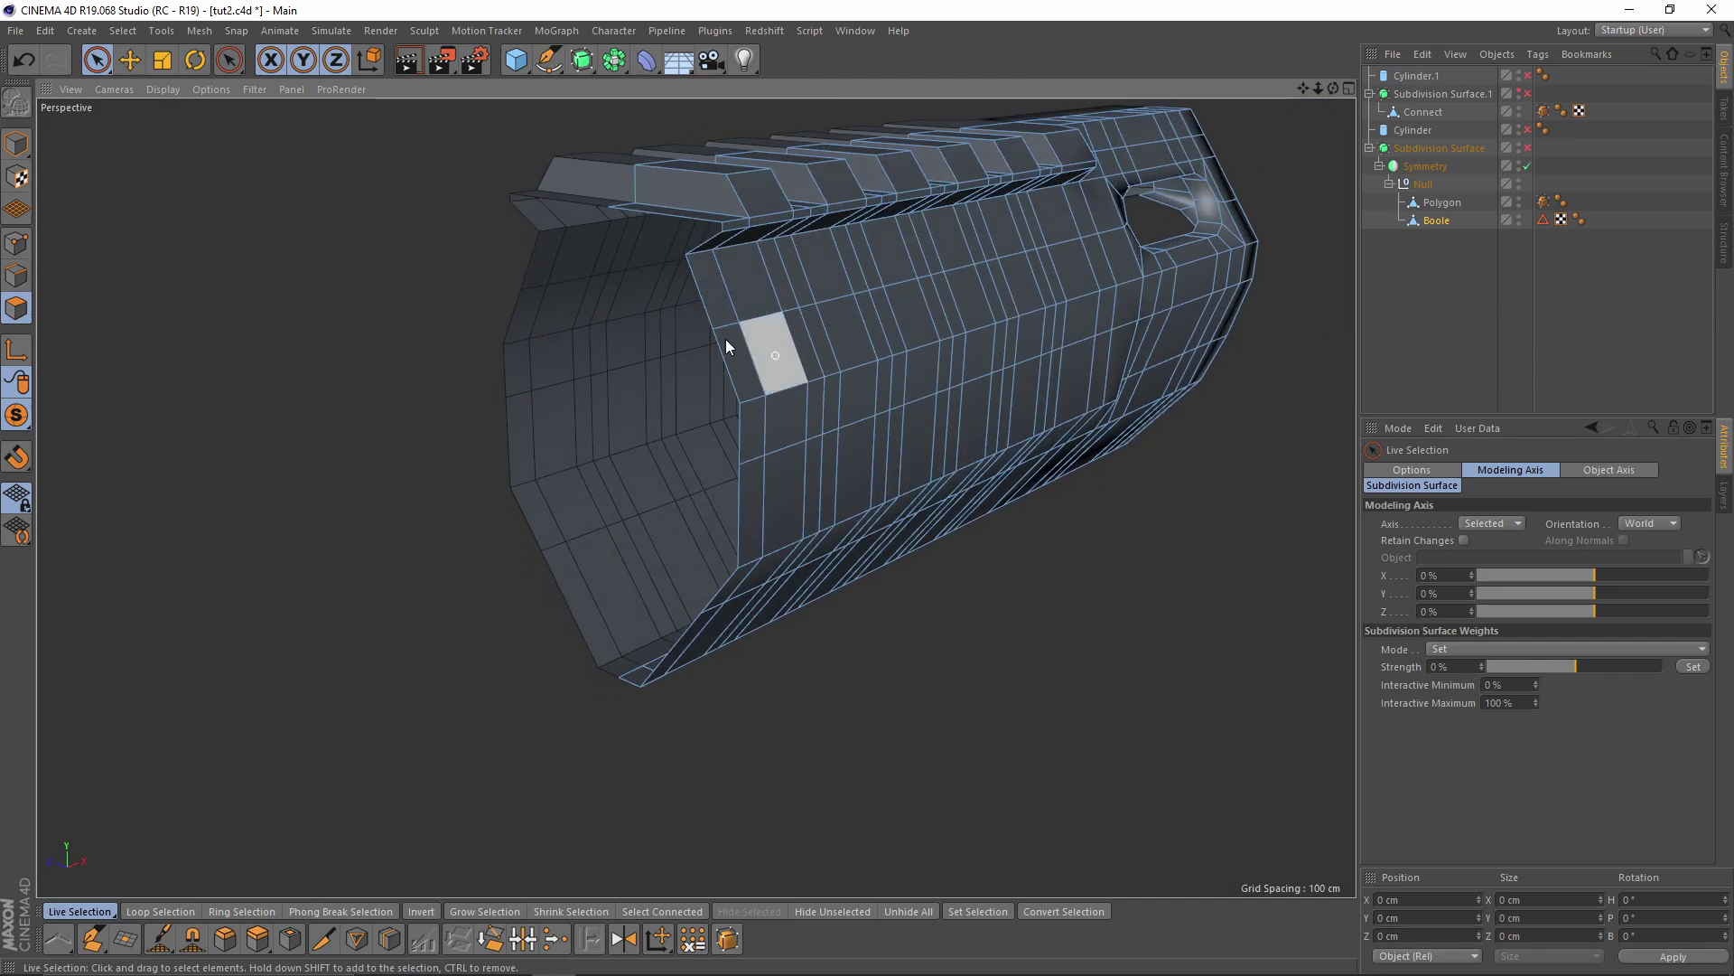
Select the open border edges at the barrel's rear end and extrude them inward toward the centre
left_click(16, 275)
left_click(695, 289)
left_click_drag(696, 289, 752, 479, "alt")
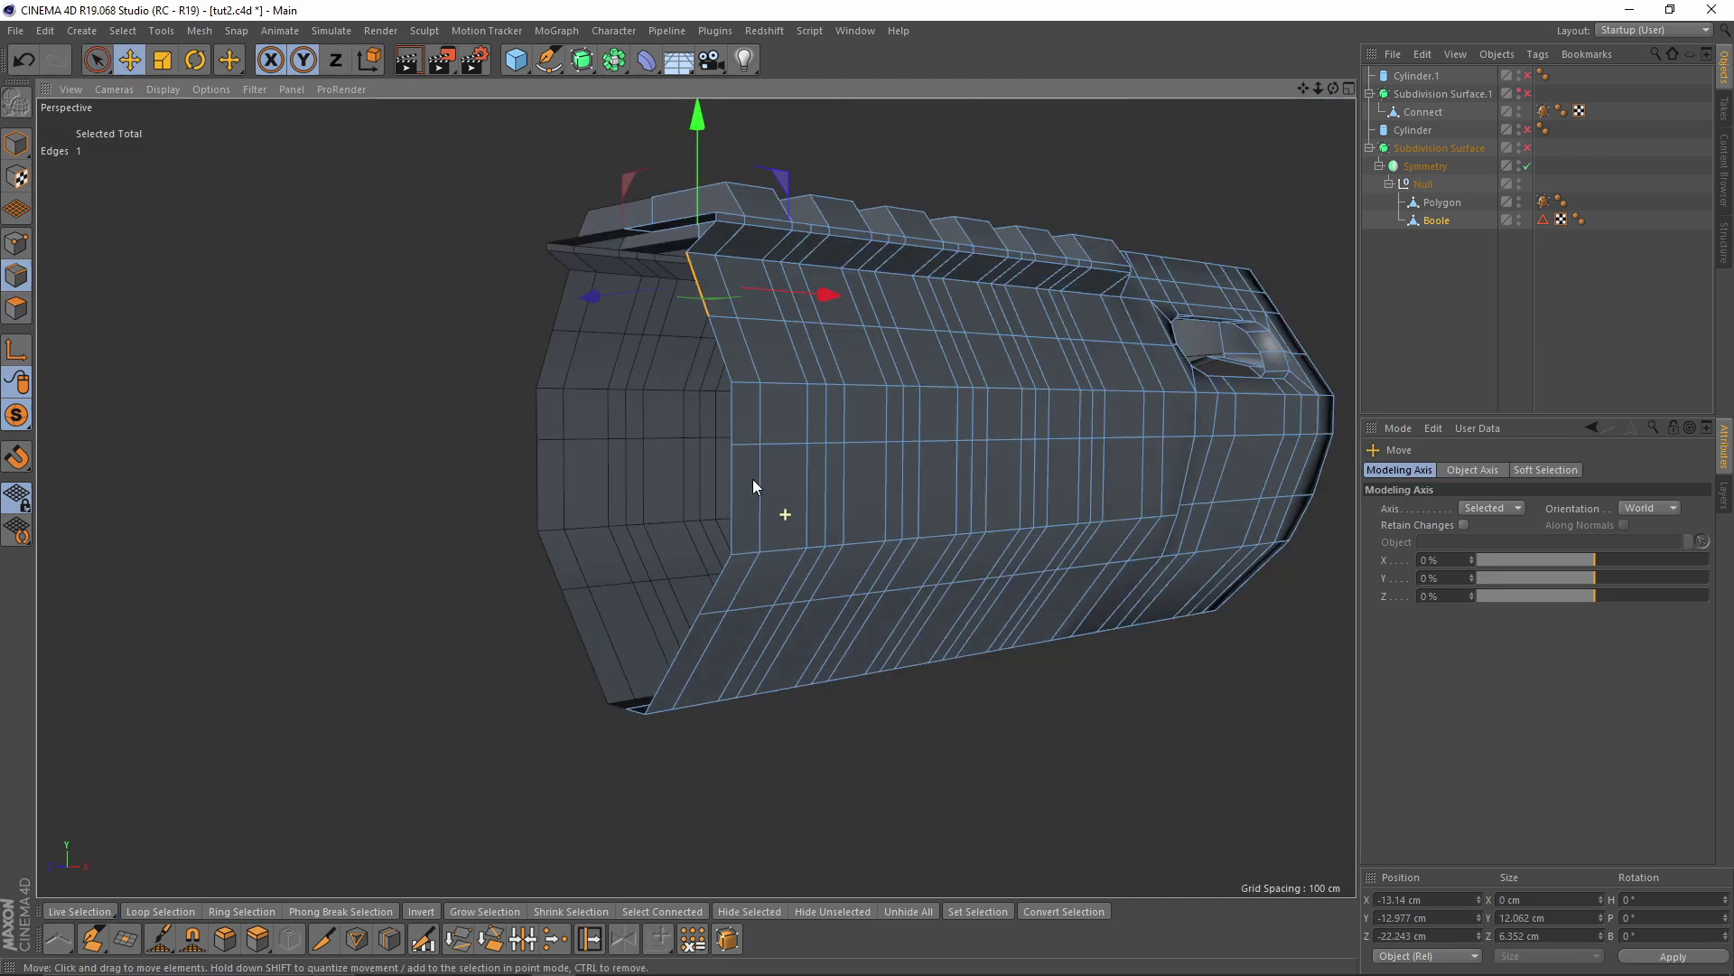
scroll(719, 229, "up", 5)
left_click(728, 230, "shift")
scroll(728, 229, "down", 5)
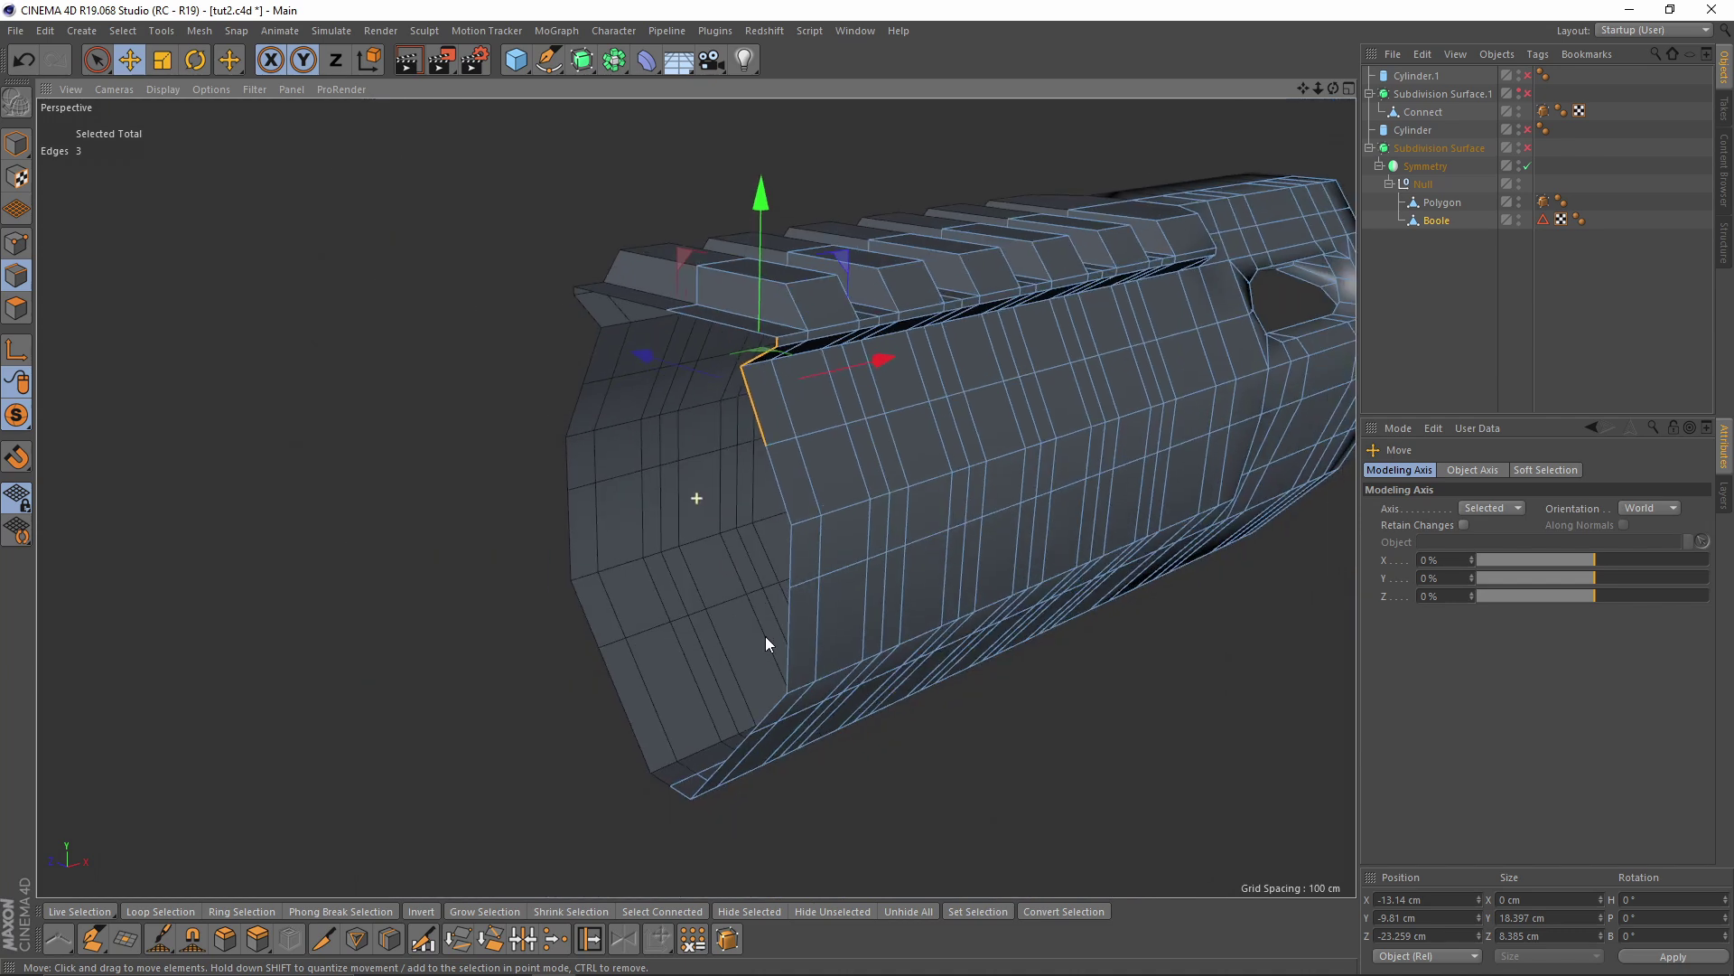
scroll(766, 636, "up", 3)
left_click_drag(758, 578, 571, 426, "alt")
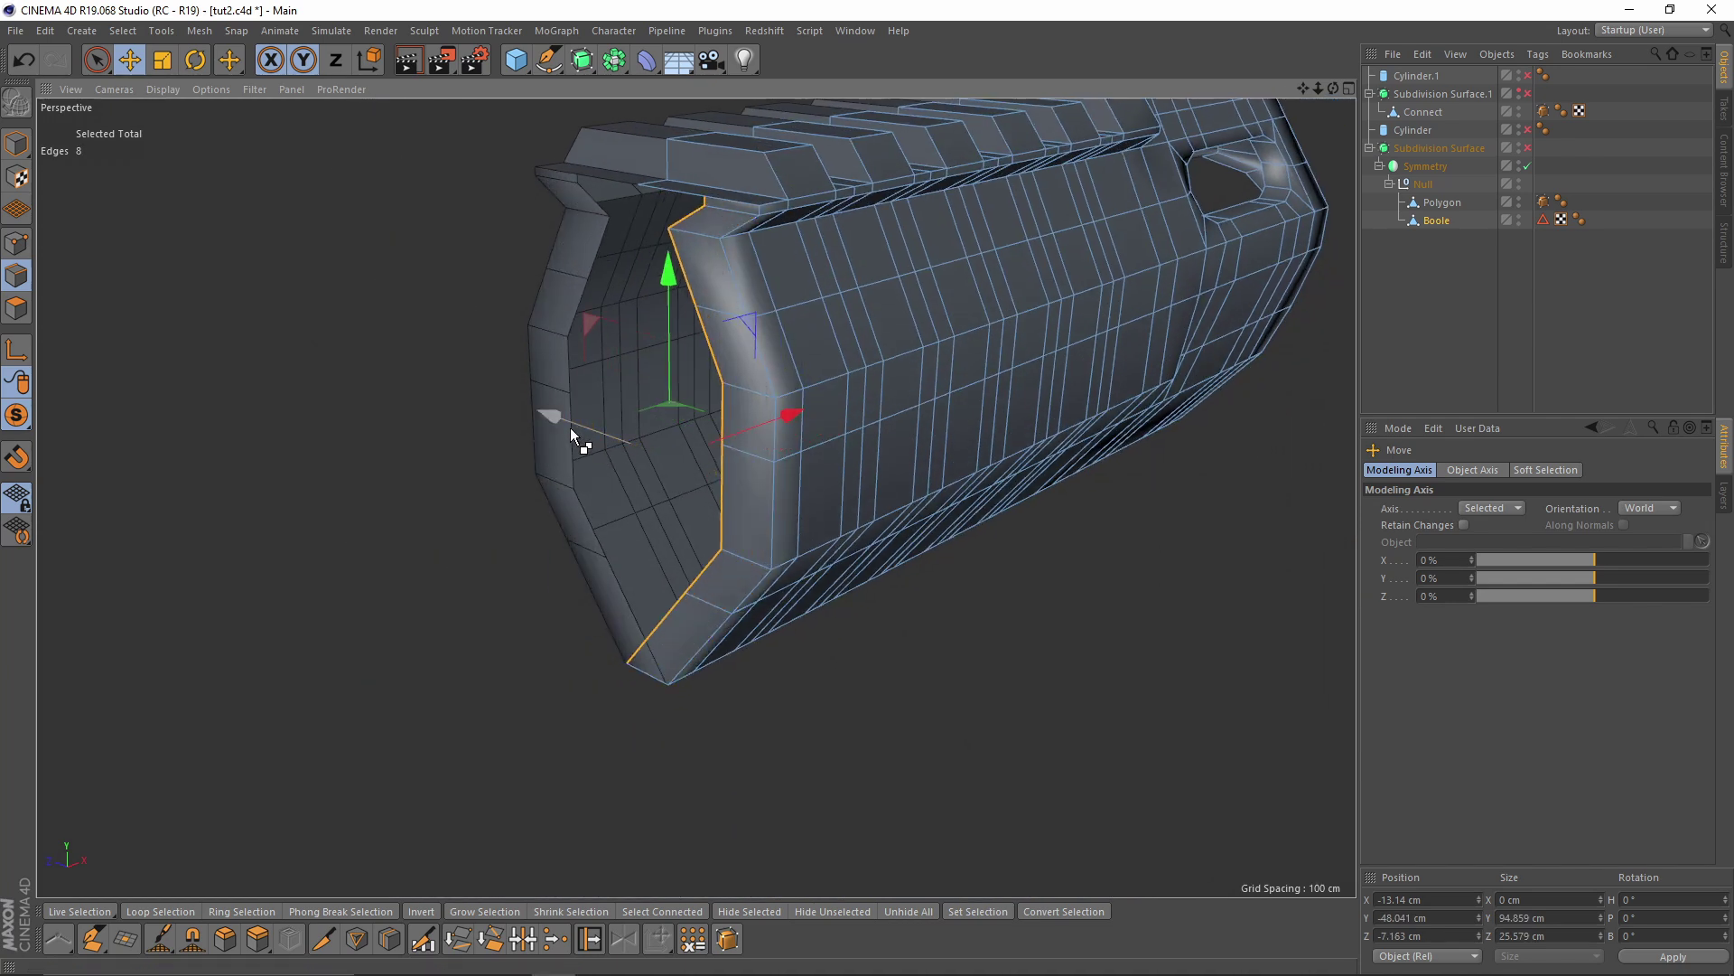
Flatten the extruded rear edges onto the symmetry plane by setting their Z position and Z size to 0 cm
left_click(1424, 930)
type("0")
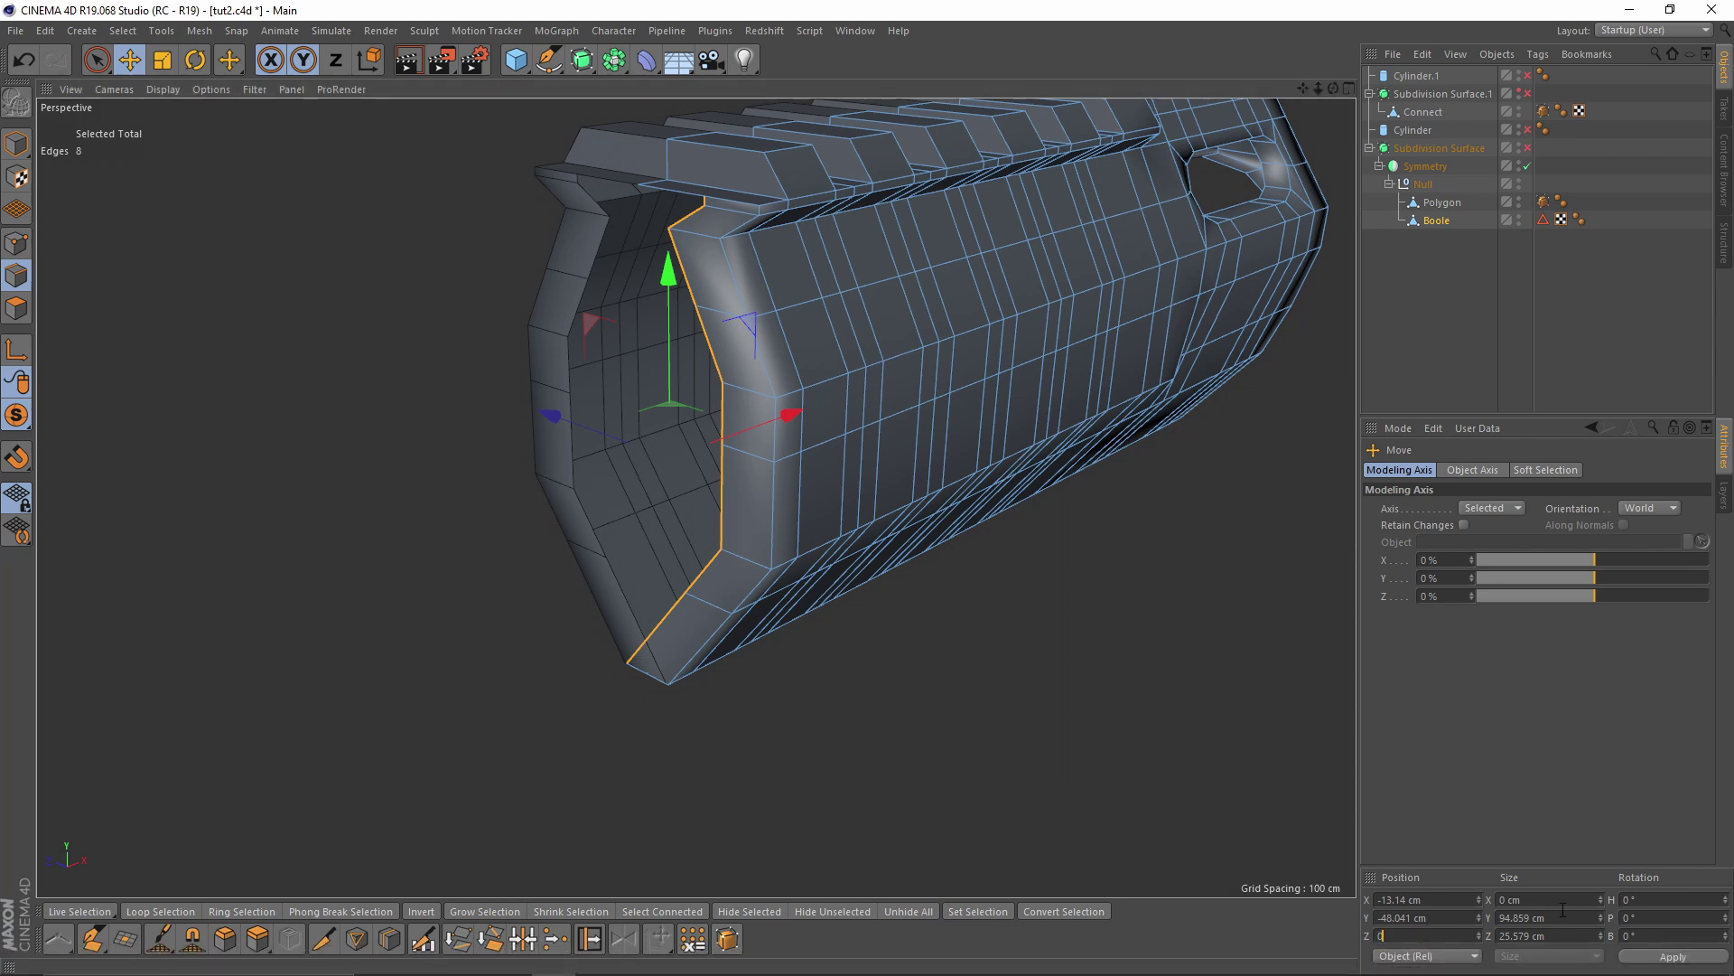
type("0")
key("Return")
middle_click_drag(643, 308, 659, 328, "alt")
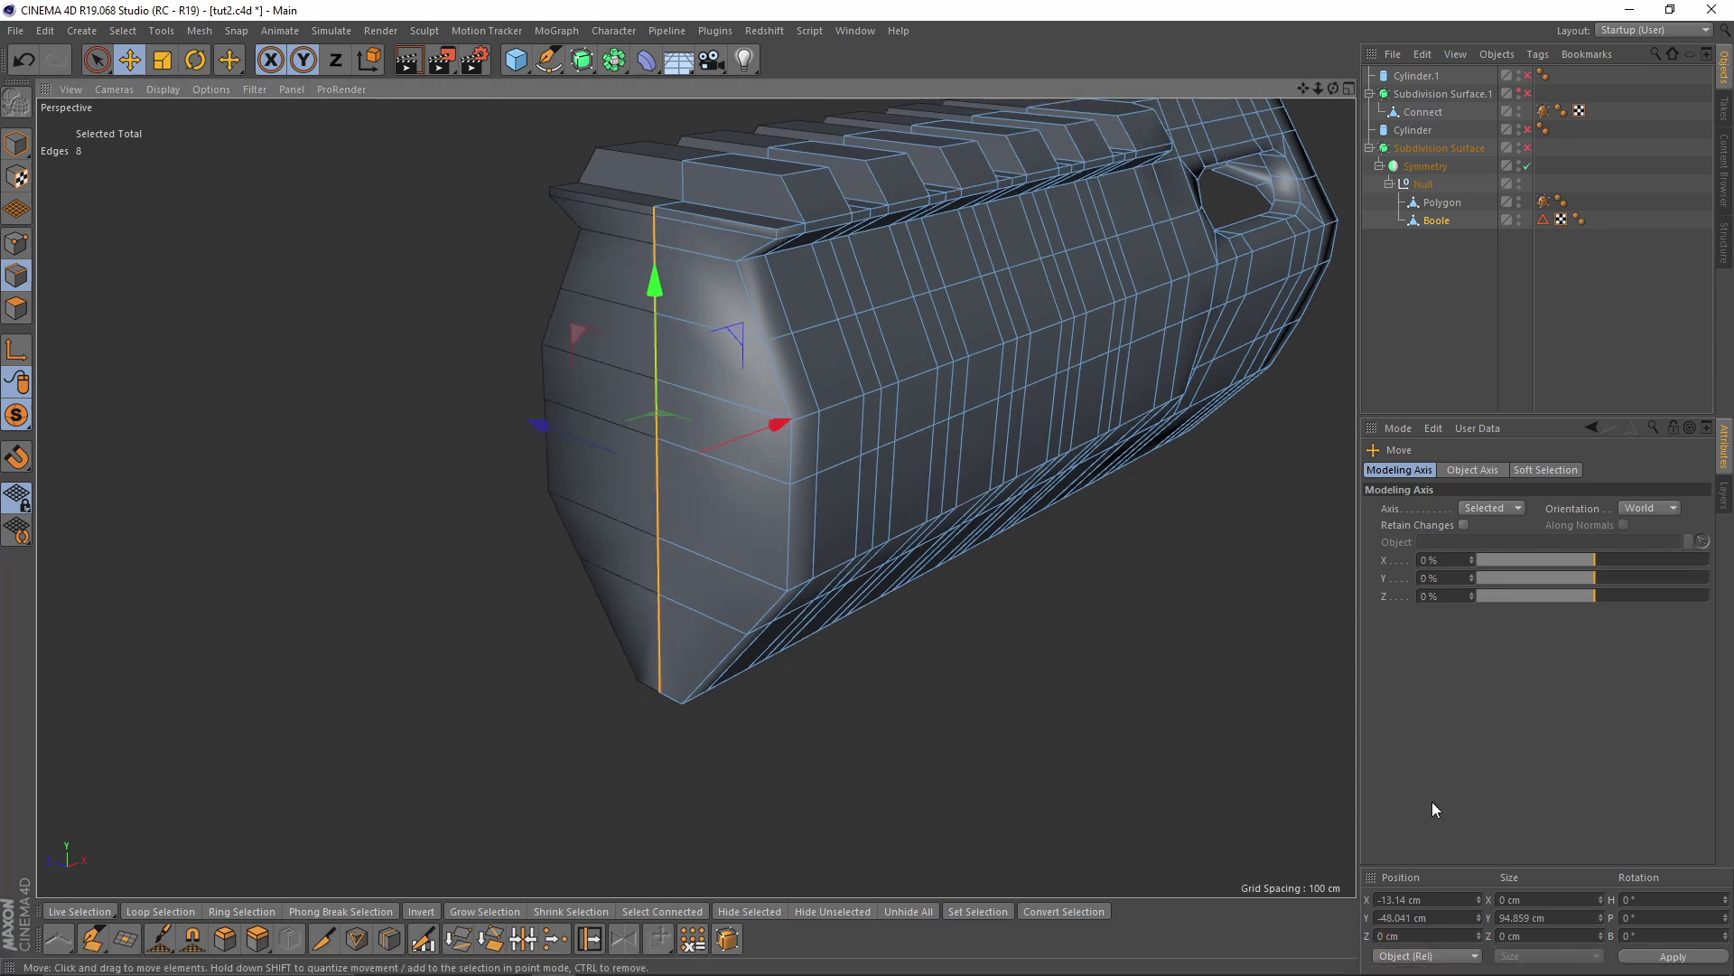
Weld the neighbouring centre-line points at the upper and lower ends of the rear cap
scroll(619, 318, "up", 2)
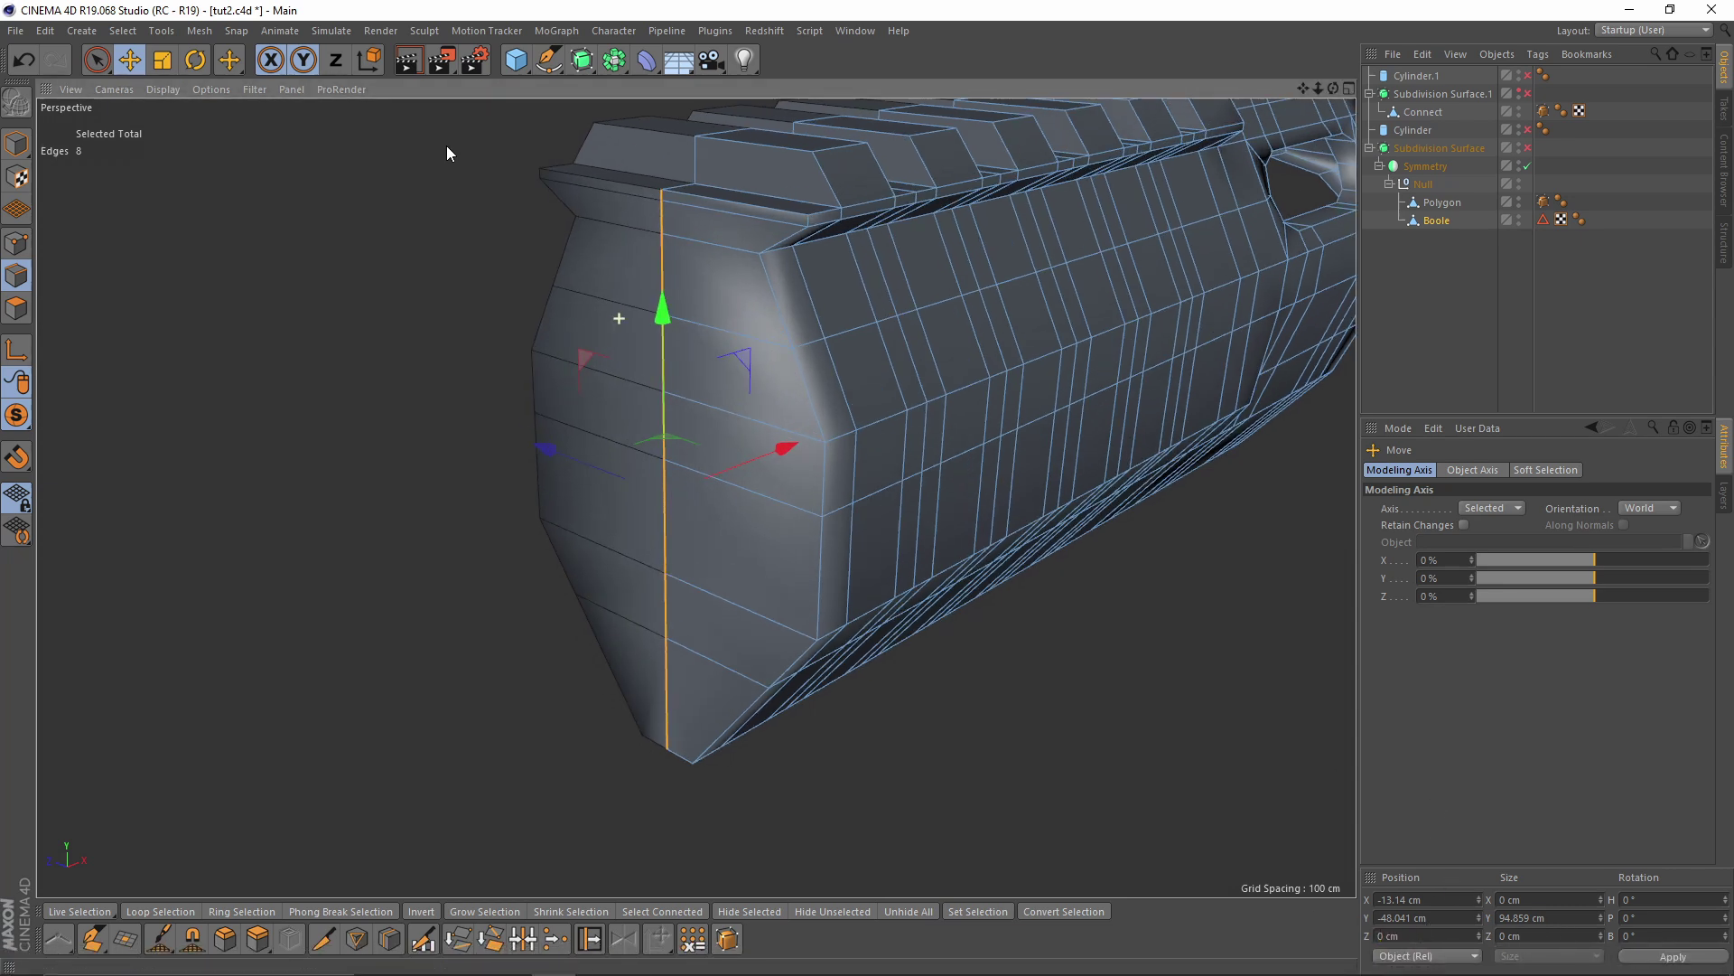
left_click(11, 246)
scroll(709, 298, "up", 8)
key("space")
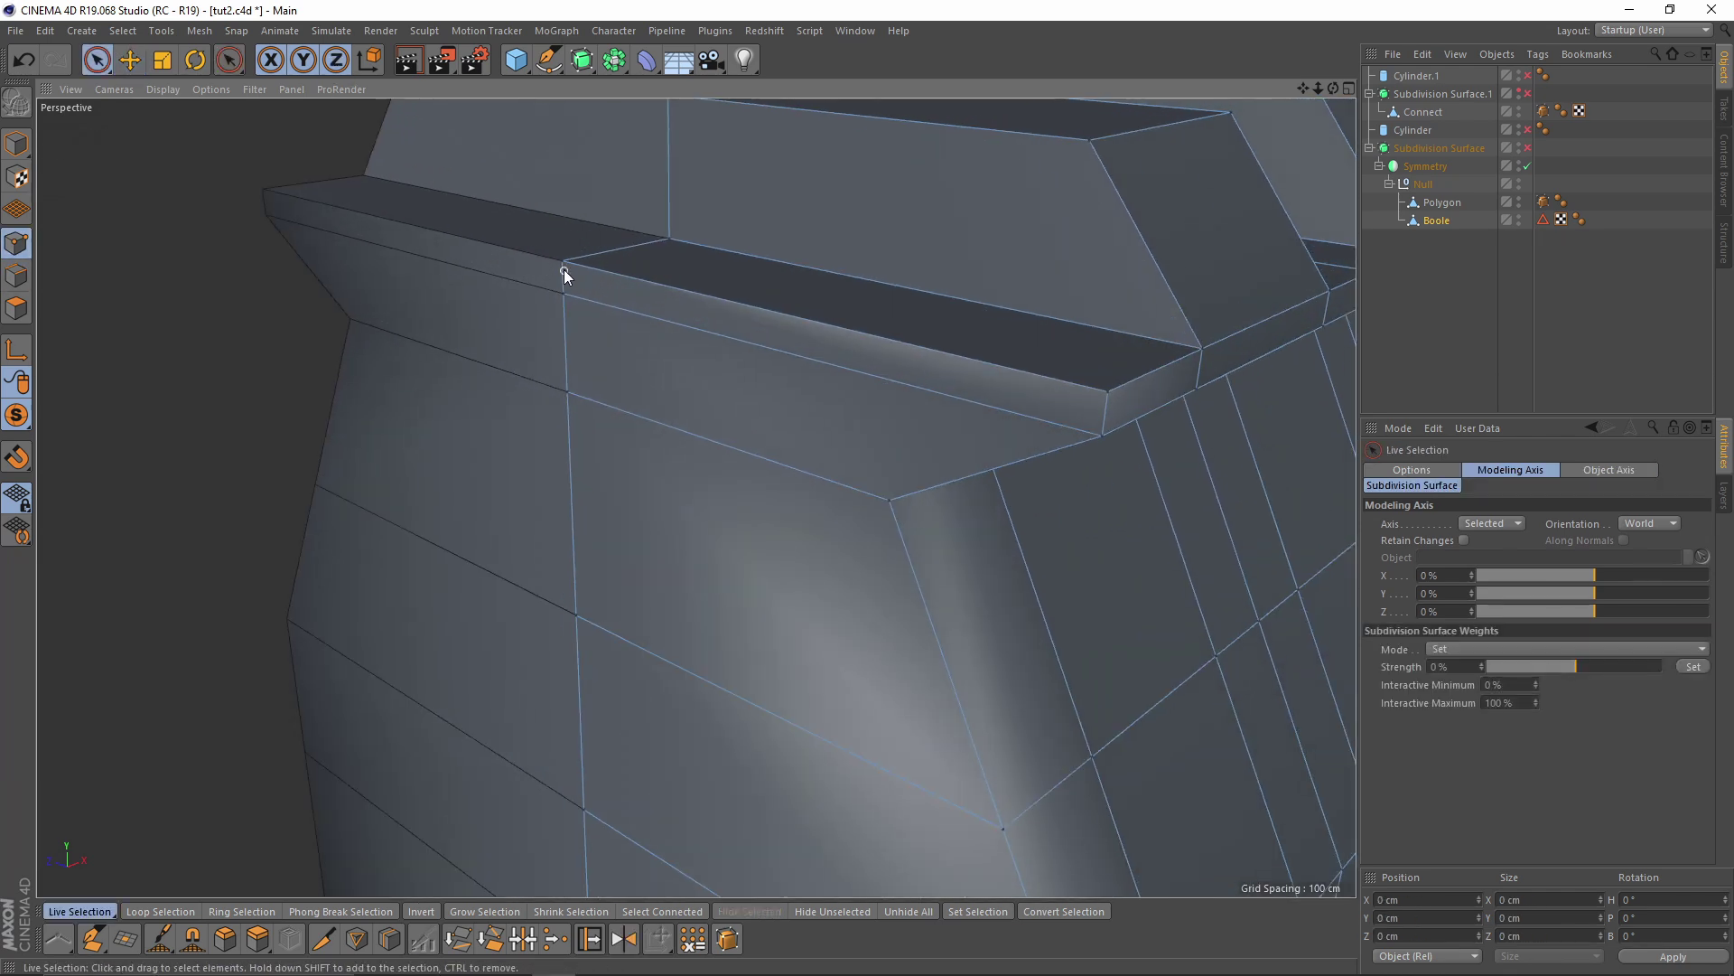
key("0")
key("m")
key("q")
left_click(558, 256)
scroll(559, 255, "down", 4)
left_click_drag(561, 260, 459, 312, "alt")
key("0")
key("m")
key("q")
left_click(553, 653)
scroll(553, 653, "down", 4)
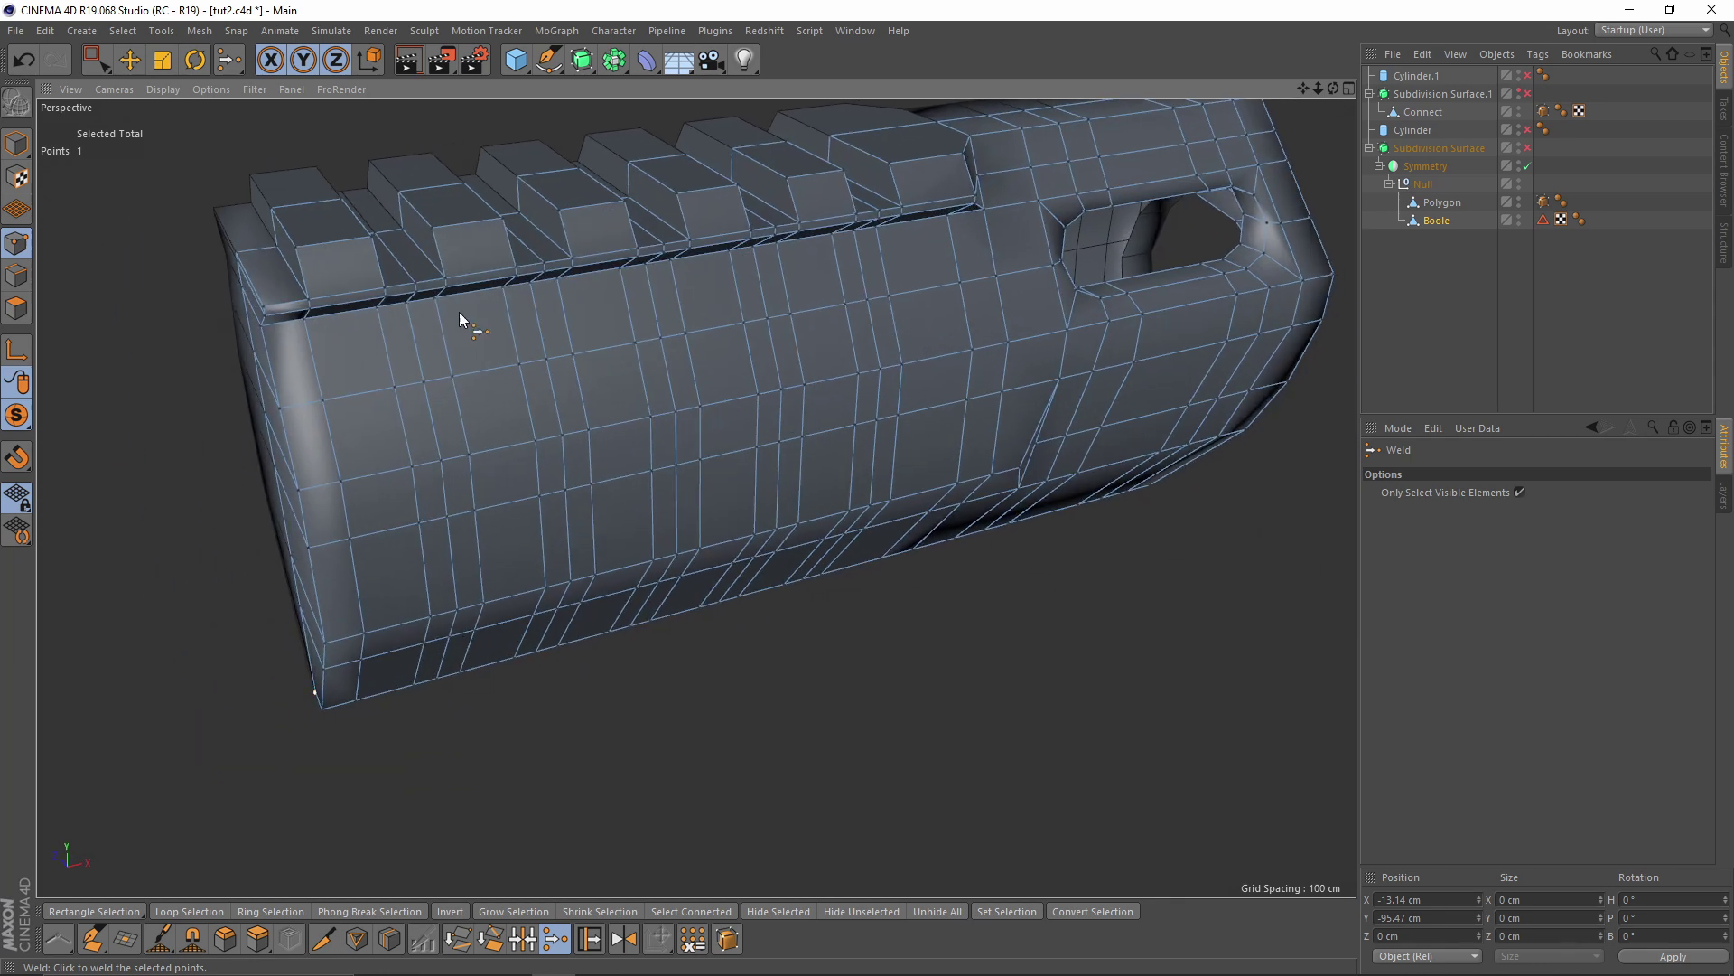
Select the five surplus vertical edge runs along the barrel's side below the rail and dissolve them
left_click(18, 278)
key("e")
double_click(428, 338)
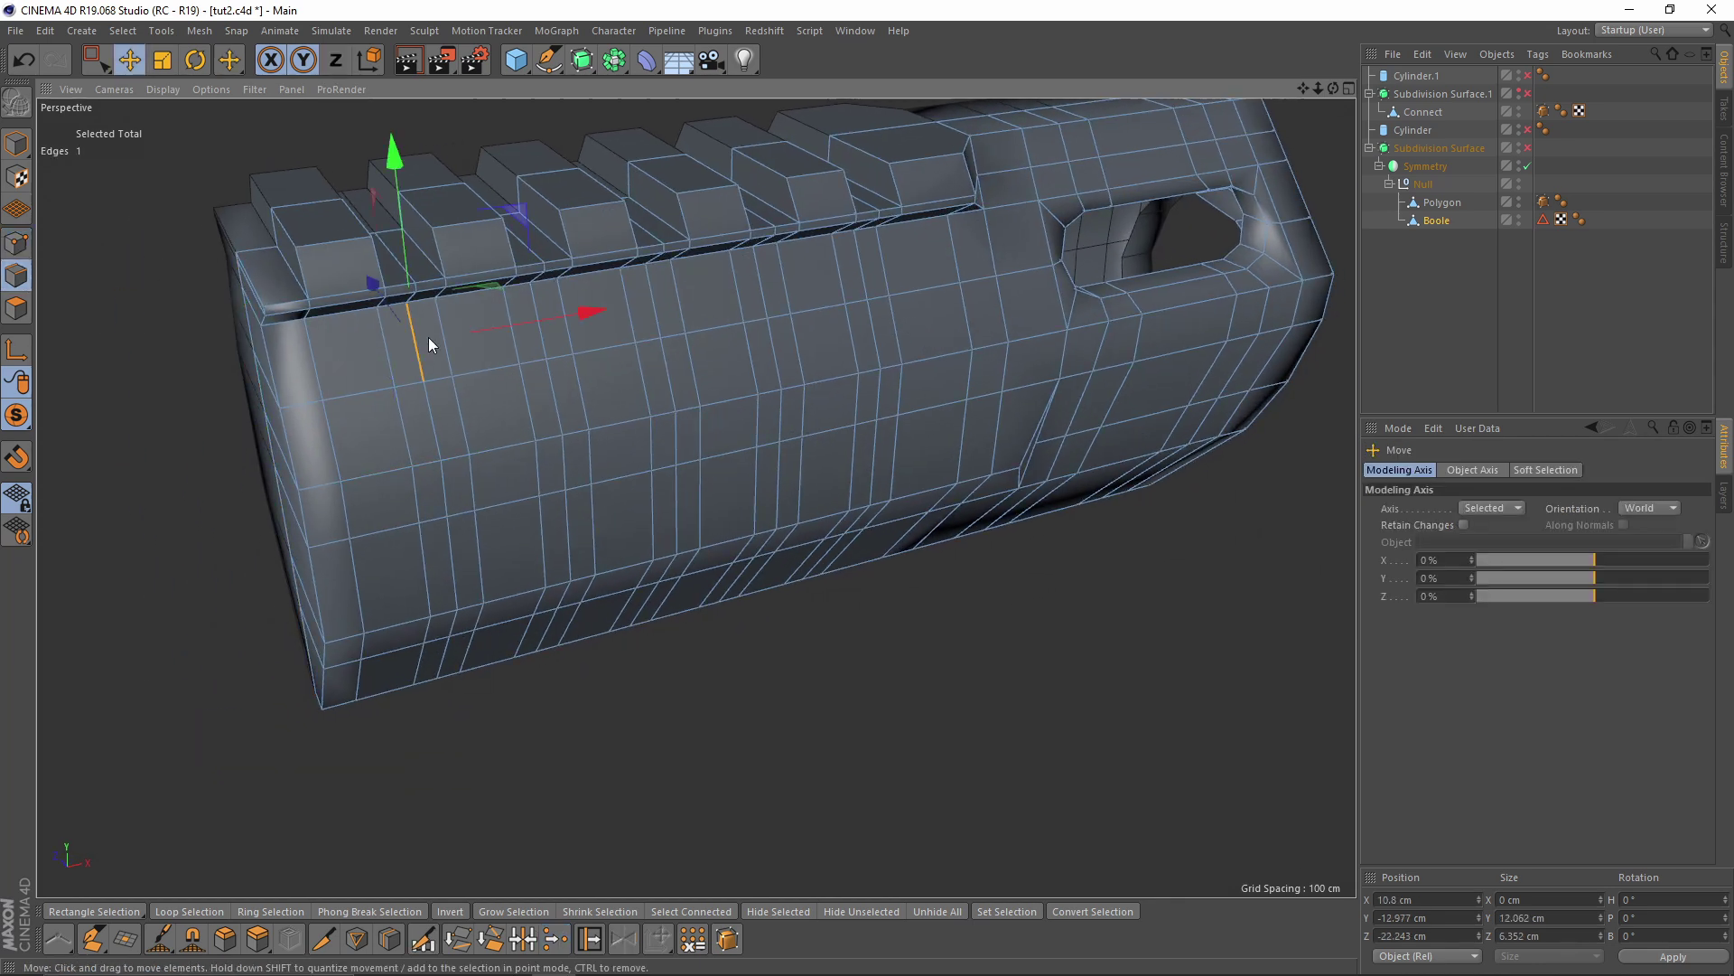
double_click(538, 321, "shift")
left_click_drag(538, 322, 647, 283, "alt")
double_click(647, 301, "shift")
left_click(672, 343, "shift")
double_click(672, 344, "shift")
double_click(866, 352, "shift")
left_click_drag(865, 352, 1136, 489, "alt")
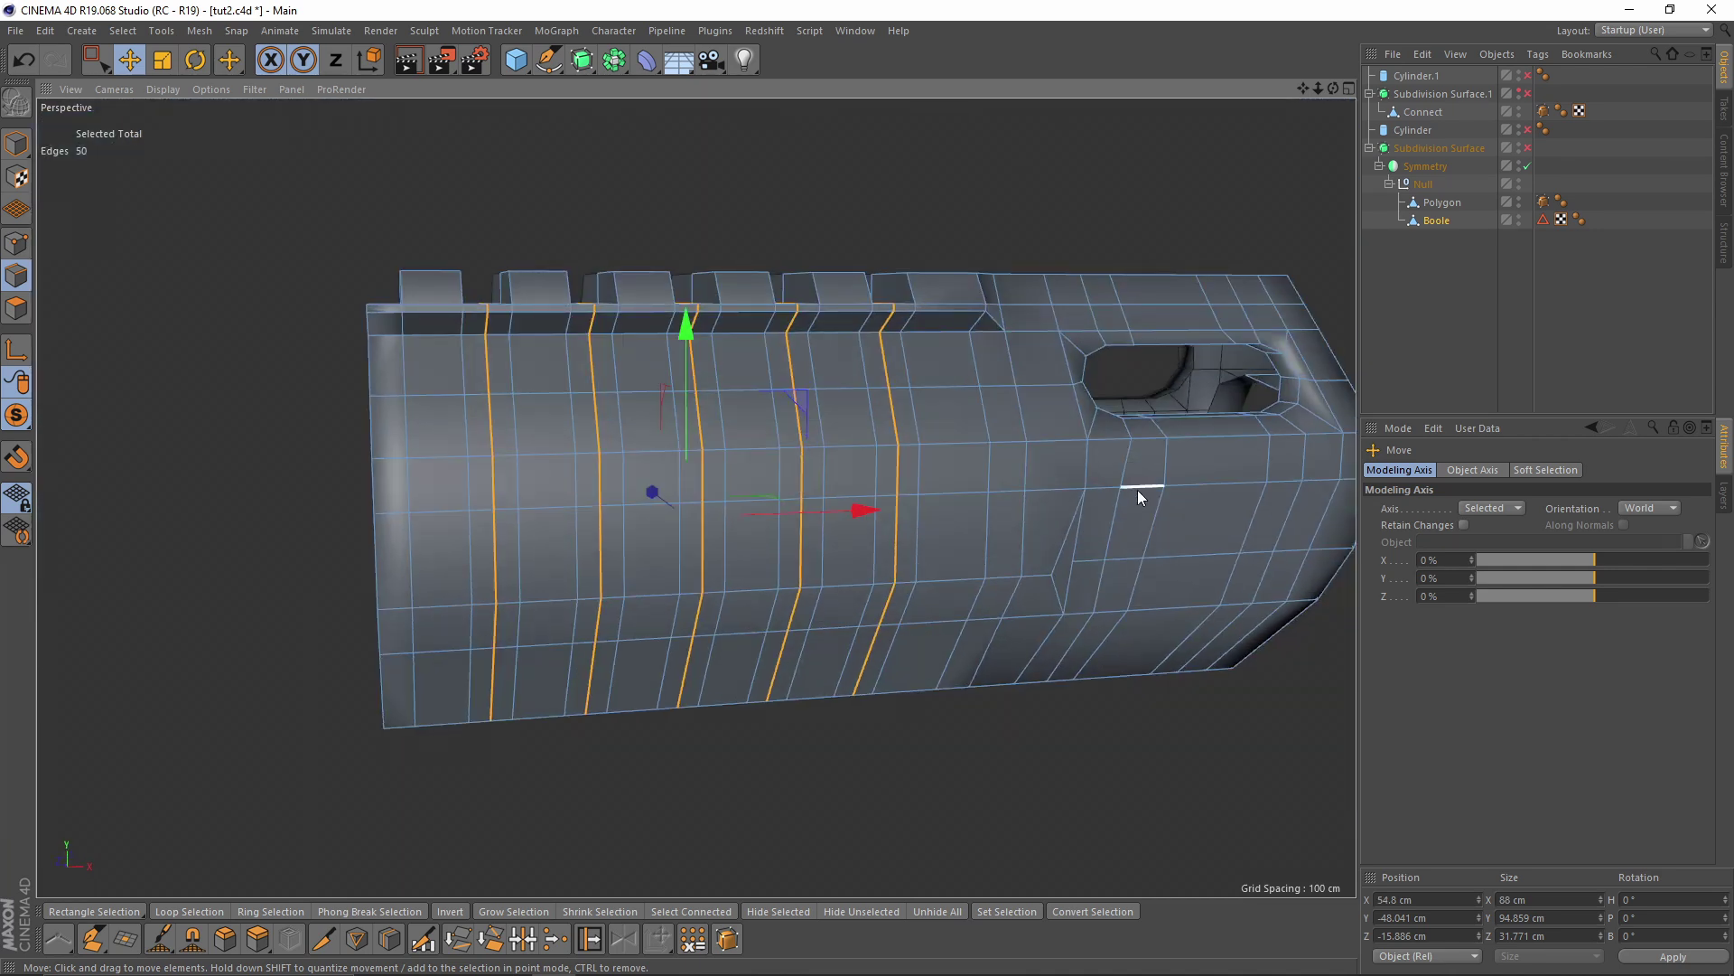
right_click(1136, 490)
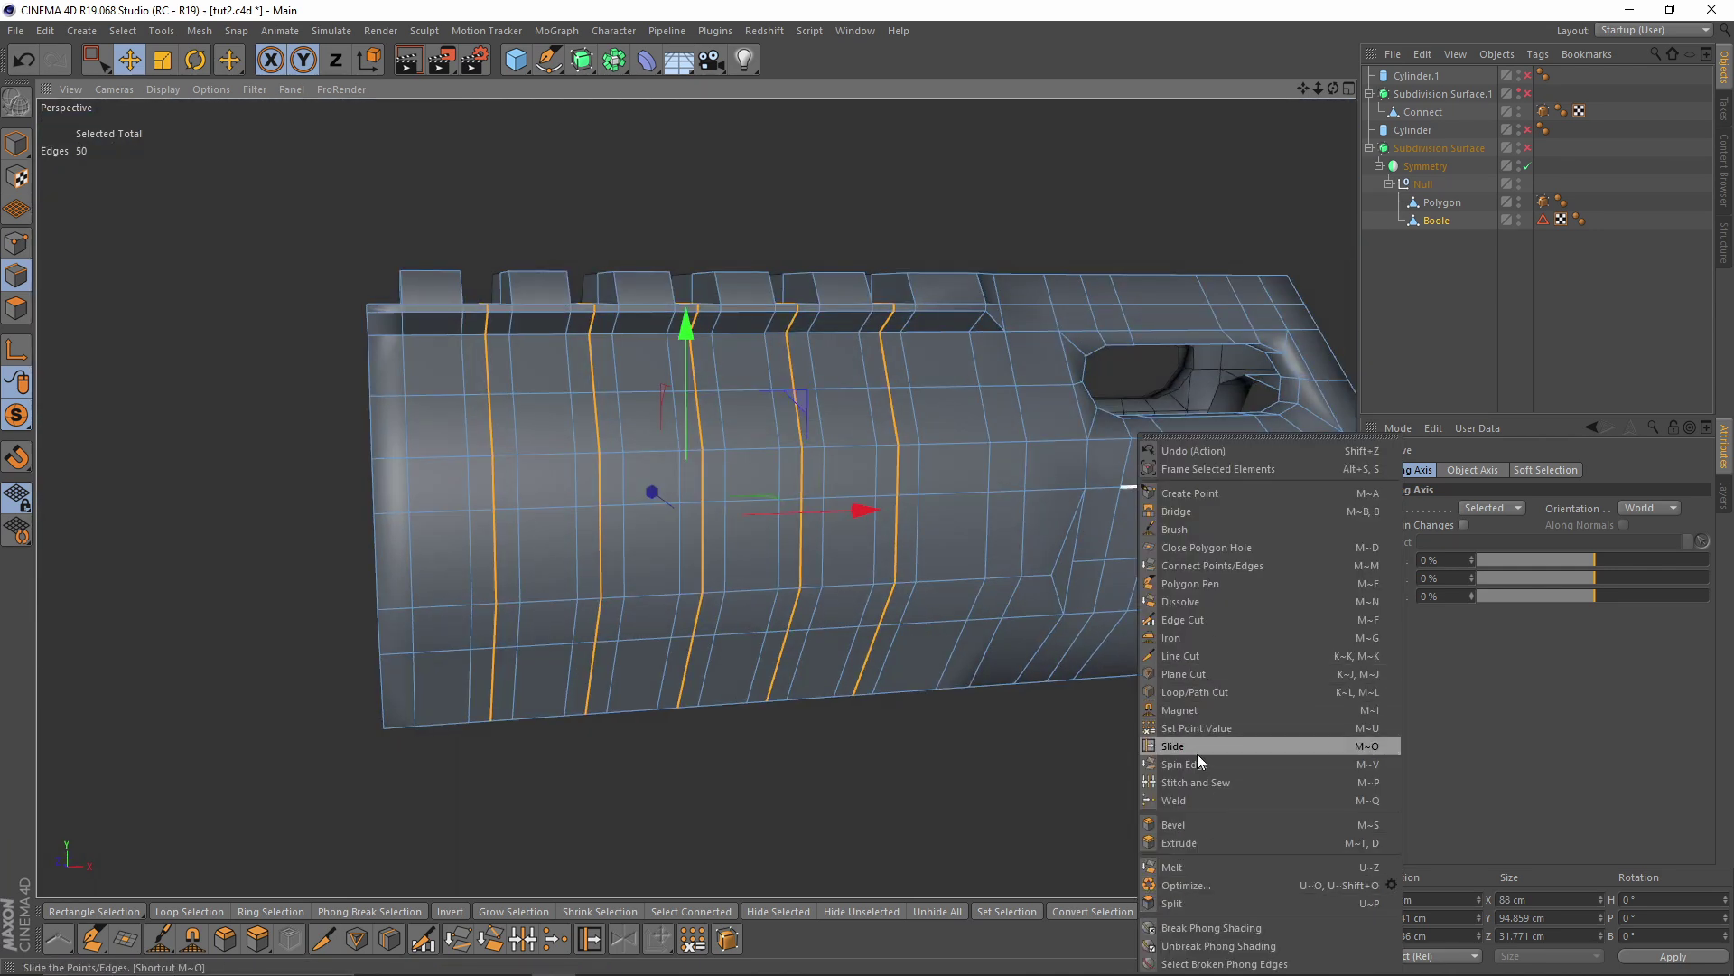
left_click(1173, 603)
Move the three points at the rail's front end toward the muzzle in the Front view, to about X 132.26 cm
scroll(818, 501, "down", 3)
left_click_drag(819, 501, 666, 476, "alt")
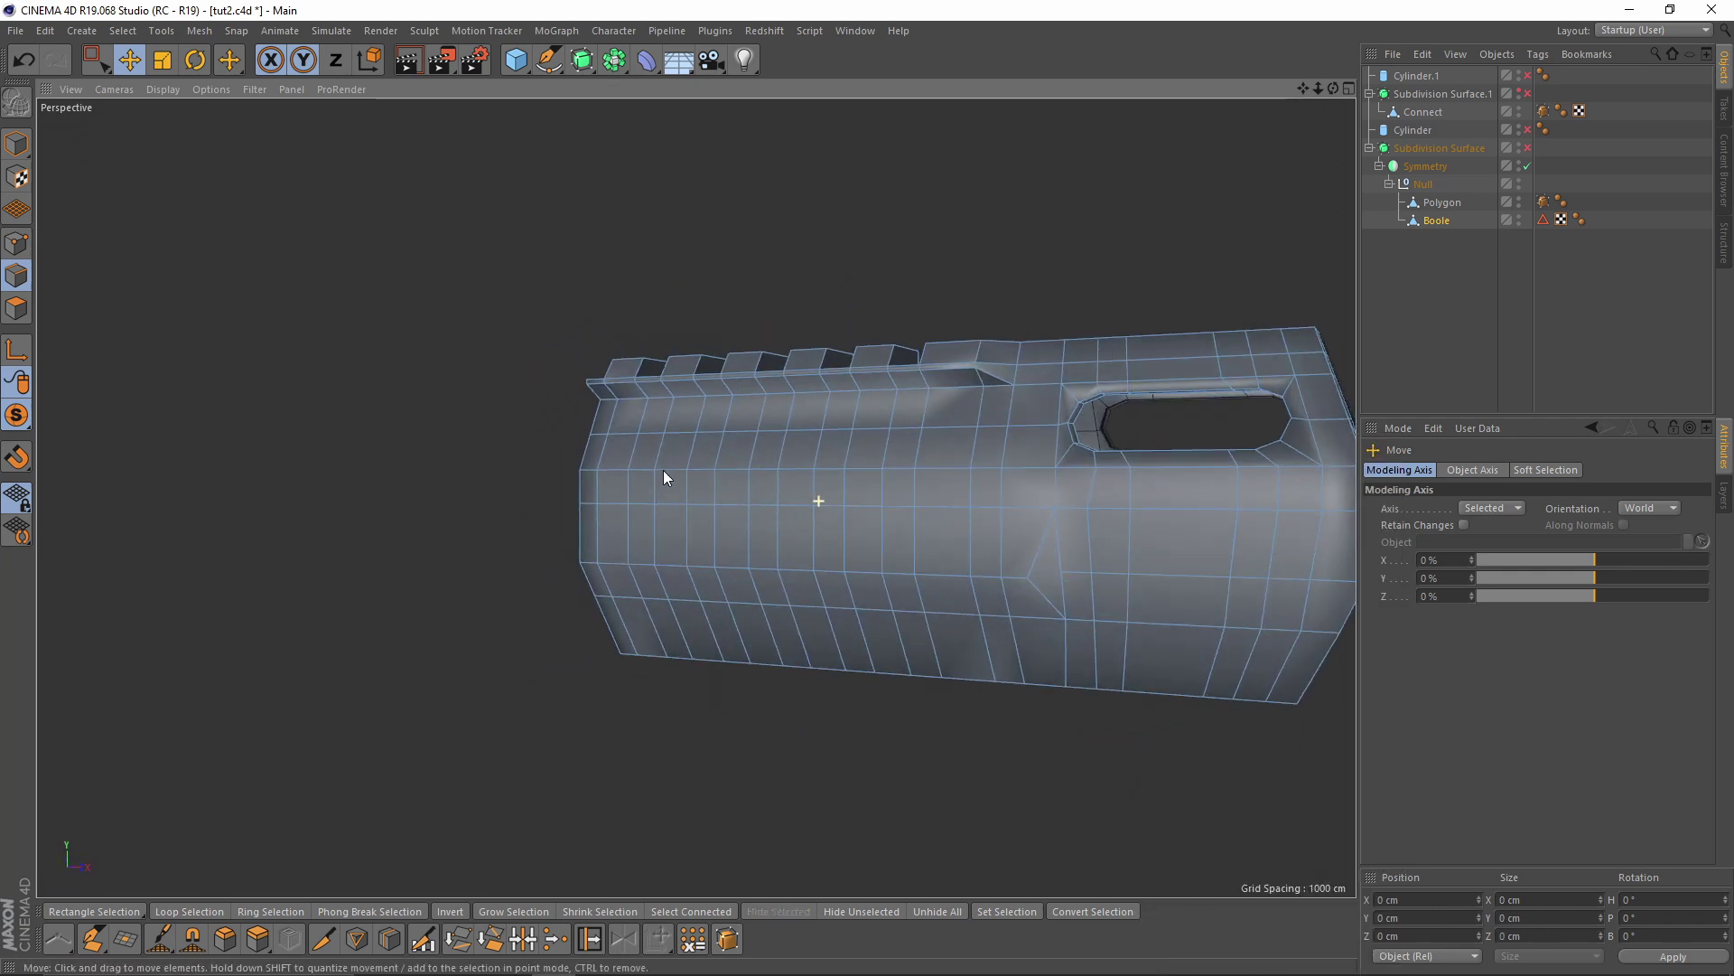
scroll(1042, 349, "up", 5)
scroll(1042, 349, "up", 3)
left_click_drag(958, 376, 827, 377, "alt")
middle_click(827, 377)
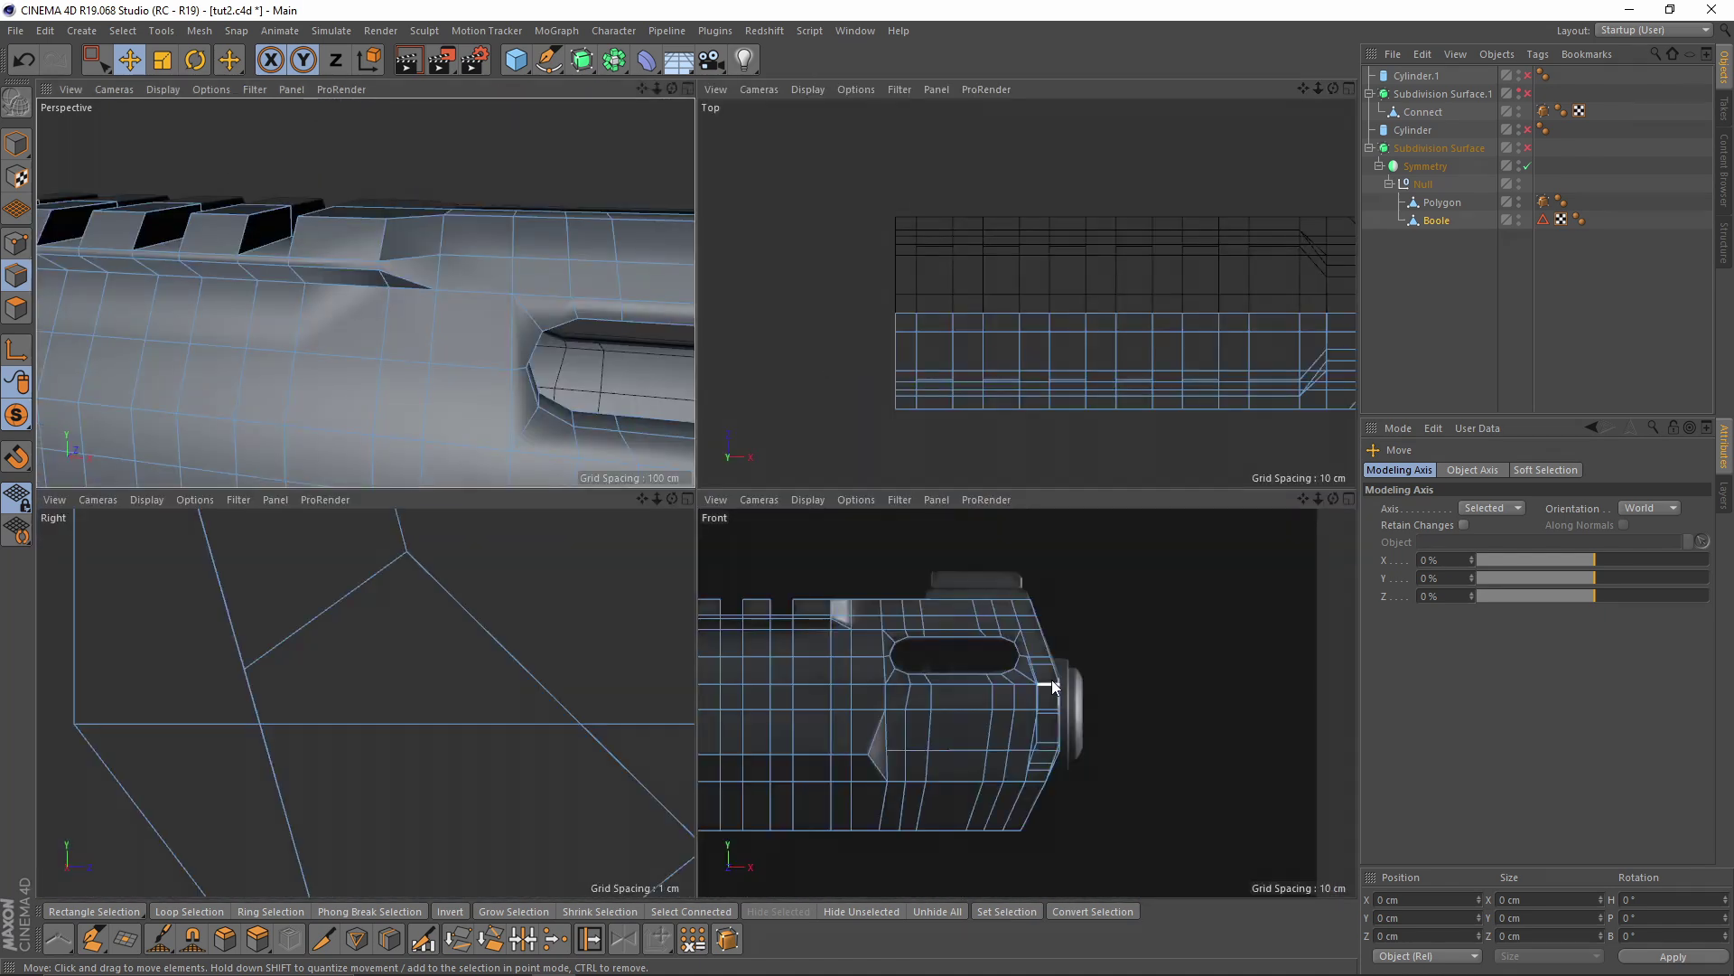
middle_click(941, 529)
scroll(809, 446, "up", 3)
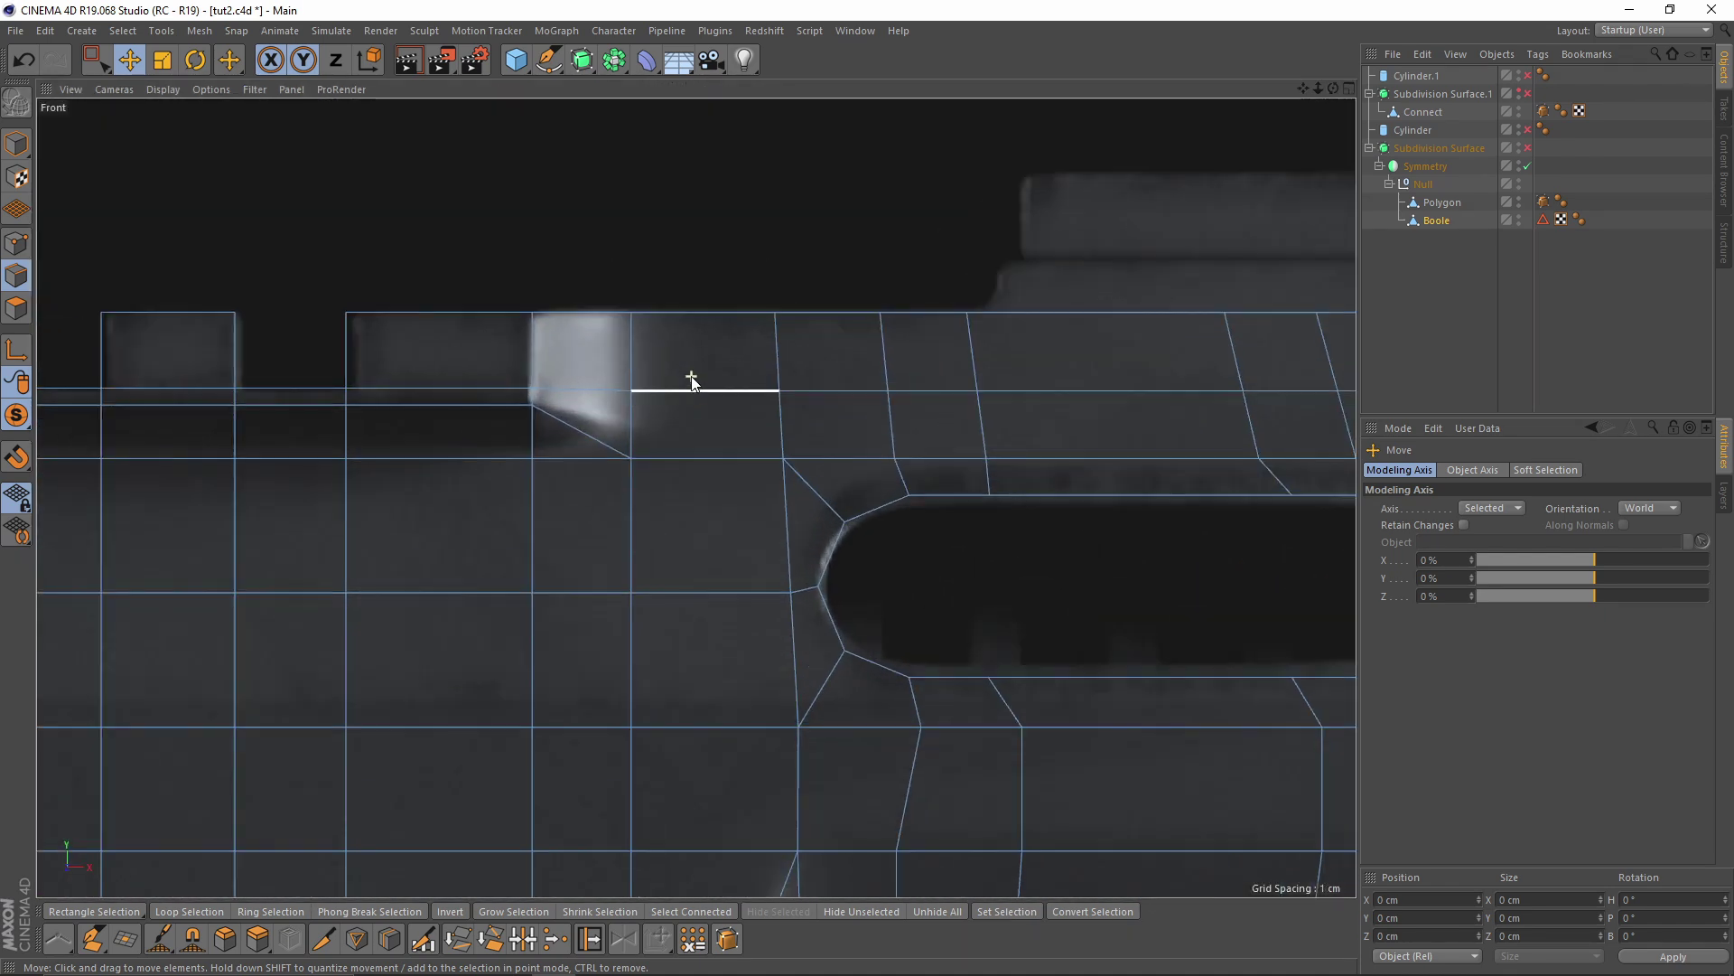
left_click(17, 243)
key("0")
left_click_drag(590, 444, 660, 470)
left_click_drag(595, 242, 664, 407)
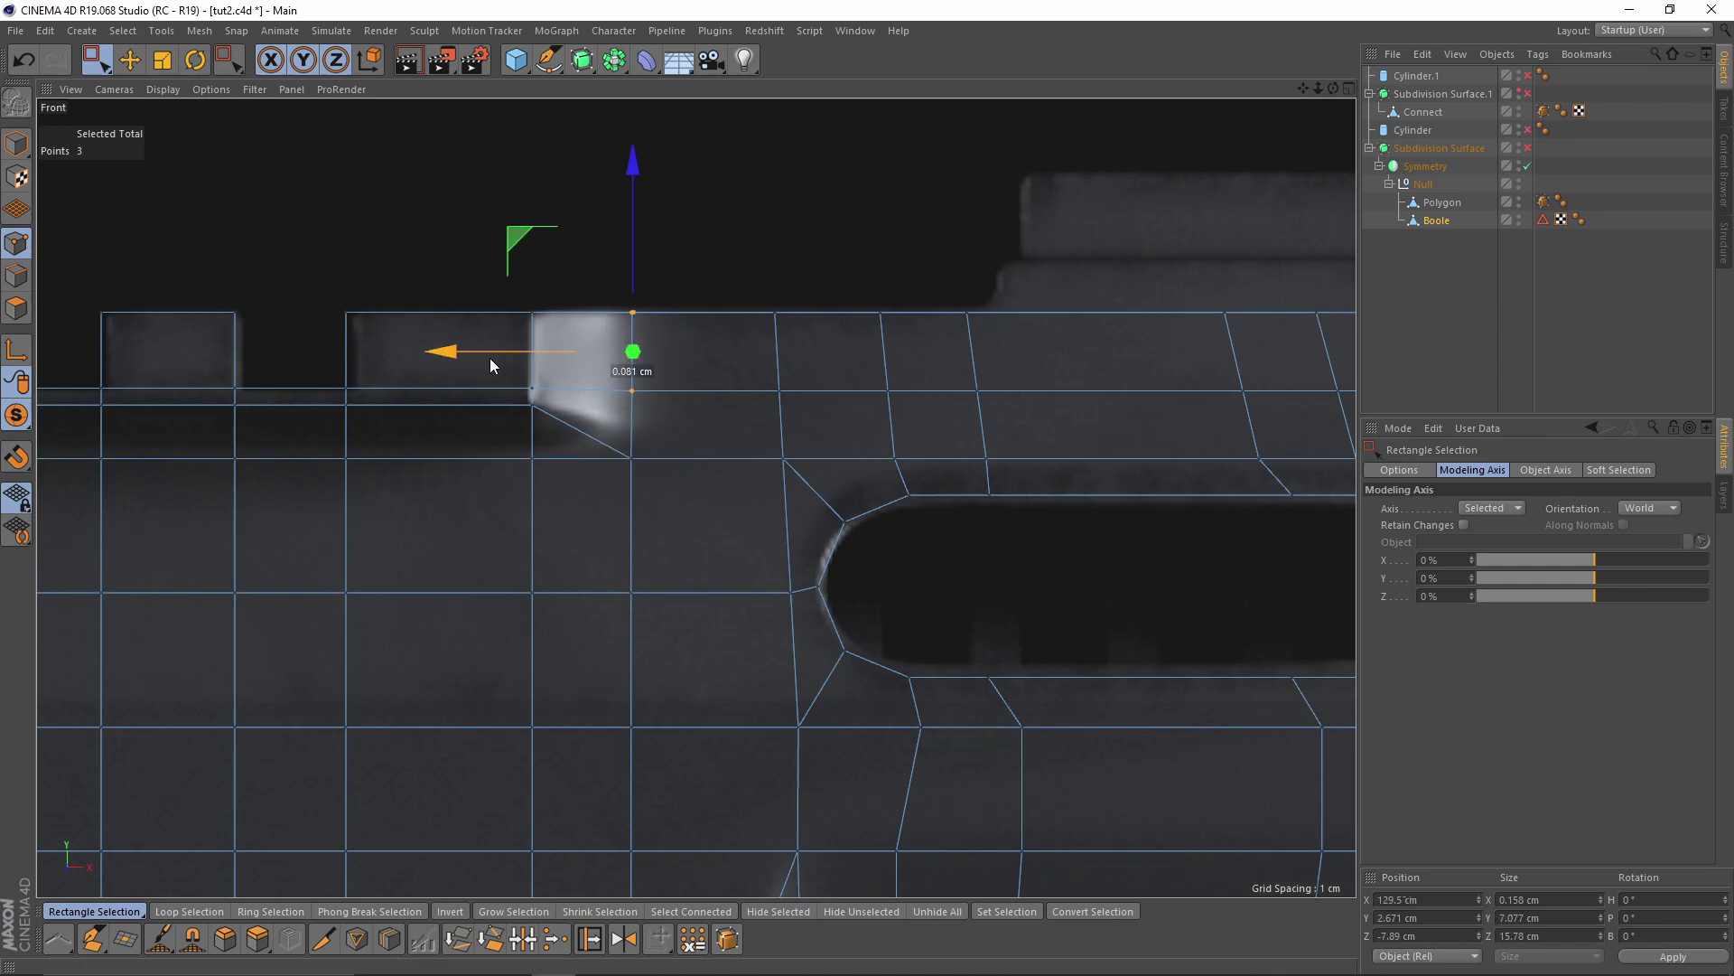
left_click_drag(513, 359, 516, 359)
middle_click(515, 356)
middle_click(512, 347)
Cut across the top of the last rail block from its outer corner to the centre edge using Line Cut with Visible Only enabled
left_click(16, 275)
key("e")
left_click_drag(916, 357, 848, 390, "alt")
left_click(15, 248)
left_click_drag(708, 416, 743, 437, "alt")
left_click(7, 310)
left_click(711, 389)
left_click(15, 248)
right_click(899, 457)
left_click(958, 658)
left_click(795, 578)
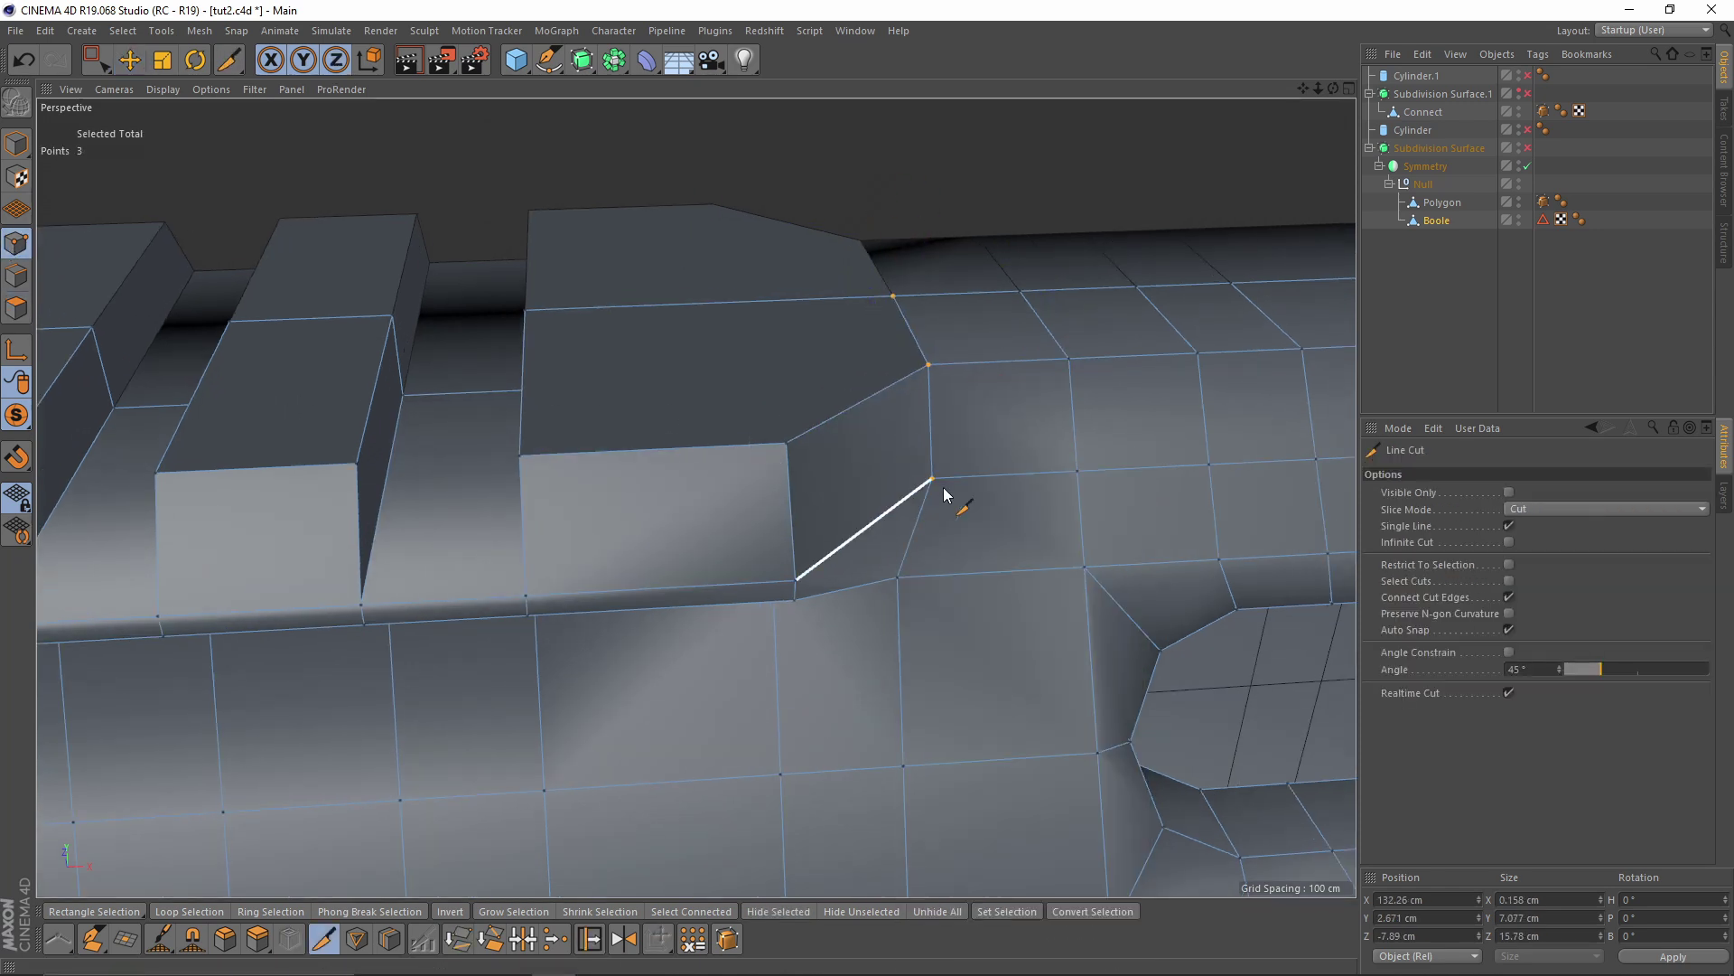
left_click(1508, 492)
left_click(786, 443)
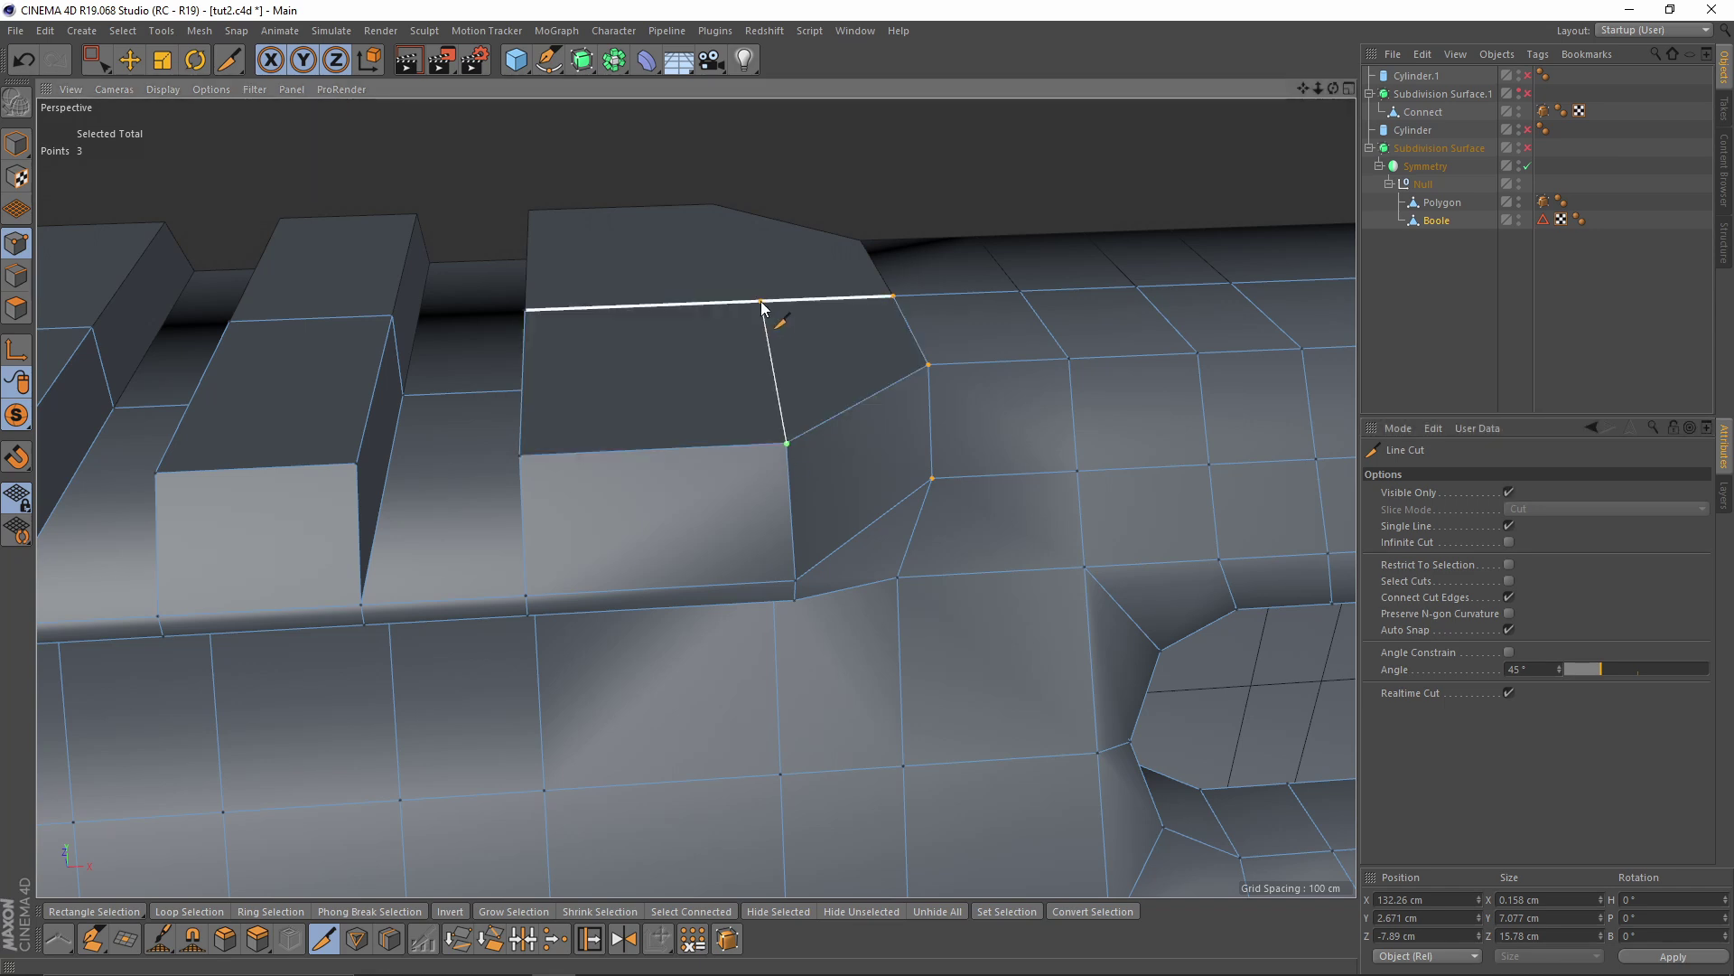
left_click(763, 298)
Select the side edge at the rail's front end and check it with the Symmetry object switched off and back on
key("e")
left_click_drag(763, 298, 495, 336, "alt")
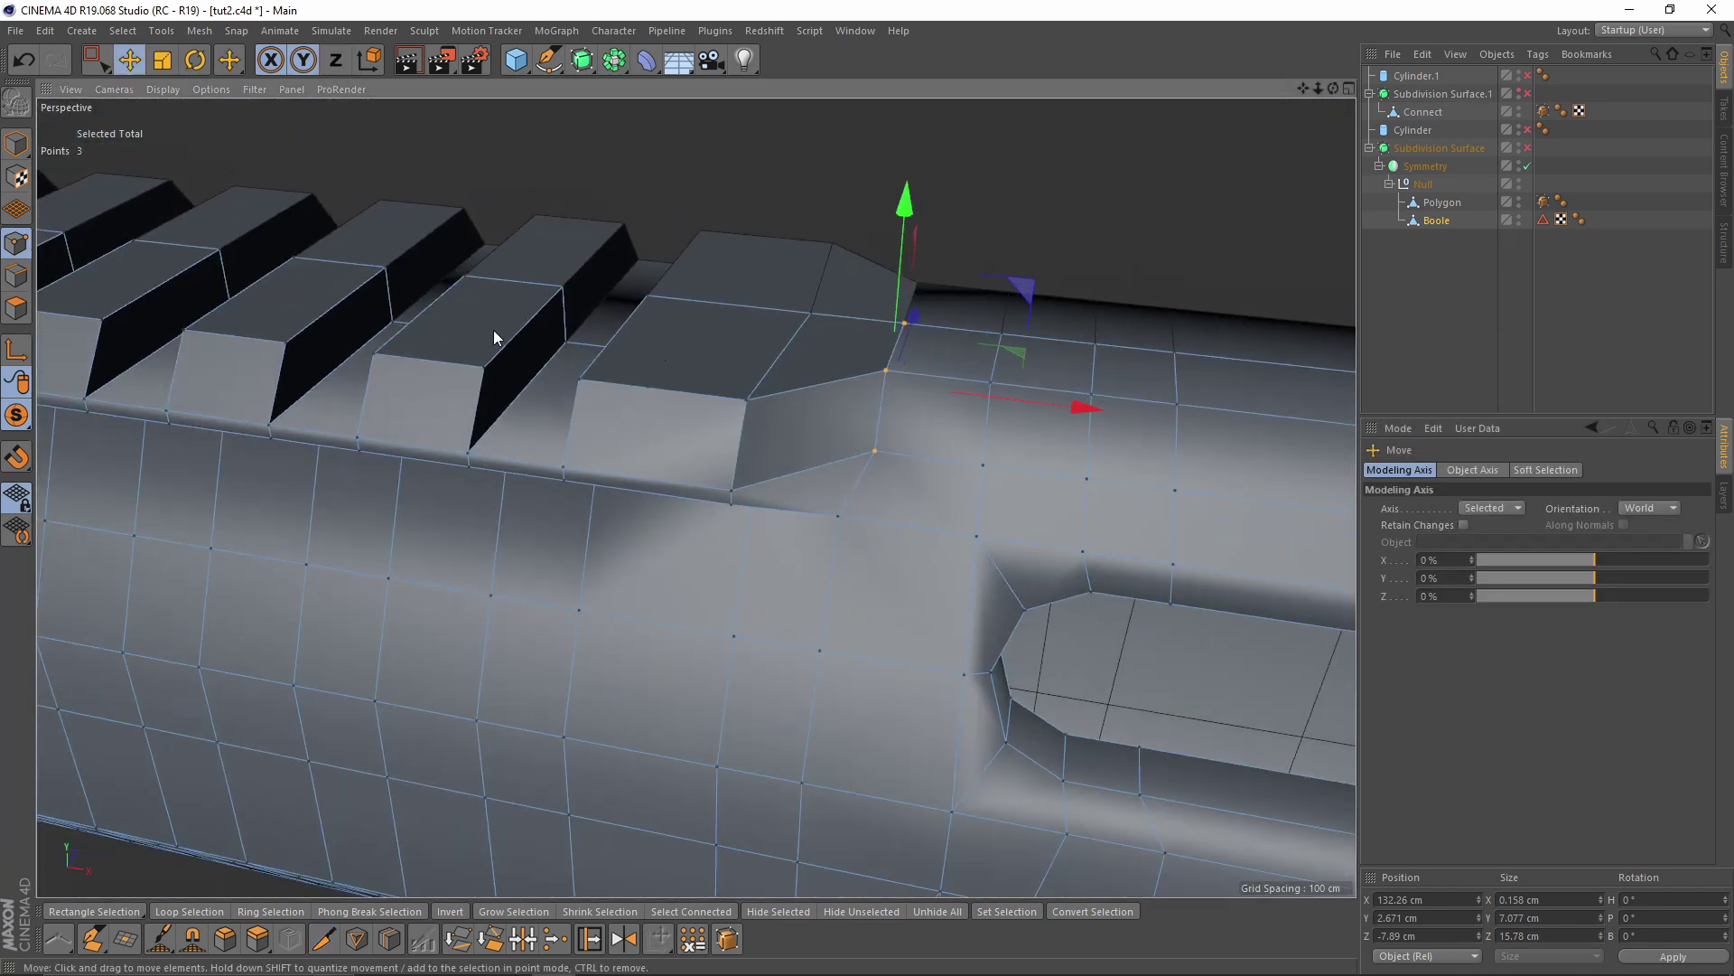
left_click(16, 276)
left_click(895, 357)
left_click_drag(900, 351, 993, 302, "alt")
left_click(1526, 167)
left_click_drag(813, 343, 1065, 325, "alt")
left_click(1527, 166)
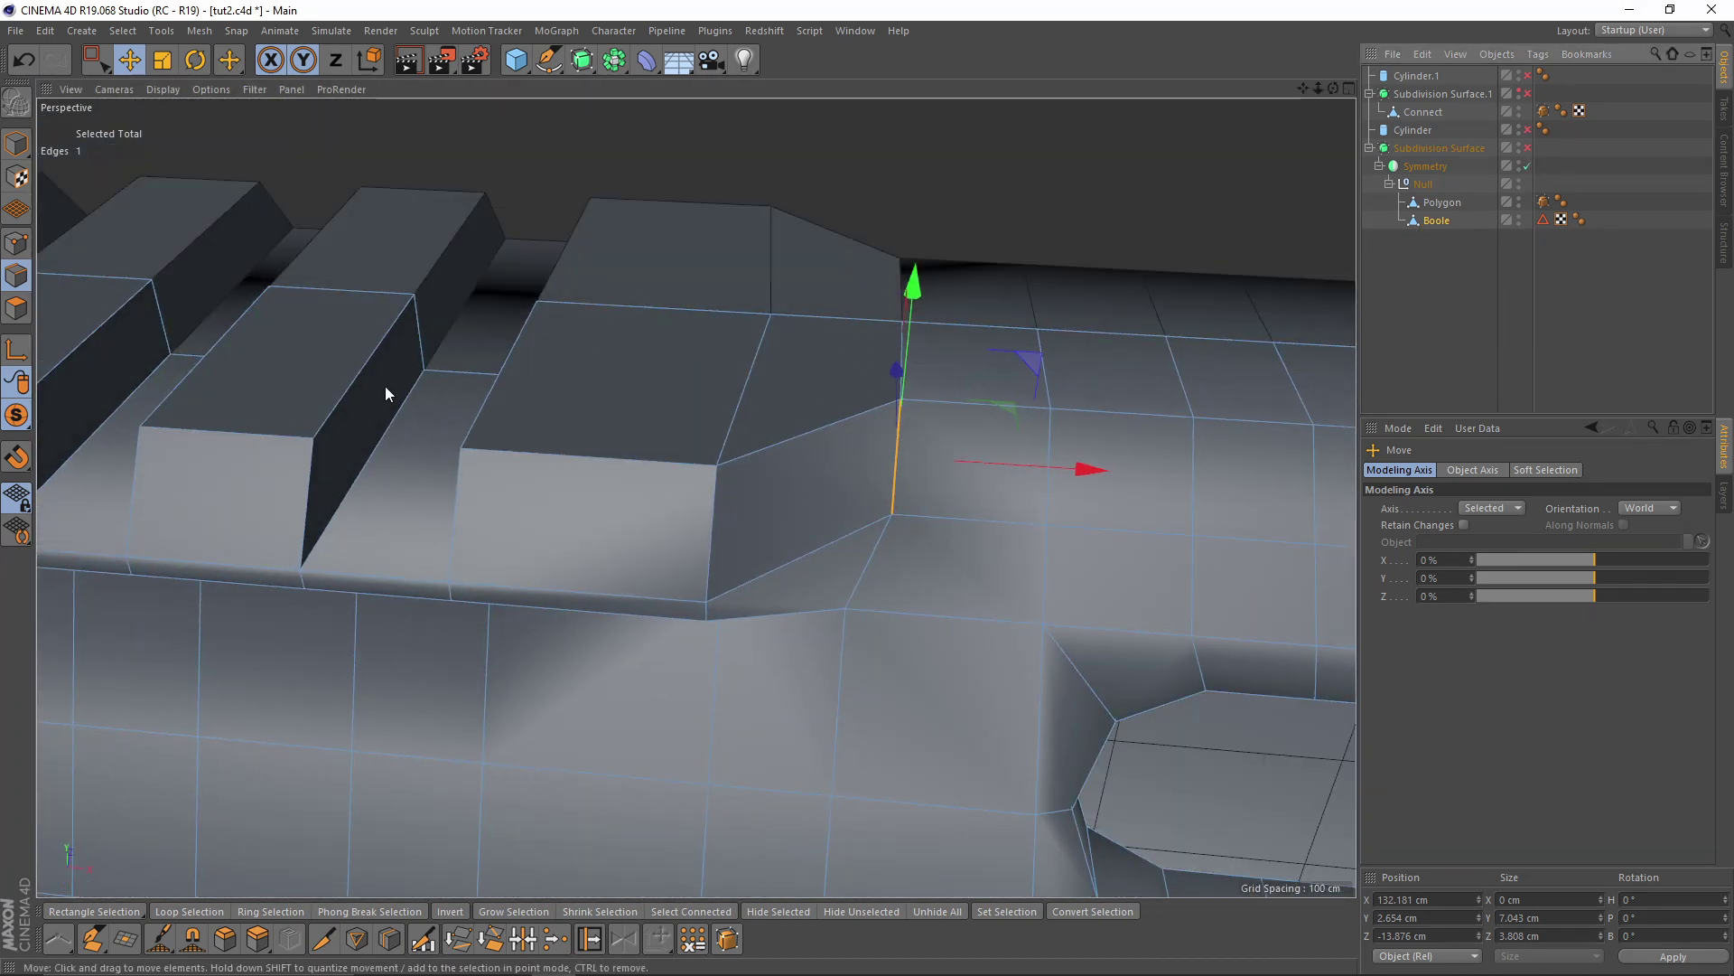
Extend the edge selection around the rail's front end and along its whole base to the rear of the barrel
scroll(975, 388, "up", 4)
scroll(927, 540, "down", 4)
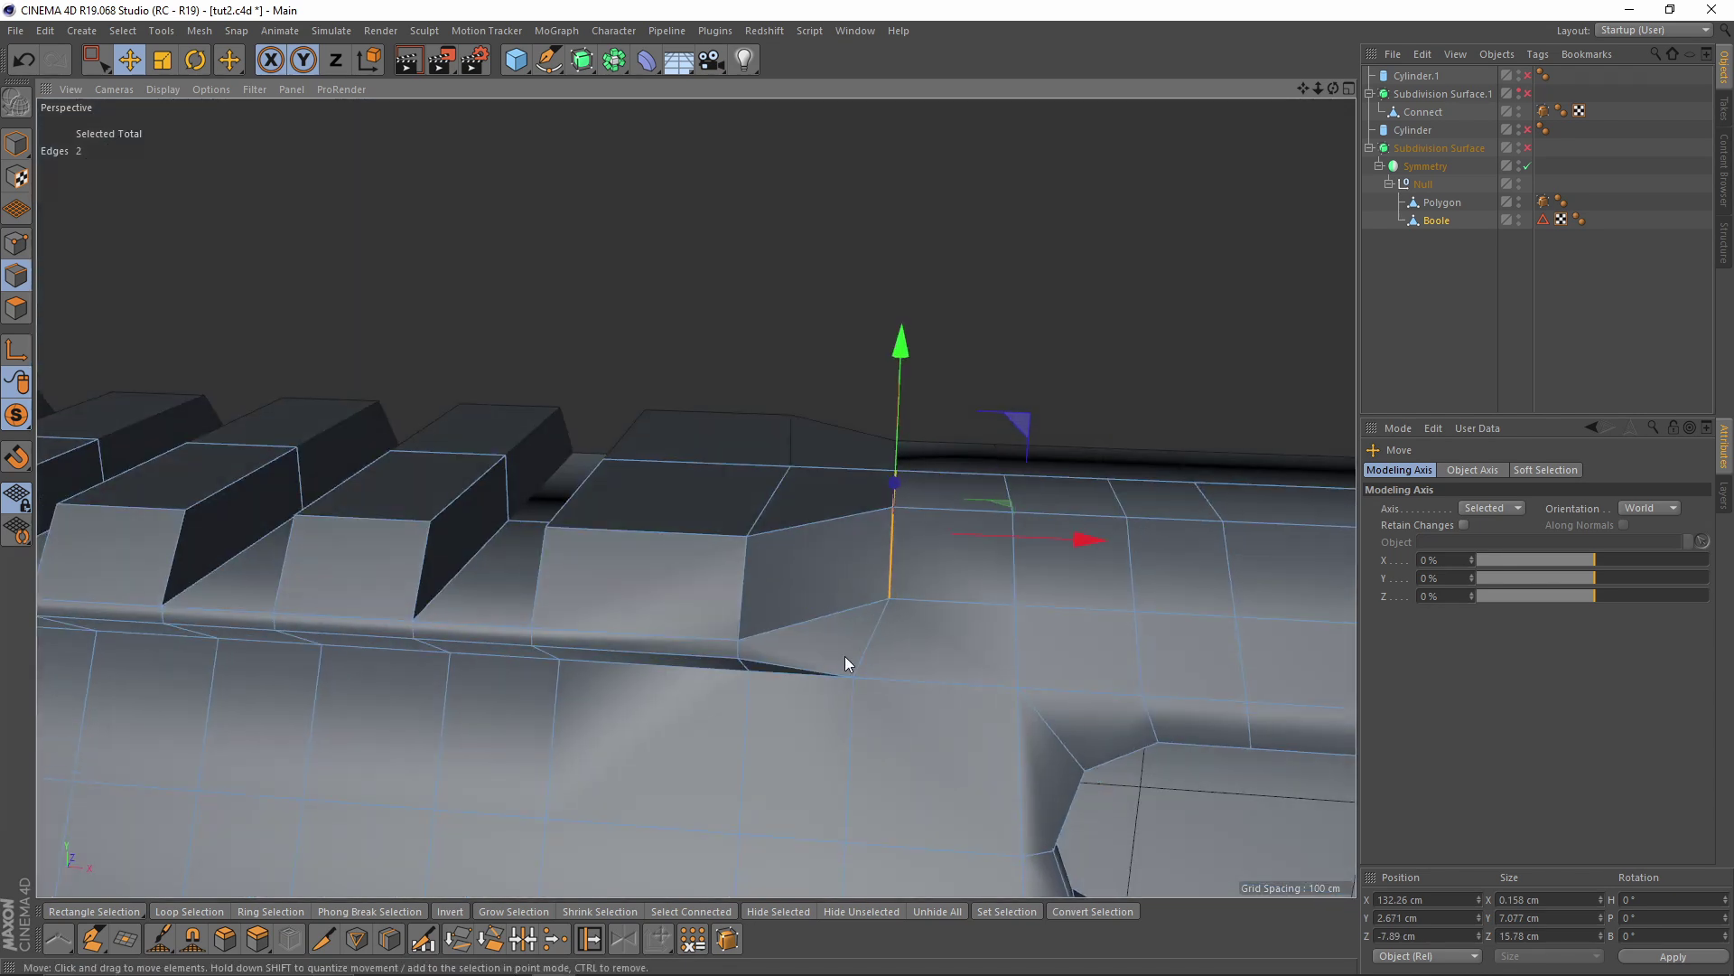
left_click(822, 680, "shift")
middle_click_drag(689, 661, 804, 555, "alt")
left_click_drag(804, 554, 722, 513, "alt")
double_click(735, 580, "shift")
right_click_drag(799, 587, 597, 600, "alt")
left_click_drag(630, 575, 488, 567, "alt")
right_click_drag(480, 565, 623, 558, "alt")
left_click_drag(948, 577, 874, 568, "alt")
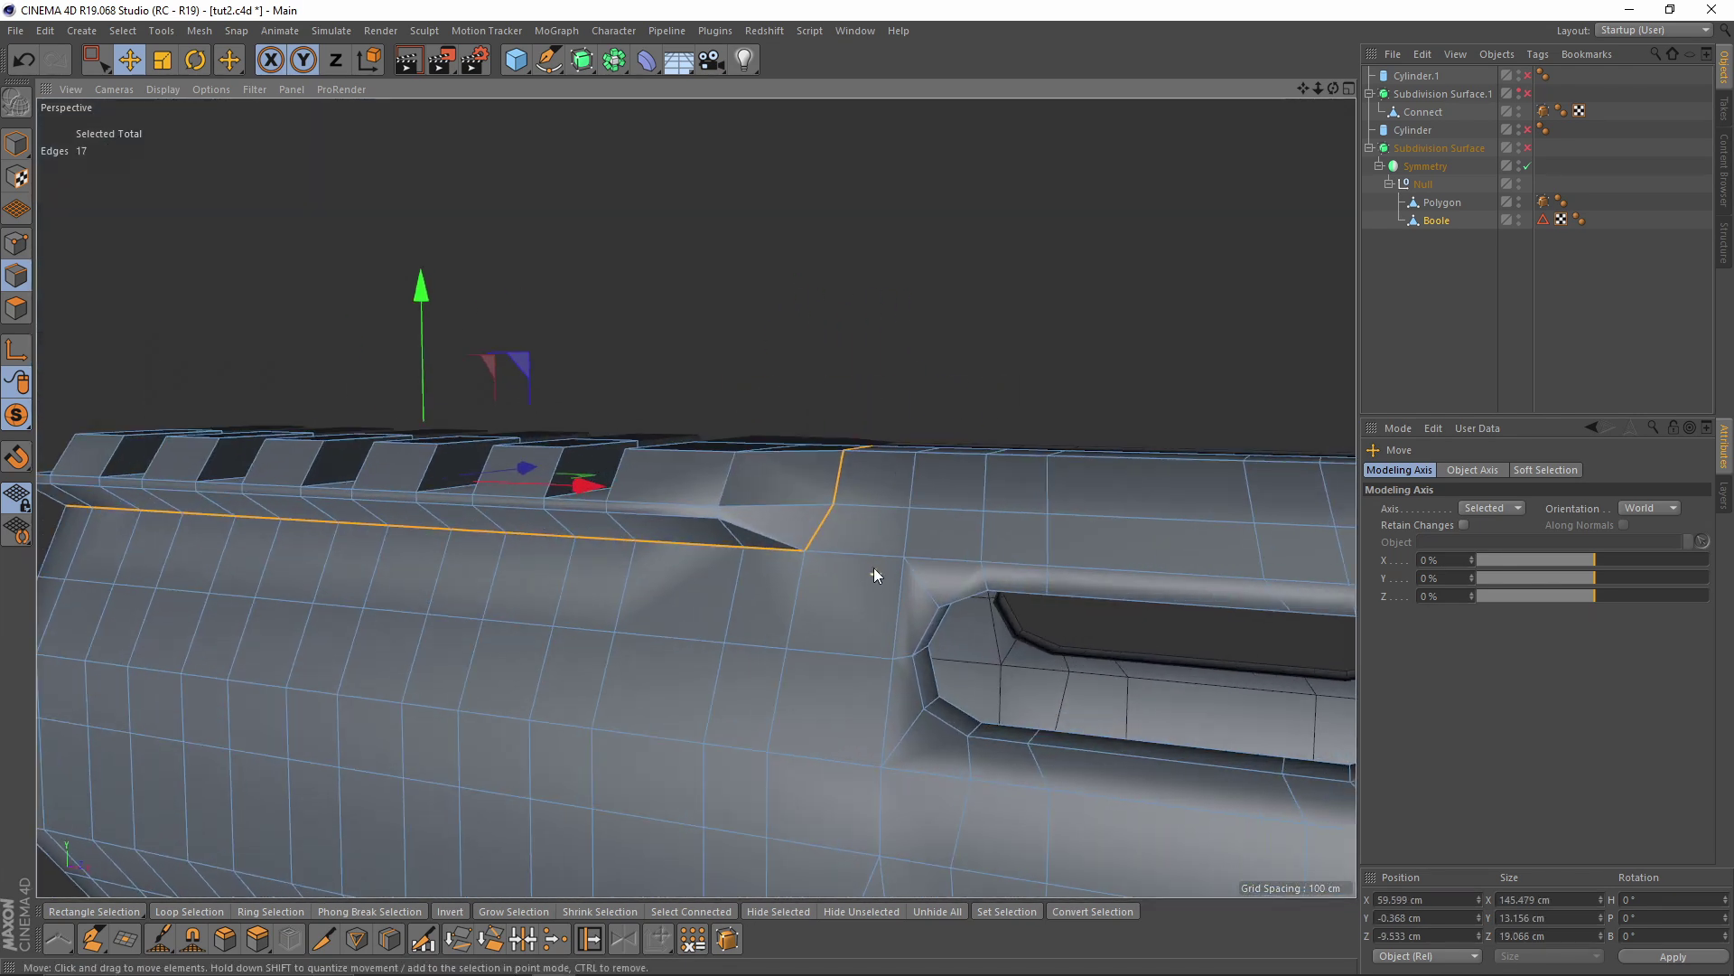
Try cloning the selected edges outward from the rail with Edge Slide at an offset of about 3.13 cm
right_click_drag(874, 567, 901, 572, "alt")
right_click(901, 574)
left_click(948, 746)
scroll(903, 587, "up", 2)
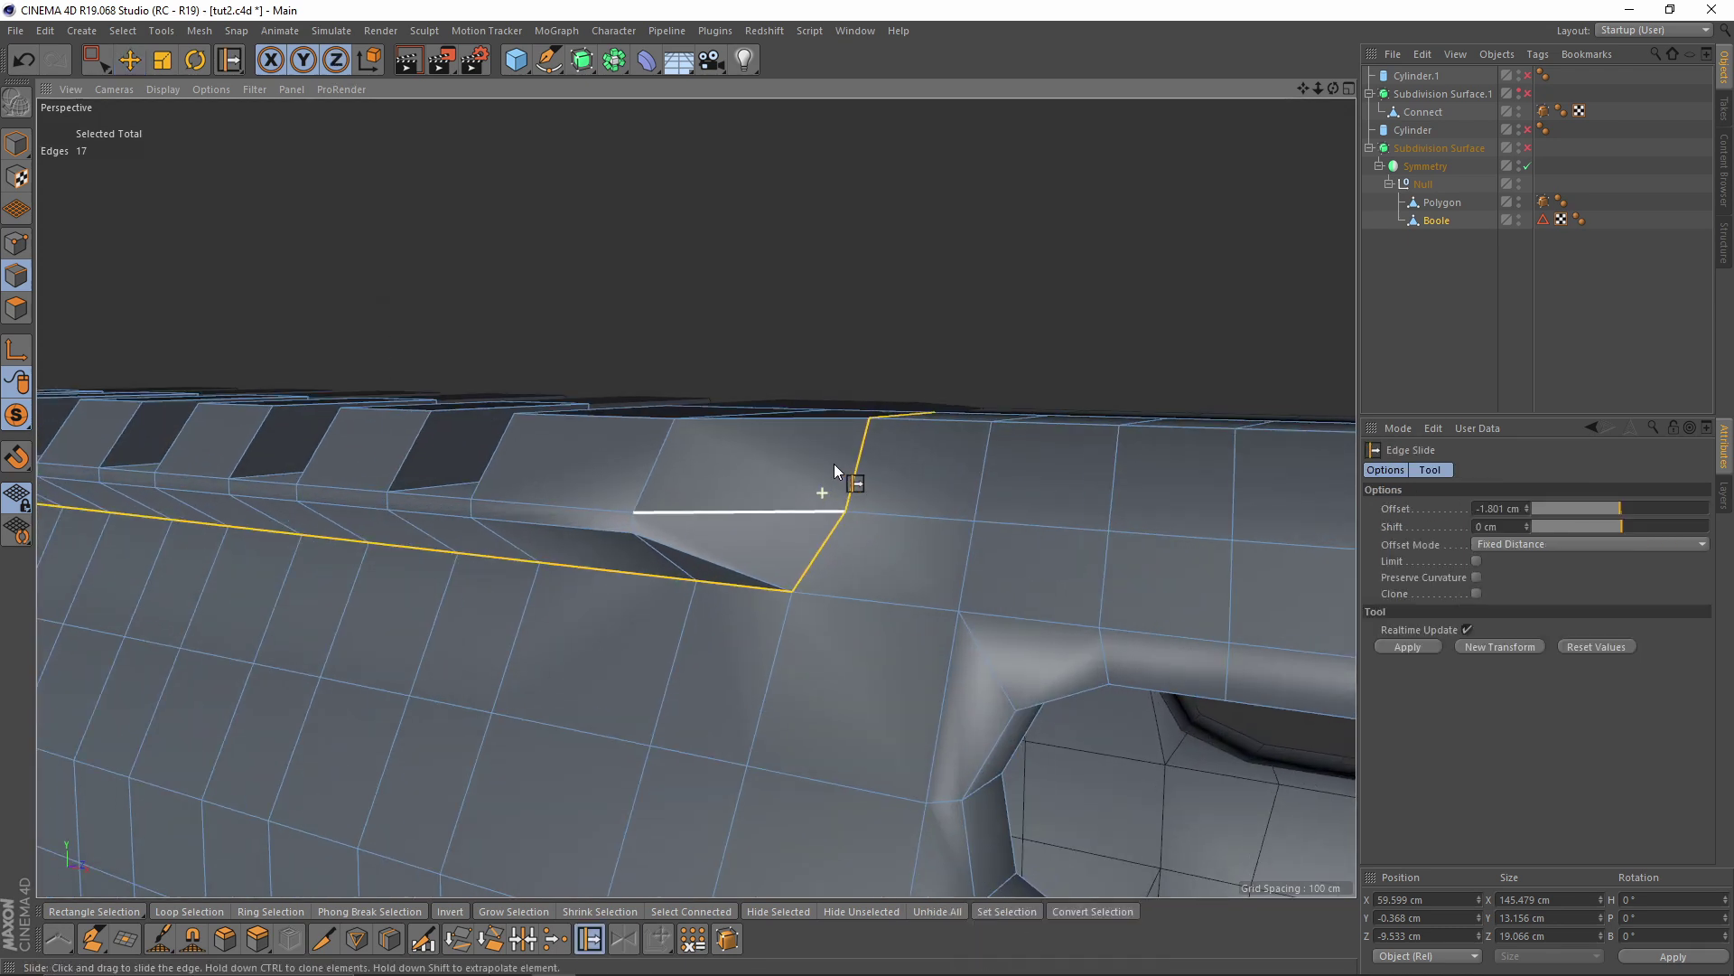
left_click_drag(851, 477, 887, 490)
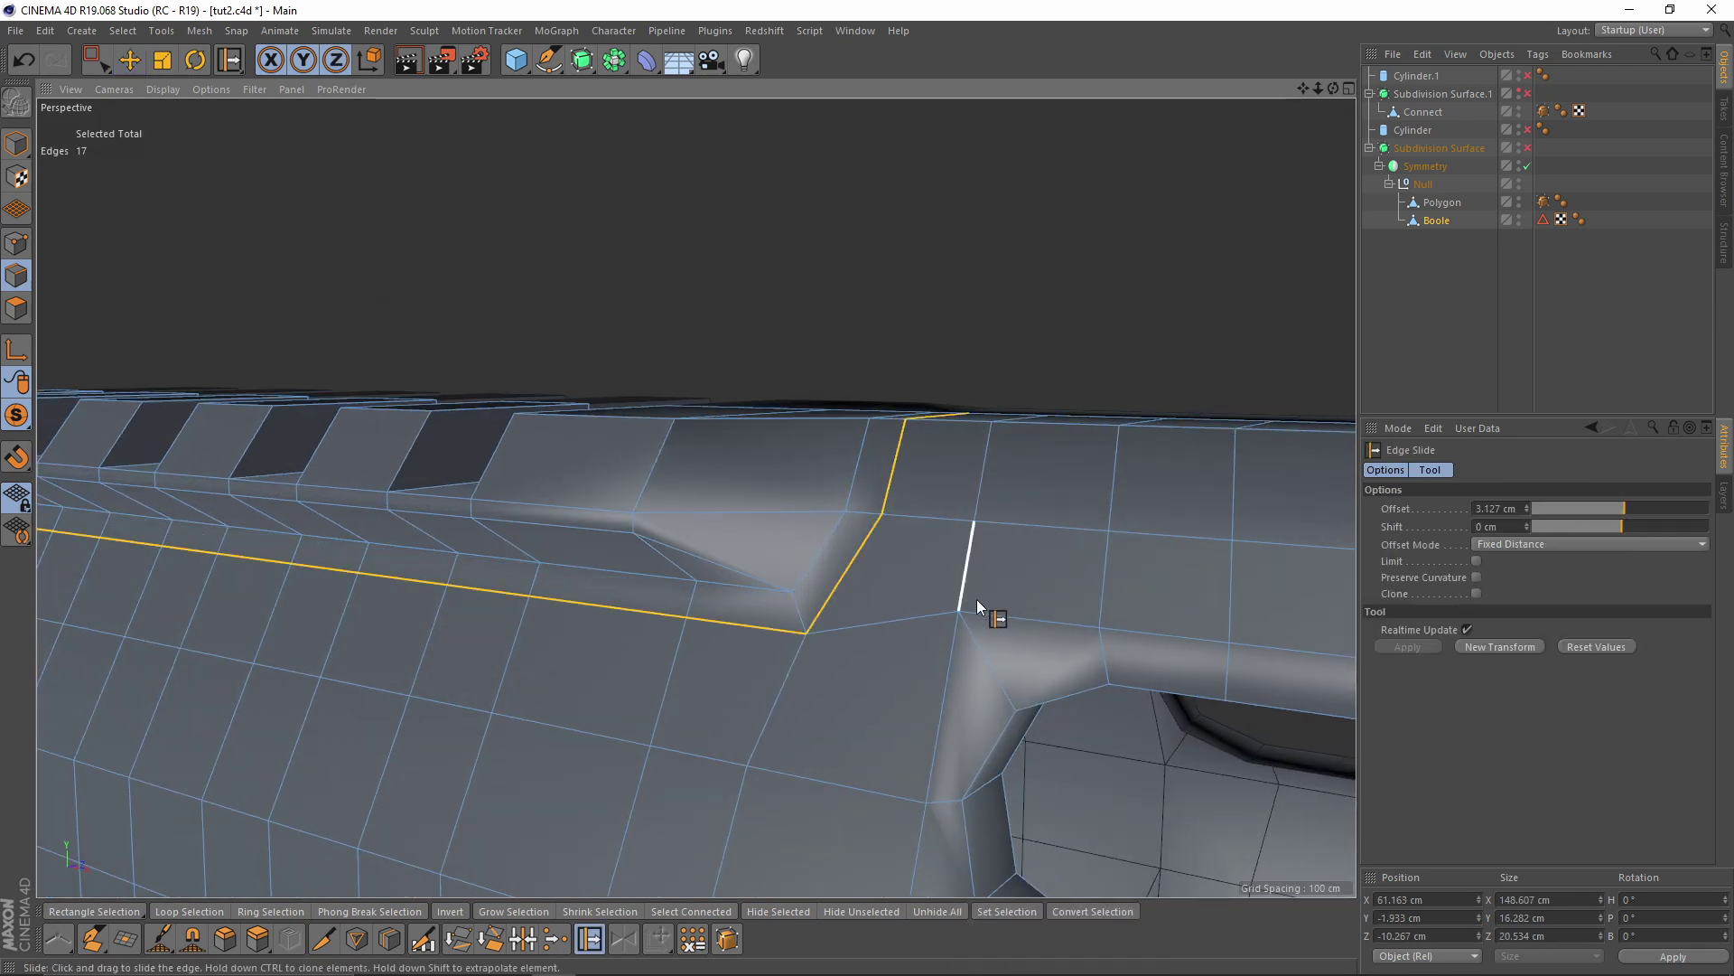
Undo the first slide and clone the rail's outline edges outward again with Edge Slide in the Front view
middle_click(977, 599)
middle_click(949, 624)
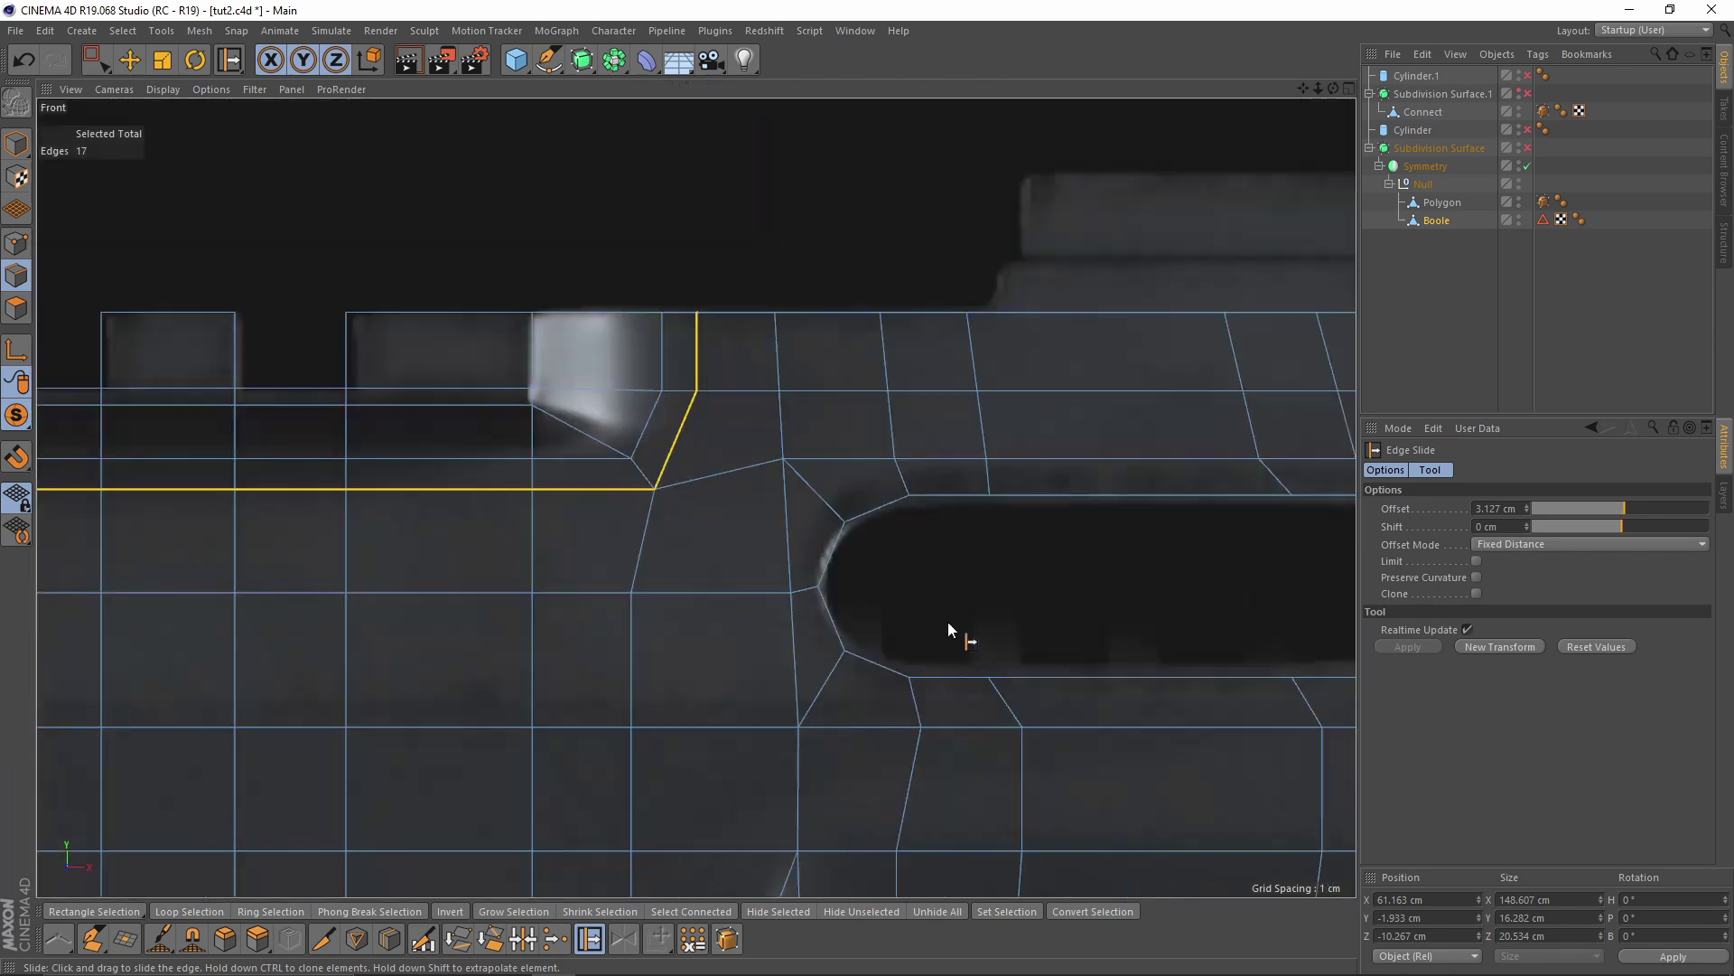
middle_click(636, 373)
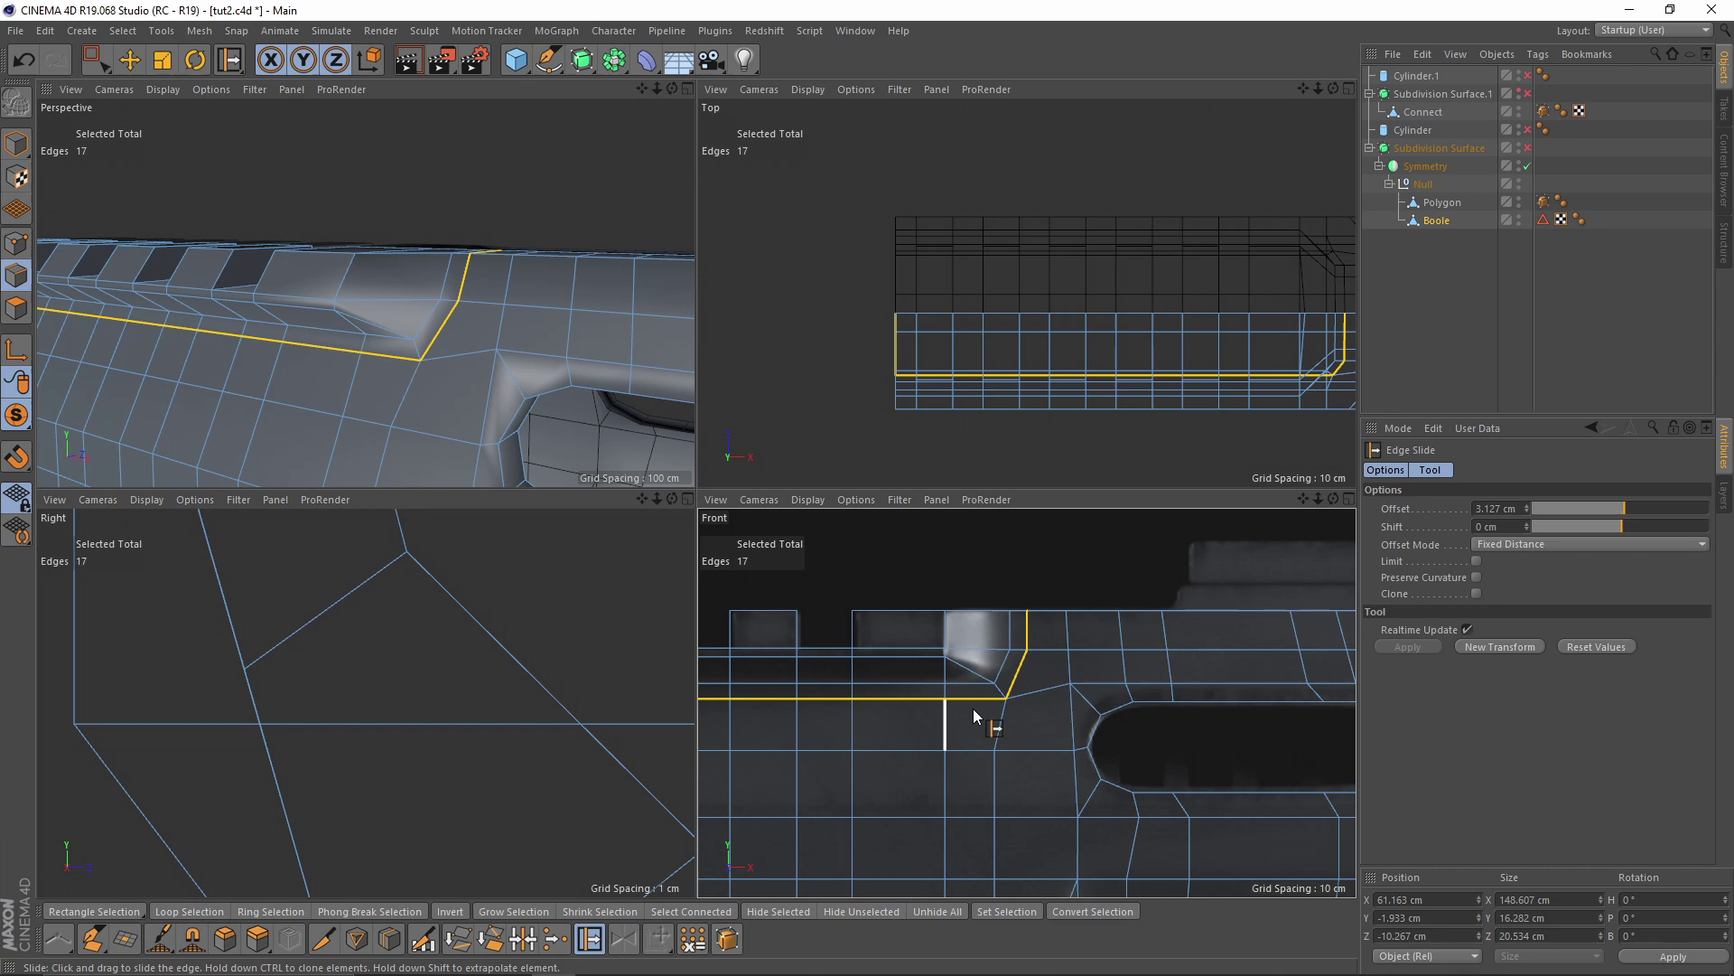
scroll(1005, 617, "up", 3)
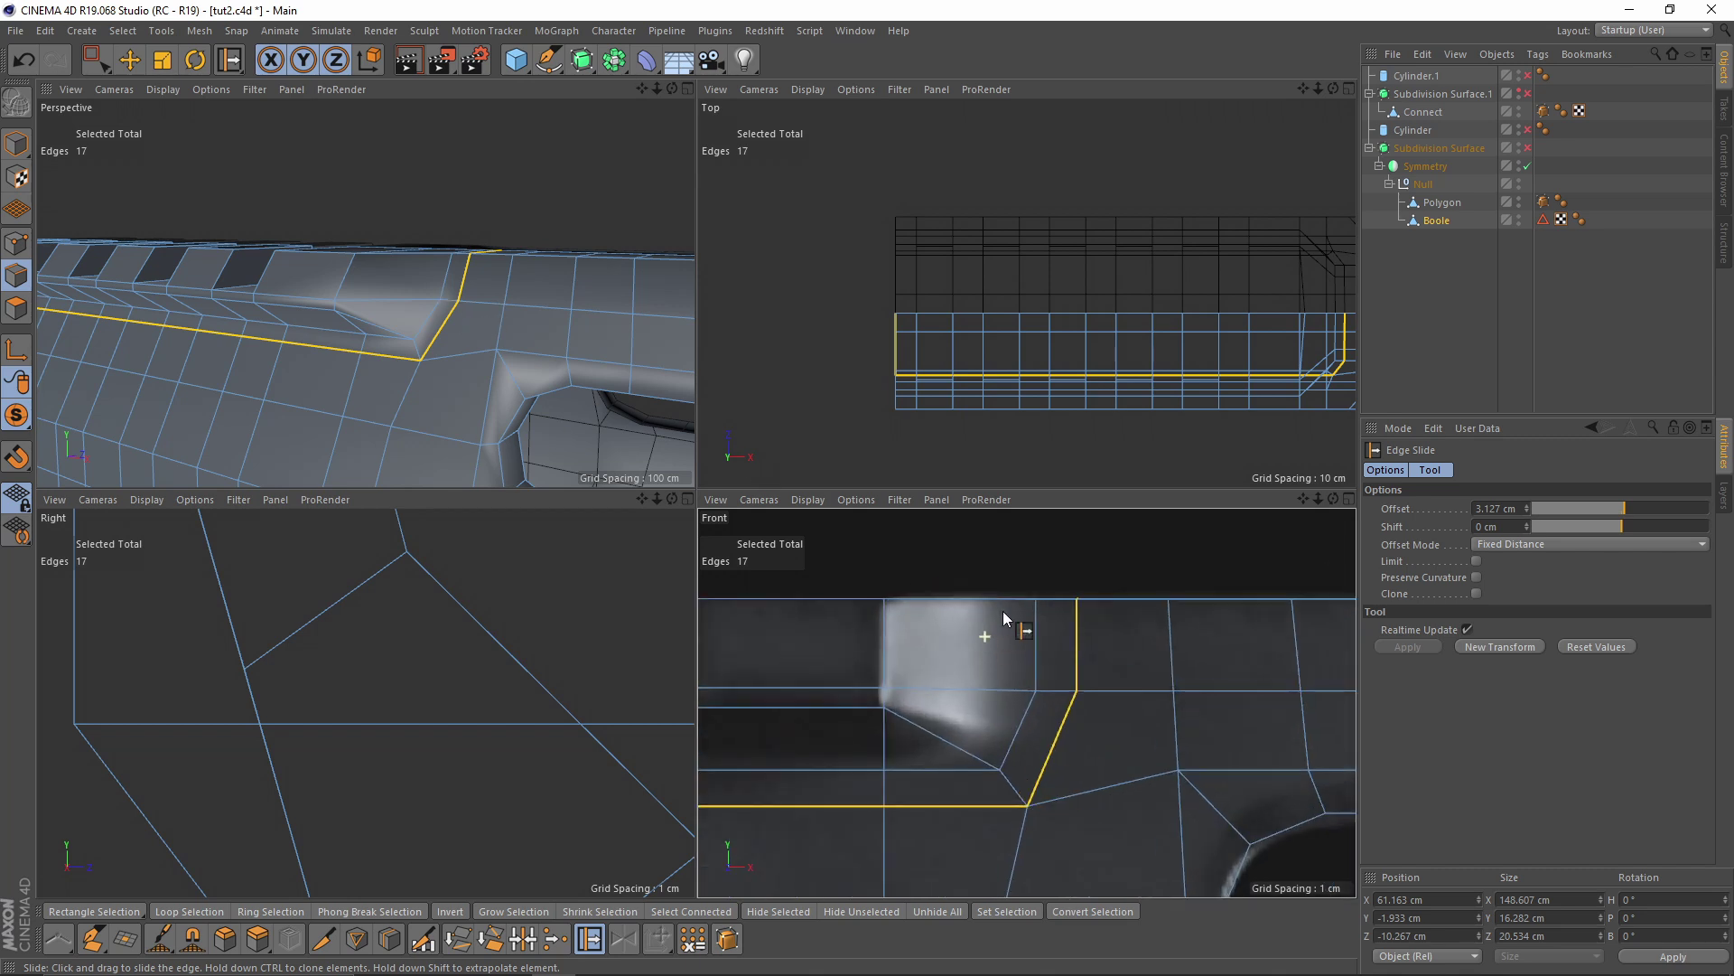
left_click_drag(1087, 707, 1039, 654)
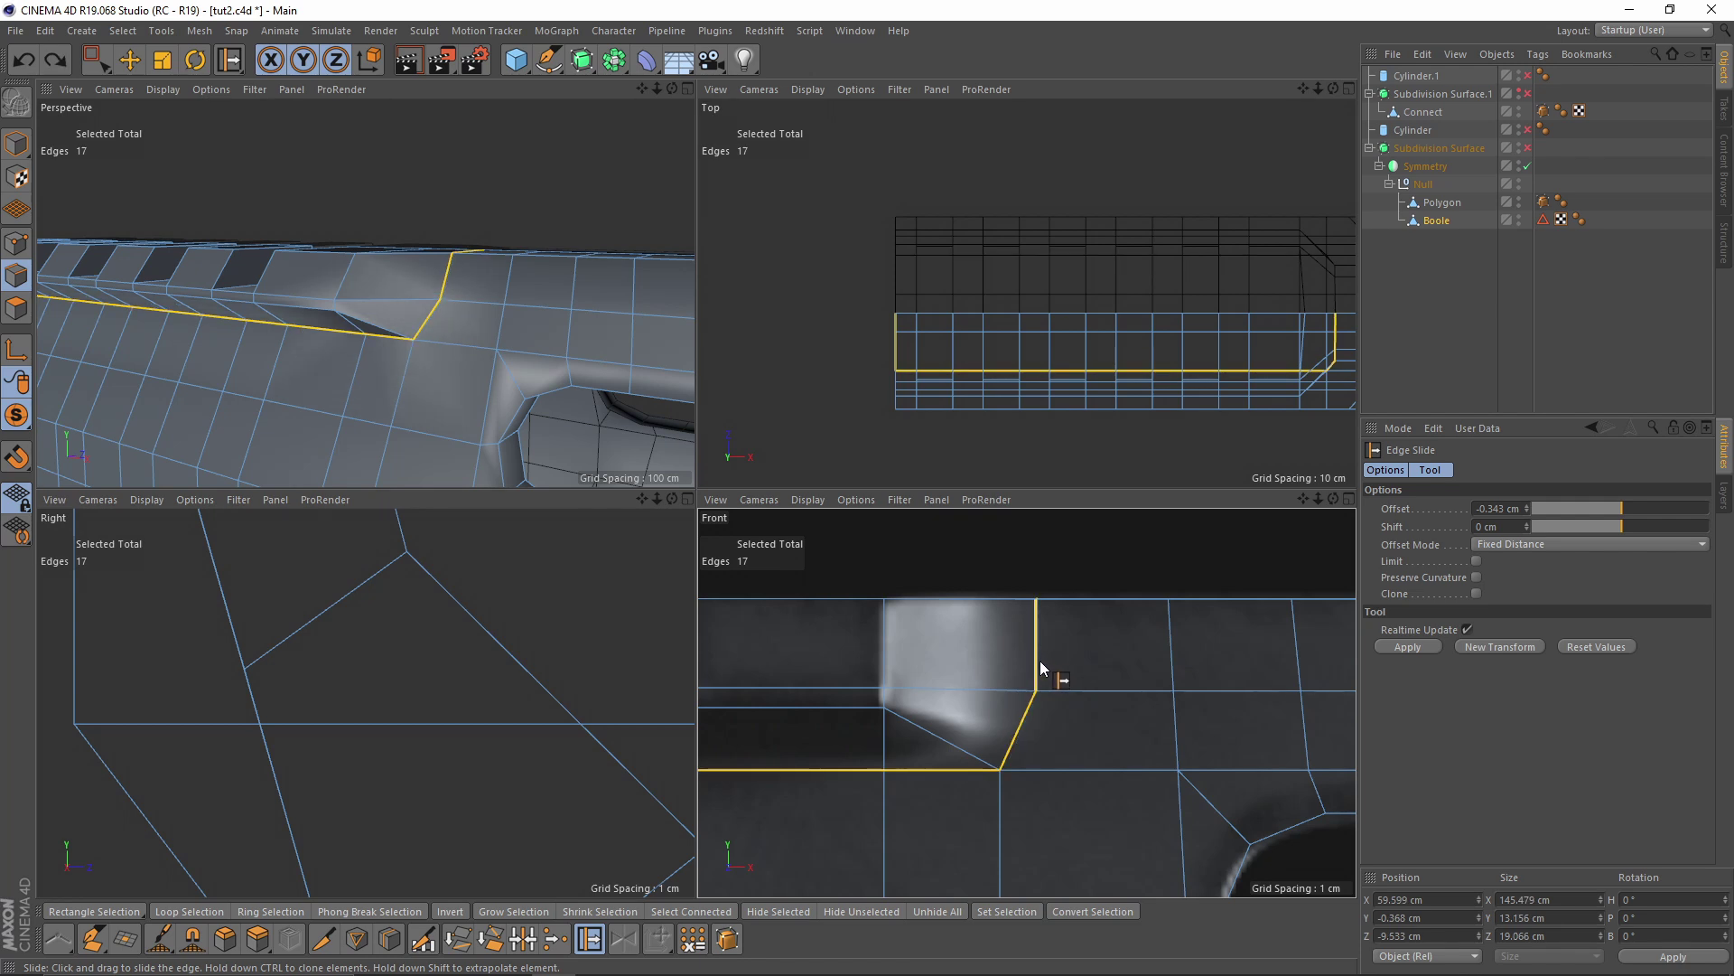
key("ctrl+y")
left_click_drag(1039, 661, 1087, 690, "ctrl")
key("e")
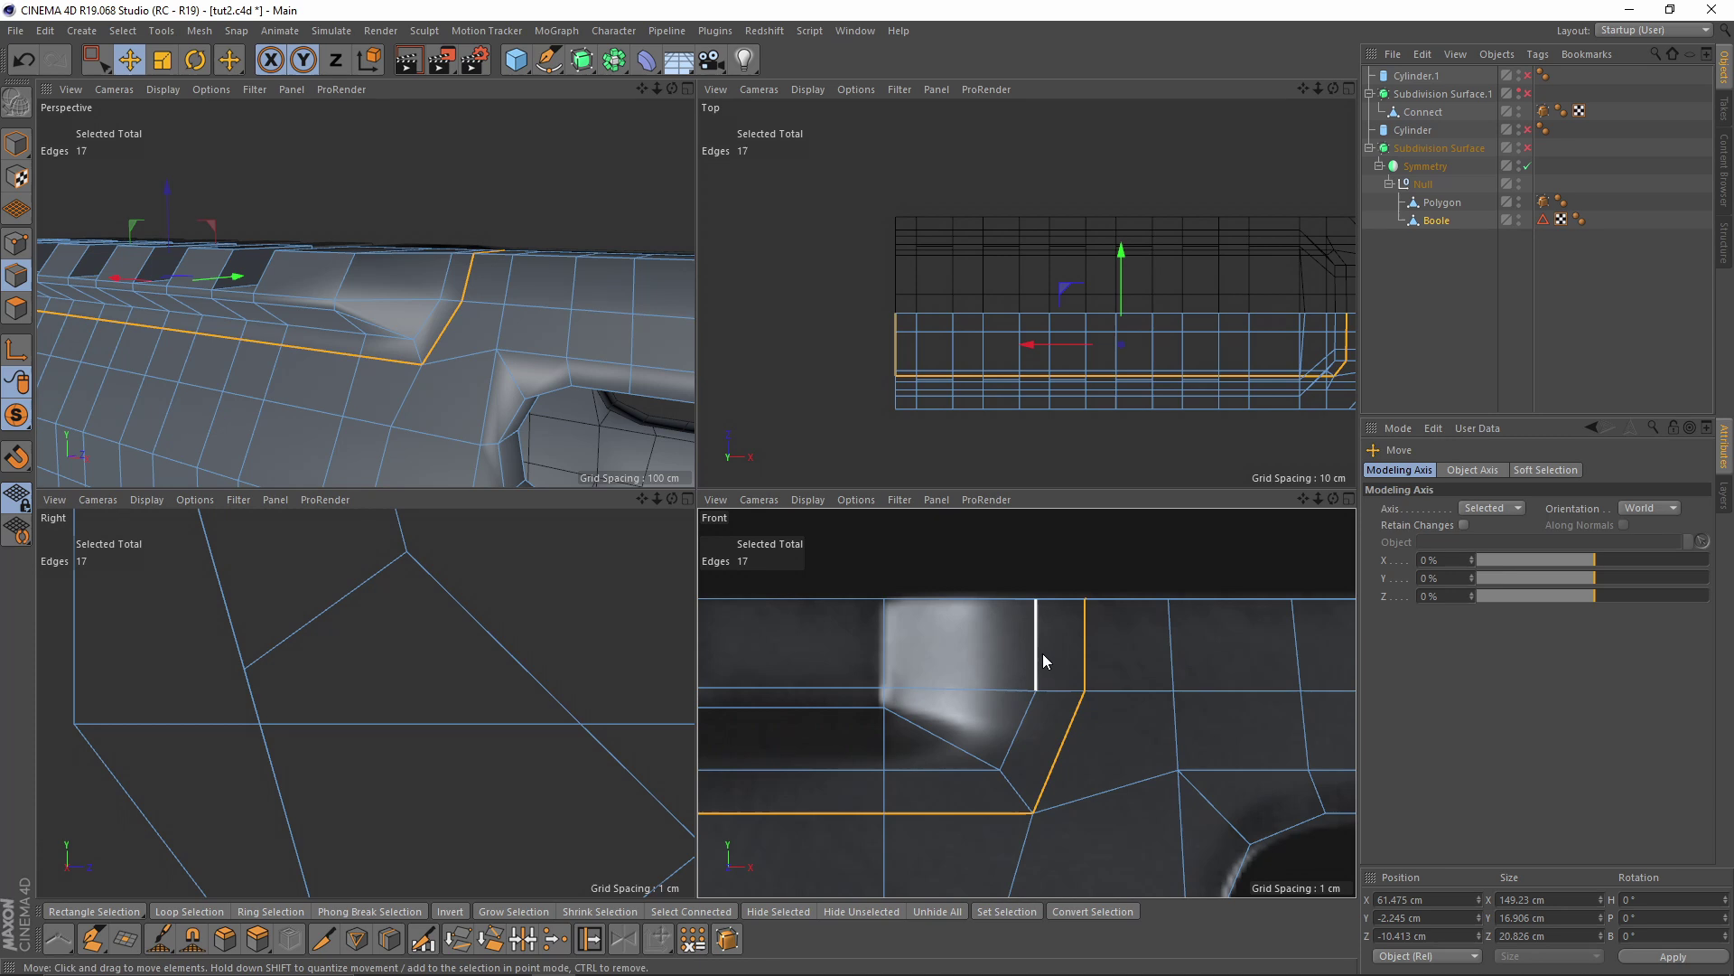
Shift the rail-end edges back about 0.35 cm and slide the end's lower corner point by 32.2%
left_click(1039, 657)
key("space")
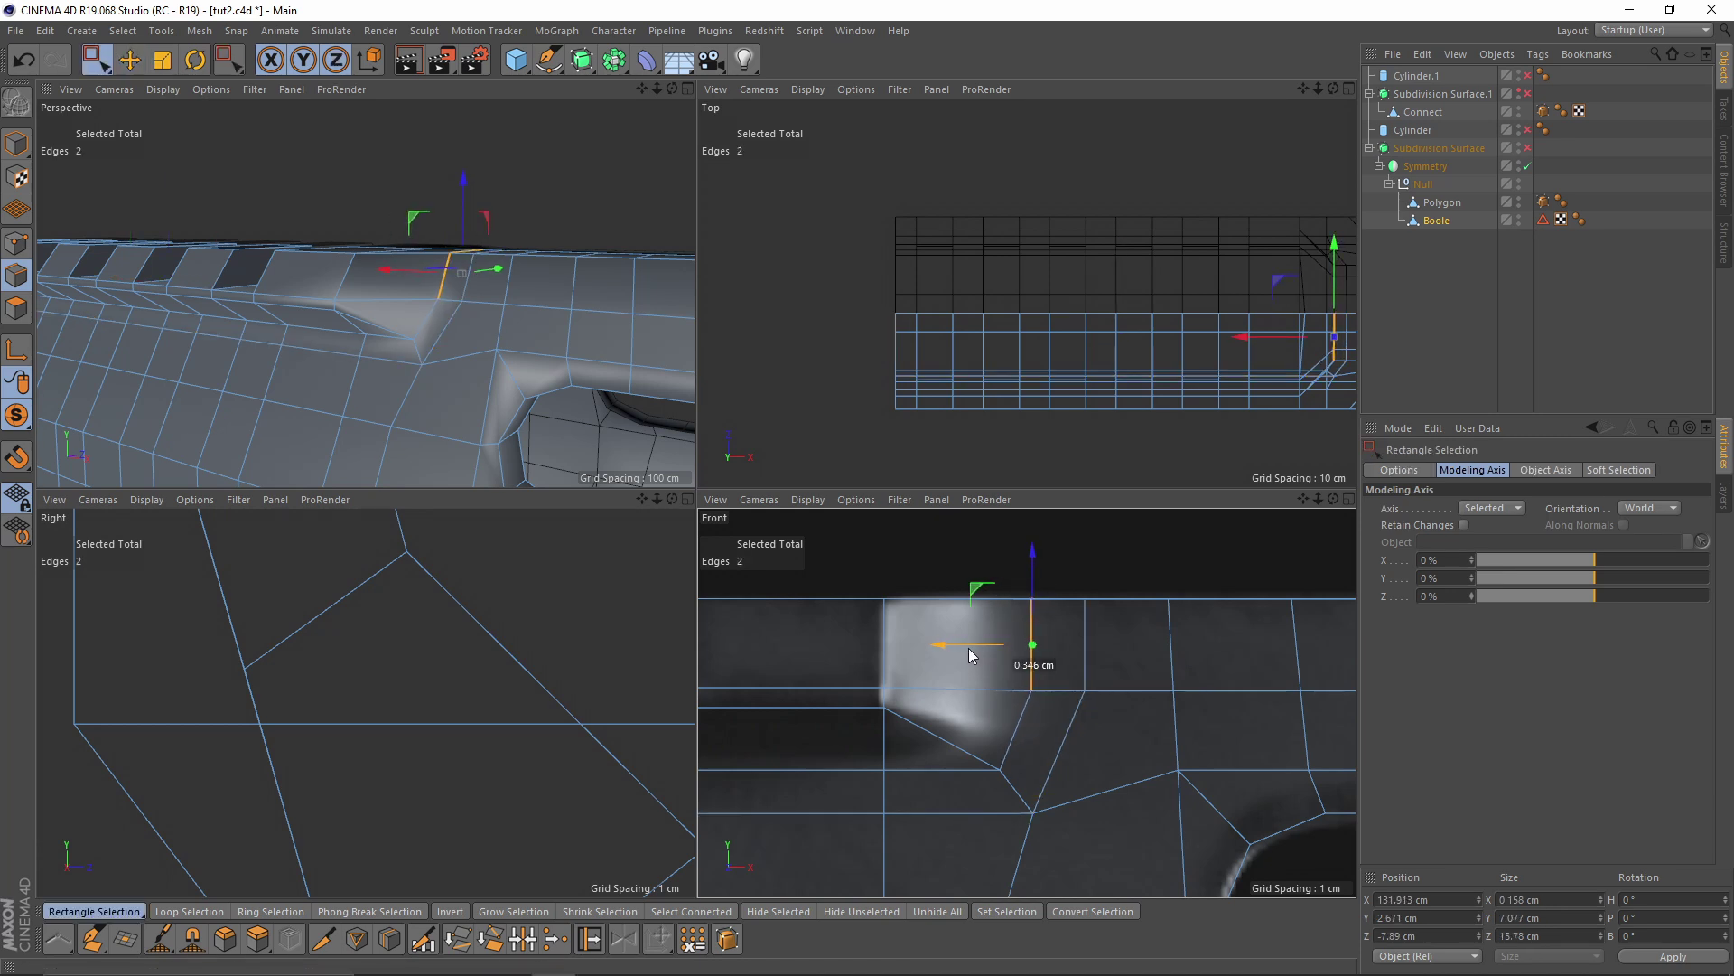
left_click(18, 244, "ctrl")
key("m")
key("o")
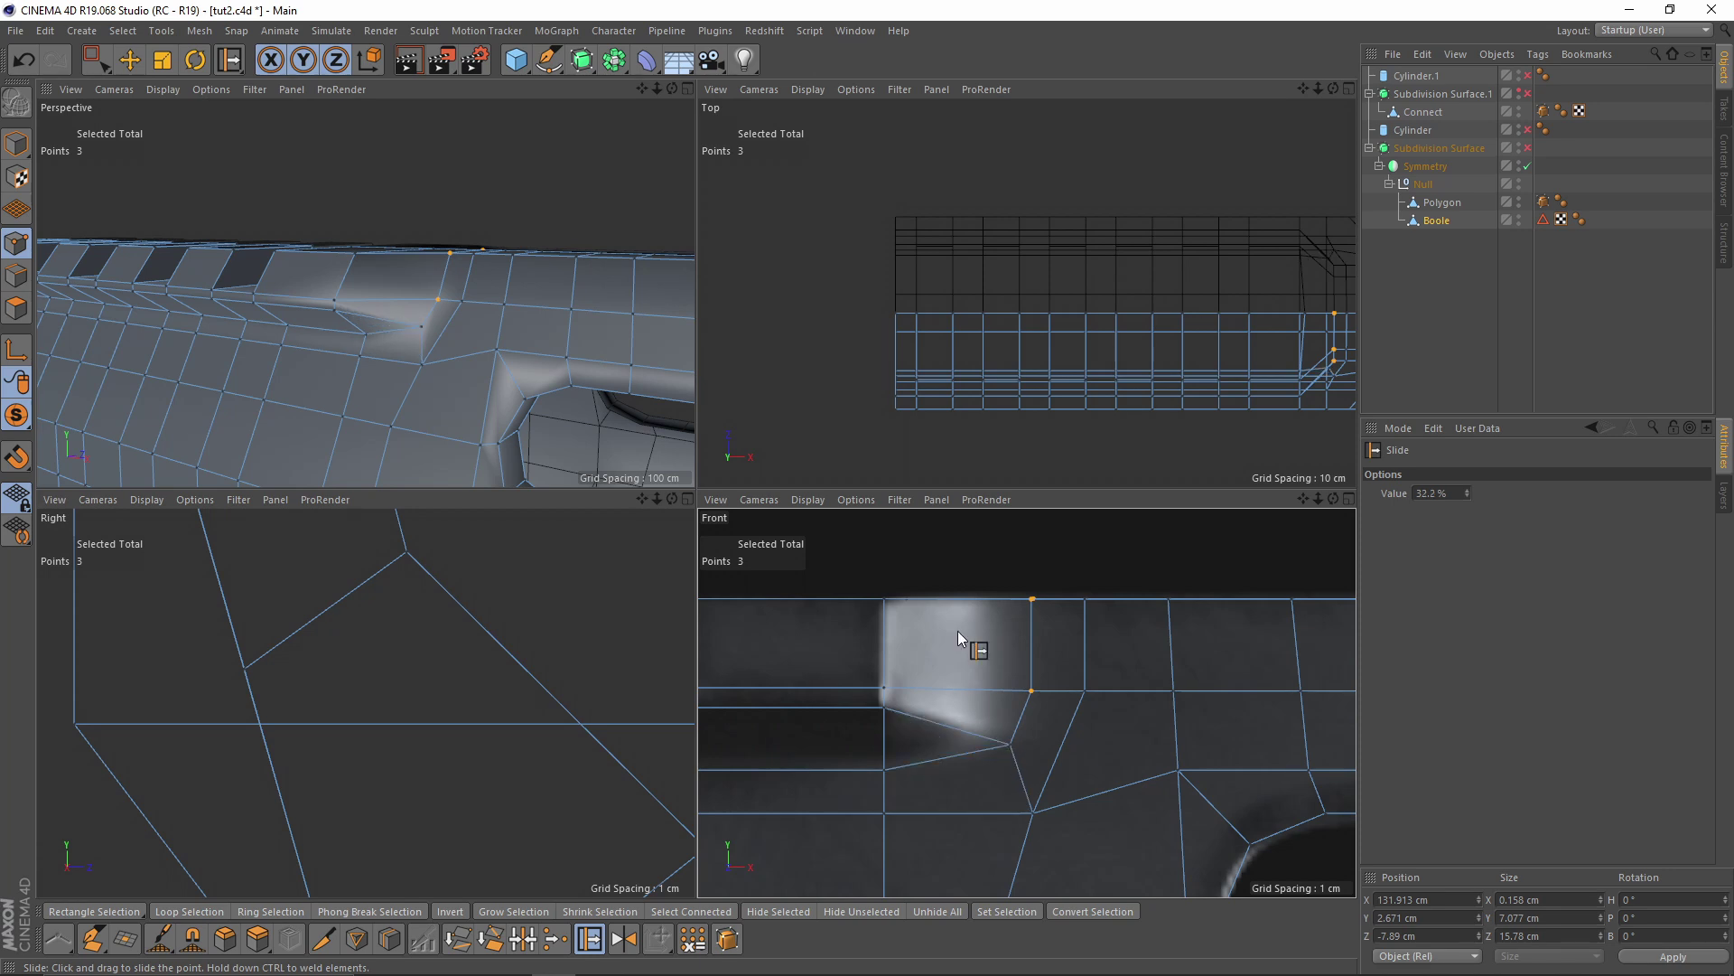
Examine the reworked rail end and the rest of the barrel mesh from several angles
middle_click(368, 313)
left_click_drag(631, 452, 749, 512, "alt")
right_click_drag(749, 512, 663, 515, "alt")
left_click_drag(663, 514, 780, 376, "alt")
right_click_drag(780, 376, 875, 433, "alt")
left_click_drag(876, 433, 840, 425, "alt")
left_click(16, 307)
left_click_drag(337, 399, 808, 291, "alt")
left_click(14, 275)
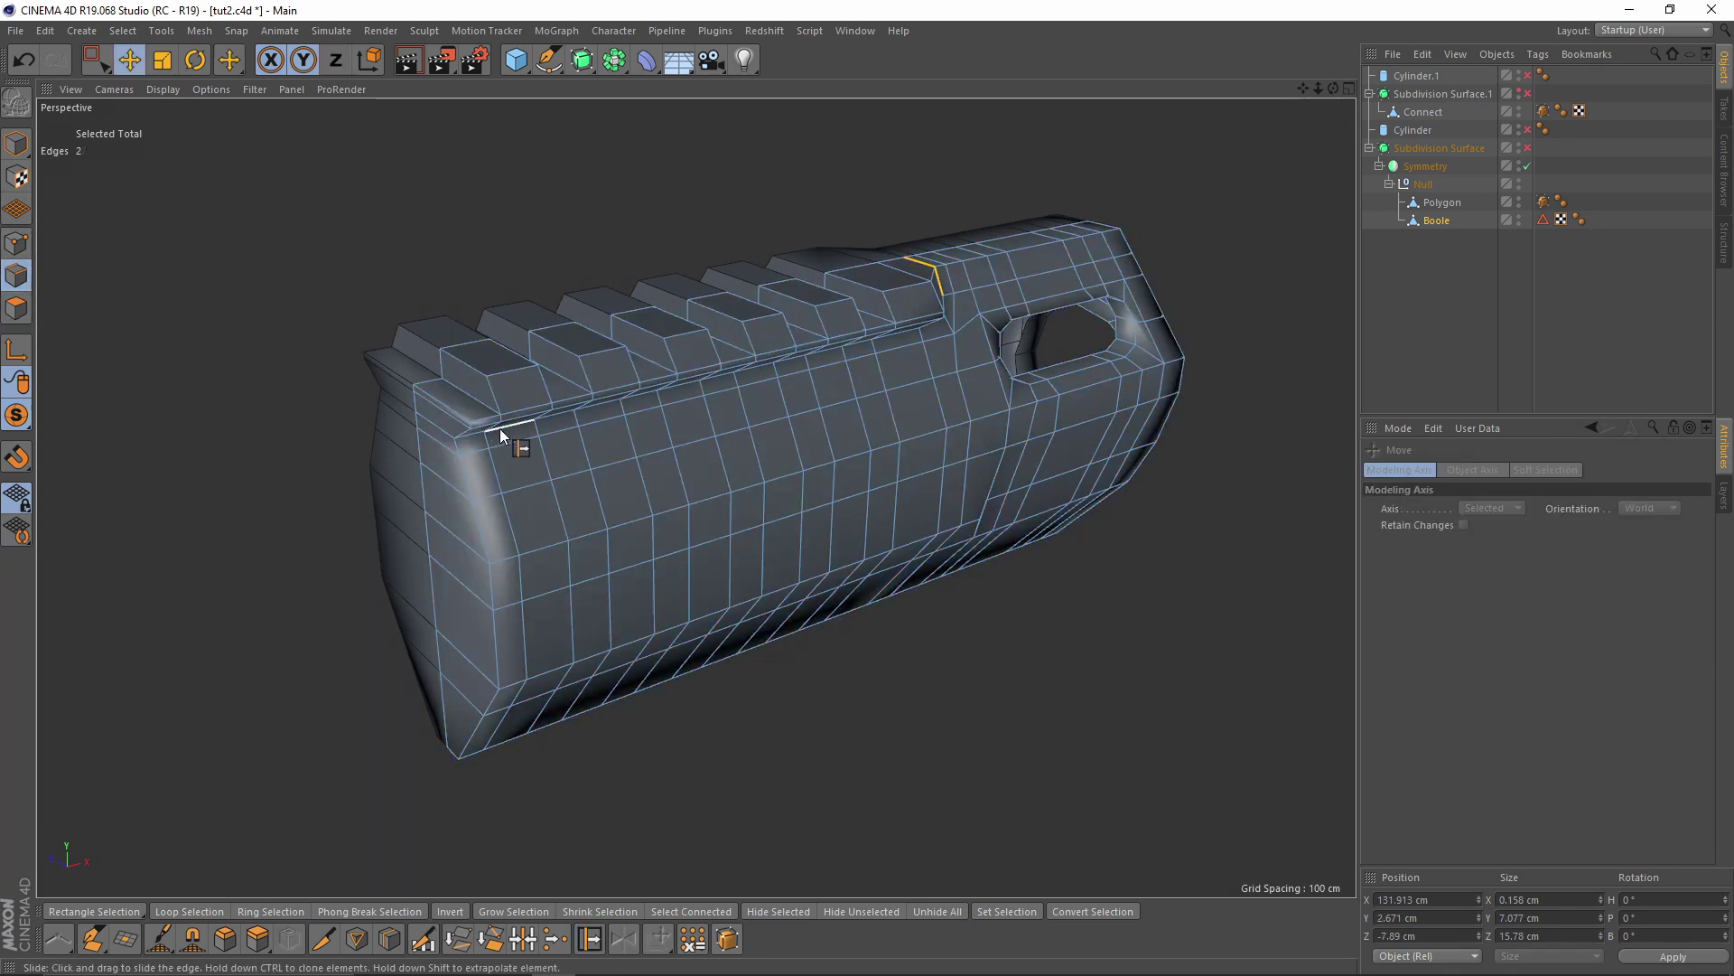
Select all hard edges of the Boole mesh using Phong Break Selection with the Phong tag overridden
key("e")
left_click(132, 32)
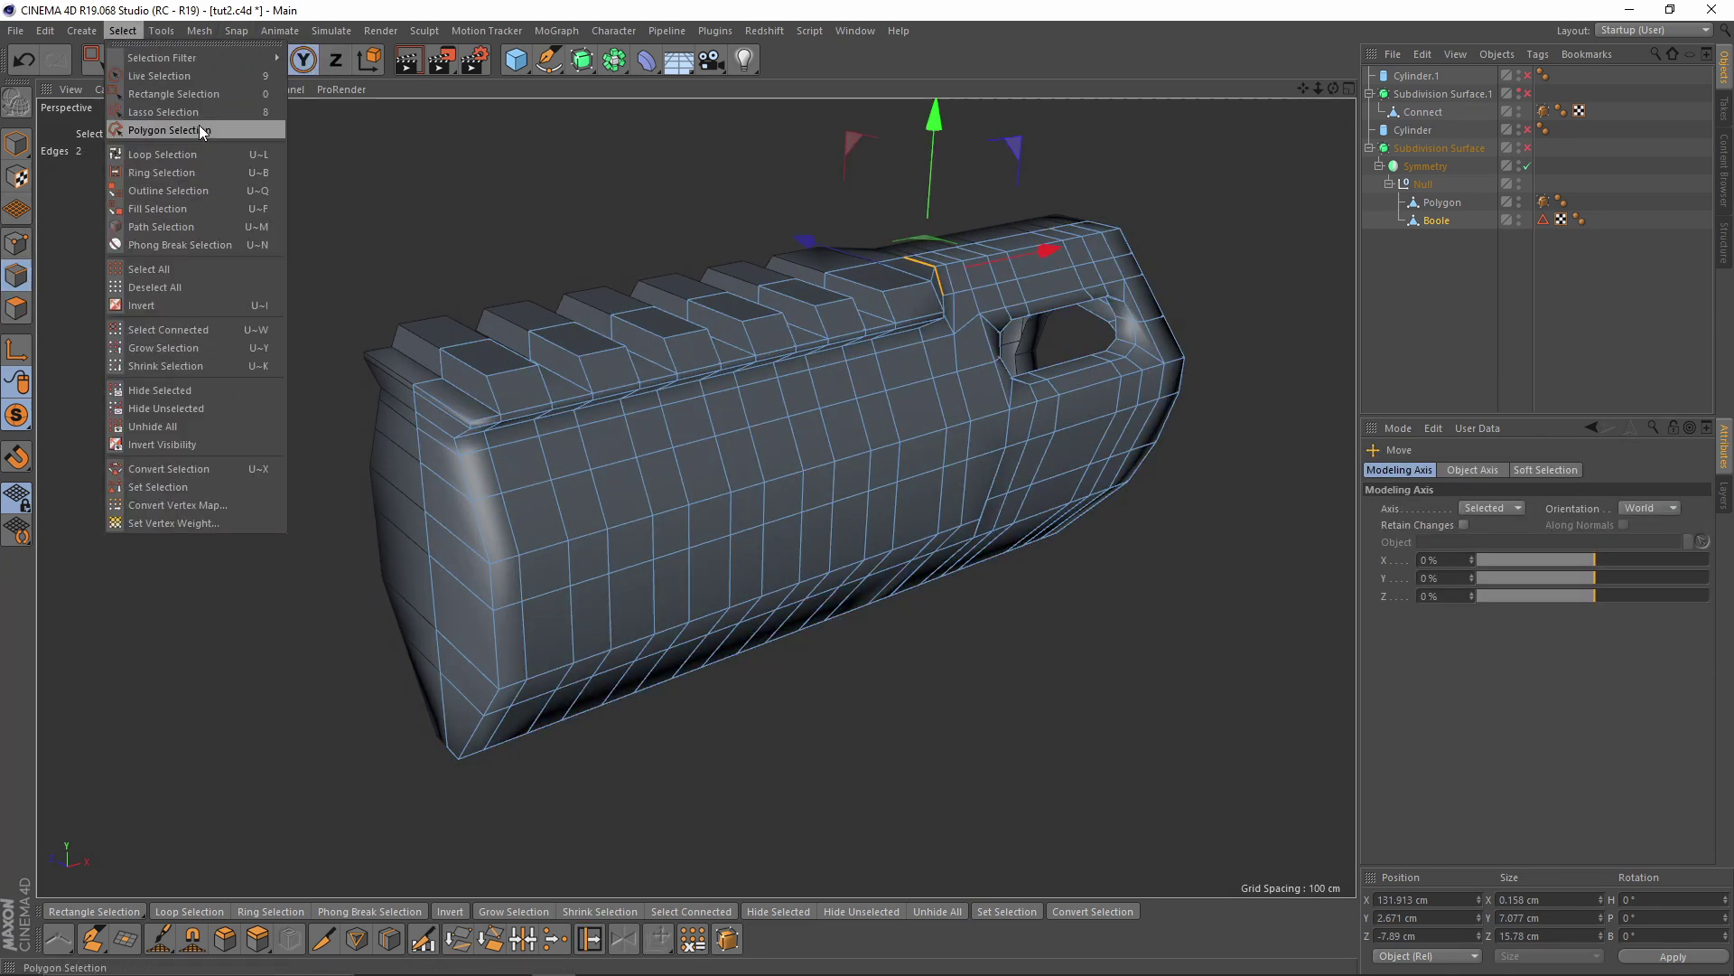
left_click(204, 243)
left_click_drag(704, 329, 637, 253, "alt")
right_click_drag(789, 325, 909, 301, "alt")
left_click_drag(909, 301, 783, 358, "alt")
middle_click_drag(1125, 399, 770, 360, "alt")
mouse_move(769, 359)
left_mouse_down("alt")
mouse_move(760, 307)
mouse_move(738, 367)
left_mouse_up("alt")
middle_click_drag(844, 281, 699, 238, "alt")
left_click_drag(699, 239, 891, 259, "alt")
left_click_drag(891, 259, 788, 268, "alt")
mouse_move(787, 266)
left_mouse_down("alt")
mouse_move(751, 327)
mouse_move(760, 264)
left_mouse_up("alt")
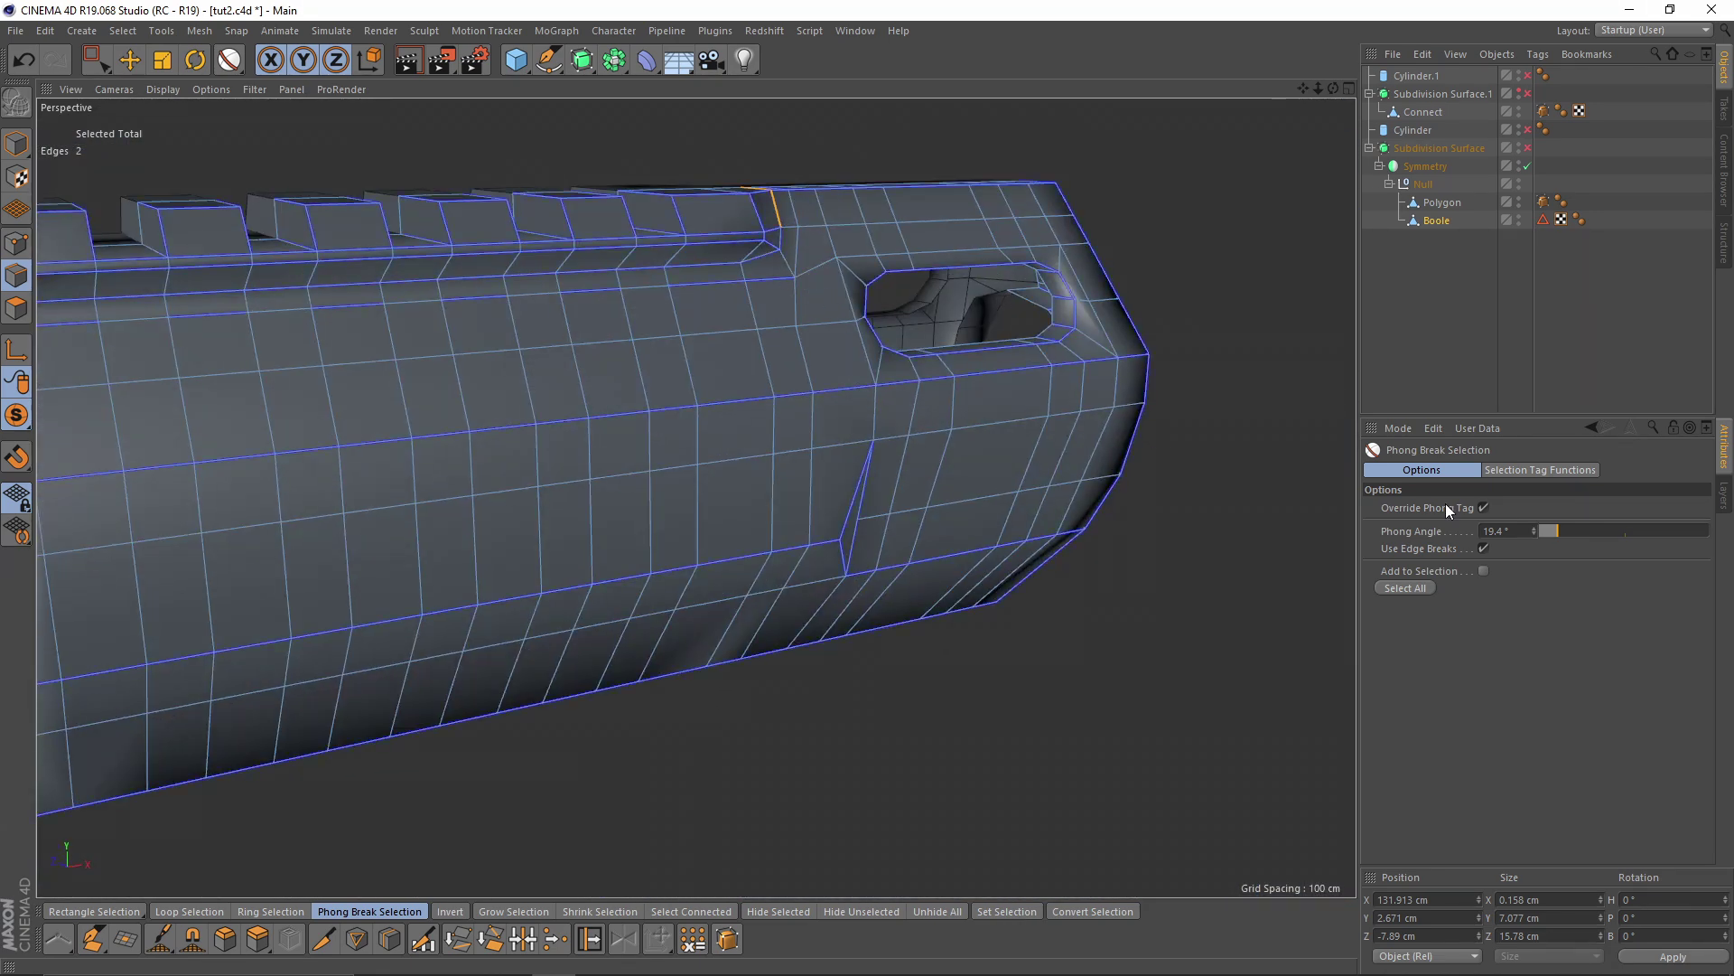
left_click_drag(933, 290, 962, 203, "alt")
middle_click_drag(962, 203, 987, 401, "alt")
left_click_drag(1088, 462, 1013, 495, "alt")
left_click(1404, 587)
key("e")
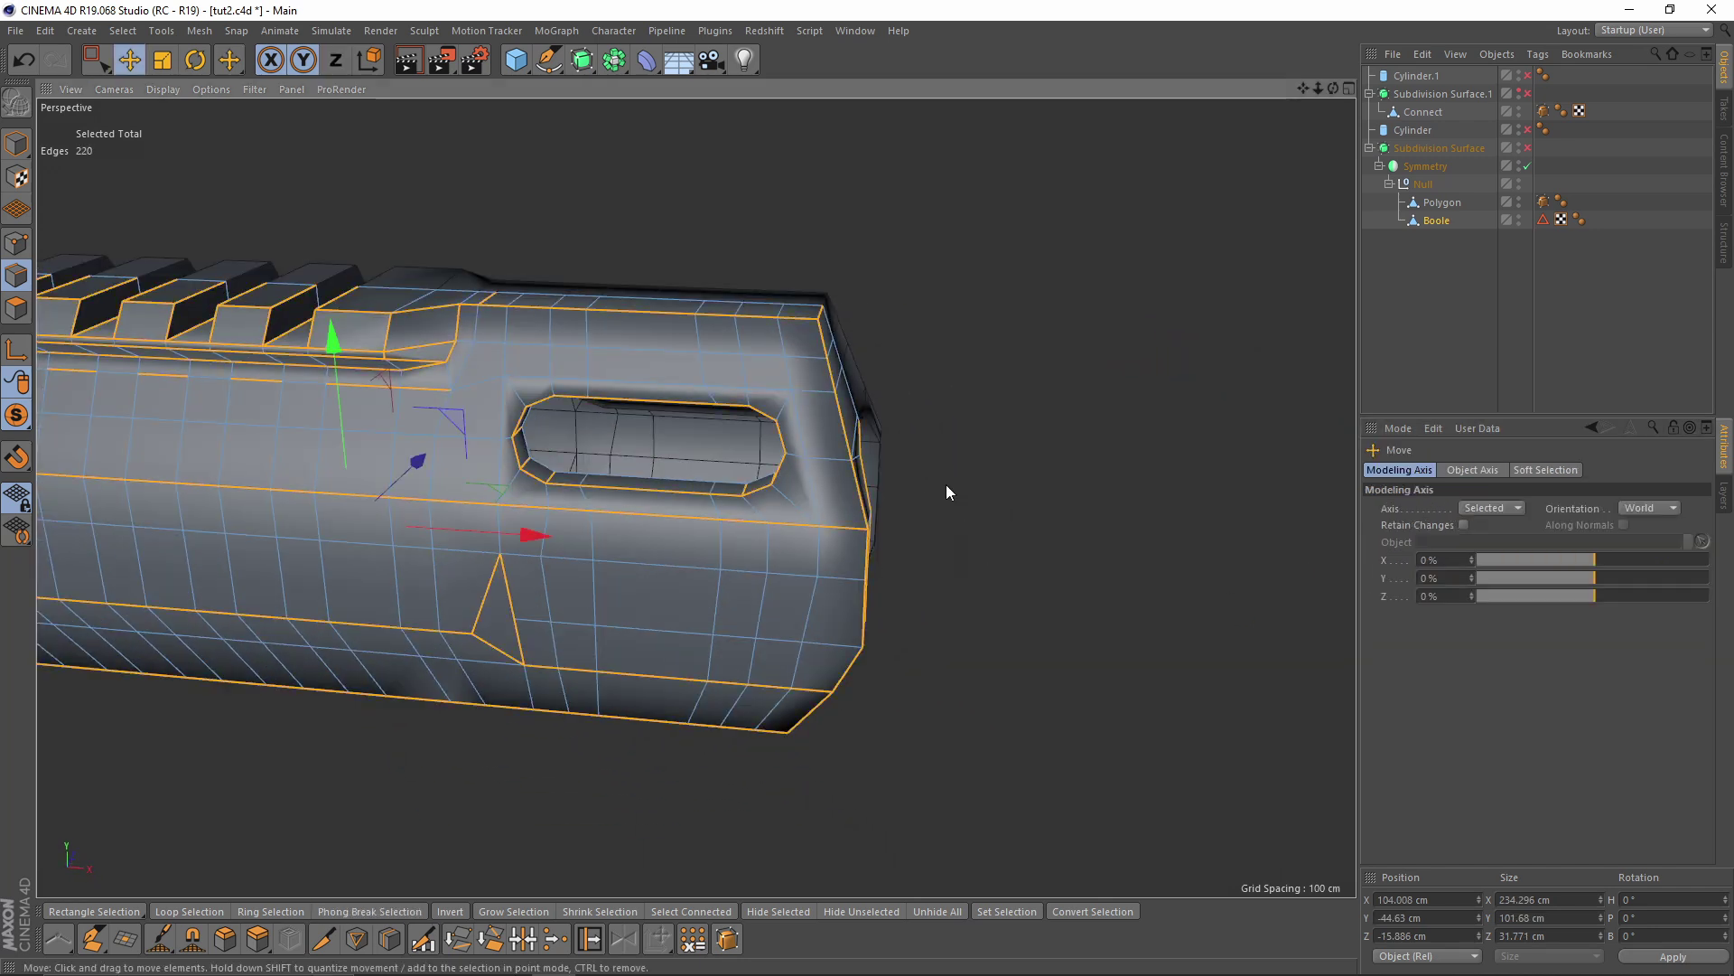
Remove the edges crossing the side slot's inner wall from the Boole mesh's hard-edge selection, using Ring Selection for the edge ring
middle_click_drag(596, 363, 730, 332, "alt")
left_click_drag(730, 331, 674, 297, "alt")
scroll(641, 352, "up", 6)
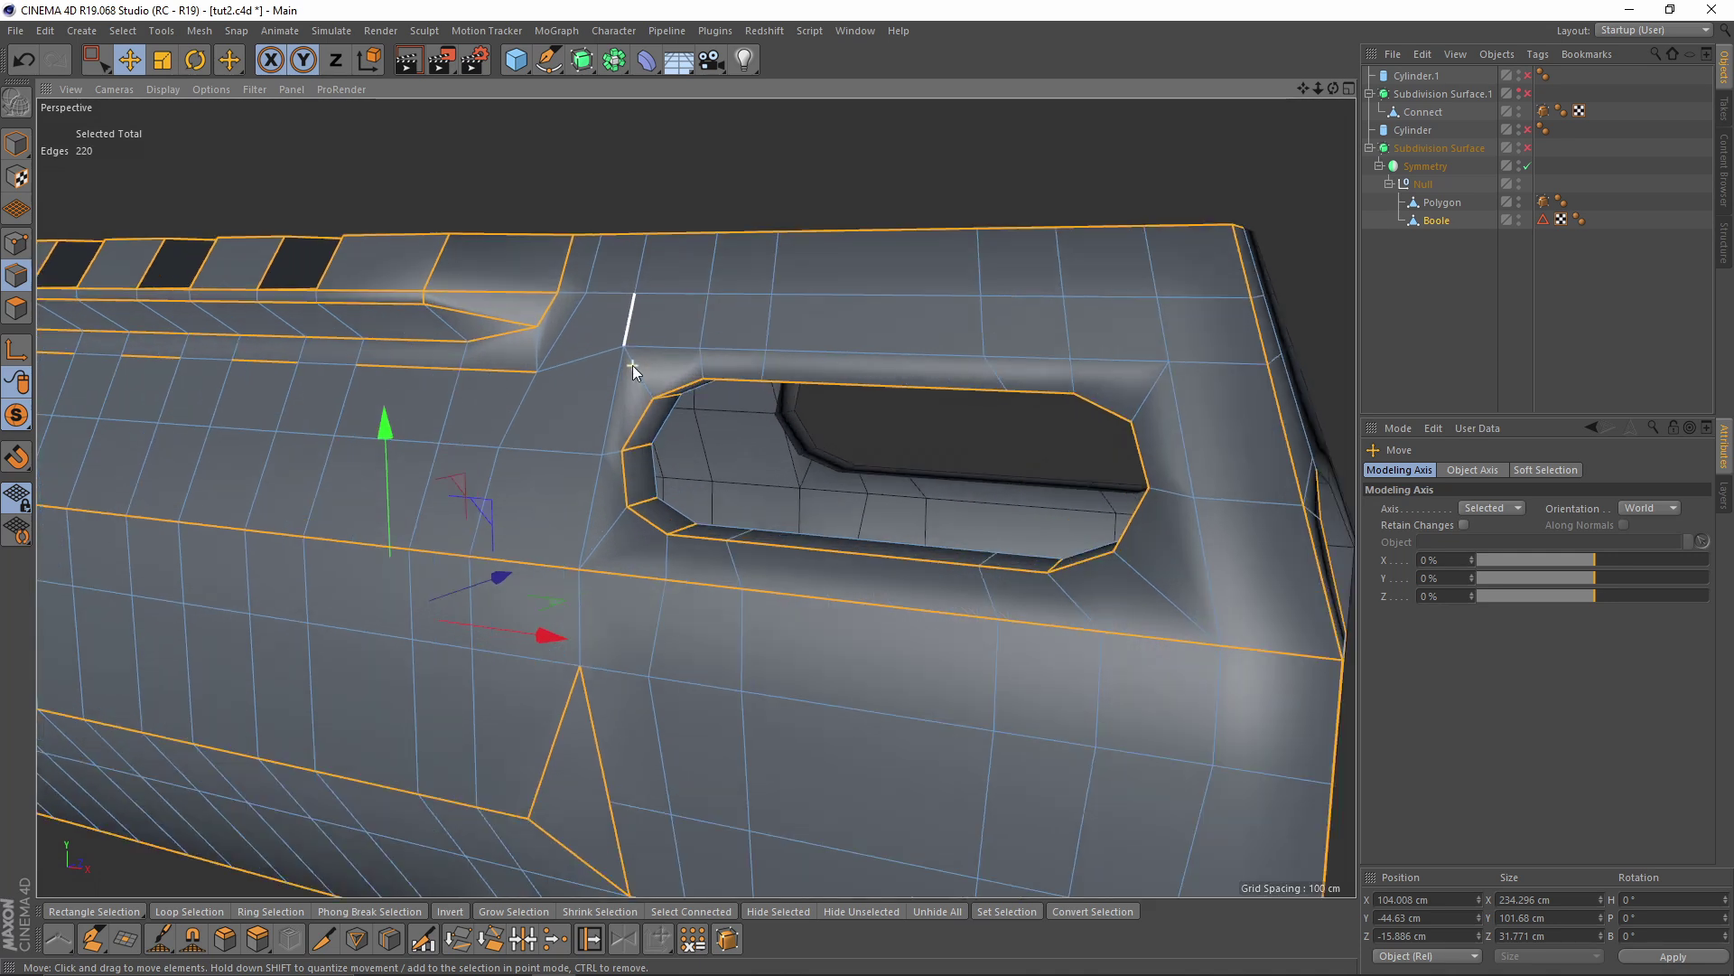
left_click_drag(678, 366, 627, 360, "alt")
scroll(563, 289, "up", 4)
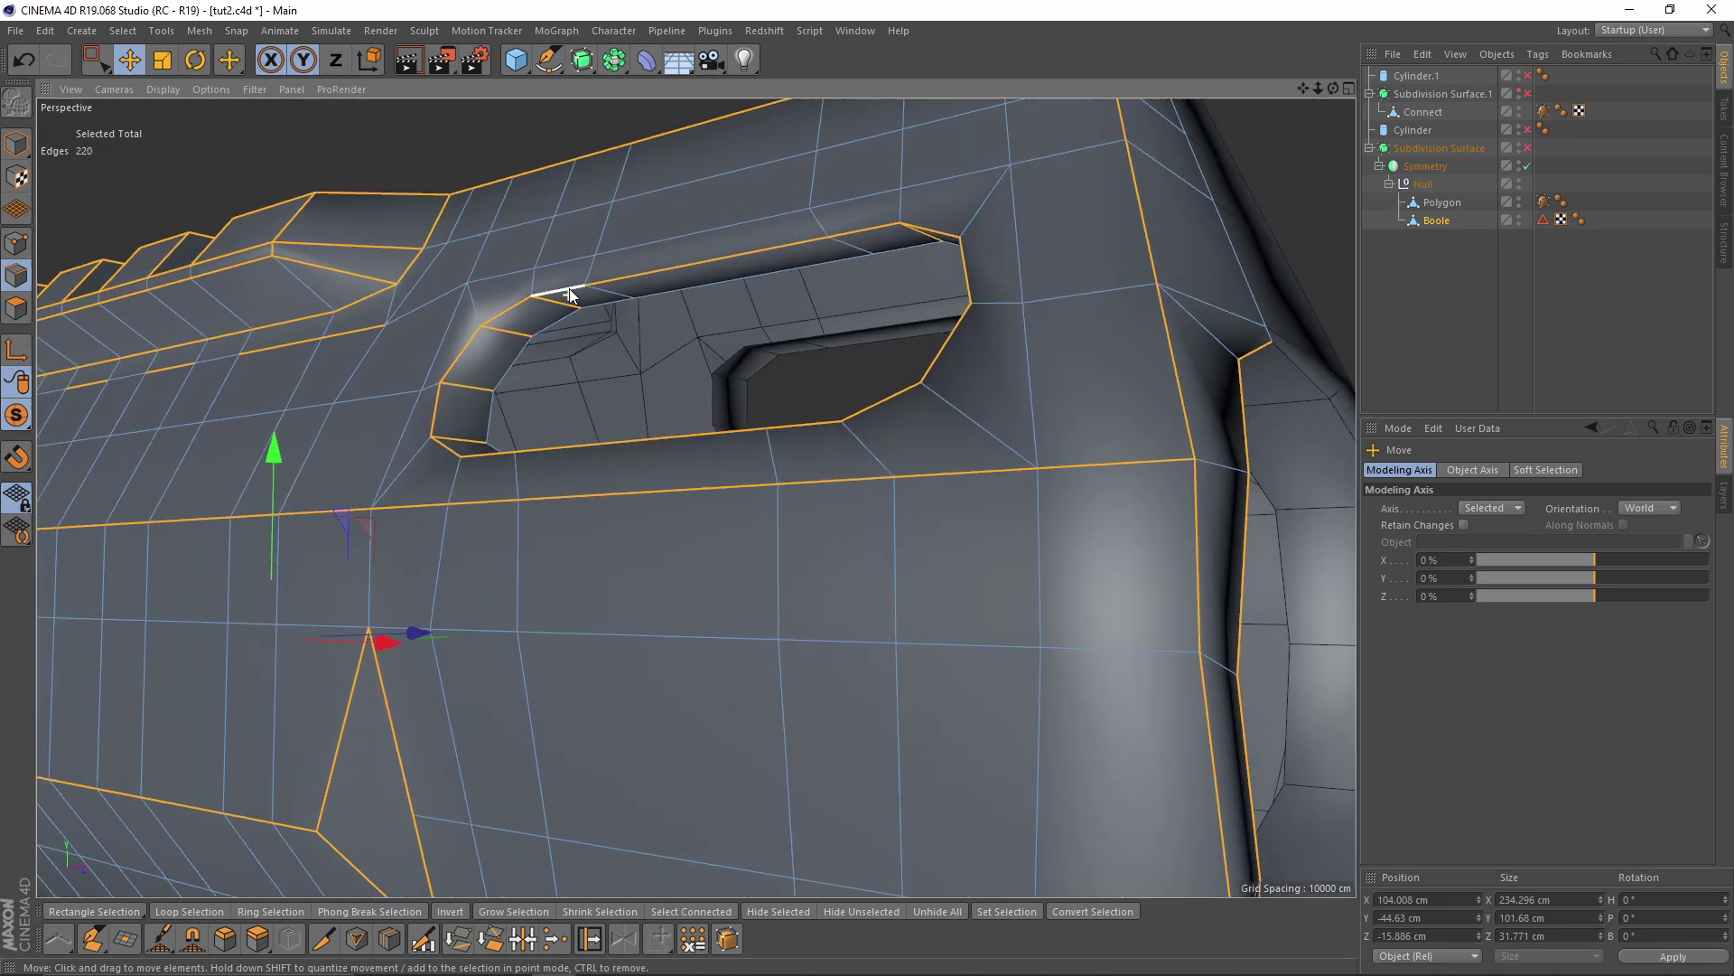
left_click(123, 31)
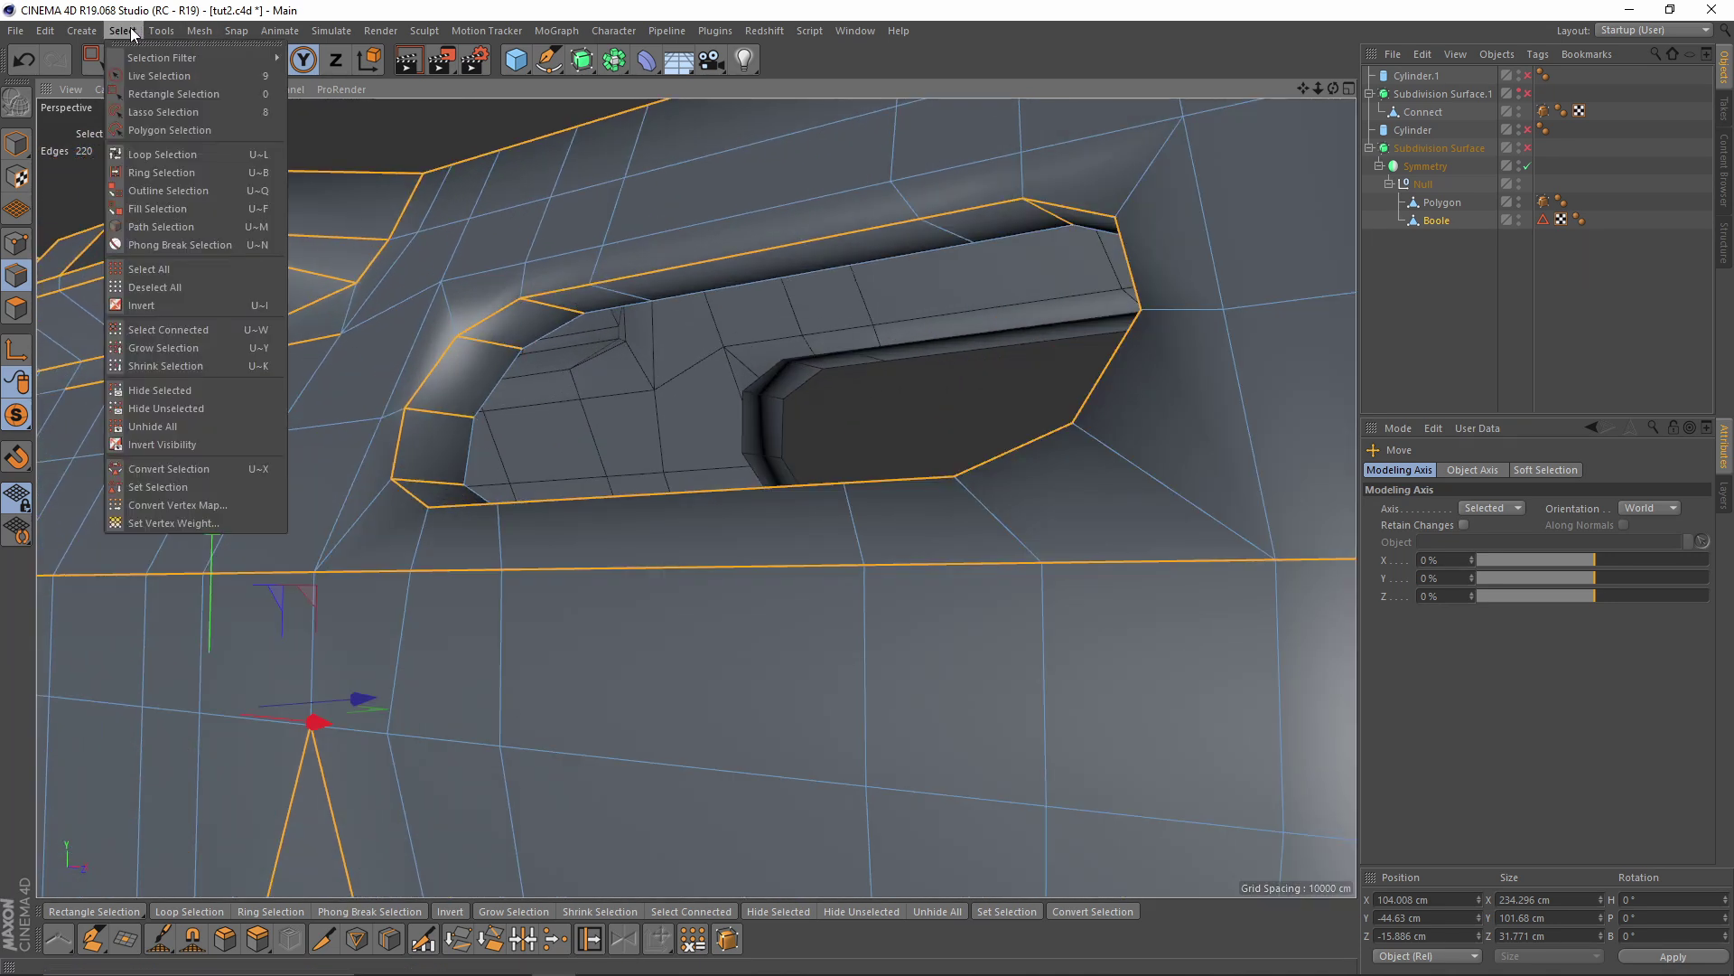
left_click(162, 172)
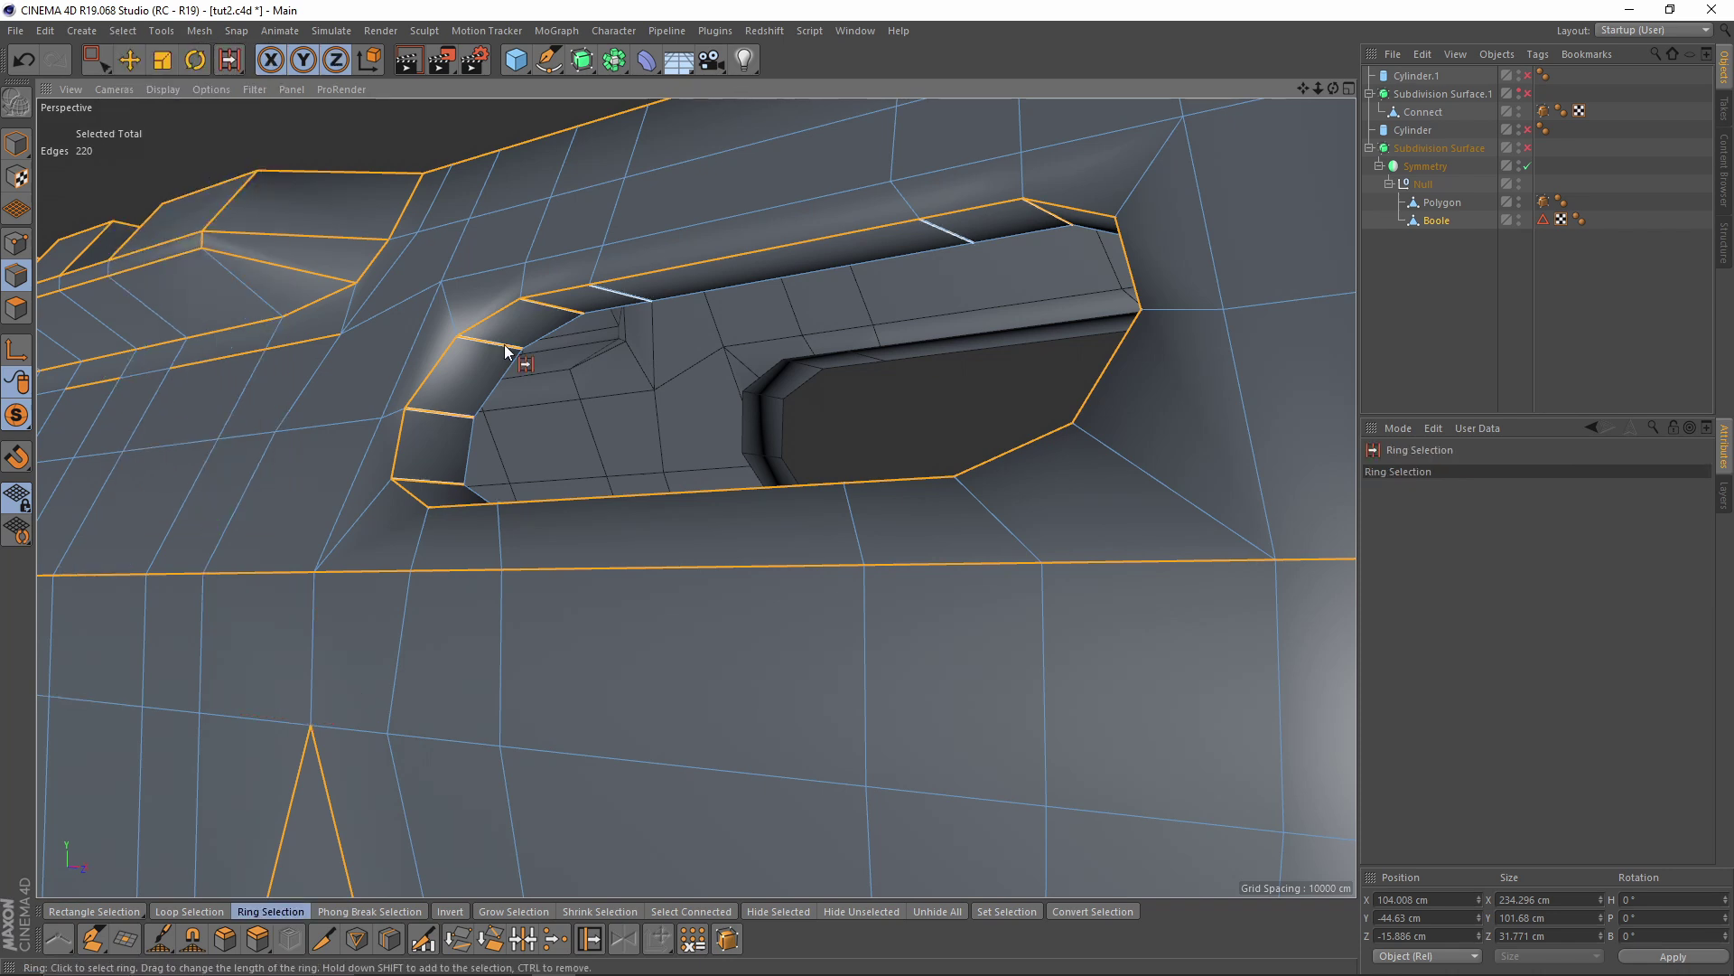
scroll(517, 345, "up", 3)
scroll(560, 331, "down", 5)
left_click_drag(546, 328, 408, 317, "alt")
left_click(442, 313, "ctrl")
left_click_drag(603, 334, 857, 538, "alt")
key("e")
scroll(647, 187, "up", 3)
left_click(637, 302, "ctrl")
scroll(640, 370, "down", 3)
Deselect the stray short edges running along the barrel just beneath the rail
left_click_drag(640, 370, 762, 284, "alt")
scroll(779, 278, "up", 3)
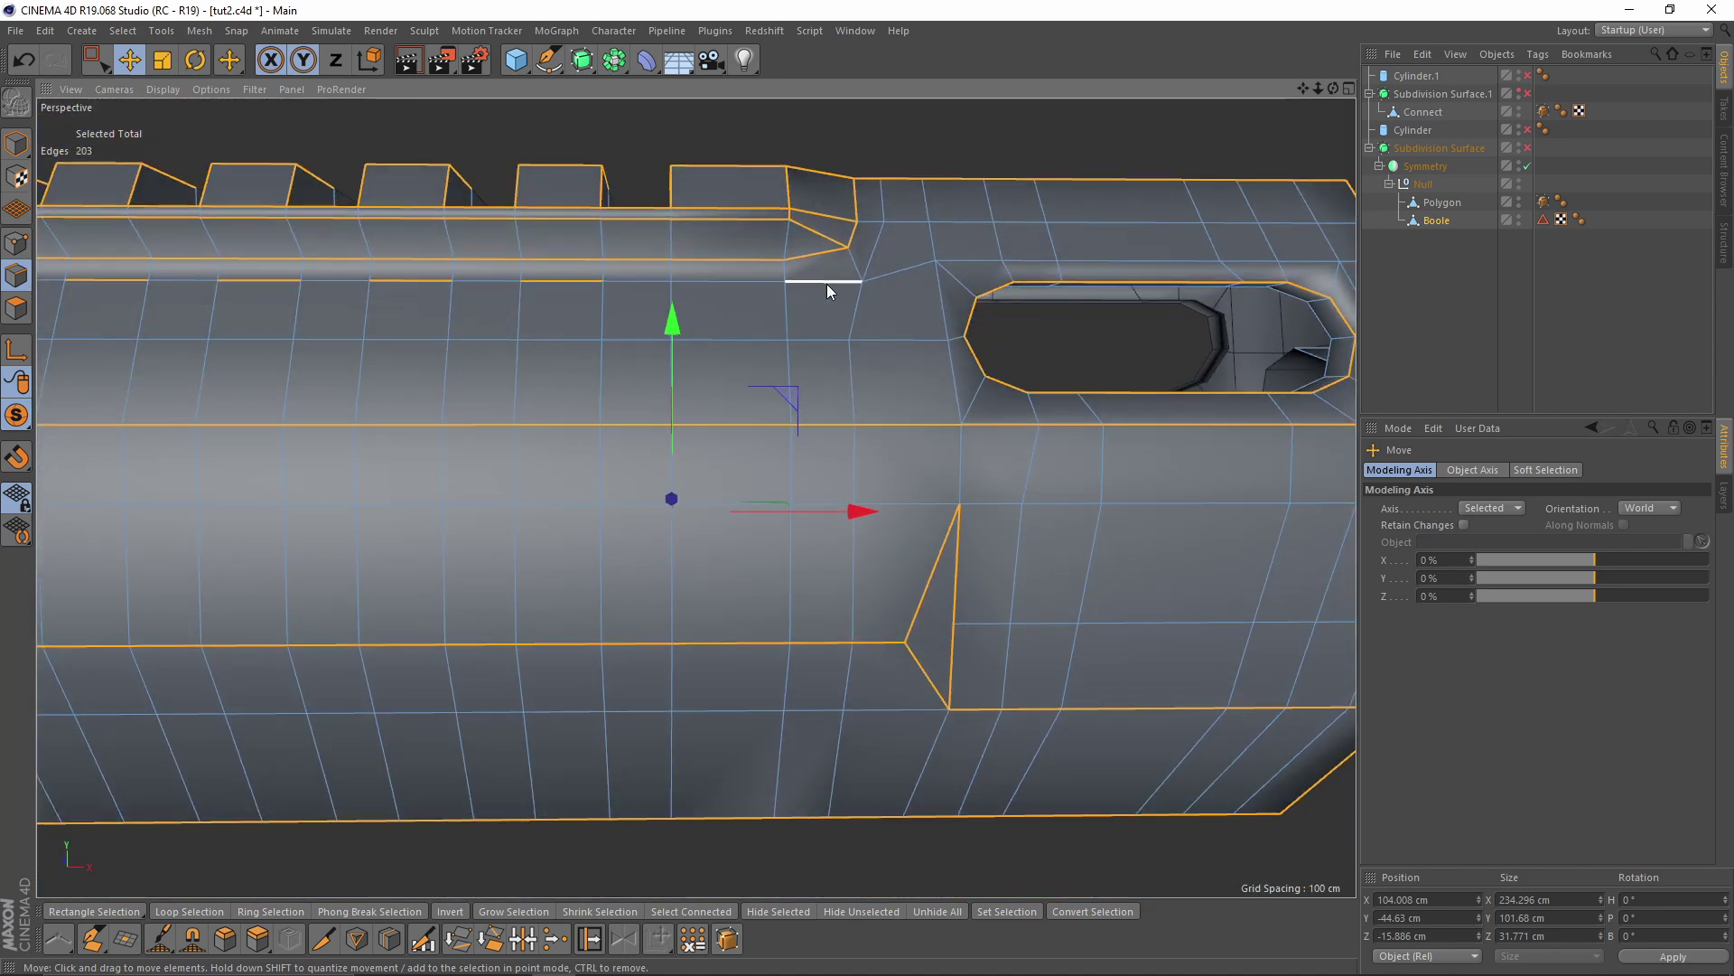
left_click_drag(851, 327, 761, 325, "alt")
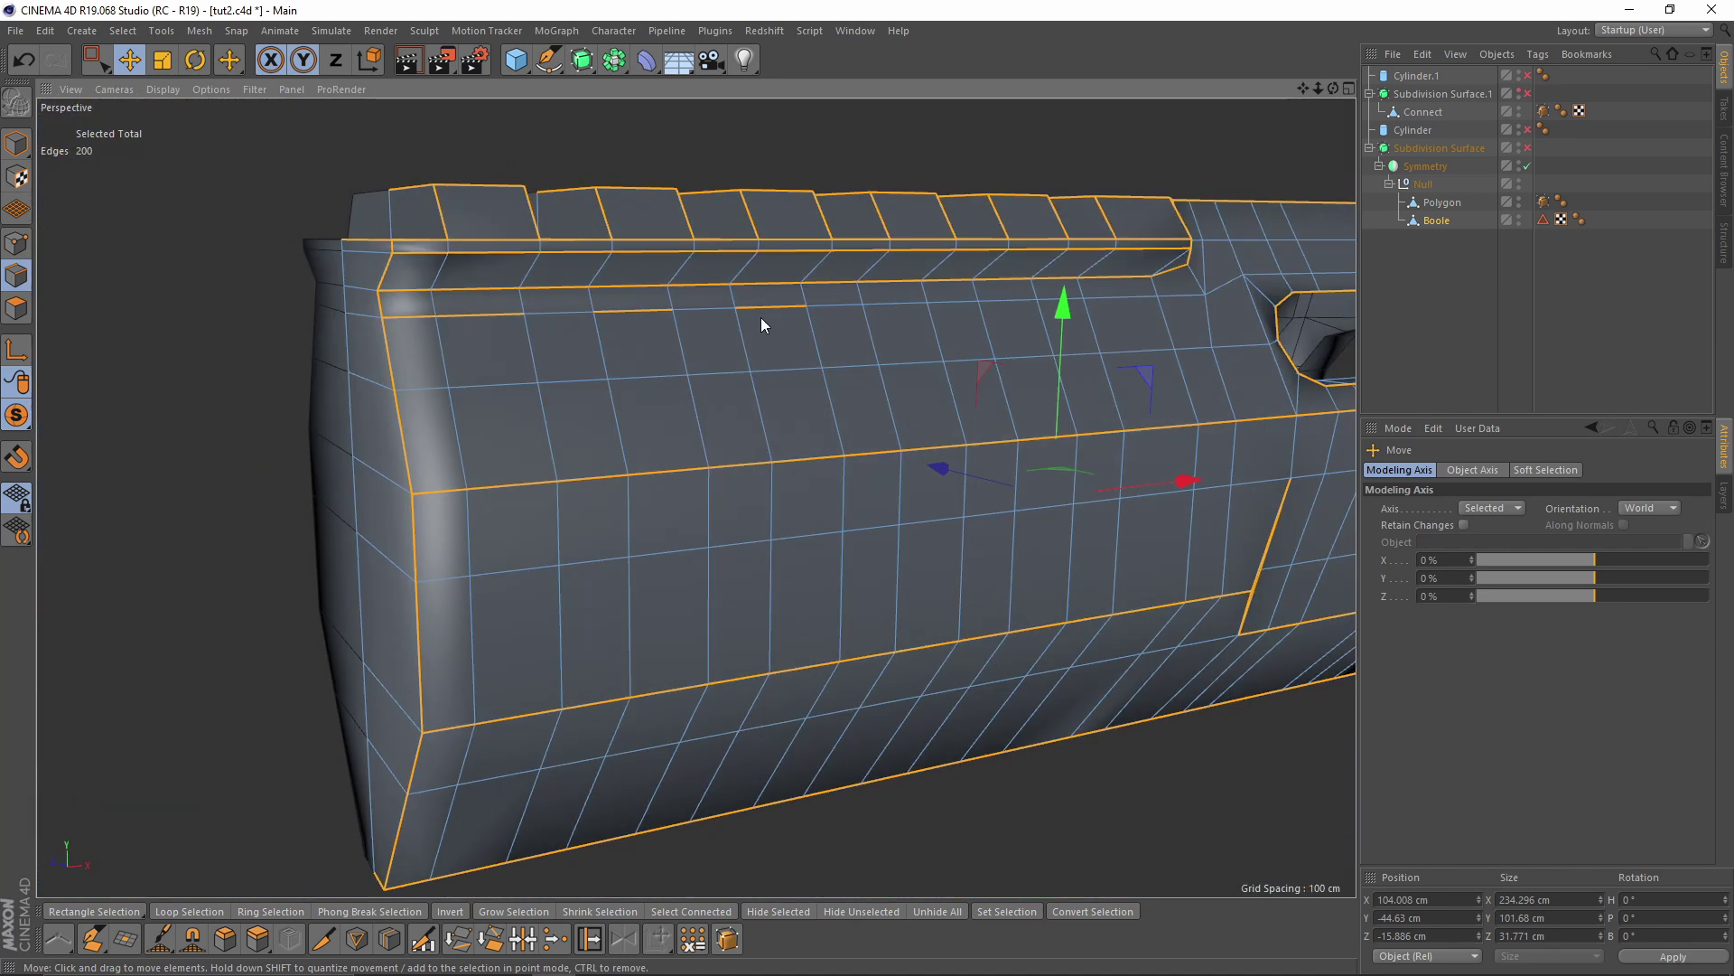
left_click(647, 311, "ctrl")
left_click(489, 323, "ctrl")
left_click(419, 325, "ctrl")
Deselect the two edges on the muzzle-facing side of the triangular recess in the barrel's side
middle_click_drag(894, 437, 641, 393, "alt")
left_click_drag(638, 390, 551, 414, "alt")
left_click(883, 515, "ctrl")
left_click(894, 592, "ctrl")
Add the horizontal edges from the recess's upper corner to the muzzle and the short edge across the lower front rim to the selection
left_click_drag(1119, 494, 708, 425, "alt")
left_click(772, 444, "shift")
left_click(903, 443, "shift")
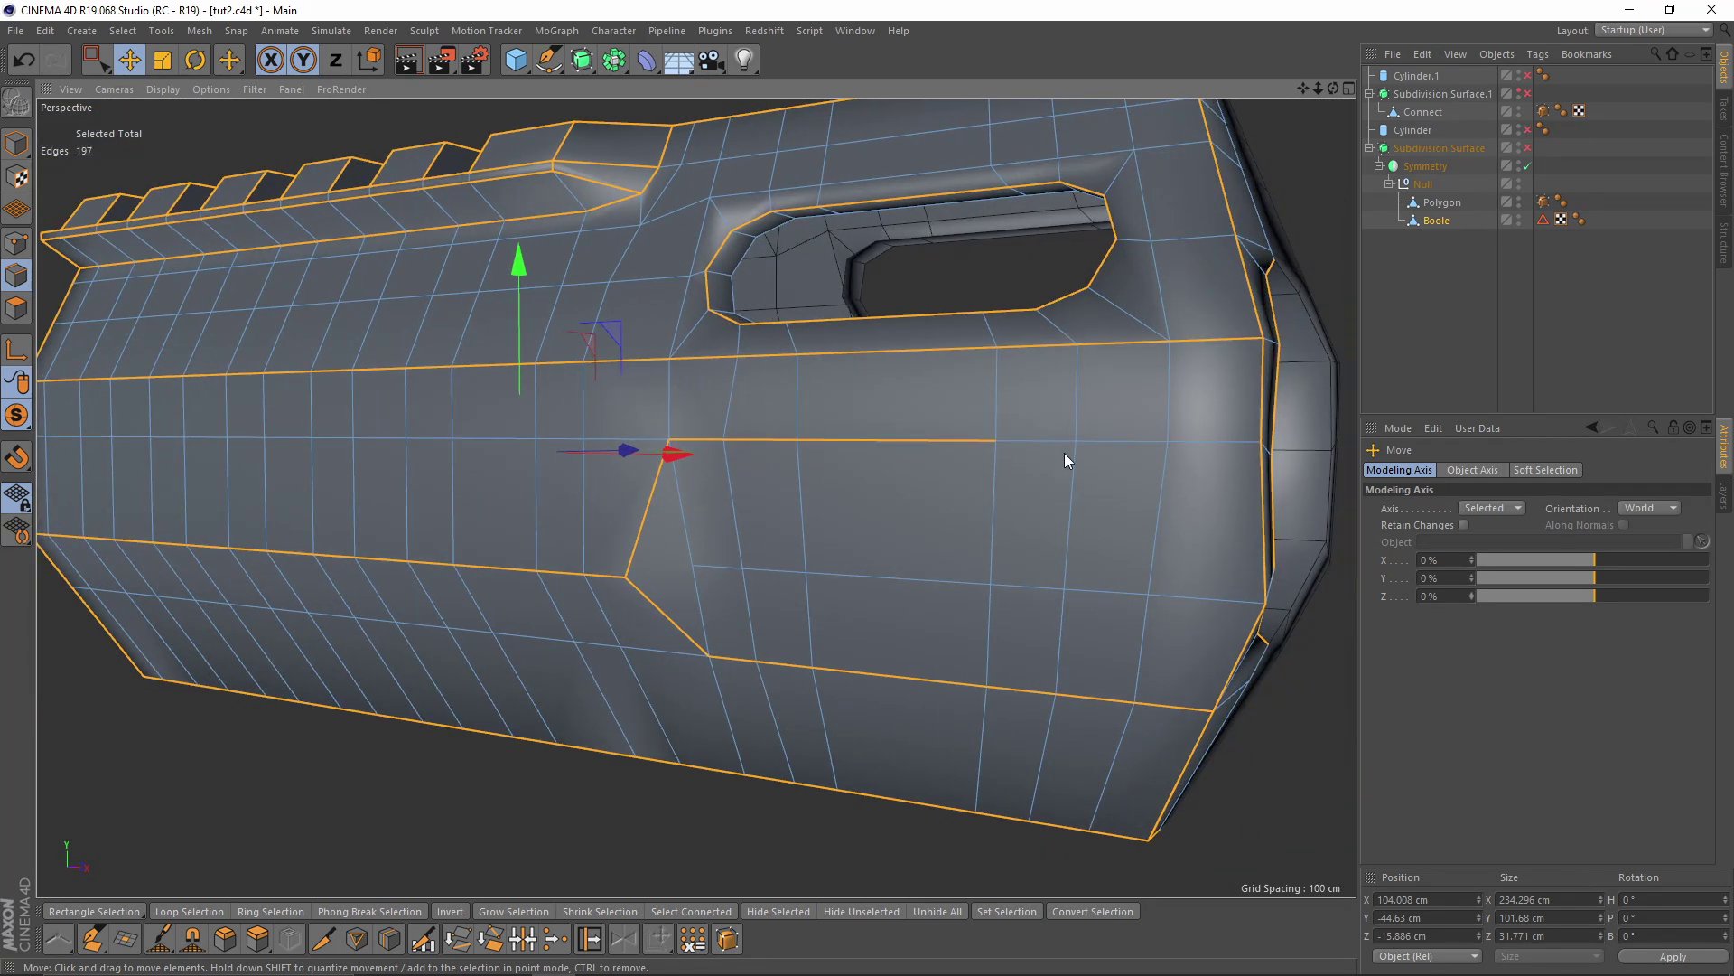
left_click(1134, 438, "shift")
left_click(1189, 444, "shift")
left_click_drag(1245, 477, 938, 396, "alt")
left_click(989, 616, "shift")
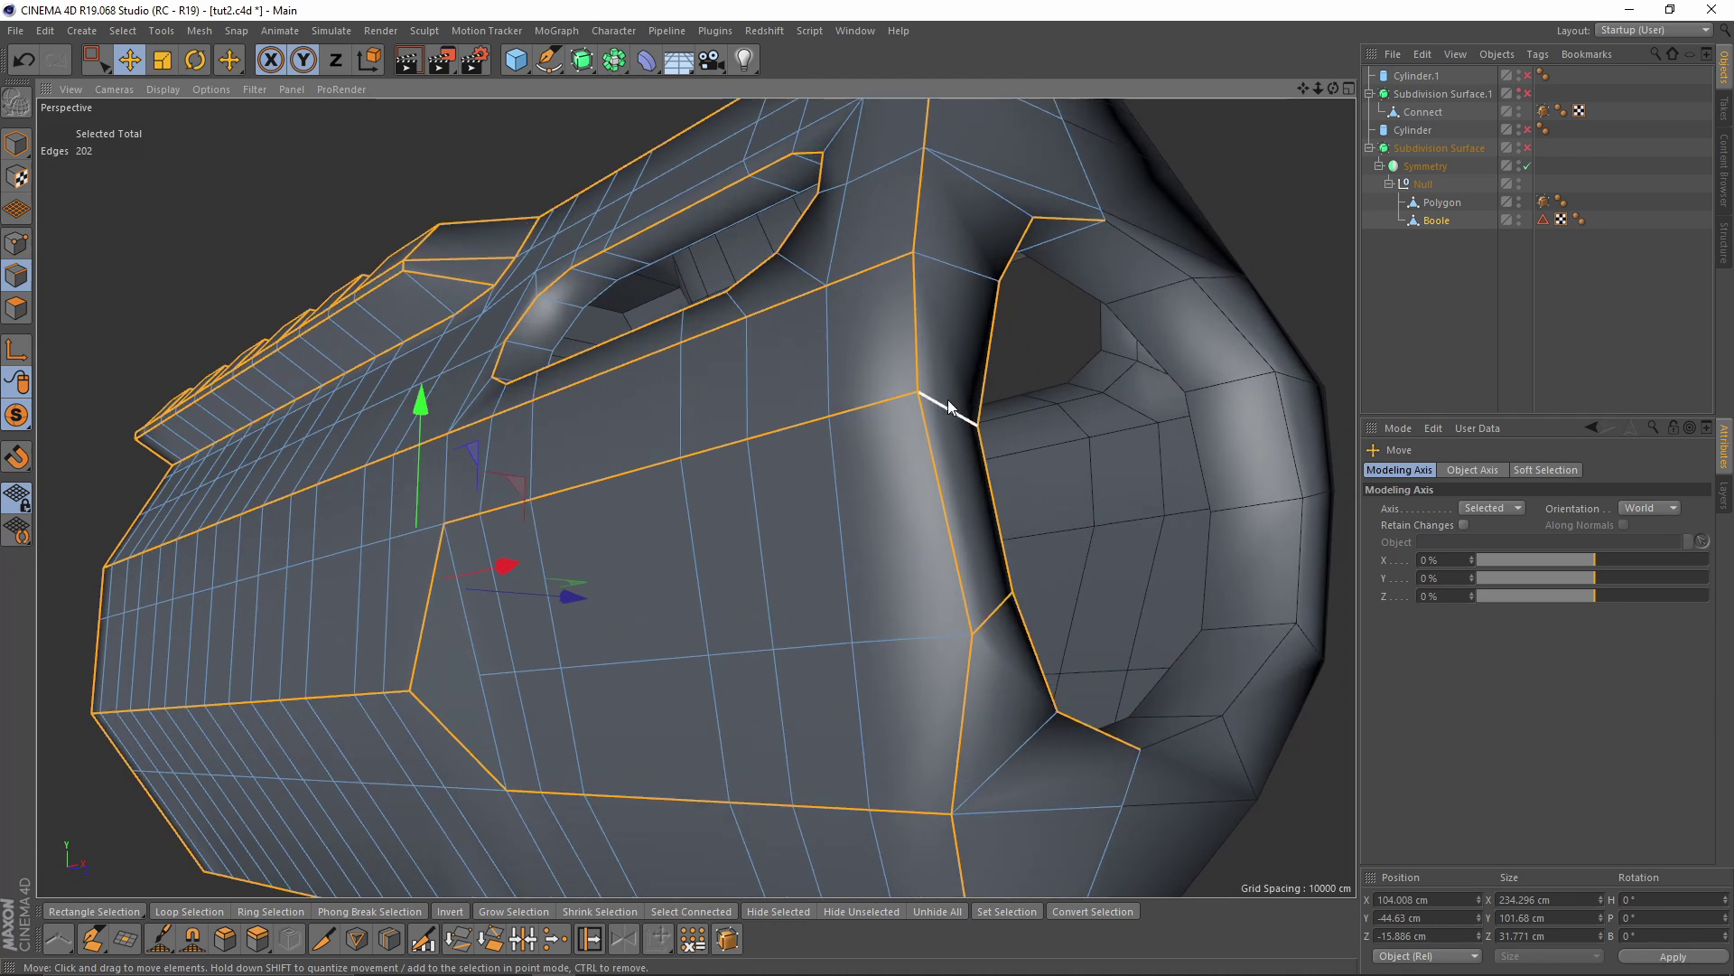
Examine the selected hard edges in the Front view and from several perspective angles
key("F4")
right_click_drag(1133, 636, 766, 472, "alt")
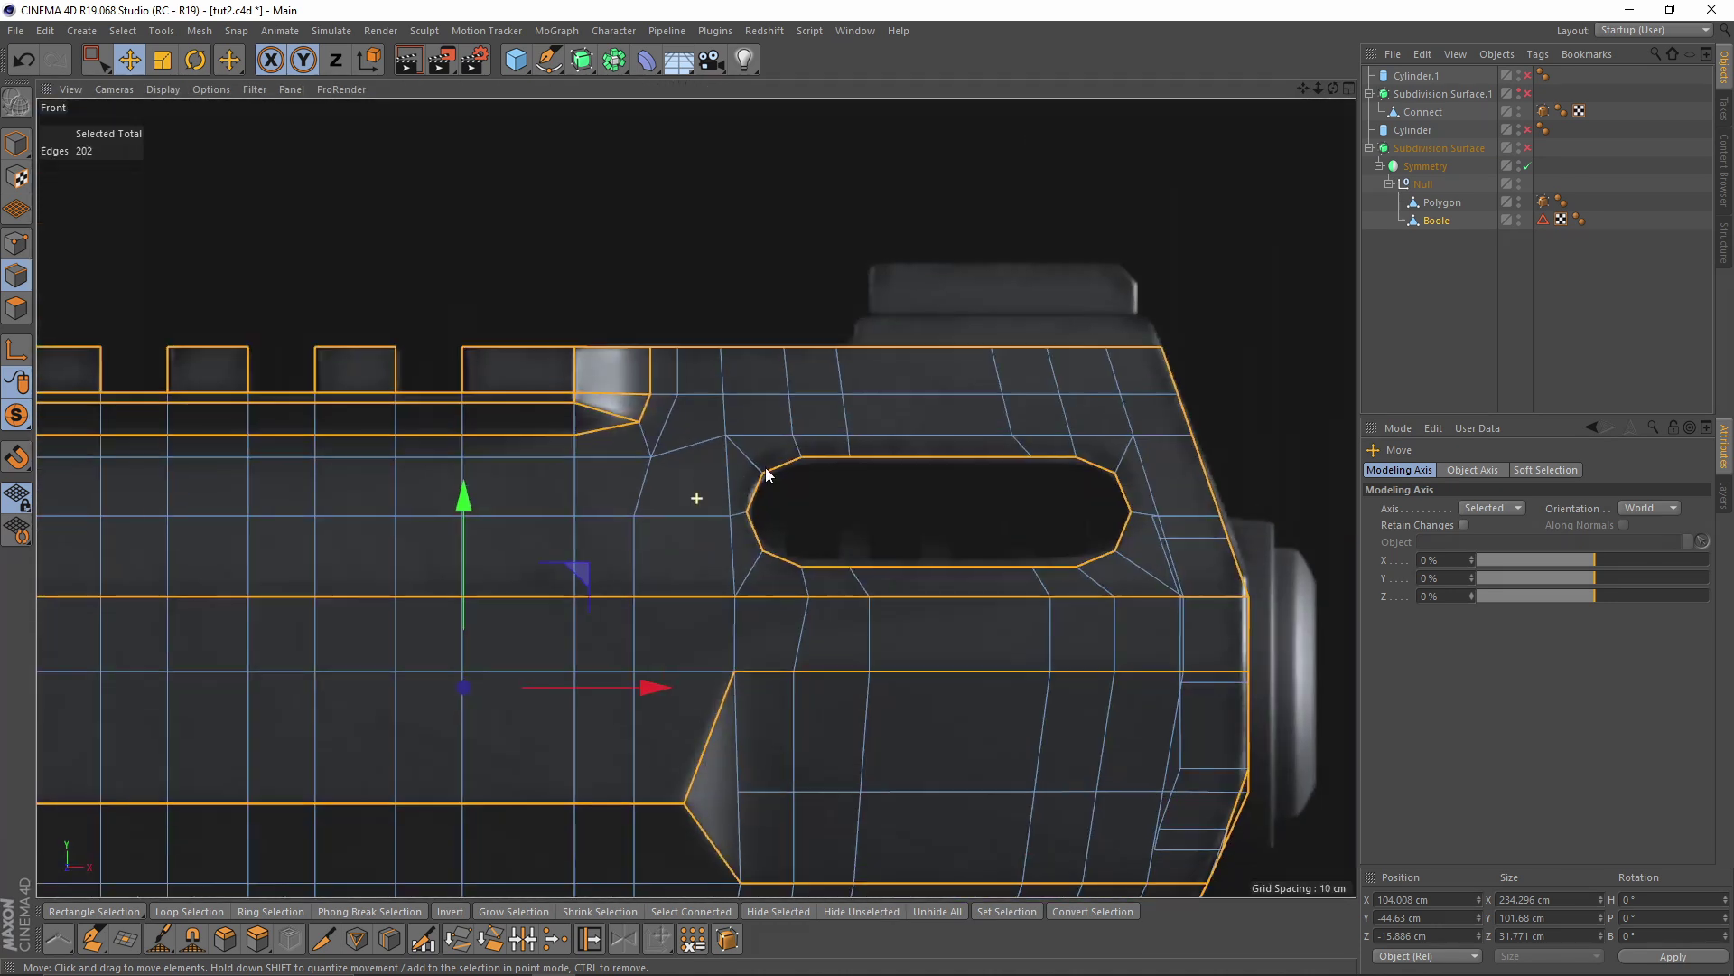
middle_click_drag(766, 472, 411, 321, "alt")
right_click_drag(714, 542, 892, 598, "alt")
middle_click_drag(892, 598, 769, 501, "alt")
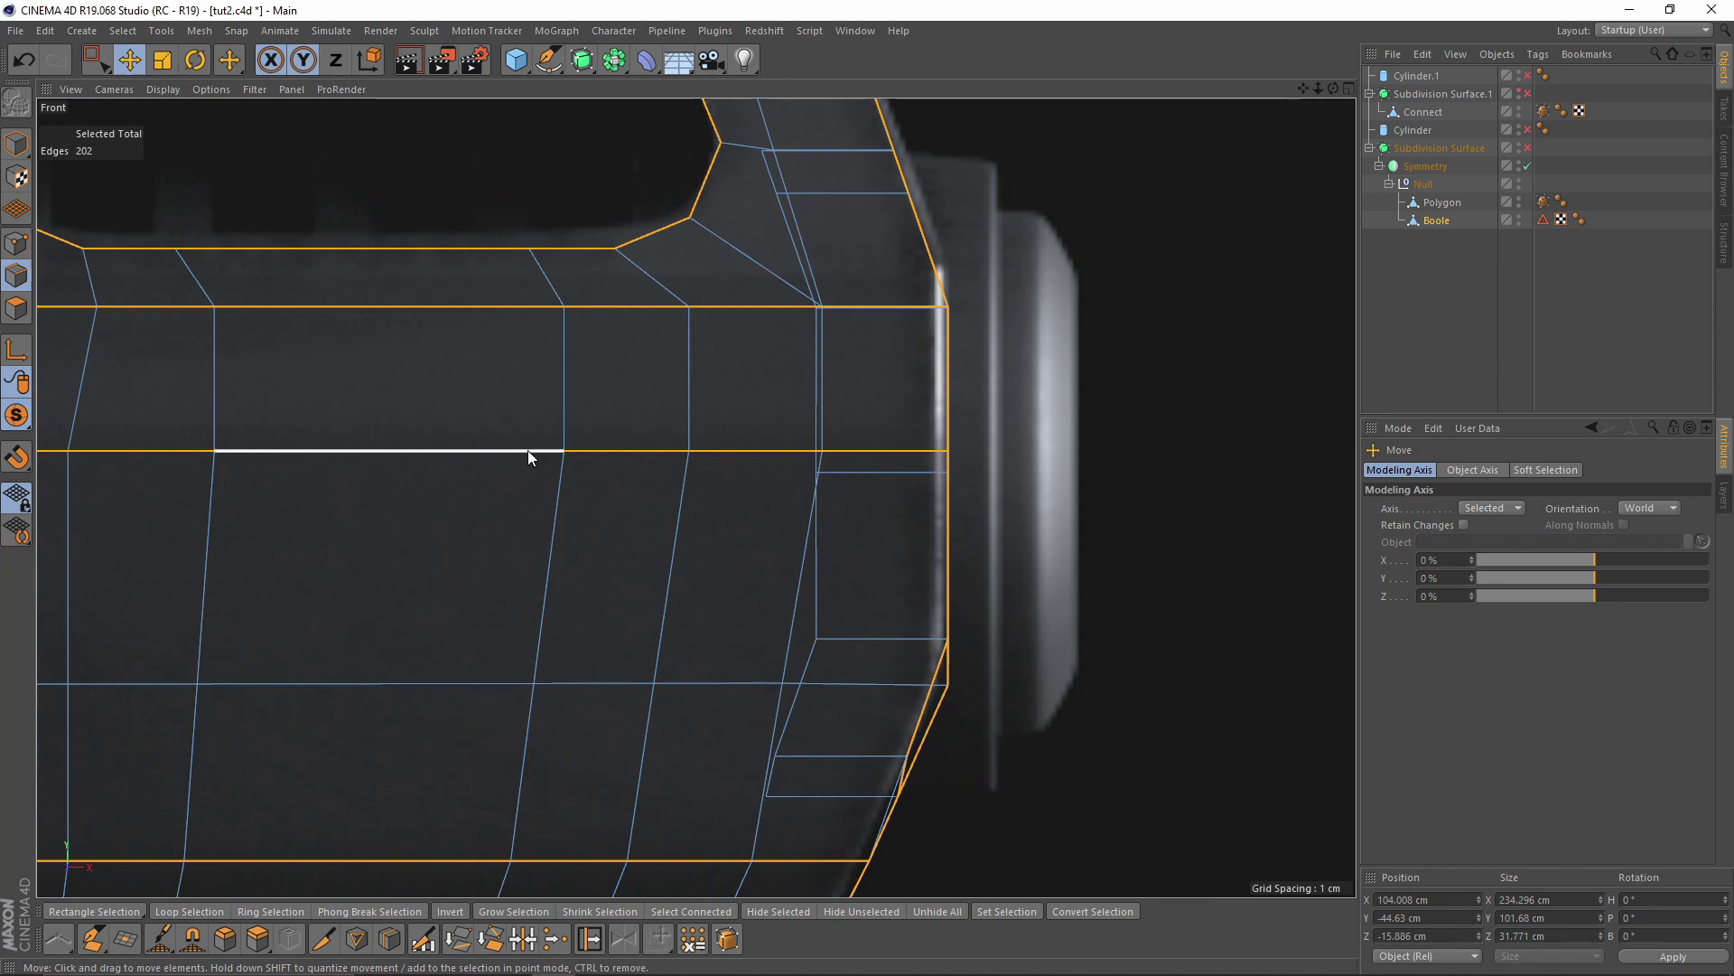
key("F1")
left_click_drag(892, 459, 869, 327, "alt")
middle_click_drag(840, 328, 841, 394, "alt")
left_click_drag(842, 394, 766, 264, "alt")
middle_click_drag(766, 263, 762, 343, "alt")
left_click_drag(762, 343, 945, 317, "alt")
Deselect the three edges forming the lower tip of the rail's muzzle-side end
right_click_drag(945, 317, 1189, 332, "alt")
middle_click_drag(1190, 332, 920, 280, "alt")
left_click_drag(825, 284, 875, 362, "alt")
left_click(875, 361, "ctrl")
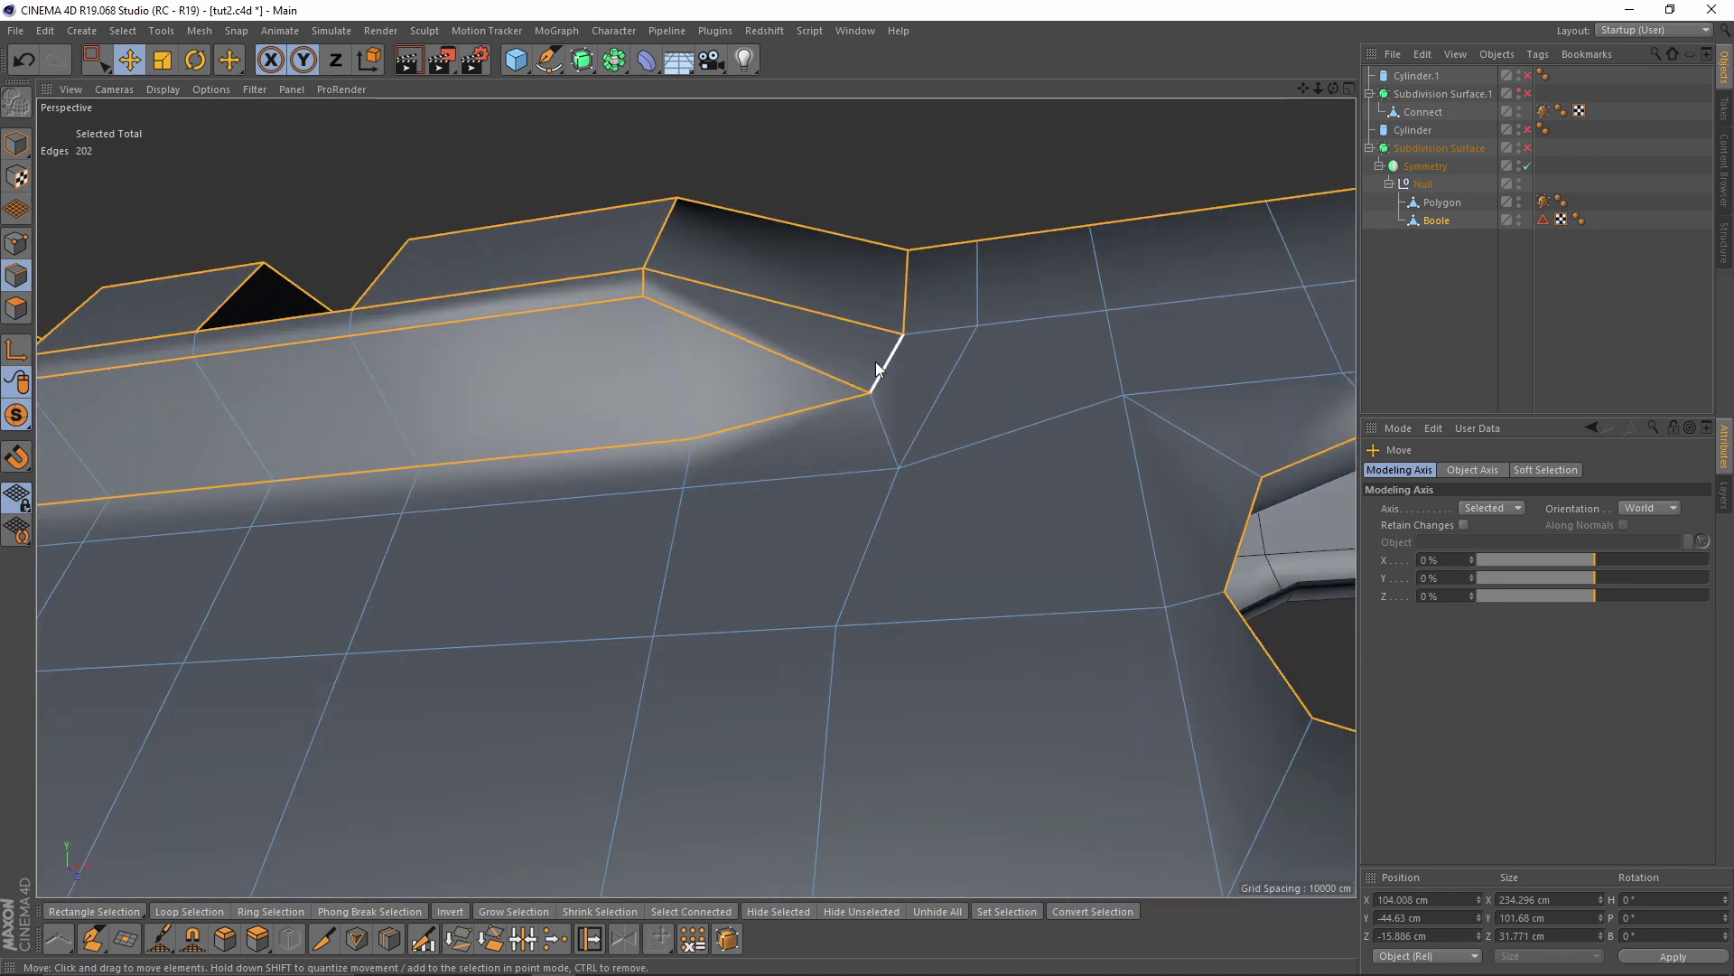
left_click_drag(893, 441, 843, 381, "alt")
left_click(840, 382, "ctrl")
left_click(820, 413, "ctrl")
Deselect the unwanted edges around the sloped ramp at the rail's end
left_click_drag(954, 422, 958, 556, "alt")
right_click_drag(965, 367, 833, 367, "alt")
left_click_drag(833, 366, 729, 238, "alt")
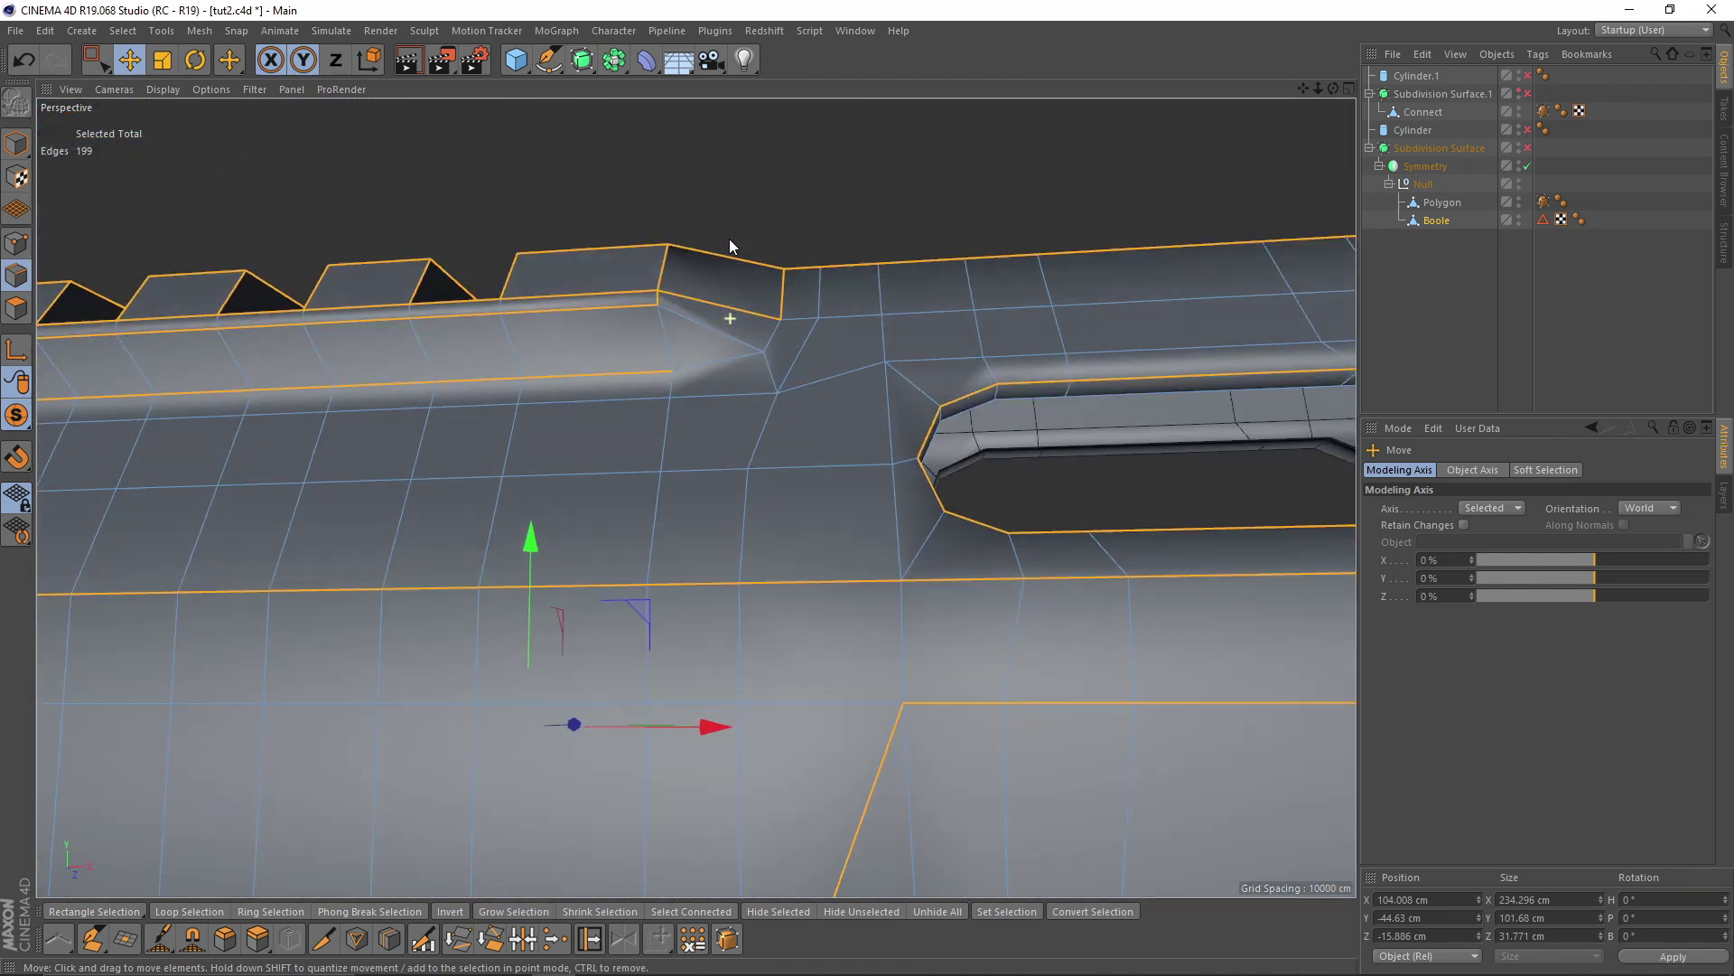
left_click(747, 307, "ctrl")
left_click_drag(777, 311, 896, 364, "alt")
left_click(805, 300, "ctrl")
Set the Subdivision Surface weight of the selected hard edges to 60% using Live Selection
right_click_drag(980, 311, 750, 266, "alt")
left_click_drag(722, 258, 799, 271, "alt")
left_click_drag(97, 59, 181, 82)
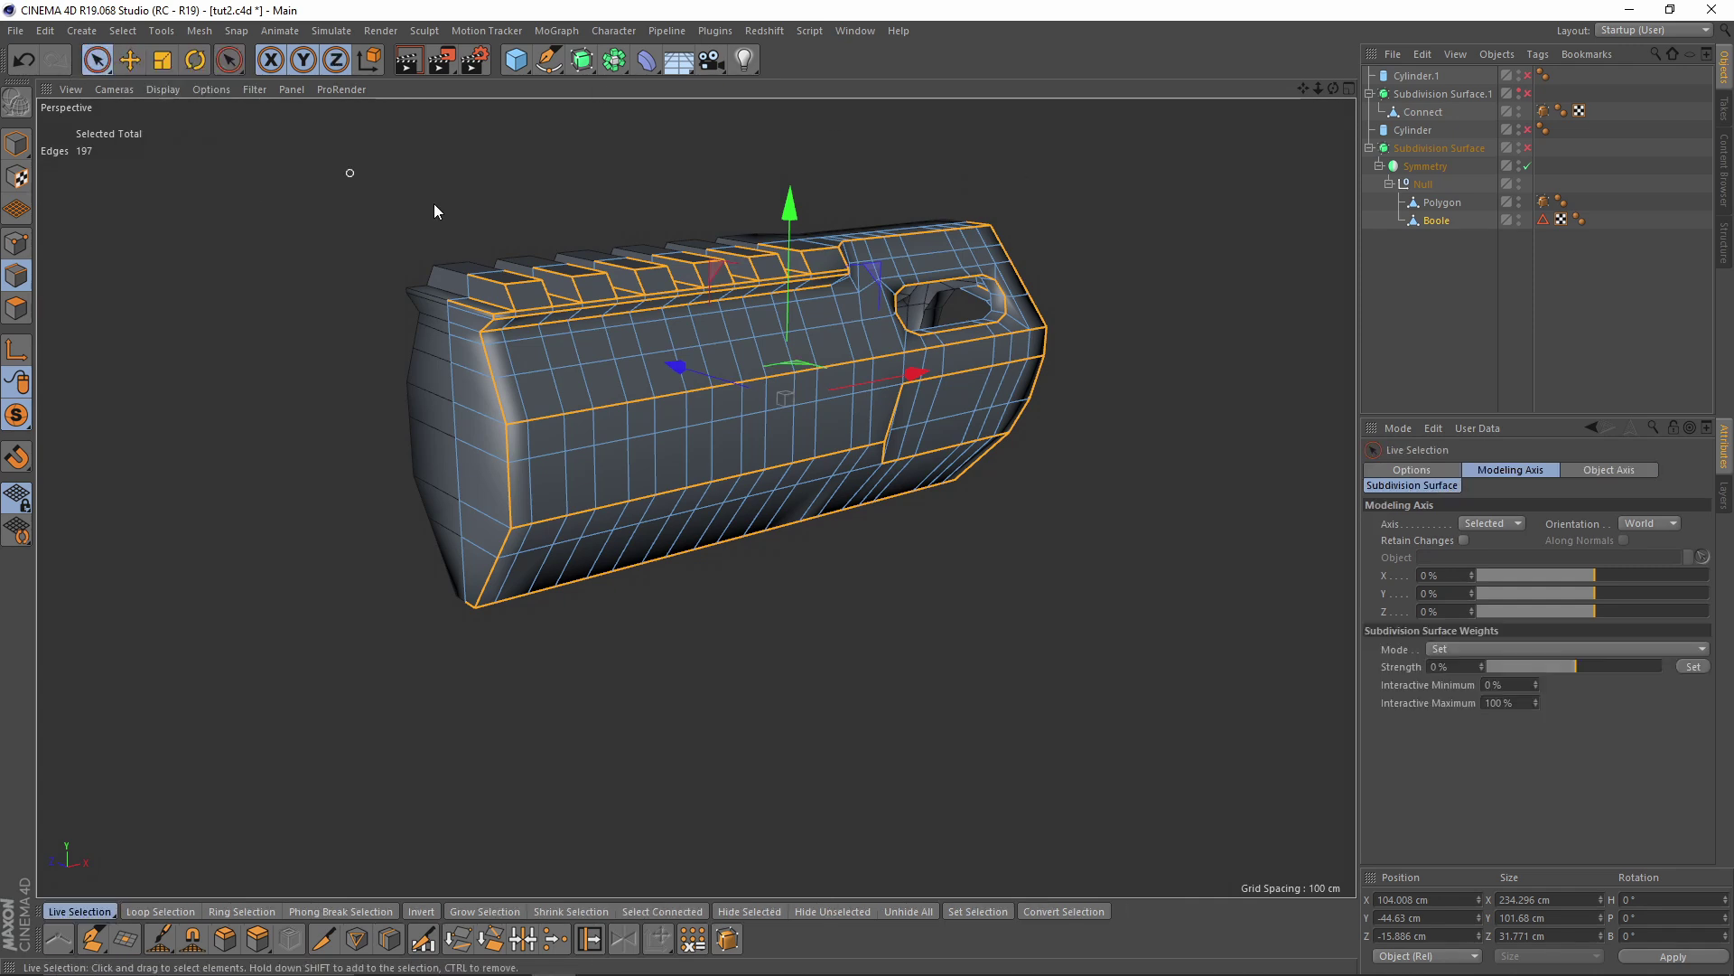
left_click(1409, 486)
left_click(1441, 540)
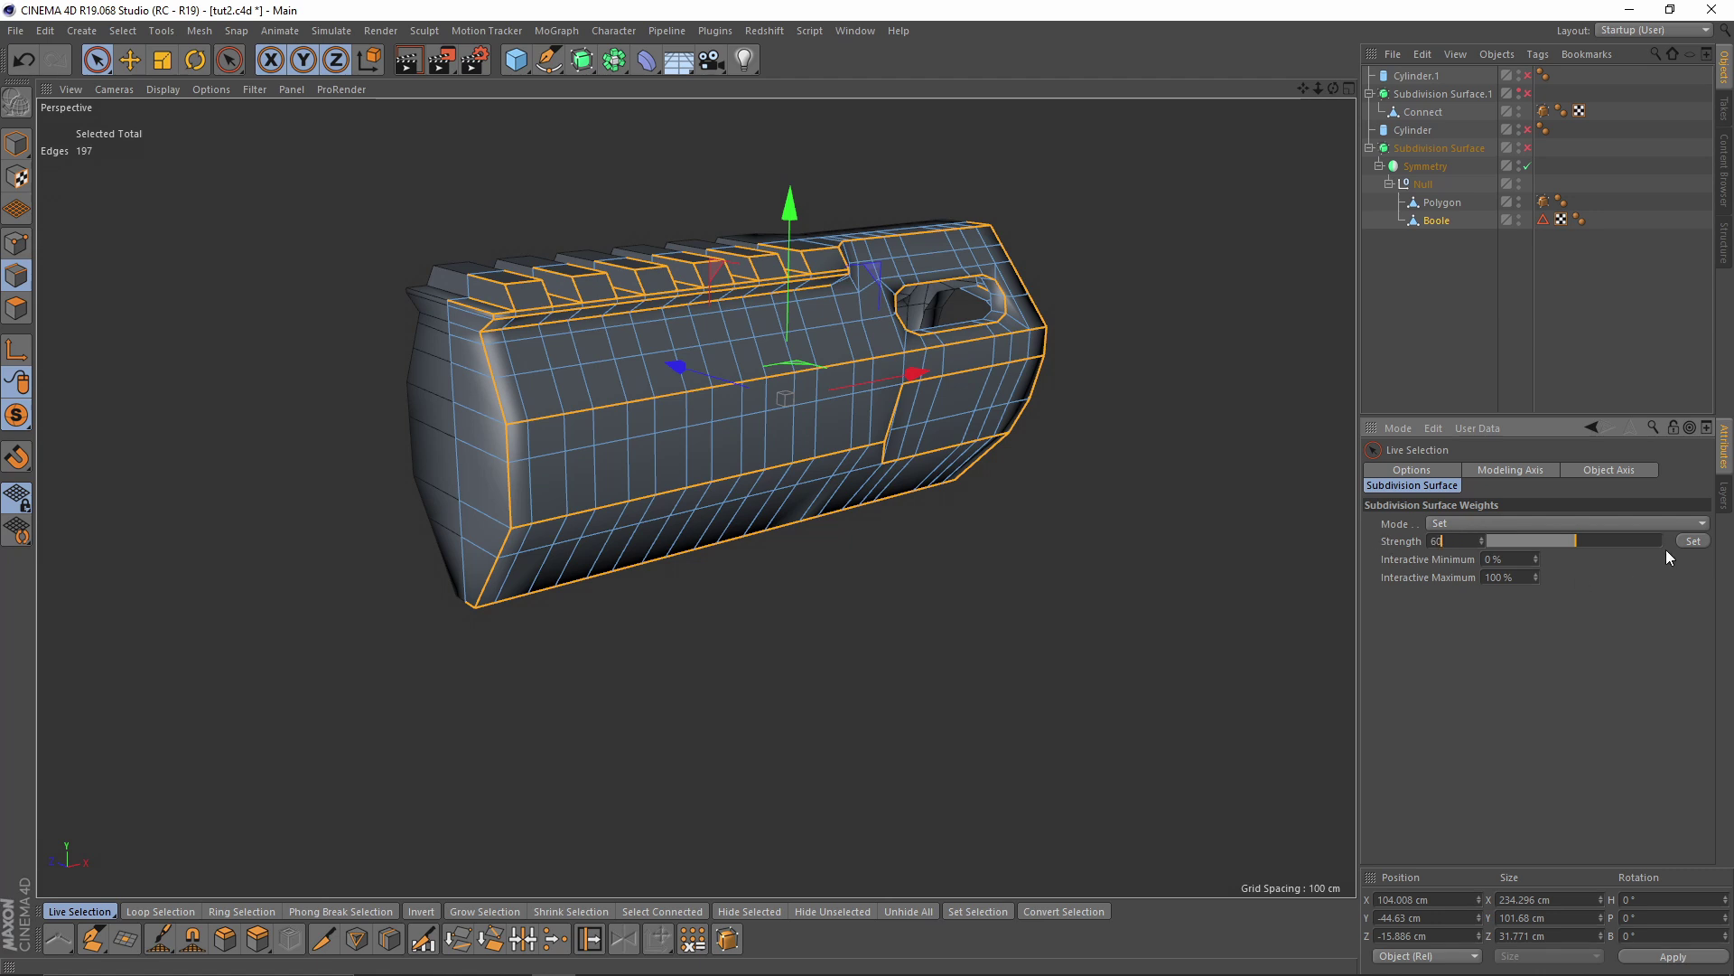
type("60")
left_click(1691, 542)
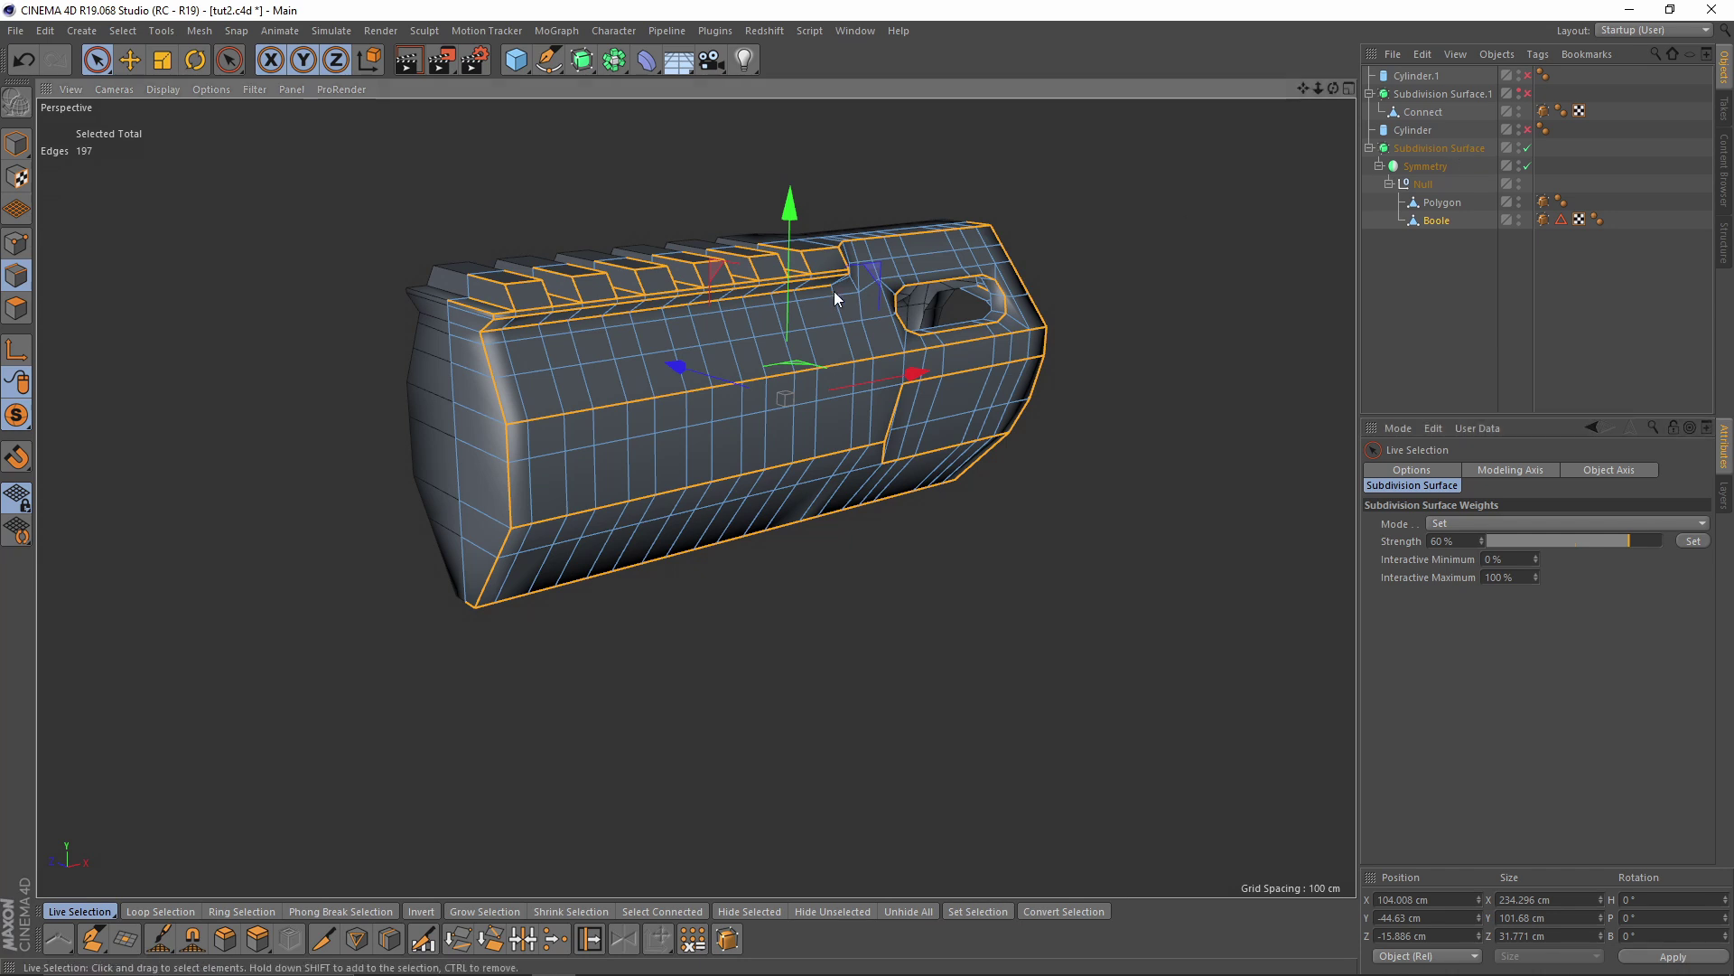
Turn on the barrel's Subdivision Surface and hide the Polygon object in the viewport to check the smoothed shape
key("alt+a")
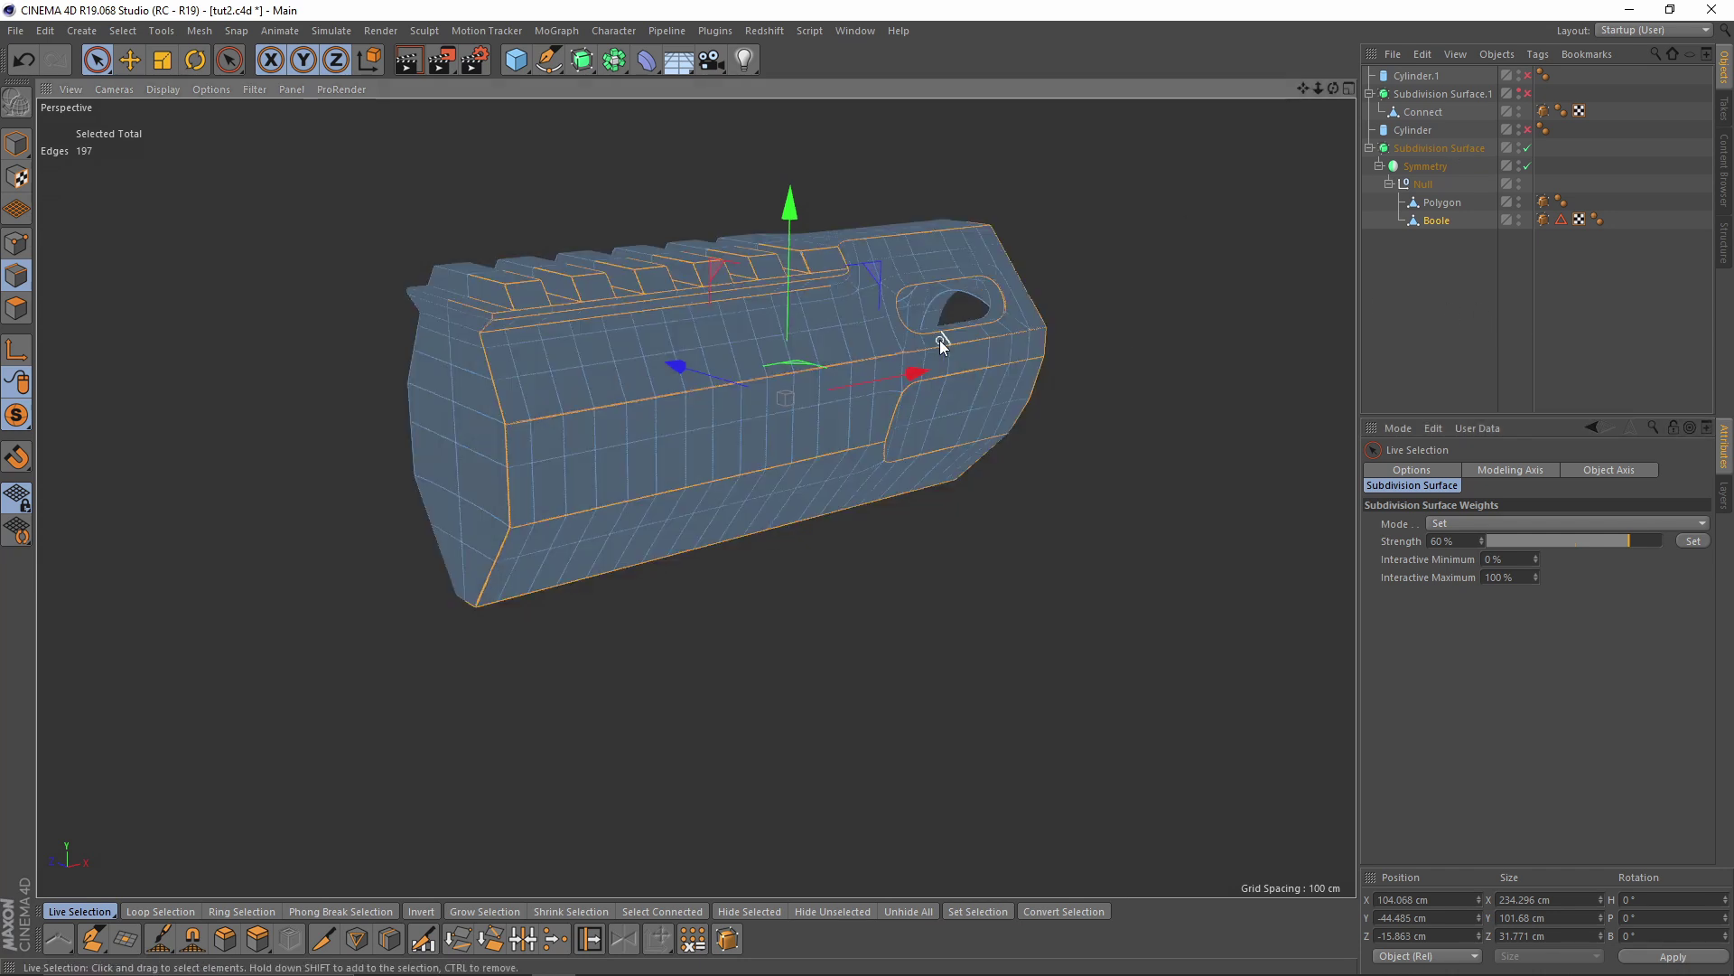
left_click(1445, 148)
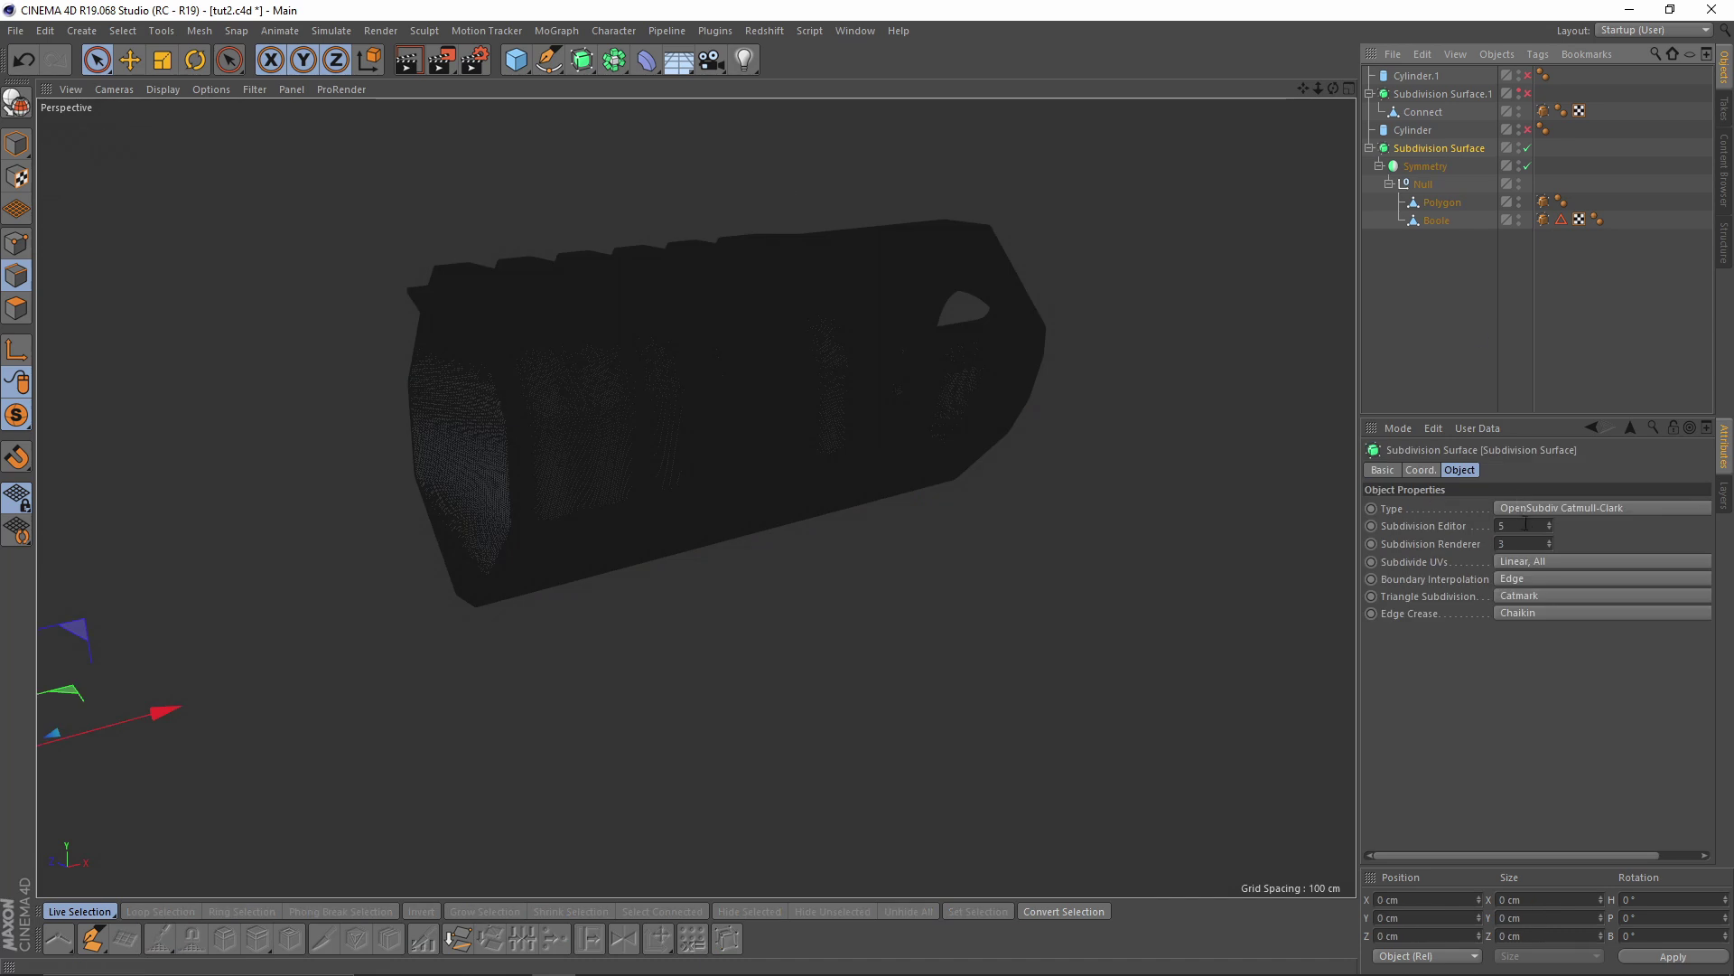
left_click(1445, 303)
scroll(795, 257, "up", 6)
left_click_drag(834, 253, 784, 241, "alt")
middle_click_drag(844, 251, 947, 259, "alt")
mouse_move(947, 260)
left_mouse_down("alt")
mouse_move(923, 354)
mouse_move(974, 278)
left_mouse_up("alt")
left_click(1518, 198)
left_click_drag(856, 327, 1066, 269, "alt")
scroll(1012, 290, "up", 5)
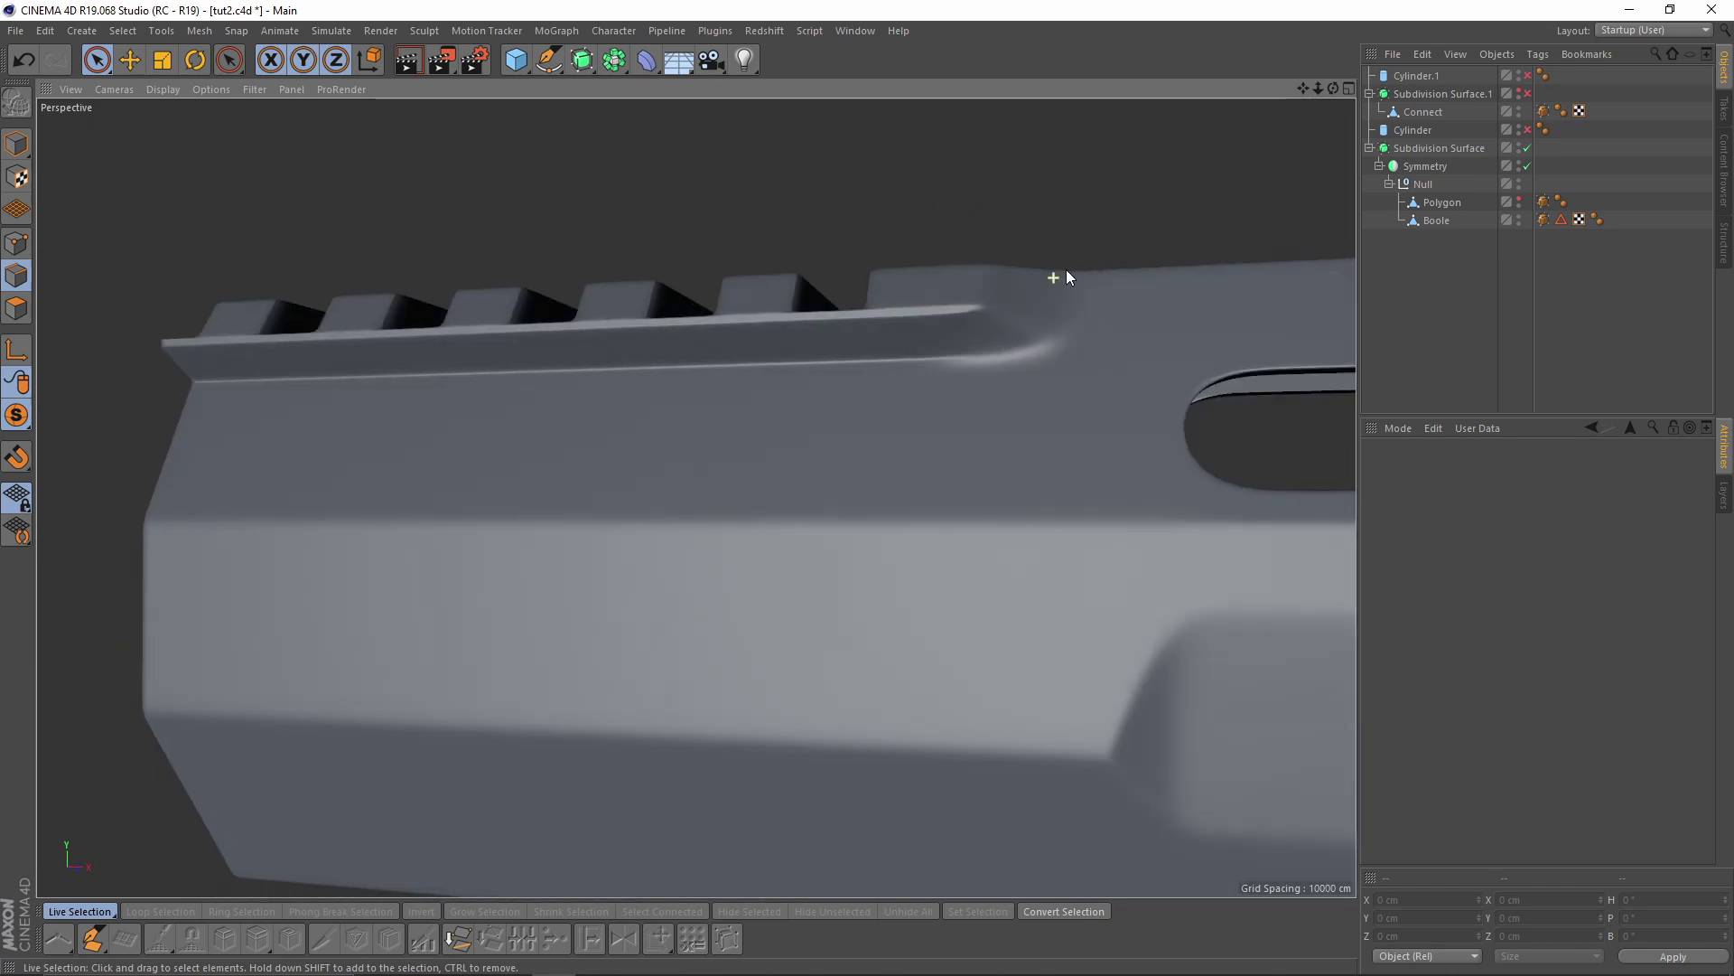
Turn off subdivision on the Boole mesh and select only the edge line along the rail's lower border
left_click(1434, 220)
key("q")
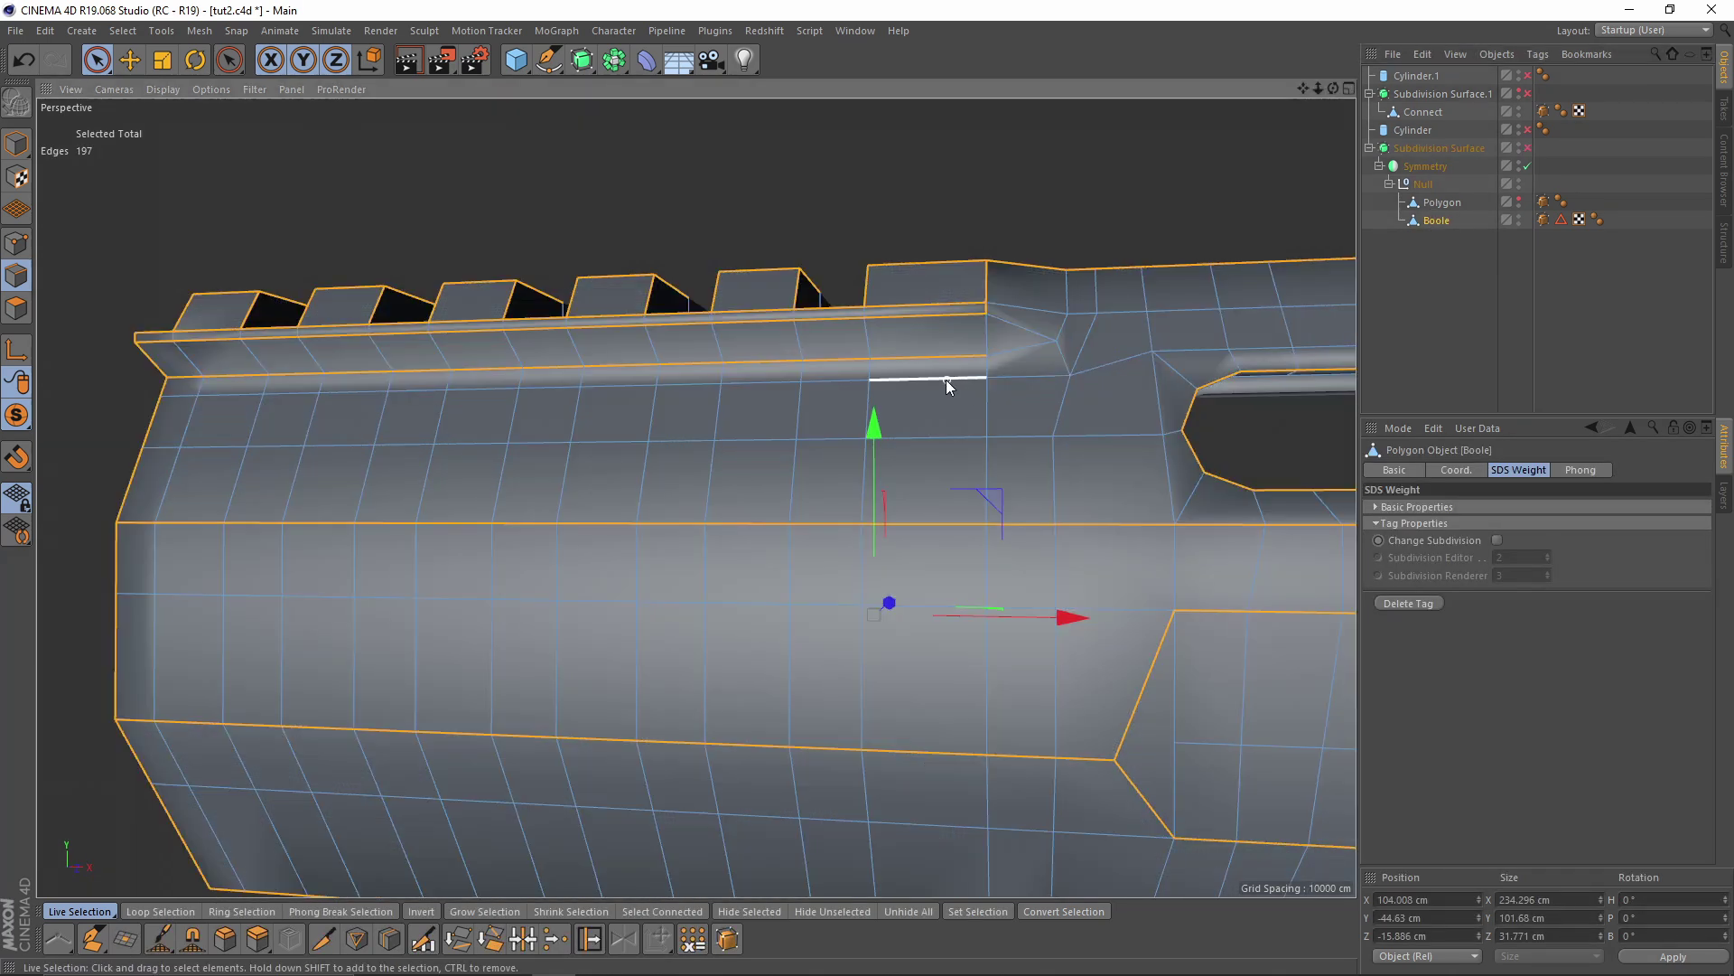
key("e")
left_click(929, 356)
left_click_drag(927, 355, 465, 316, "alt")
double_click(465, 316)
left_click_drag(774, 365, 874, 418, "alt")
Turn subdivision back on and set the selected lower rail edges' Subdivision Surface weight to 0%
key("q")
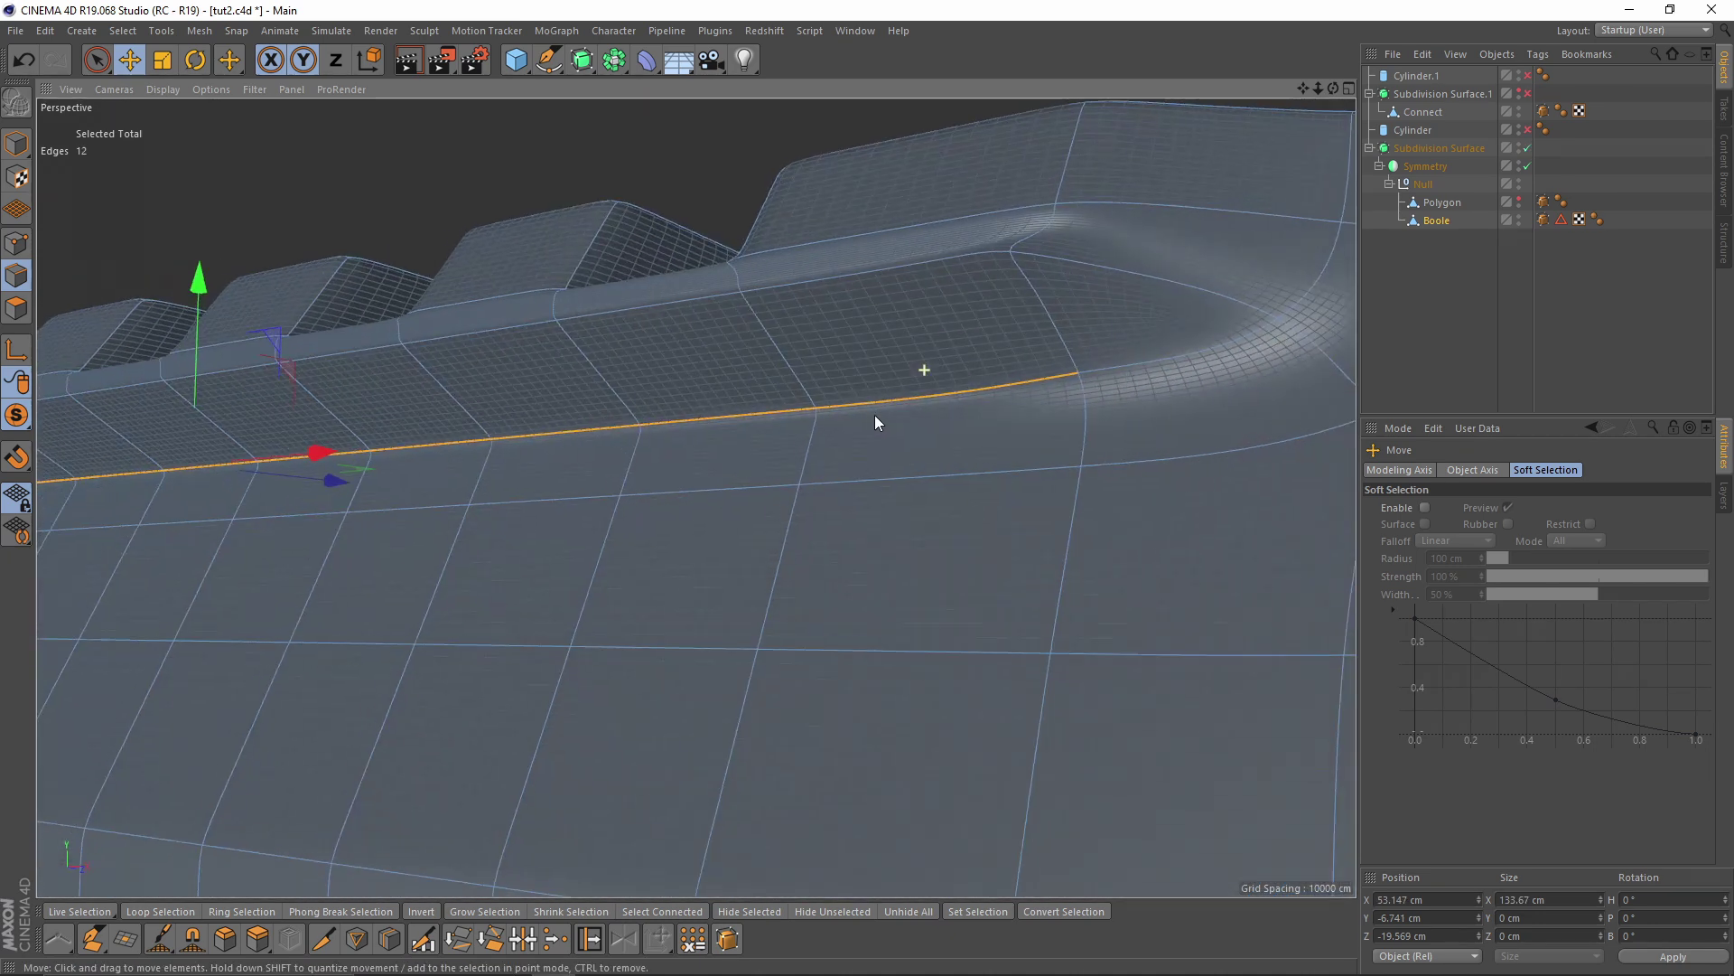
left_click(96, 61)
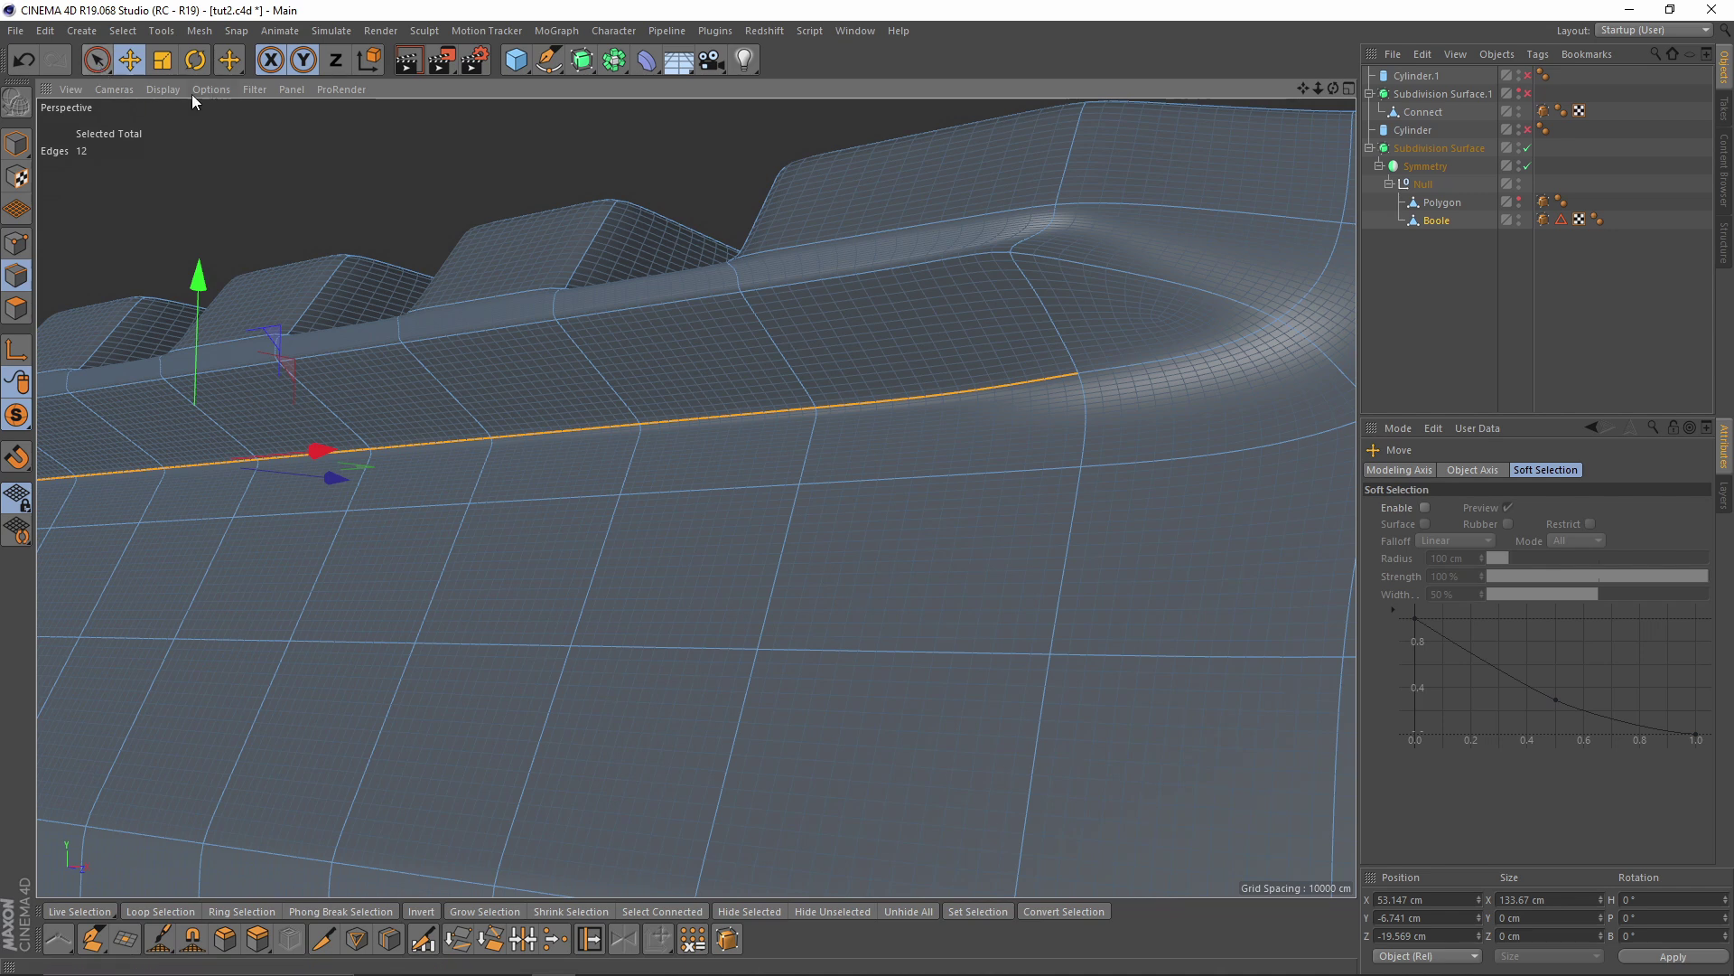
type("0")
left_click(1695, 544)
left_click(1566, 321)
Disable Angle Limit in the Boole mesh's Phong tag
right_click_drag(1075, 336, 954, 357, "alt")
left_click_drag(954, 357, 945, 393, "alt")
middle_click_drag(945, 393, 696, 415, "alt")
left_click_drag(696, 415, 716, 465, "alt")
left_click(1596, 219)
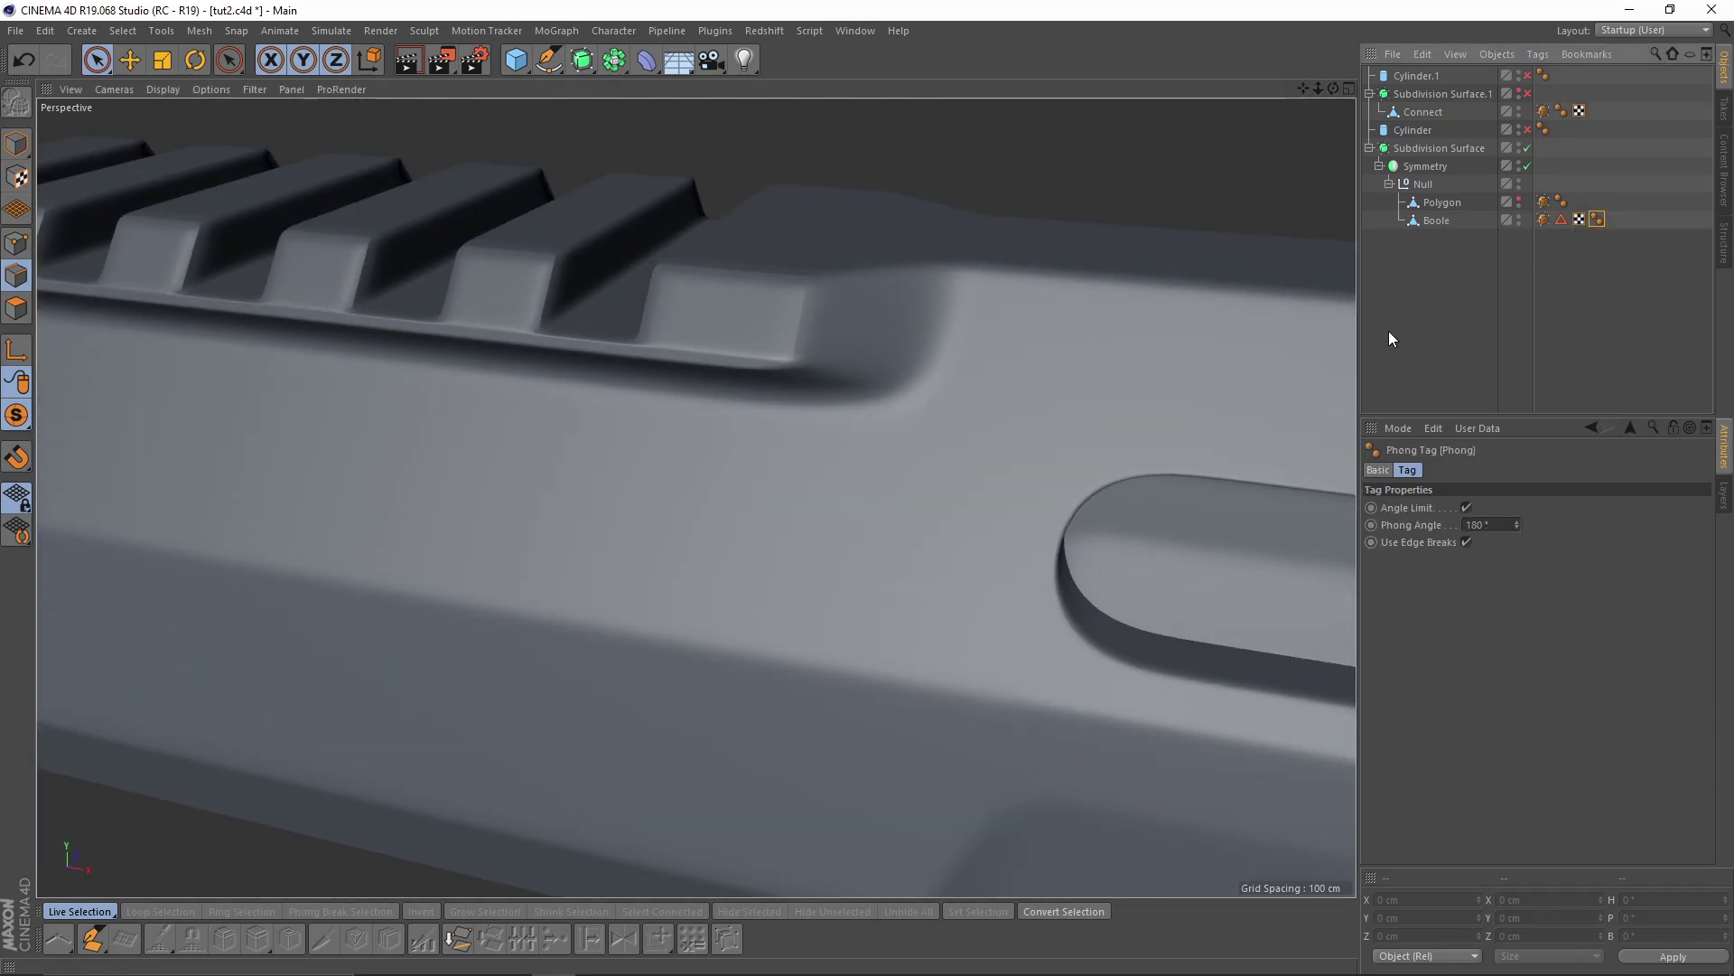
left_click(1466, 507)
Examine the smoothed barrel's shading around the rail, side slot and muzzle from several angles
left_click_drag(918, 349, 914, 397, "alt")
right_click_drag(914, 397, 795, 370, "alt")
left_click_drag(795, 370, 678, 336, "alt")
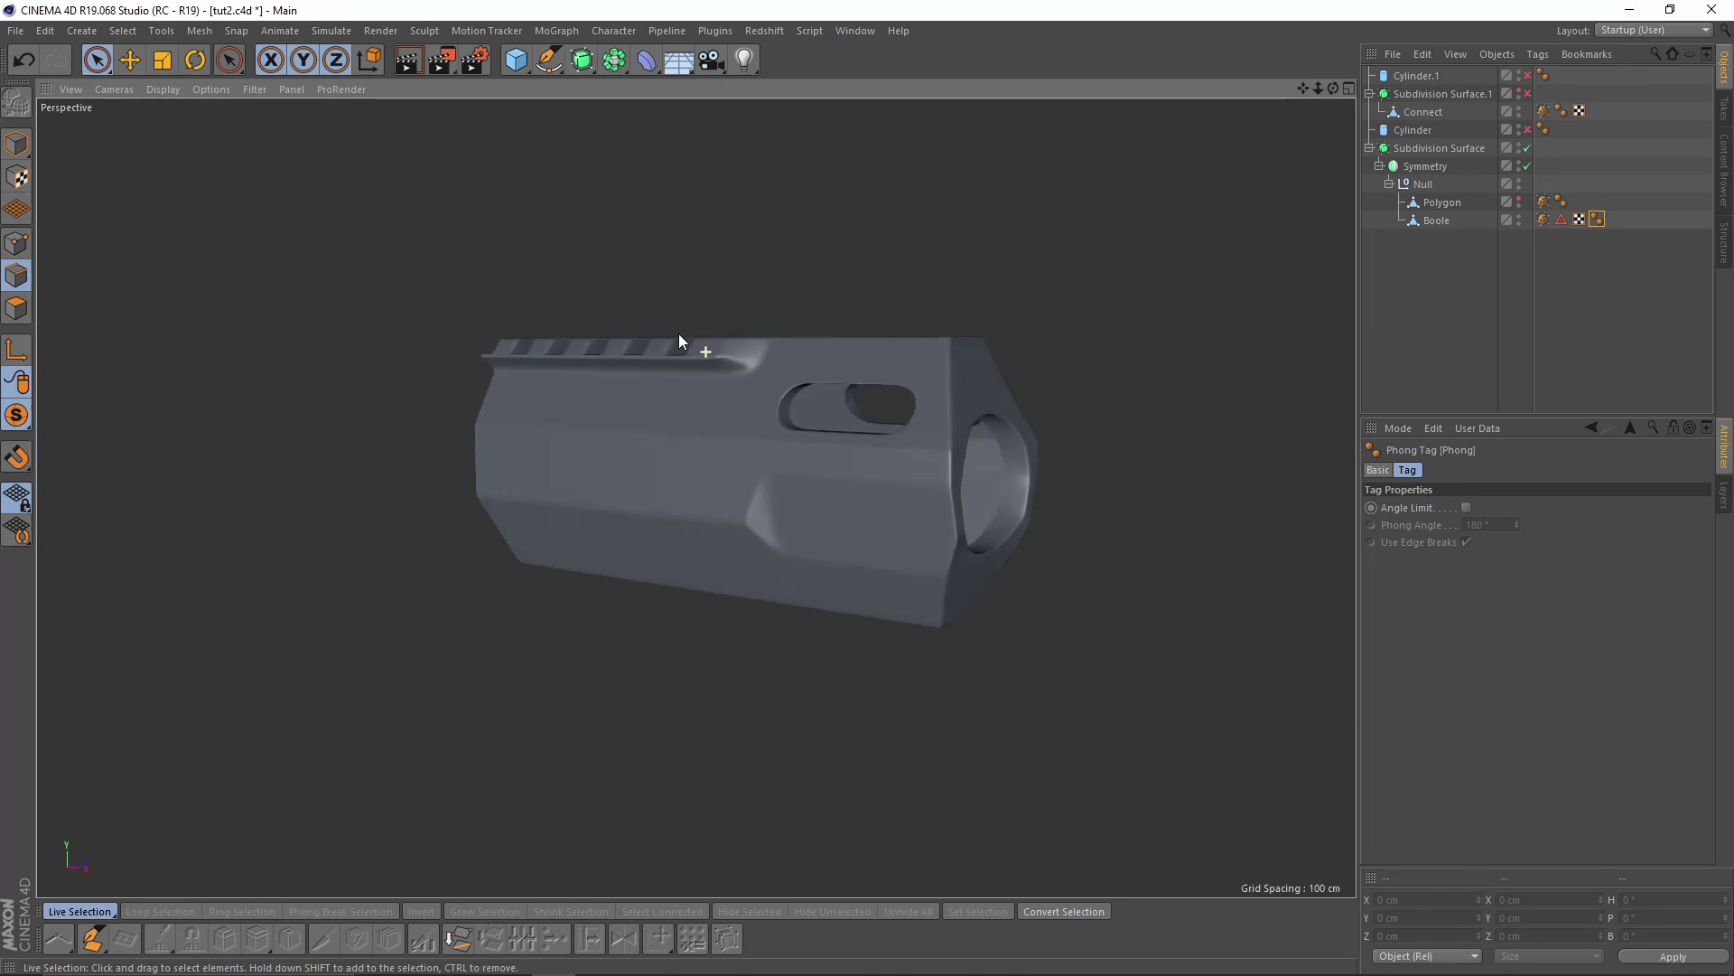
right_click_drag(678, 336, 845, 376, "alt")
left_click_drag(845, 377, 939, 311, "alt")
left_click_drag(940, 311, 966, 349, "alt")
right_click_drag(967, 349, 809, 312, "alt")
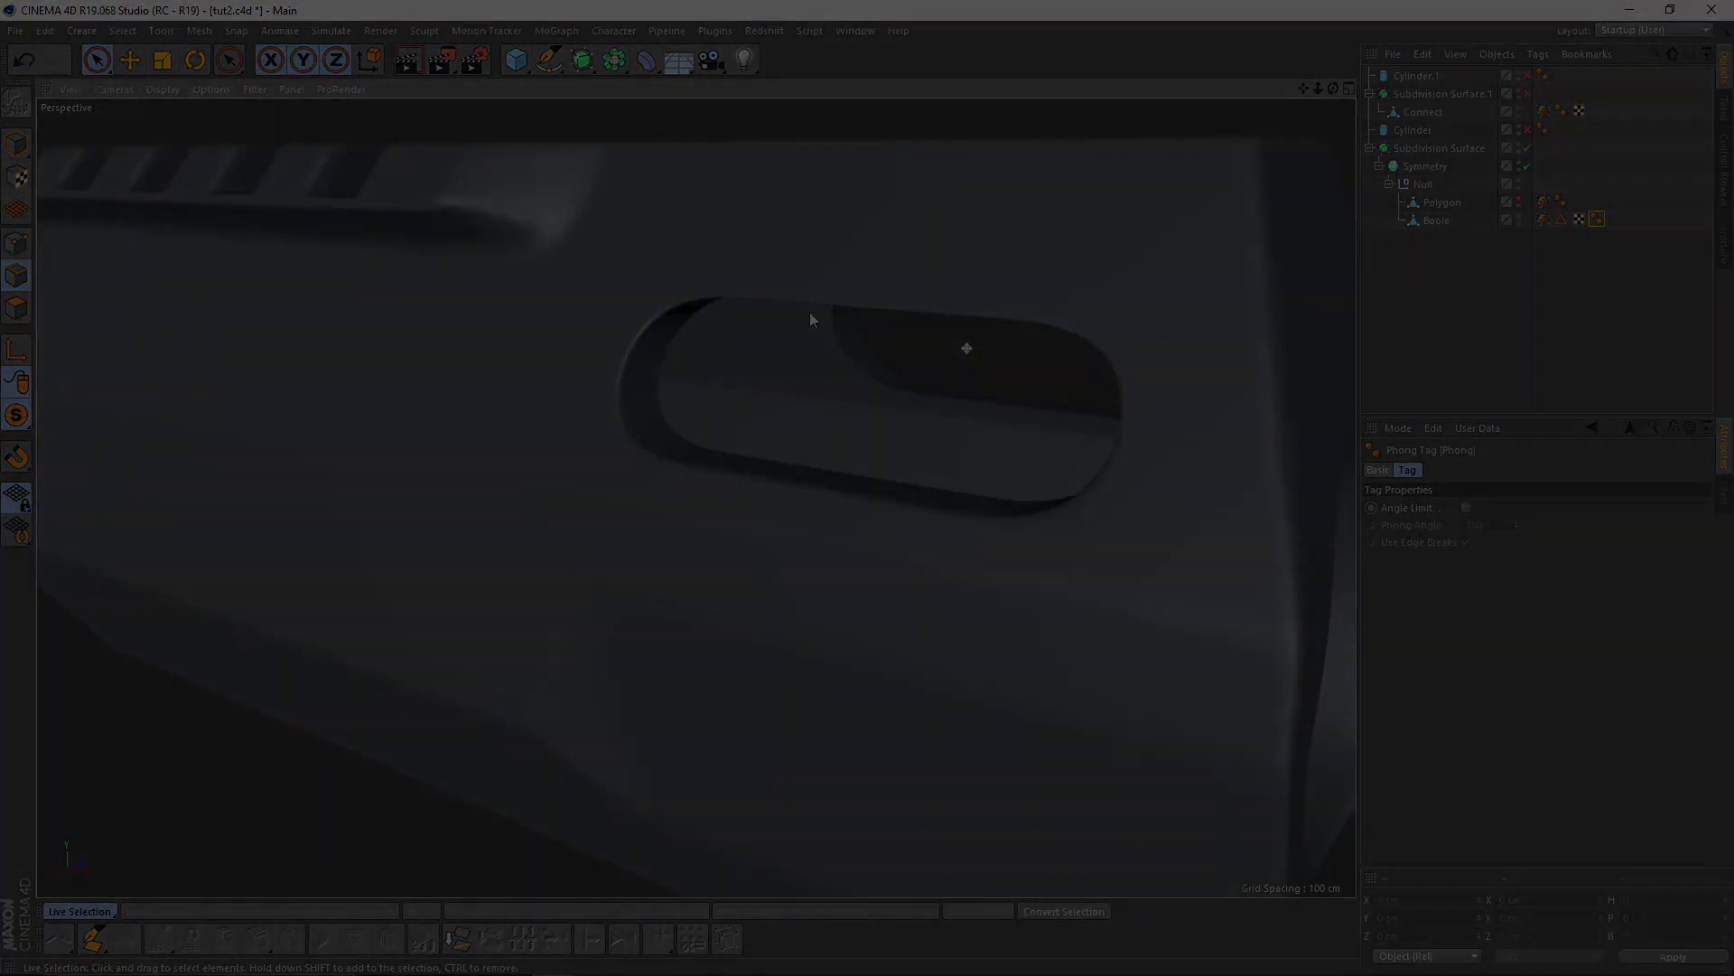